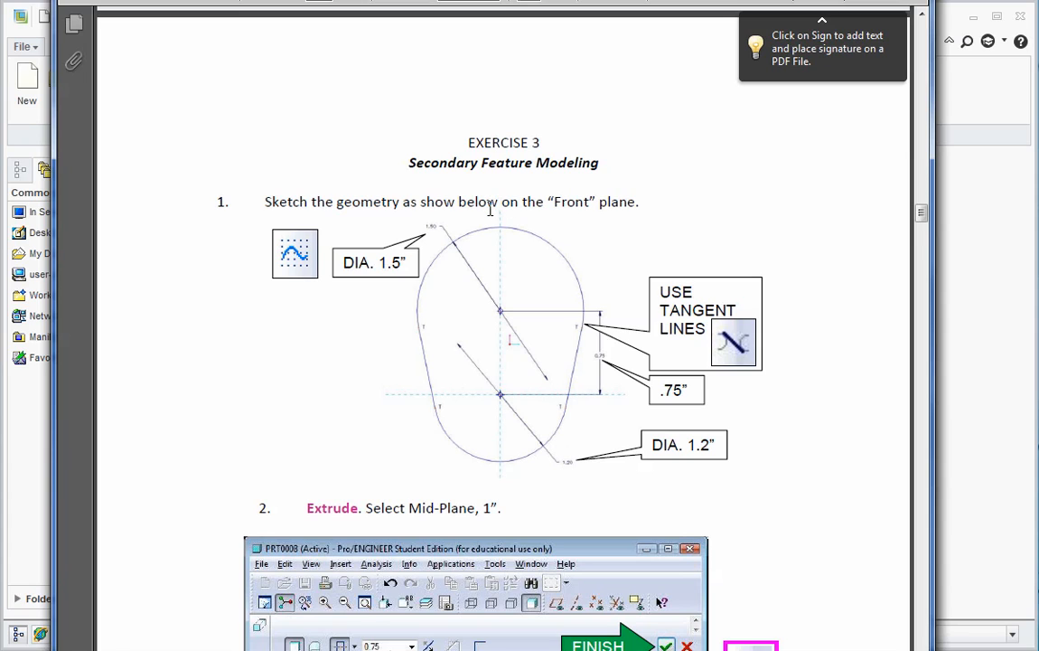
# Step: Review the Exercise 3 sketch dimensions and the picture of the finished part in the PDF instructions
pyautogui.scroll(-3, 490, 209)
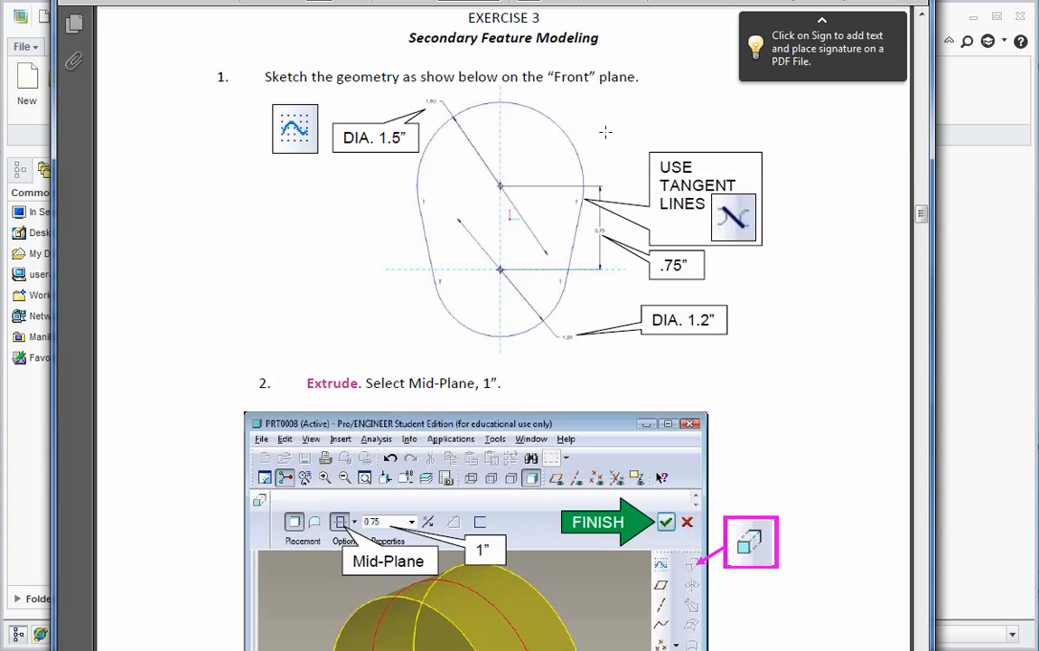
pyautogui.moveTo(923, 221)
pyautogui.mouseDown()
pyautogui.moveTo(928, 291)
pyautogui.moveTo(924, 281)
pyautogui.mouseUp()
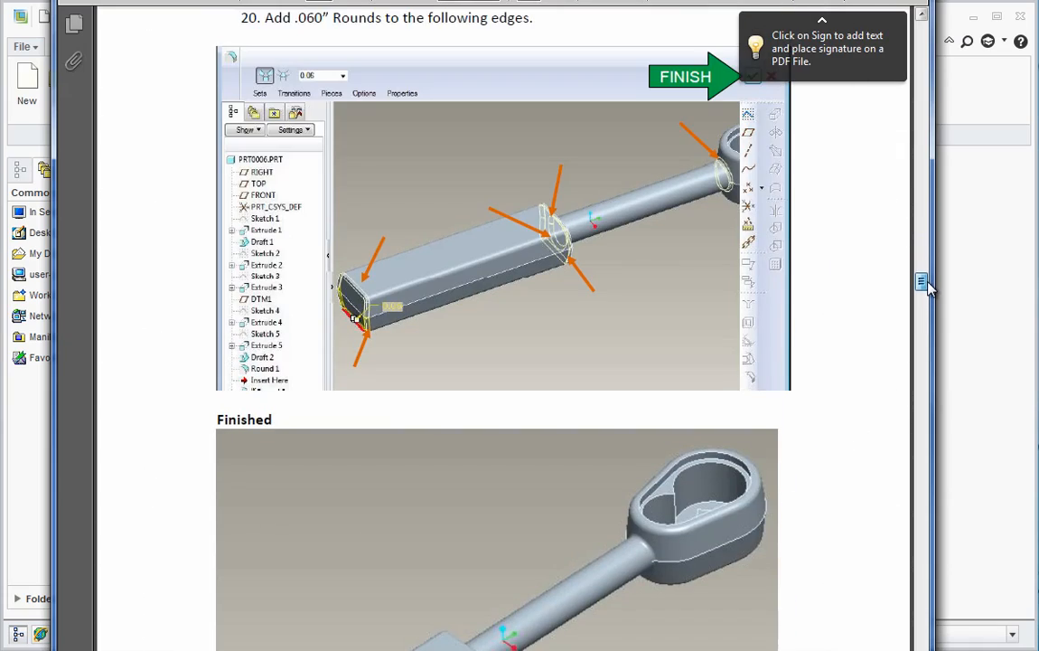
pyautogui.scroll(-7, 737, 295)
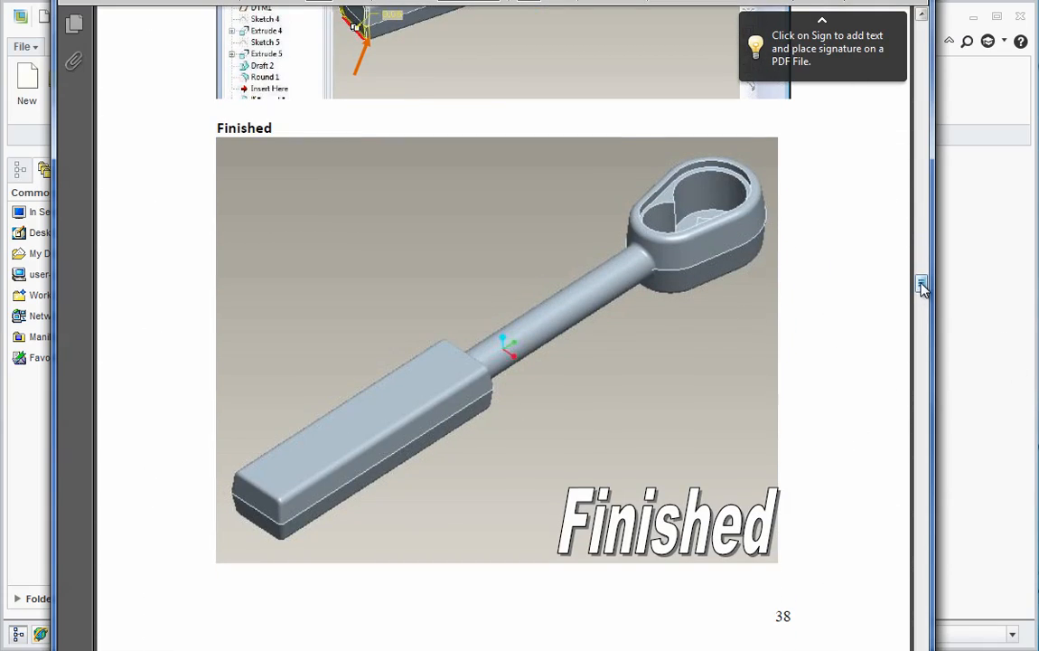
pyautogui.scroll(3, 923, 285)
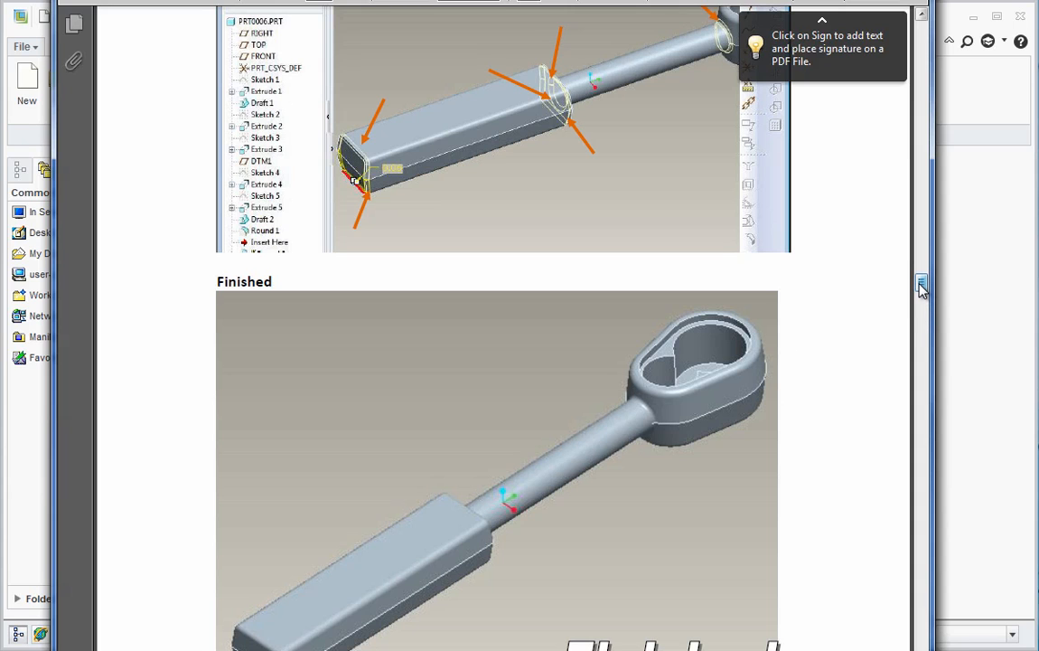
pyautogui.moveTo(921, 285); pyautogui.dragTo(922, 211)
pyautogui.scroll(-3, 806, 393)
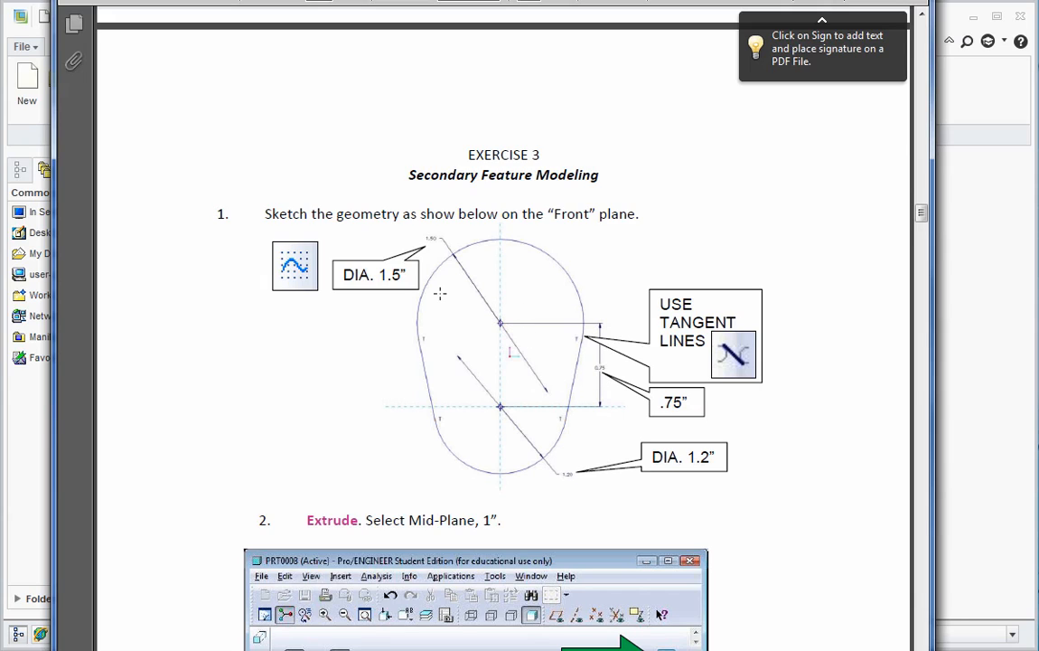
# Step: Switch to Creo Parametric and create a new solid part named E3 with the default template
pyautogui.click(951, 360)
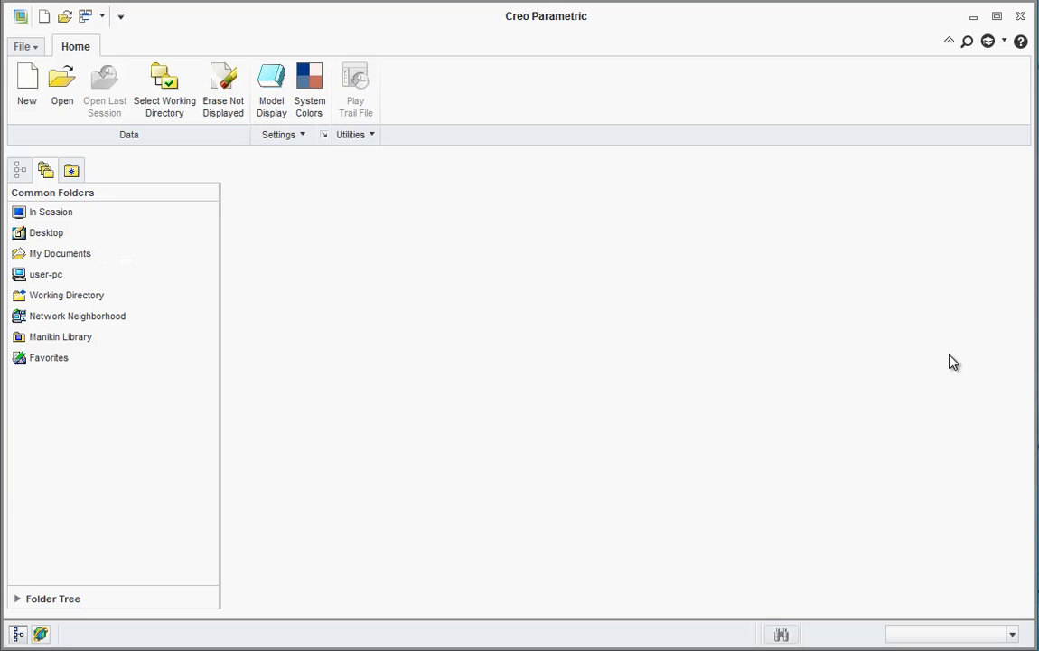
pyautogui.click(36, 94)
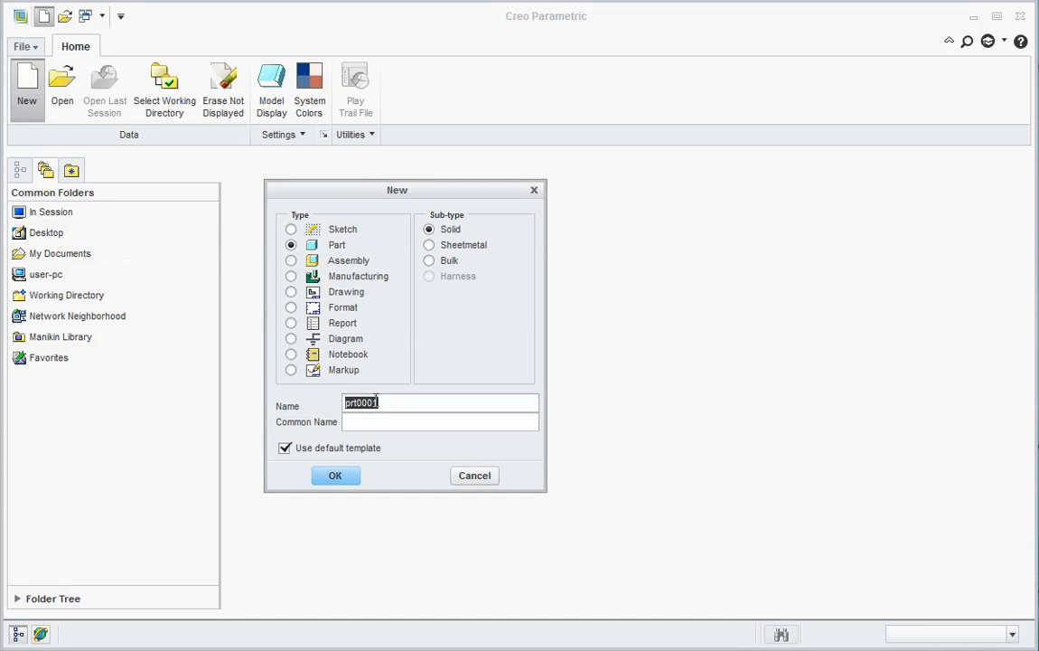
pyautogui.write('E3')
pyautogui.press('Return')
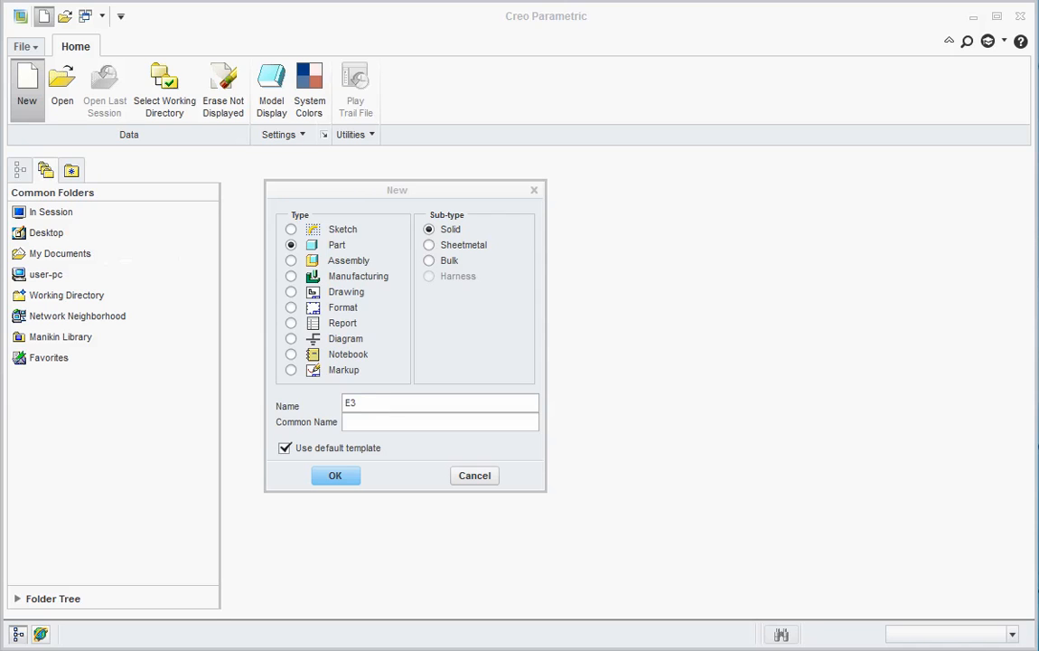
pyautogui.click(335, 475)
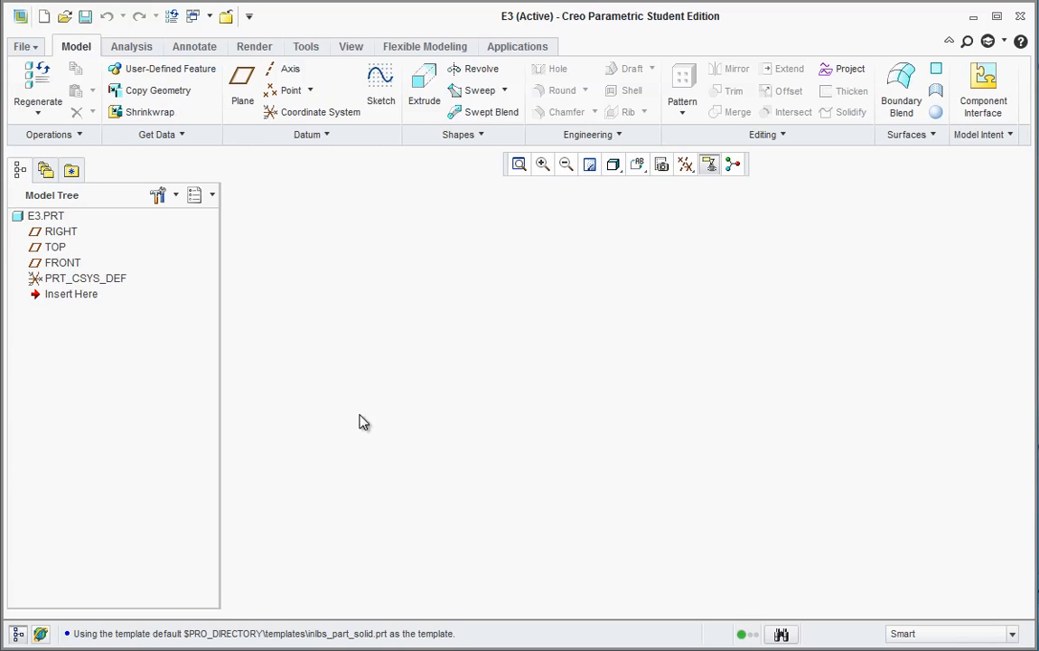
# Step: Start a sketch on the FRONT plane and orient the view to FRONT
pyautogui.click(63, 264)
pyautogui.click(380, 90)
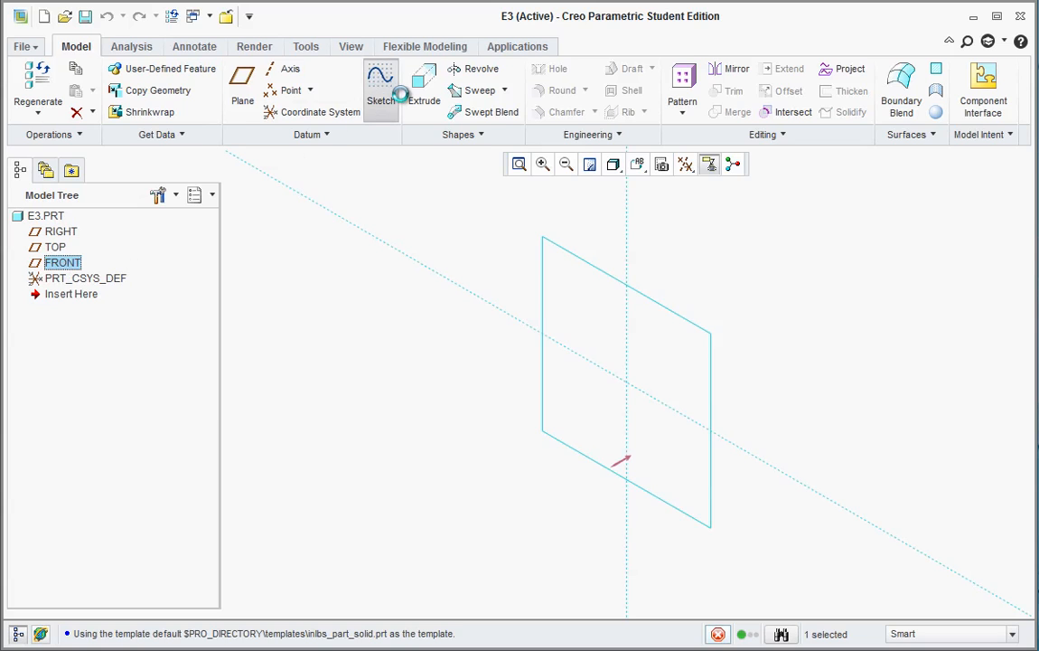
pyautogui.click(616, 165)
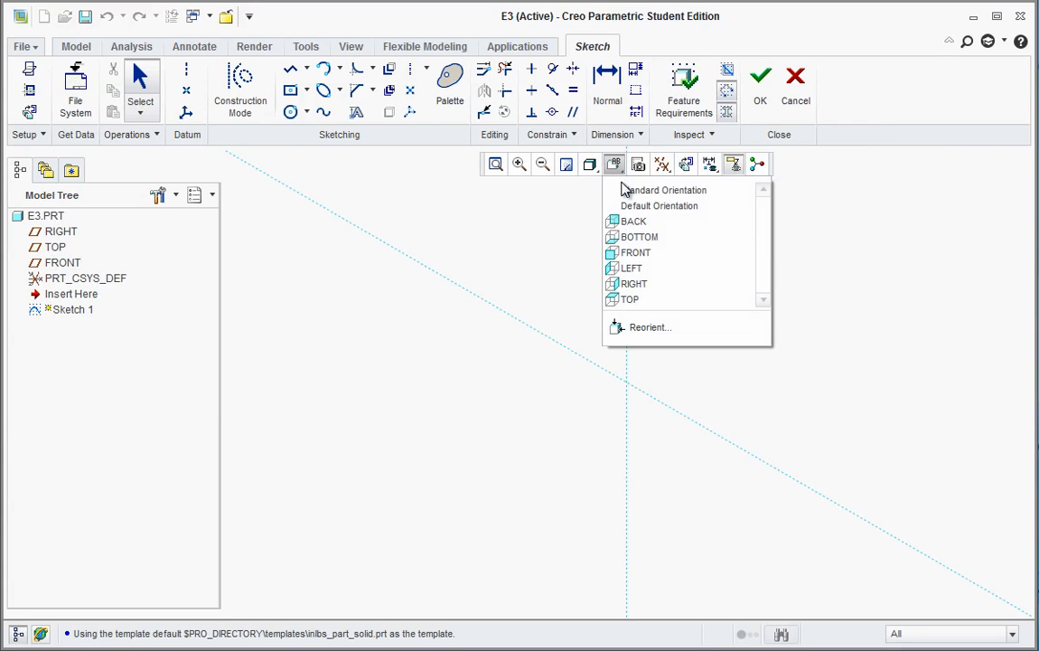
pyautogui.click(614, 255)
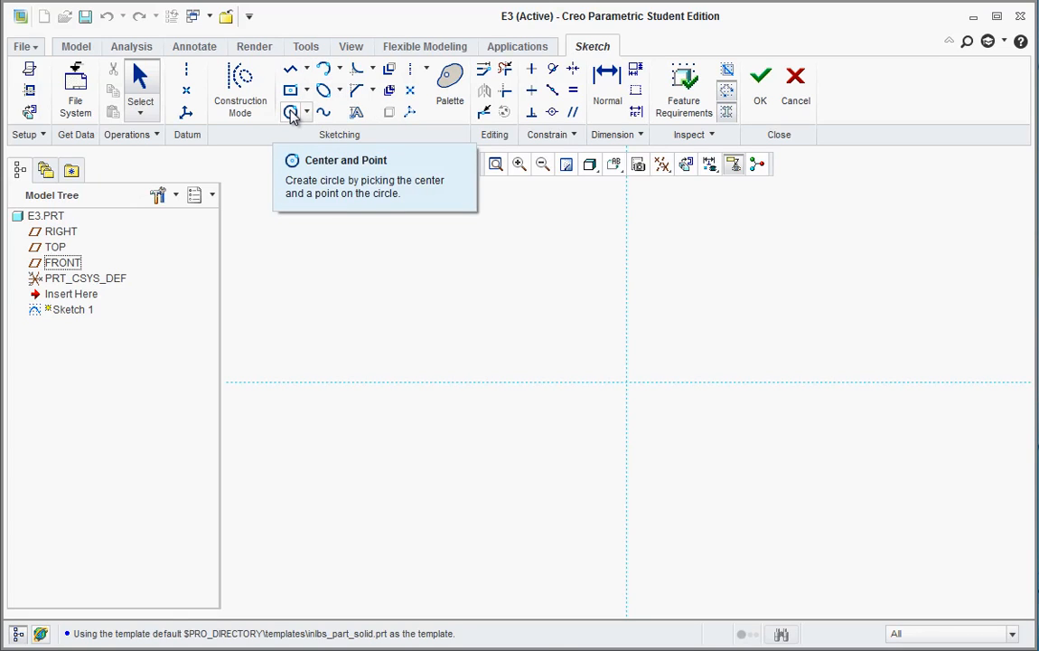
# Step: Sketch a circle about 193.4 in diameter, centred where the horizontal and vertical references cross
pyautogui.click(291, 112)
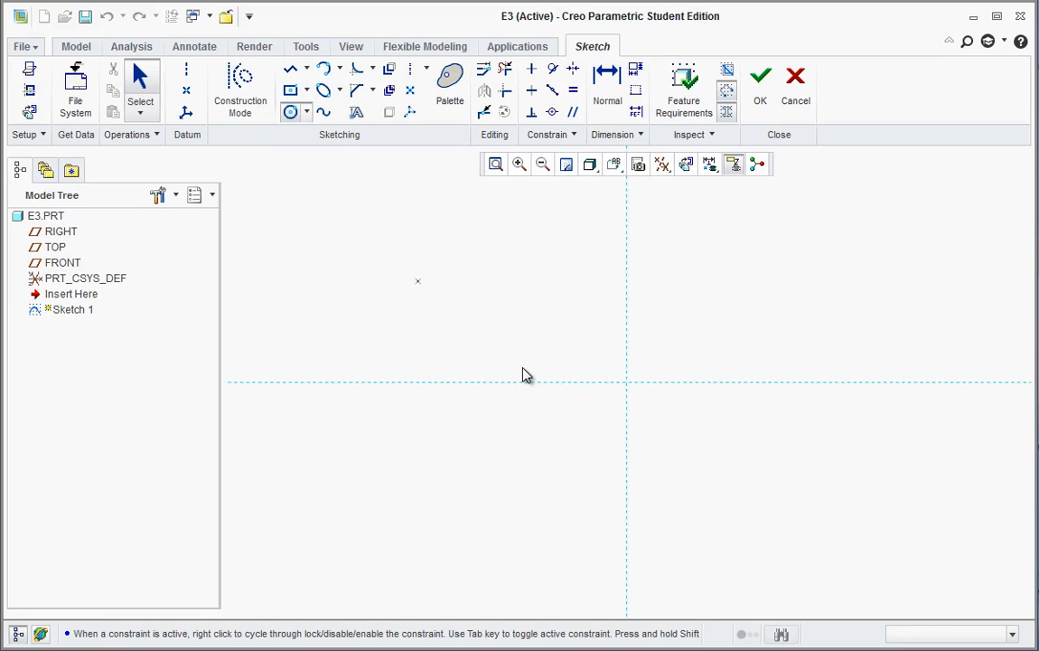
pyautogui.click(627, 382)
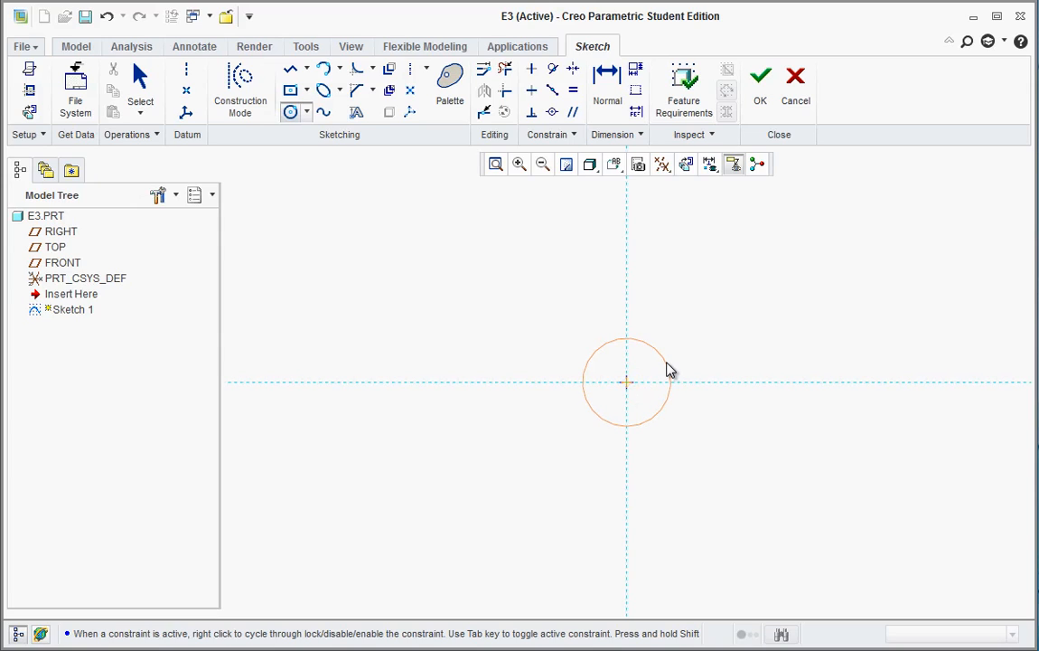
pyautogui.click(669, 370)
pyautogui.middleClick(691, 374)
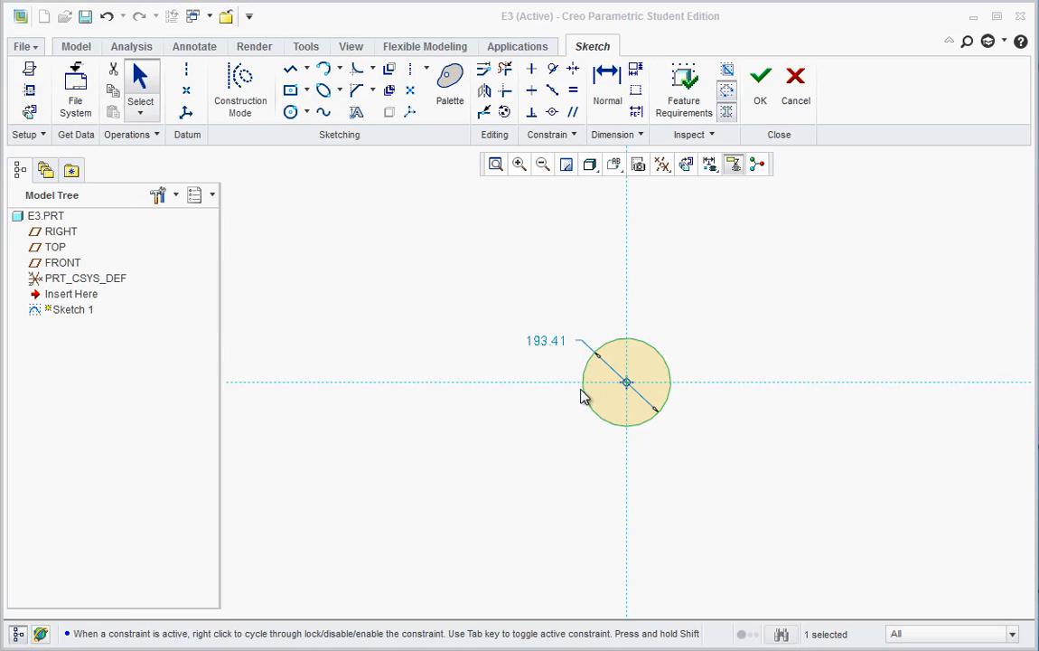
# Step: Set the diameter of the circle at the origin to 1.50
pyautogui.doubleClick(550, 344)
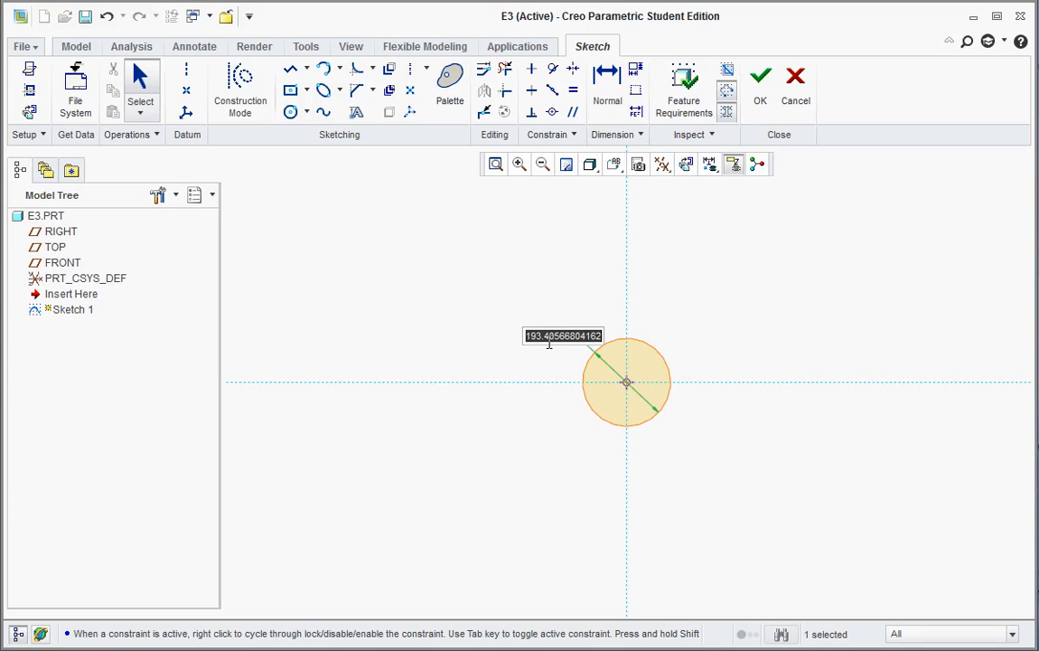
pyautogui.write('1.50')
pyautogui.press('Return')
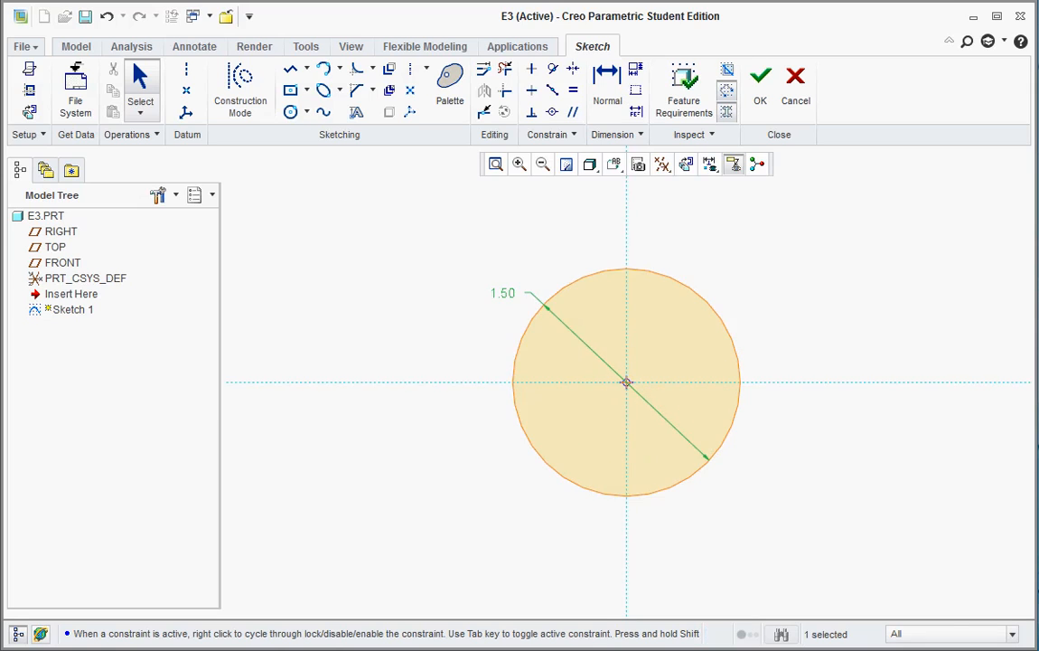
# Step: Check the sketch dimensions in the exercise PDF and set the diameter of the circle at the origin to 1.2
pyautogui.hotkey('alt', 'Tab')
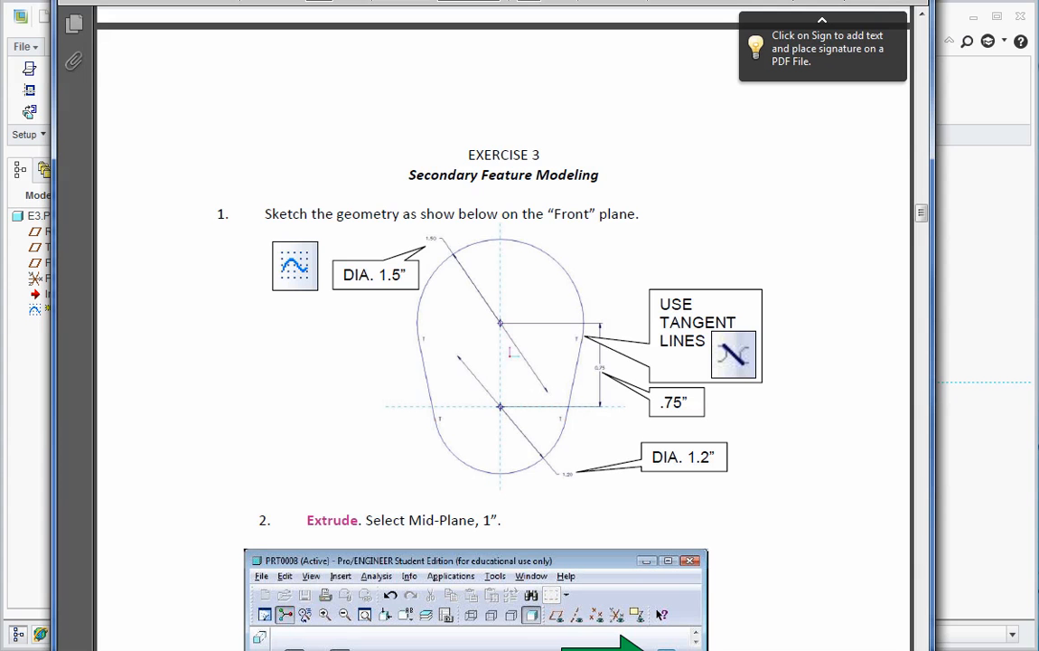
pyautogui.click(965, 458)
pyautogui.doubleClick(495, 289)
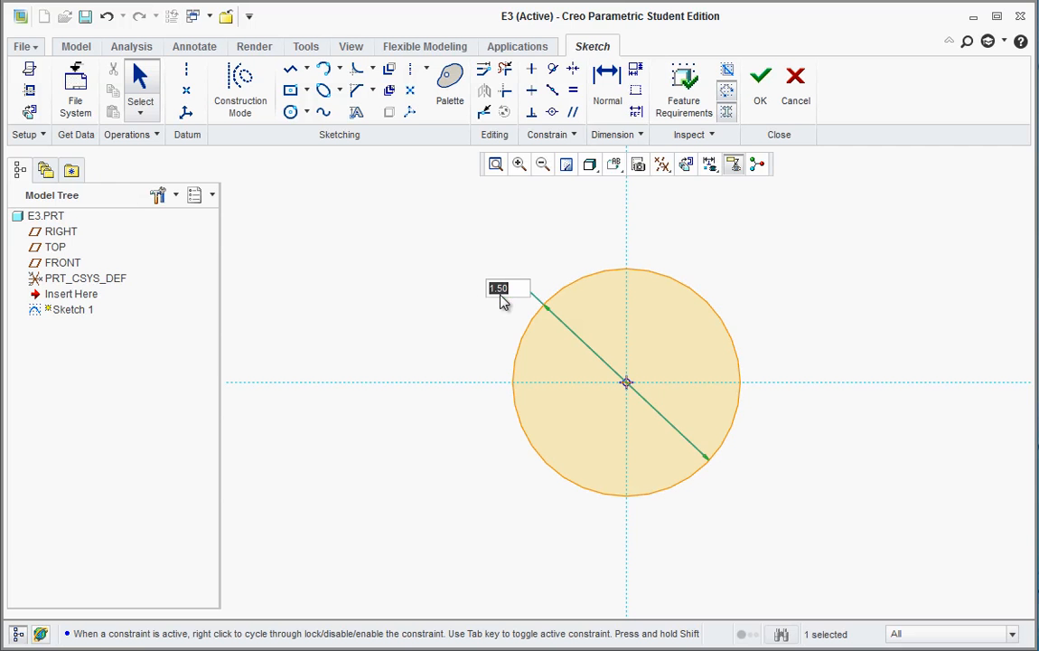
pyautogui.write('1.2')
pyautogui.press('Return')
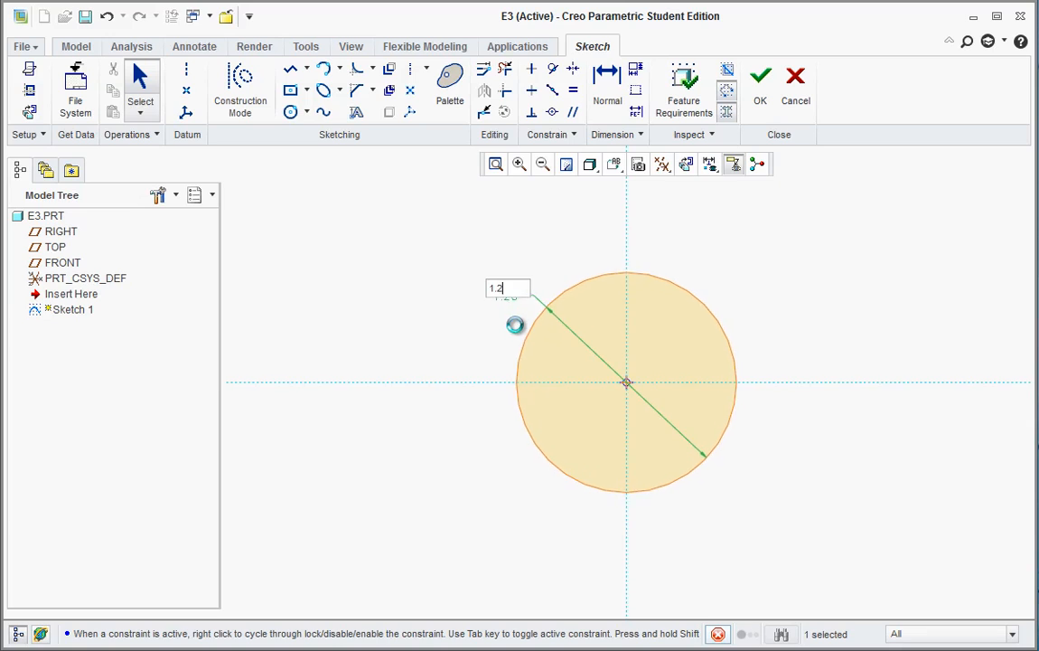
# Step: Sketch a second circle about 1.44 in diameter, centred on the vertical reference about 1.02 above the first circle's centre
pyautogui.scroll(2, 593, 367)
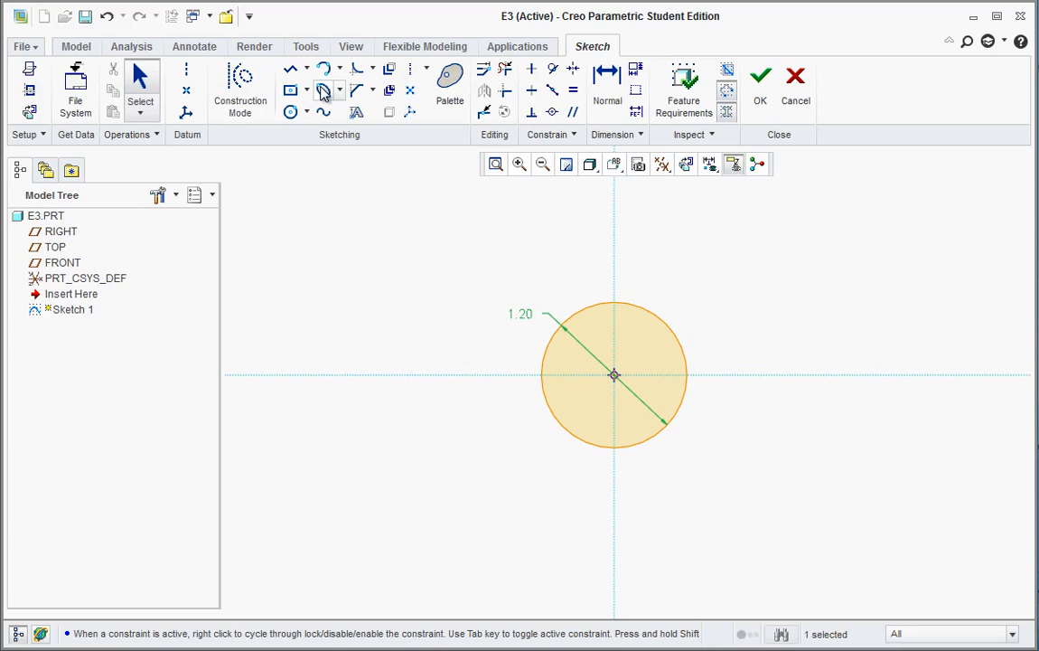
pyautogui.click(291, 113)
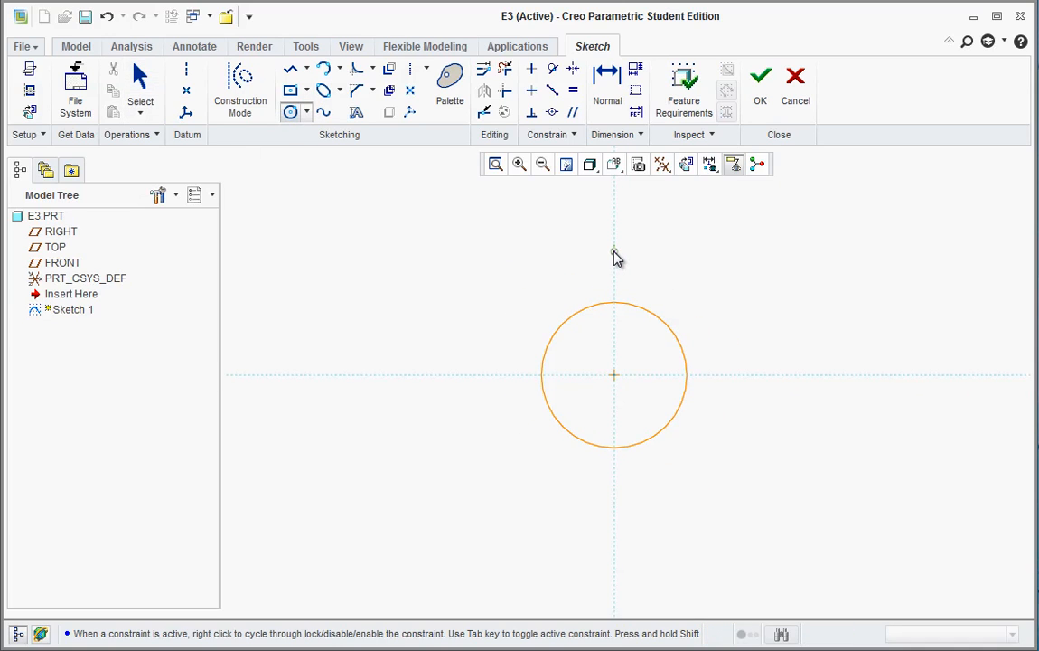
pyautogui.click(613, 252)
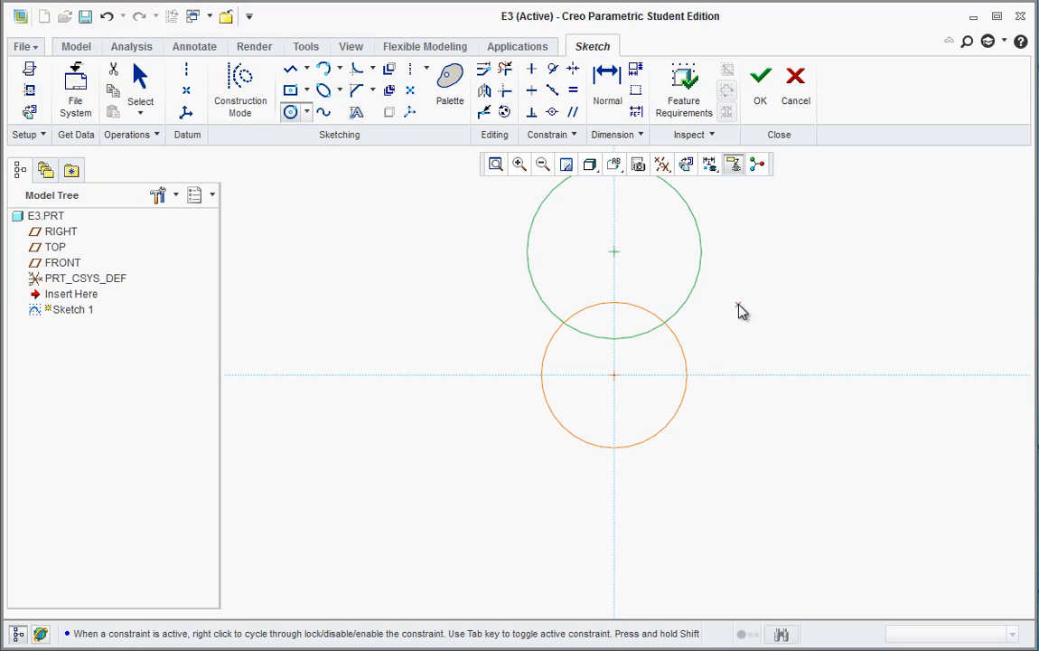
pyautogui.click(693, 298)
pyautogui.middleClick(736, 305)
pyautogui.scroll(2, 731, 318)
pyautogui.scroll(-3, 713, 206)
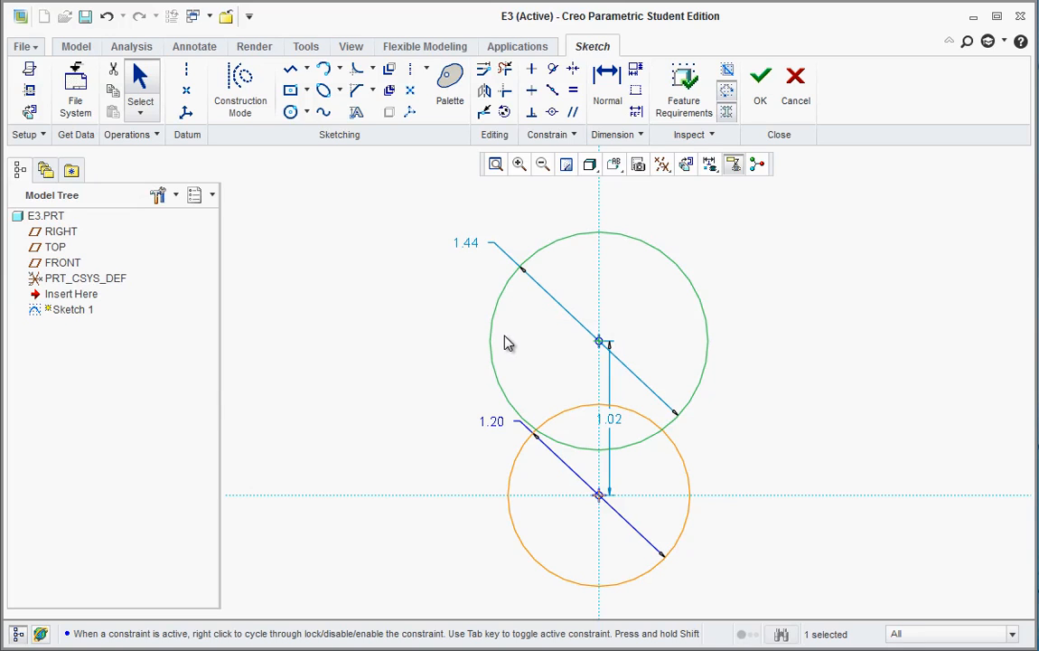
# Step: Set the upper circle's diameter to 1.5 and the distance between the two circle centres to .75
pyautogui.doubleClick(469, 246)
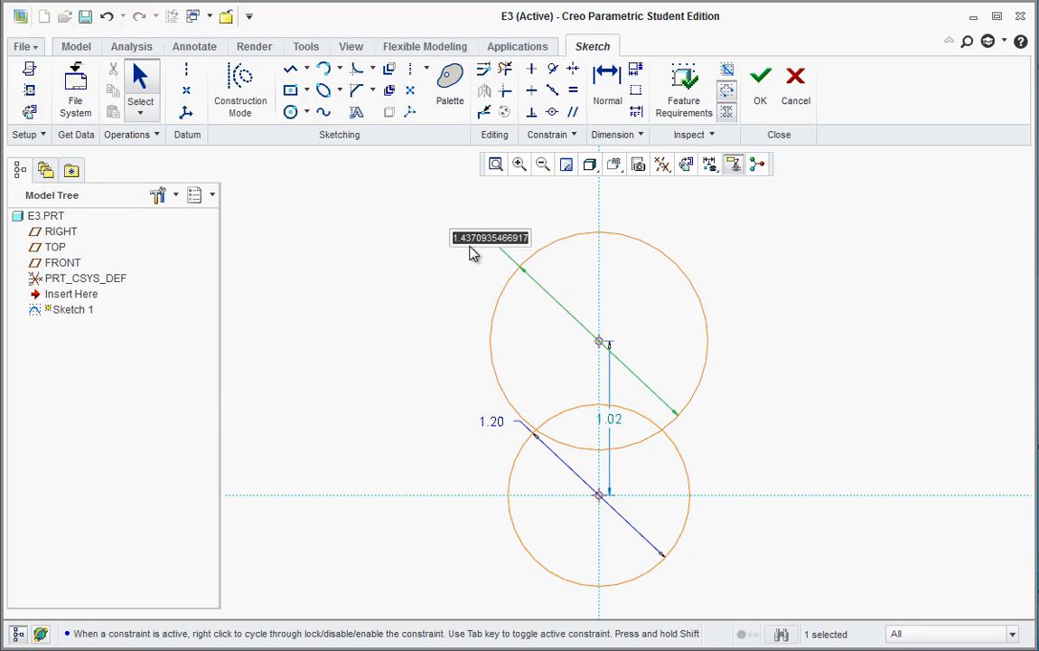
pyautogui.write('1.5')
pyautogui.press('Return')
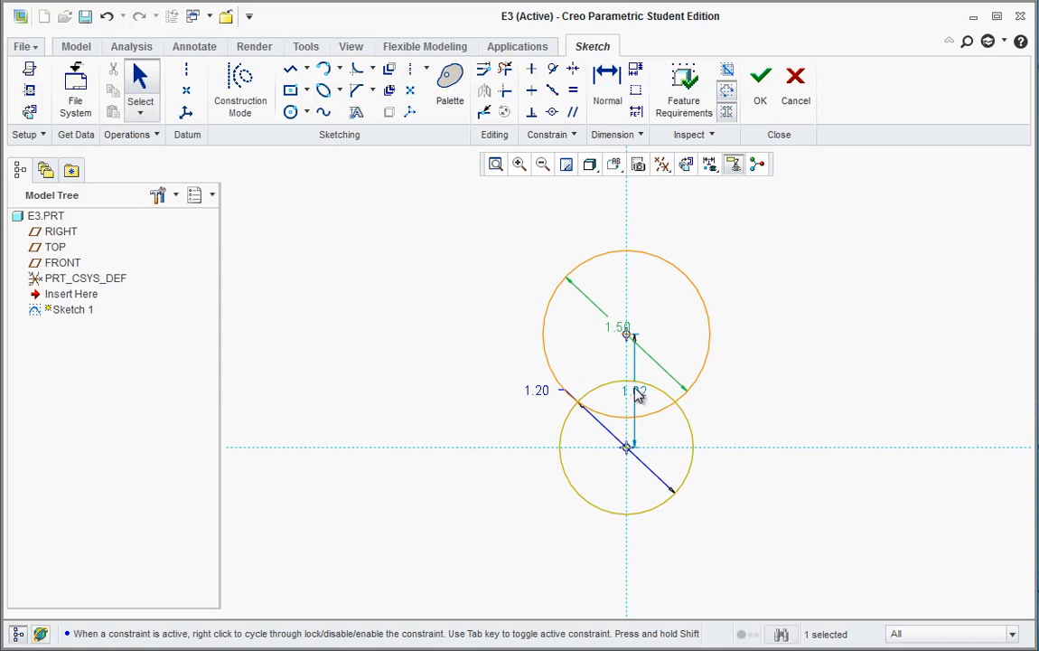
pyautogui.doubleClick(639, 391)
pyautogui.press('BackSpace')
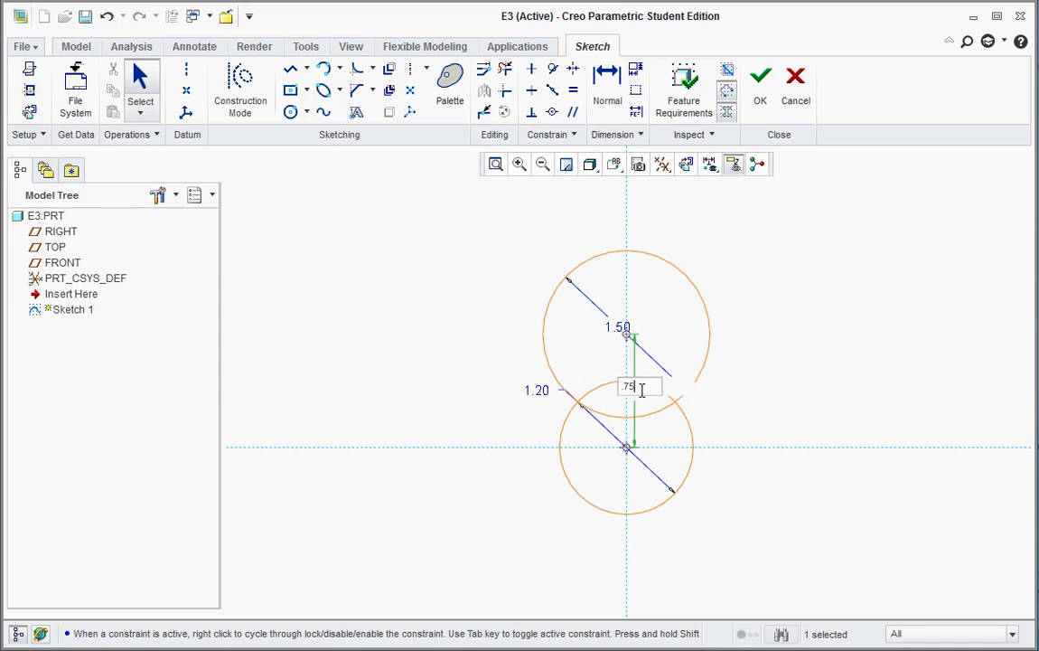
pyautogui.write('.75')
pyautogui.press('Return')
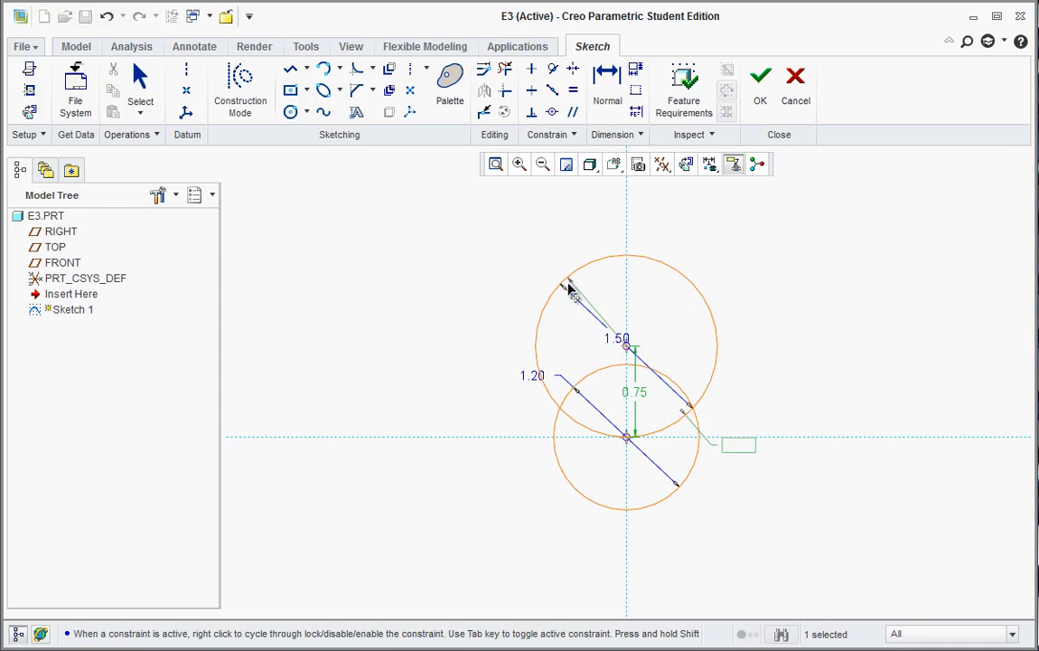
# Step: Move the upper circle's diameter dimension and the centre-distance dimension outside the circles
pyautogui.moveTo(567, 282); pyautogui.dragTo(527, 253)
pyautogui.click(853, 388)
pyautogui.scroll(-2, 724, 350)
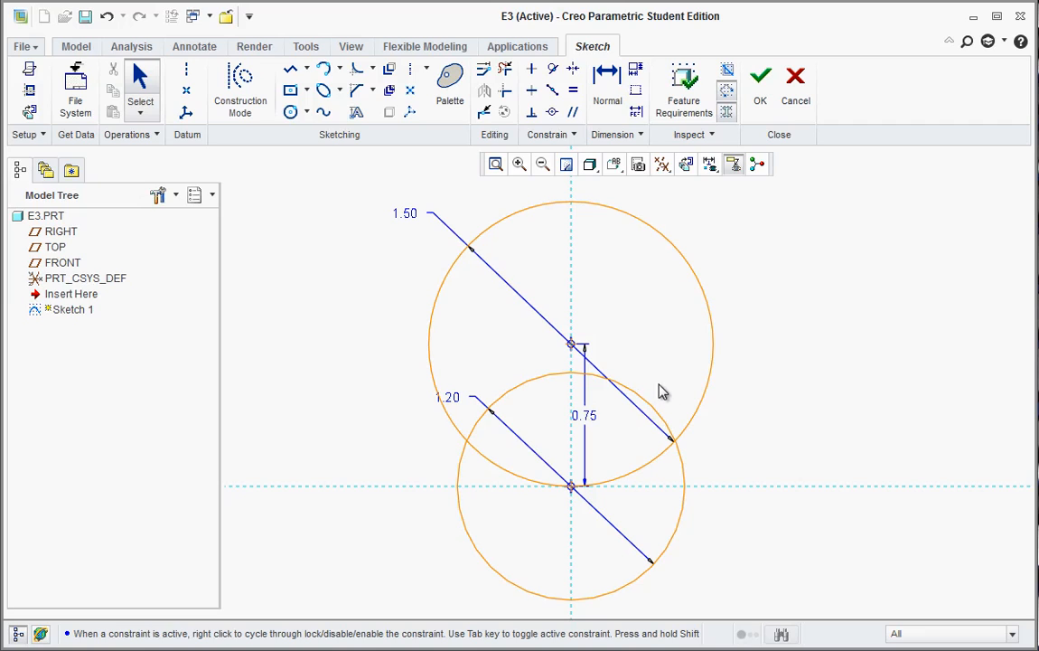
pyautogui.moveTo(589, 420); pyautogui.dragTo(757, 405)
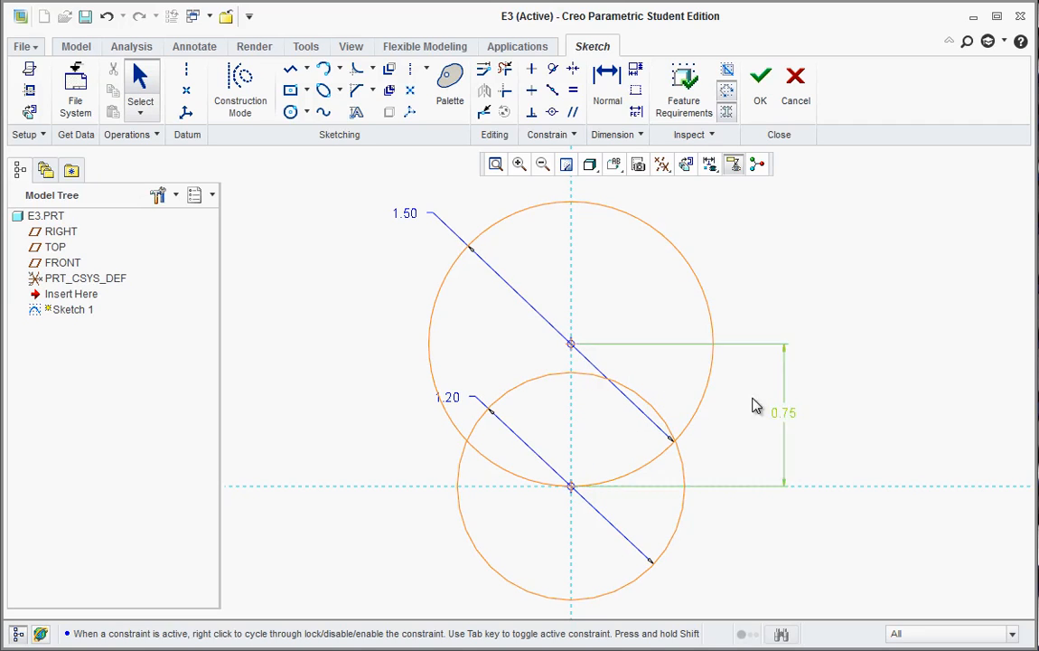
pyautogui.click(756, 406)
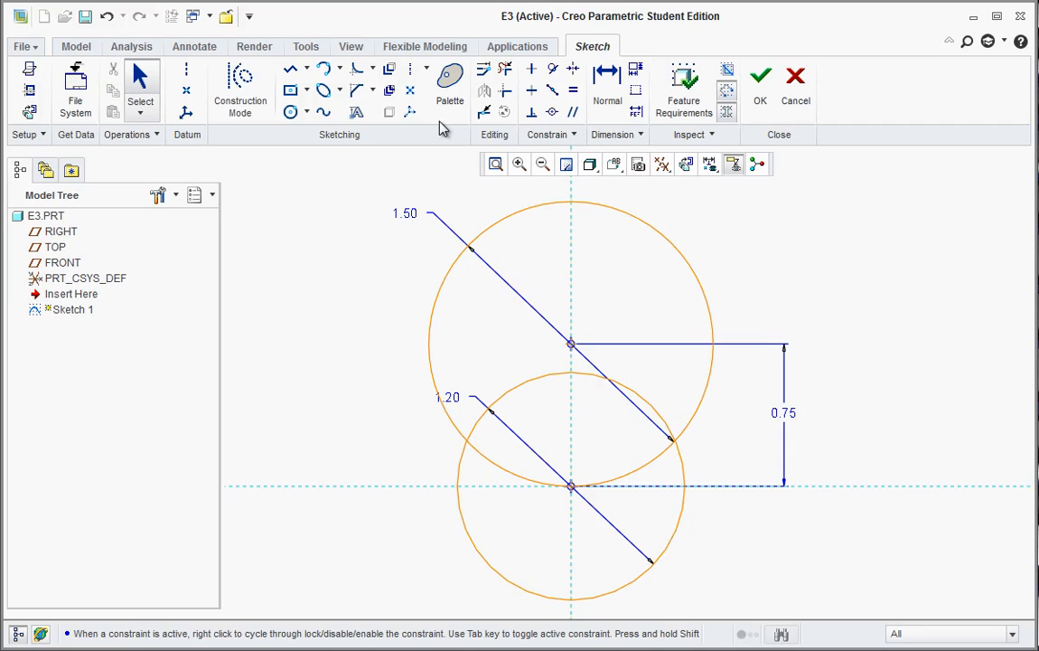
# Step: Draw a tangent line joining the right sides of the upper and lower circles with Line Tangent
pyautogui.click(290, 69)
pyautogui.click(306, 70)
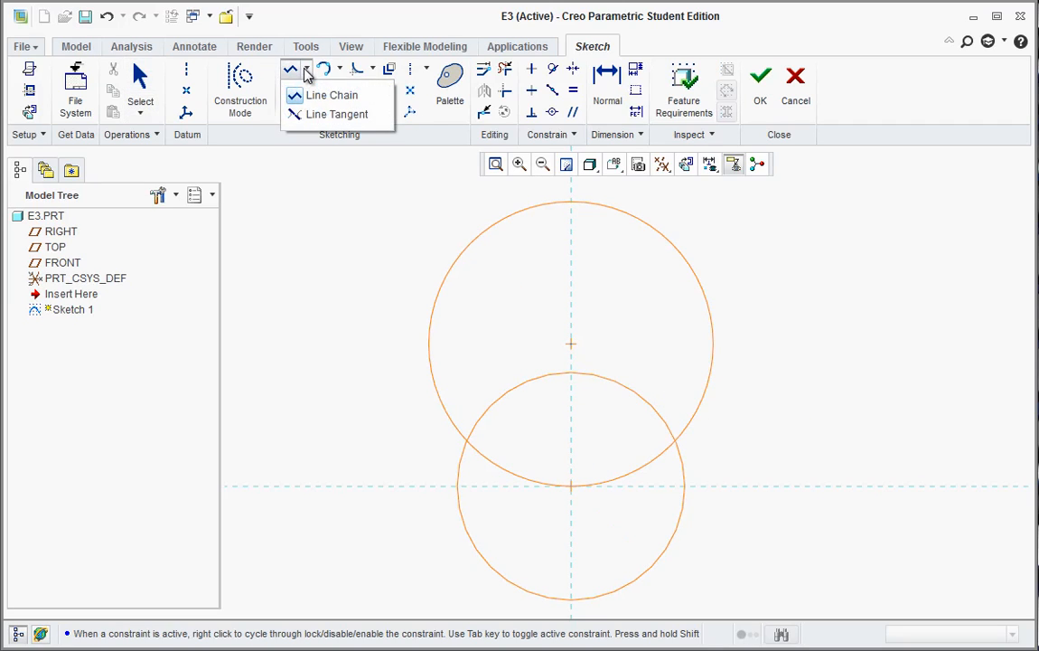
pyautogui.click(303, 115)
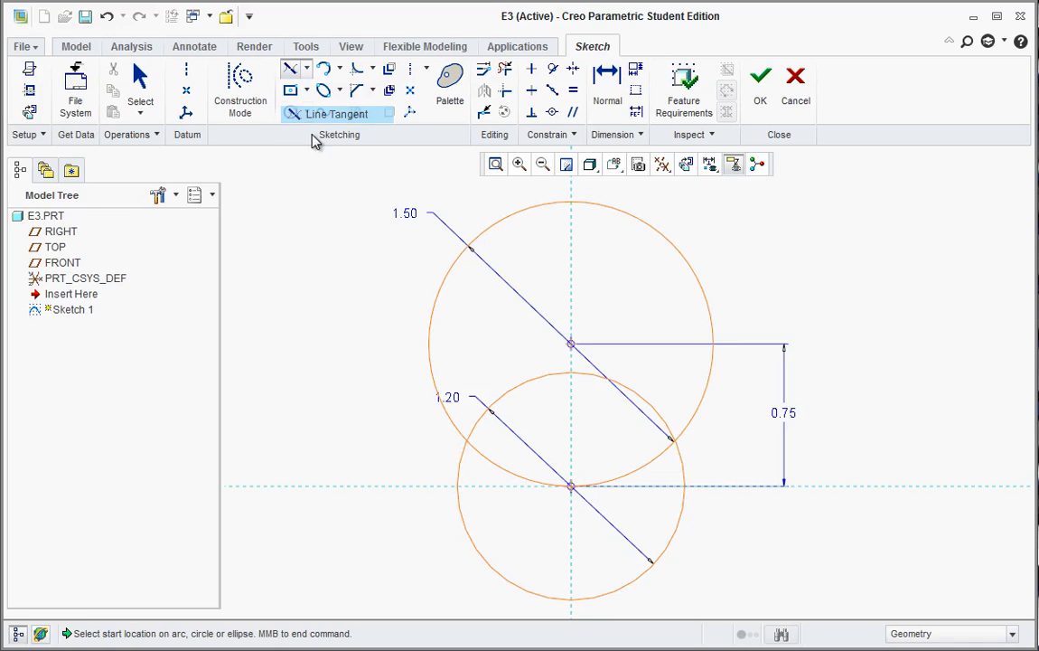
pyautogui.click(714, 362)
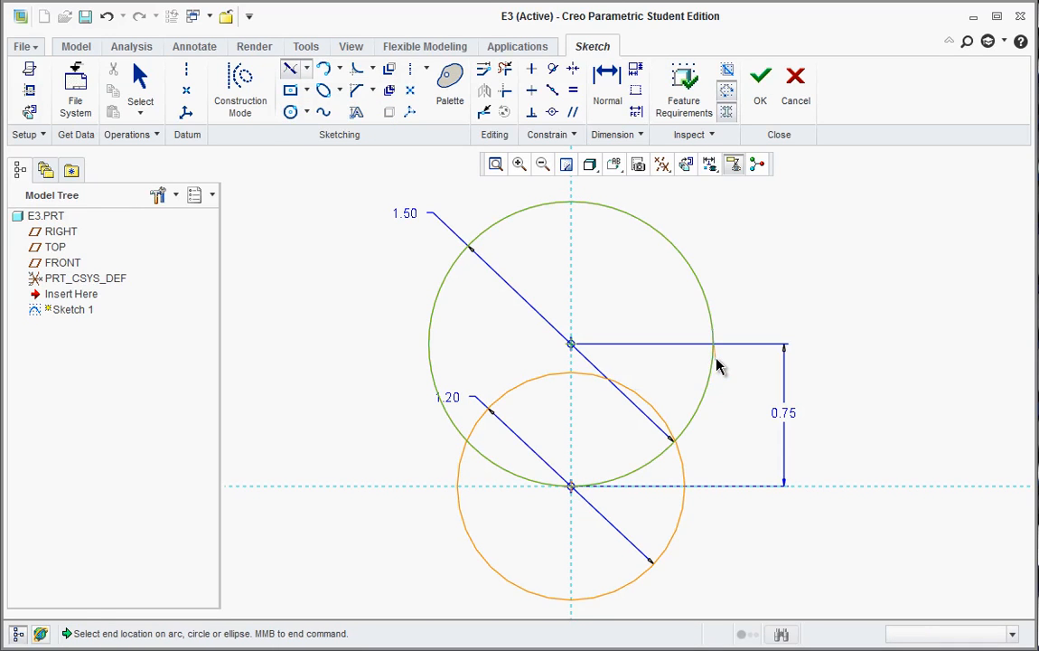
pyautogui.click(683, 511)
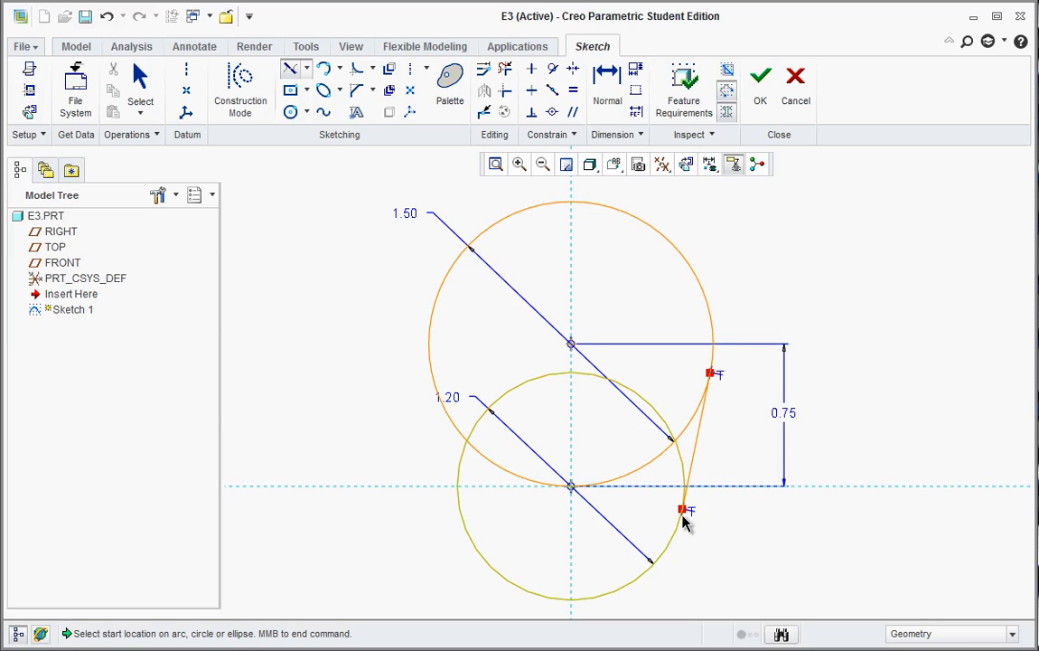
# Step: Draw a second tangent line joining the left sides of the lower and upper circles
pyautogui.click(460, 510)
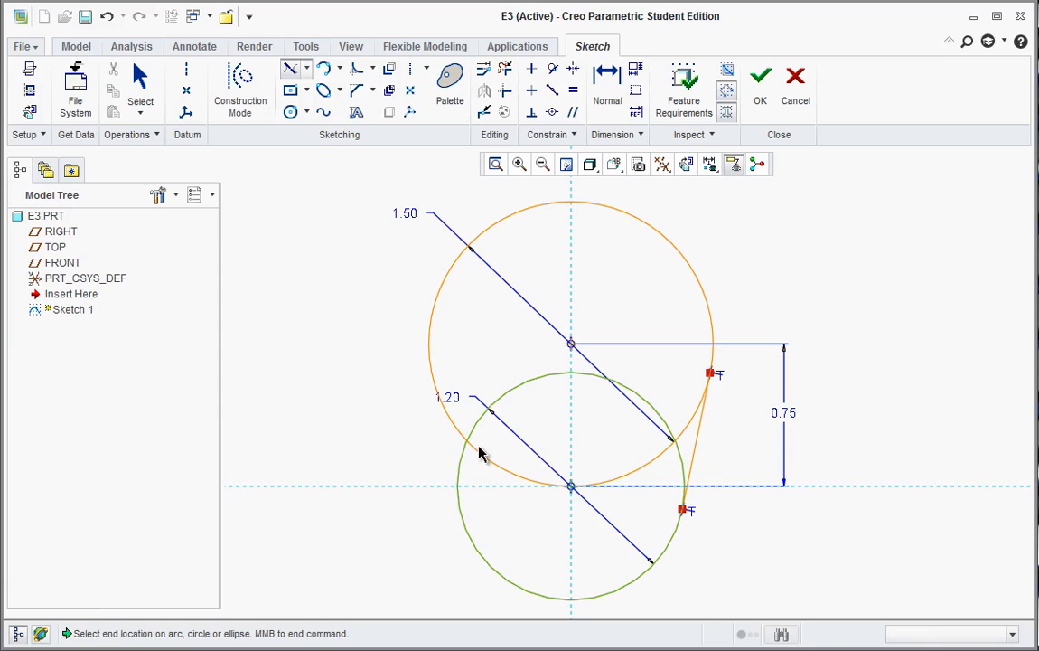
pyautogui.click(427, 344)
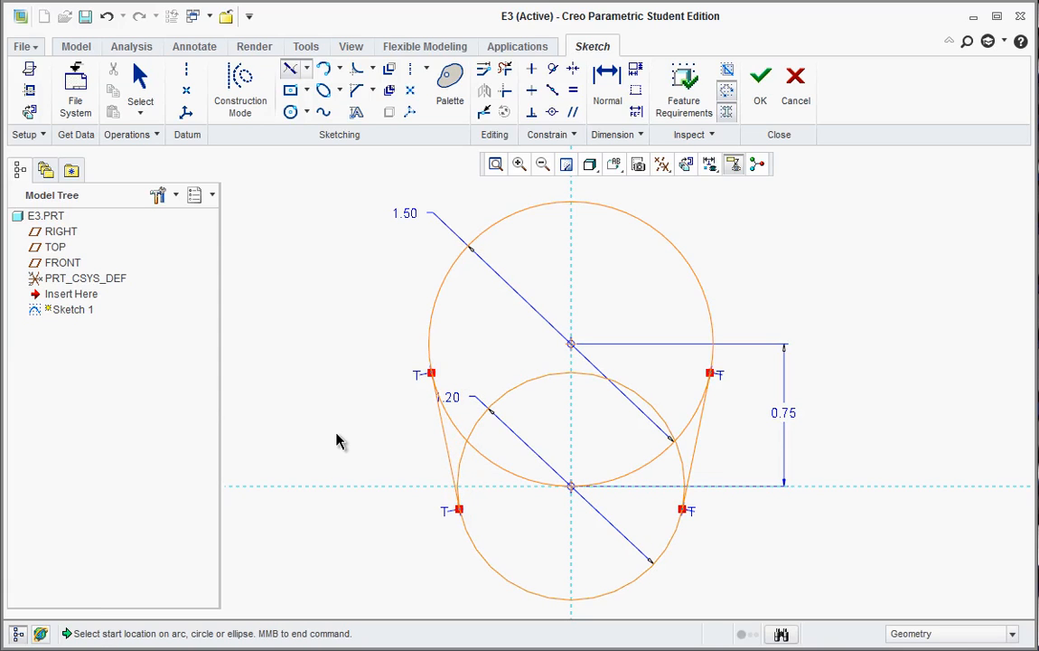
pyautogui.middleClick(377, 414)
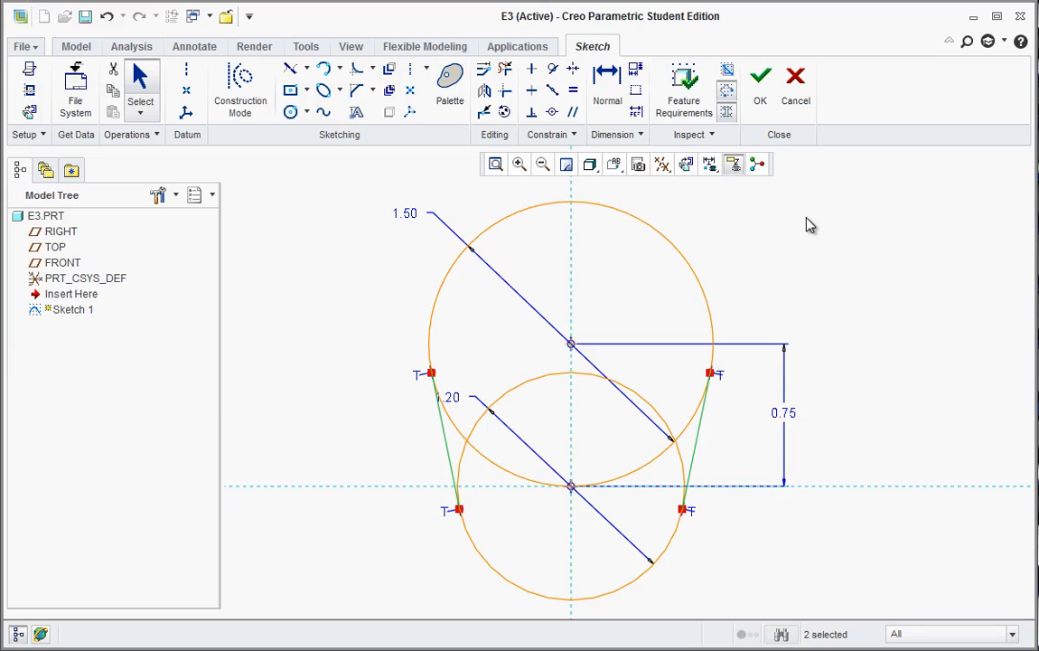
# Step: Trim away the inner arcs of both circles and the leftover arc beside the right tangent line with Delete Segment
pyautogui.click(506, 76)
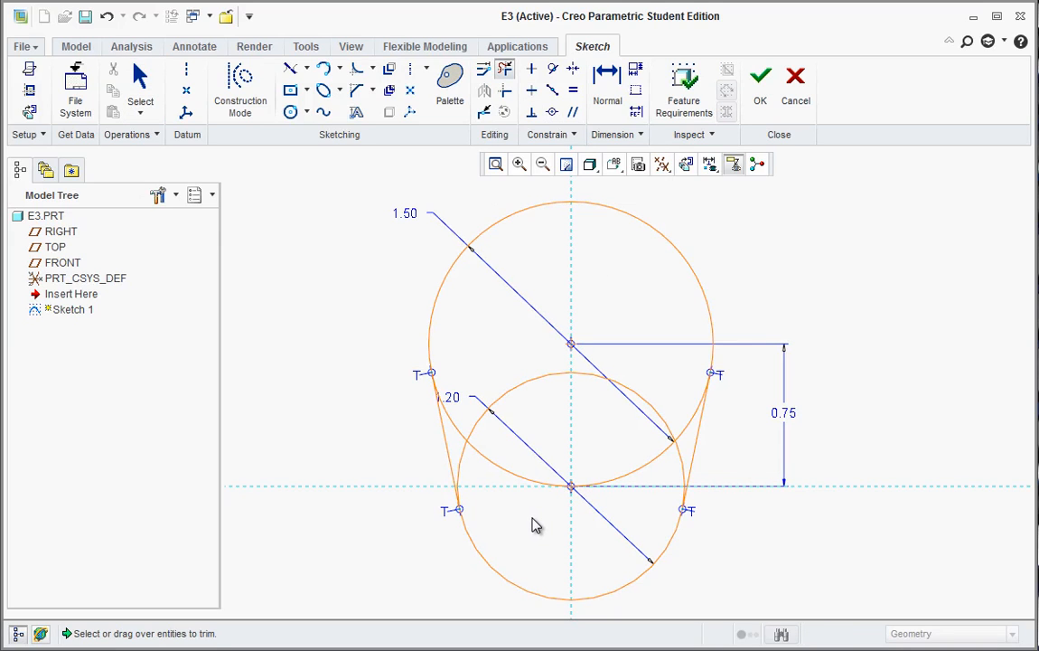
pyautogui.moveTo(532, 519)
pyautogui.mouseDown()
pyautogui.moveTo(529, 379)
pyautogui.moveTo(629, 365)
pyautogui.moveTo(623, 519)
pyautogui.moveTo(674, 466)
pyautogui.moveTo(682, 388)
pyautogui.moveTo(475, 371)
pyautogui.moveTo(455, 432)
pyautogui.moveTo(464, 463)
pyautogui.moveTo(692, 562)
pyautogui.mouseUp()
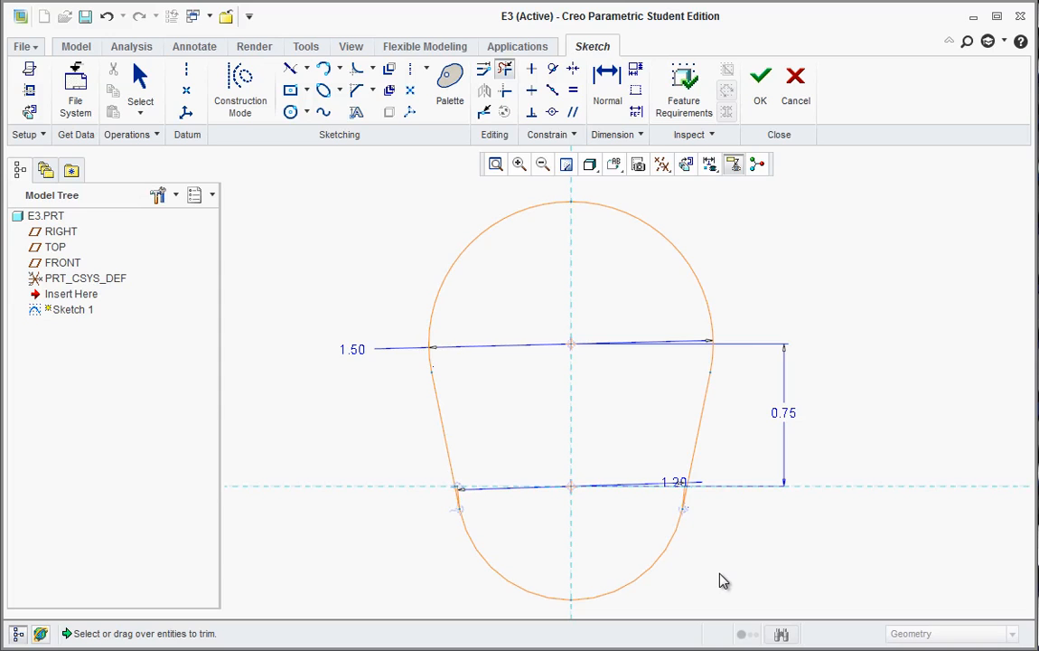
pyautogui.scroll(-2, 666, 535)
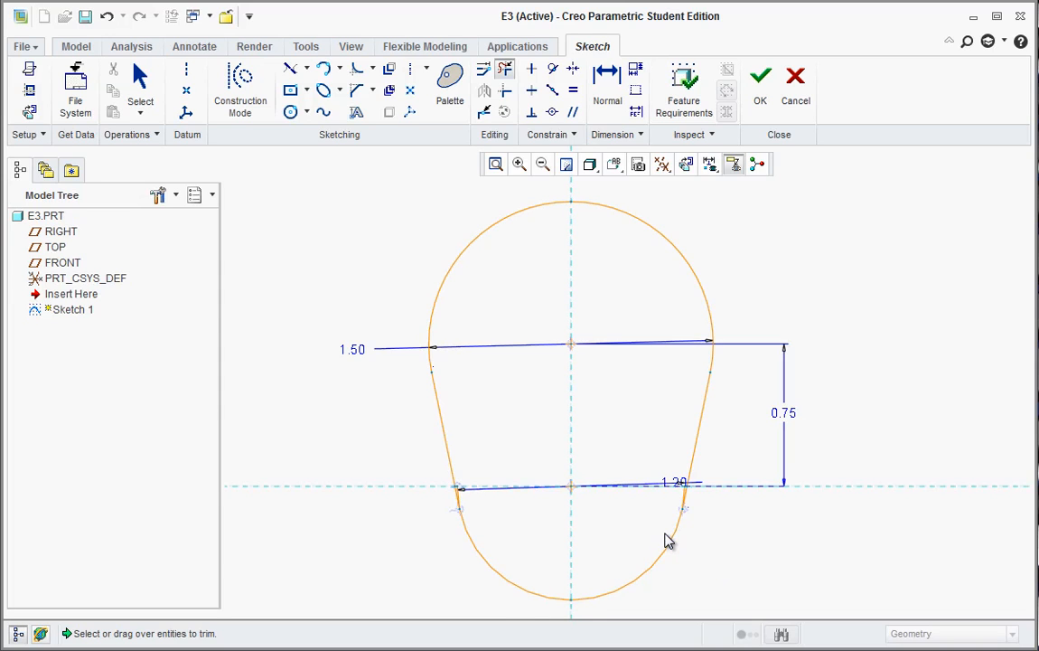
pyautogui.scroll(-4, 669, 522)
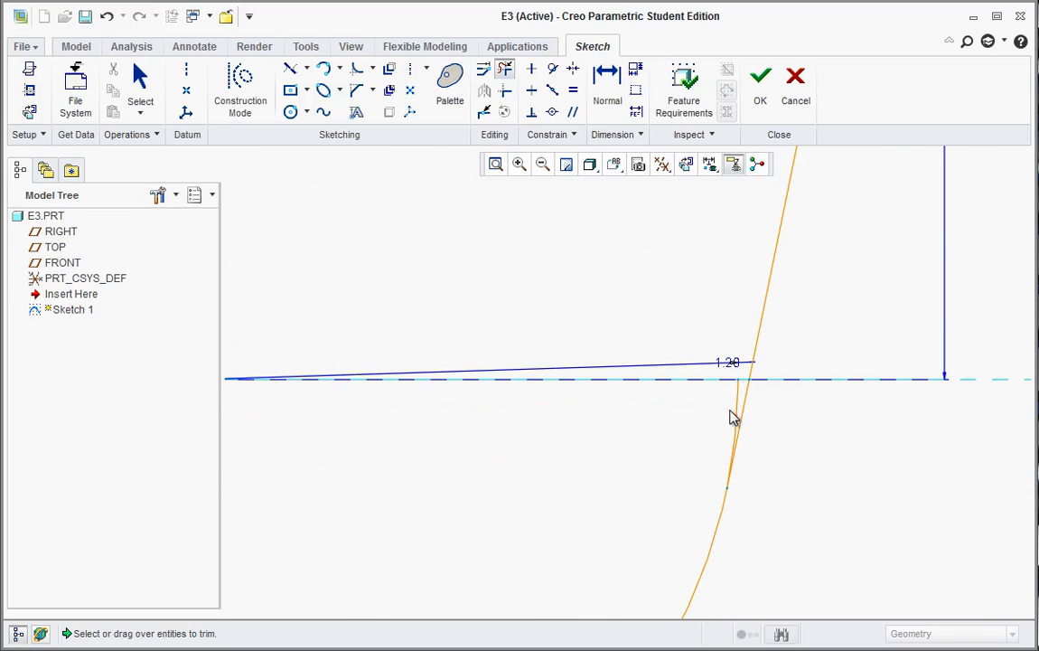
pyautogui.moveTo(723, 414); pyautogui.dragTo(757, 384)
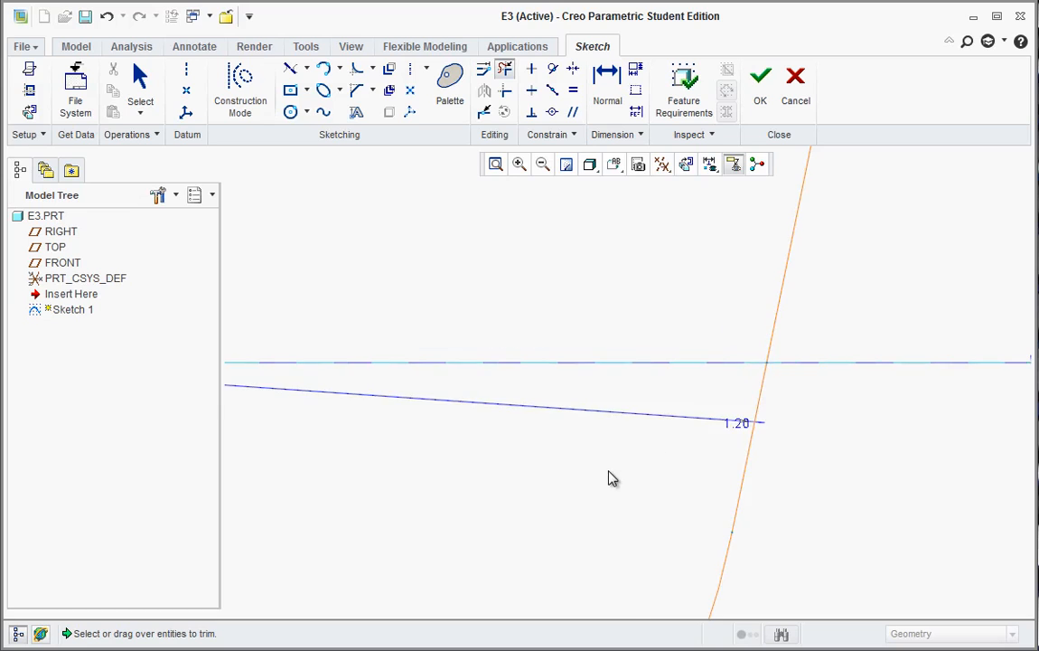
# Step: Trim the leftover arc of the lower circle beside the left tangent line to leave one closed outline
pyautogui.scroll(4, 608, 493)
pyautogui.scroll(3, 512, 520)
pyautogui.scroll(-5, 441, 480)
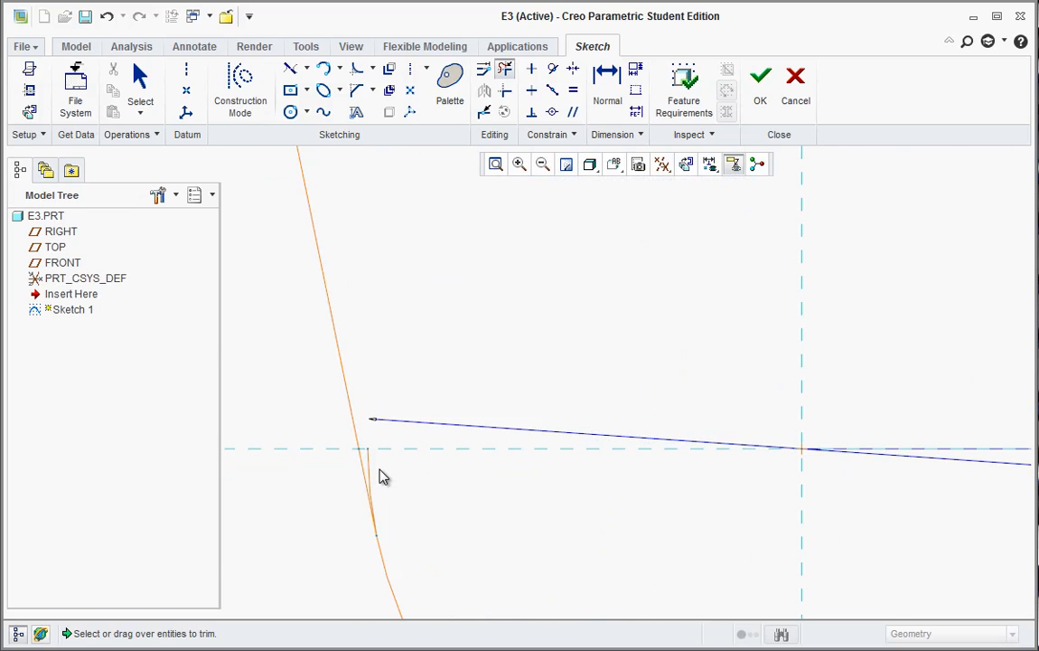
pyautogui.click(369, 463)
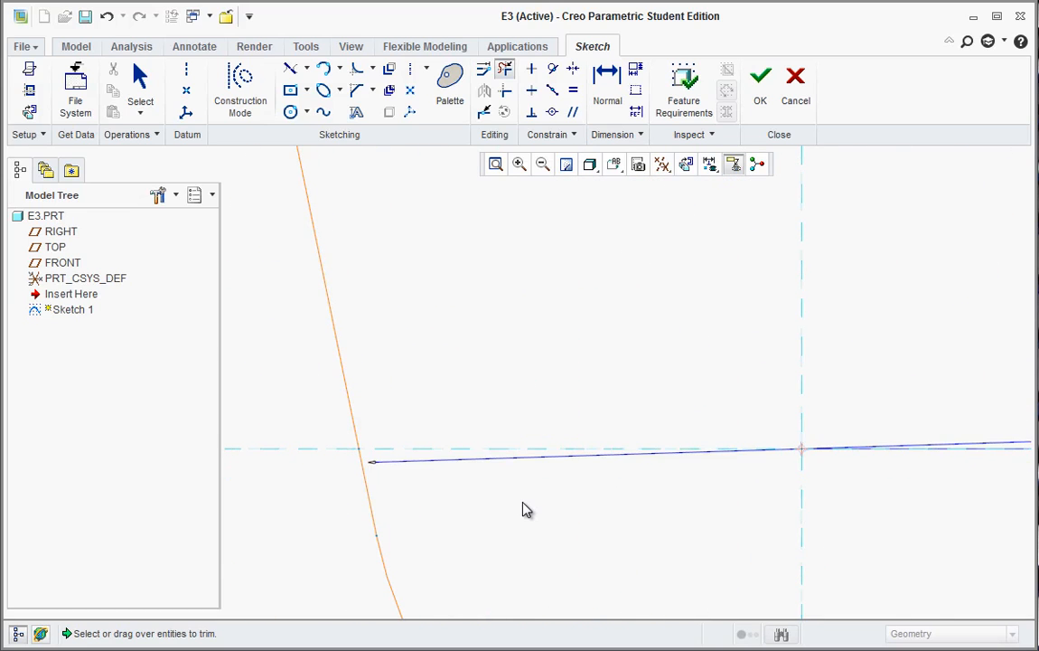
pyautogui.scroll(6, 527, 511)
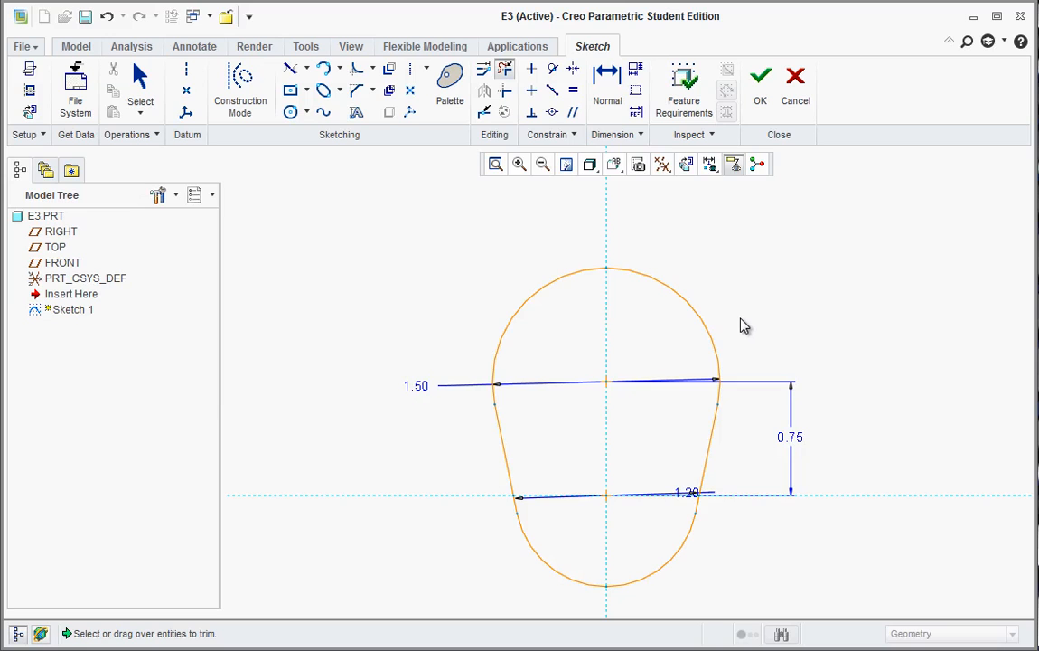
pyautogui.middleClick(741, 322)
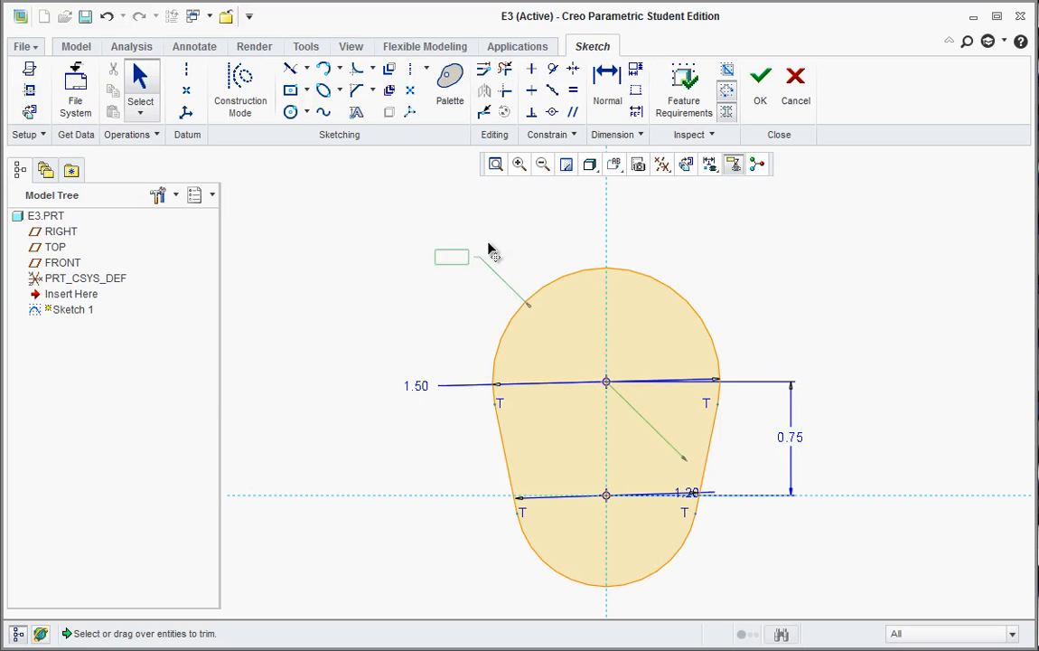
# Step: Move the upper and lower diameter dimensions outside the profile and finish the sketch
pyautogui.moveTo(488, 244); pyautogui.dragTo(488, 240)
pyautogui.moveTo(686, 494)
pyautogui.mouseDown()
pyautogui.moveTo(713, 558)
pyautogui.moveTo(667, 598)
pyautogui.moveTo(680, 598)
pyautogui.mouseUp()
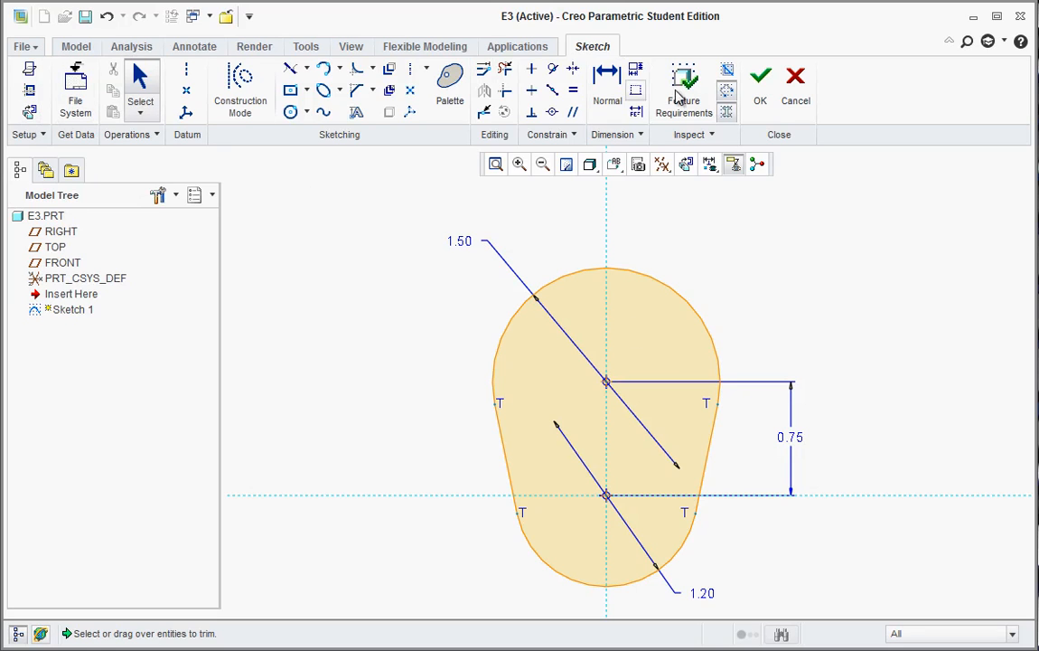
pyautogui.click(761, 91)
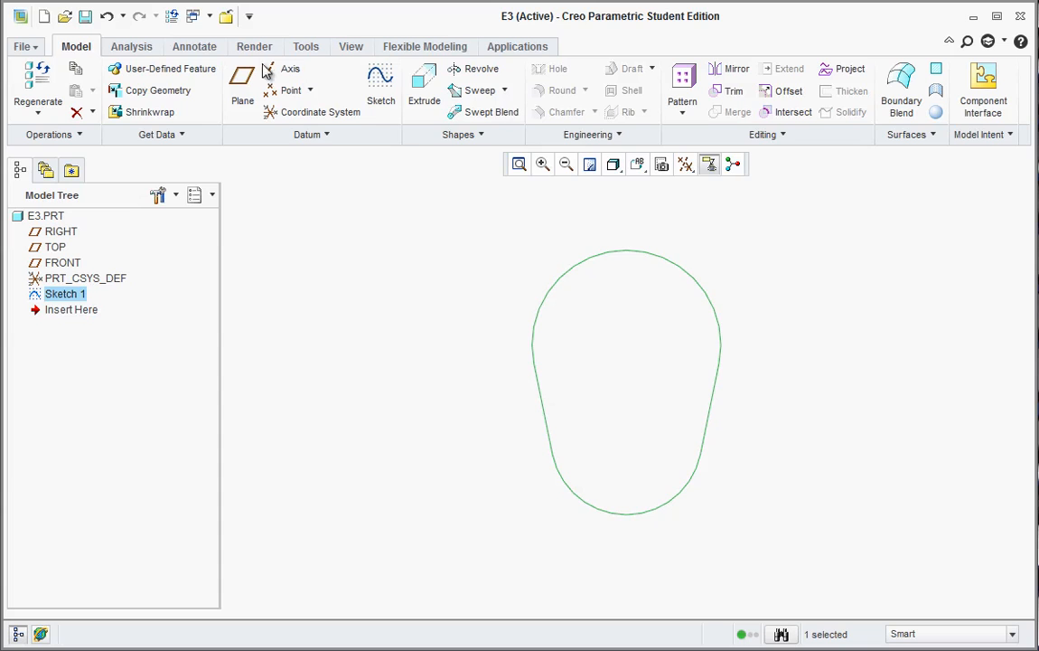
# Step: Start extruding the sketched profile, check the extrude step in the PDF instructions, and set the depth to .5
pyautogui.click(424, 86)
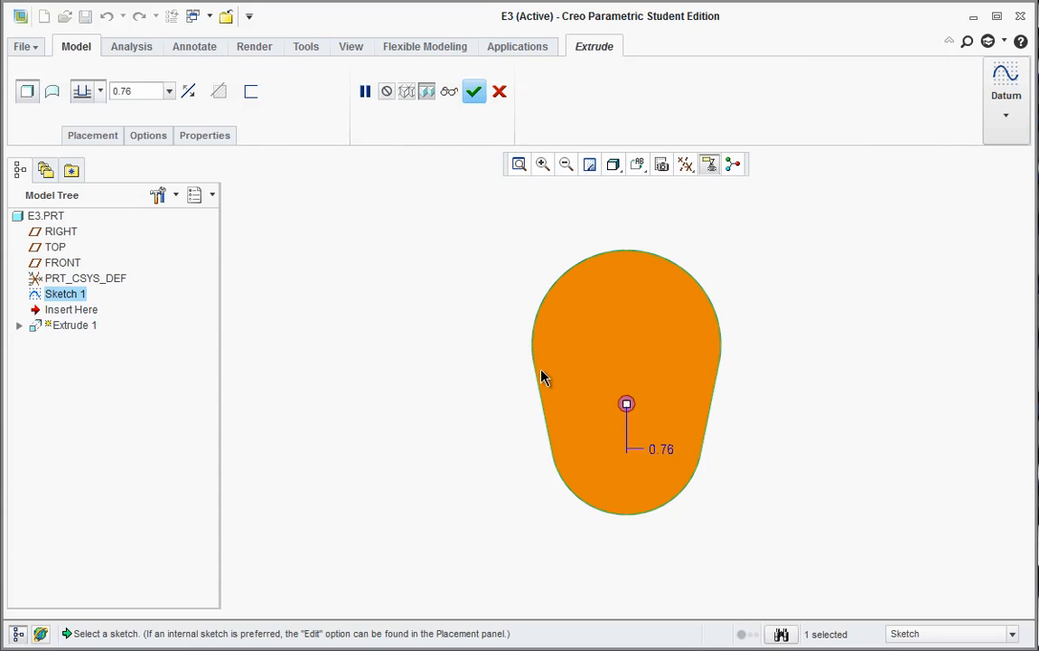
pyautogui.moveTo(598, 418); pyautogui.dragTo(557, 359, button='middle')
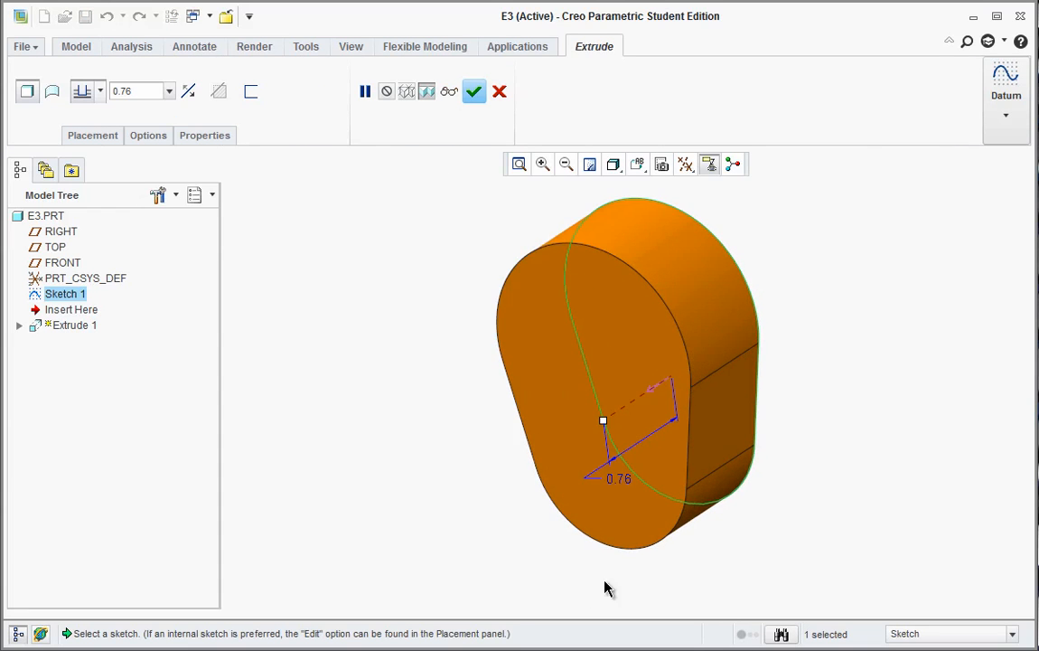
pyautogui.click(524, 650)
pyautogui.scroll(-5, 496, 566)
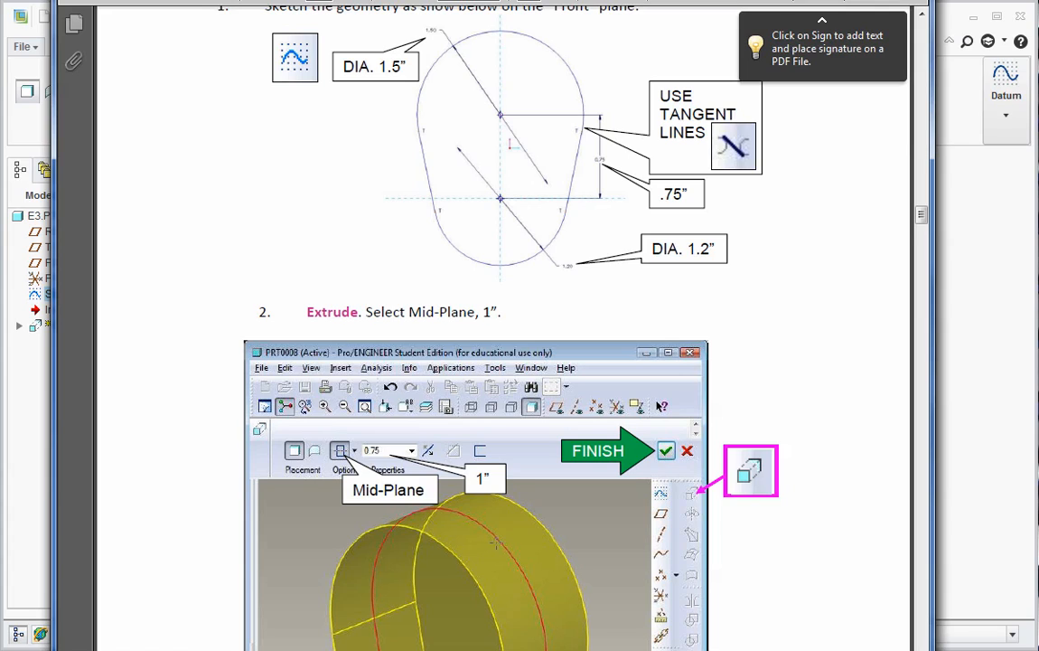
pyautogui.click(962, 339)
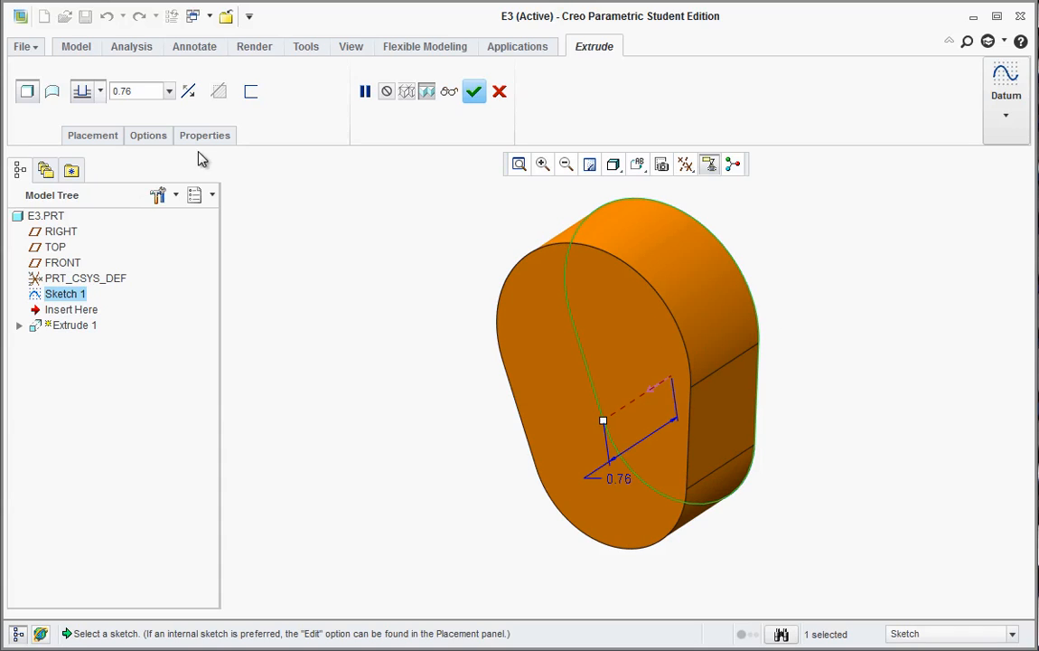
pyautogui.doubleClick(144, 91)
pyautogui.click(143, 92)
pyautogui.doubleClick(144, 91)
pyautogui.write('.5')
pyautogui.press('Return')
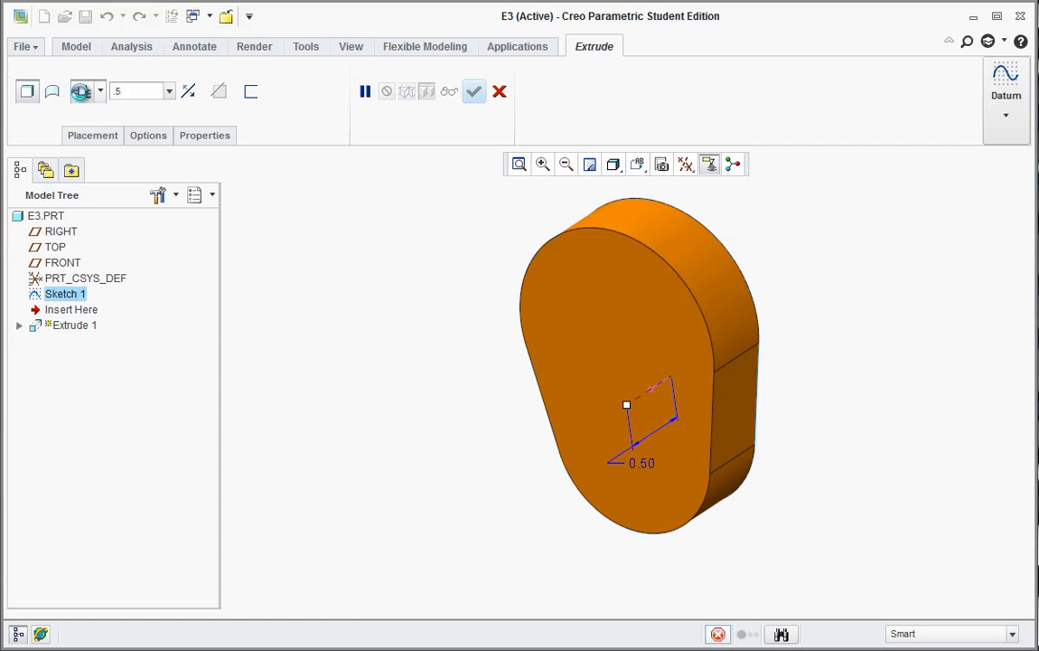
# Step: Add a taper of -7 to the extrusion so it narrows away from the sketch plane, and complete it
pyautogui.click(144, 136)
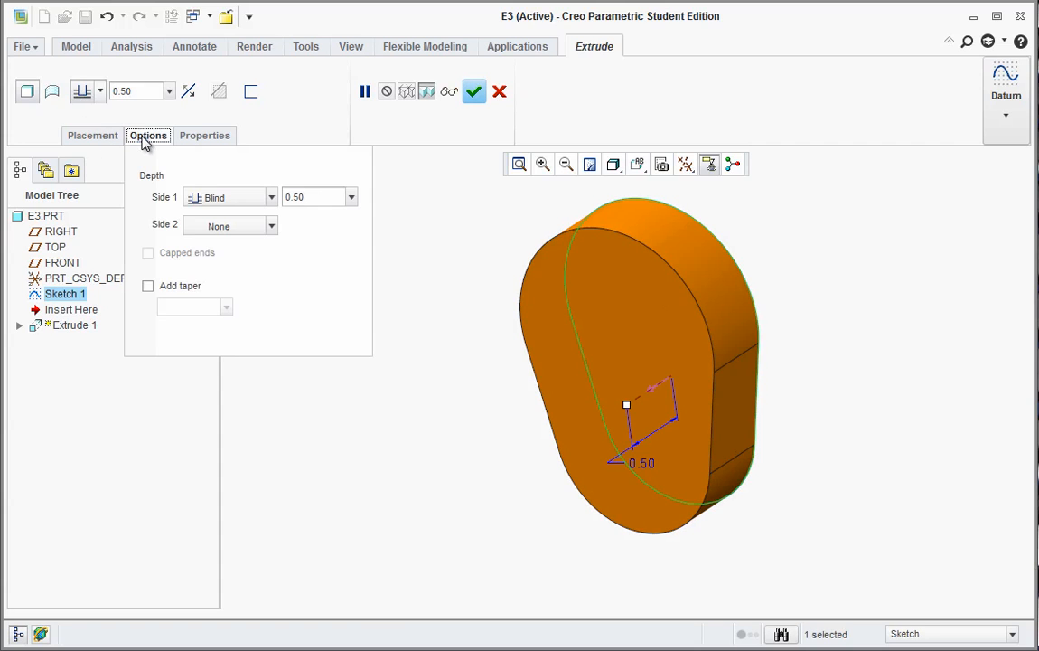
pyautogui.click(148, 287)
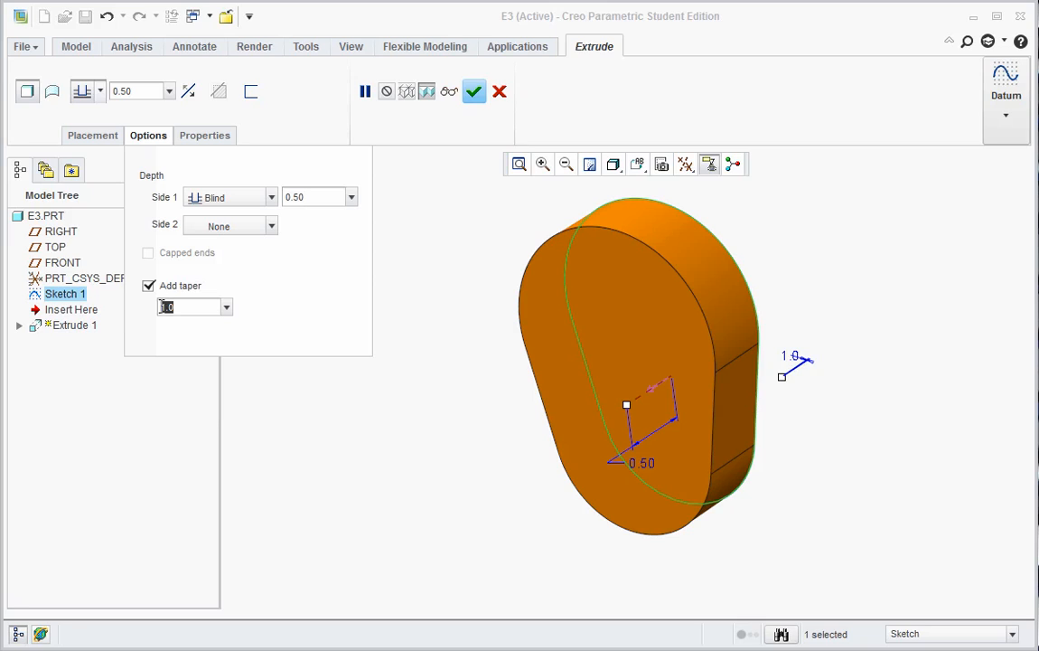
pyautogui.press('BackSpace')
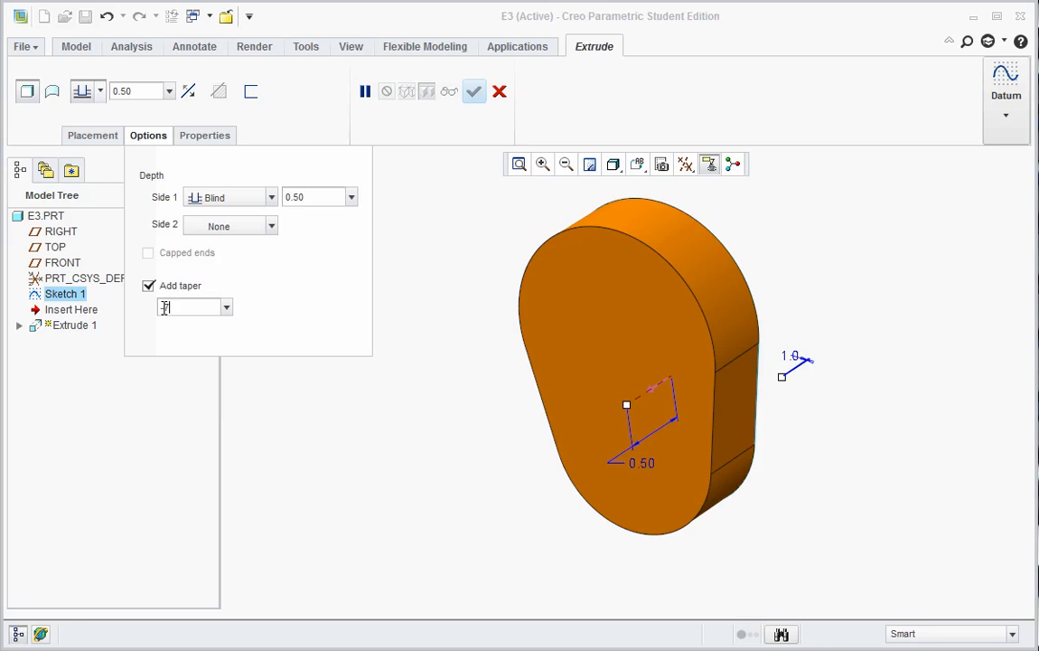
pyautogui.write('-7')
pyautogui.press('Return')
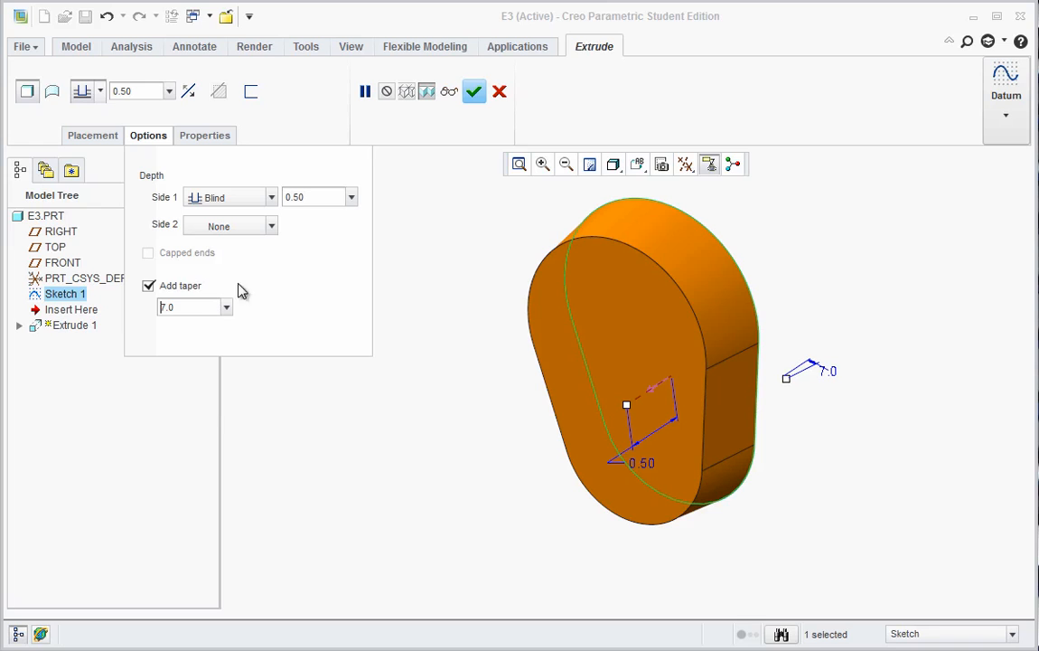
pyautogui.click(473, 91)
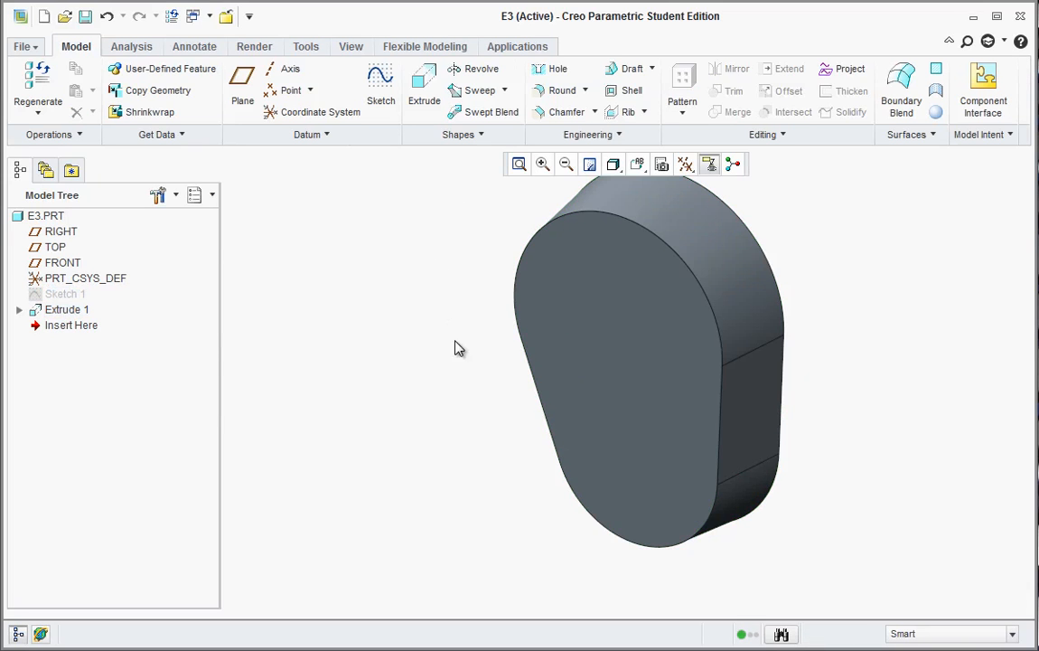
# Step: Mirror the tapered extrusion about its larger flat face on the sketch plane
pyautogui.moveTo(756, 368)
pyautogui.mouseDown(button='middle')
pyautogui.moveTo(645, 334)
pyautogui.moveTo(673, 364)
pyautogui.moveTo(946, 417)
pyautogui.moveTo(904, 413)
pyautogui.mouseUp(button='middle')
pyautogui.click(577, 323)
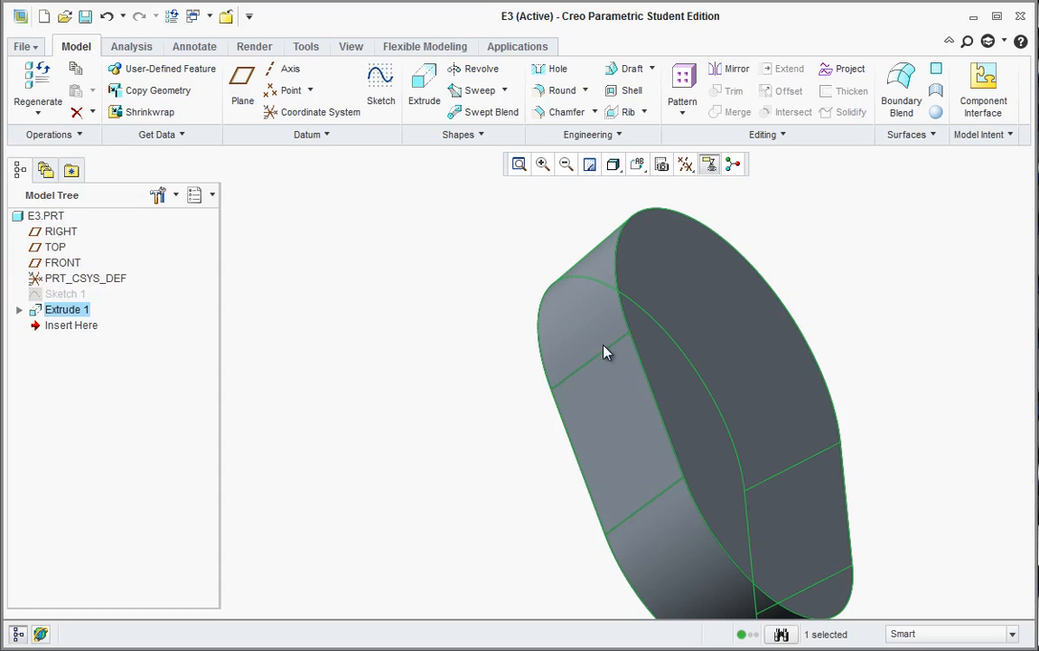
pyautogui.click(729, 74)
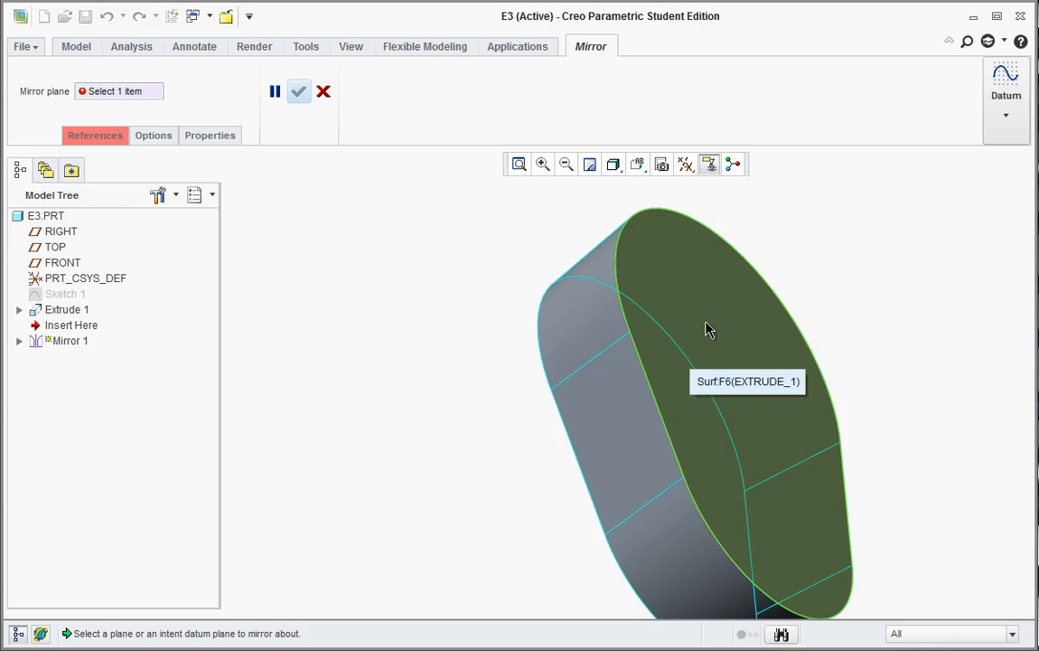
pyautogui.click(637, 163)
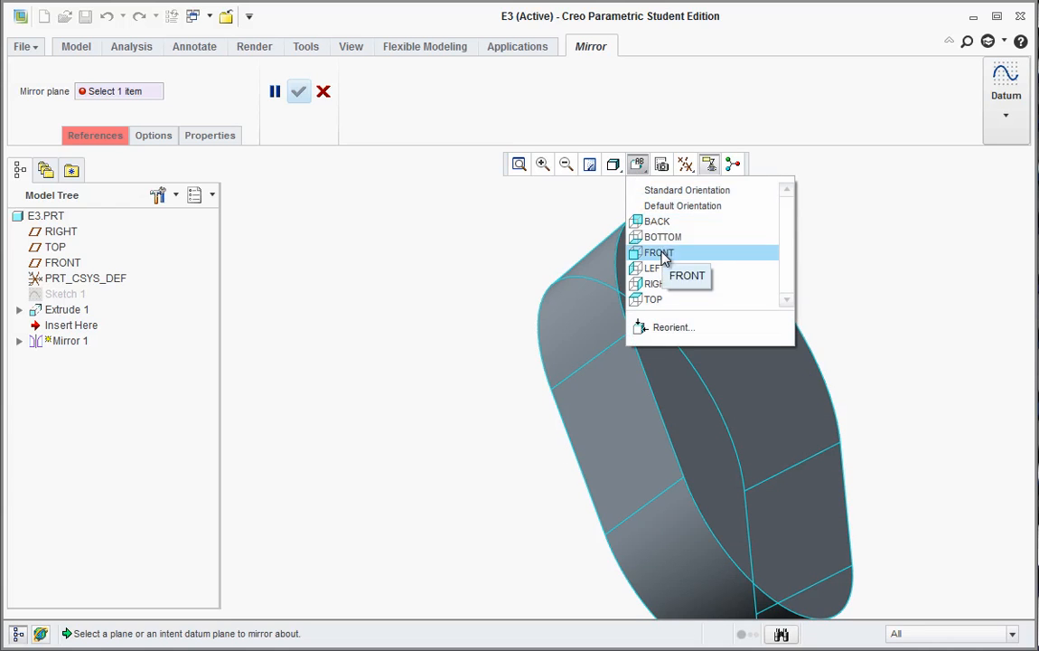
pyautogui.click(658, 207)
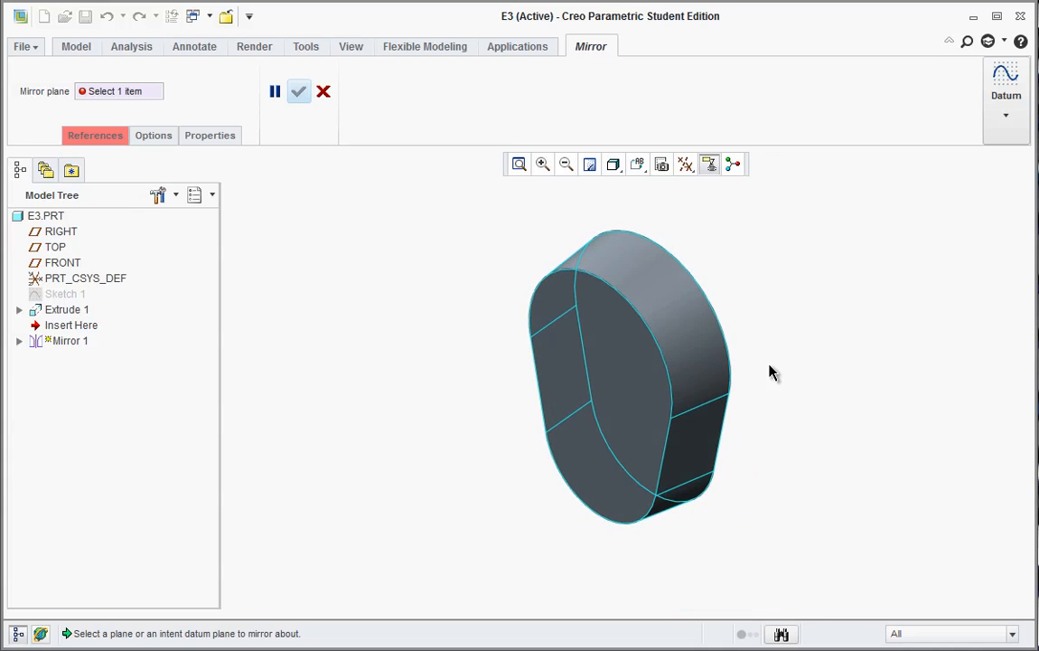
pyautogui.moveTo(773, 373); pyautogui.dragTo(799, 329, button='middle')
pyautogui.click(798, 329)
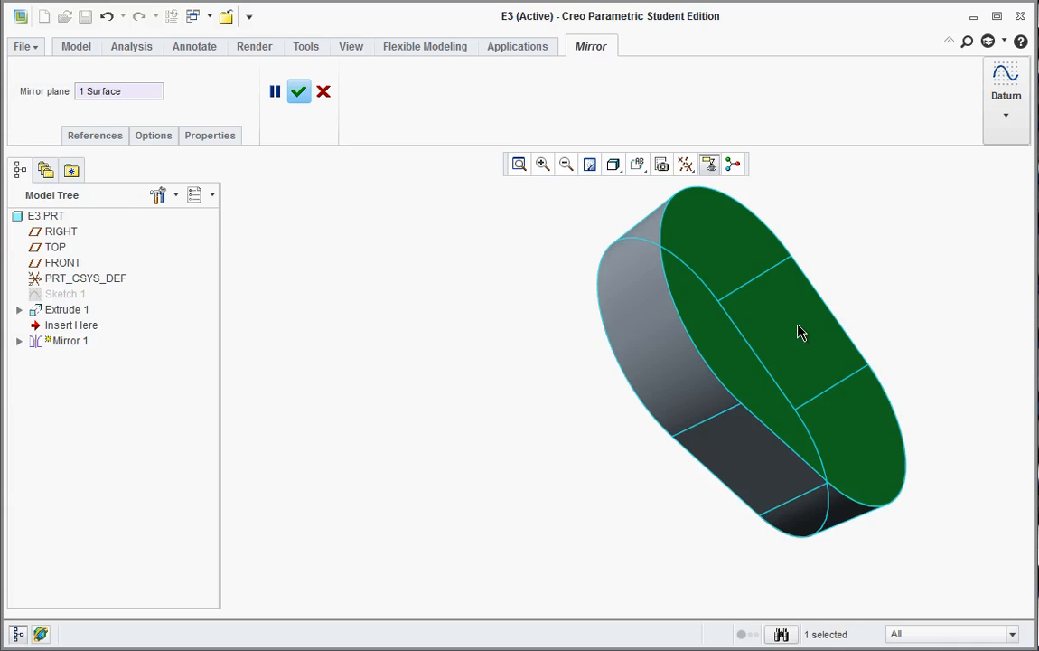
pyautogui.click(301, 93)
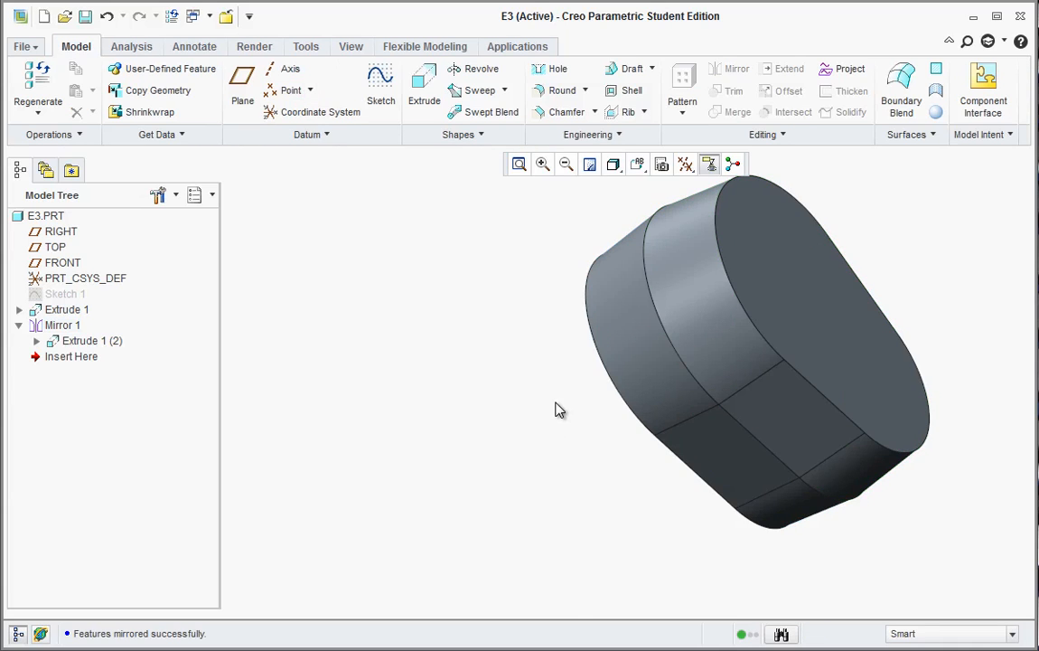
# Step: Inspect the mirrored body from the front and return it to the Default Orientation
pyautogui.moveTo(558, 410); pyautogui.dragTo(651, 362, button='middle')
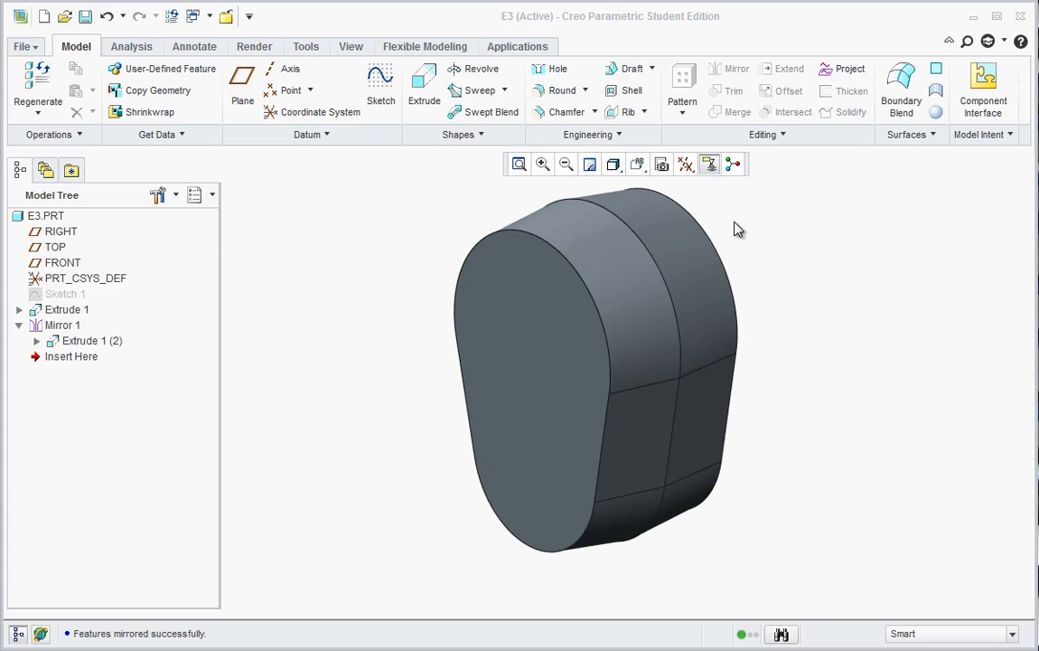
pyautogui.click(638, 166)
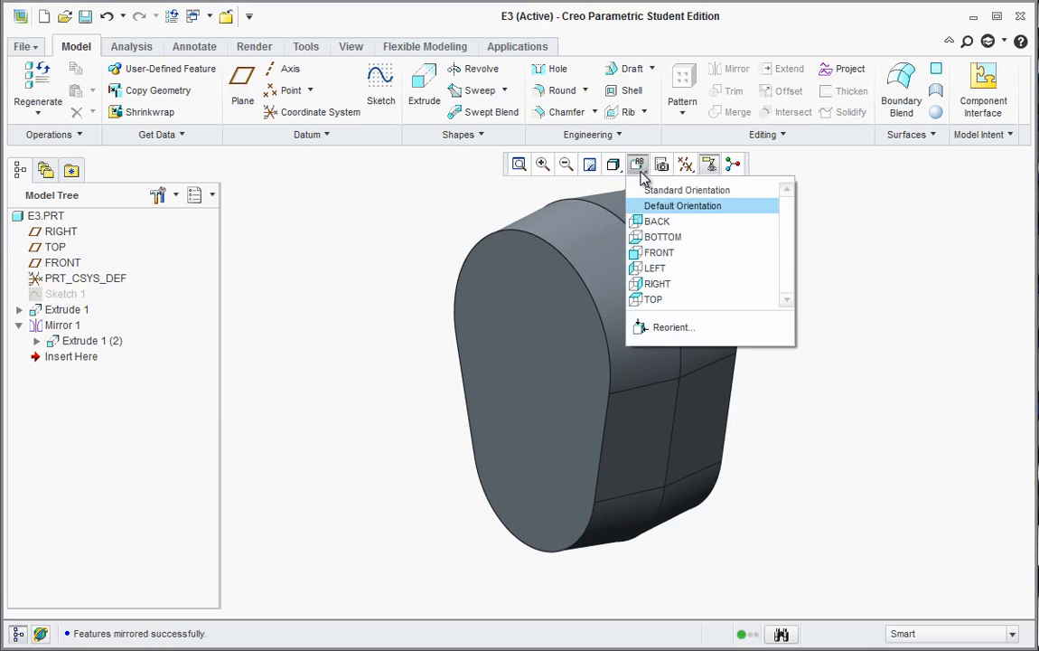
pyautogui.click(652, 204)
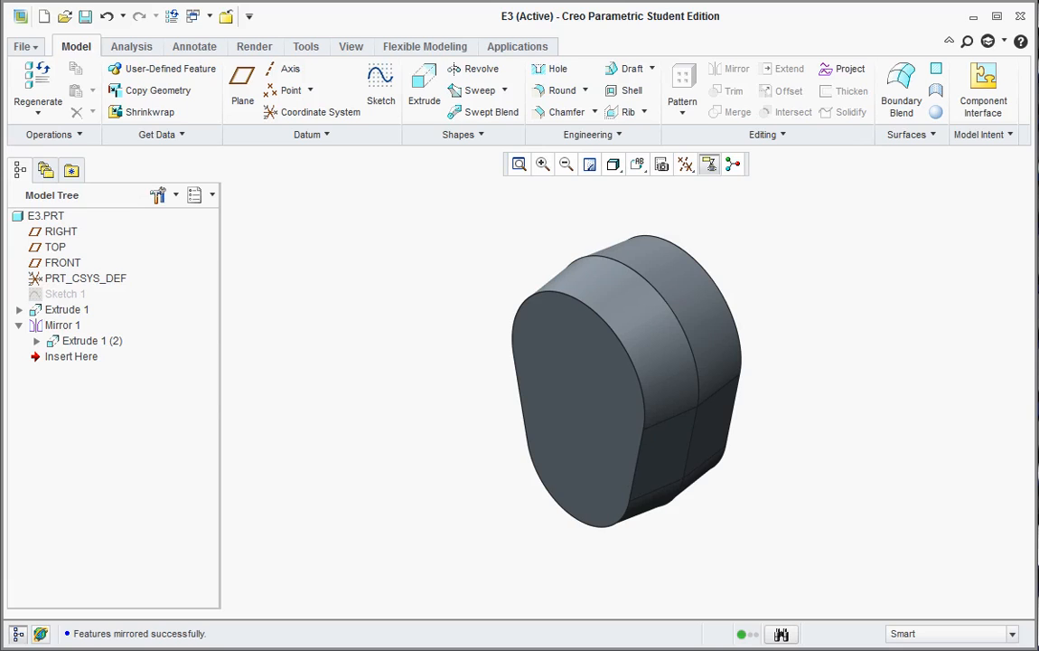
# Step: Switch to the PDF instructions and read on to step 3, the Draft step
pyautogui.hotkey('alt', 'Tab')
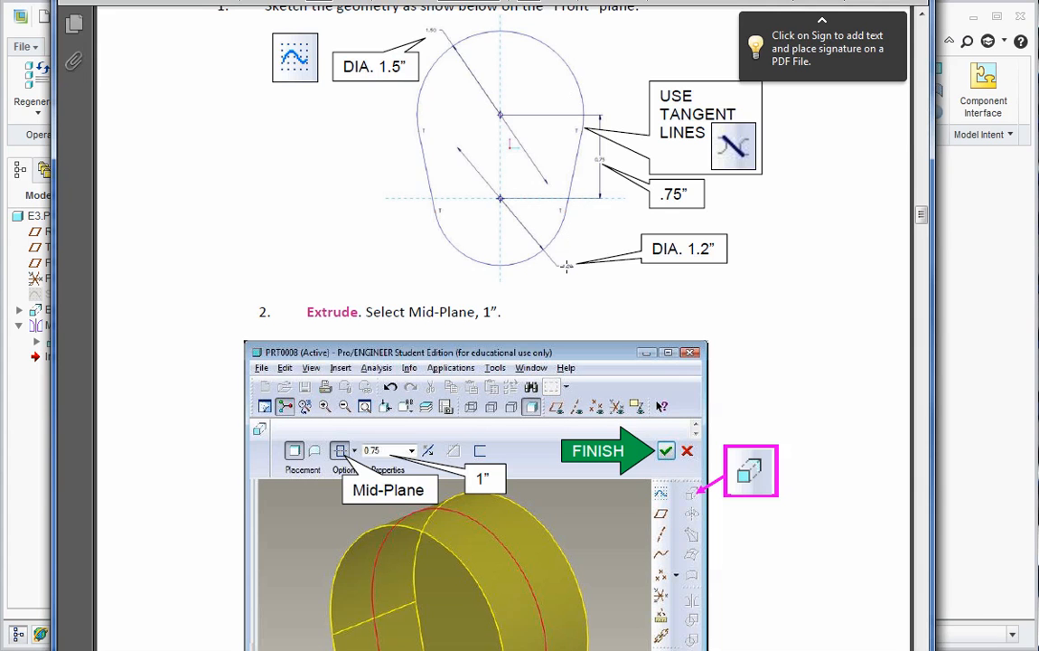
pyautogui.scroll(-5, 566, 265)
pyautogui.scroll(-13, 567, 264)
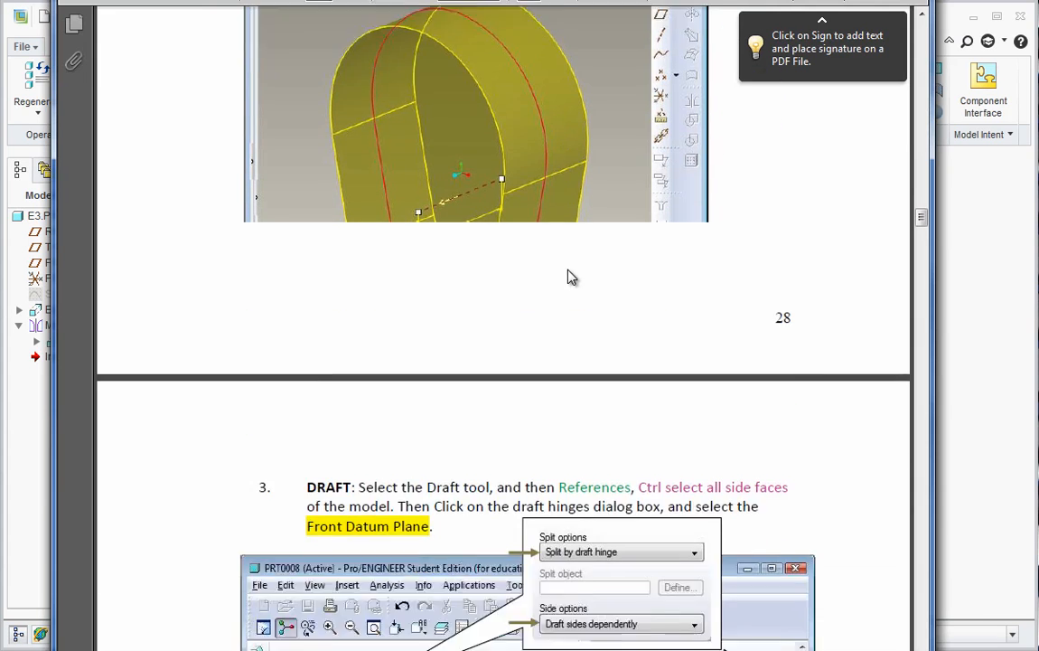
# Step: Read the PDF instructions through the Draft, top-surface sketch and Offset steps, and return to the Creo model
pyautogui.scroll(-20, 565, 269)
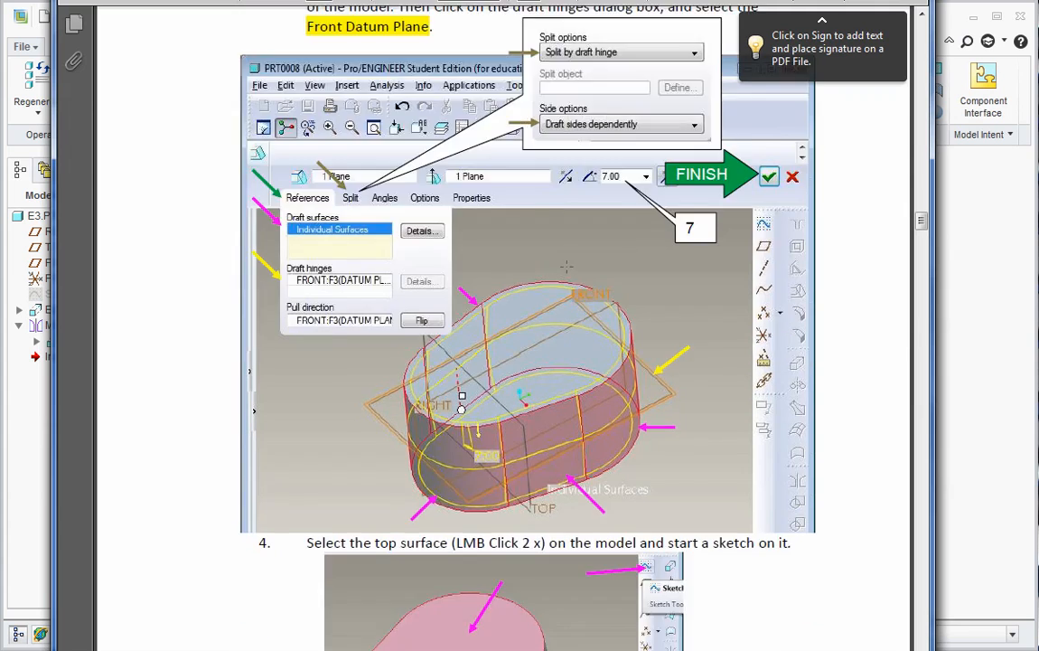
pyautogui.scroll(-5, 562, 283)
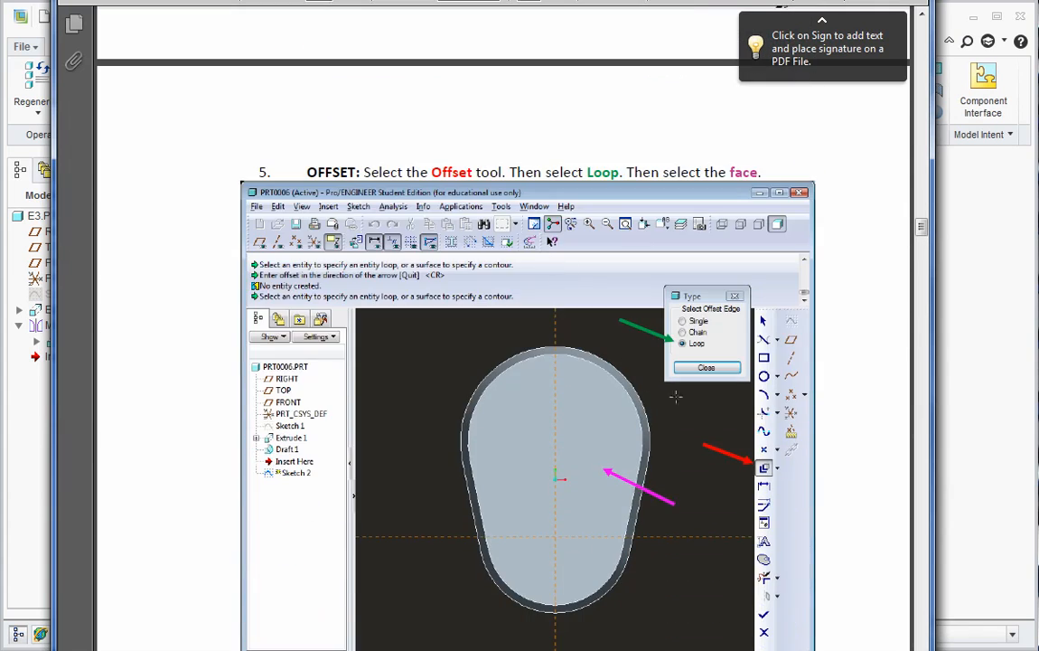
pyautogui.click(971, 397)
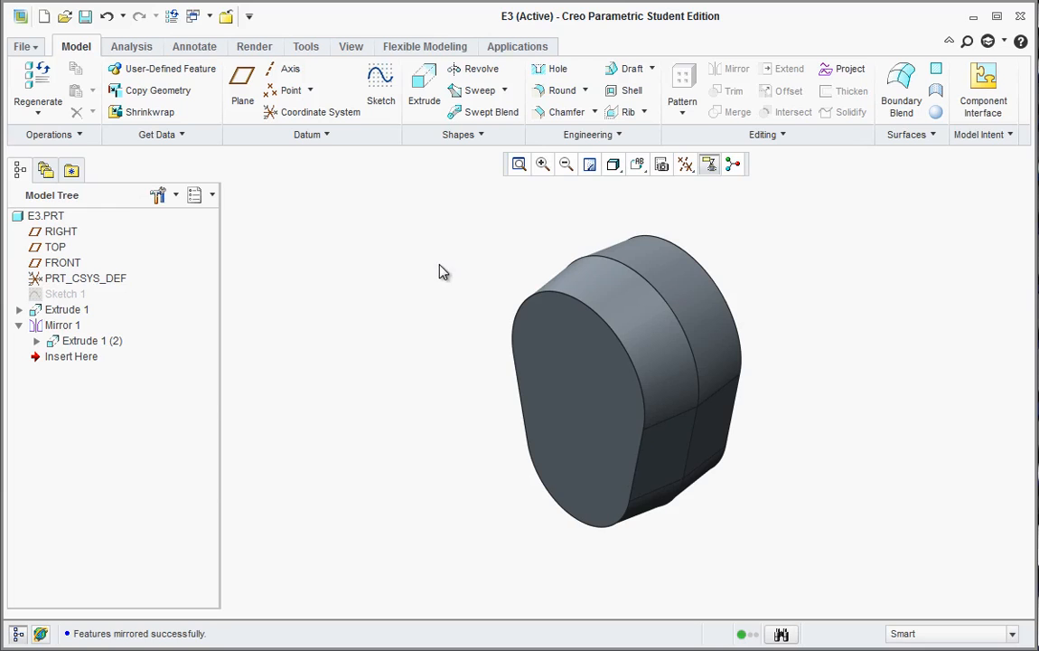
# Step: Start a new sketch on the body's smaller front flat face, using the RIGHT datum plane as the Right orientation reference
pyautogui.click(383, 86)
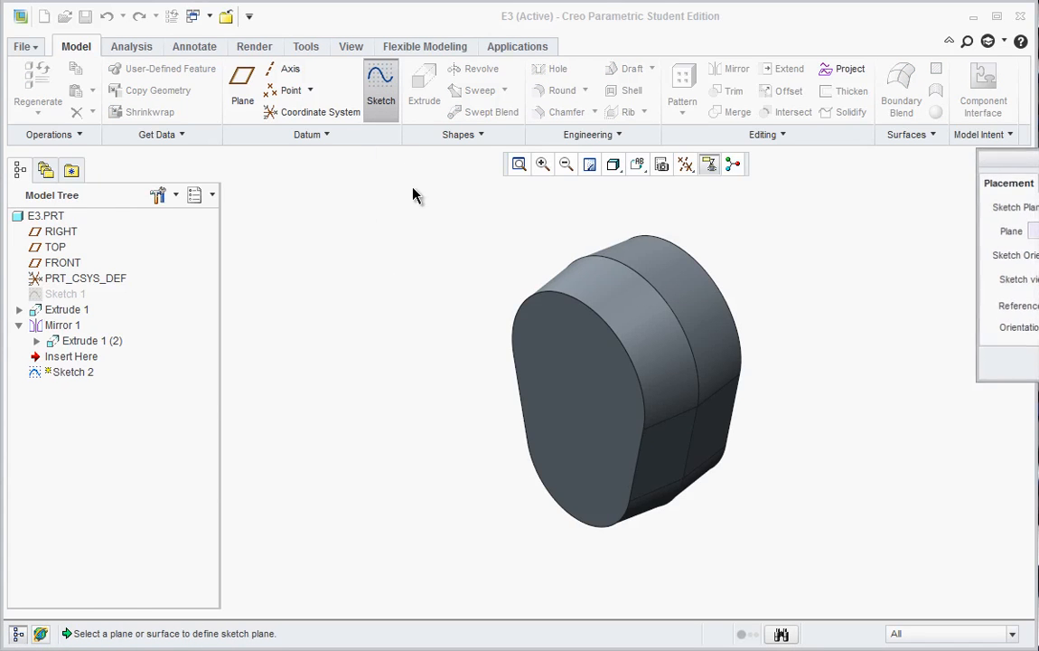
pyautogui.click(580, 386)
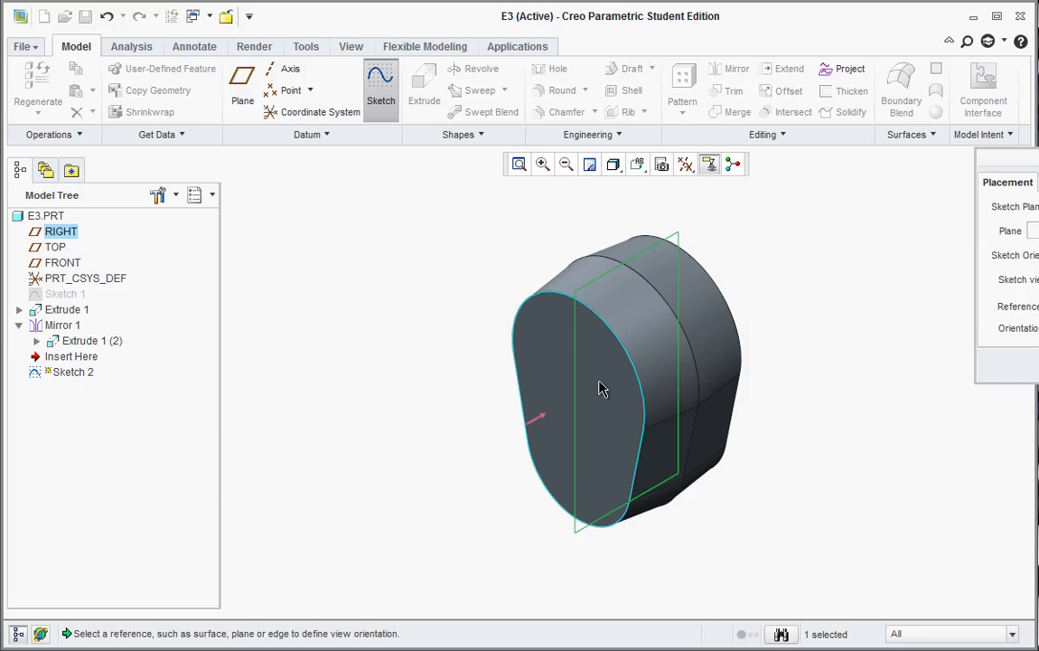
pyautogui.moveTo(1038, 163); pyautogui.dragTo(928, 163)
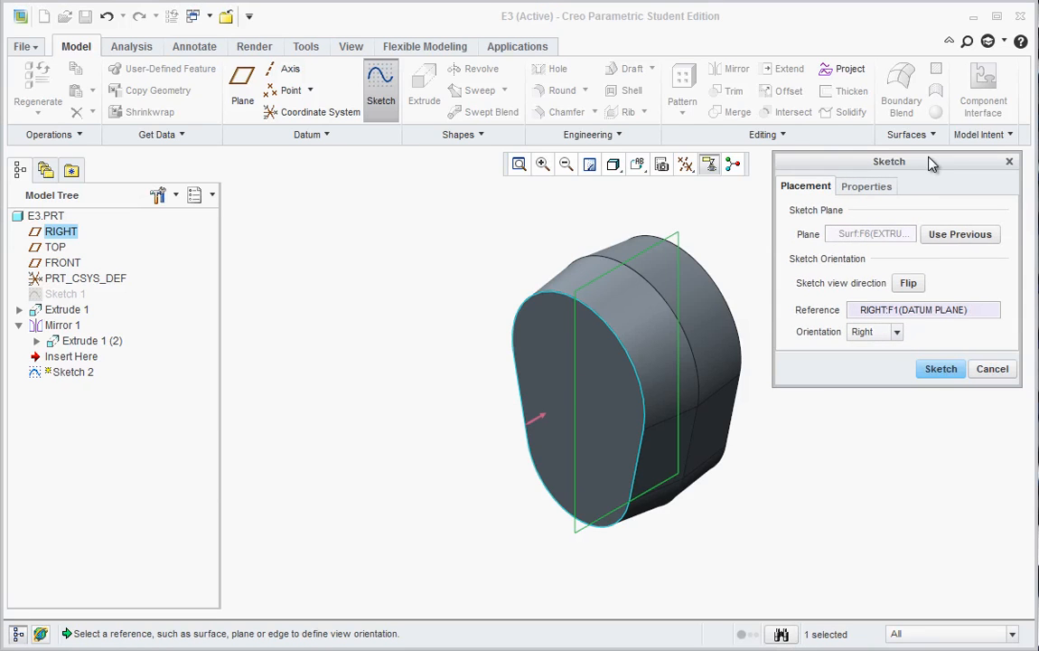
pyautogui.click(939, 369)
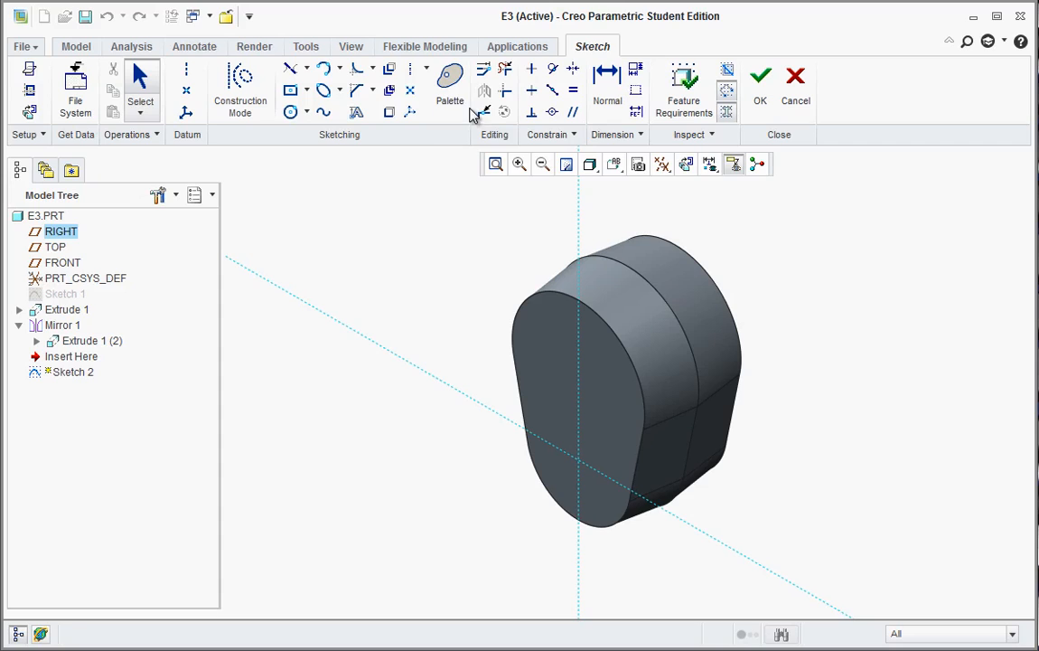
# Step: Offset the front face's whole edge loop inward by .125, checking the value in step 6 of the PDF instructions
pyautogui.click(393, 76)
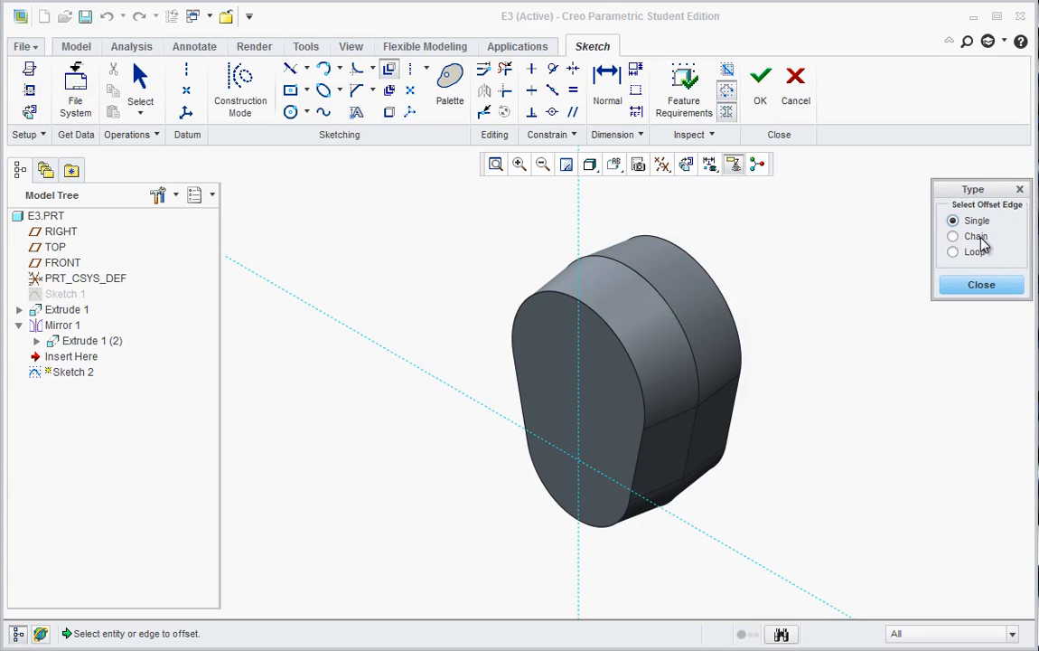
pyautogui.click(955, 254)
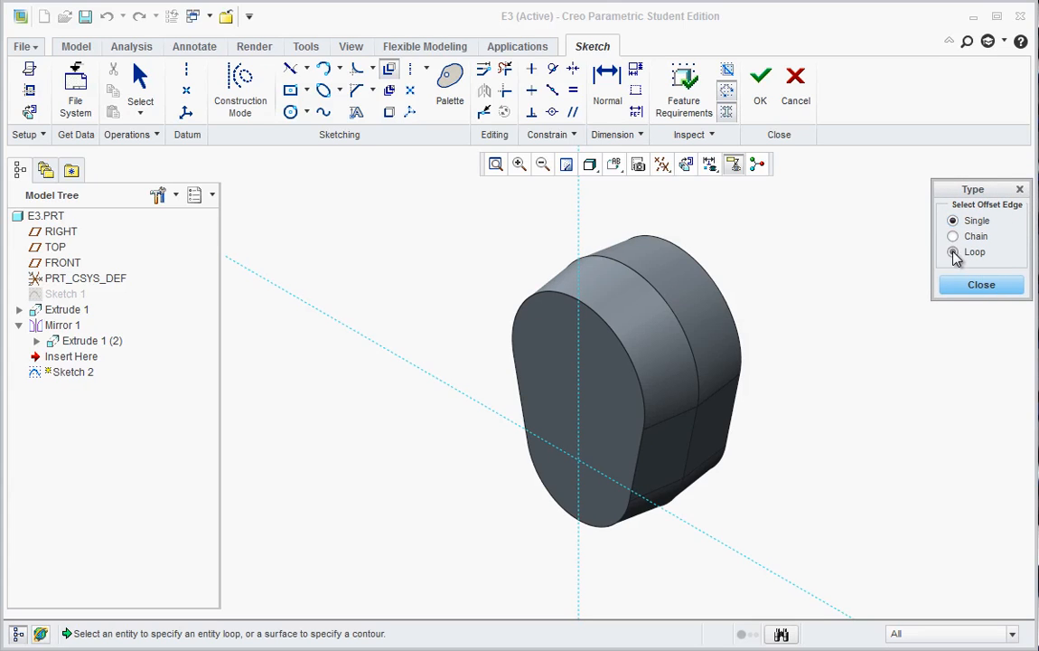
pyautogui.click(621, 415)
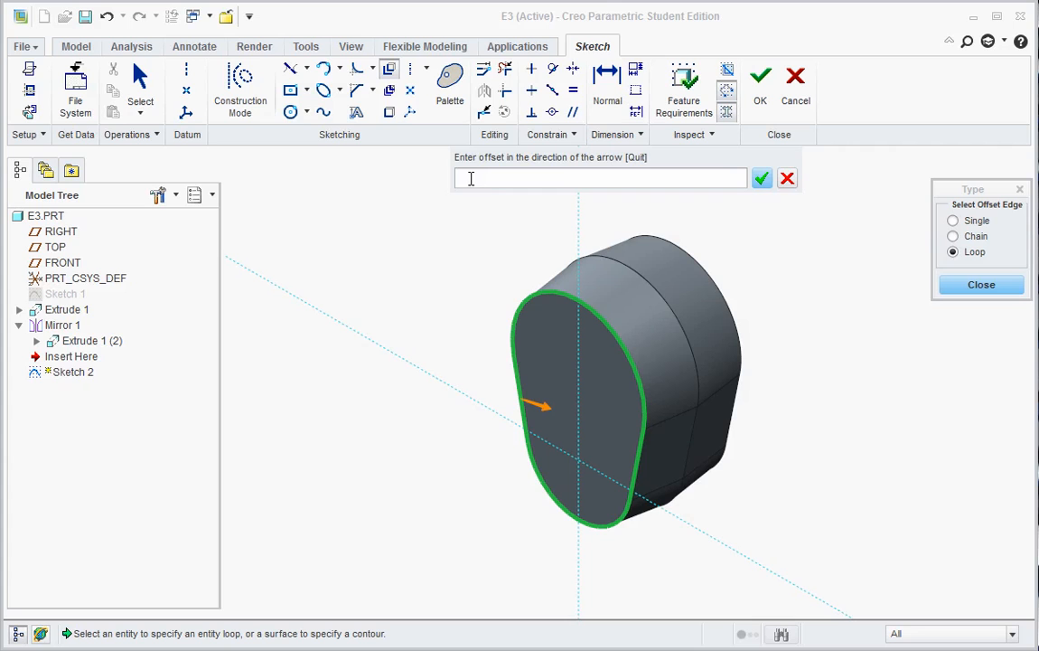
pyautogui.hotkey('alt', 'Tab')
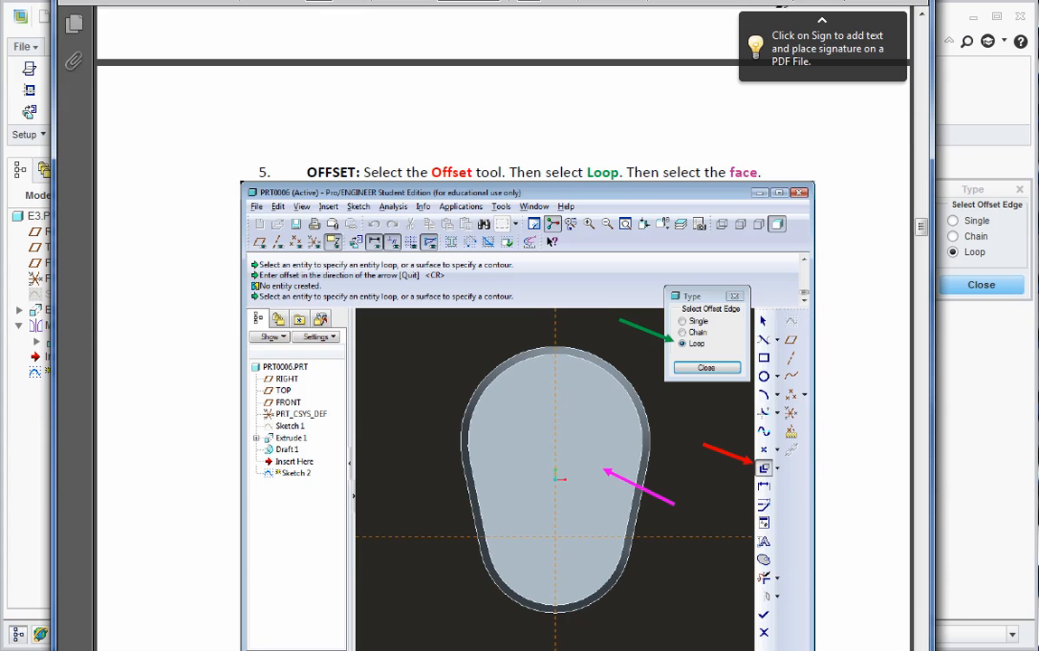
pyautogui.scroll(-10, 528, 326)
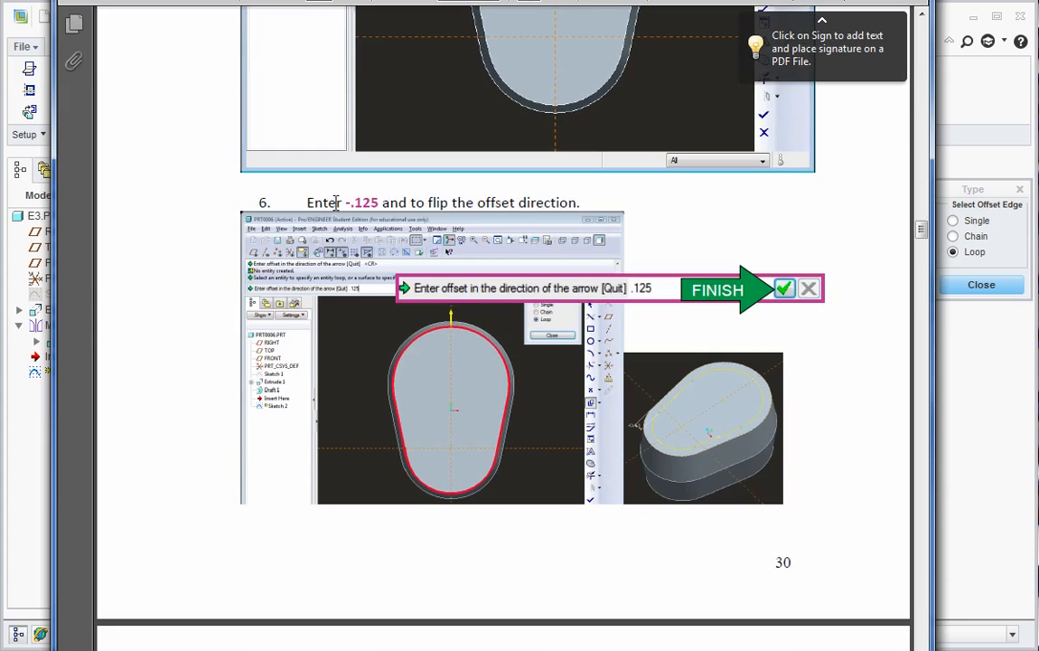
pyautogui.click(956, 112)
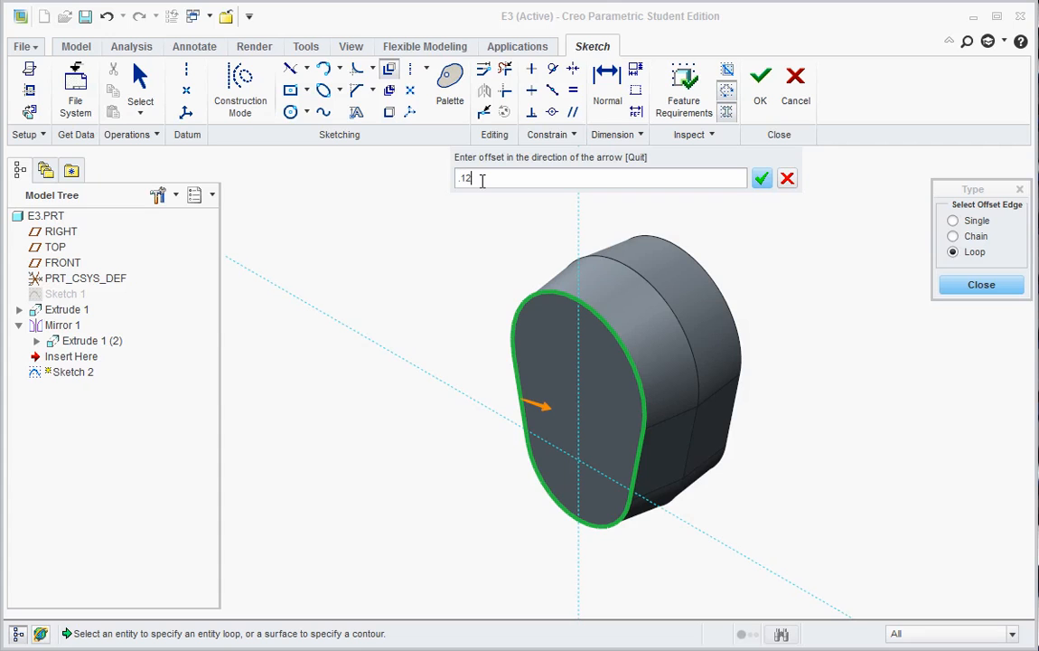
pyautogui.click(762, 178)
# Step: Inspect the offset loop on the face from a tilted close-up view and complete the sketch
pyautogui.moveTo(510, 473); pyautogui.dragTo(597, 402, button='middle')
pyautogui.scroll(2, 550, 516)
pyautogui.scroll(1, 550, 517)
pyautogui.scroll(-3, 517, 583)
pyautogui.scroll(2, 472, 626)
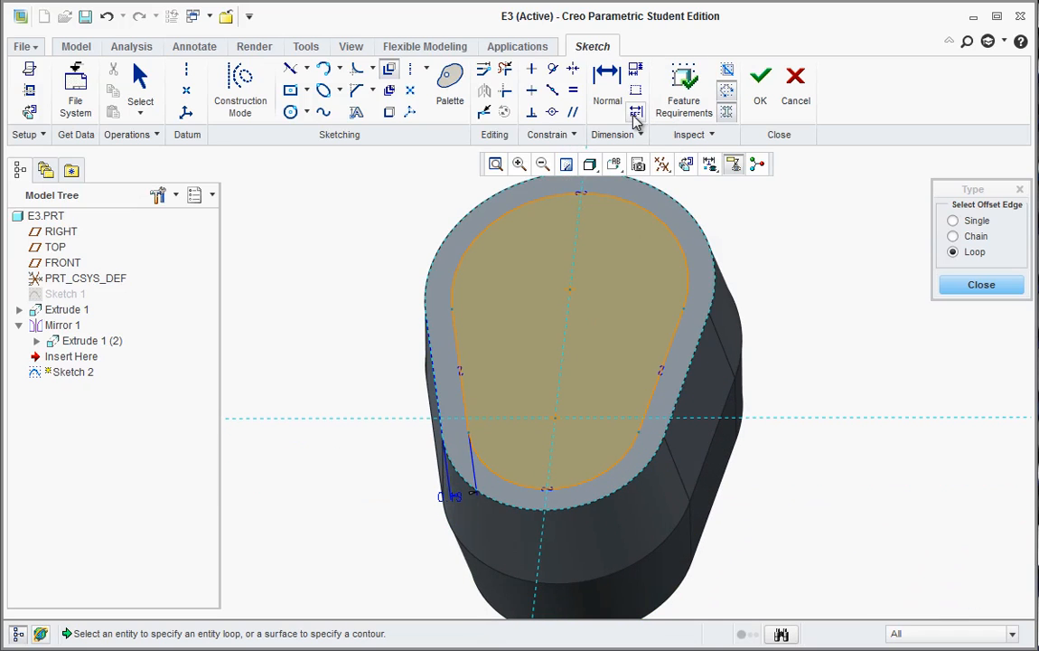
pyautogui.click(759, 99)
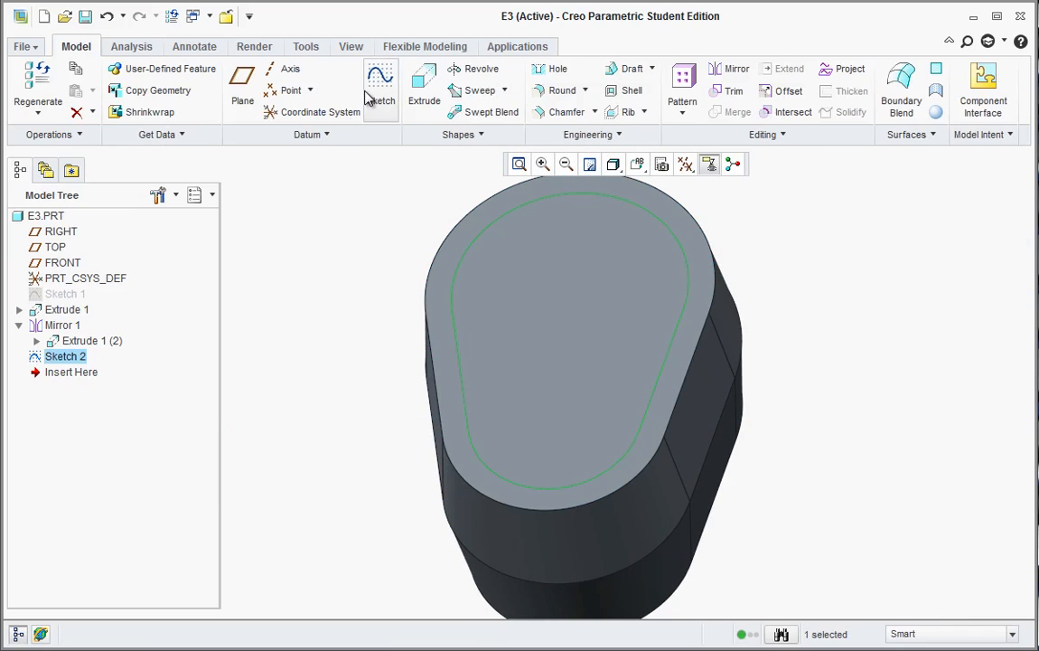
# Step: Extrude the offset loop sketch with its direction flipped into the body and set to remove material
pyautogui.click(425, 87)
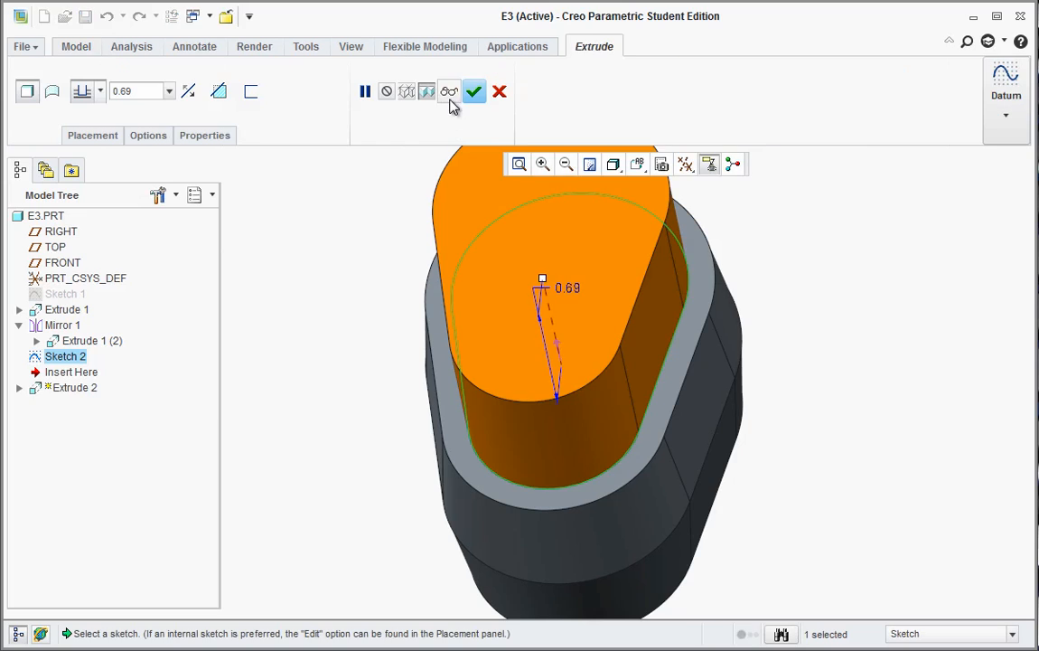
pyautogui.moveTo(528, 299); pyautogui.dragTo(592, 274, button='middle')
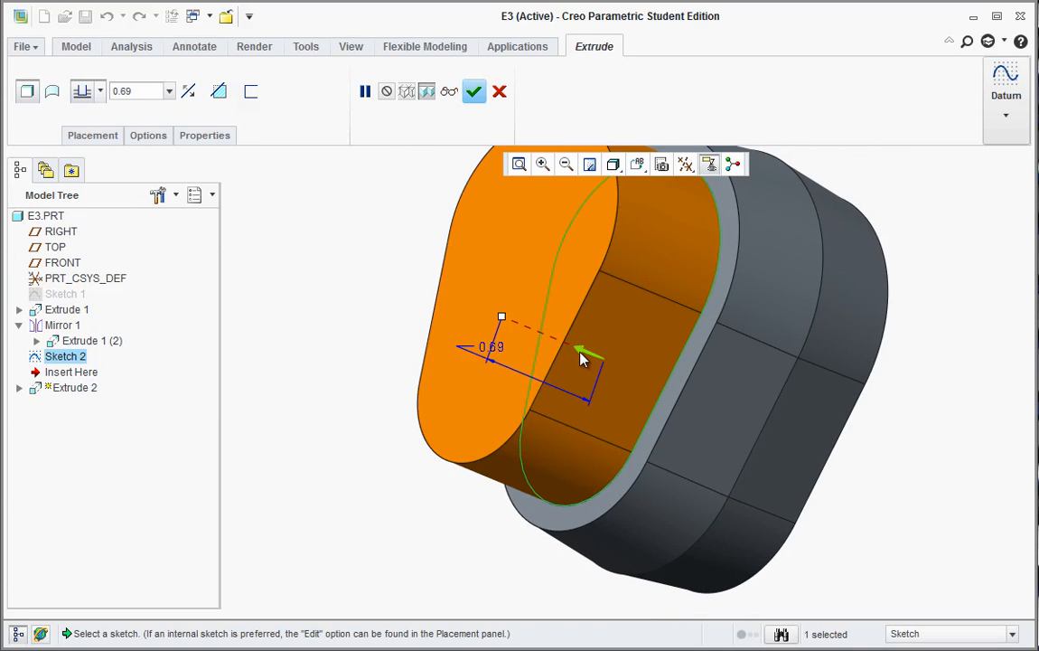
pyautogui.click(189, 91)
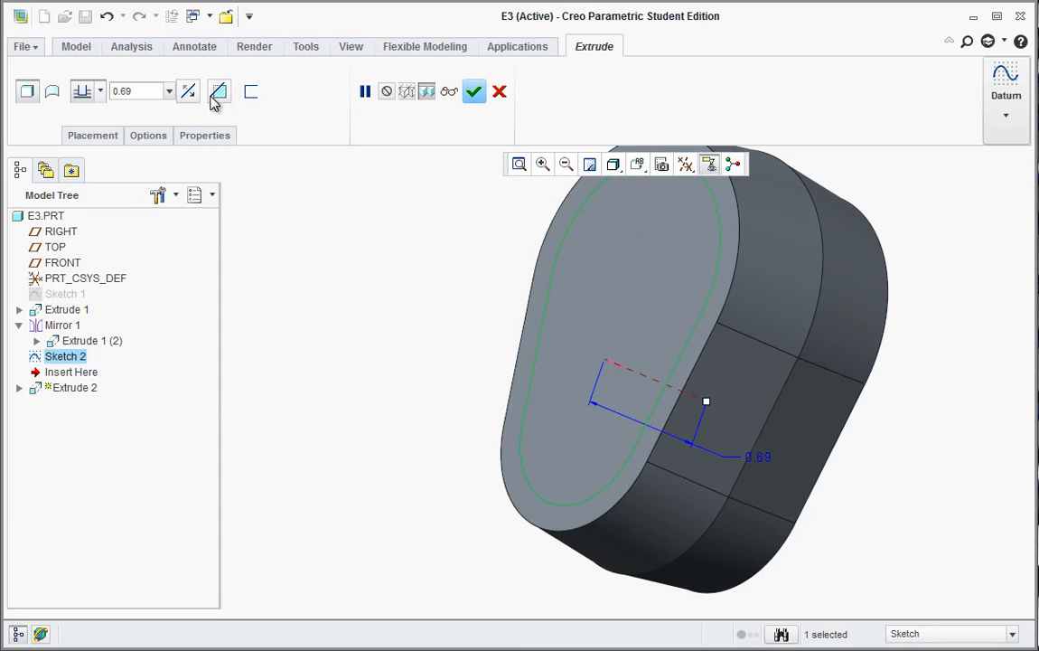
pyautogui.click(217, 91)
# Step: Set the cut's depth to .125 and complete the pocket in the front face
pyautogui.doubleClick(157, 93)
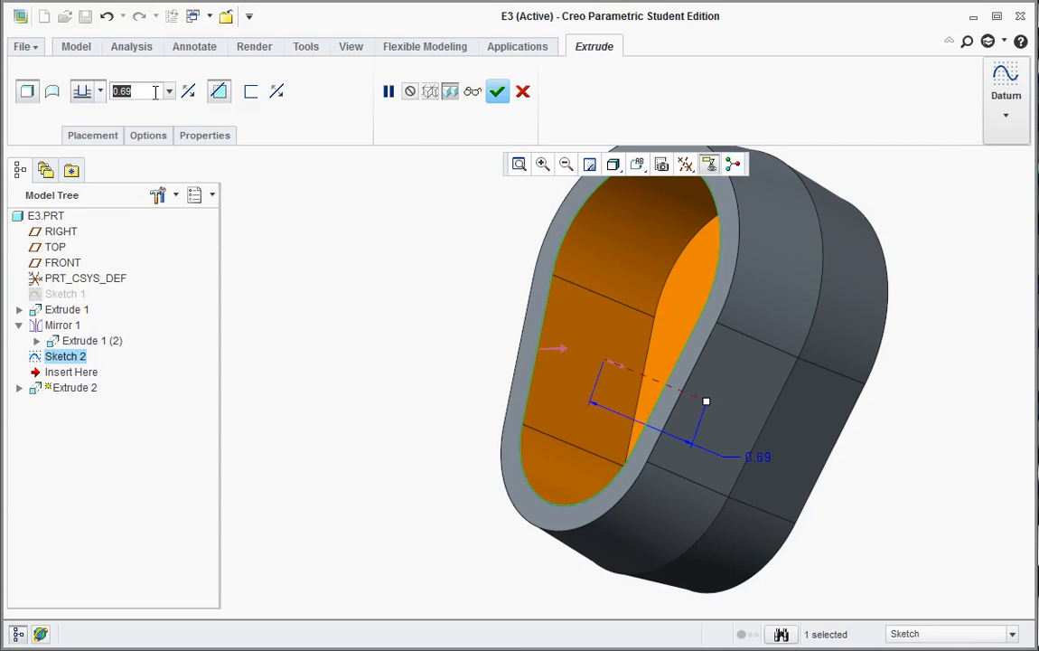
pyautogui.press('BackSpace')
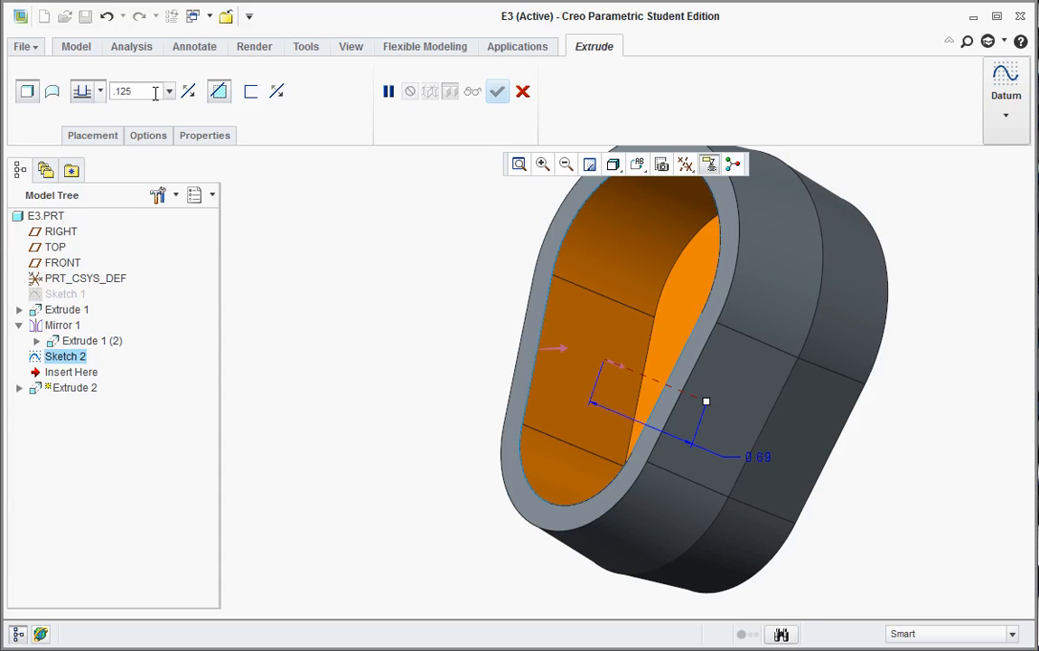
pyautogui.write('.125')
pyautogui.press('Return')
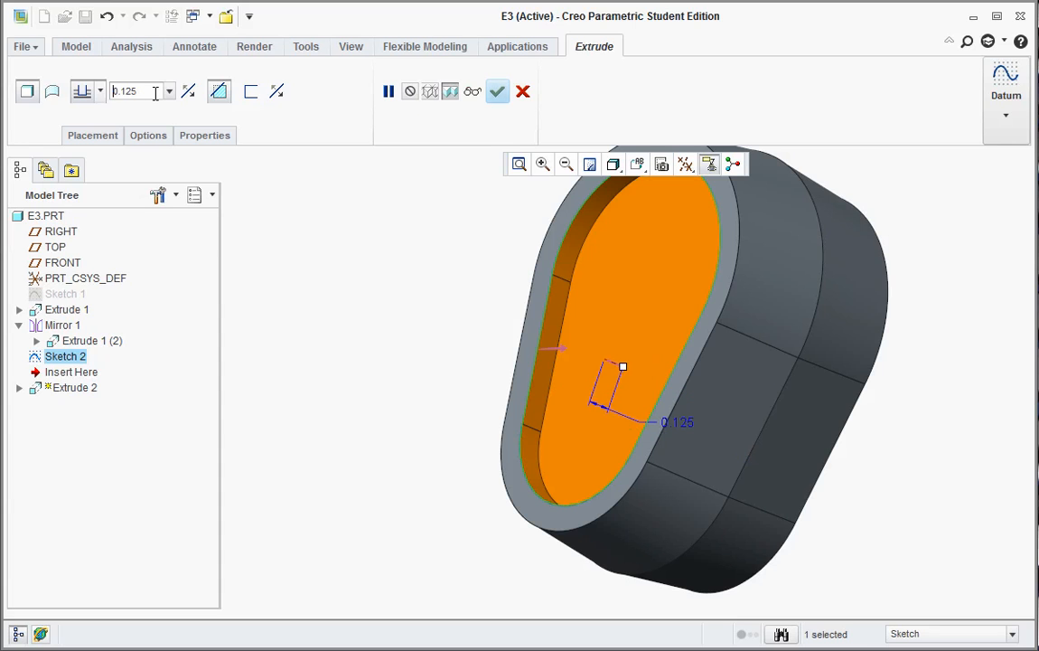
pyautogui.click(497, 91)
pyautogui.click(411, 299)
pyautogui.moveTo(430, 305)
pyautogui.mouseDown(button='middle')
pyautogui.moveTo(452, 290)
pyautogui.moveTo(446, 266)
pyautogui.moveTo(434, 293)
pyautogui.mouseUp(button='middle')
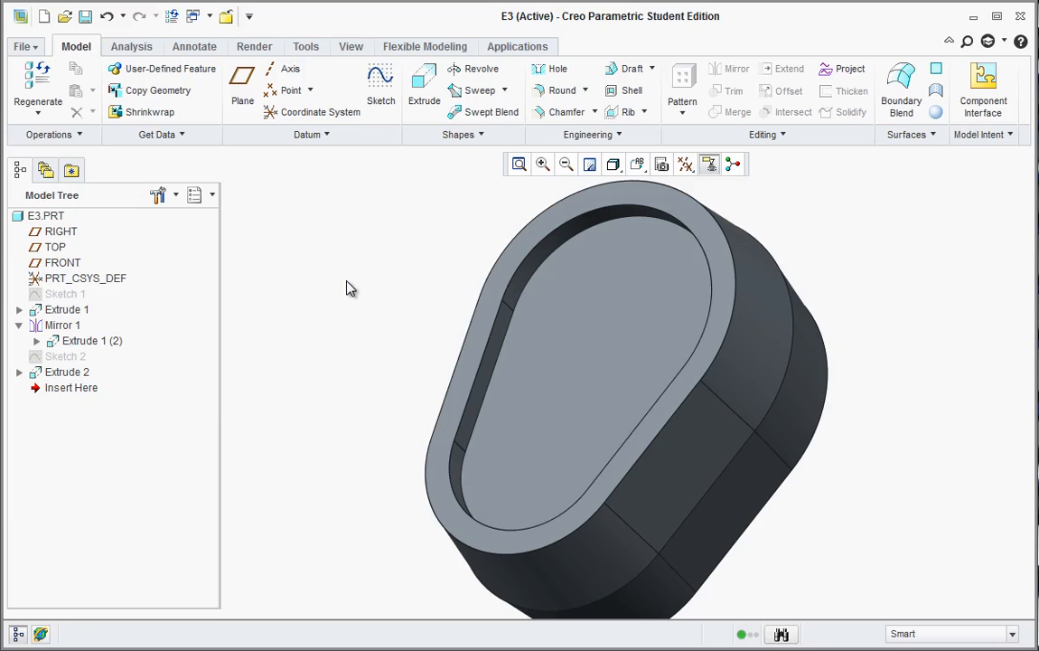
# Step: Start a sketch on the recessed pocket floor with RIGHT as the orientation reference, and view it in the FRONT orientation
pyautogui.click(390, 101)
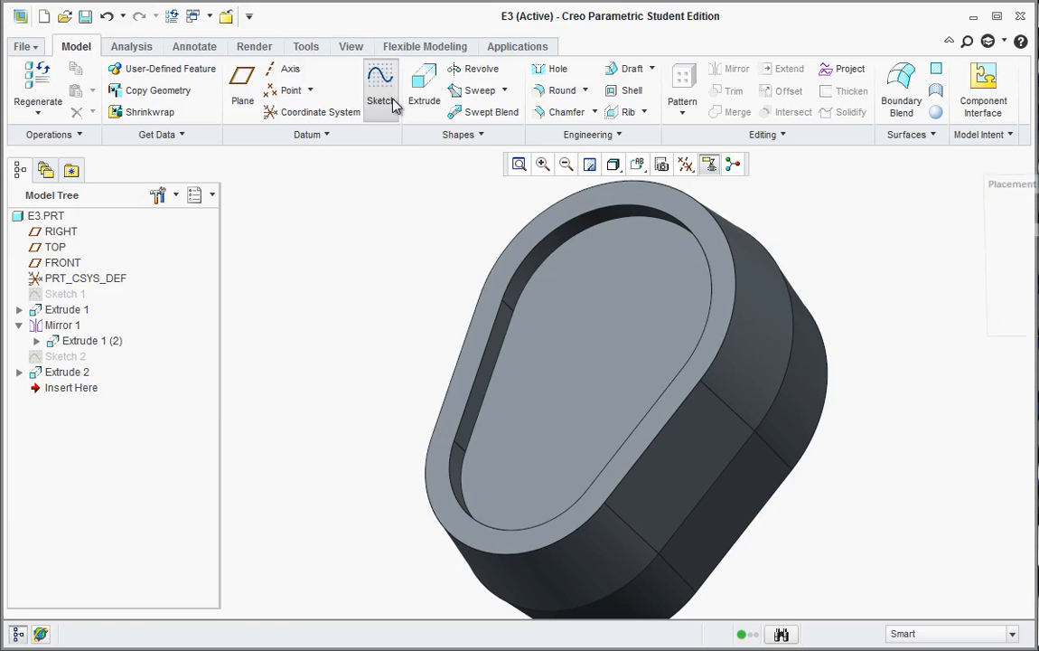
pyautogui.click(605, 314)
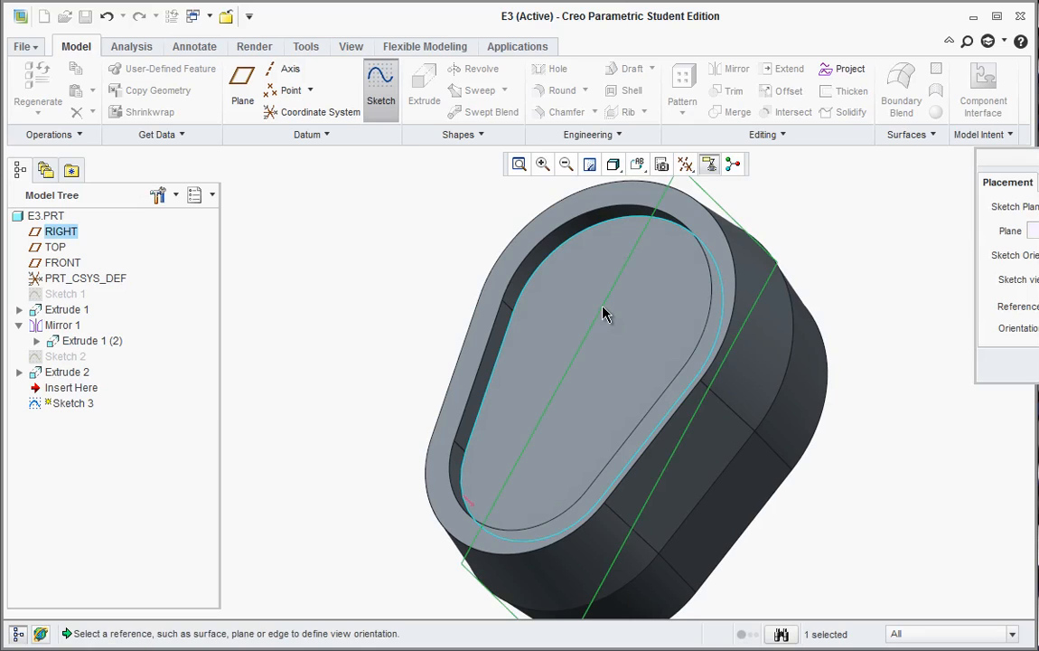
pyautogui.moveTo(1033, 161); pyautogui.dragTo(837, 157)
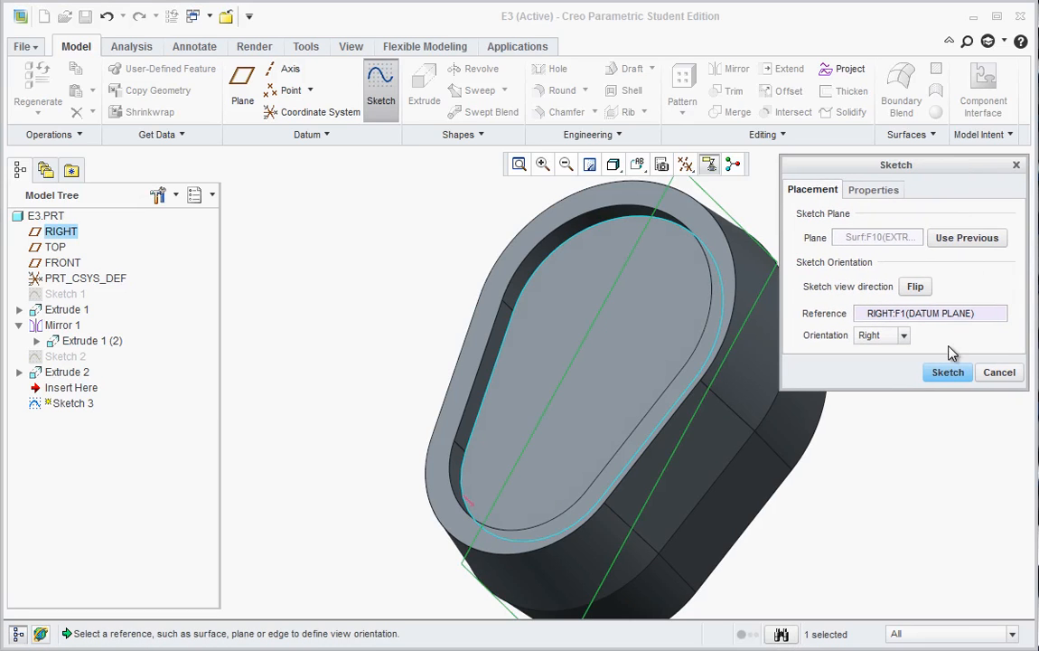
pyautogui.click(946, 372)
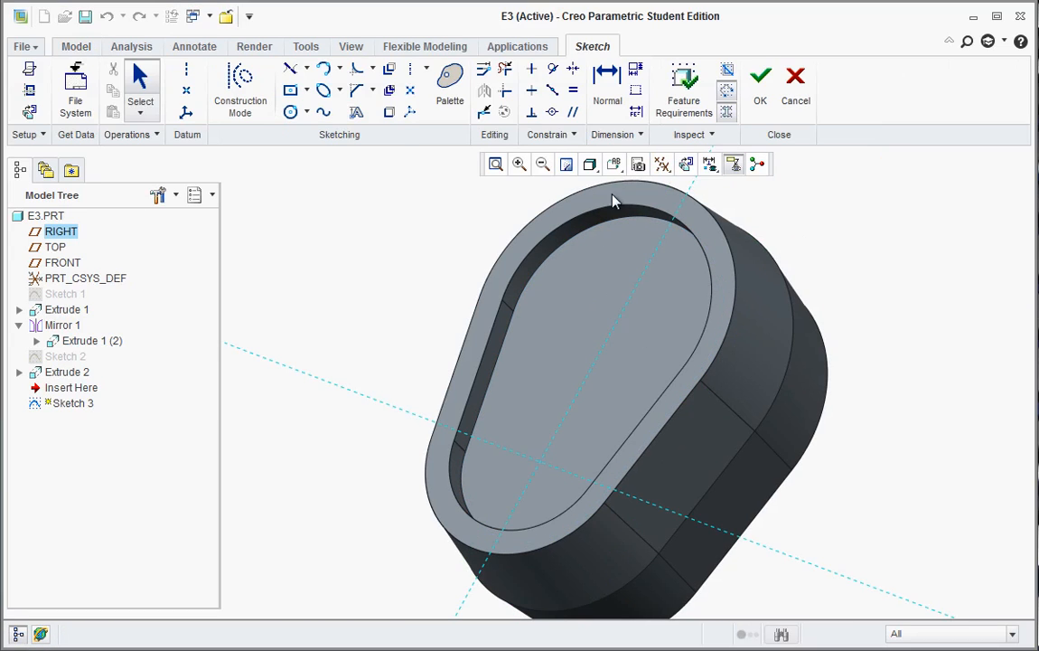
pyautogui.click(613, 164)
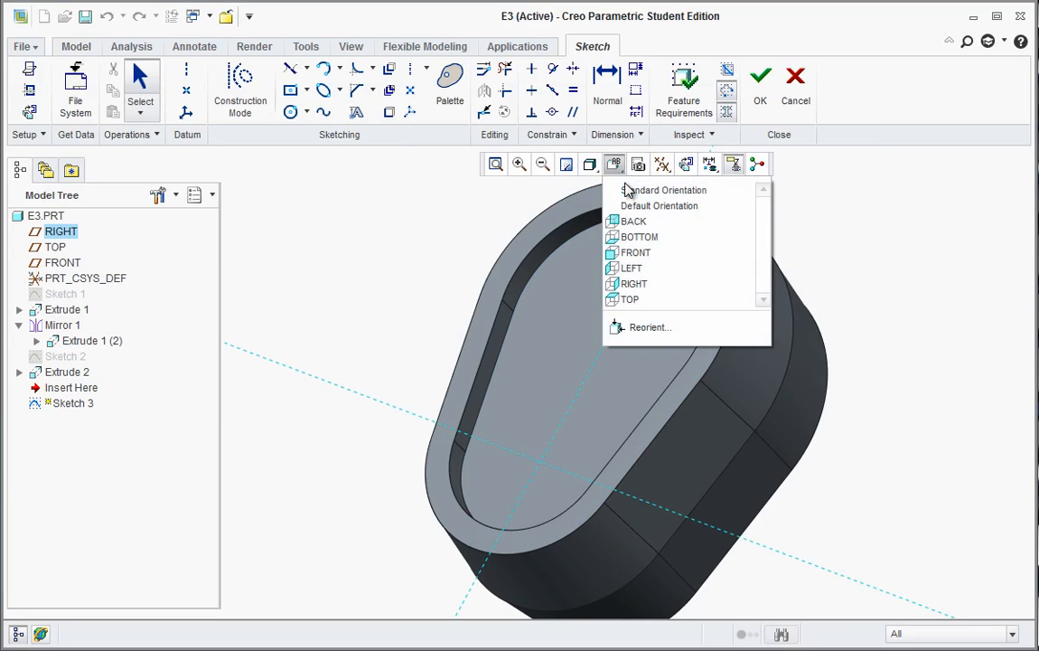
pyautogui.click(623, 252)
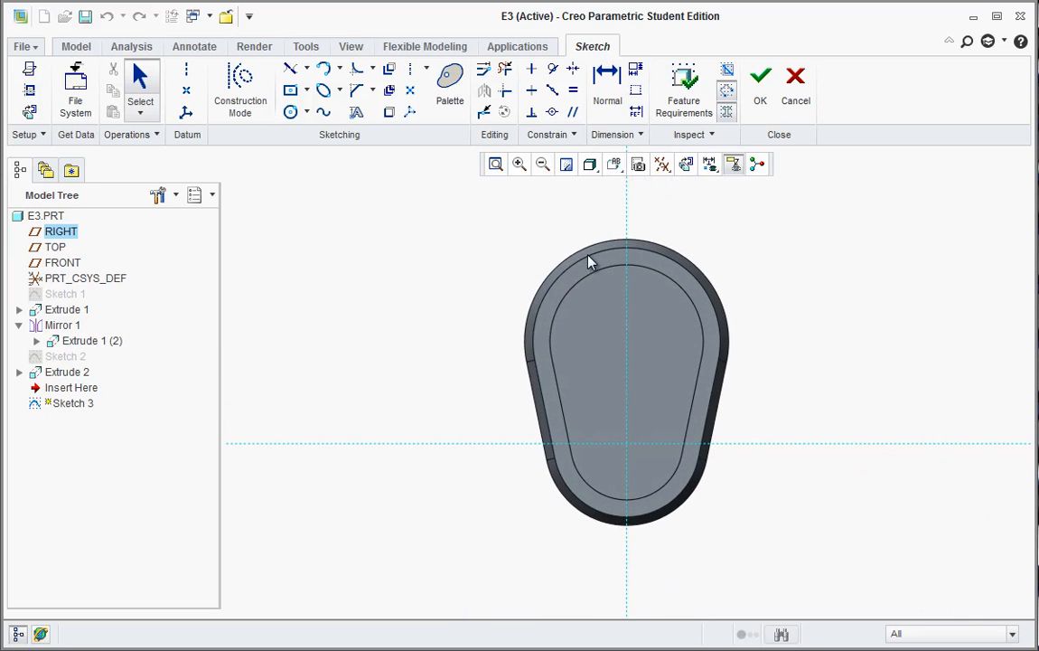
# Step: Switch to the PDF to read step 7 on the concentric circle, and return to the Creo sketch
pyautogui.hotkey('alt', 'Tab')
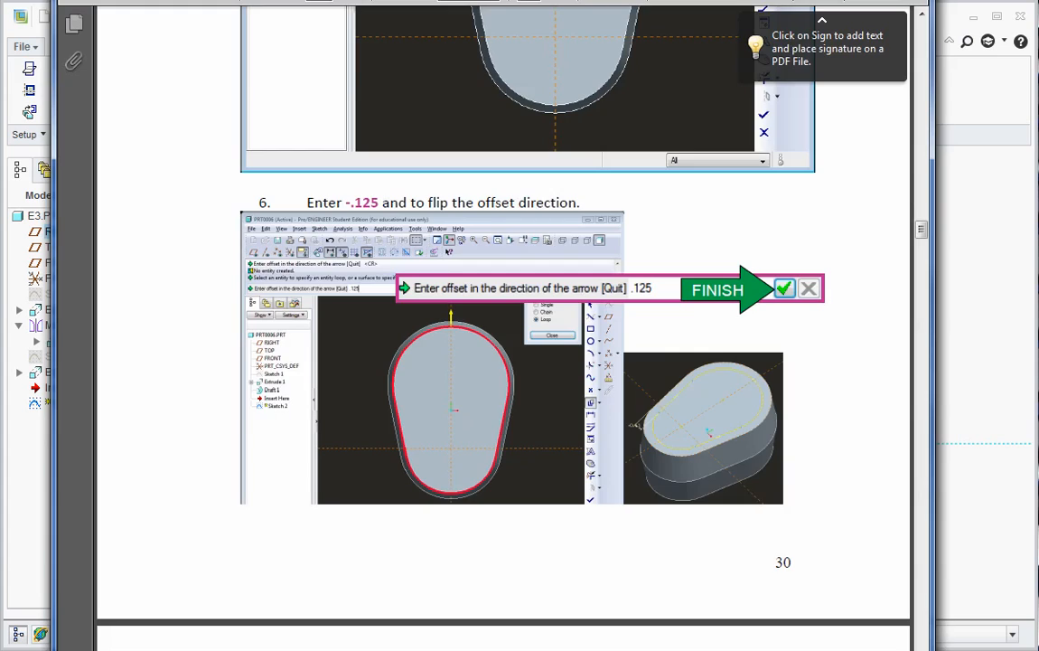
pyautogui.scroll(-3, 567, 446)
pyautogui.scroll(-7, 585, 457)
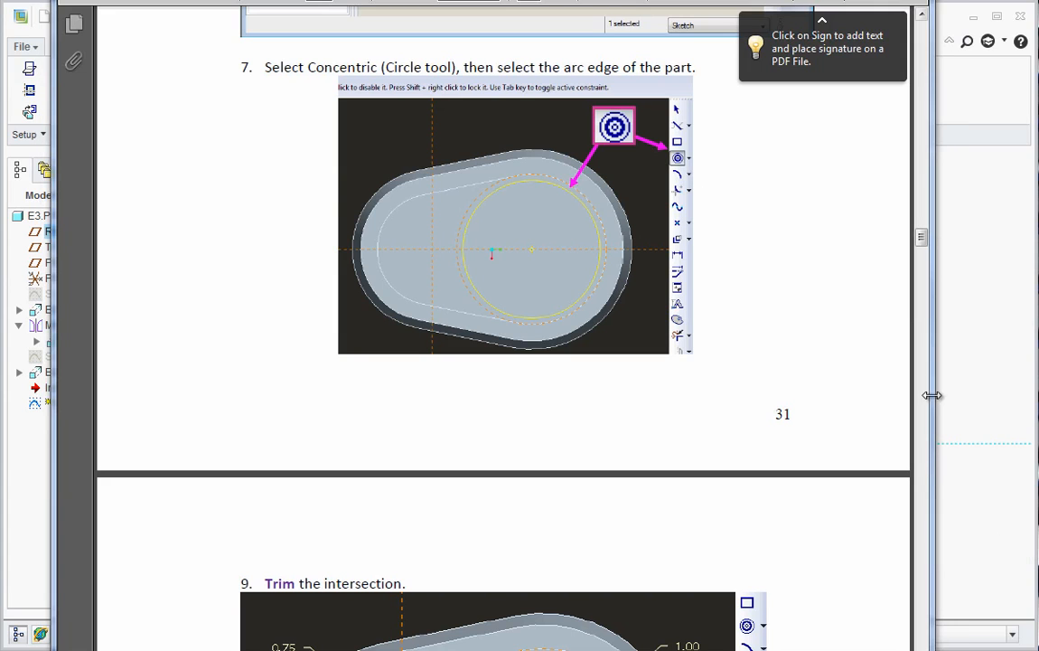
pyautogui.click(962, 393)
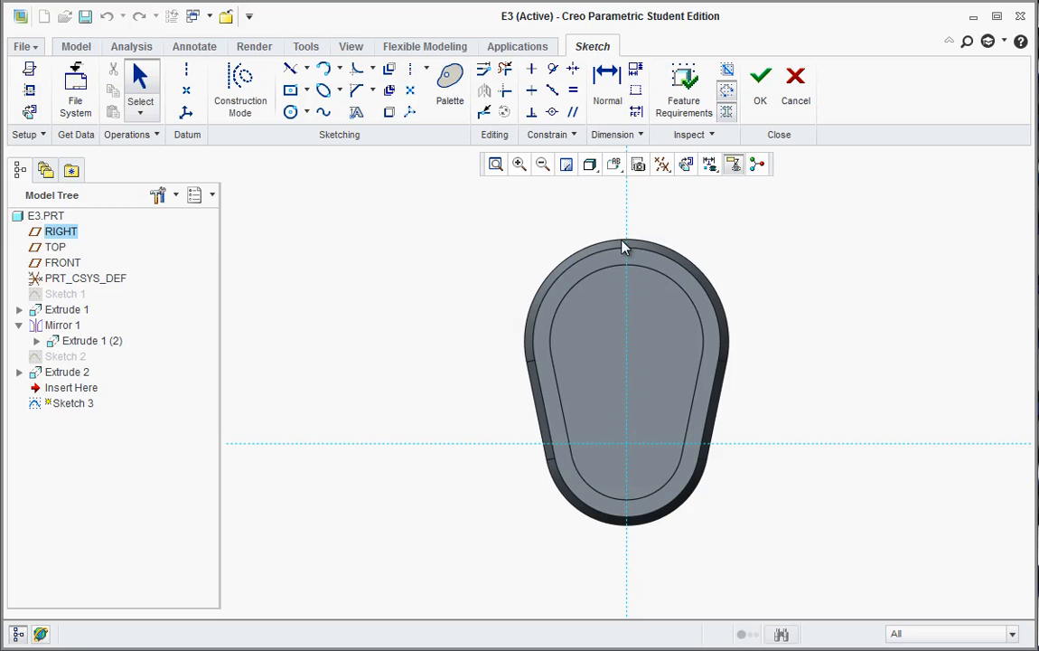
# Step: Sketch a circle concentric with the body's large outer arc edge, sized slightly inside the pocket's large rounded end
pyautogui.click(307, 111)
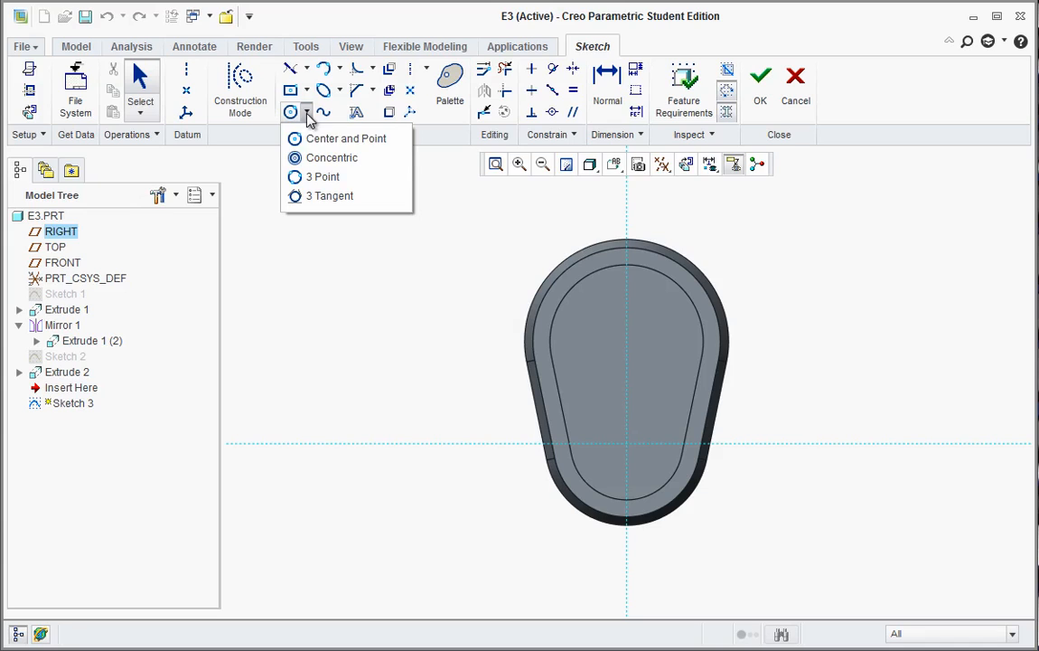
pyautogui.click(311, 160)
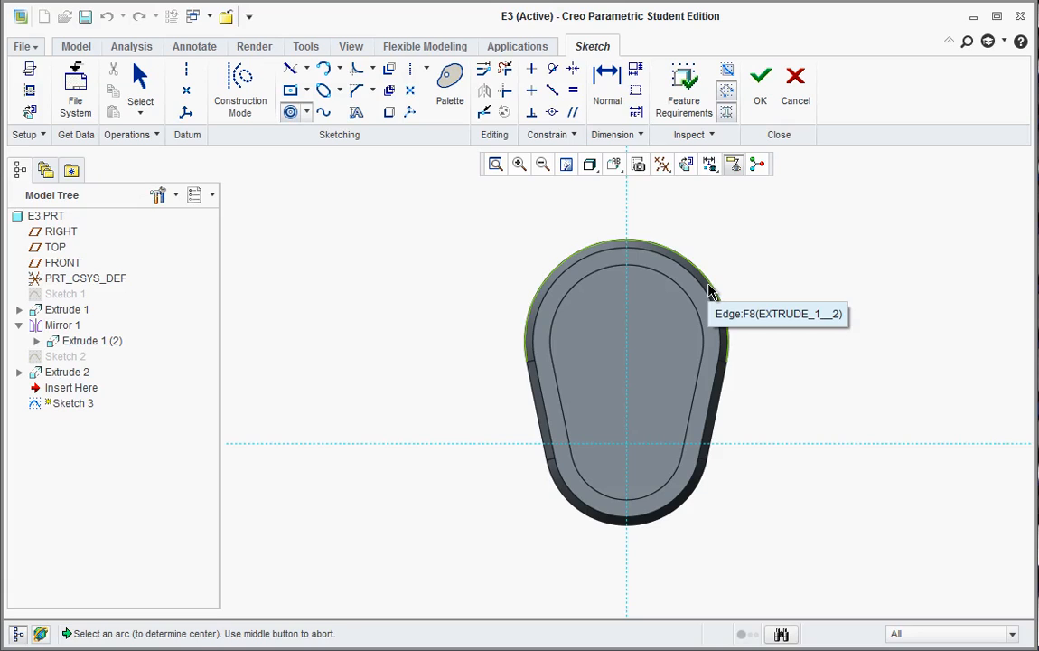
pyautogui.click(710, 282)
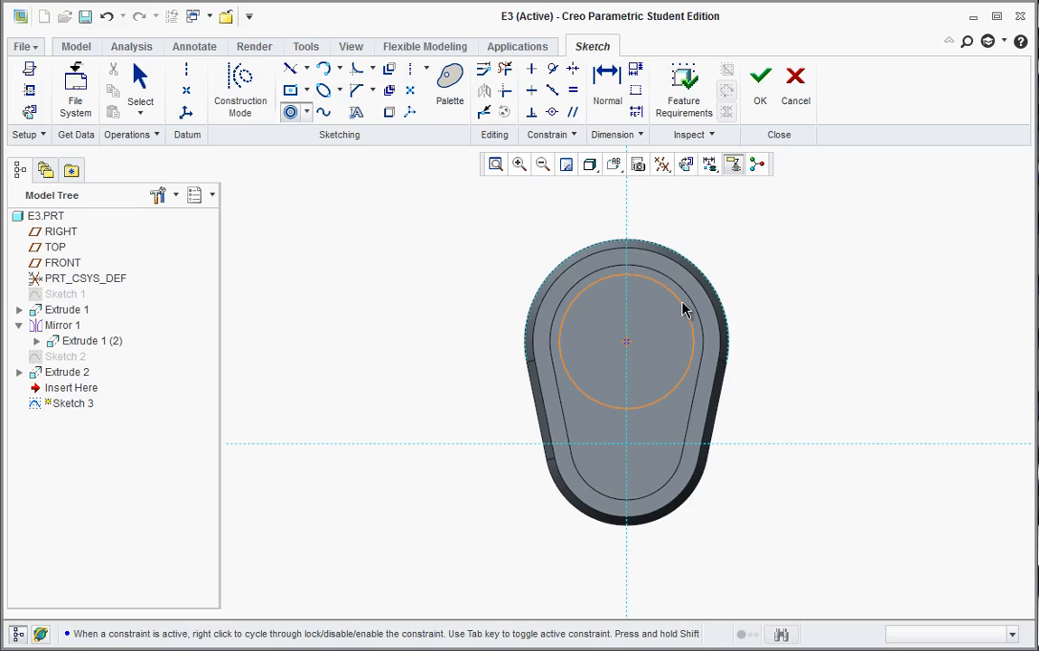
pyautogui.click(683, 303)
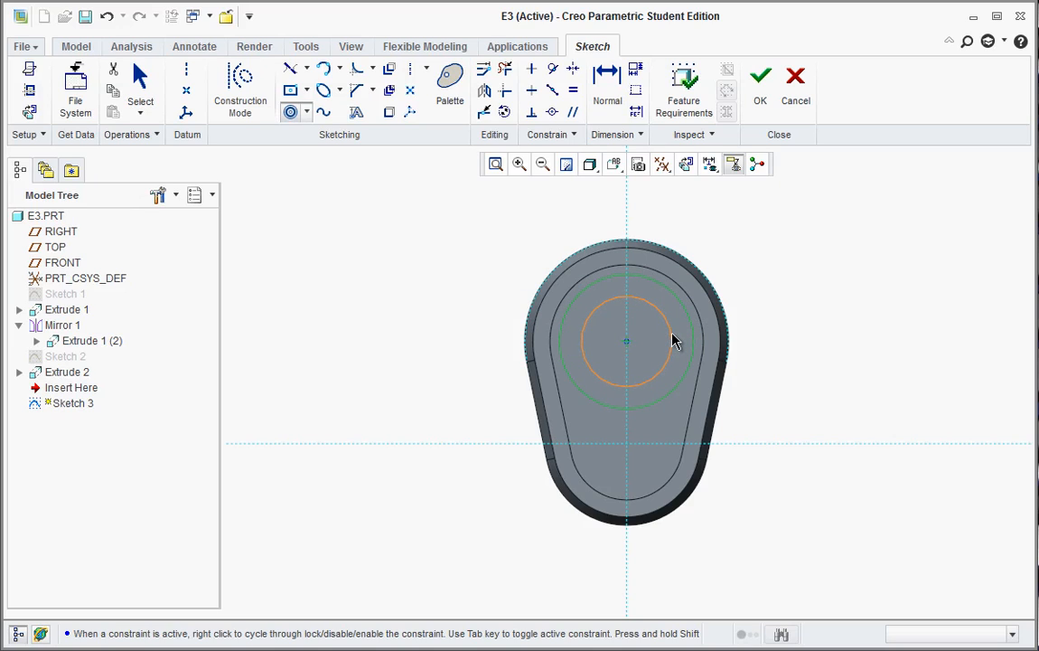
# Step: Sketch a circle about 0.73 in diameter concentric with the pocket's small rounded end, and place both diameter dimensions outside the part
pyautogui.middleClick(673, 342)
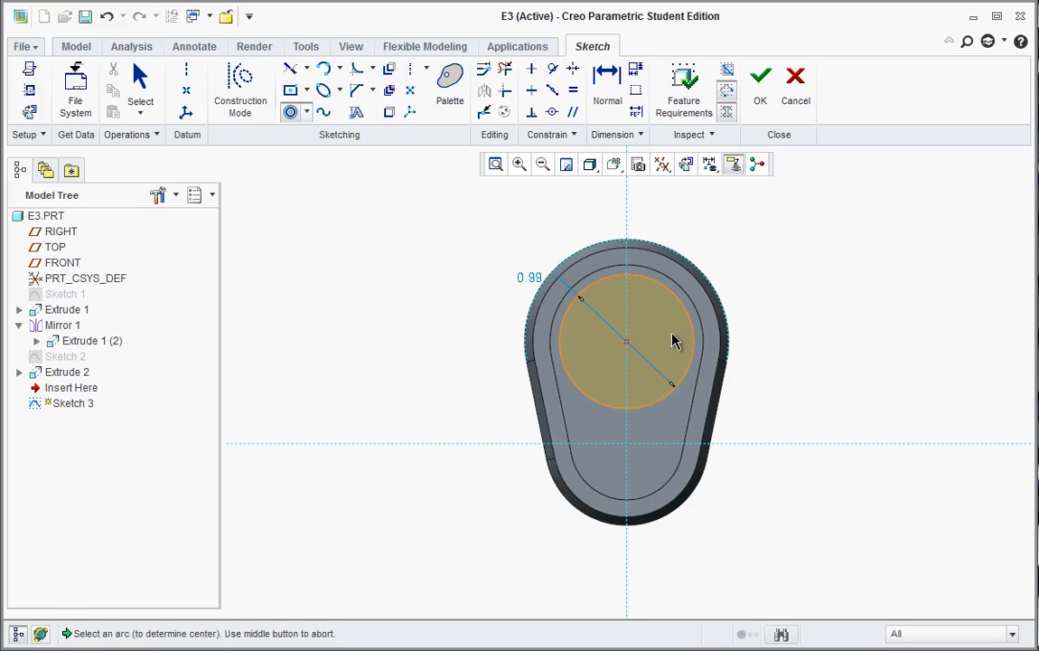
pyautogui.click(663, 492)
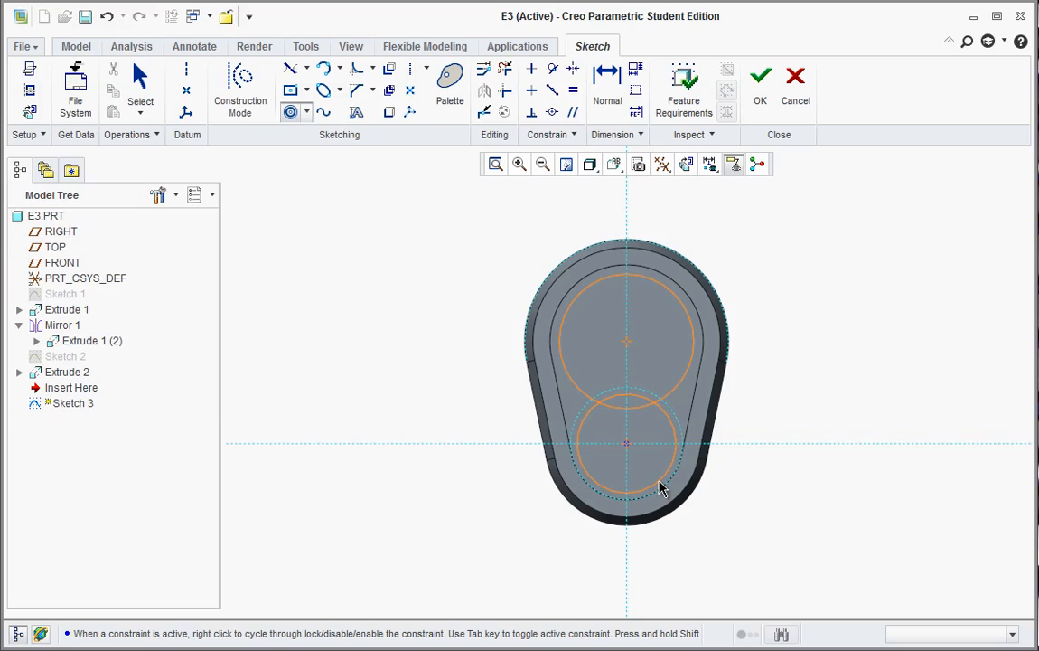
pyautogui.click(687, 407)
pyautogui.middleClick(689, 411)
pyautogui.scroll(2, 601, 467)
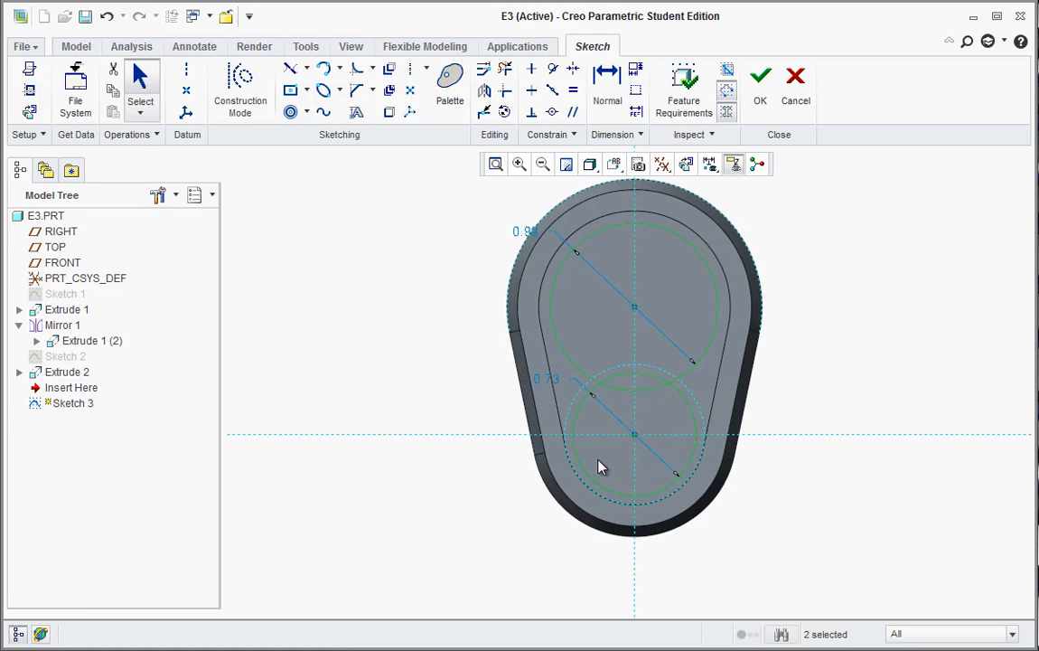
pyautogui.moveTo(547, 380); pyautogui.dragTo(527, 540)
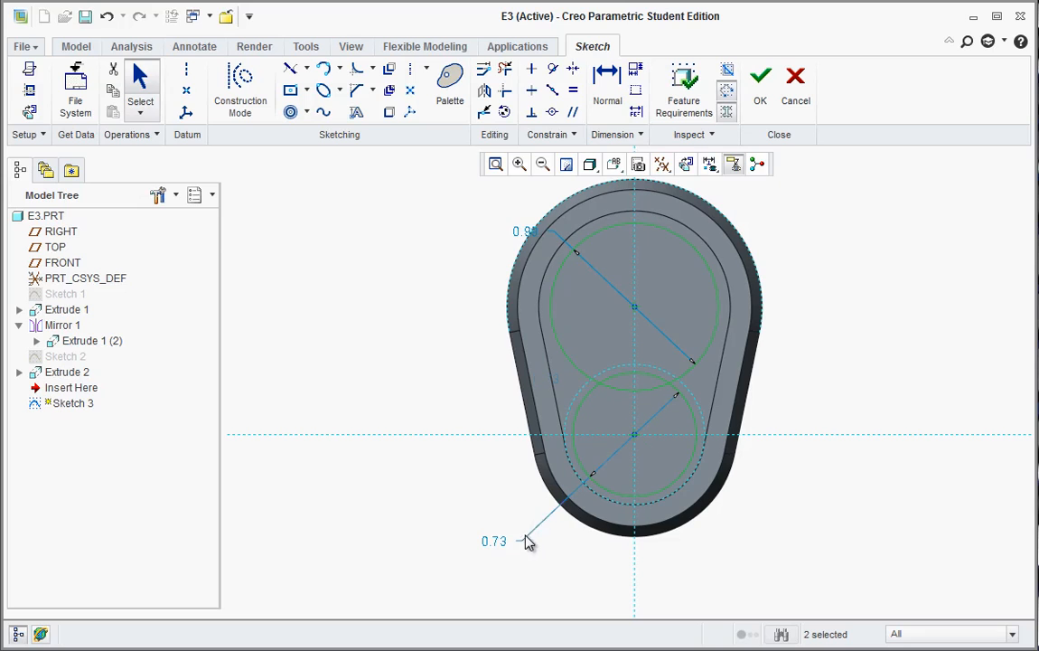
pyautogui.moveTo(522, 231); pyautogui.dragTo(457, 213)
# Step: Switch to the PDF to read steps 9 and 10 on circle diameters, trimming and cut depth, and return to the Creo sketch
pyautogui.hotkey('alt', 'Tab')
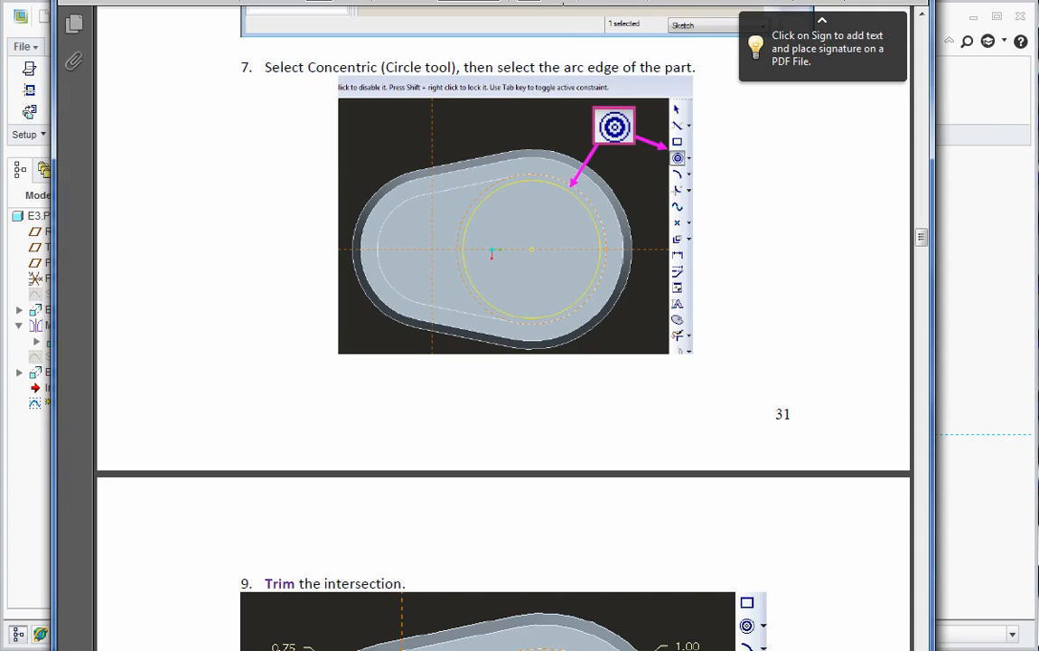
pyautogui.scroll(-5, 604, 405)
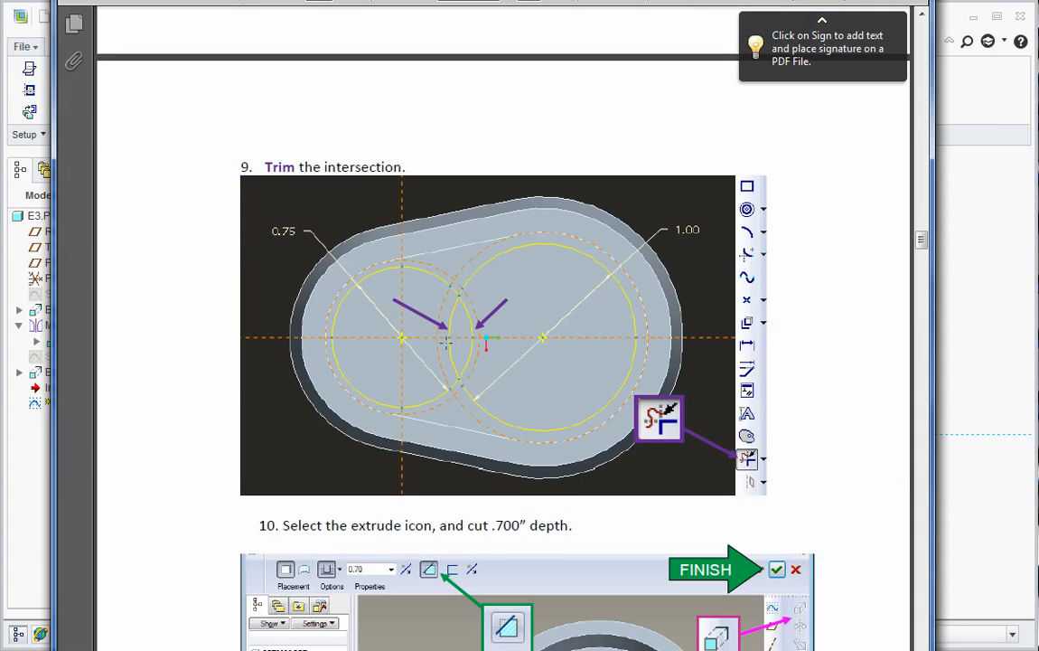
pyautogui.click(958, 332)
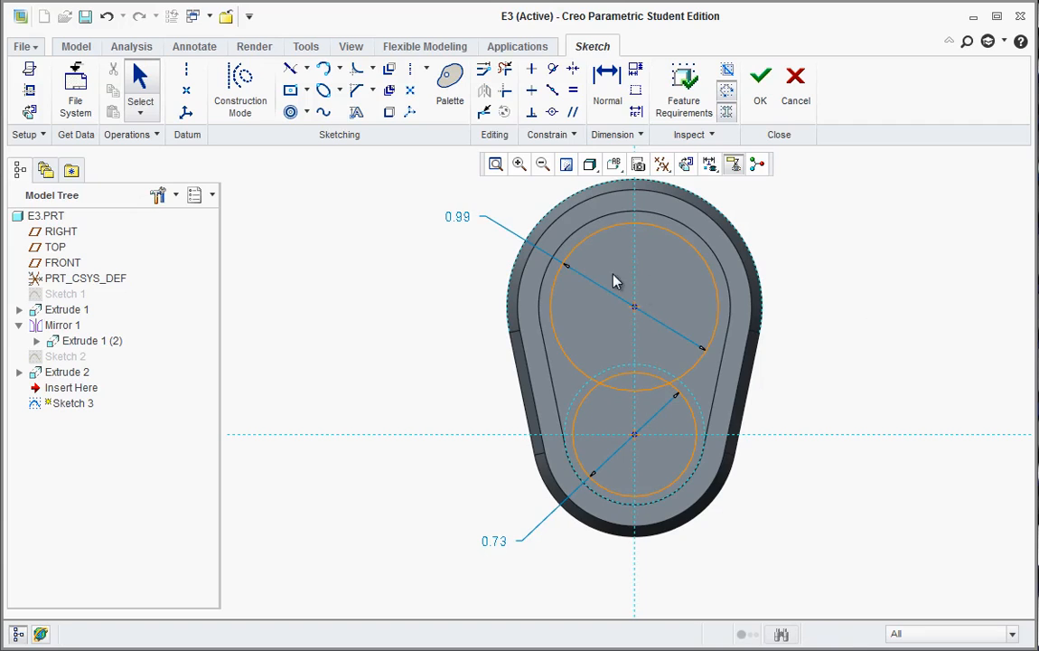
# Step: Set the large circle's diameter to 1 and the small circle's diameter to .75
pyautogui.doubleClick(457, 215)
pyautogui.write('1')
pyautogui.press('Return')
pyautogui.doubleClick(495, 544)
pyautogui.write('.75')
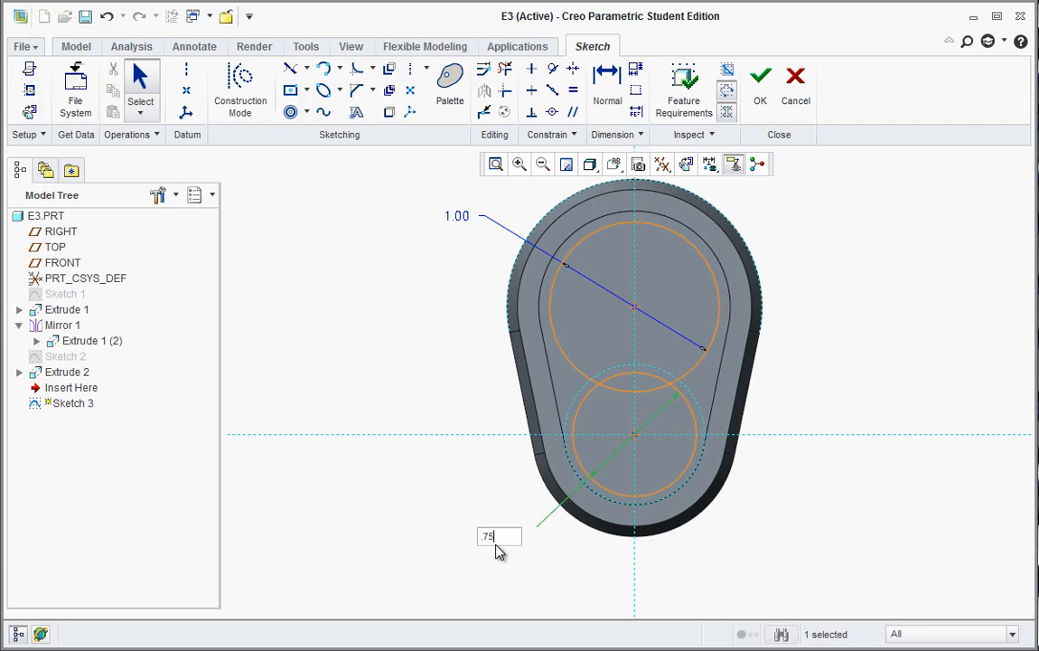
pyautogui.press('Return')
# Step: Trim away the two overlapping arcs where the circles intersect, and finish the sketch
pyautogui.moveTo(654, 371)
pyautogui.mouseDown(button='middle')
pyautogui.moveTo(647, 343)
pyautogui.moveTo(610, 353)
pyautogui.mouseUp(button='middle')
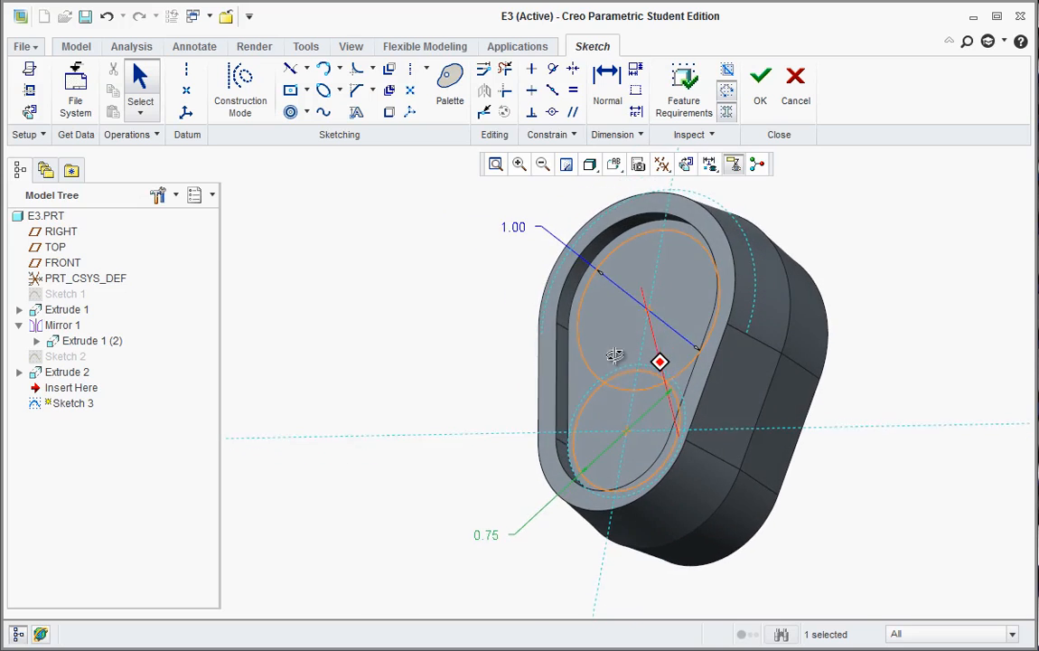
pyautogui.scroll(-4, 615, 348)
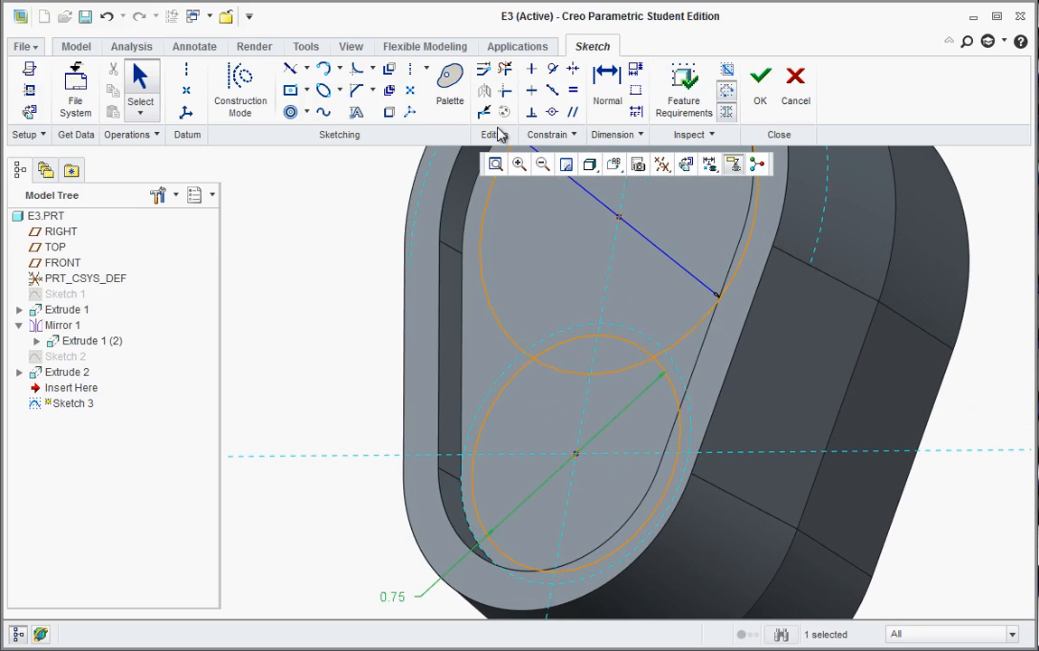
pyautogui.click(506, 70)
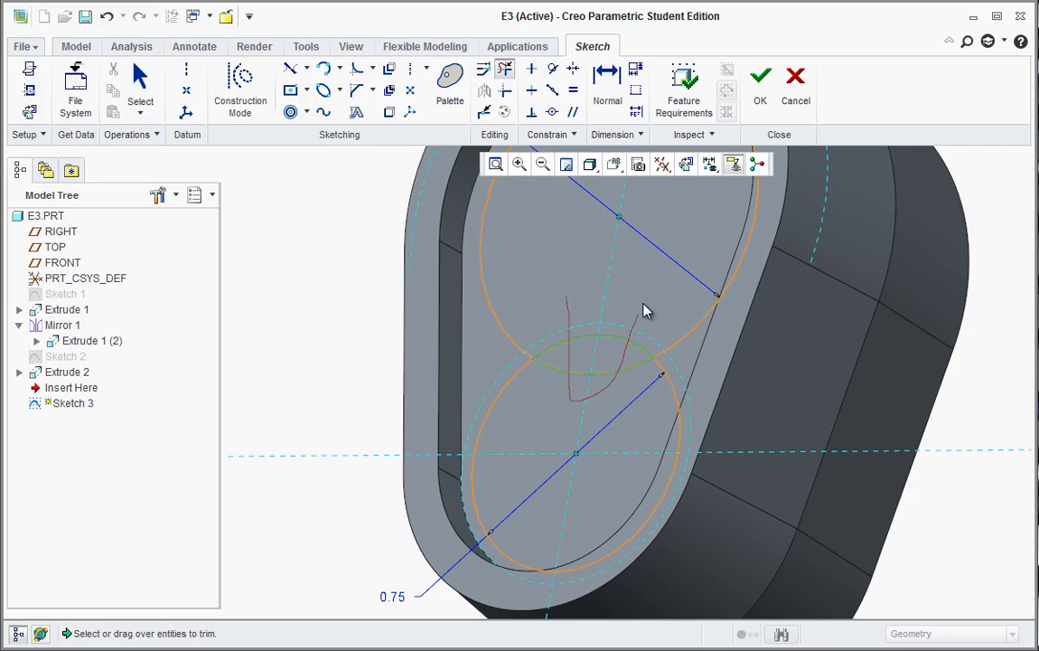
pyautogui.moveTo(644, 309); pyautogui.dragTo(650, 304)
pyautogui.scroll(1, 609, 462)
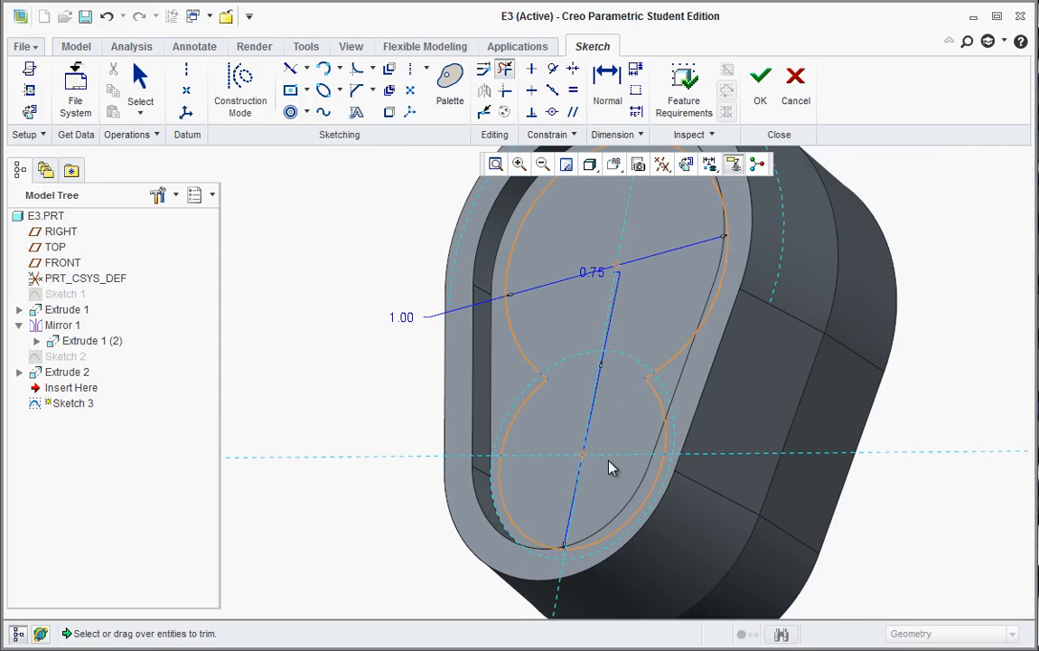
pyautogui.click(757, 90)
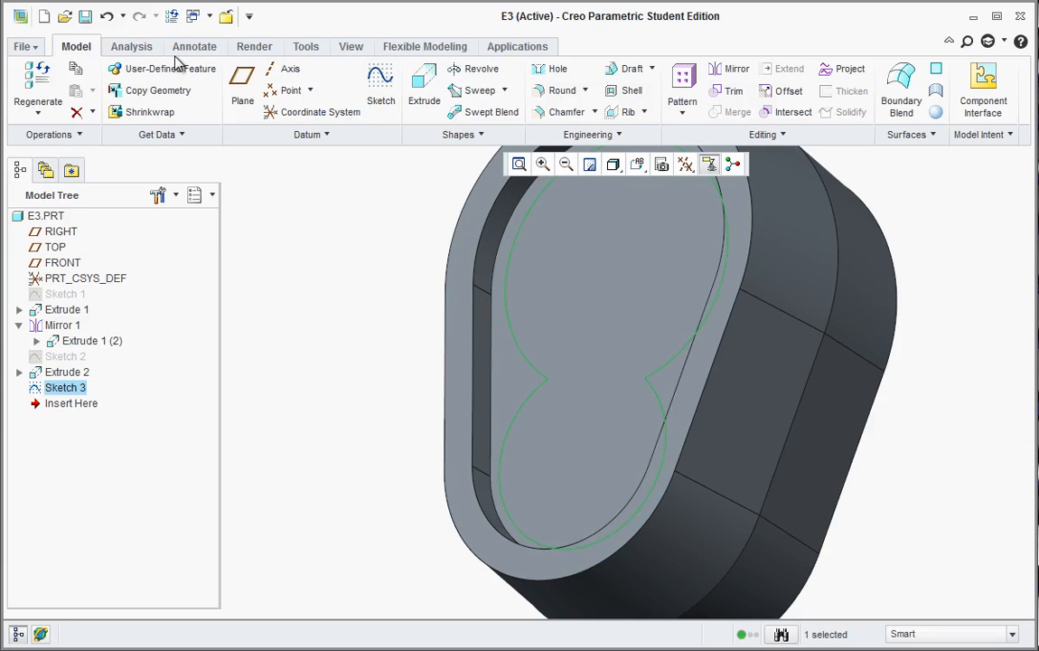
# Step: Extrude the trimmed two-circle profile into the body as a material-removing cut 0.7 deep, and show the part in its default orientation
pyautogui.click(424, 86)
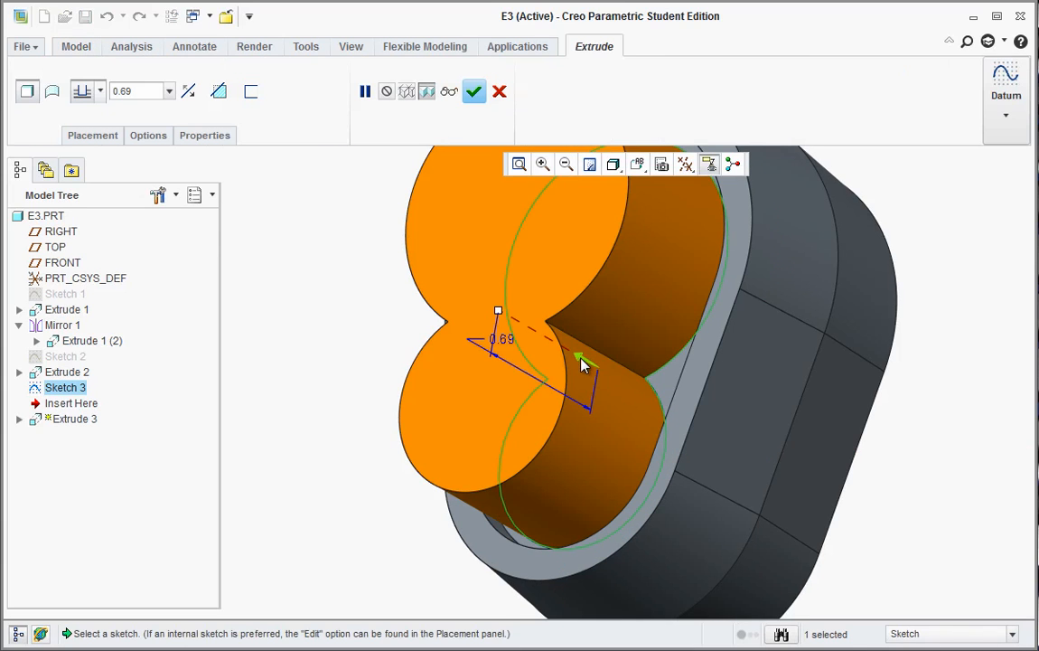
pyautogui.click(583, 364)
pyautogui.doubleClick(749, 478)
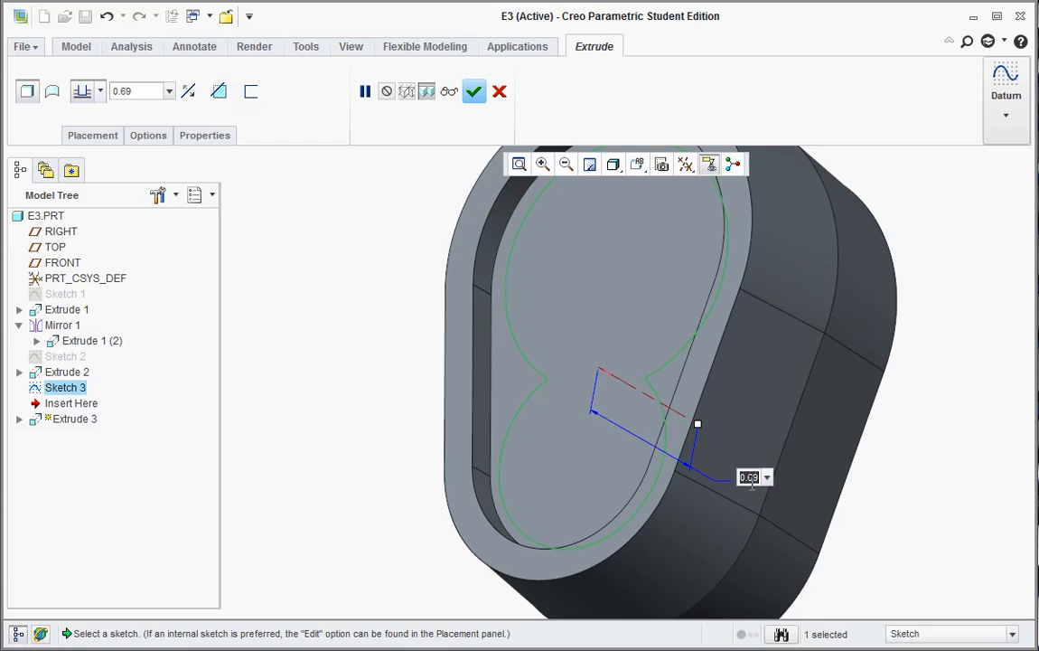
pyautogui.write('0.7')
pyautogui.press('Return')
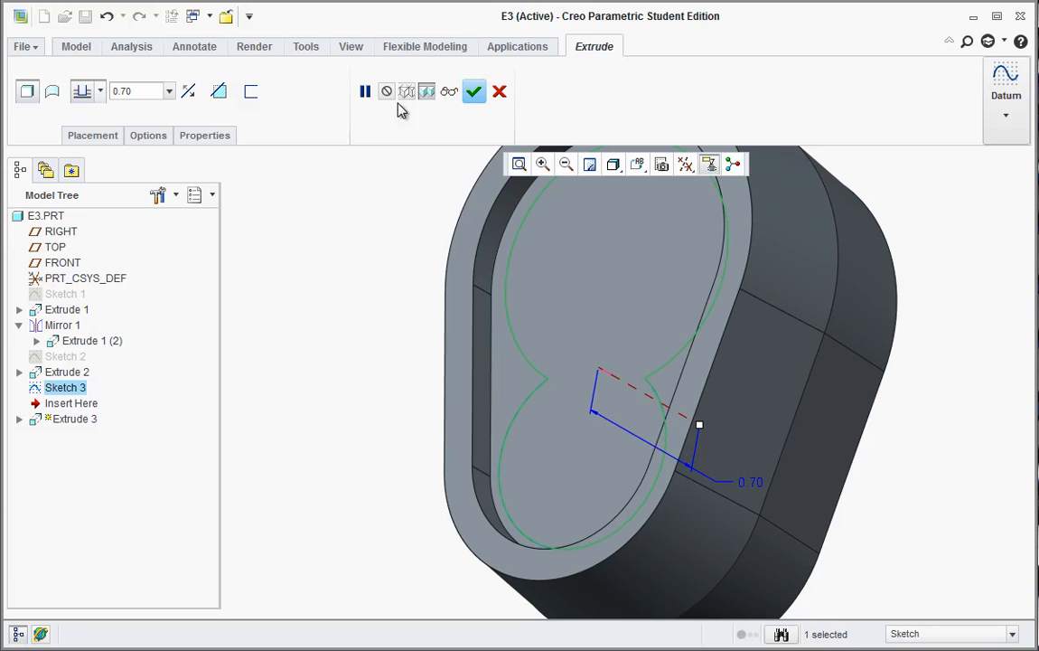
pyautogui.click(226, 101)
pyautogui.click(497, 92)
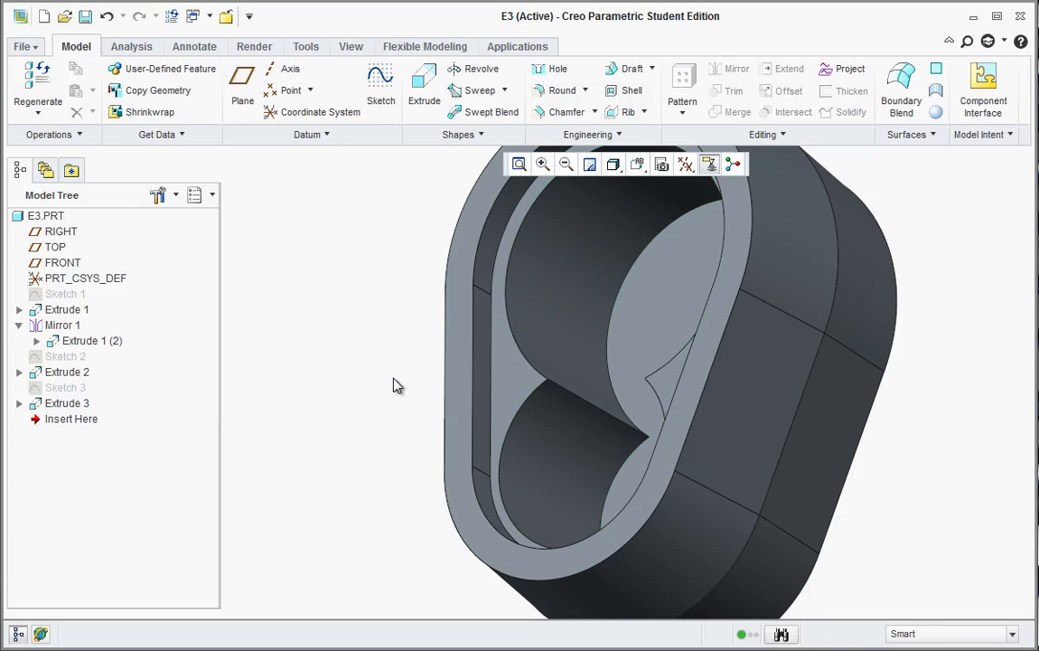
pyautogui.hotkey('ctrl', 'd')
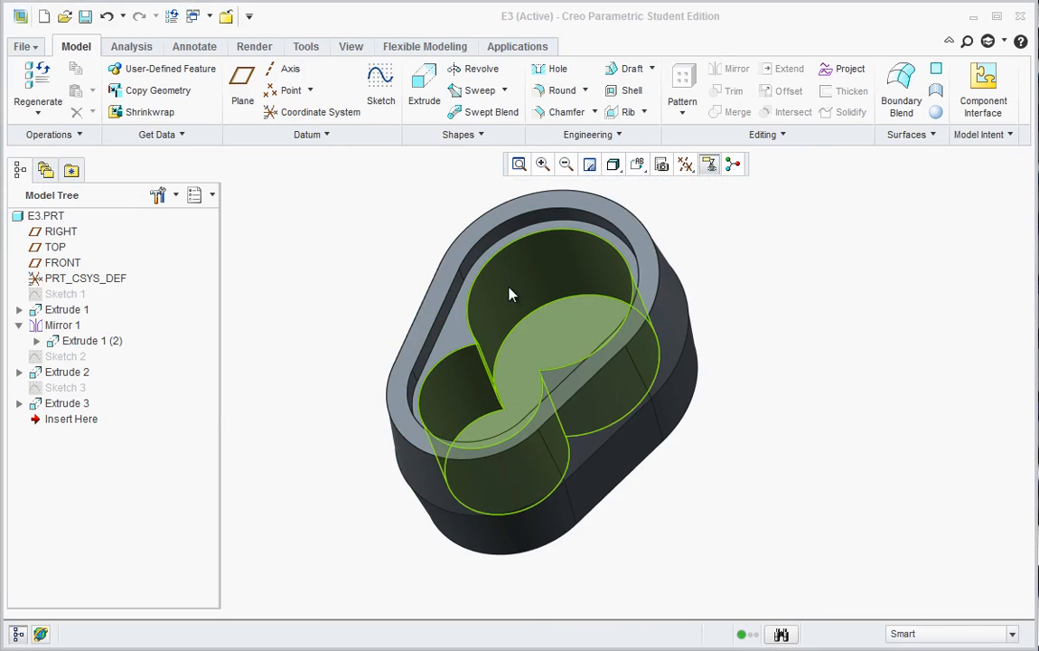
pyautogui.moveTo(353, 311)
pyautogui.mouseDown(button='middle')
pyautogui.moveTo(364, 331)
pyautogui.moveTo(355, 309)
pyautogui.mouseUp(button='middle')
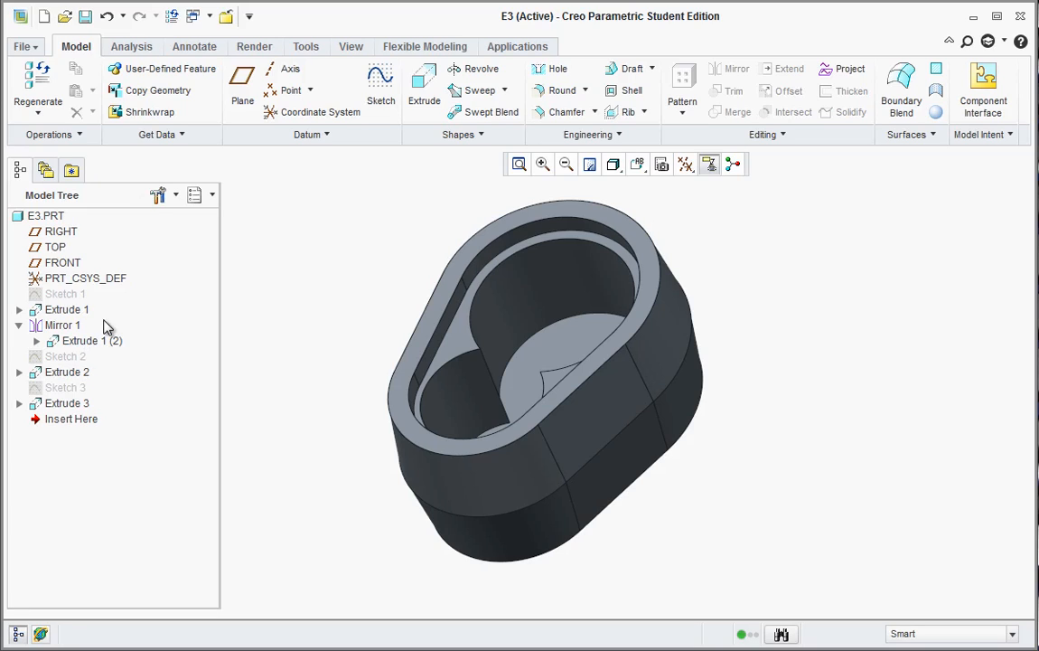
# Step: Rename the feature Extrude 1 as HEAD and the feature Extrude 2 as RECESS
pyautogui.click(77, 310)
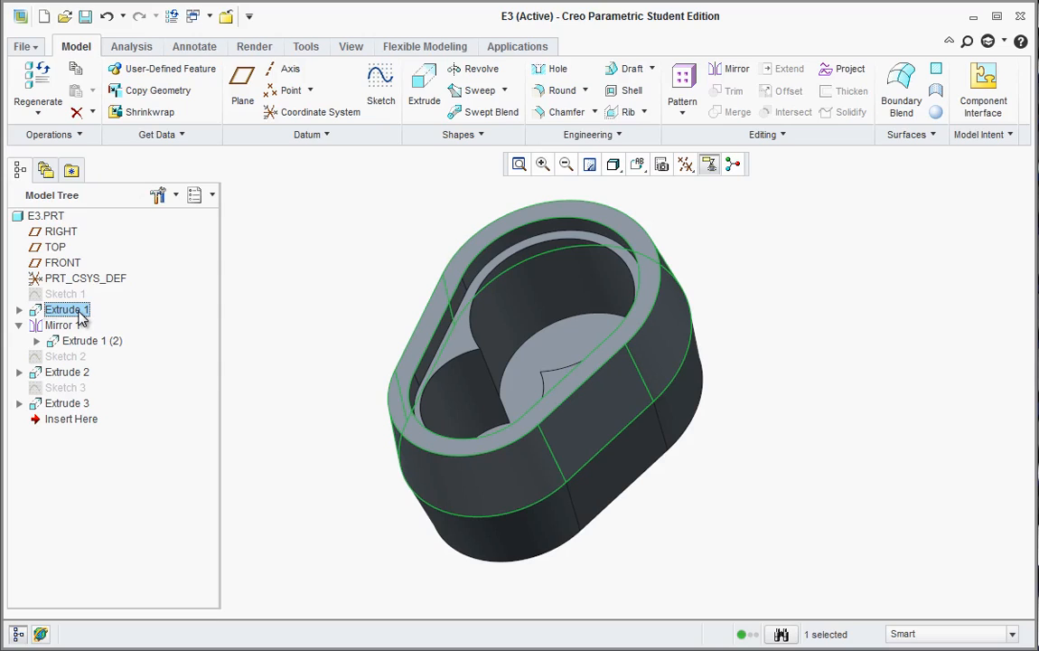
pyautogui.click(80, 314)
pyautogui.write('HEAD')
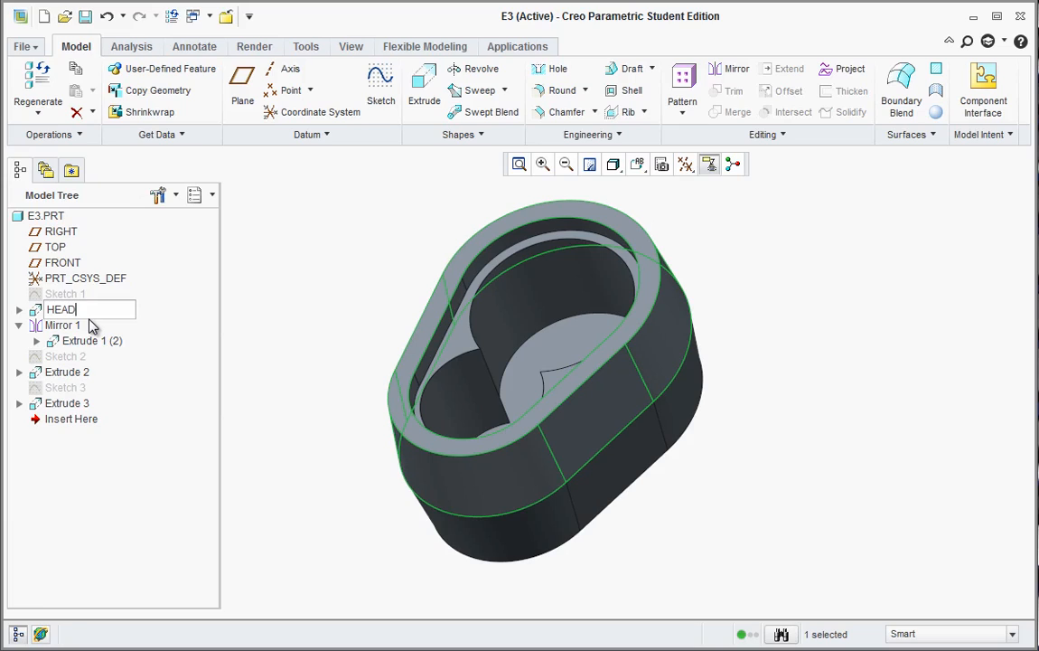
pyautogui.click(80, 376)
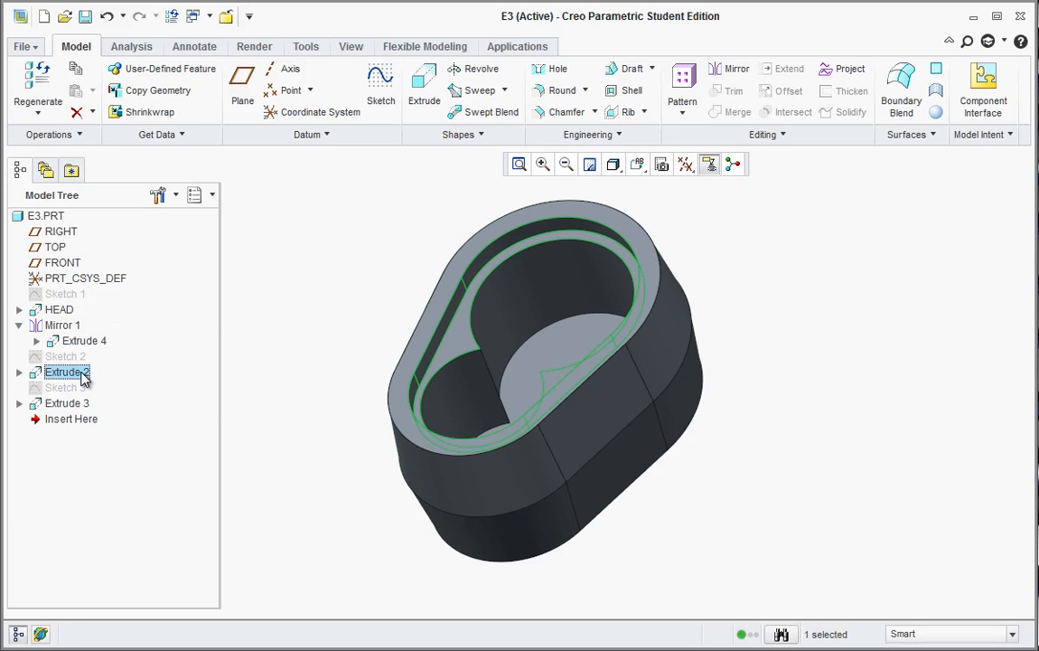
pyautogui.click(82, 374)
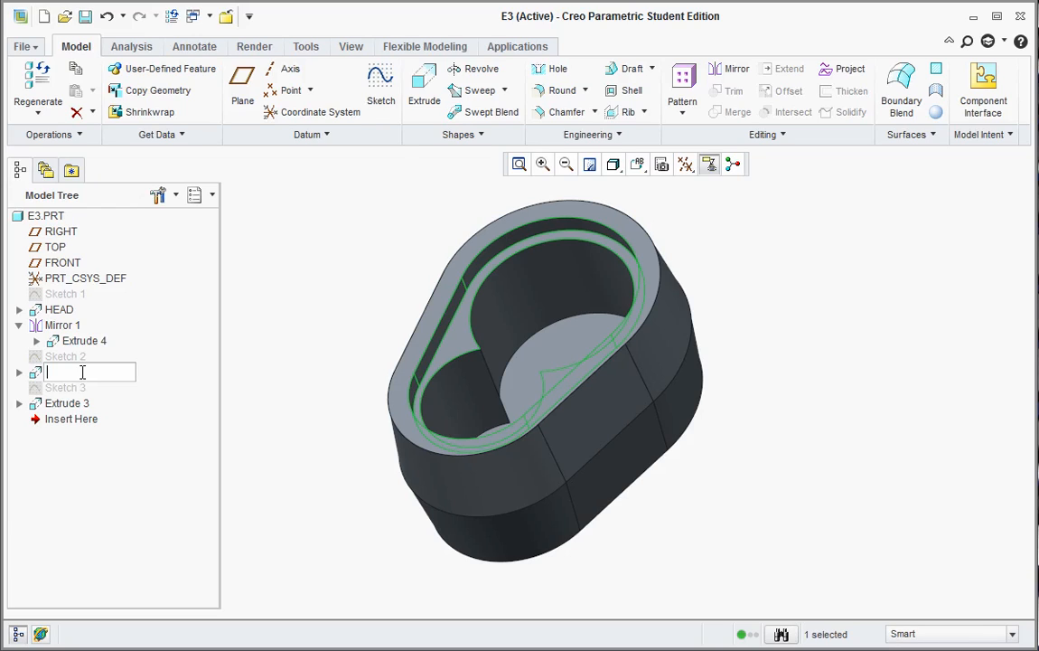
pyautogui.write('RECESS')
# Step: Rename the two-circle cut, Extrude 3, as POCKET and clear the selection
pyautogui.click(72, 403)
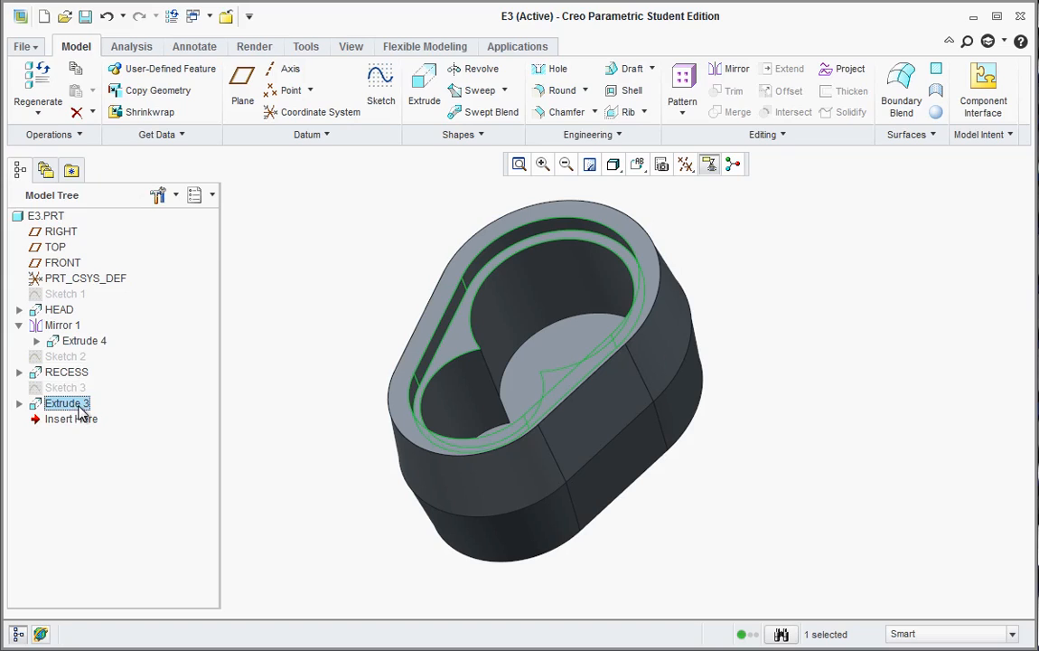
pyautogui.click(81, 403)
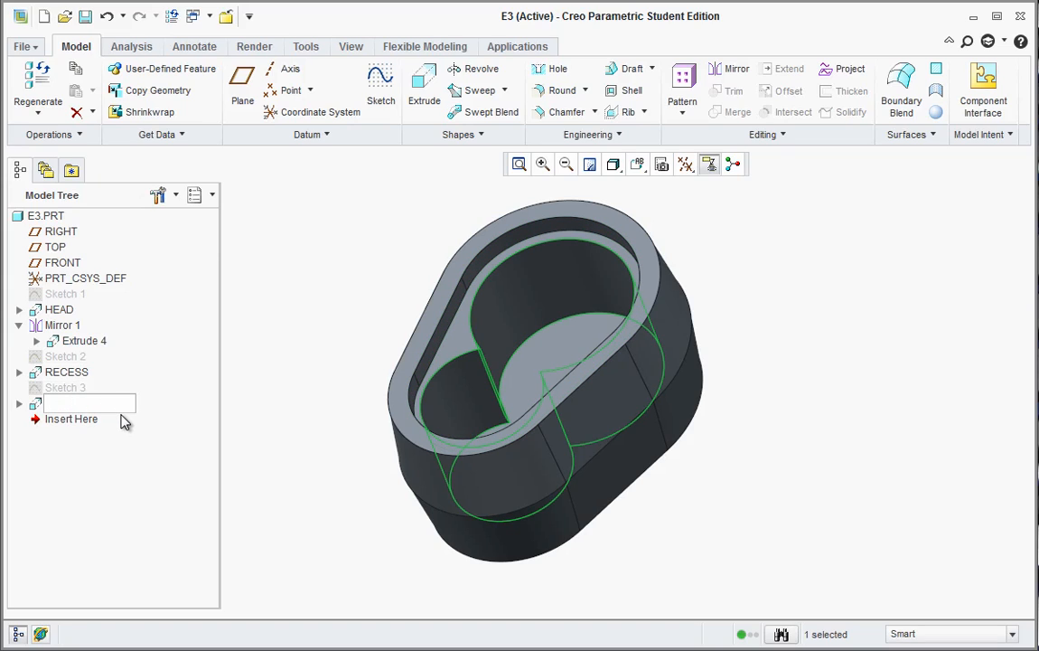
pyautogui.write('POCKET')
pyautogui.click(197, 428)
pyautogui.click(298, 354)
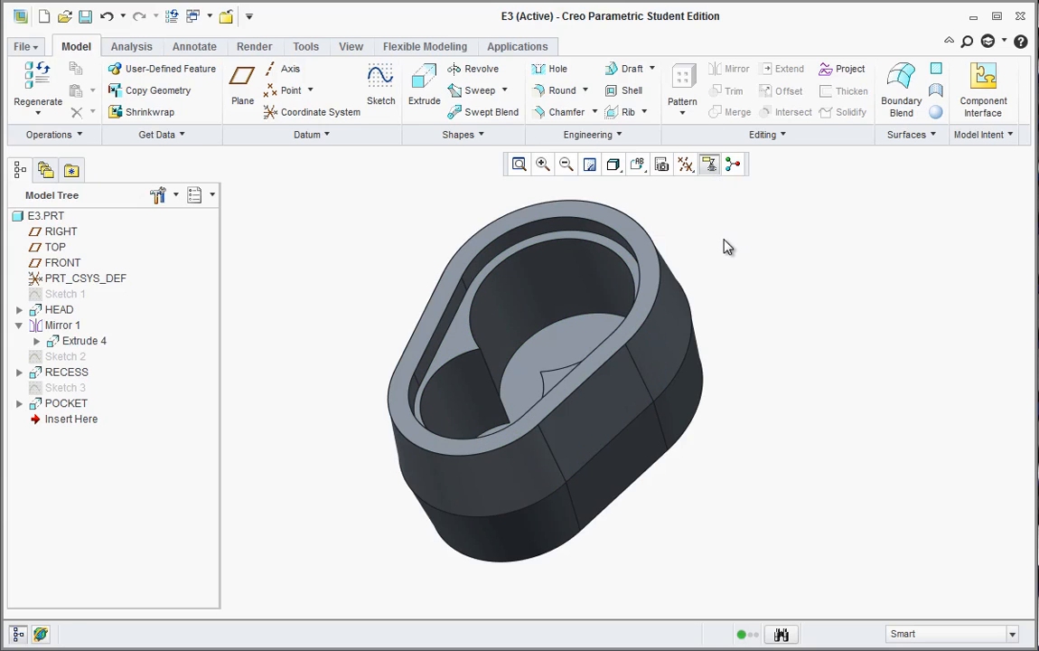
# Step: Select the TOP datum plane and turn on the display of datum planes
pyautogui.click(54, 249)
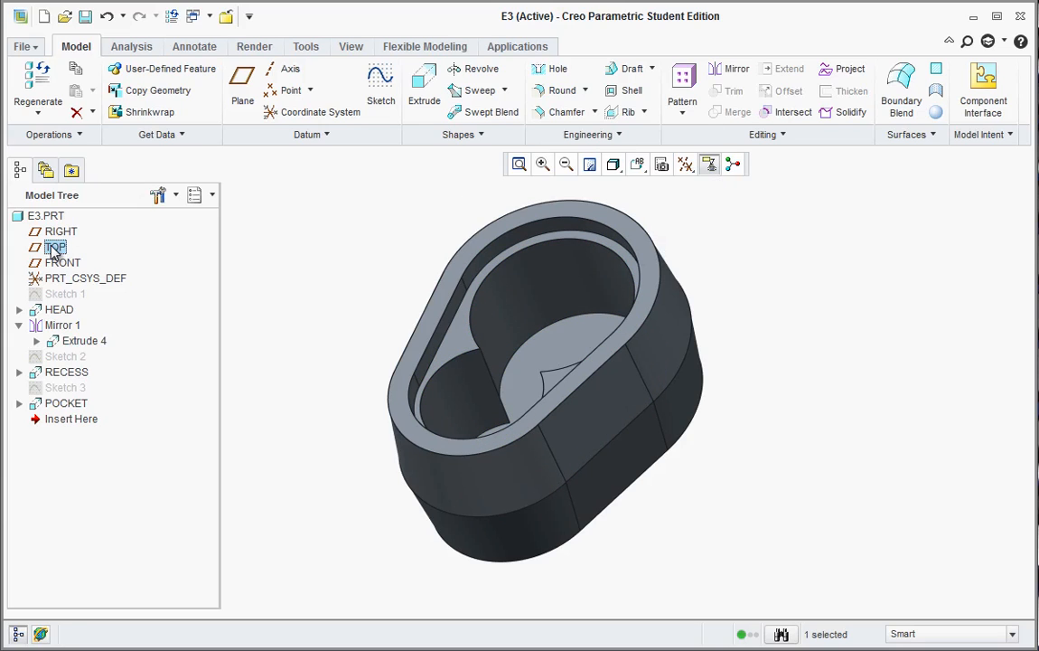
pyautogui.click(685, 163)
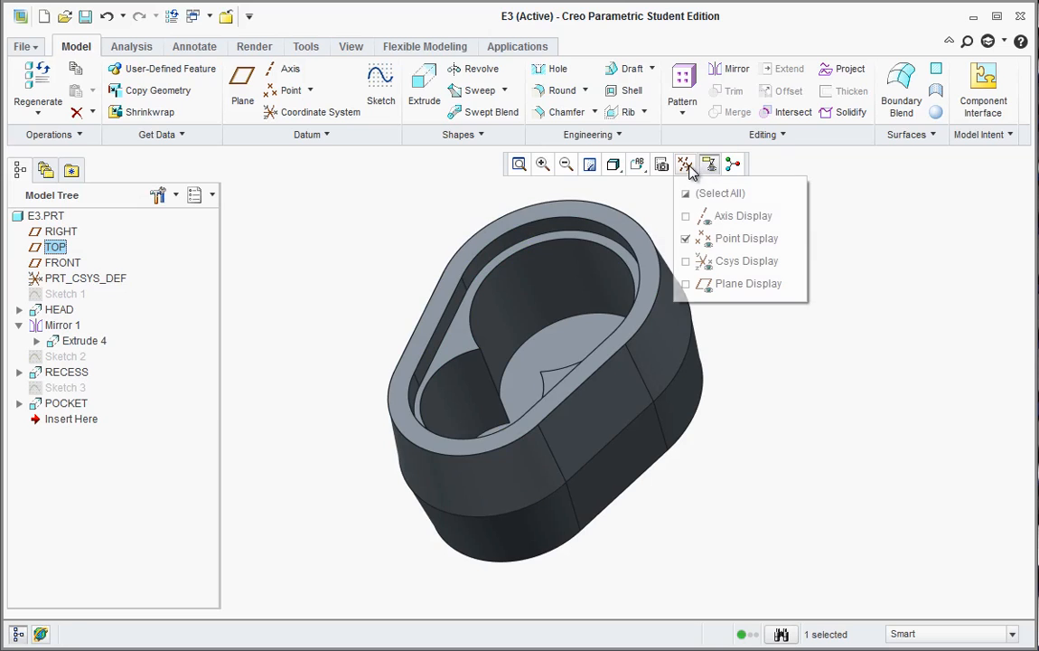
pyautogui.click(688, 286)
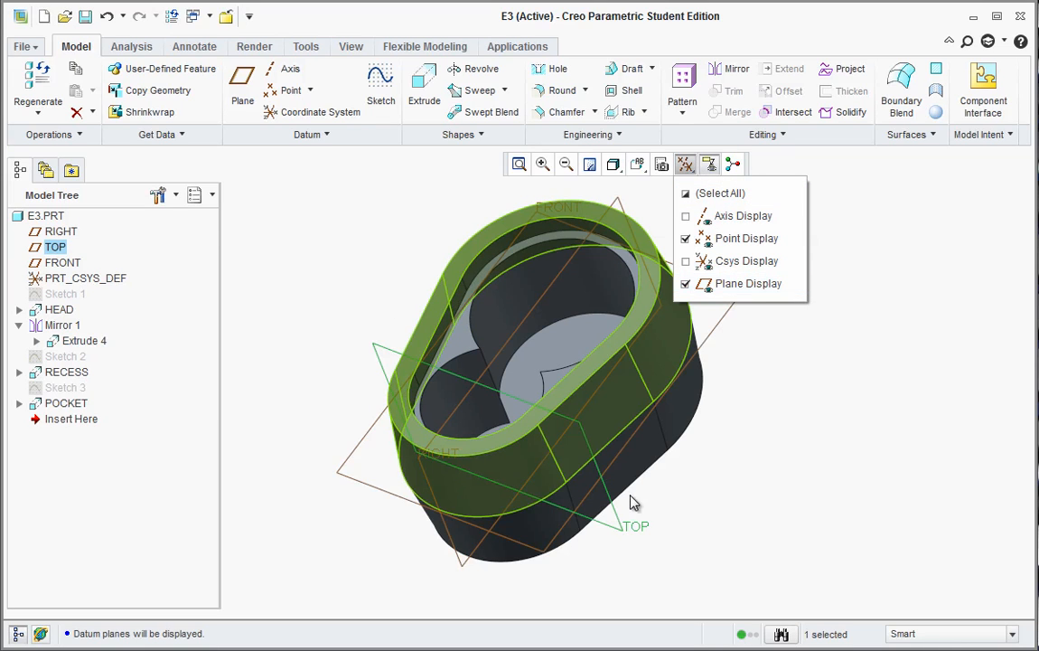
pyautogui.scroll(3, 669, 515)
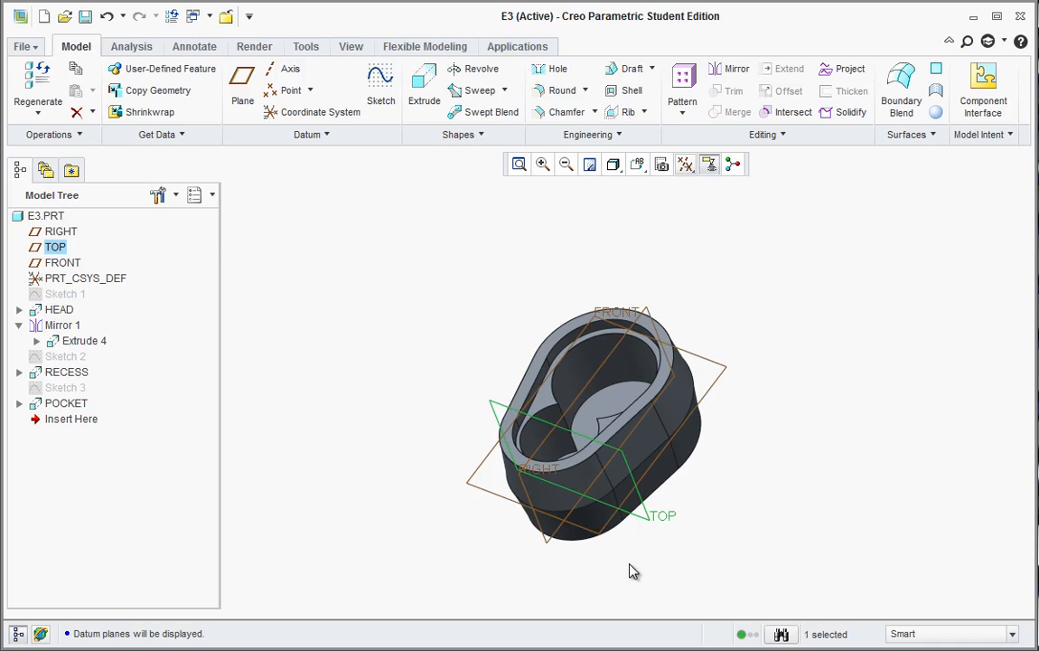
pyautogui.scroll(3, 447, 548)
pyautogui.scroll(-4, 447, 590)
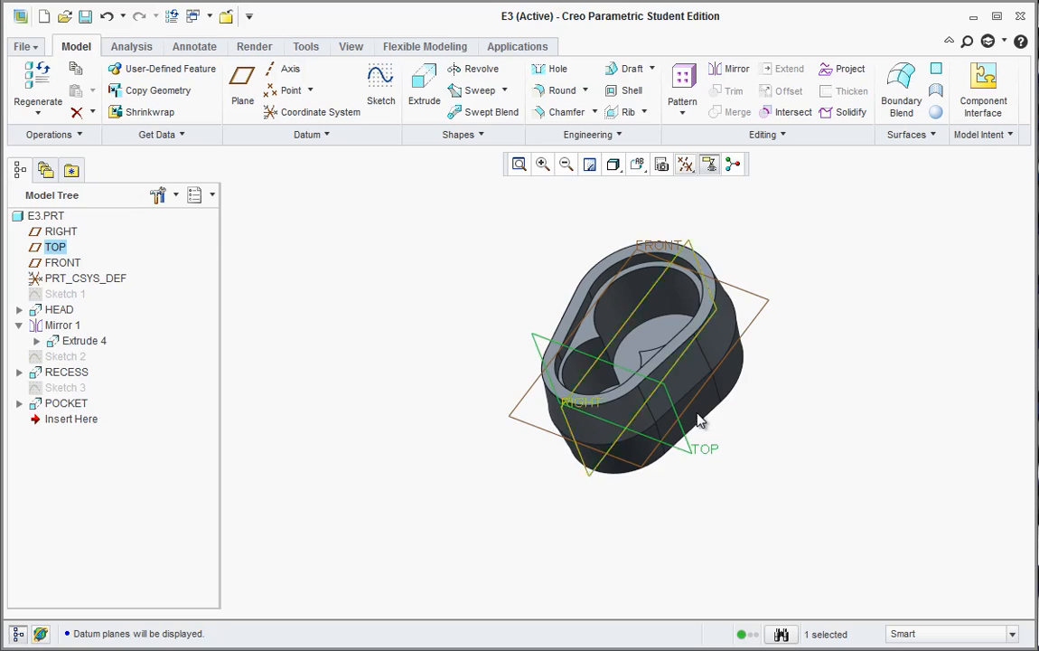
# Step: Create a datum plane offset 4.00 from the TOP plane, on the side of the head's narrow end
pyautogui.click(244, 91)
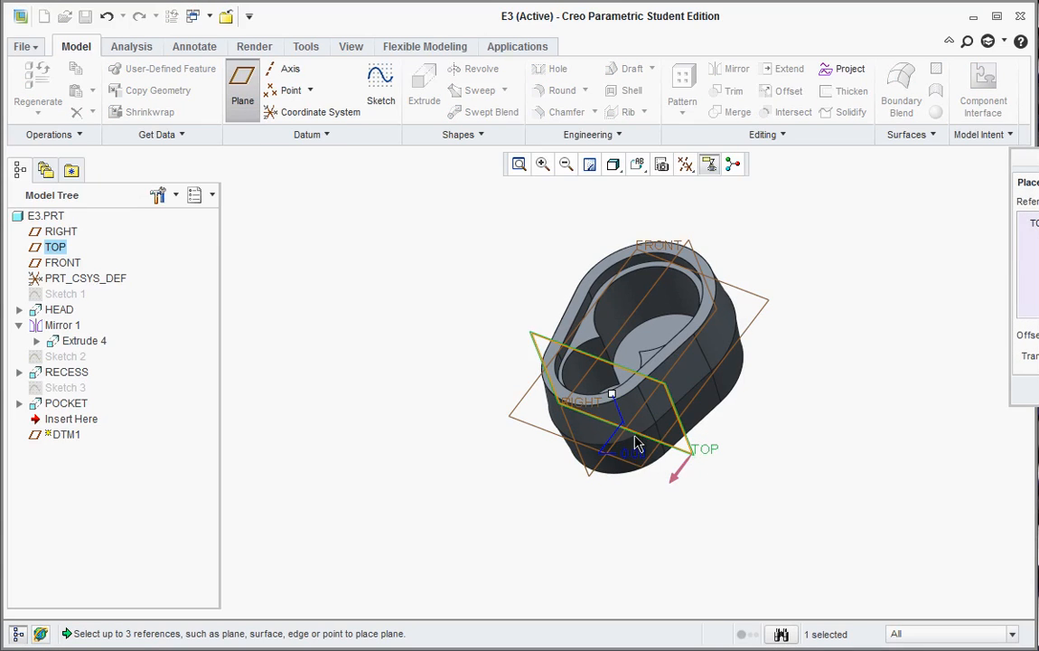
pyautogui.moveTo(612, 394); pyautogui.dragTo(470, 557)
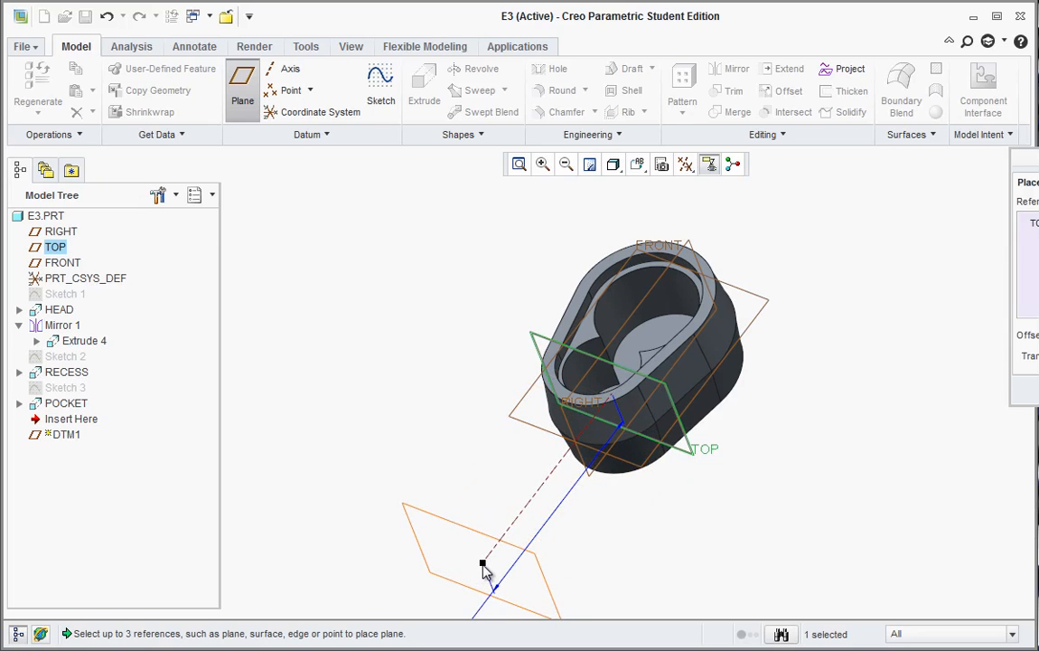
pyautogui.scroll(5, 540, 545)
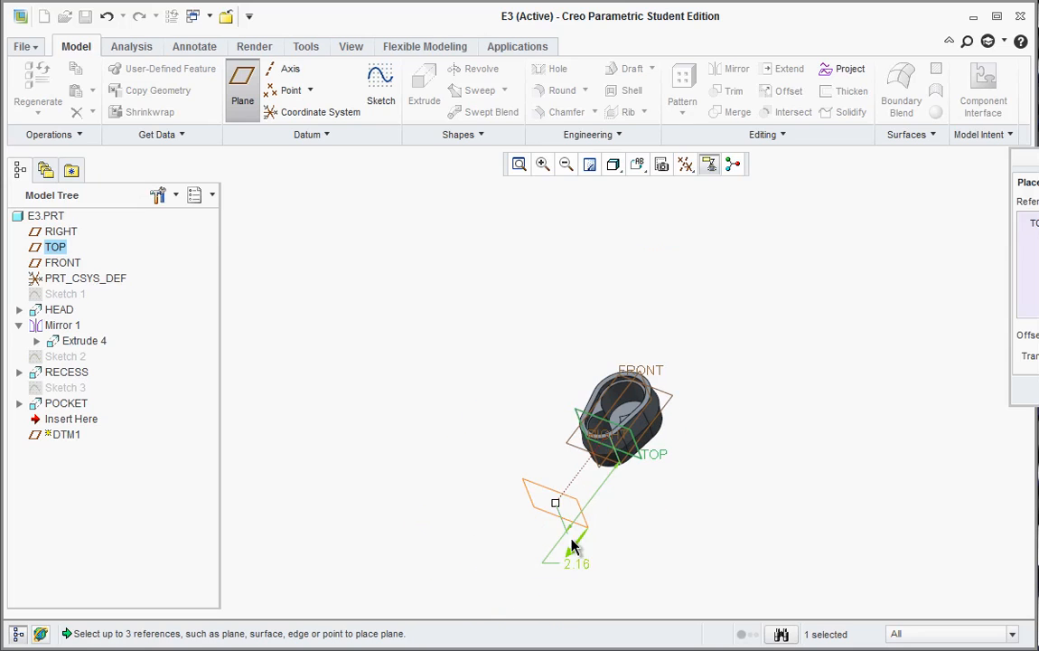
pyautogui.moveTo(572, 546); pyautogui.dragTo(524, 583)
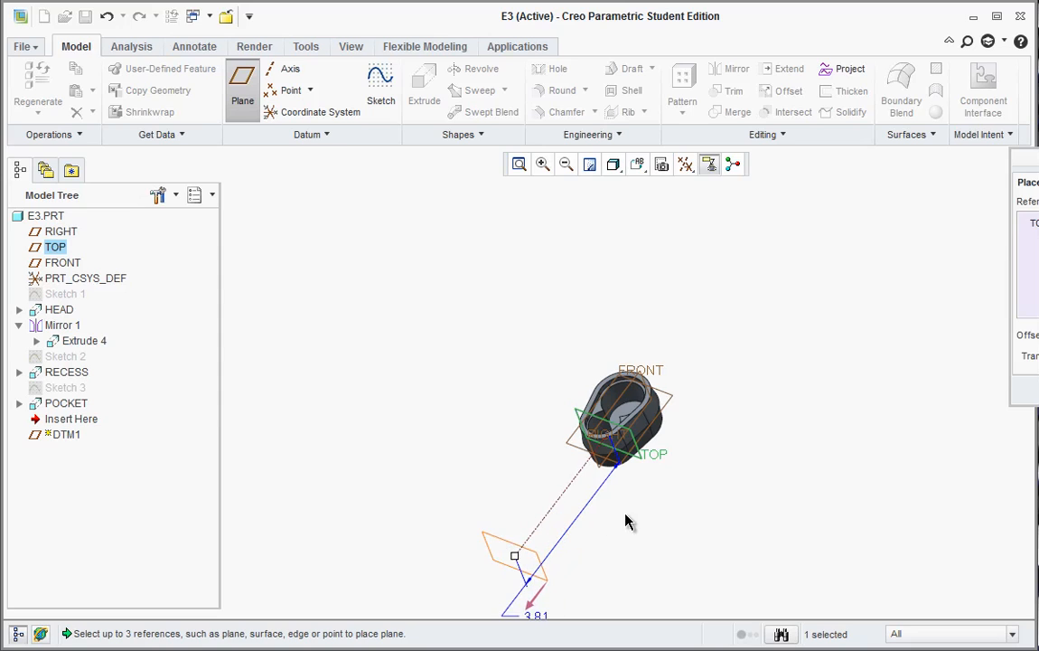
pyautogui.scroll(3, 625, 514)
pyautogui.scroll(4, 607, 366)
pyautogui.scroll(-4, 608, 463)
pyautogui.scroll(-2, 618, 390)
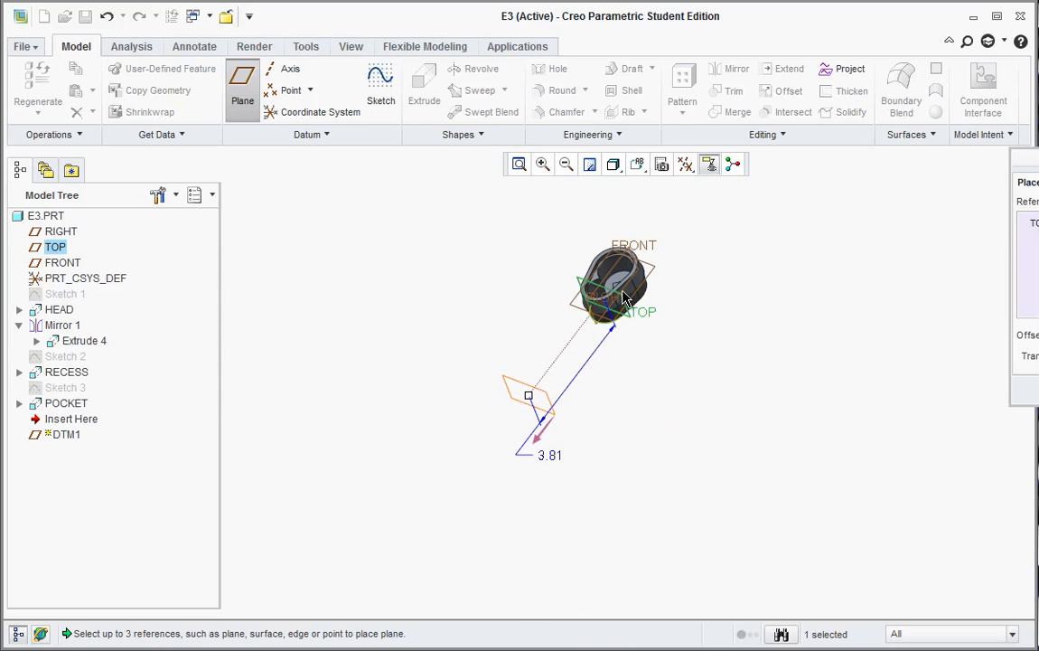
pyautogui.scroll(-3, 629, 280)
pyautogui.moveTo(476, 465); pyautogui.dragTo(471, 474)
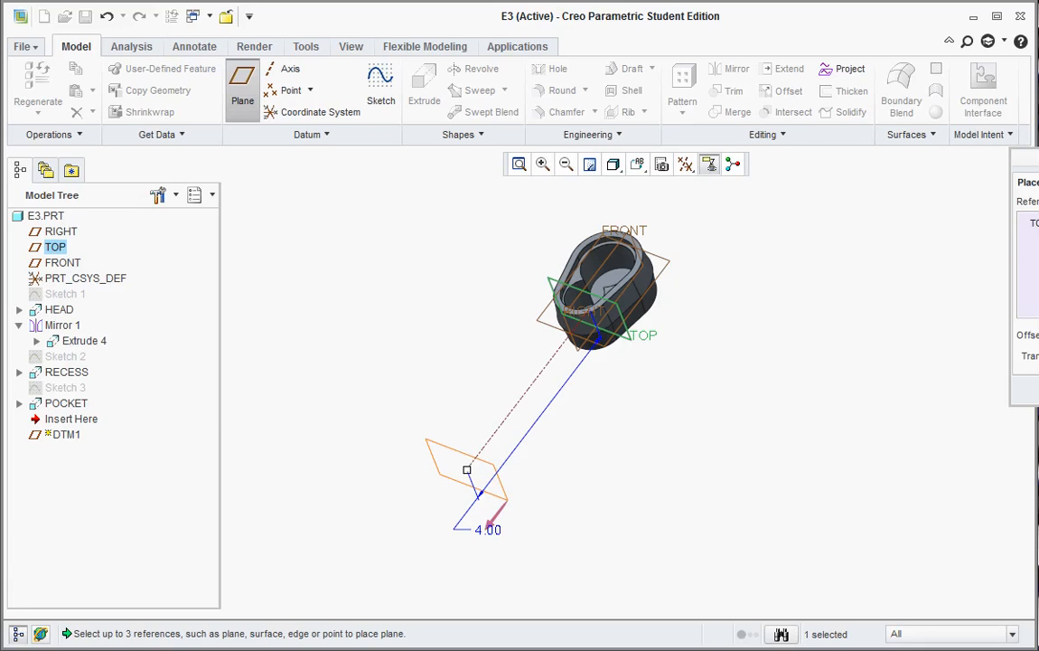
pyautogui.moveTo(1034, 158); pyautogui.dragTo(877, 168)
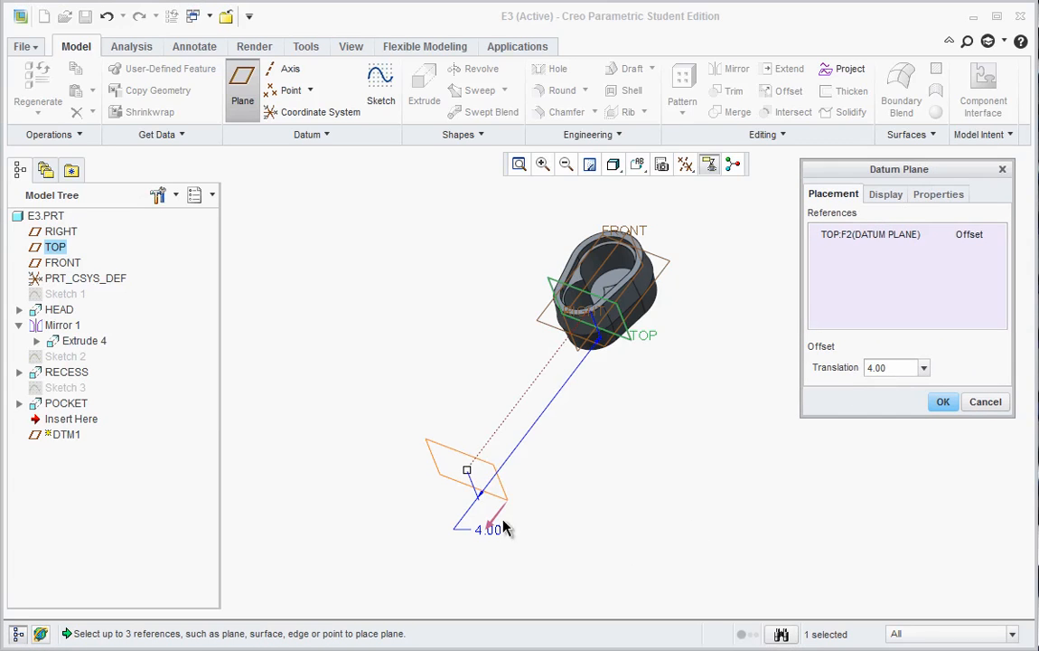
pyautogui.click(943, 403)
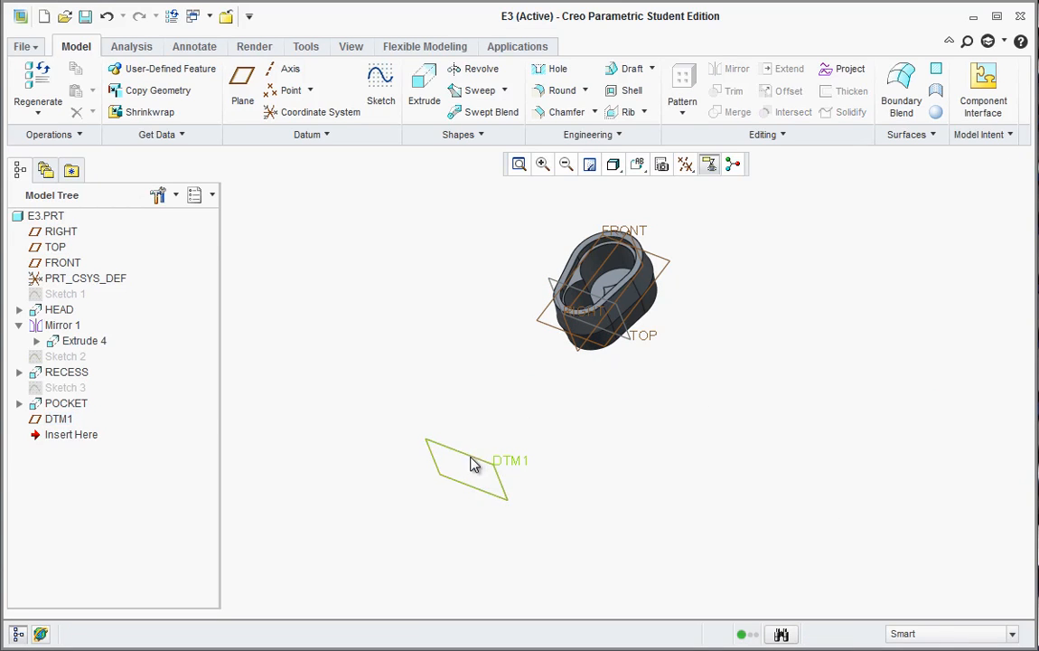
# Step: Start a sketch on the offset datum plane DTM1, using the RIGHT plane as the reference with Right orientation
pyautogui.click(380, 83)
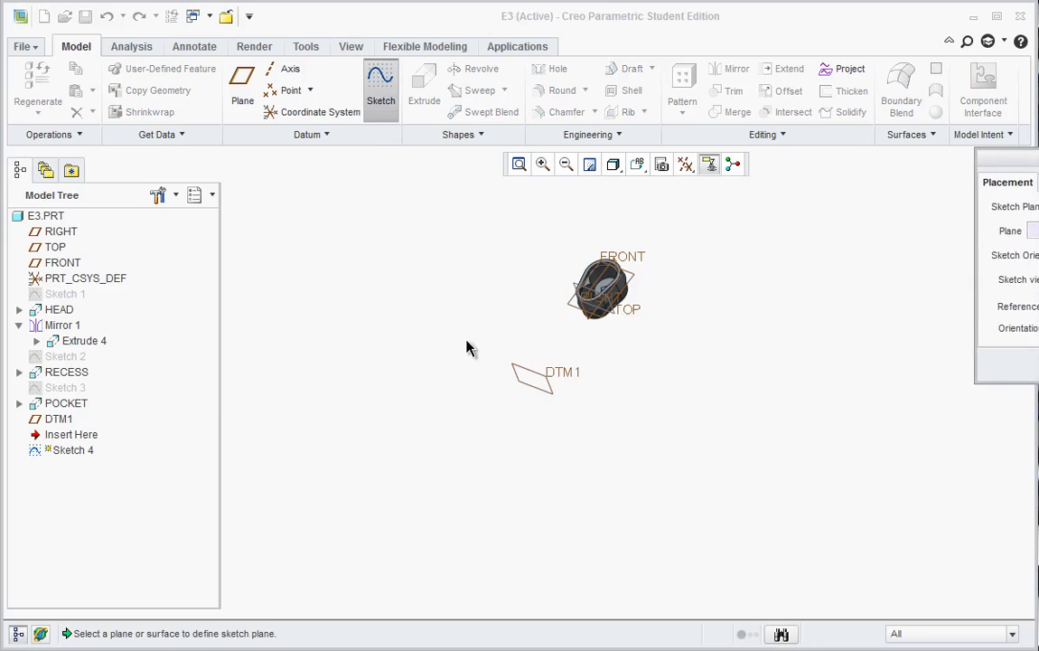
pyautogui.click(540, 375)
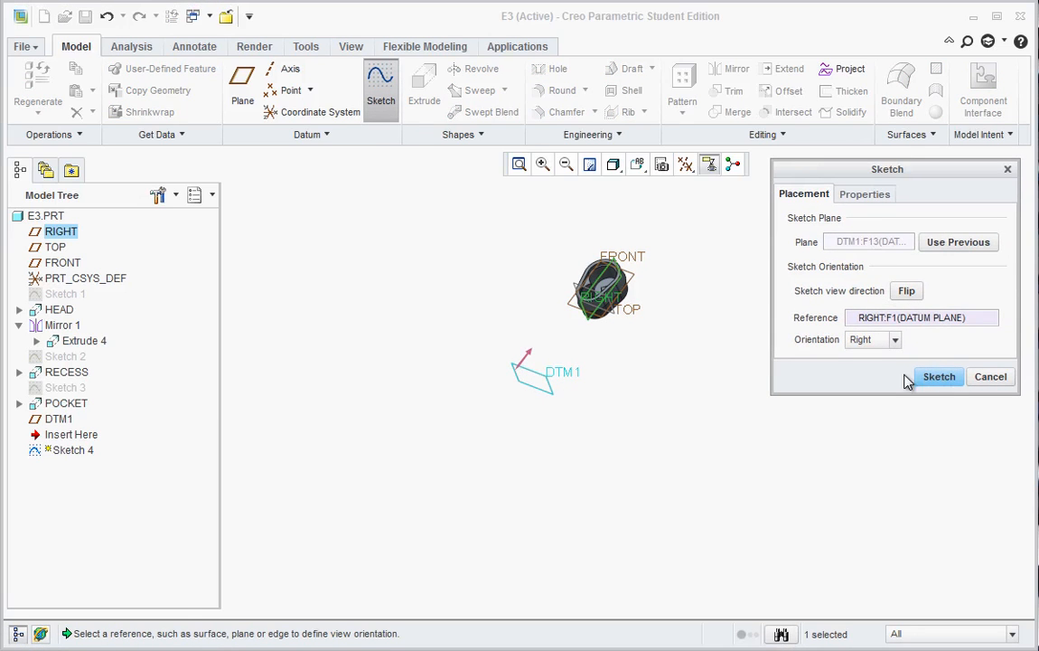
pyautogui.click(938, 377)
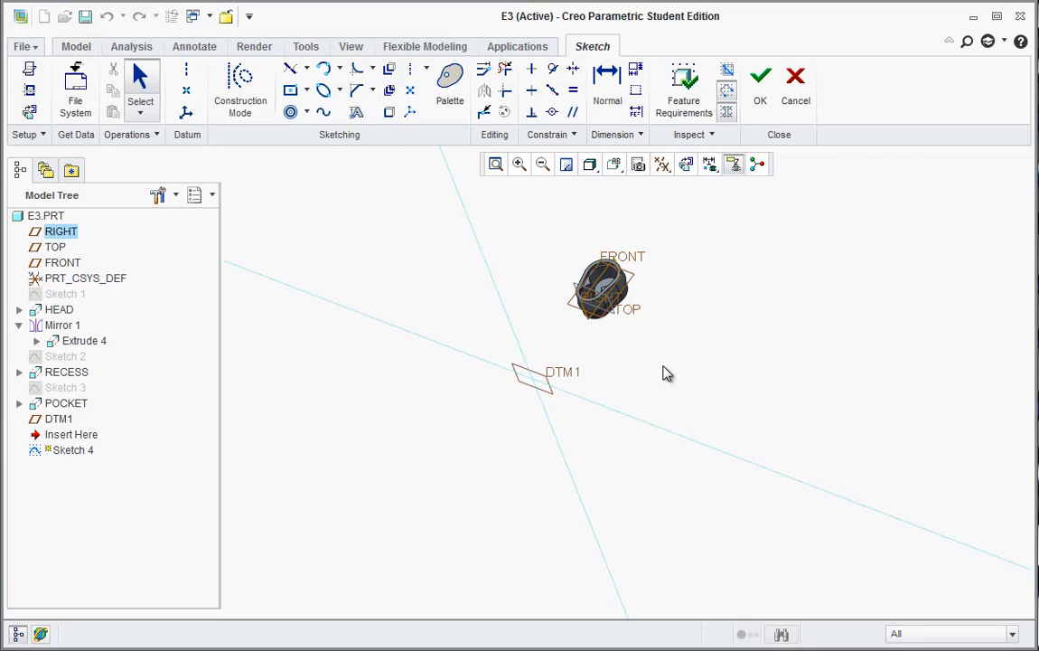
# Step: Sketch a circle centred on the intersection of the sketch references, set its diameter to 0.5, and finish the sketch
pyautogui.scroll(-1, 625, 287)
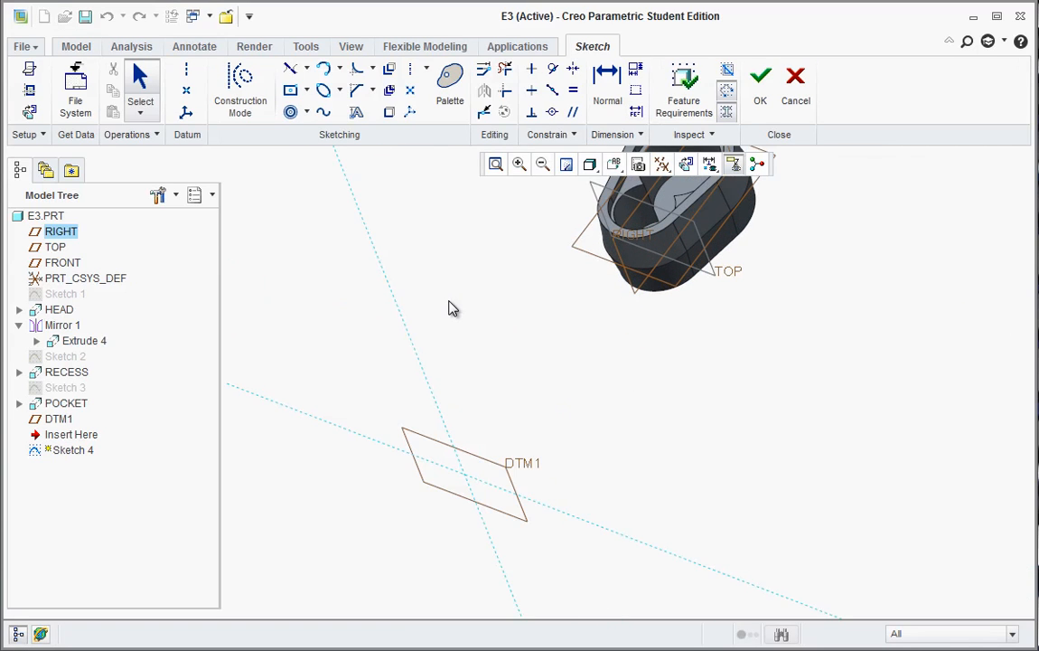
pyautogui.moveTo(448, 299); pyautogui.dragTo(461, 280, button='middle')
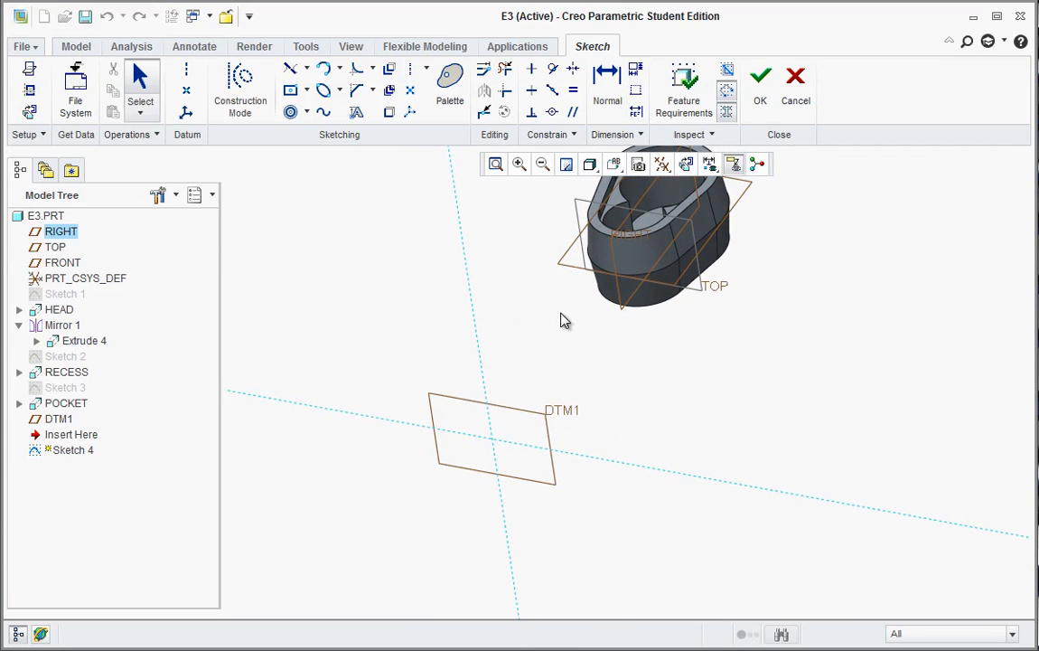
pyautogui.click(307, 113)
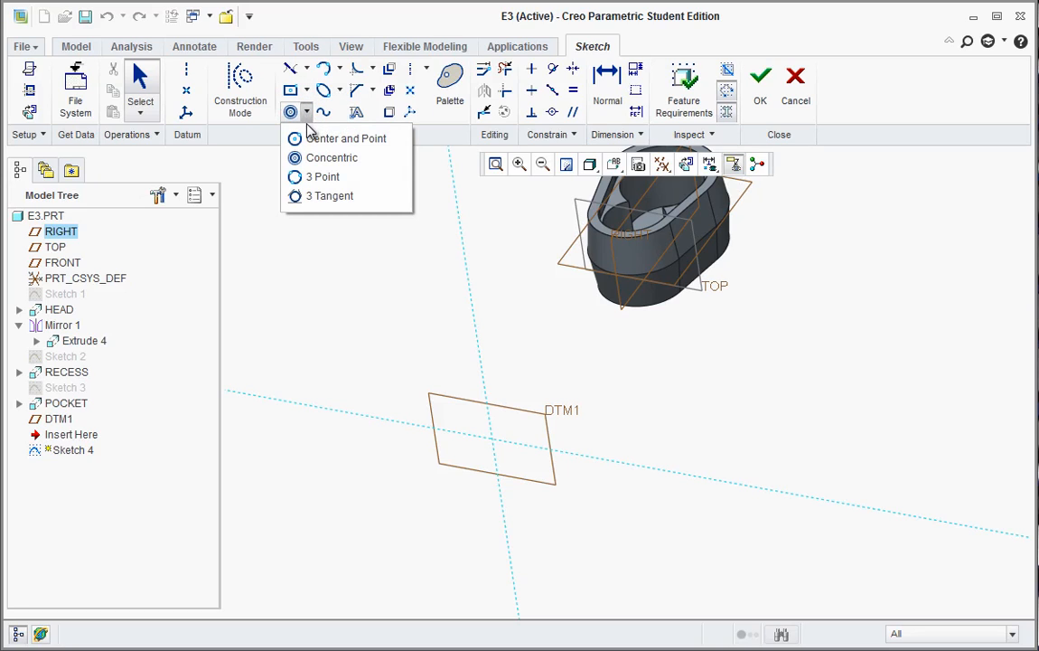
pyautogui.click(299, 140)
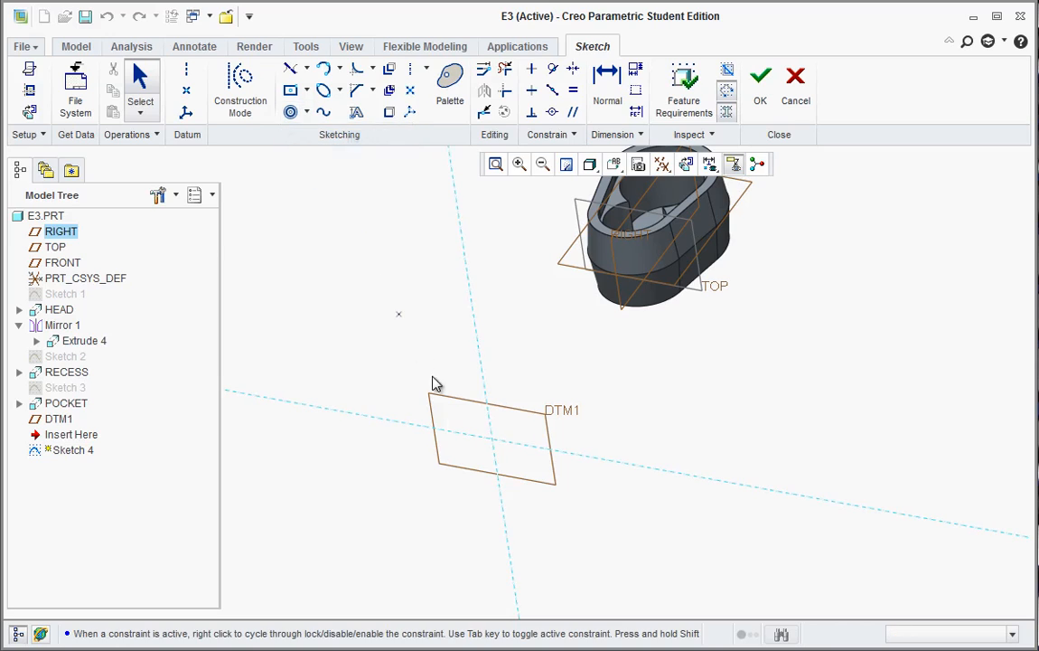
pyautogui.click(492, 442)
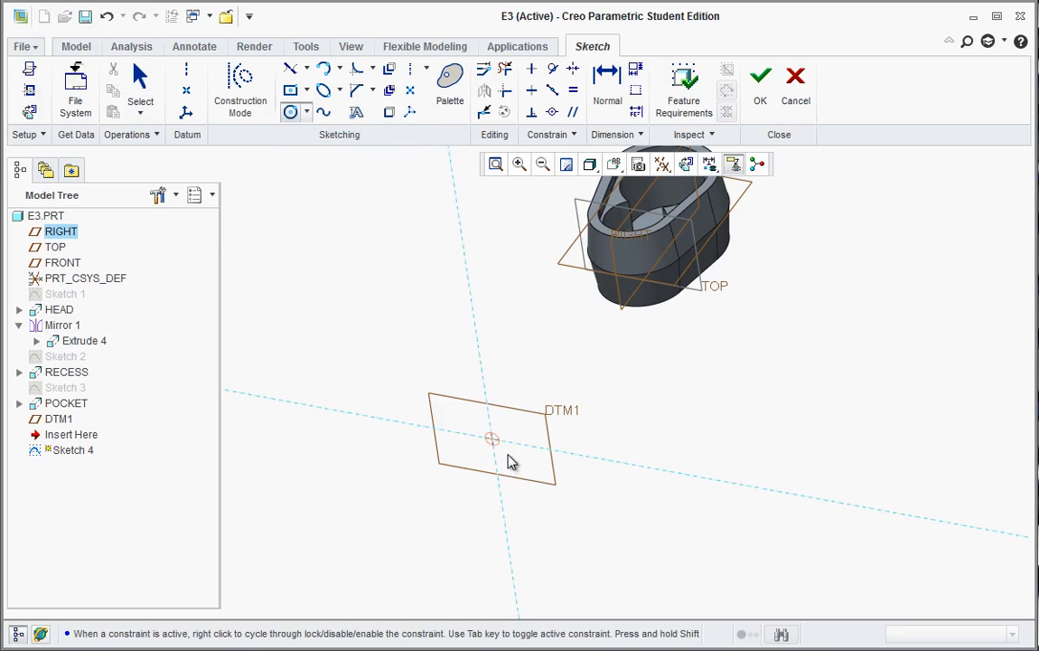
pyautogui.click(520, 464)
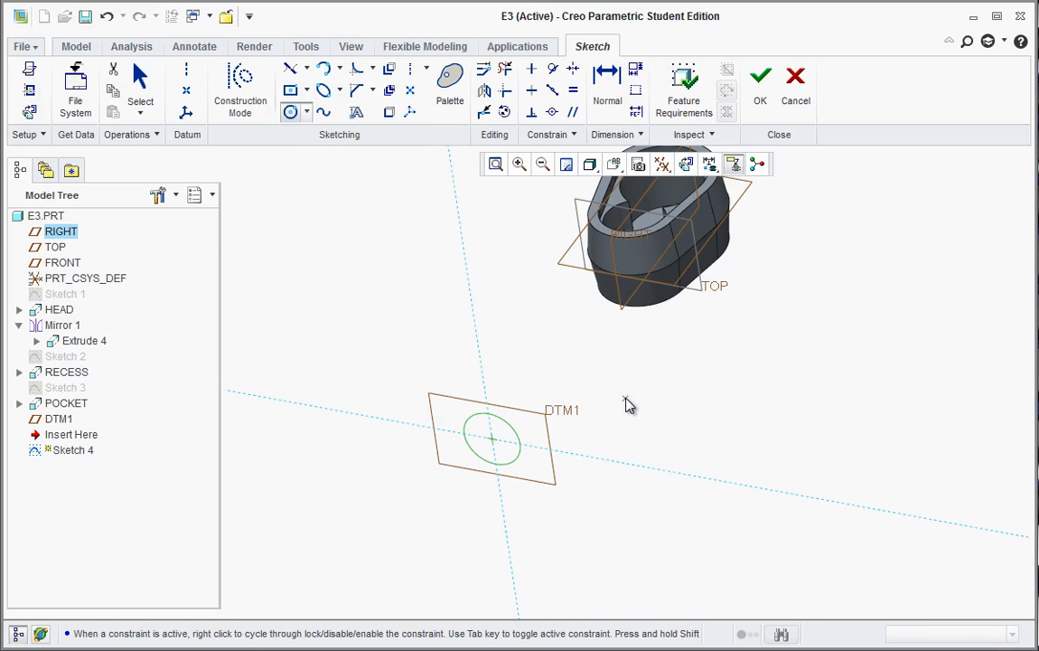
pyautogui.middleClick(596, 404)
pyautogui.doubleClick(436, 412)
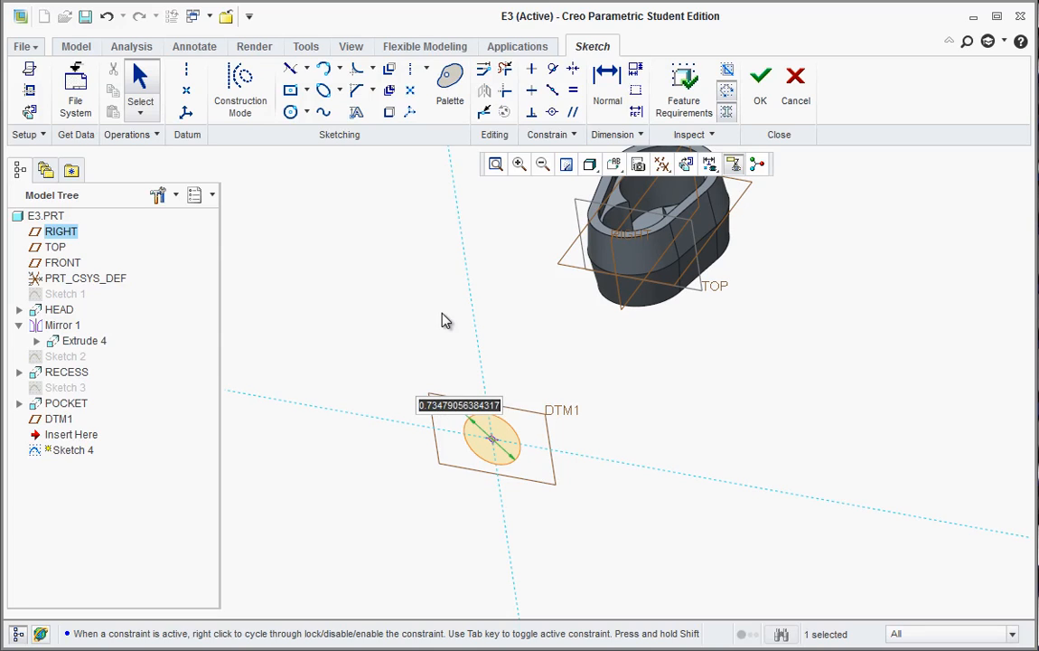
pyautogui.write('0.5')
pyautogui.press('Return')
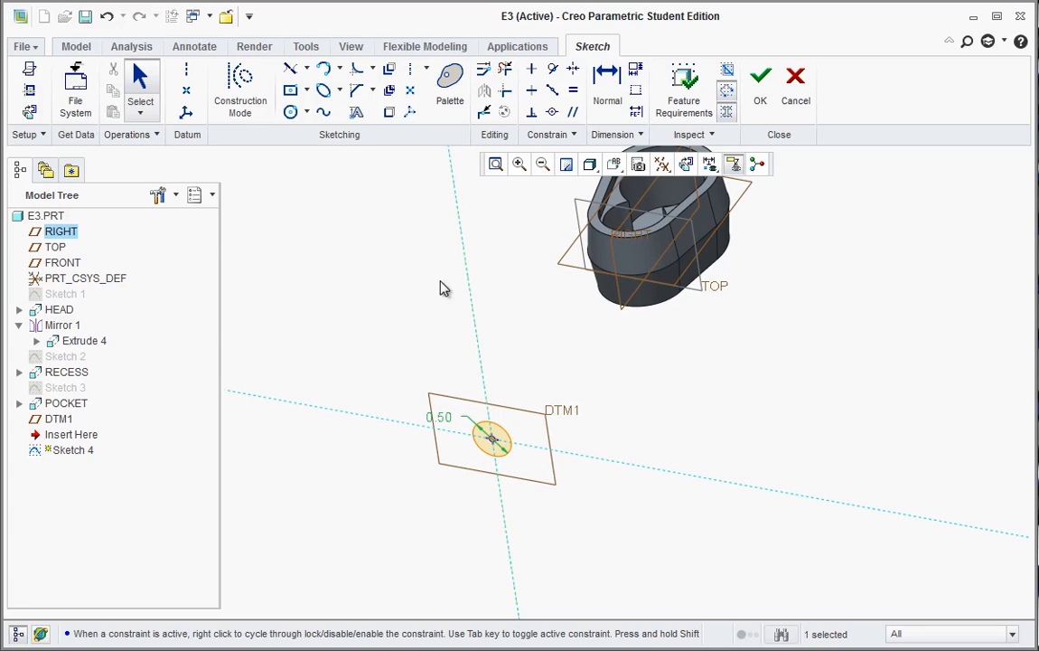
pyautogui.click(765, 89)
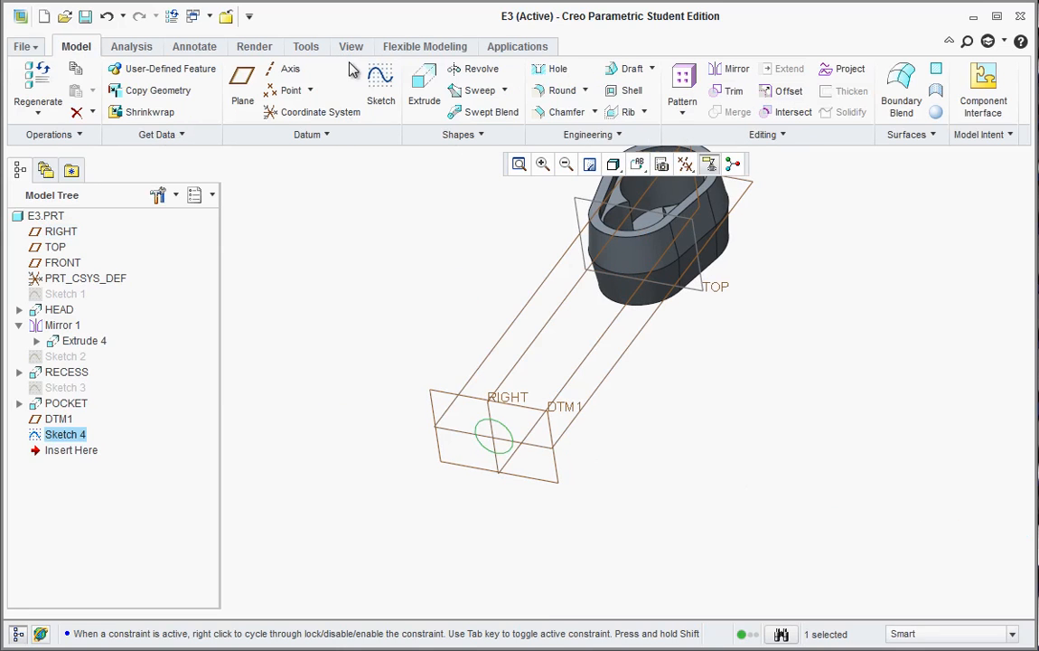
# Step: Extrude the 0.5 circle as a solid from DTM1 toward the head, with the depth set to the next surface
pyautogui.click(425, 89)
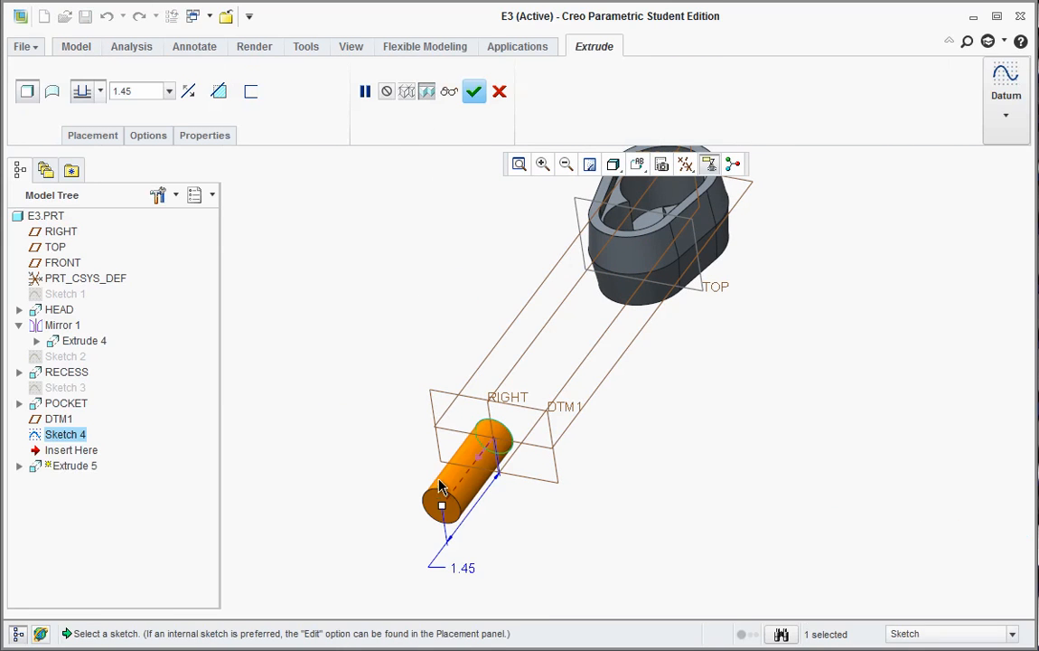
pyautogui.moveTo(442, 508); pyautogui.dragTo(587, 314)
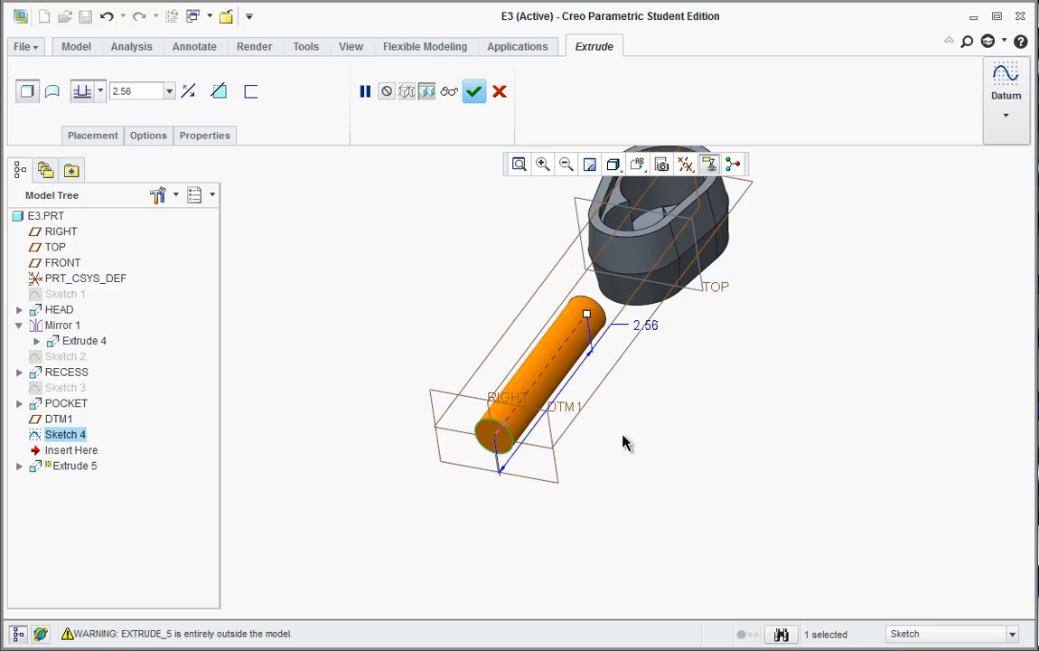
pyautogui.scroll(-4, 588, 317)
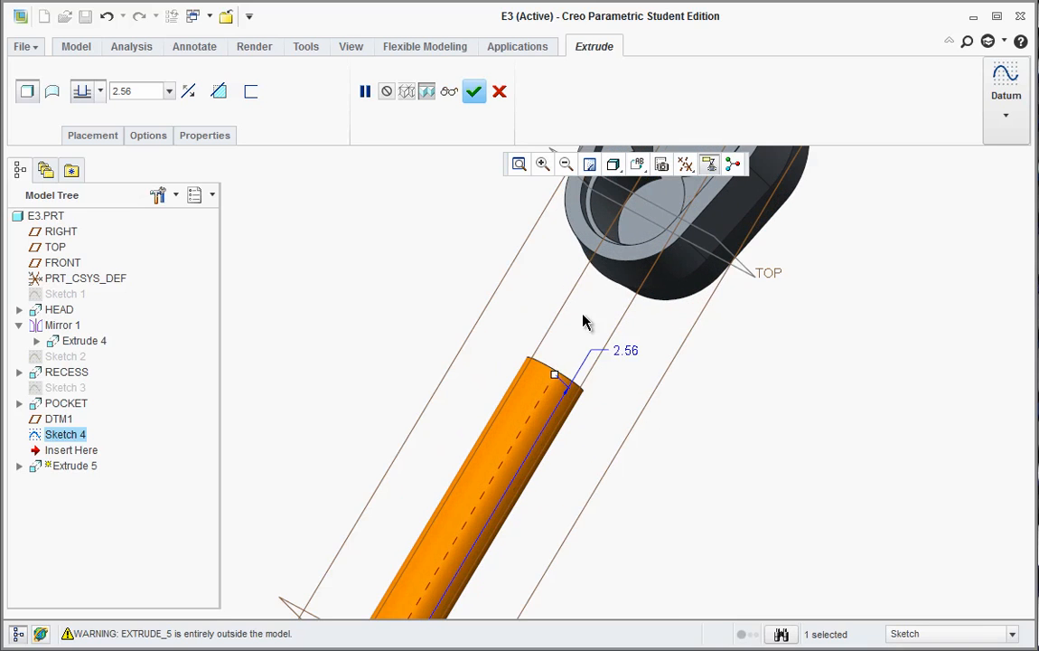
pyautogui.moveTo(555, 378); pyautogui.dragTo(598, 303)
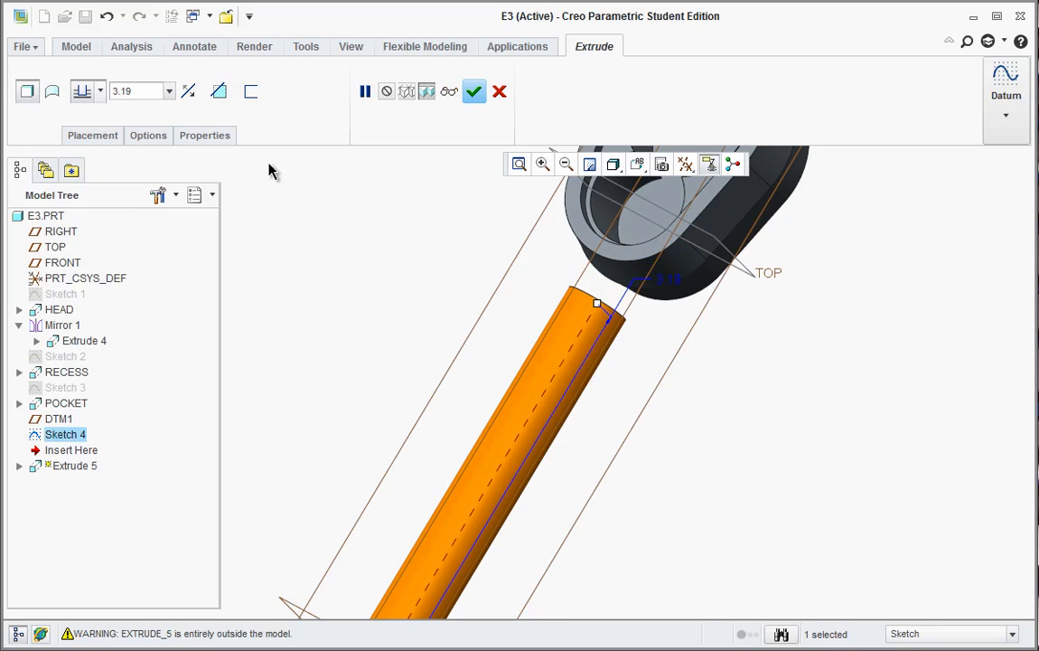
pyautogui.click(101, 93)
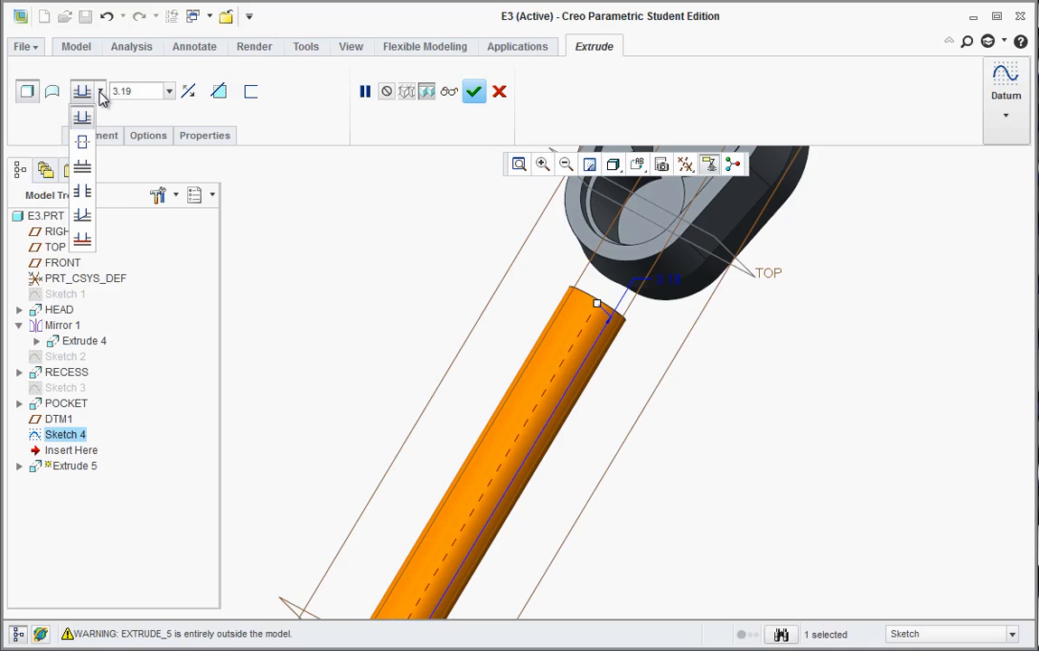
pyautogui.click(83, 168)
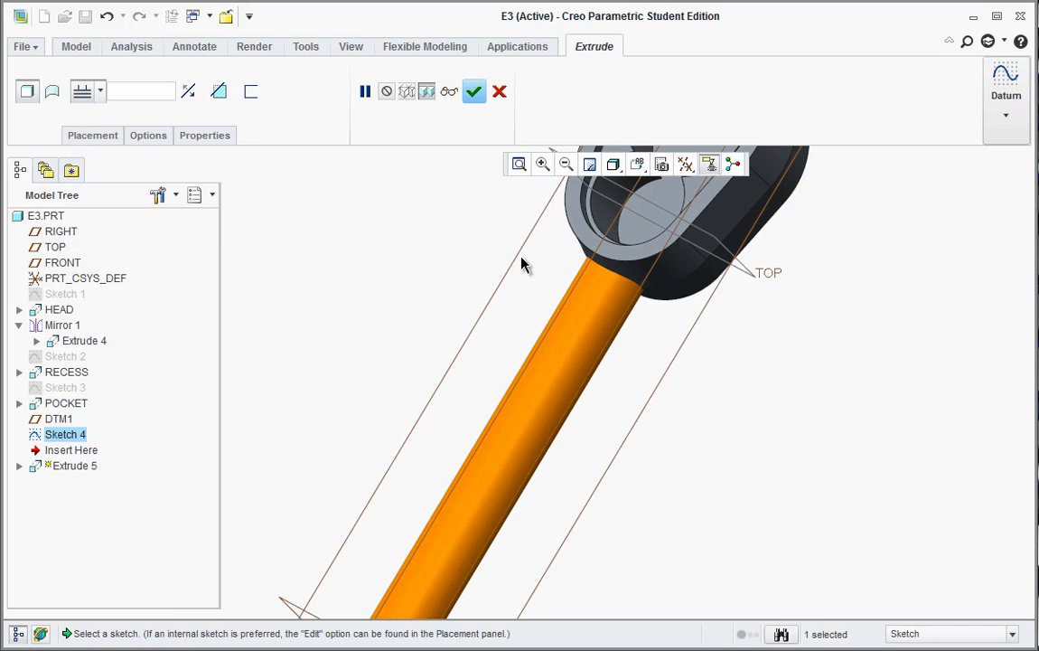
pyautogui.moveTo(524, 242); pyautogui.dragTo(485, 242, button='middle')
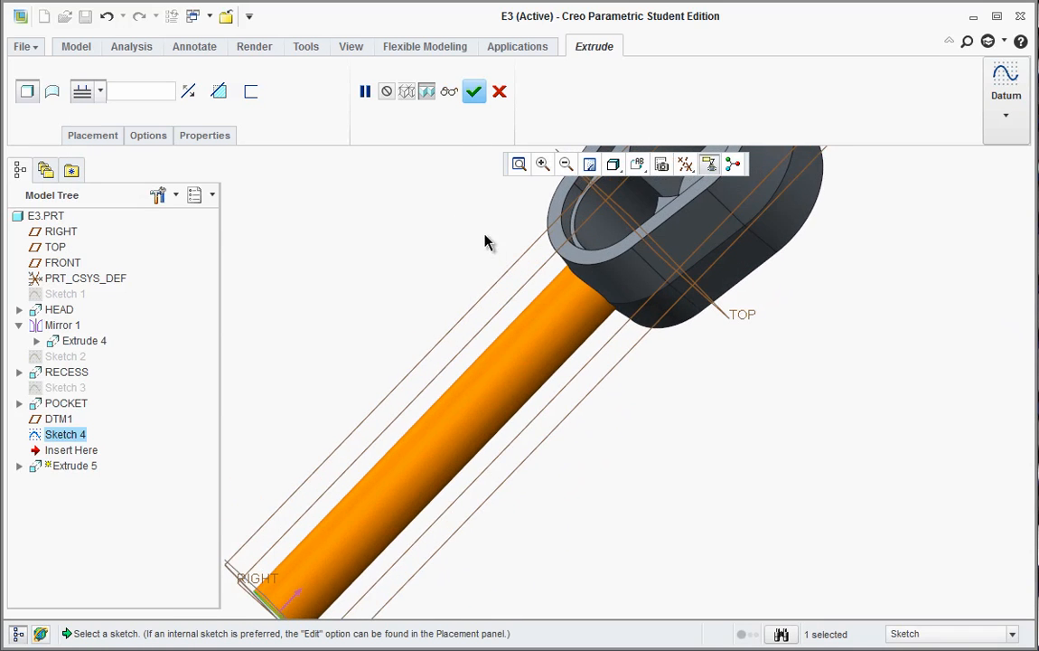
pyautogui.click(474, 91)
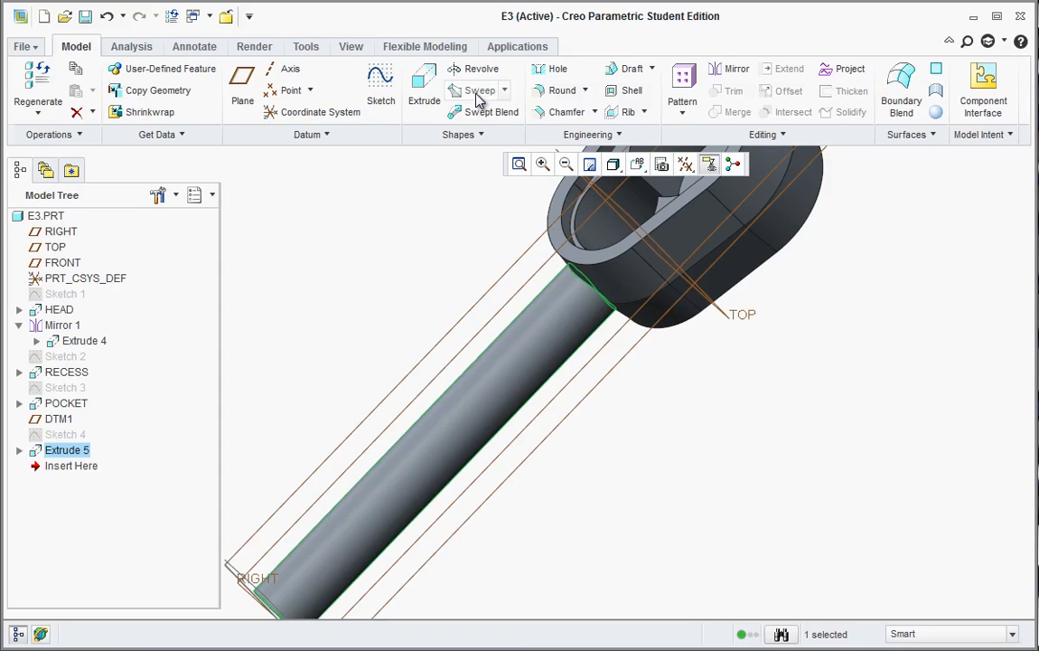
# Step: Start a sketch on the FRONT datum plane and orient the model to the FRONT view
pyautogui.moveTo(471, 278); pyautogui.dragTo(448, 292, button='middle')
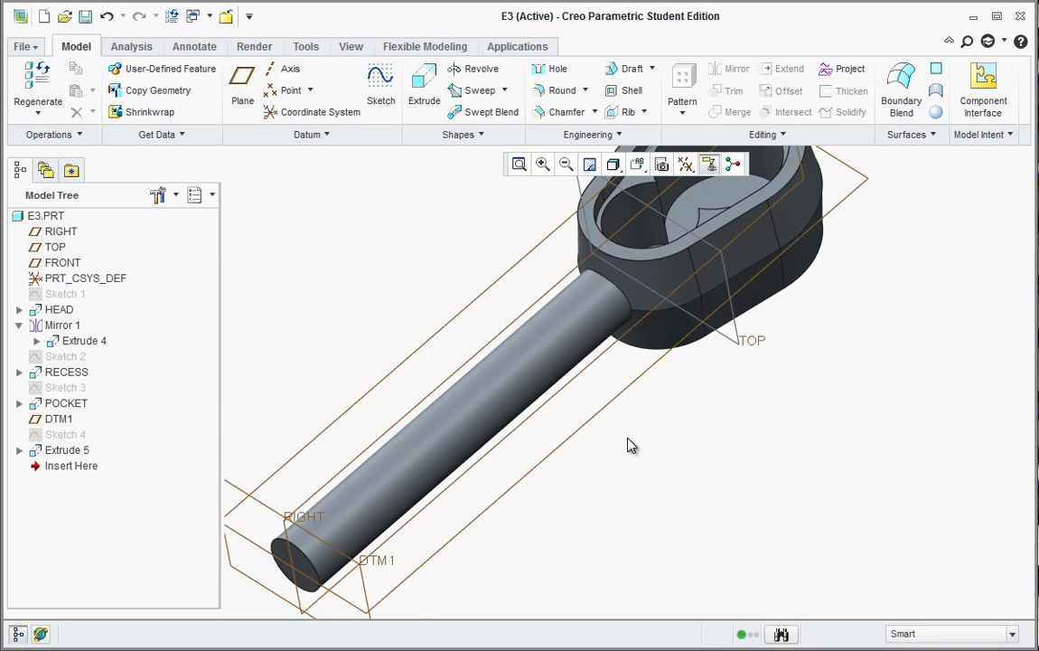
pyautogui.scroll(3, 627, 437)
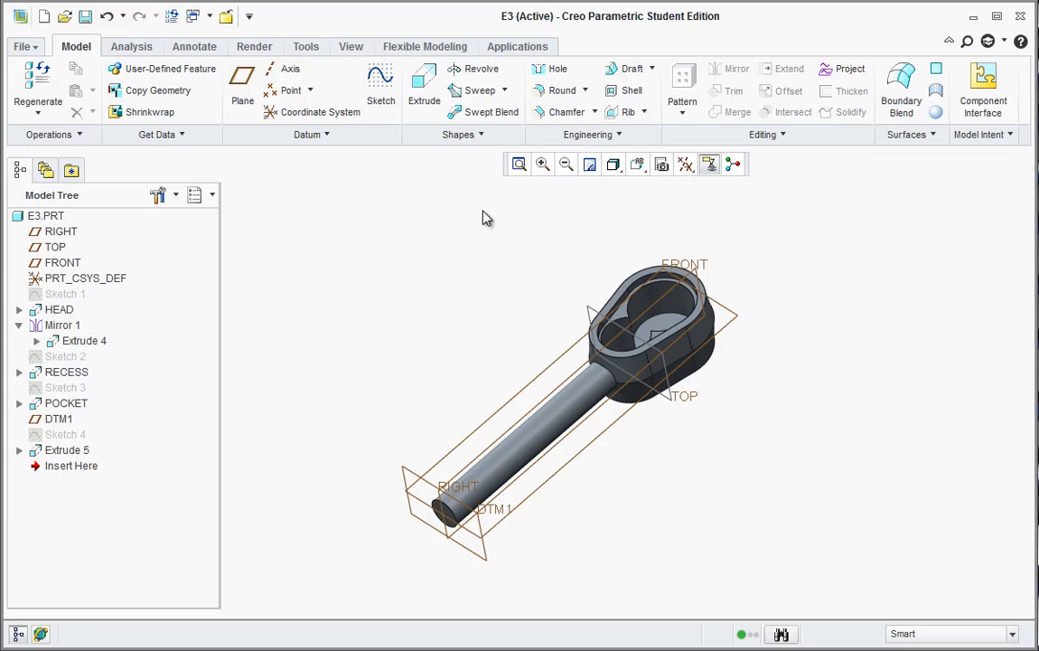
pyautogui.click(60, 262)
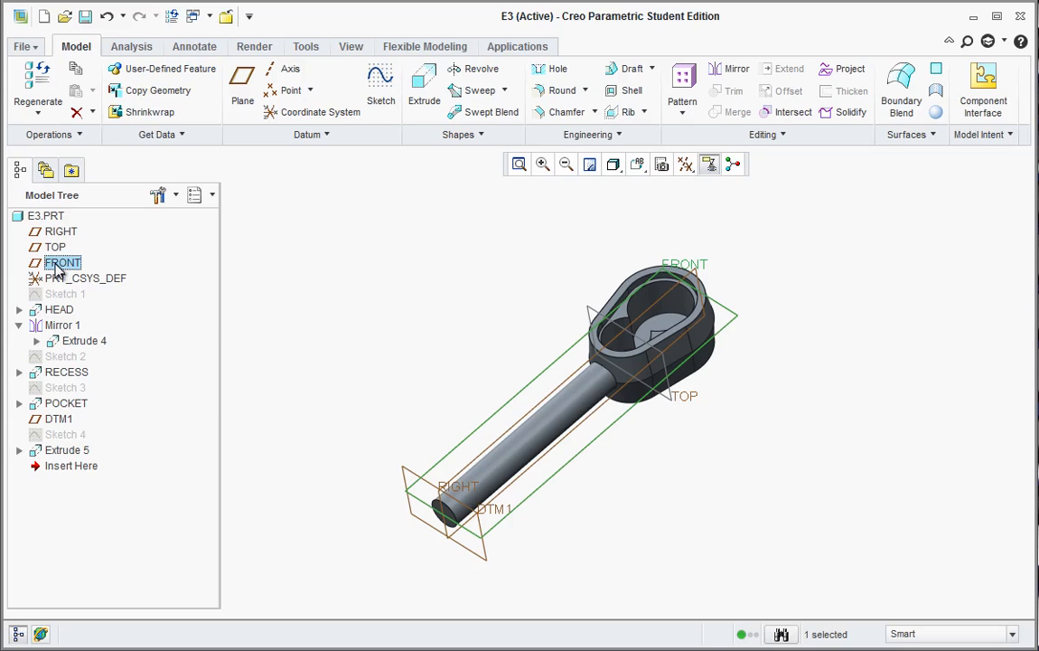
pyautogui.click(380, 88)
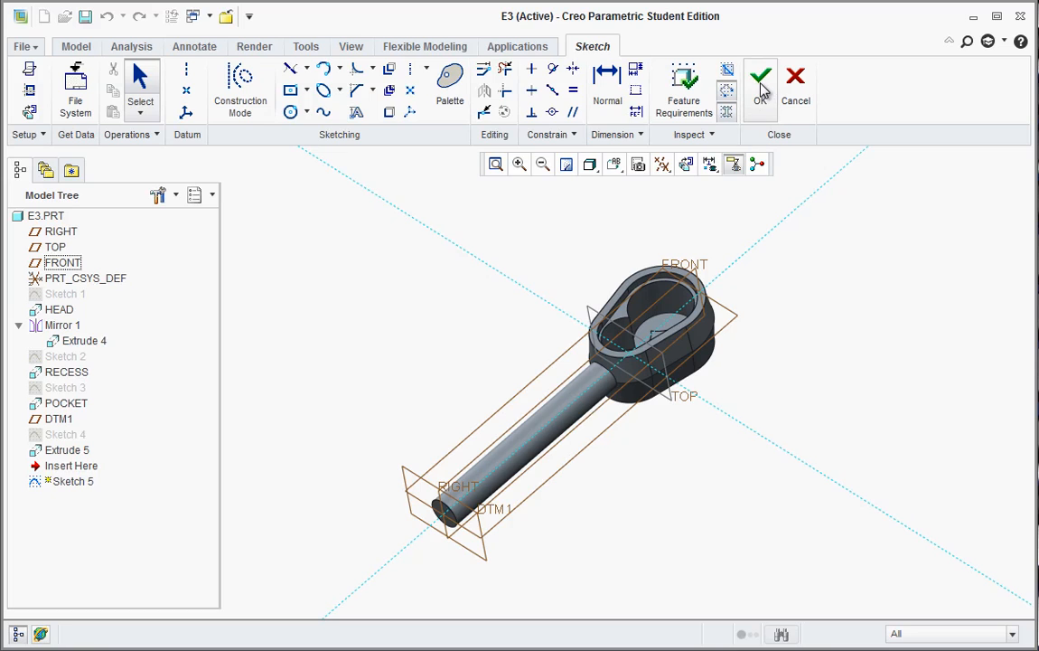
pyautogui.click(613, 164)
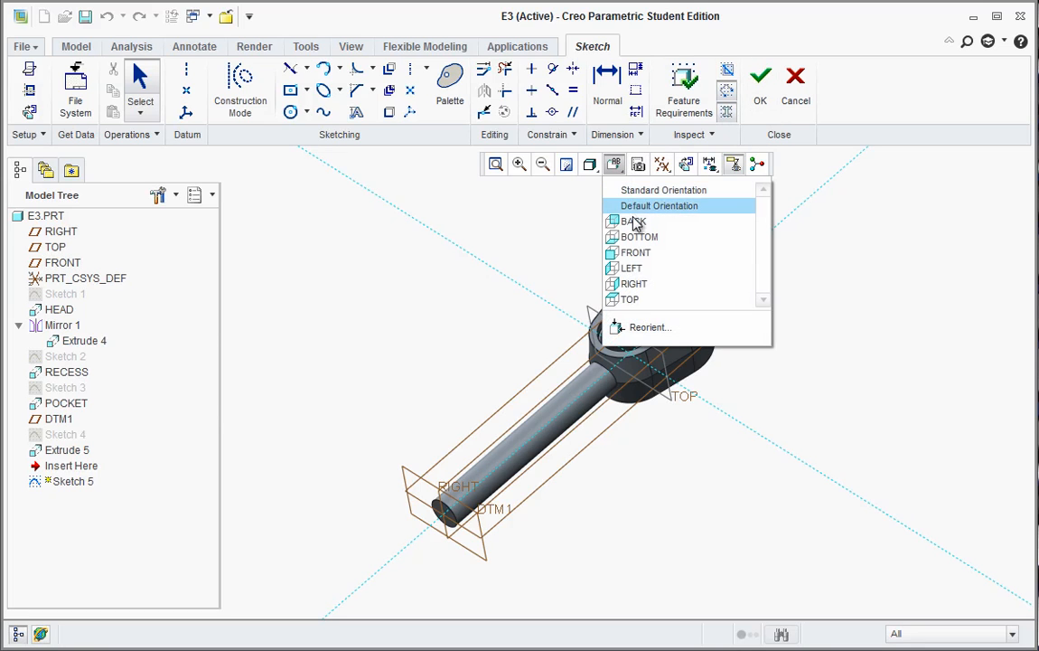
pyautogui.click(637, 253)
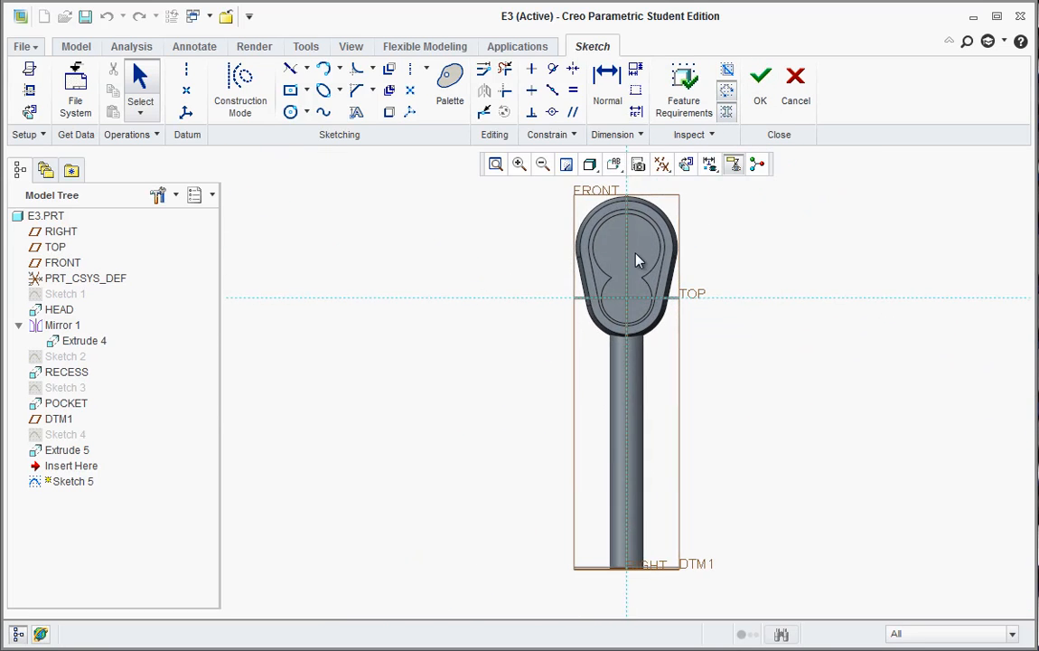
pyautogui.scroll(4, 562, 337)
pyautogui.scroll(-2, 585, 463)
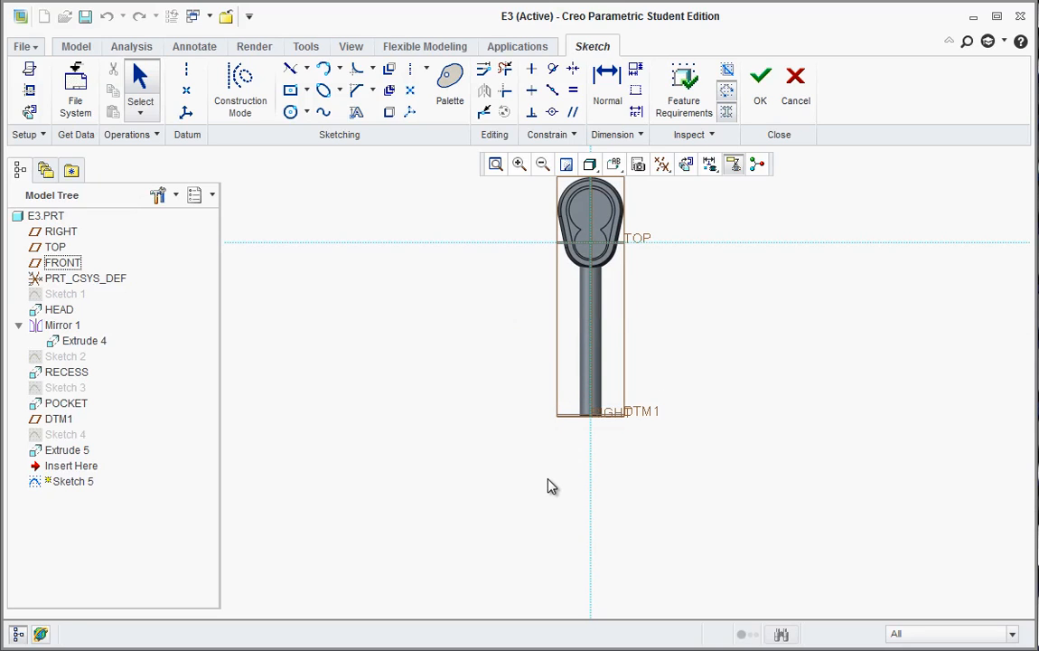
# Step: Sketch a corner rectangle about 0.68 wide and 3.58 tall, clear of the handle and below its lower end
pyautogui.click(306, 92)
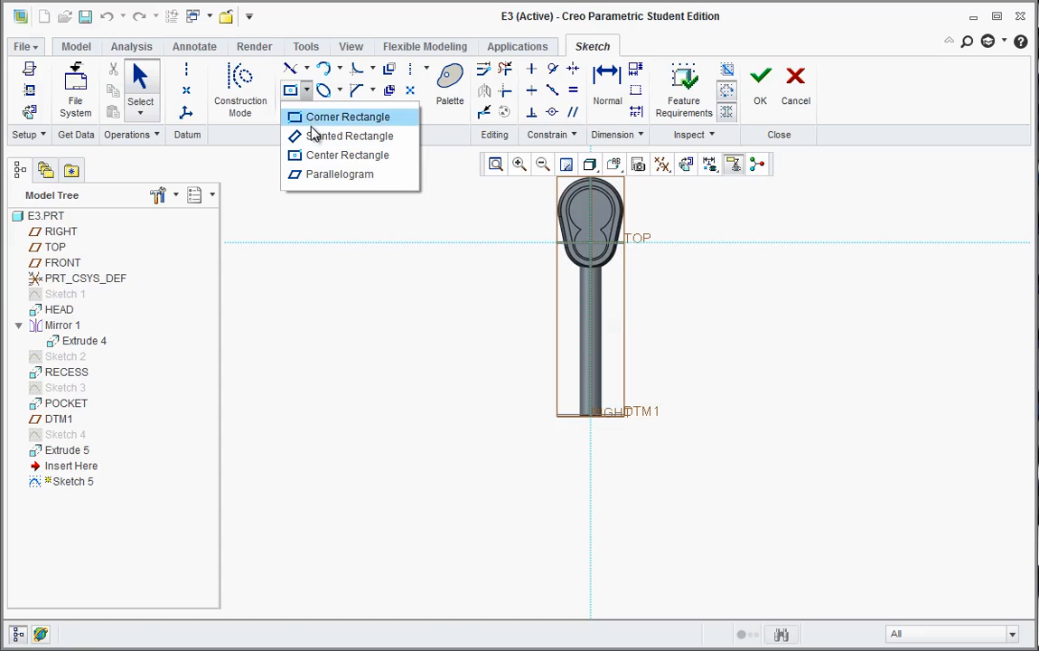
pyautogui.click(304, 117)
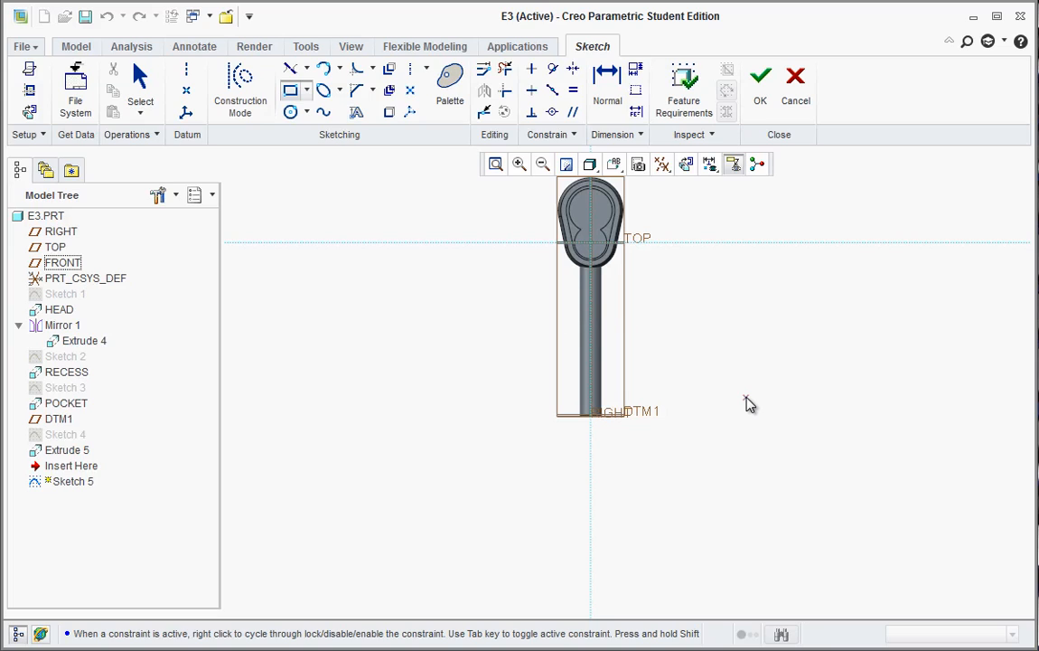
pyautogui.click(745, 401)
pyautogui.click(780, 476)
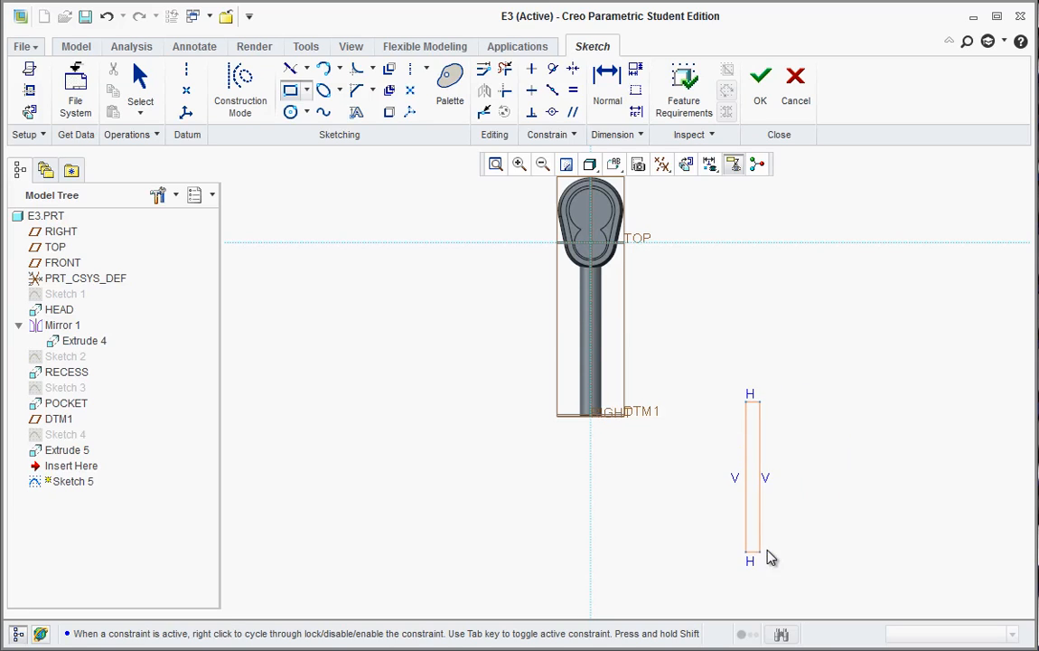
pyautogui.click(775, 558)
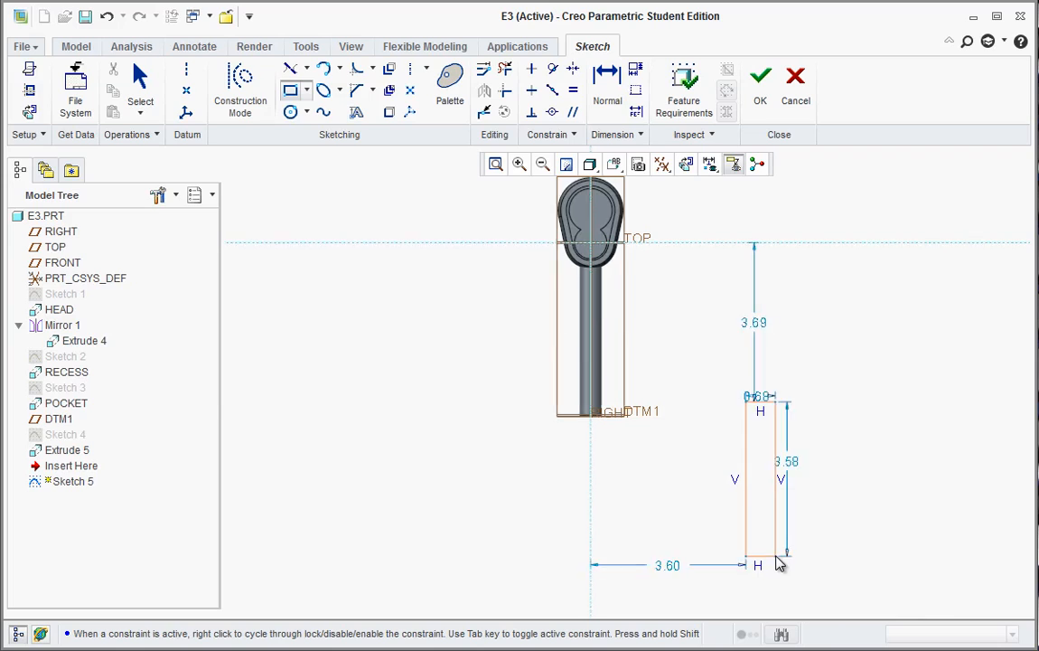
pyautogui.middleClick(813, 412)
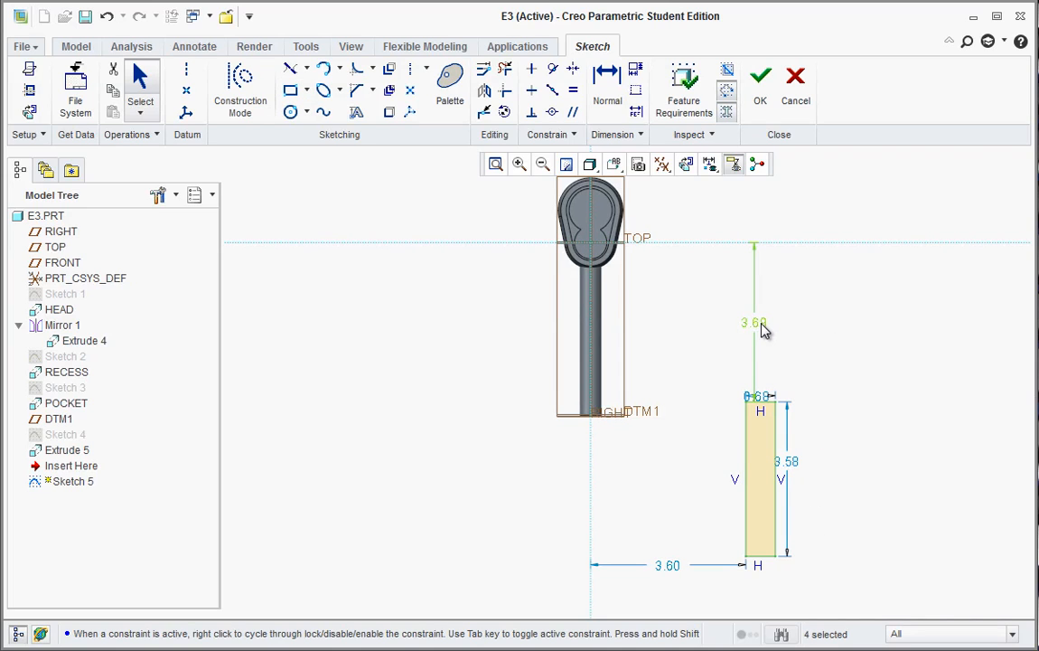
# Step: Set the rectangle's height to 4 and its width to 0.75, placing both dimensions clear of the shape
pyautogui.moveTo(787, 465); pyautogui.dragTo(839, 487)
pyautogui.doubleClick(838, 488)
pyautogui.write('4')
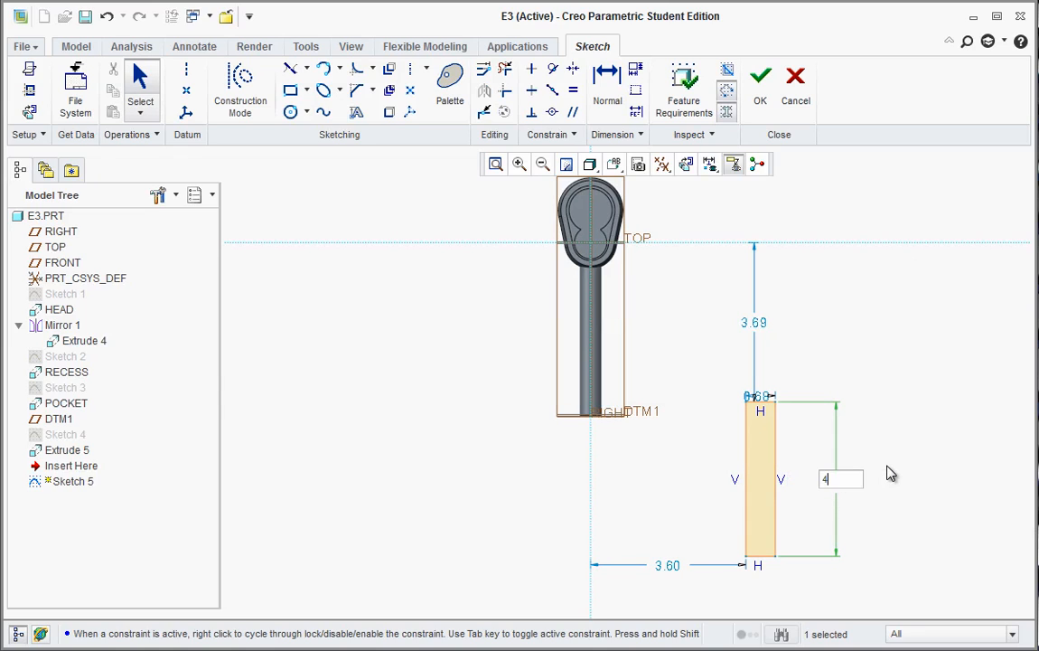
pyautogui.press('Return')
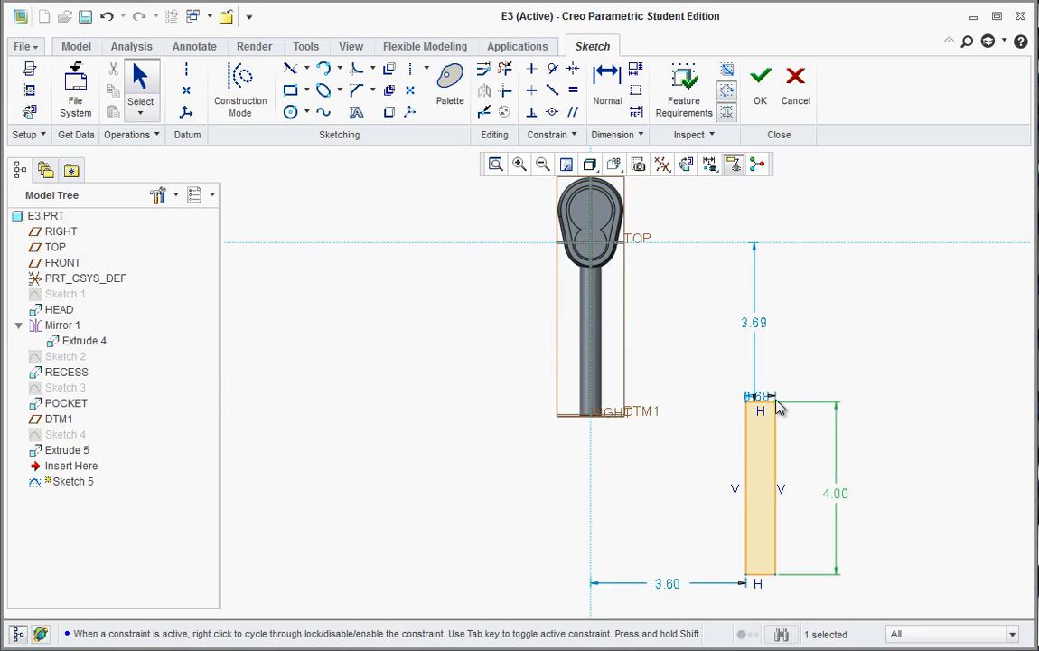
pyautogui.moveTo(766, 397); pyautogui.dragTo(838, 378)
pyautogui.doubleClick(836, 375)
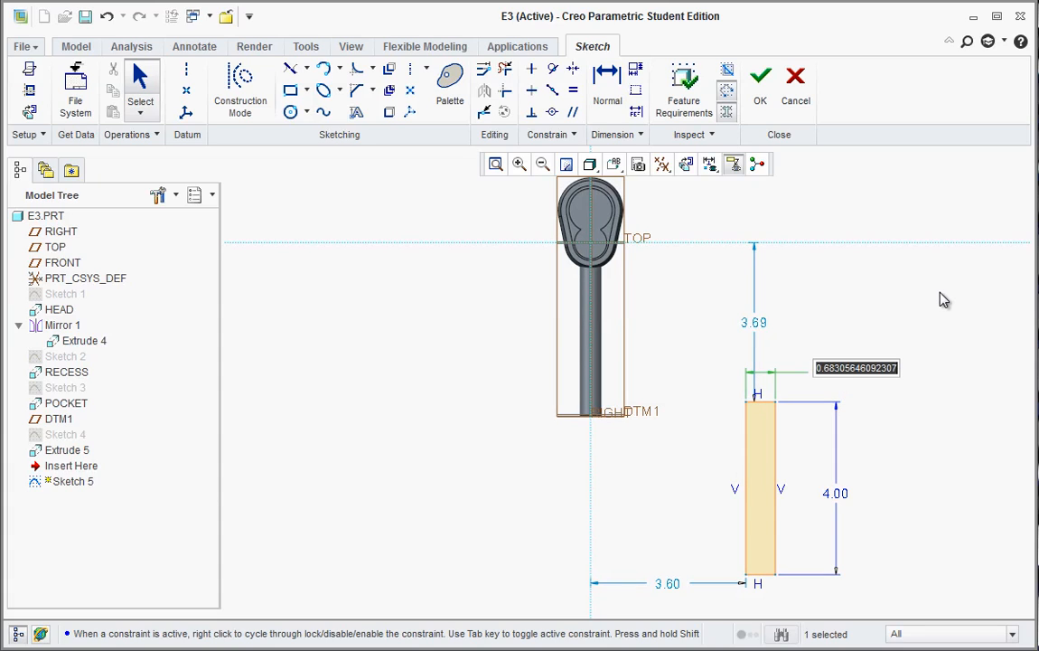
pyautogui.write('.')
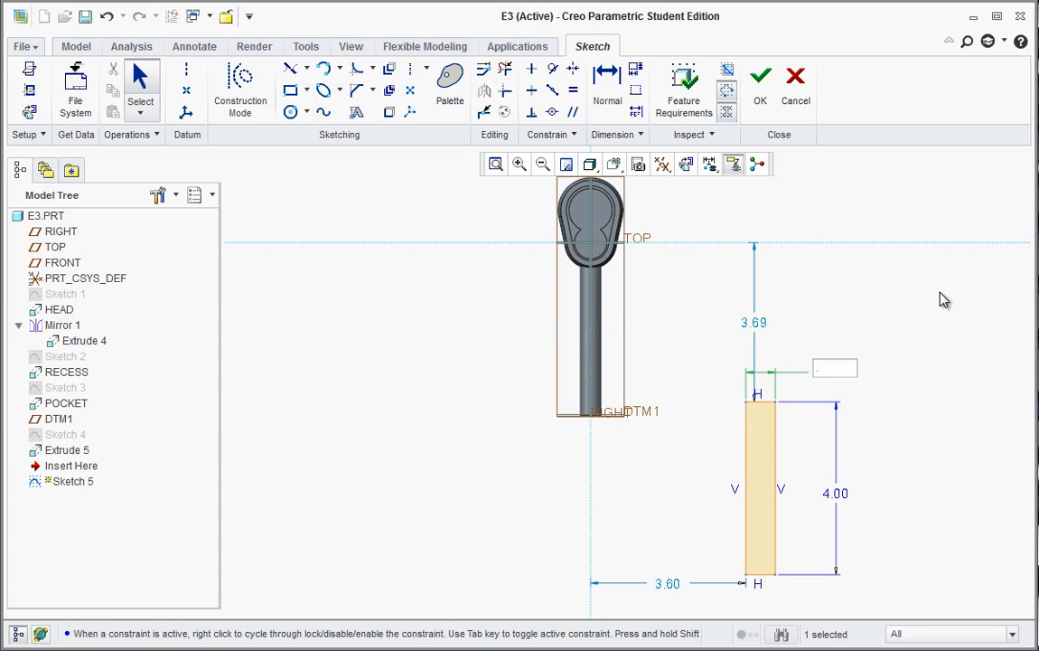
pyautogui.write('75')
pyautogui.press('Return')
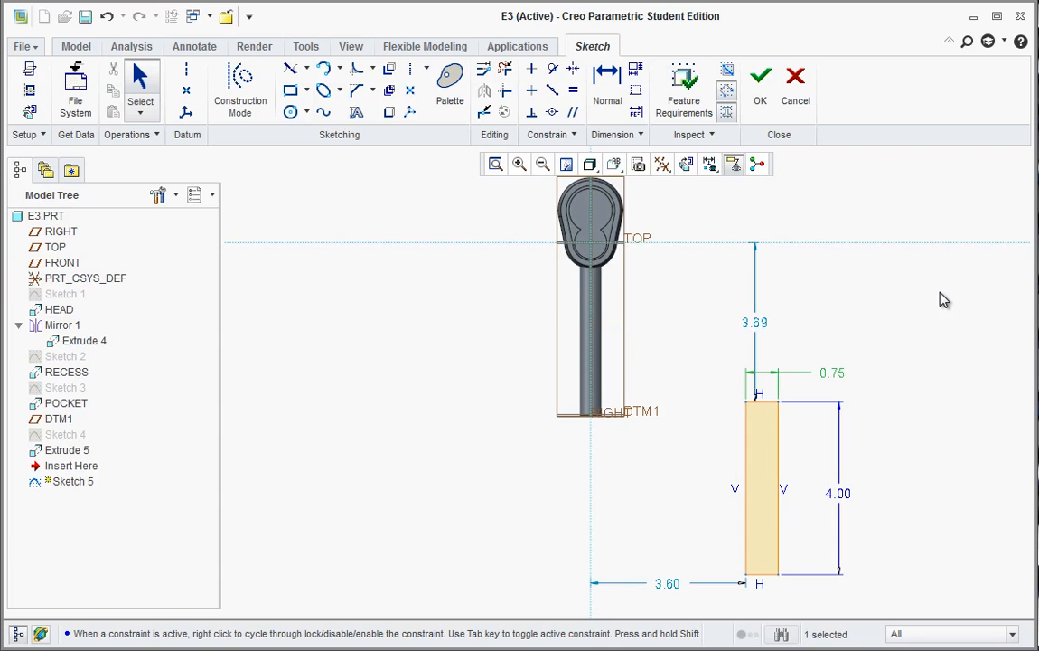
# Step: Check the rectangle dimensions under step 16 of the exercise PDF, and set the sketched rectangle's width to 1
pyautogui.hotkey('alt', 'Tab')
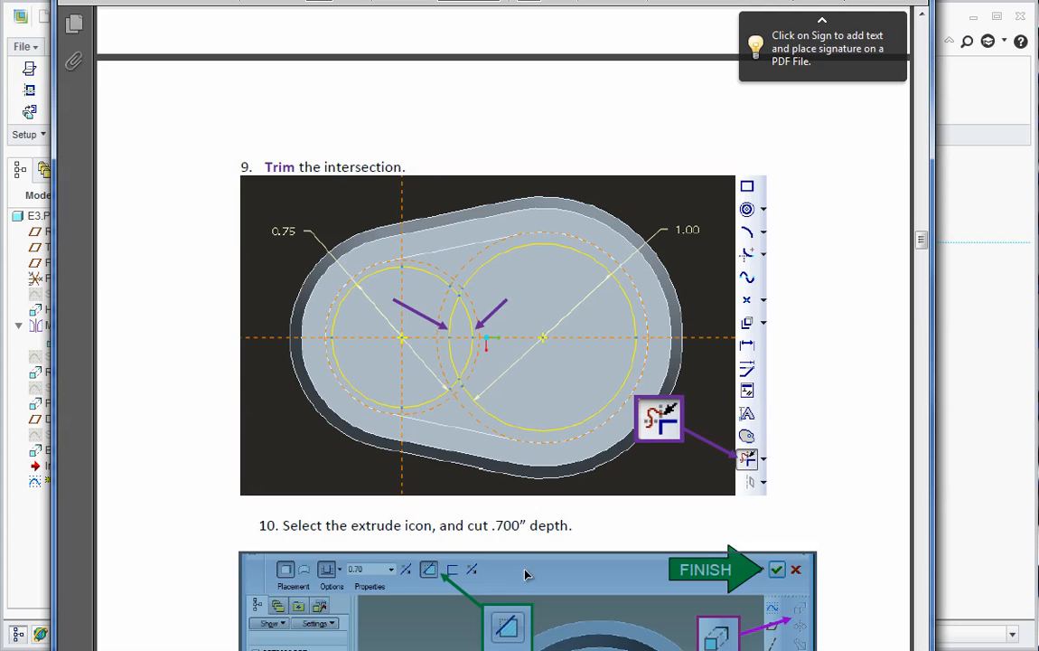
pyautogui.scroll(-12, 580, 412)
pyautogui.scroll(-15, 576, 409)
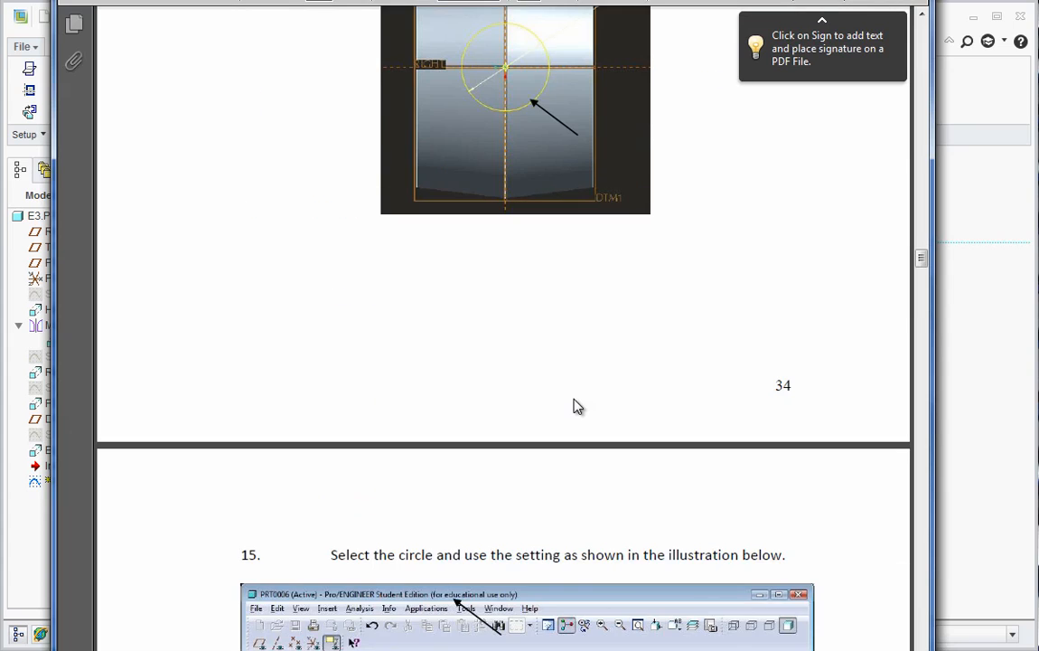
pyautogui.scroll(-15, 576, 408)
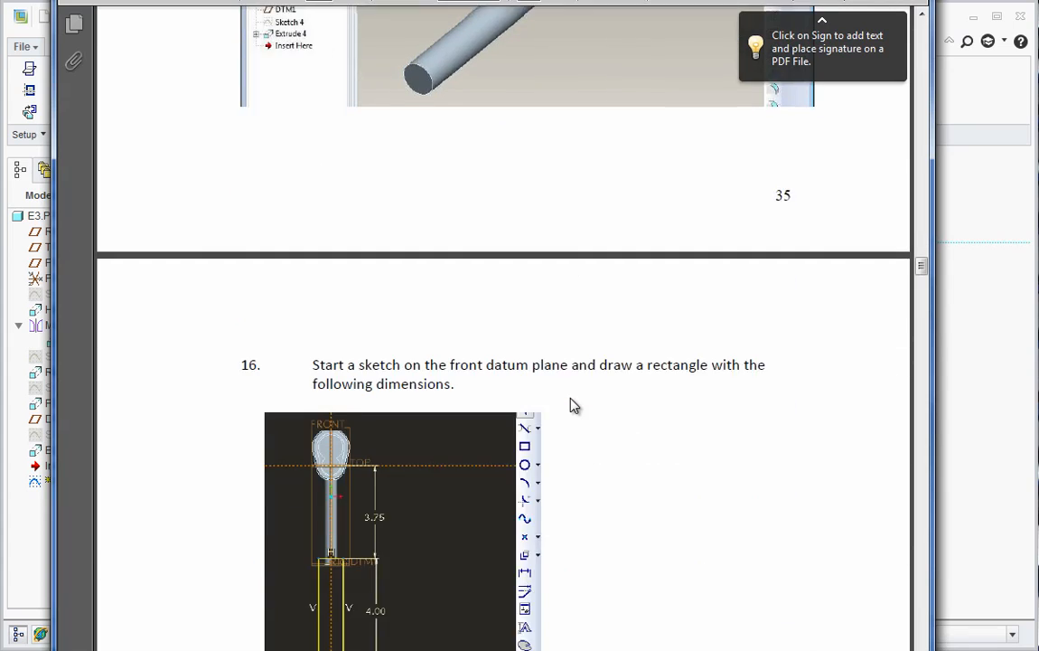
pyautogui.scroll(-3, 571, 400)
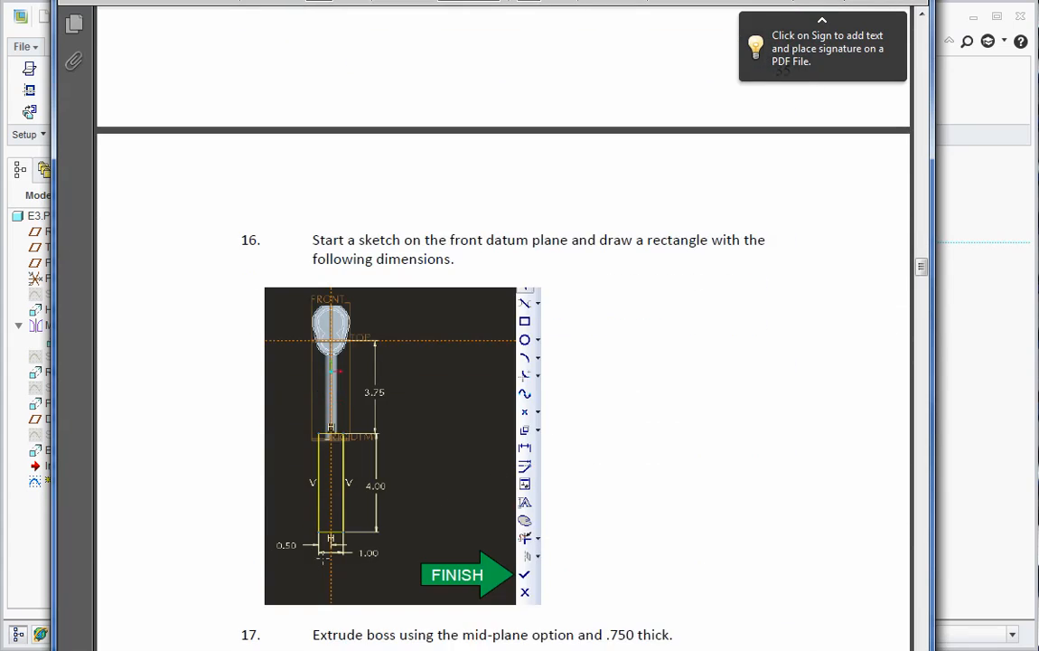
pyautogui.click(940, 420)
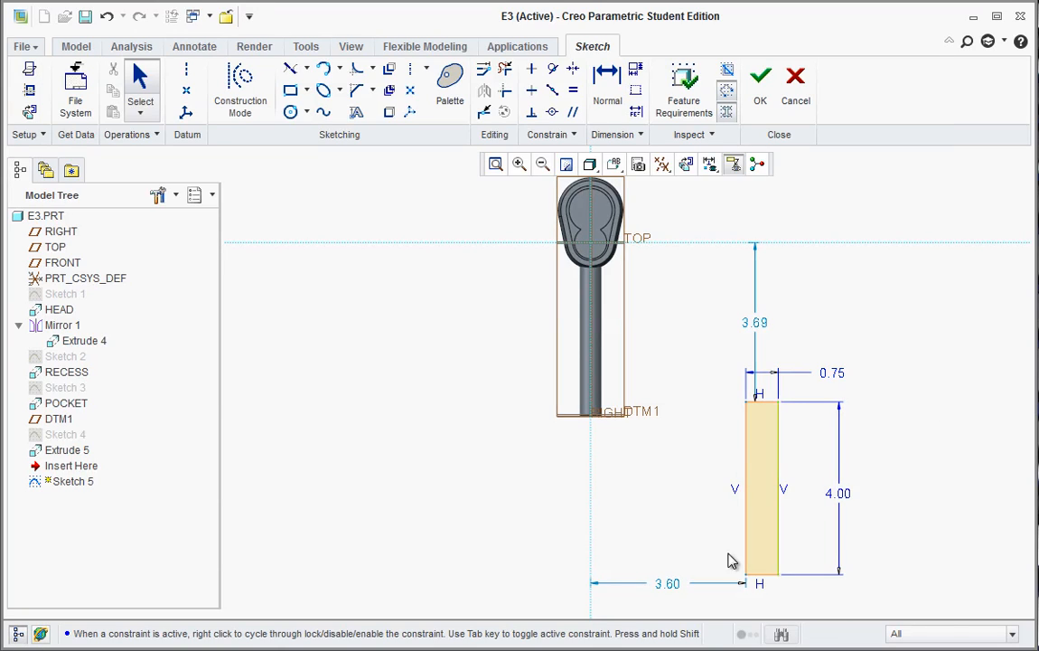
pyautogui.doubleClick(830, 373)
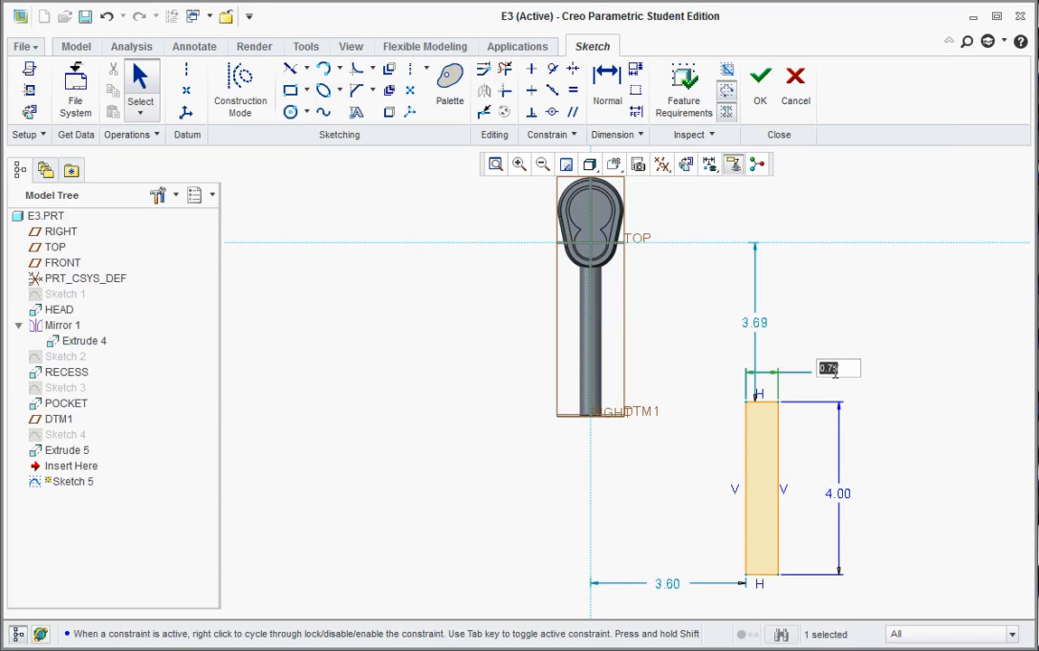
pyautogui.write('1')
pyautogui.press('Return')
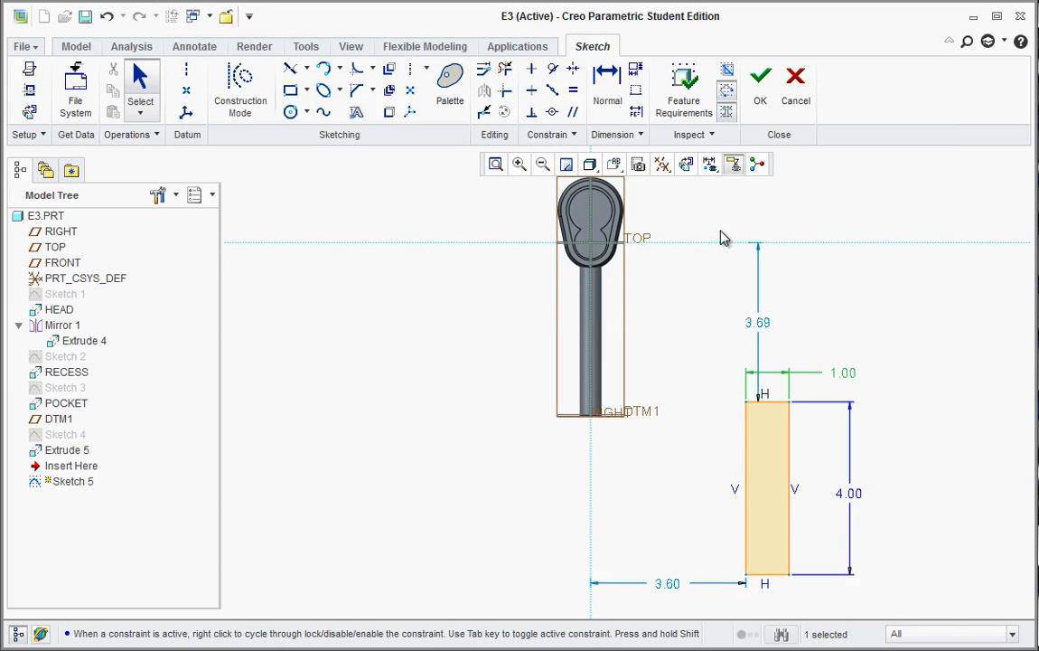
# Step: Draw a vertical construction line about 3.05 long upward from the midpoint of the rectangle's upper edge
pyautogui.click(231, 99)
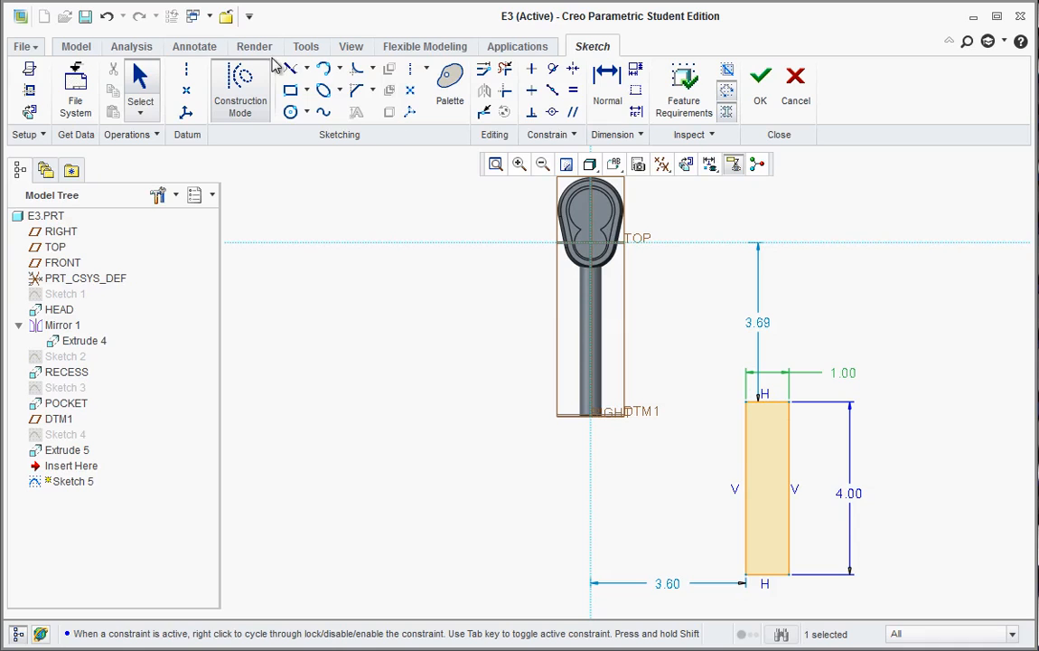
pyautogui.click(306, 69)
pyautogui.click(298, 94)
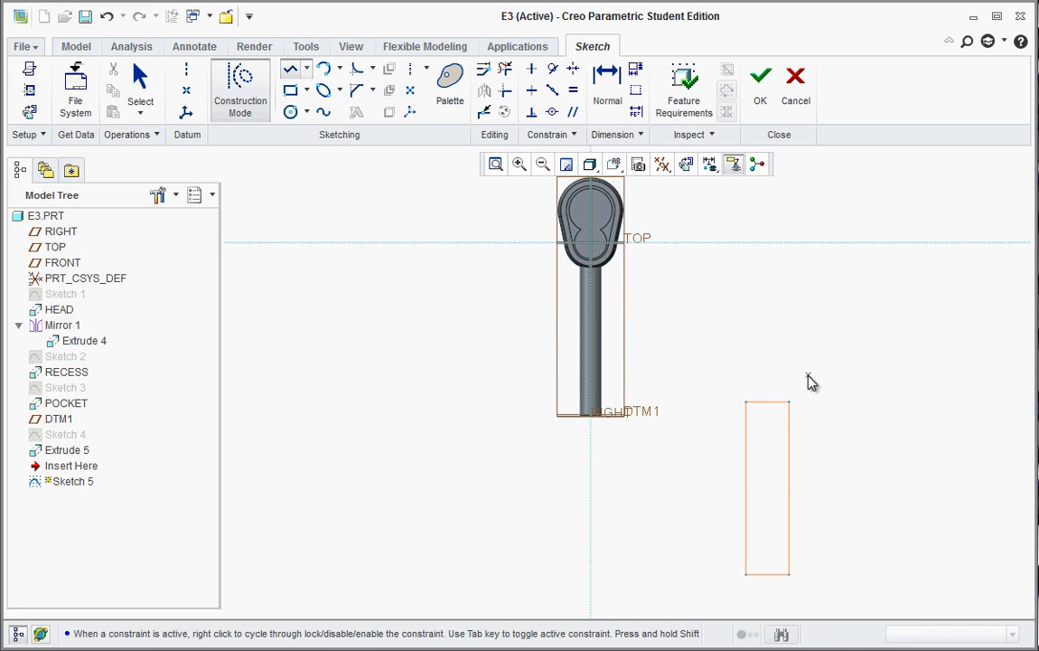
pyautogui.scroll(1, 811, 381)
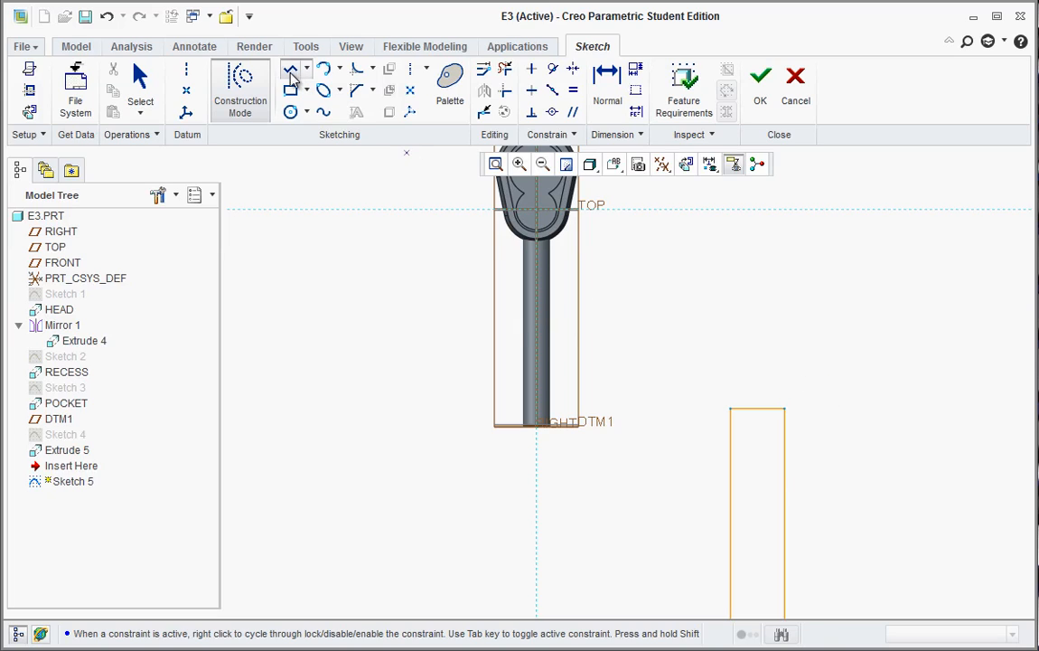
pyautogui.click(757, 410)
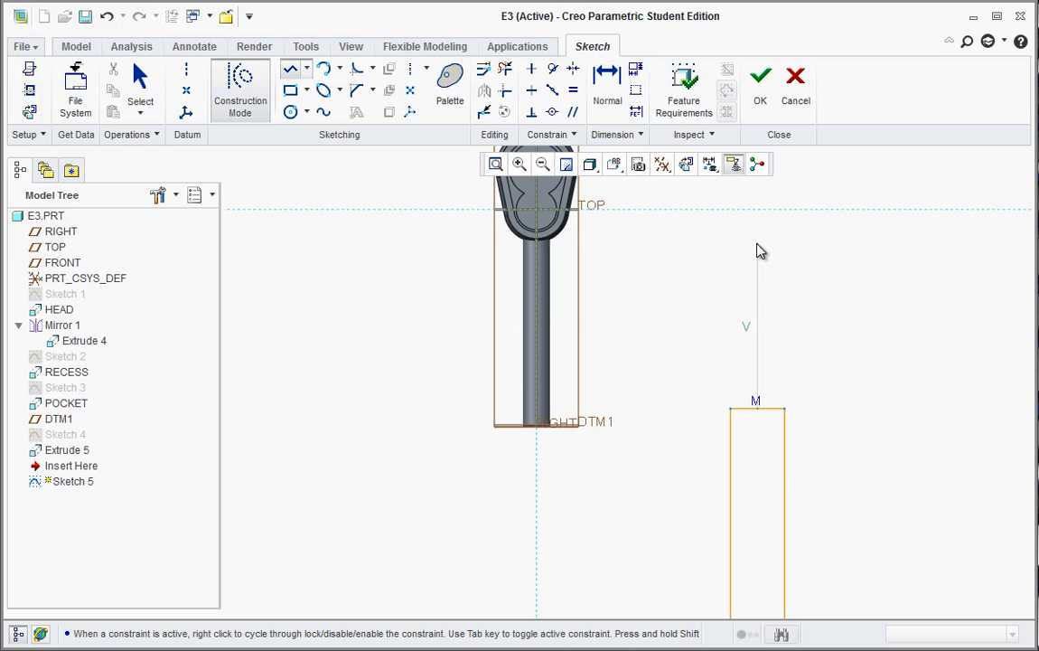
pyautogui.click(757, 244)
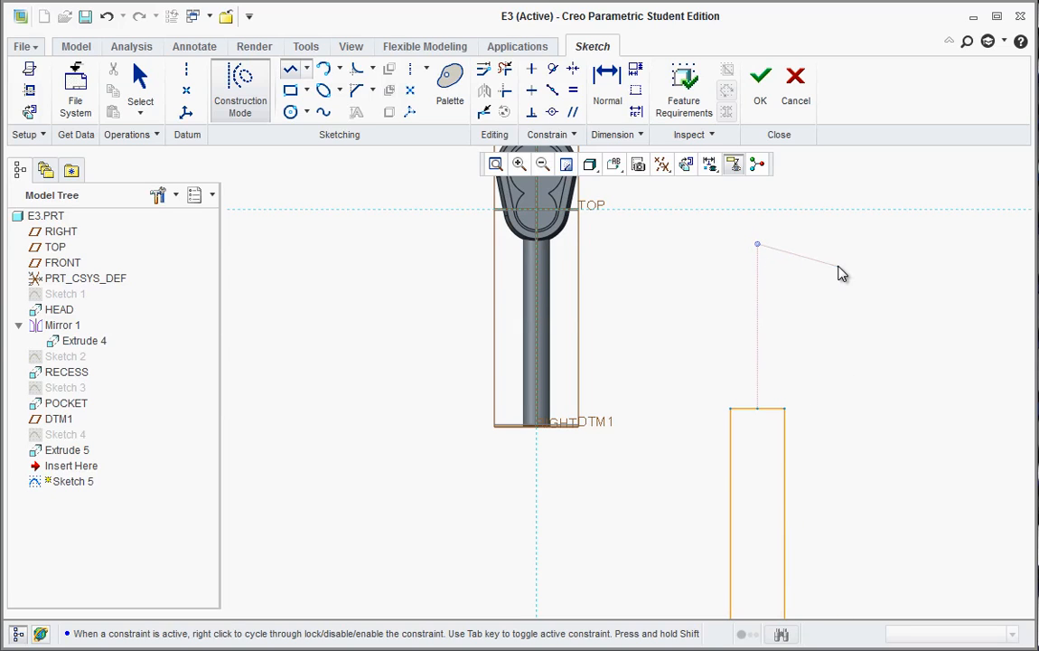
pyautogui.middleClick(839, 298)
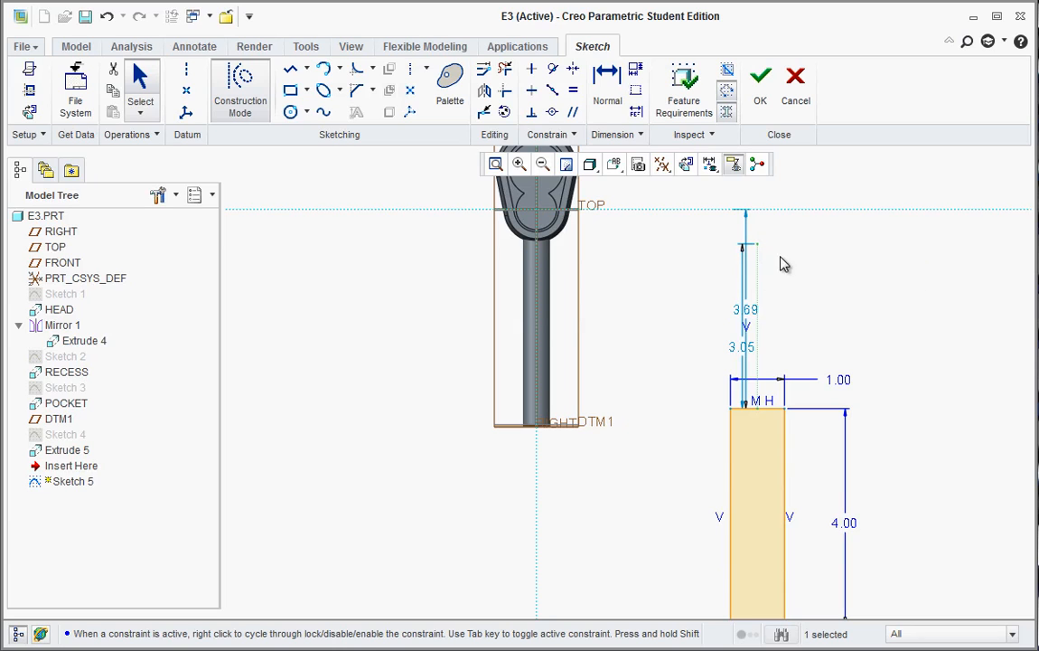
# Step: Stretch the rectangle's left edge across the handle's centreline and set its distance from the vertical reference to 0.5
pyautogui.moveTo(747, 247)
pyautogui.mouseDown()
pyautogui.moveTo(813, 233)
pyautogui.moveTo(770, 251)
pyautogui.moveTo(663, 248)
pyautogui.moveTo(515, 225)
pyautogui.moveTo(547, 216)
pyautogui.moveTo(536, 212)
pyautogui.moveTo(536, 236)
pyautogui.moveTo(538, 217)
pyautogui.moveTo(578, 239)
pyautogui.moveTo(643, 248)
pyautogui.moveTo(558, 220)
pyautogui.moveTo(765, 259)
pyautogui.mouseUp()
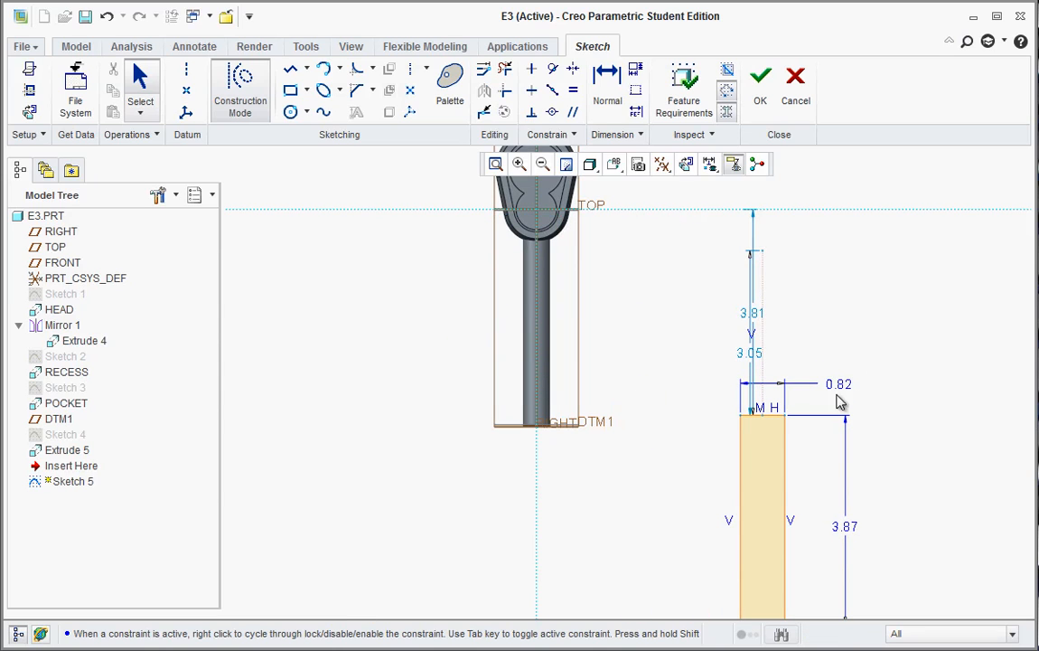
pyautogui.moveTo(747, 429); pyautogui.dragTo(356, 424)
pyautogui.scroll(5, 682, 371)
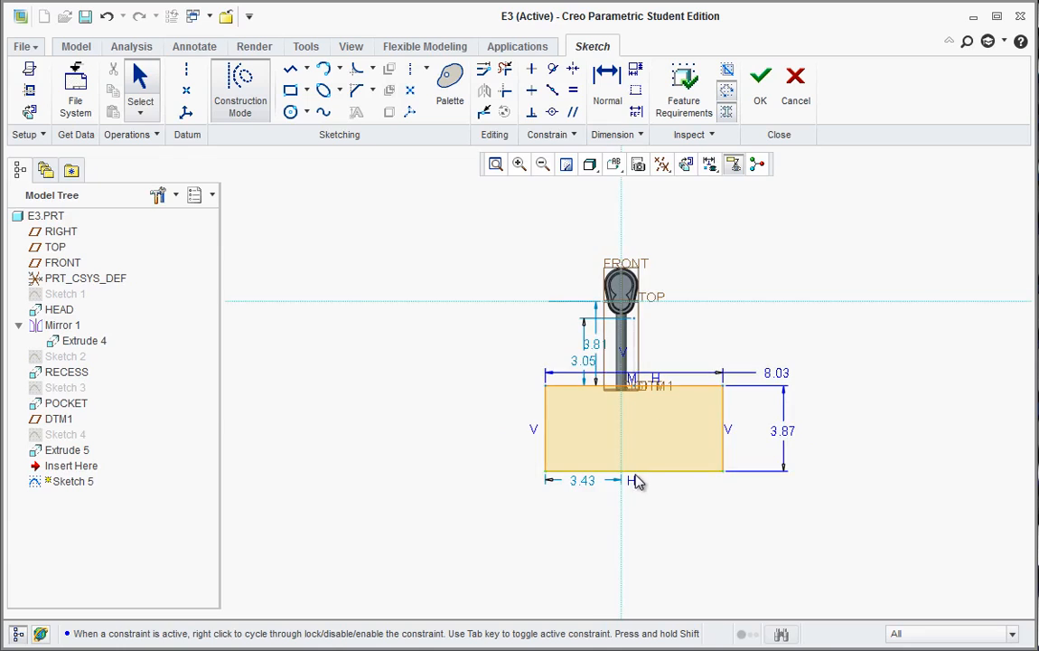
pyautogui.scroll(-3, 635, 481)
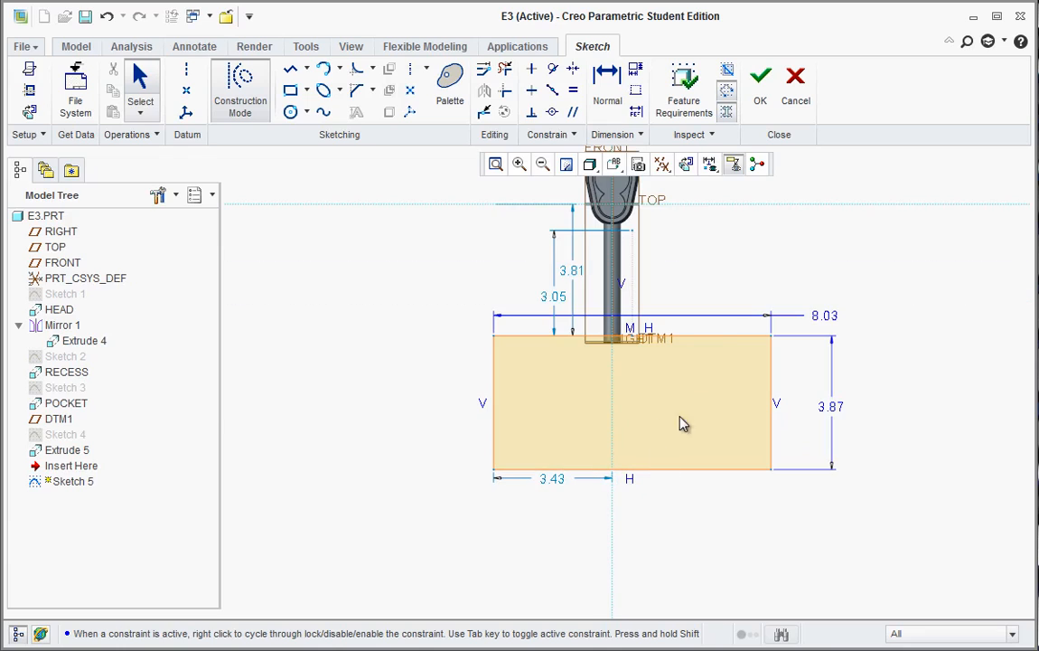
pyautogui.doubleClick(552, 480)
pyautogui.press('BackSpace')
pyautogui.write('.5')
pyautogui.press('Return')
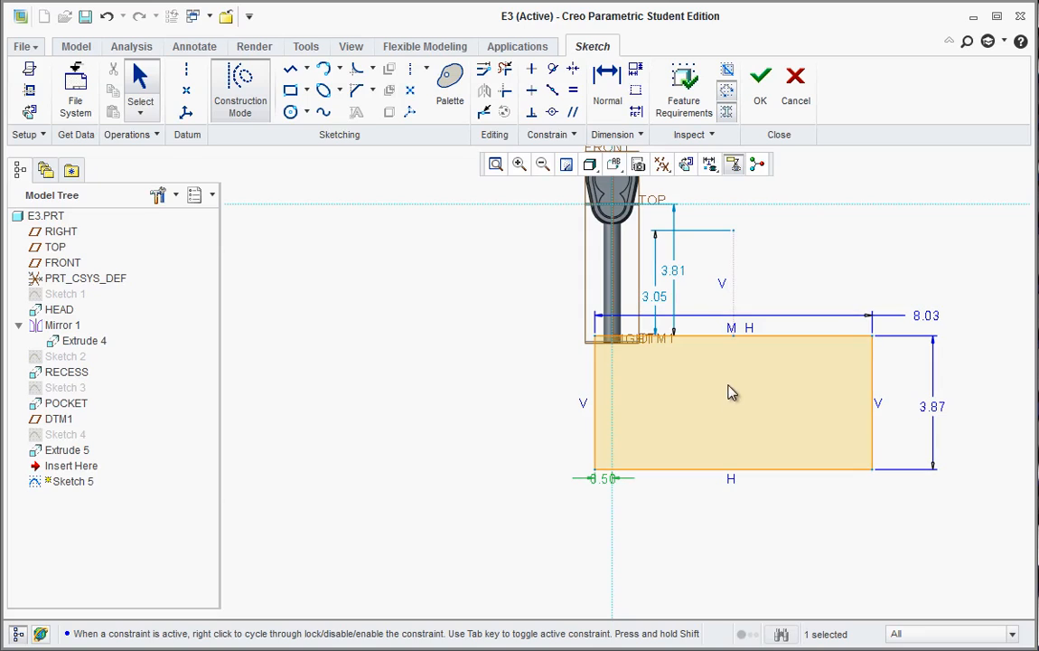
# Step: Set the rectangle's width to 1 and its height to 4
pyautogui.doubleClick(928, 315)
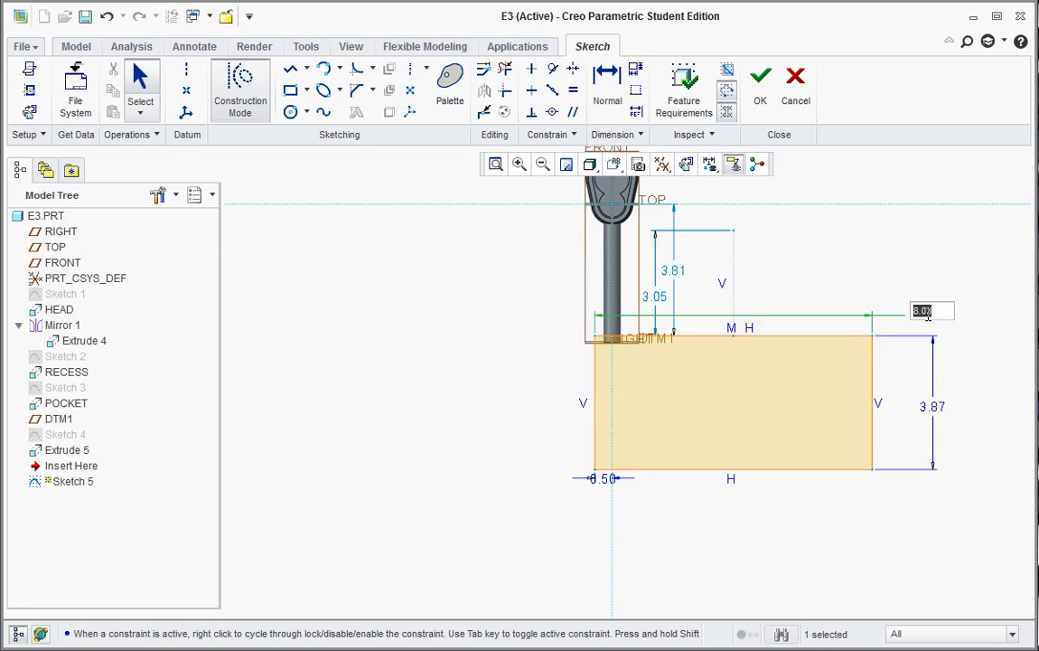
pyautogui.write('1')
pyautogui.press('Return')
pyautogui.doubleClick(687, 409)
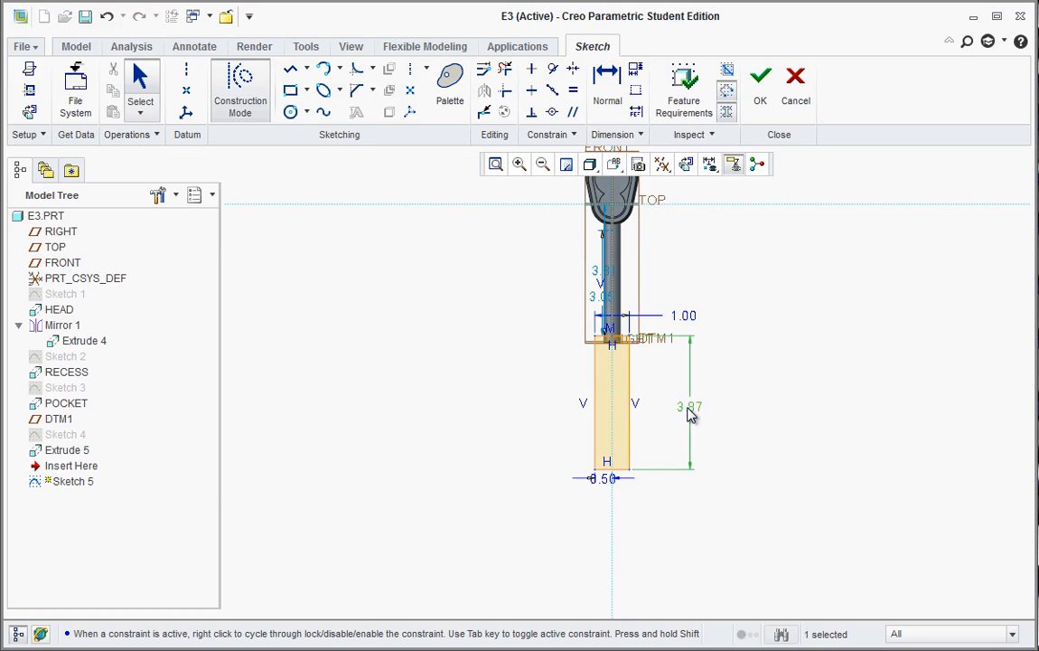
pyautogui.write('4')
pyautogui.press('Return')
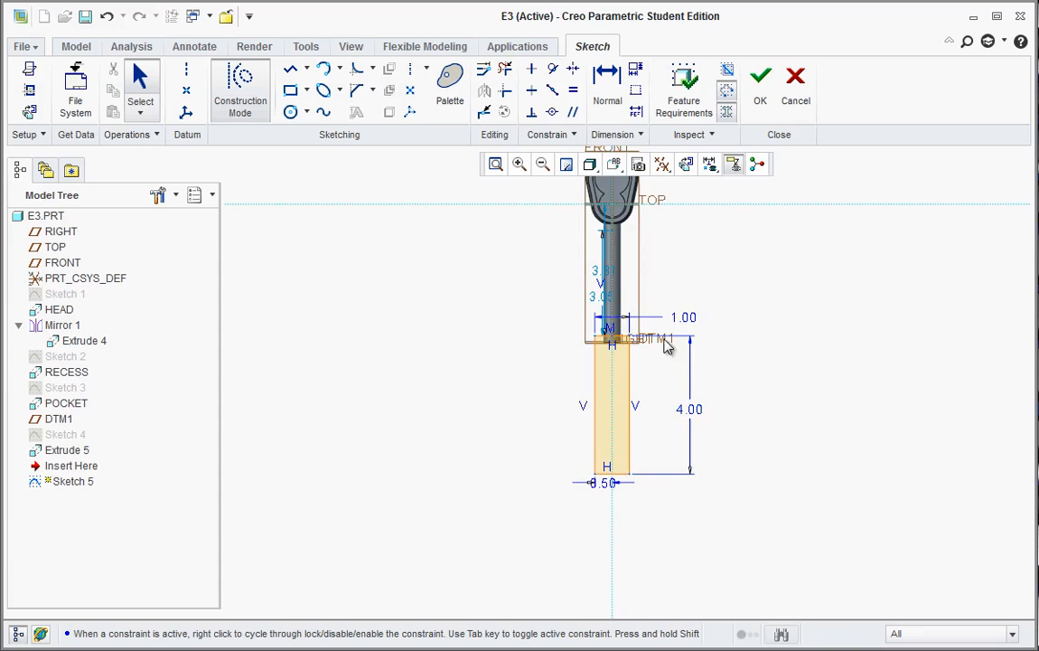
# Step: Move the 0.50 offset dimension clear of the rectangle's lower end
pyautogui.scroll(-4, 667, 344)
pyautogui.scroll(3, 594, 319)
pyautogui.scroll(2, 623, 254)
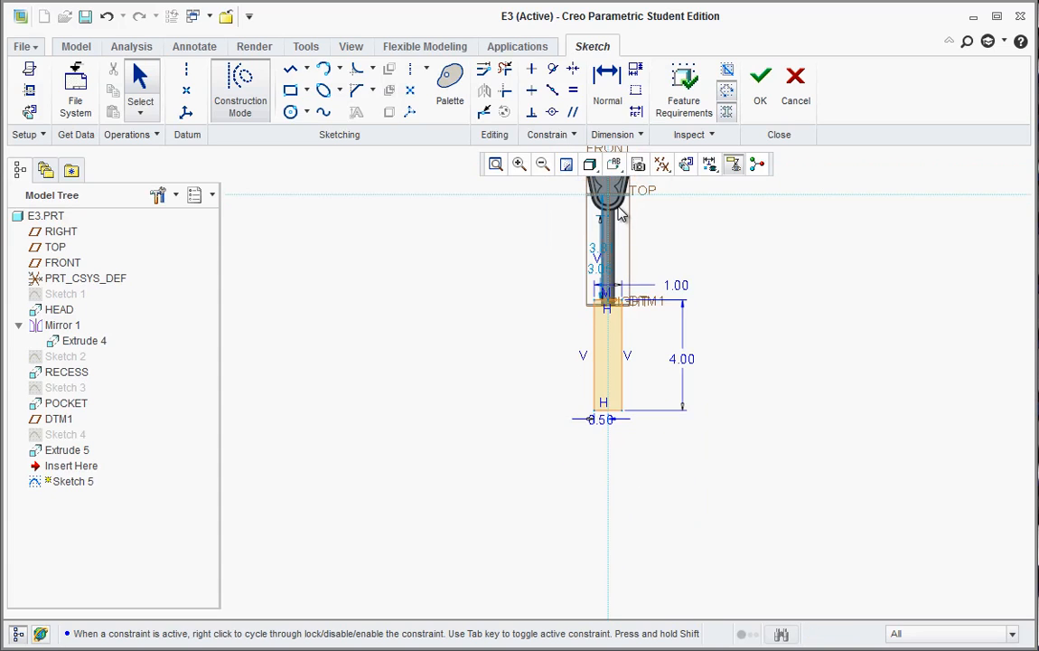
pyautogui.scroll(-2, 607, 228)
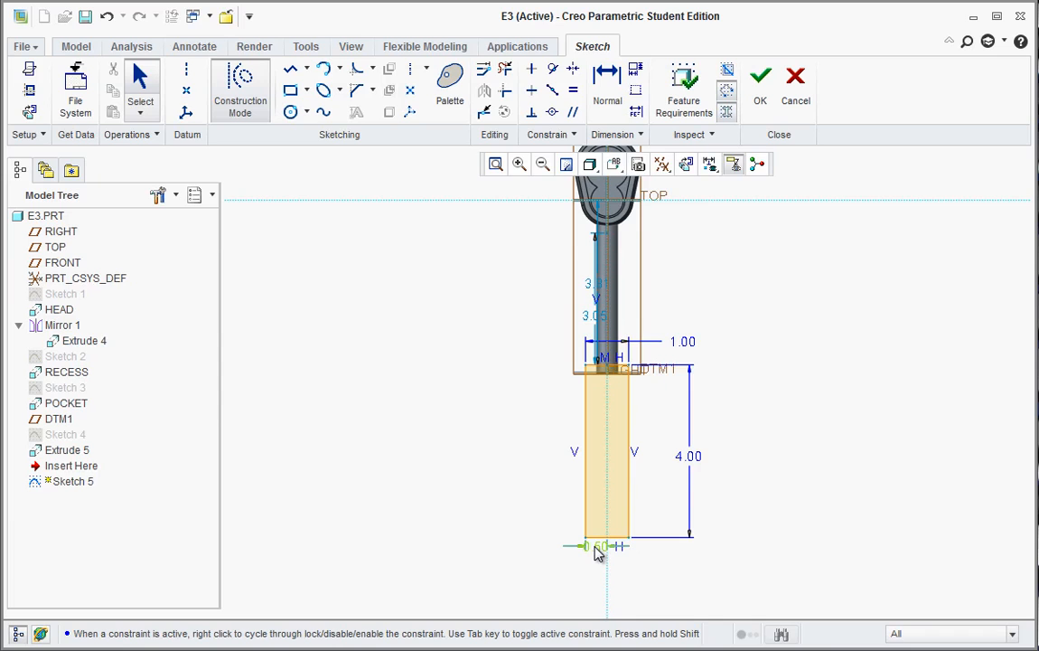
pyautogui.moveTo(640, 413)
pyautogui.mouseDown(button='middle')
pyautogui.moveTo(621, 360)
pyautogui.moveTo(586, 376)
pyautogui.moveTo(549, 508)
pyautogui.mouseUp(button='middle')
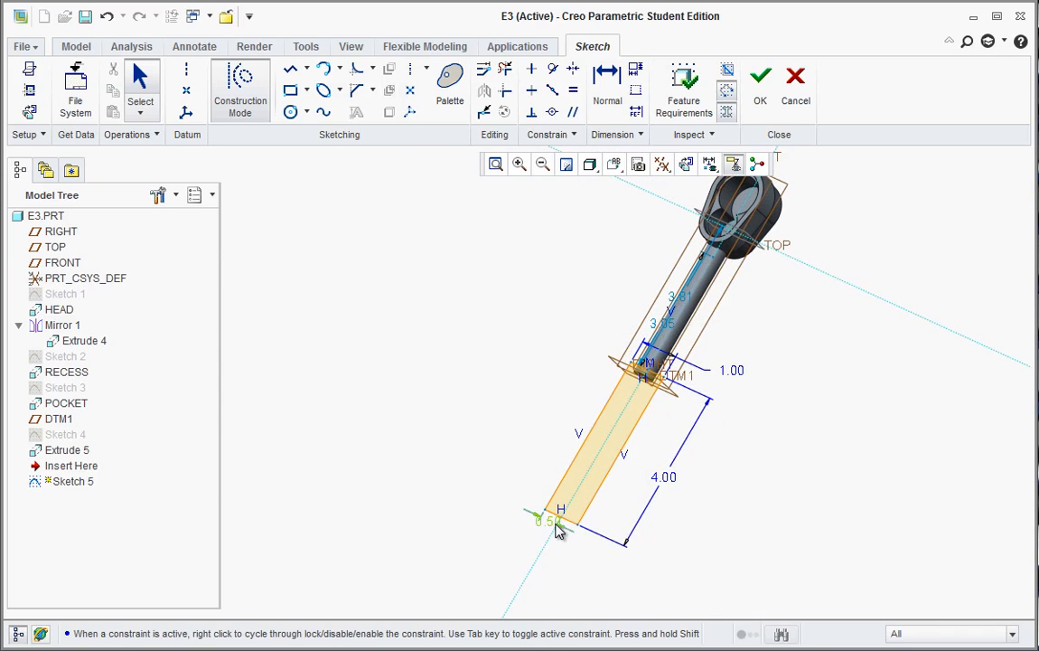
pyautogui.moveTo(557, 531); pyautogui.dragTo(492, 480)
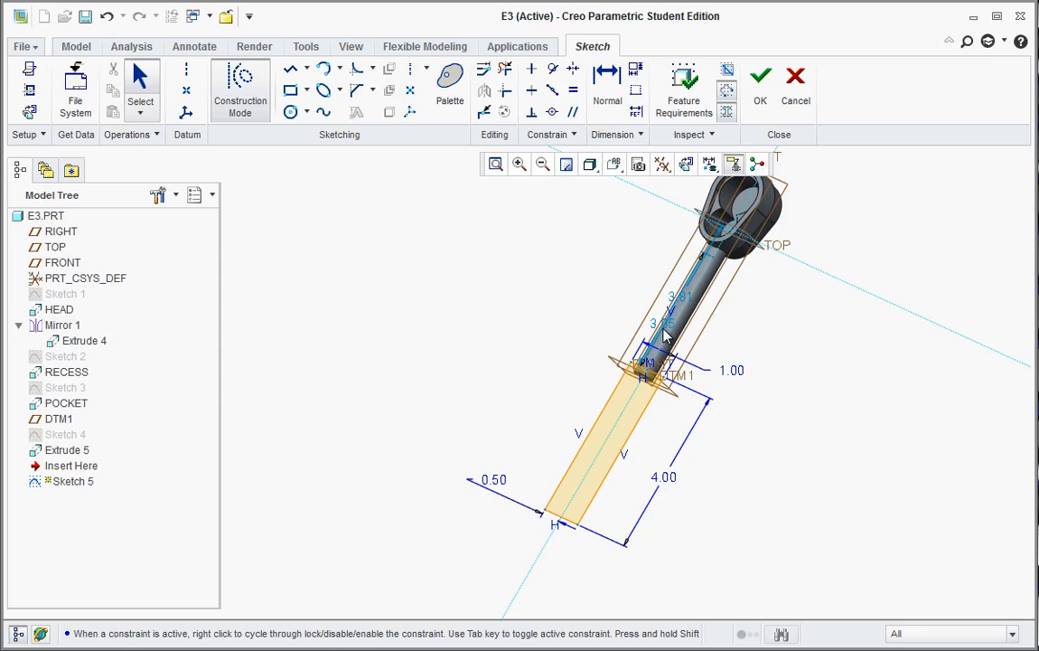
pyautogui.moveTo(665, 336); pyautogui.dragTo(653, 312, button='middle')
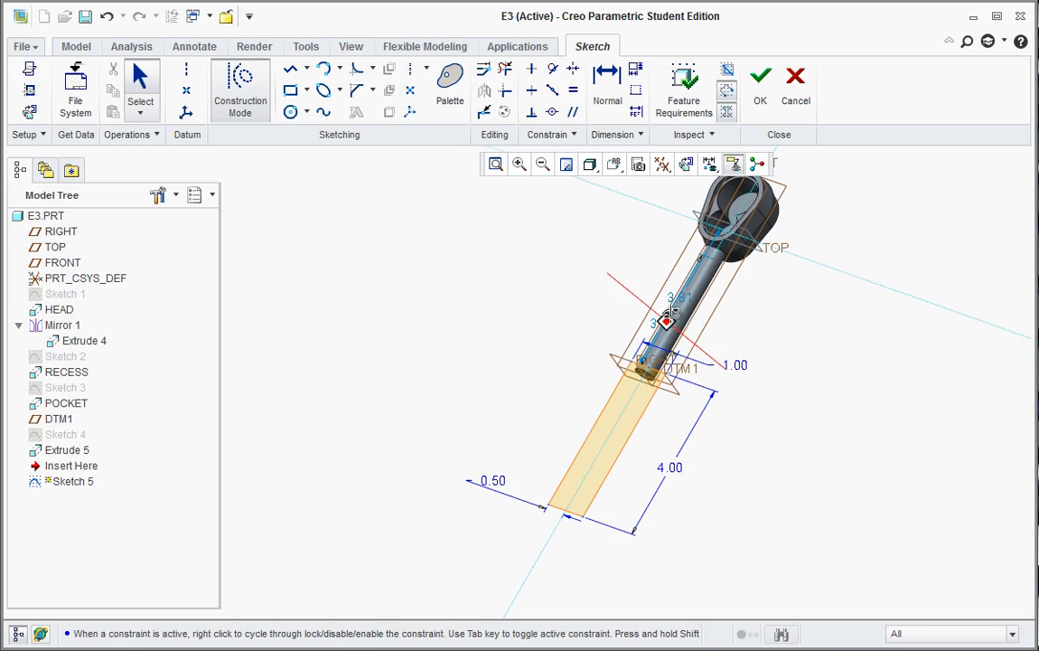
# Step: Finish the grip sketch and start extruding it, check step 17 in the PDF, and set a blind depth of 0.375
pyautogui.click(761, 86)
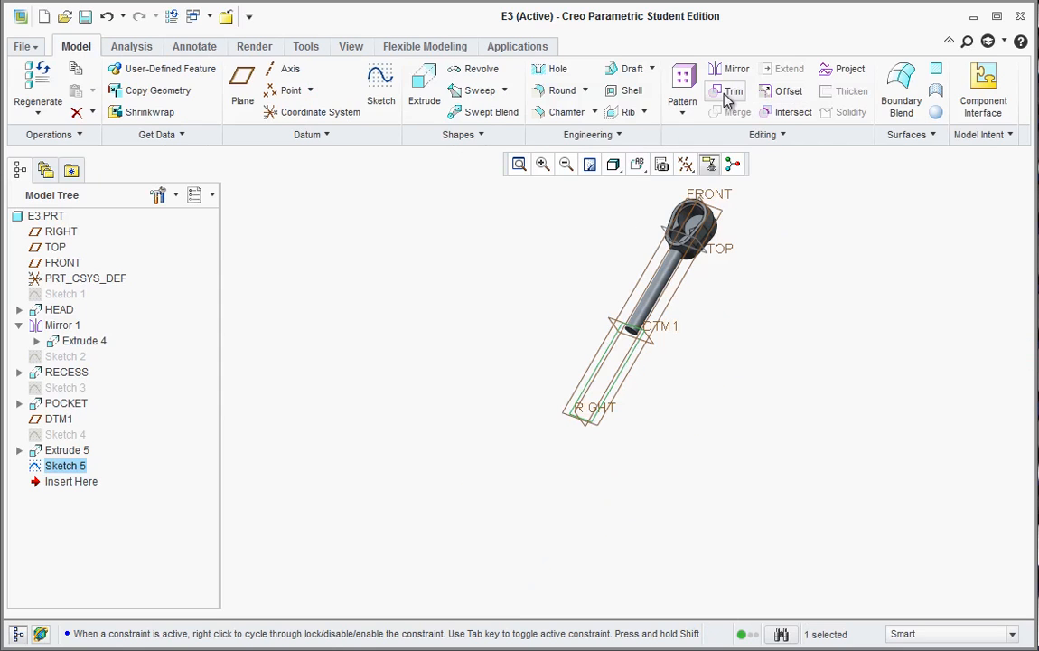
pyautogui.click(423, 94)
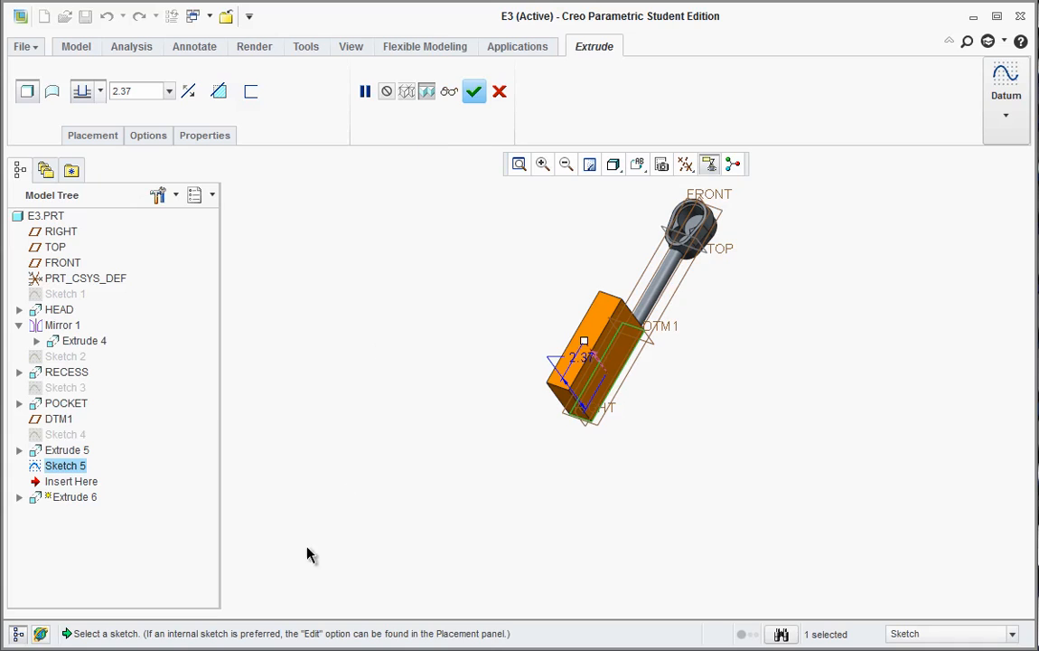
pyautogui.hotkey('alt', 'Tab')
pyautogui.scroll(-5, 501, 344)
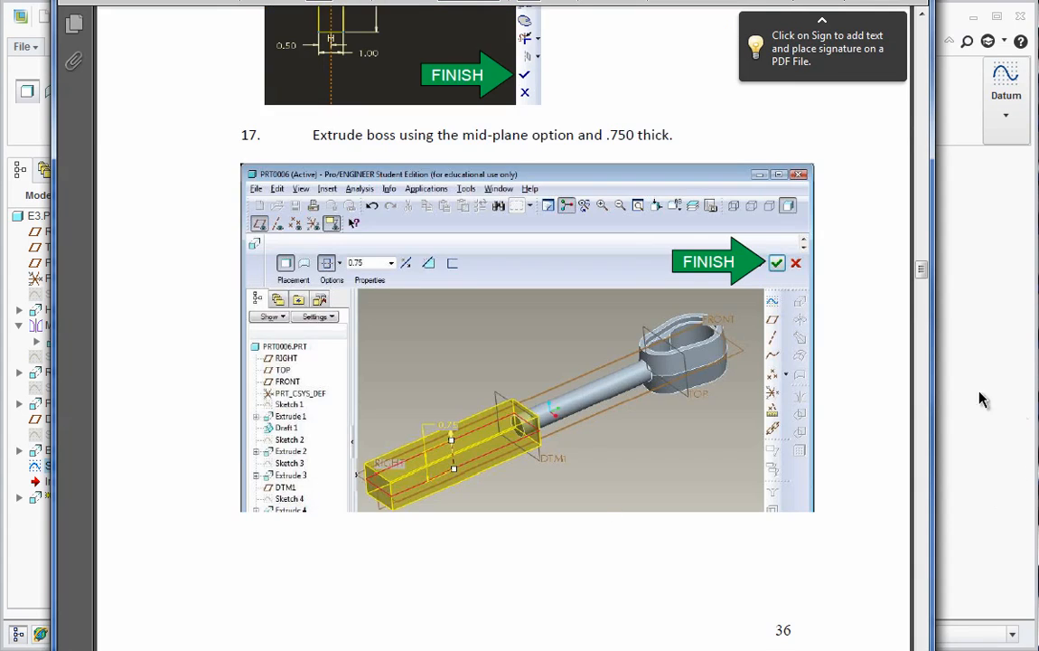
pyautogui.hotkey('alt', 'Tab')
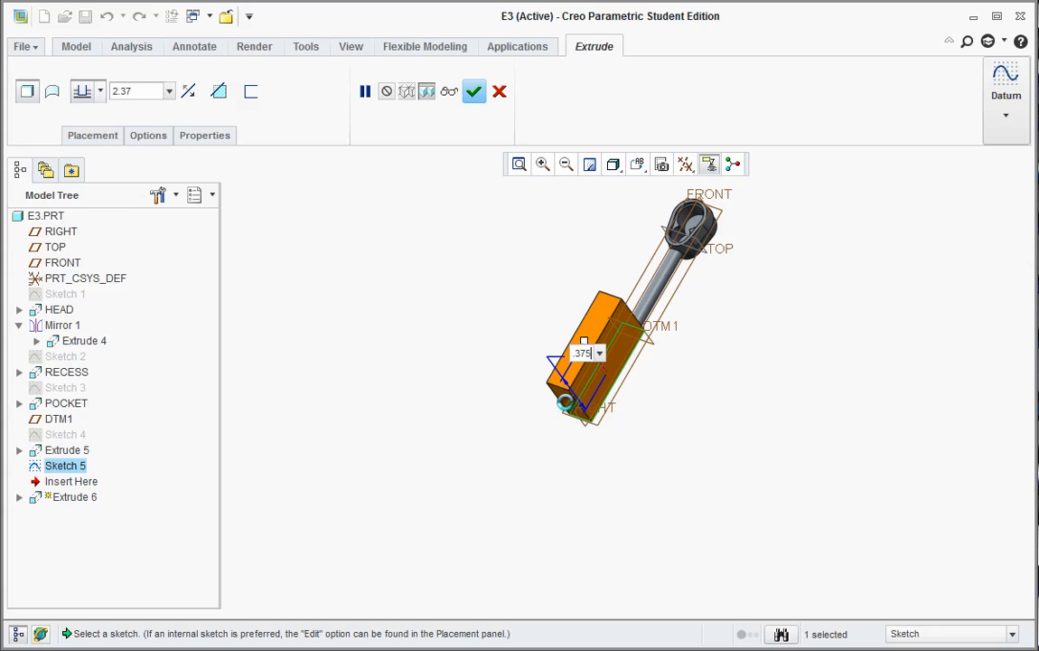
pyautogui.press('Return')
pyautogui.scroll(3, 615, 388)
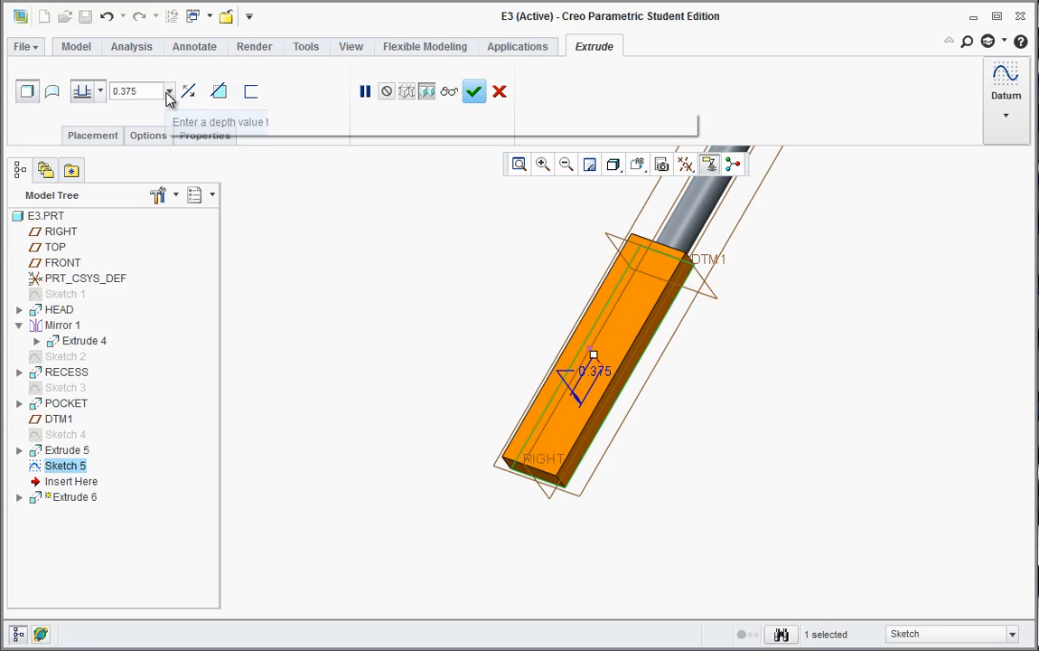
# Step: Add a 7-degree taper to the grip extrusion and complete the feature
pyautogui.click(149, 136)
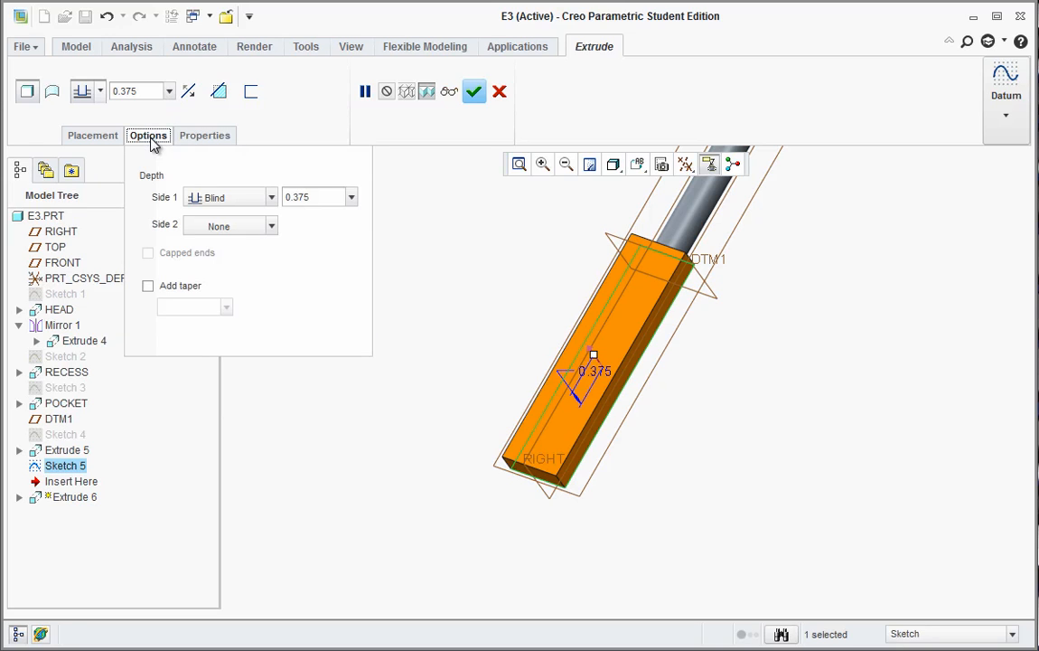
pyautogui.click(148, 287)
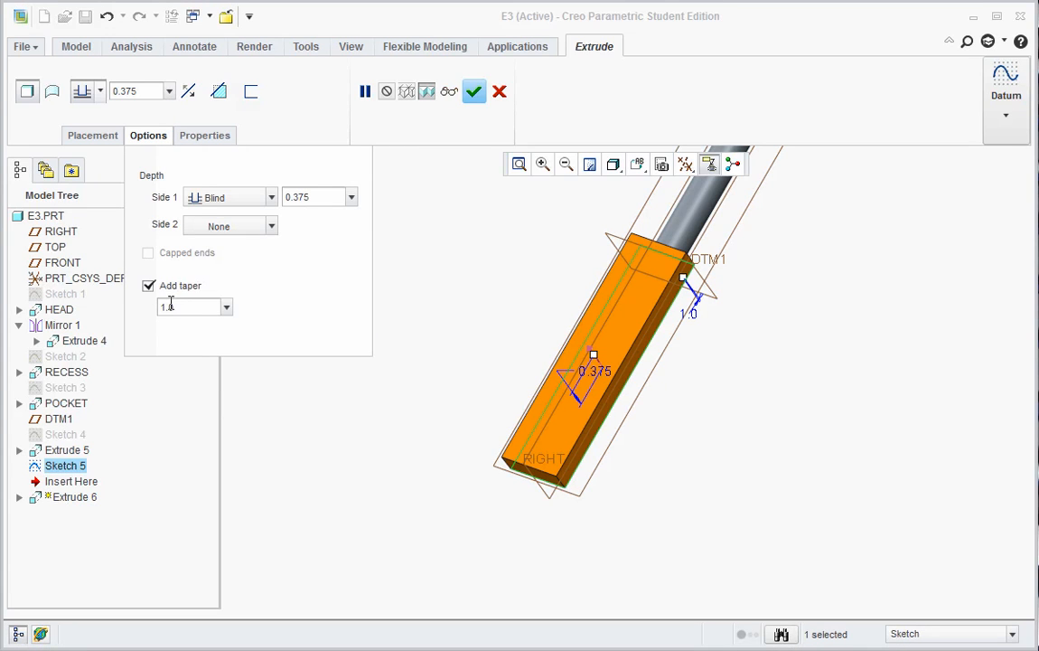
pyautogui.write('-')
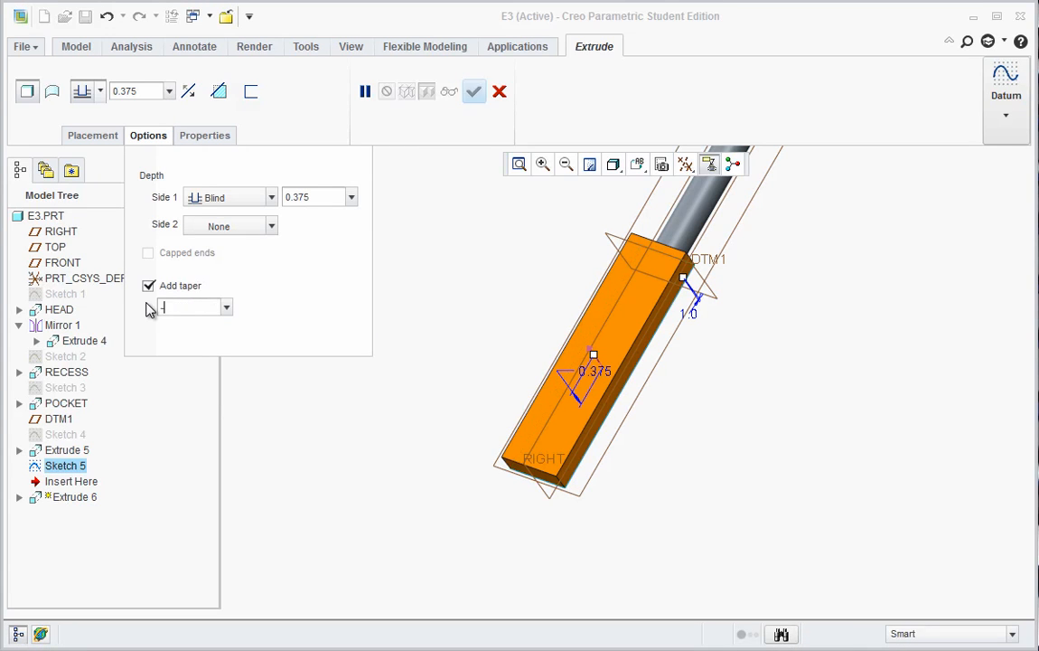
pyautogui.write('7')
pyautogui.press('Return')
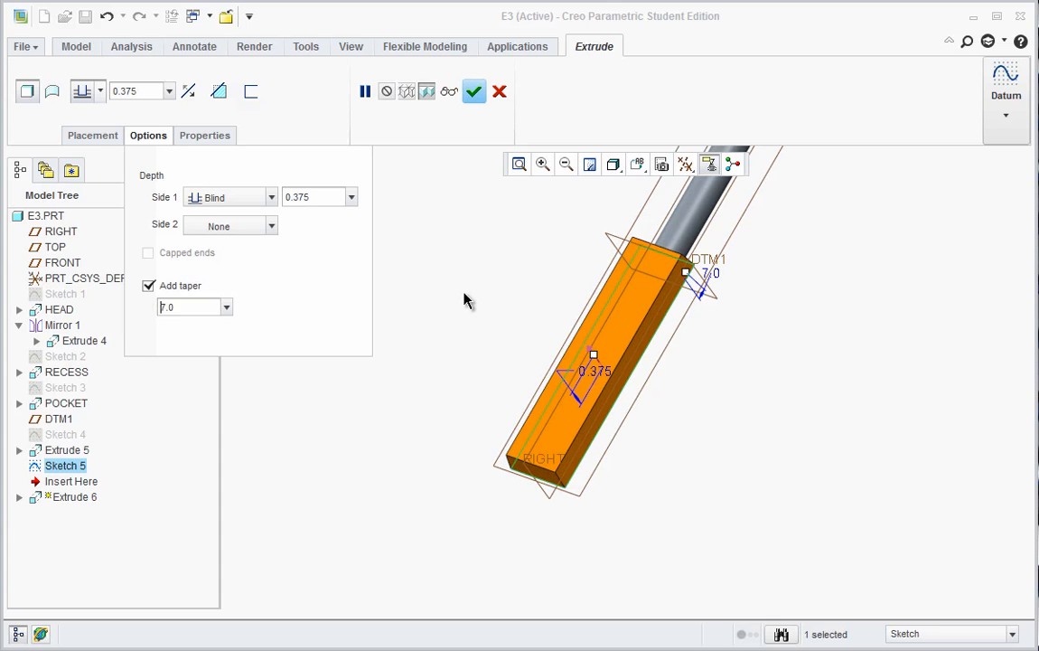
pyautogui.moveTo(495, 285); pyautogui.dragTo(483, 302, button='middle')
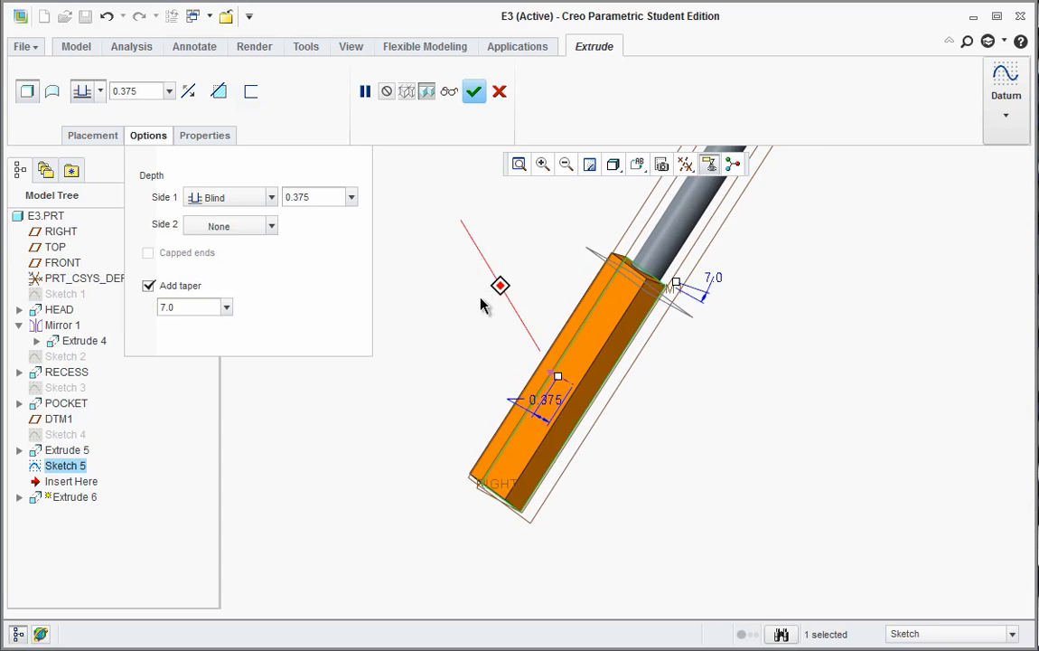
pyautogui.click(488, 97)
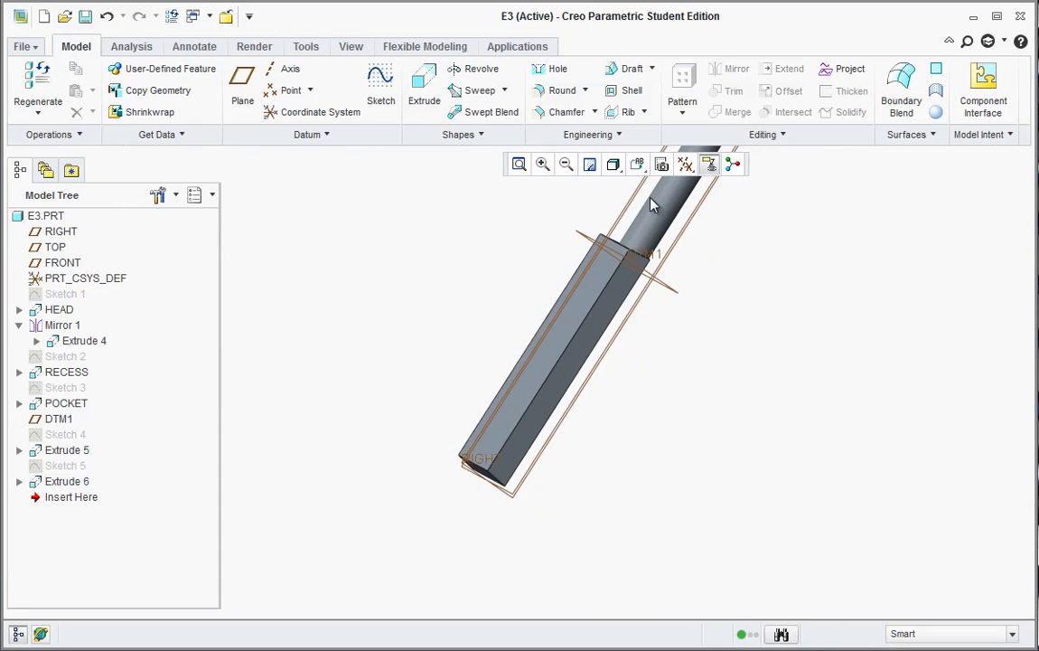
# Step: Turn off the display of datum planes and datum points
pyautogui.click(686, 163)
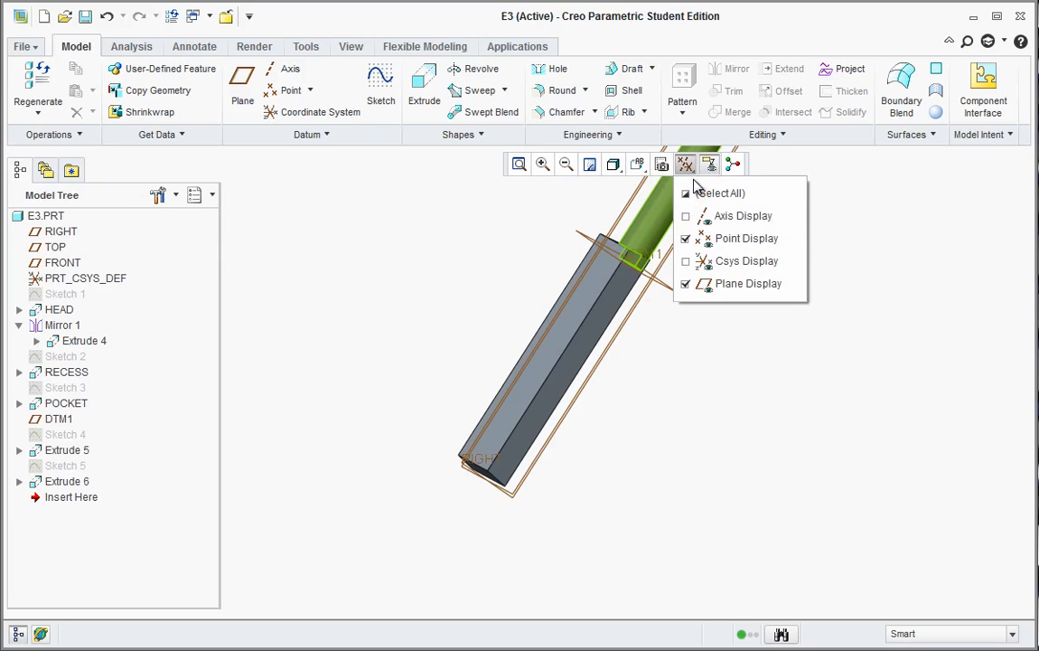
pyautogui.click(694, 283)
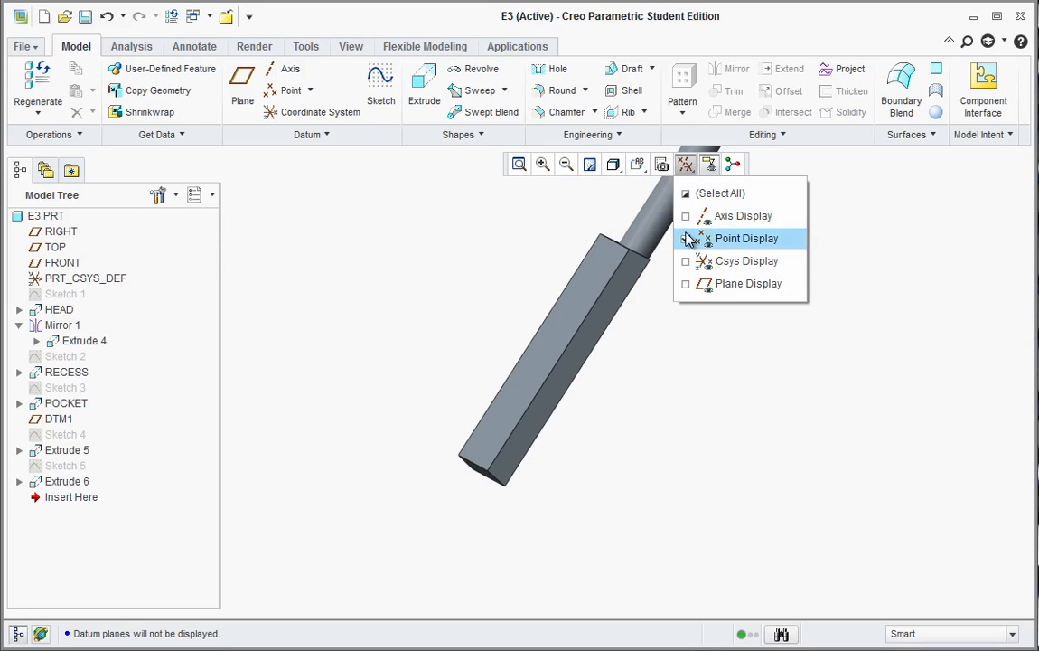
pyautogui.click(688, 239)
# Step: Mirror the tapered grip extrusion about its large flat face on the sketch plane
pyautogui.scroll(3, 307, 361)
pyautogui.scroll(-4, 466, 226)
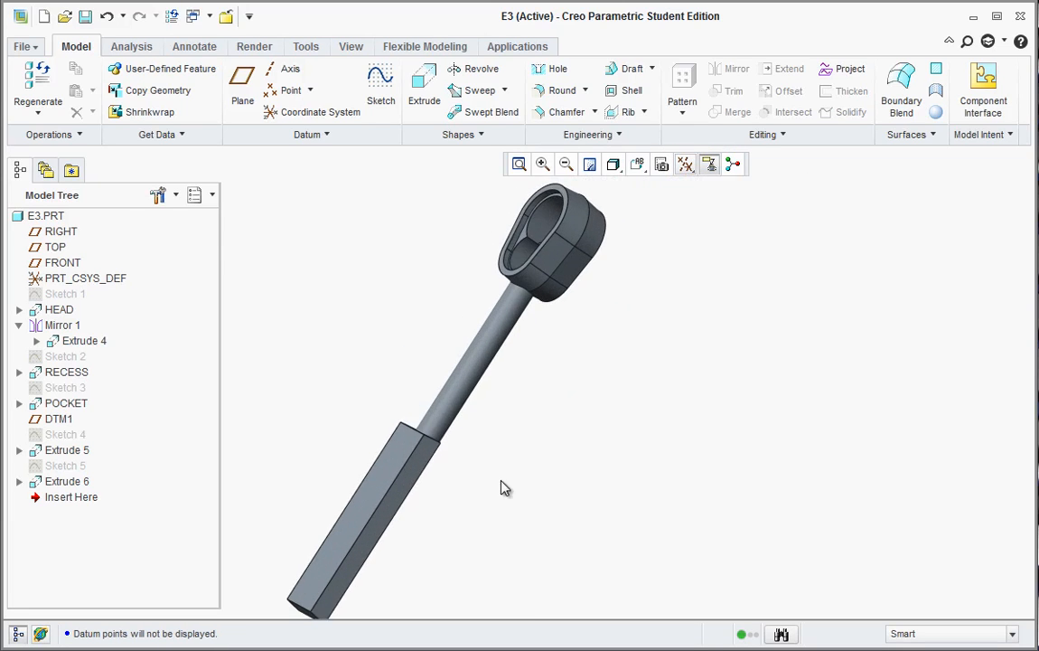
pyautogui.moveTo(501, 486); pyautogui.dragTo(466, 394, button='middle')
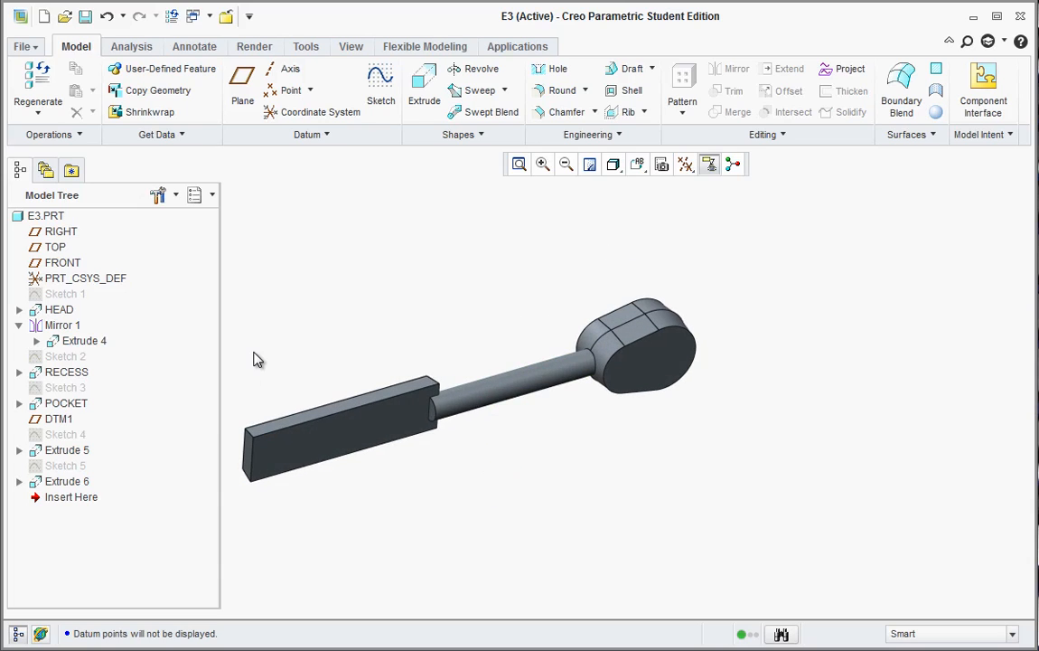
pyautogui.scroll(-2, 262, 354)
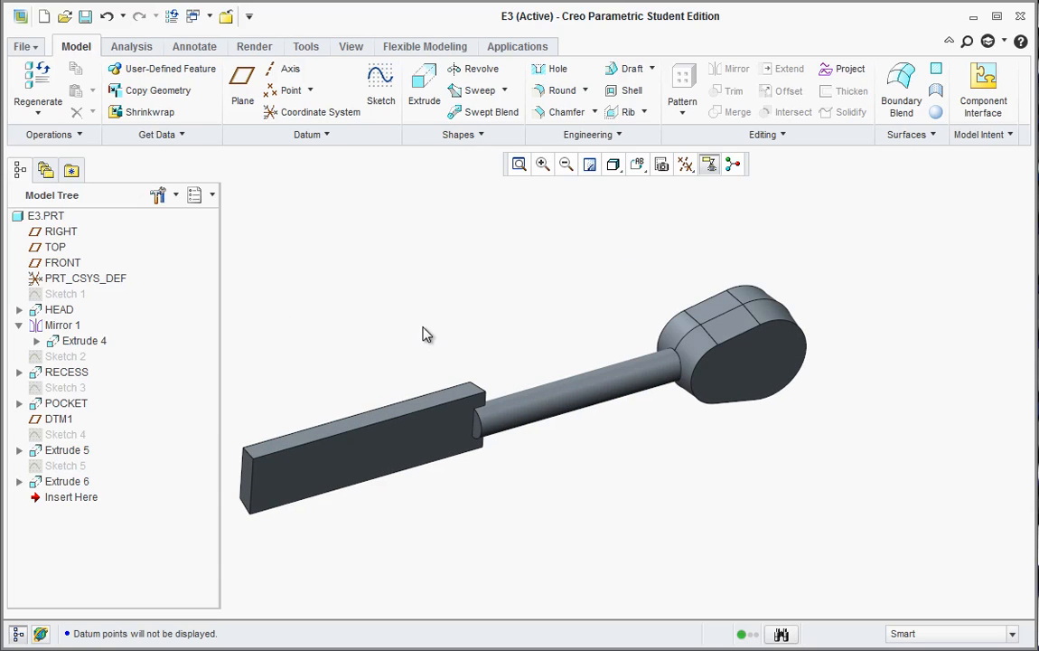
pyautogui.click(336, 461)
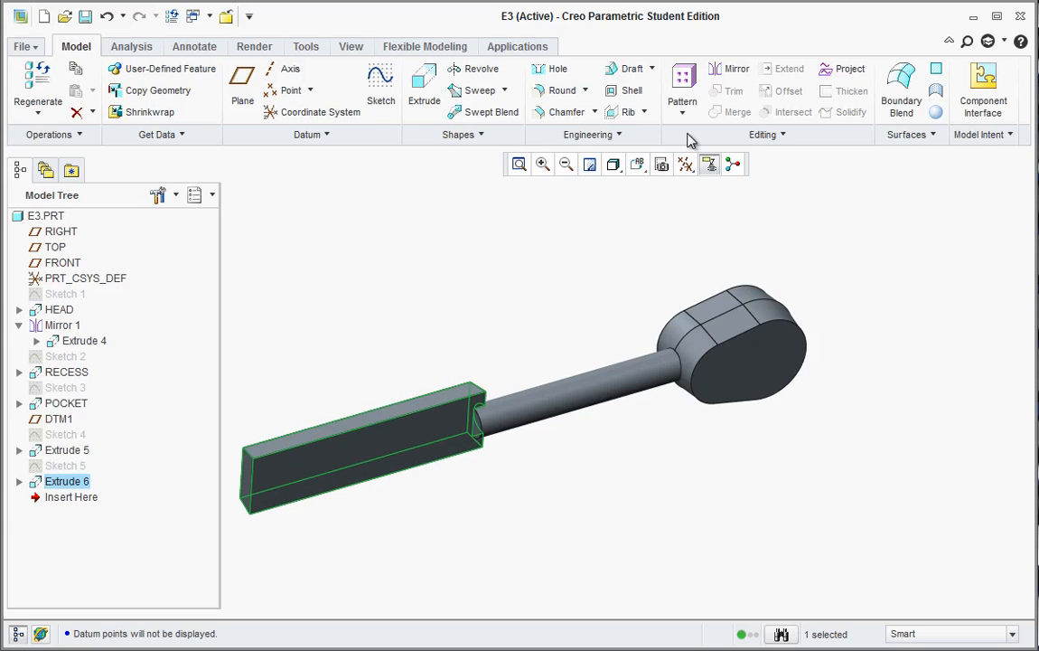
pyautogui.click(729, 73)
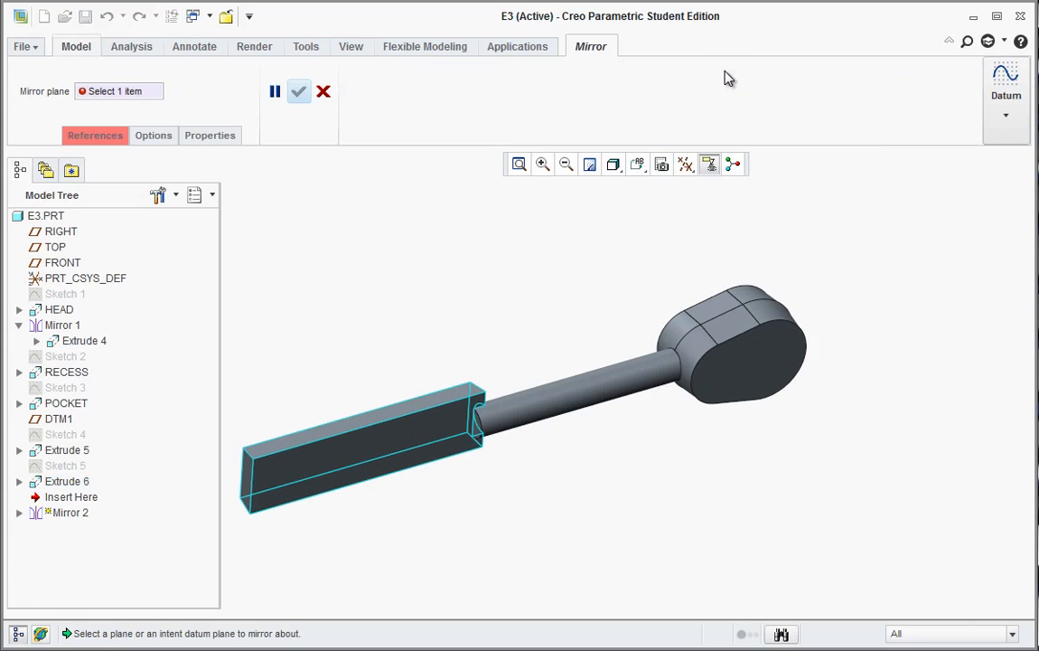
pyautogui.click(375, 453)
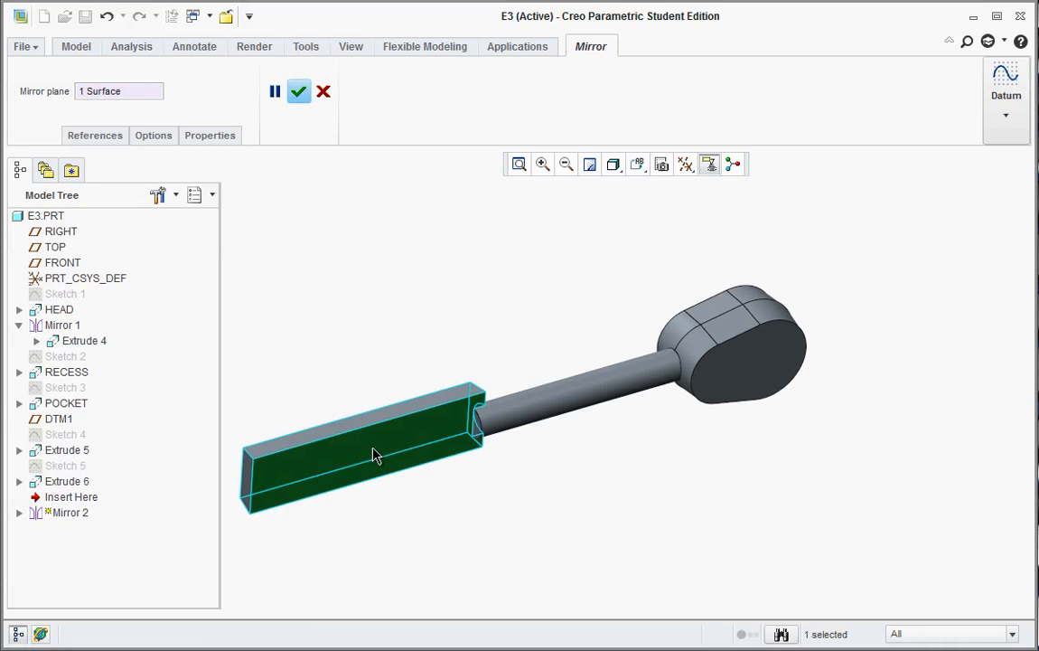
pyautogui.click(299, 92)
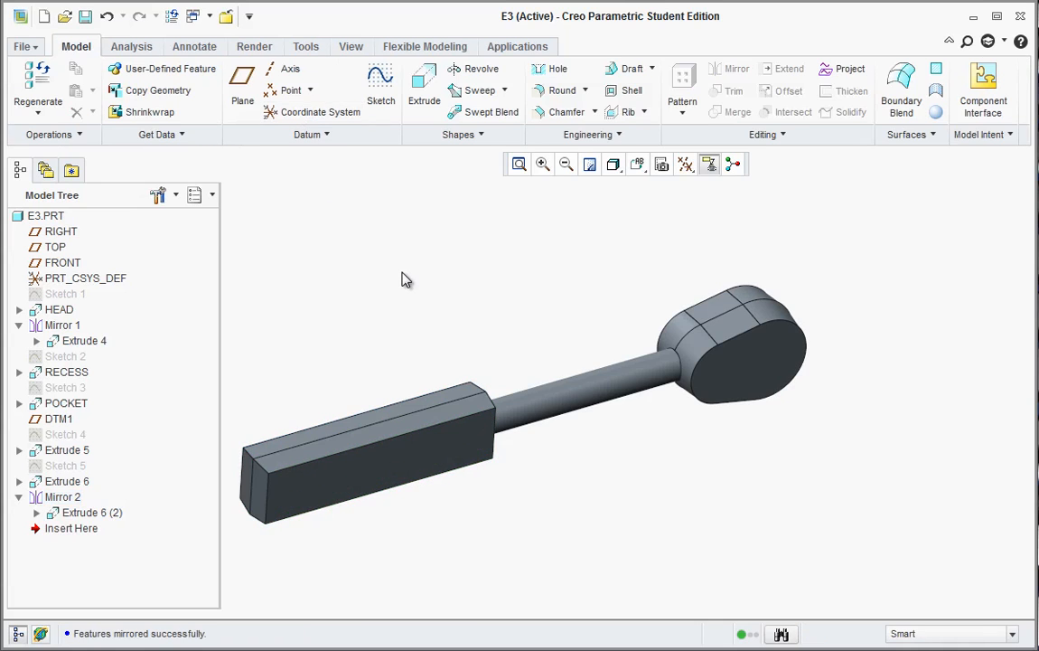
# Step: Examine the mirrored grip and the whole tool from several angles, including a saved view orientation
pyautogui.scroll(5, 406, 307)
pyautogui.scroll(3, 507, 321)
pyautogui.scroll(-3, 503, 206)
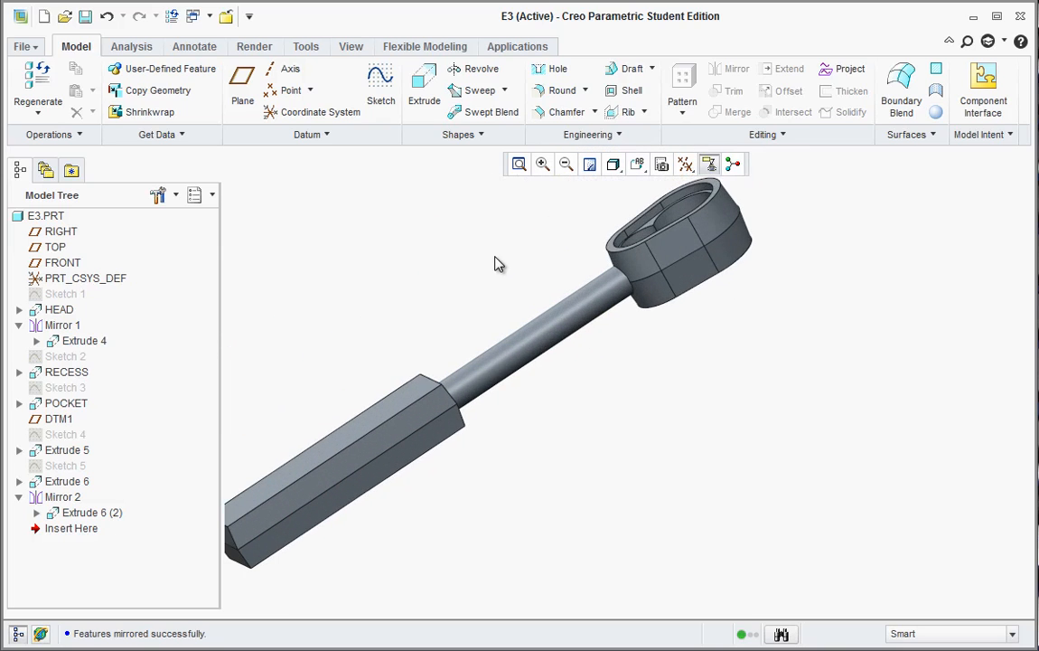
pyautogui.moveTo(491, 263)
pyautogui.mouseDown(button='middle')
pyautogui.moveTo(499, 314)
pyautogui.moveTo(514, 271)
pyautogui.mouseUp(button='middle')
pyautogui.scroll(3, 506, 314)
pyautogui.scroll(-2, 360, 234)
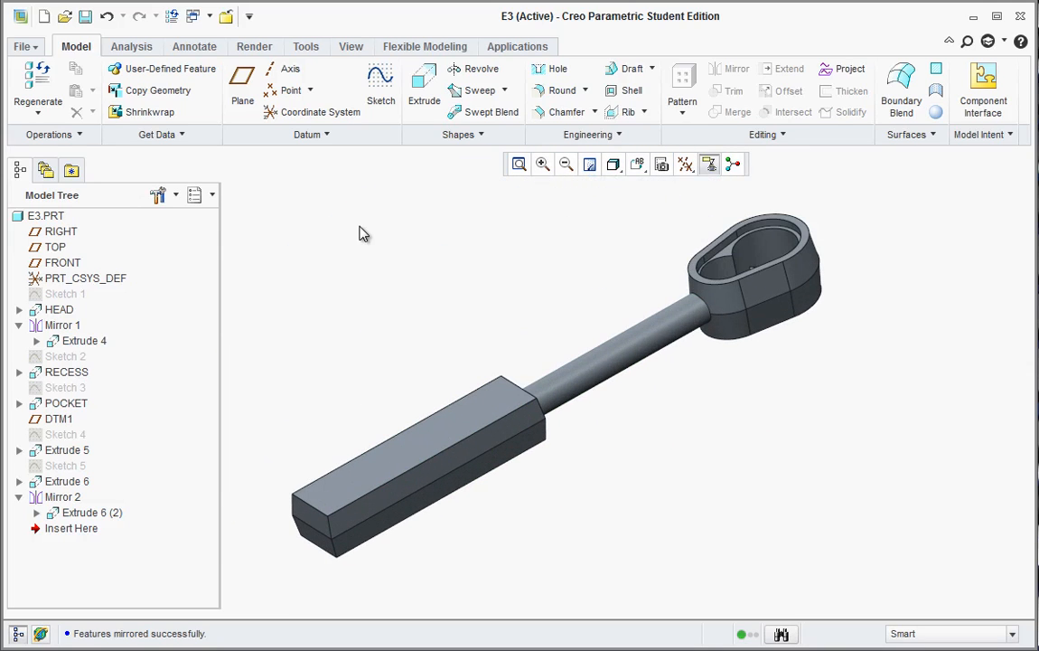
pyautogui.moveTo(587, 333); pyautogui.dragTo(584, 328, button='middle')
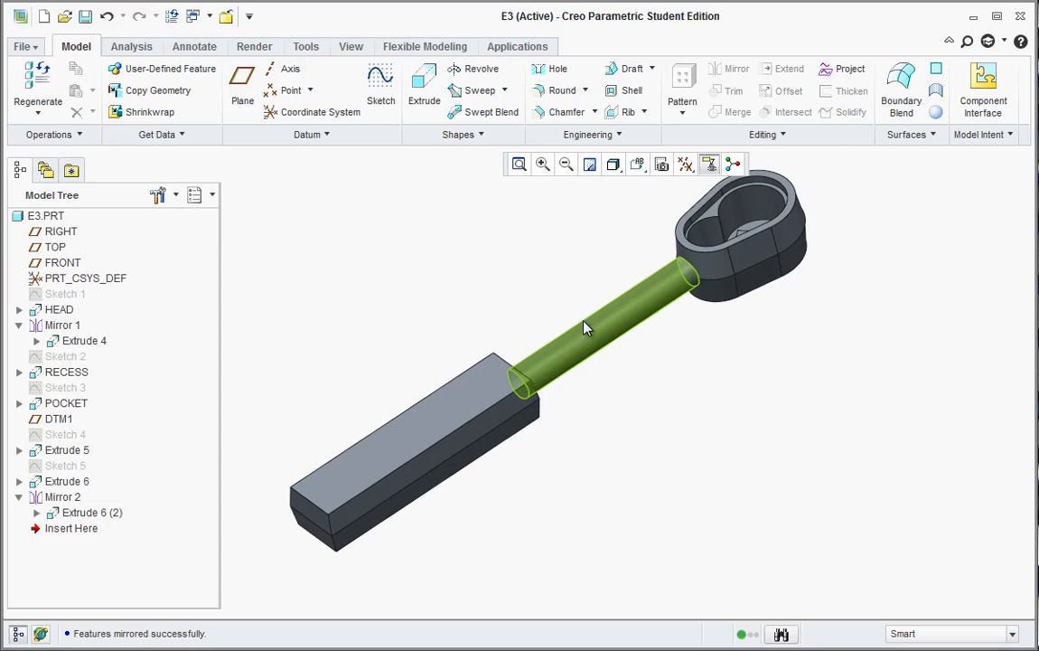
pyautogui.click(637, 163)
pyautogui.click(669, 204)
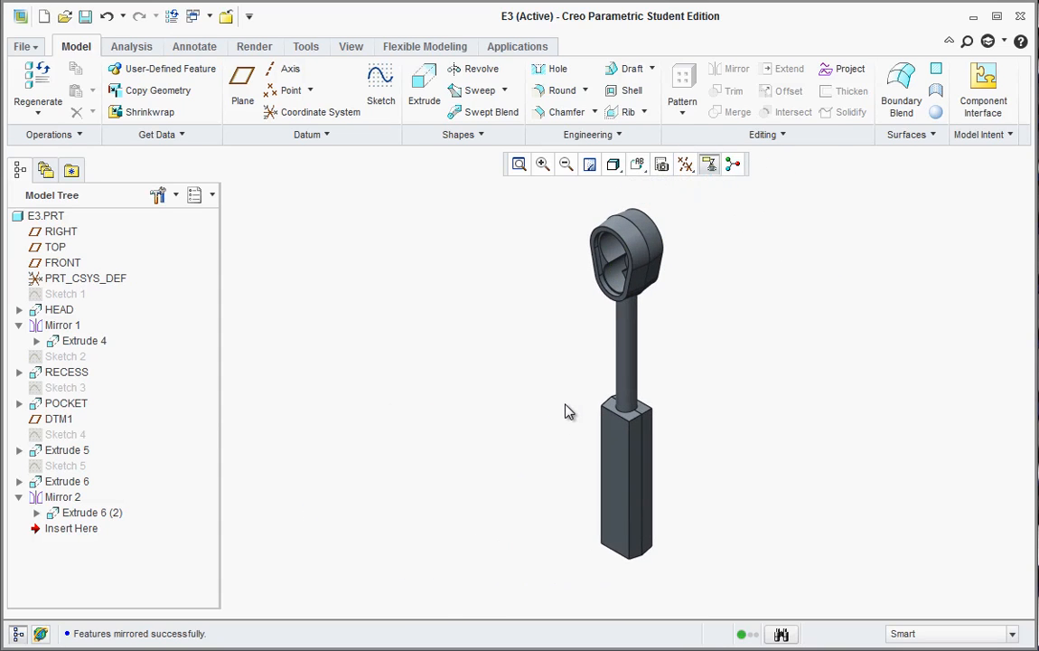
pyautogui.moveTo(593, 435)
pyautogui.mouseDown(button='middle')
pyautogui.moveTo(607, 420)
pyautogui.moveTo(598, 360)
pyautogui.moveTo(586, 416)
pyautogui.mouseUp(button='middle')
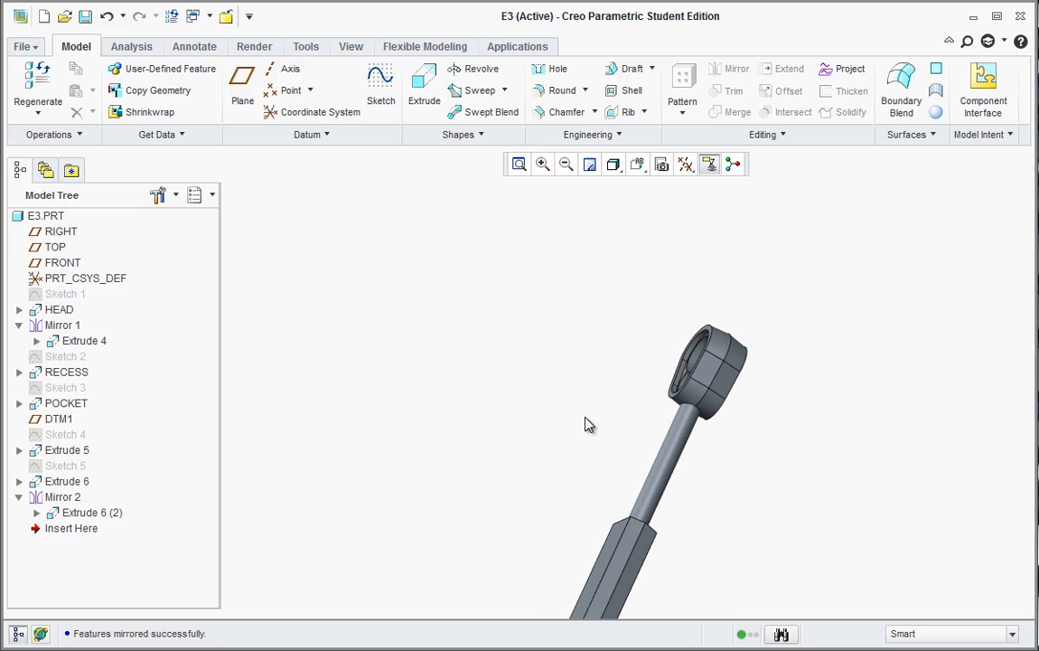
pyautogui.scroll(4, 586, 417)
pyautogui.scroll(-6, 563, 559)
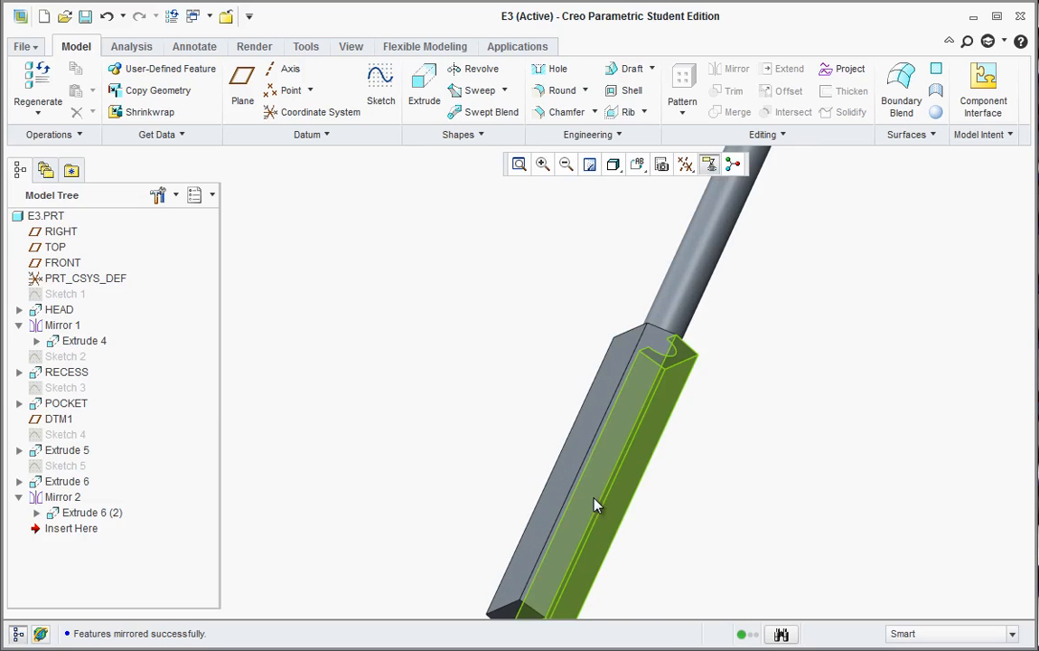
pyautogui.moveTo(605, 462)
pyautogui.mouseDown(button='middle')
pyautogui.moveTo(515, 362)
pyautogui.moveTo(443, 163)
pyautogui.mouseUp(button='middle')
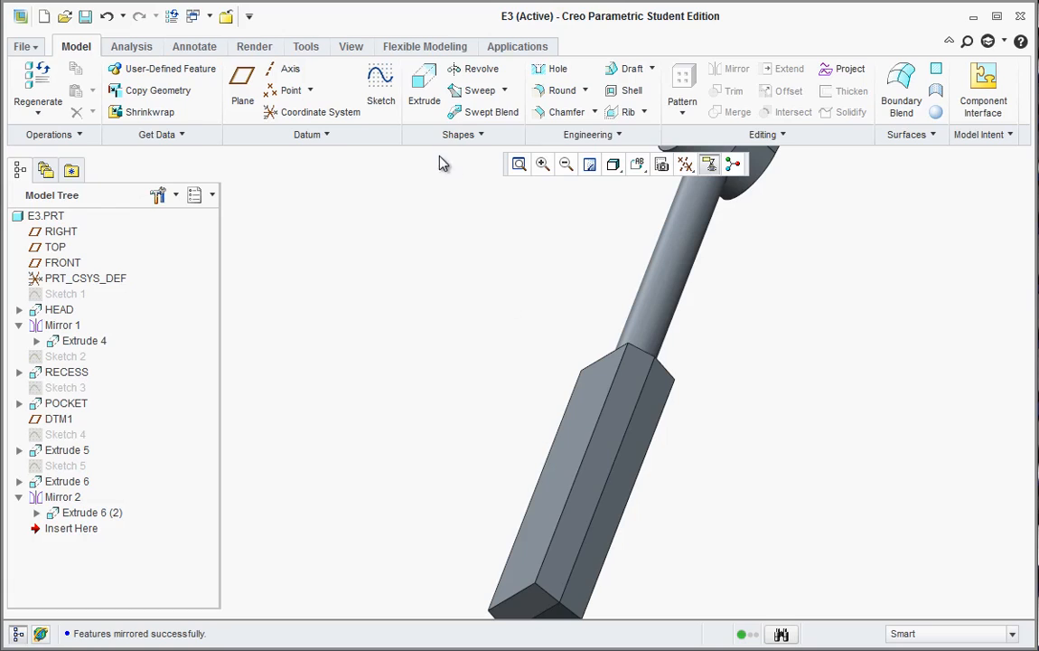
# Step: Start a Round with a 0.1 radius and apply it to the four long outer edges of the grip
pyautogui.click(543, 94)
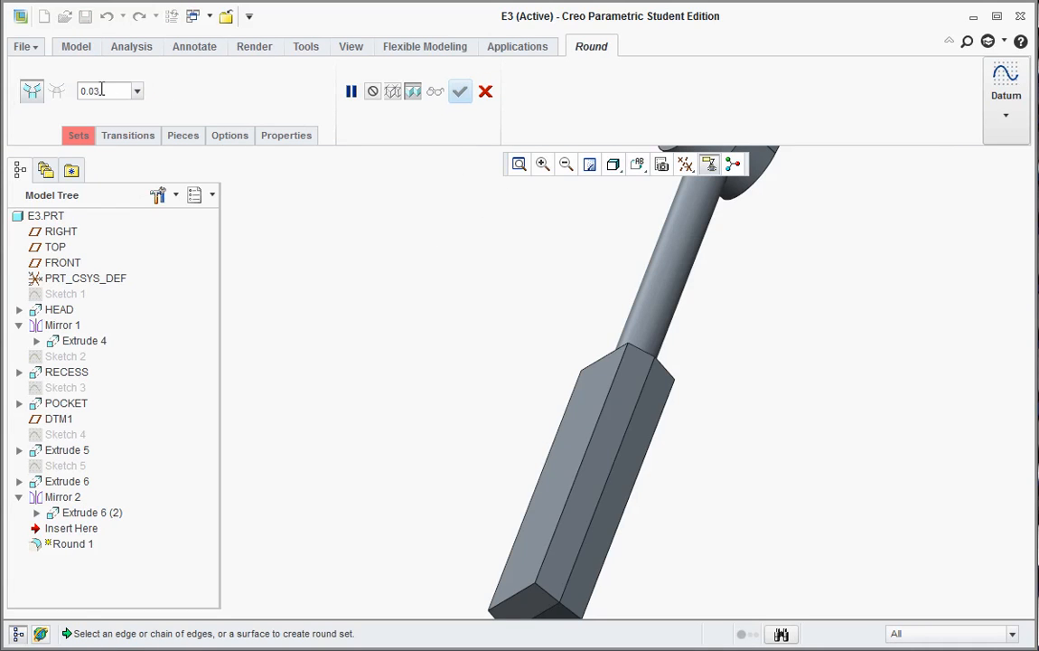
pyautogui.write('.1')
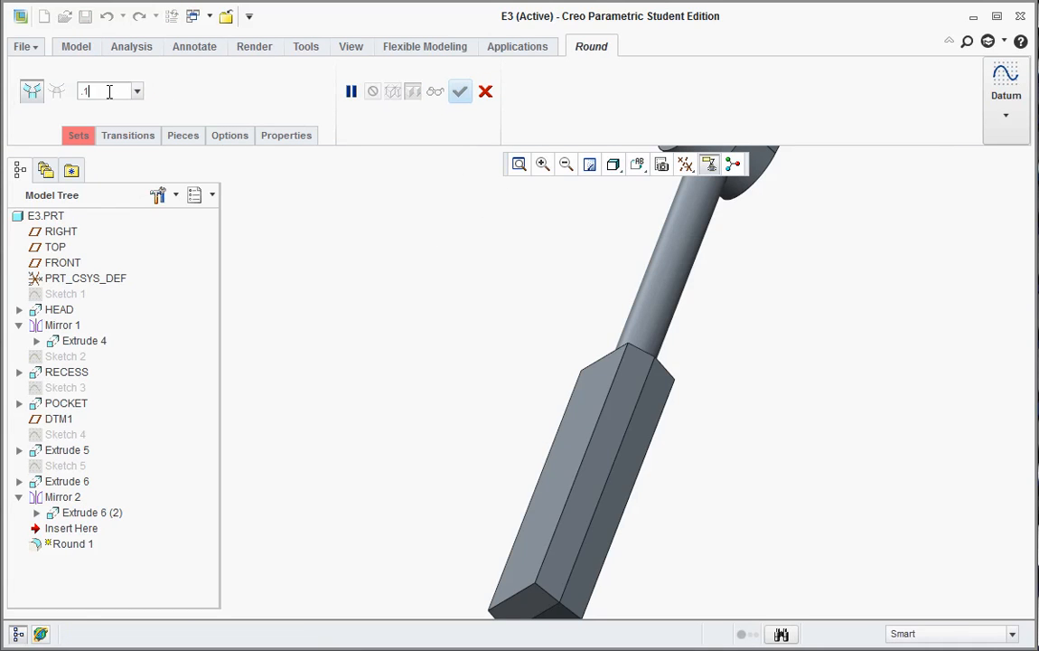
pyautogui.press('Return')
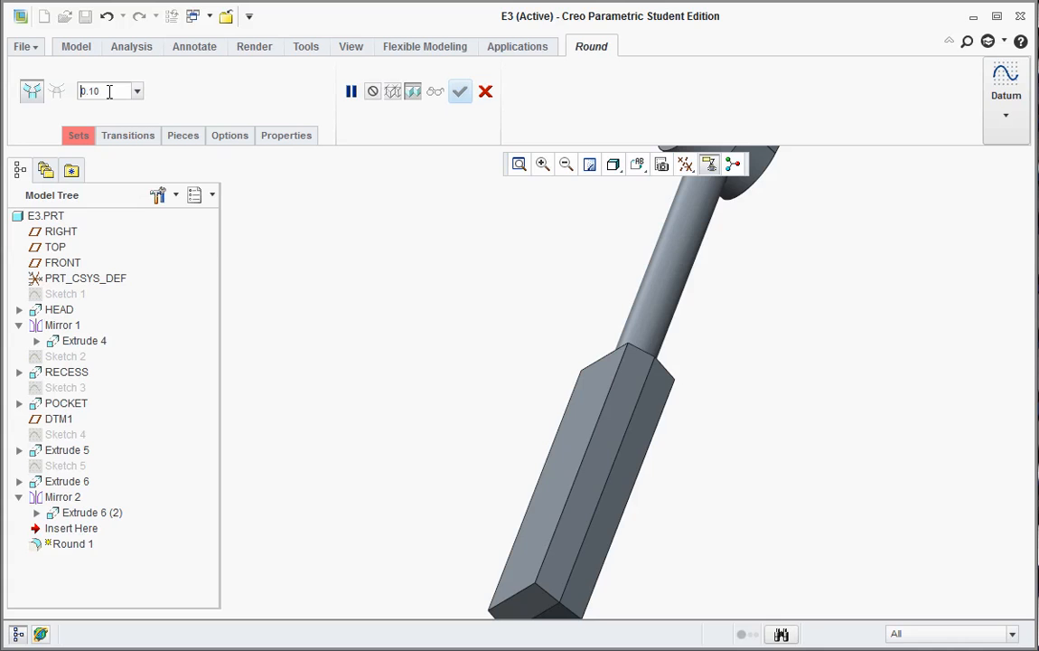
pyautogui.click(589, 452)
pyautogui.click(551, 439)
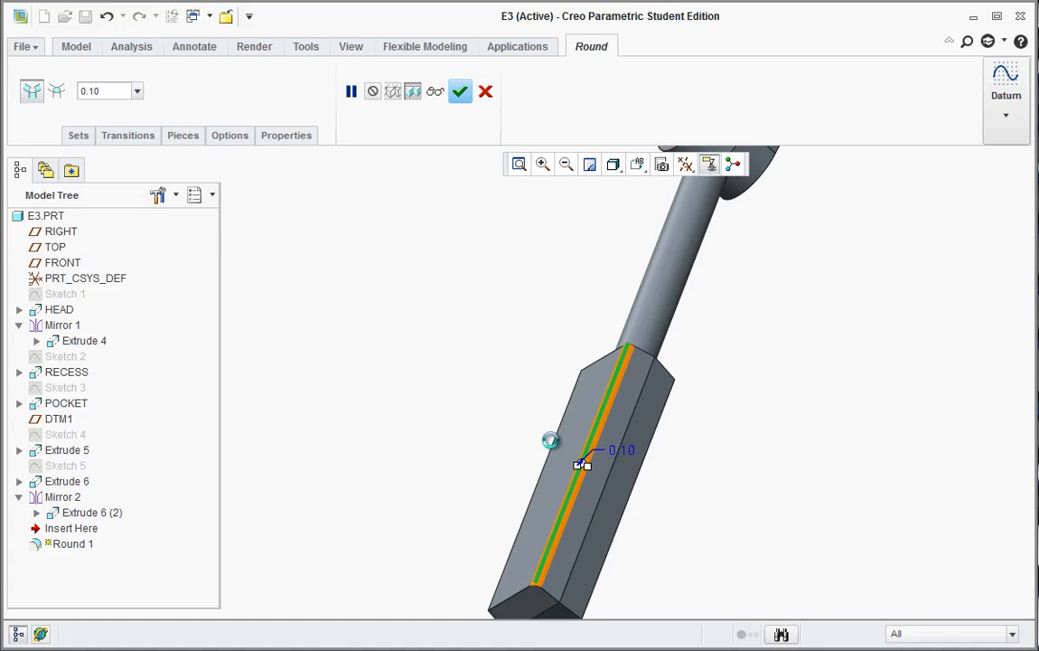
pyautogui.click(632, 495)
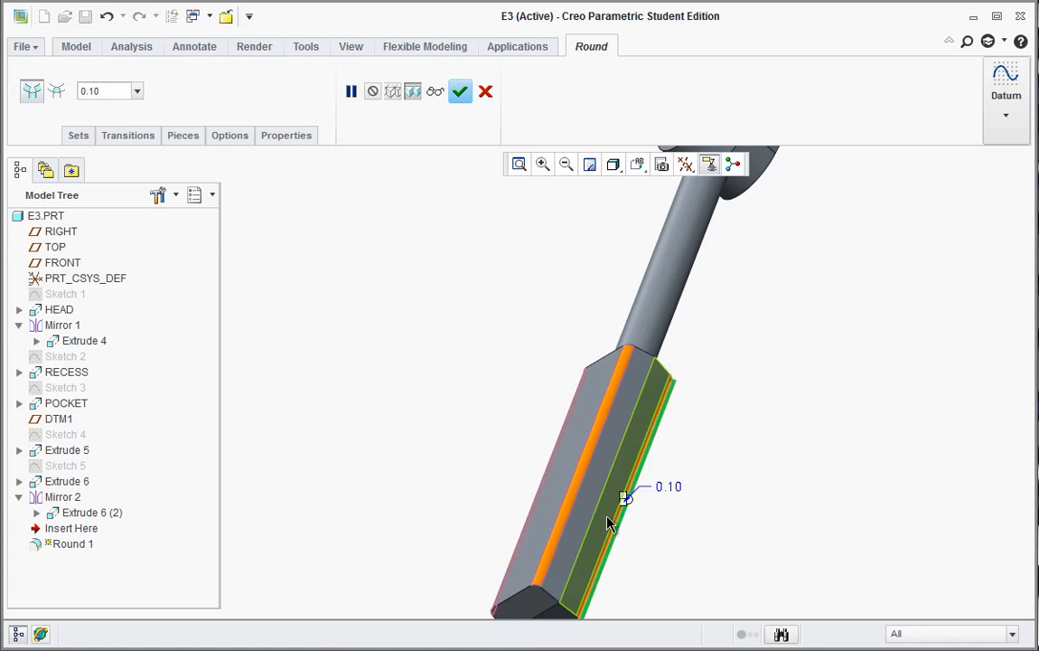
pyautogui.scroll(3, 604, 529)
pyautogui.scroll(-3, 565, 586)
pyautogui.click(587, 575)
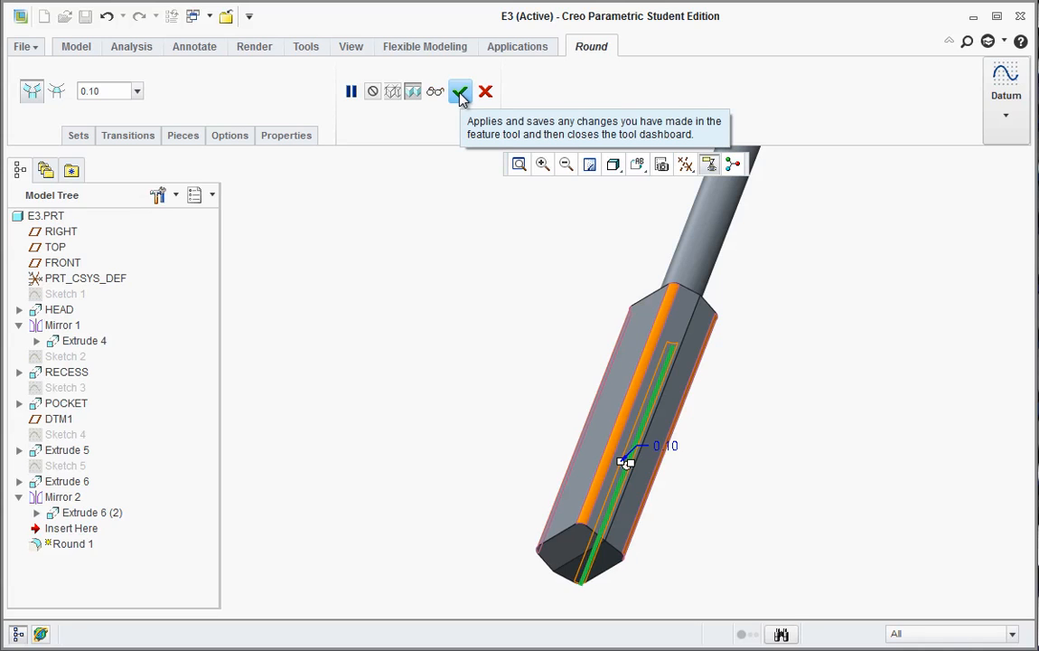
# Step: Add the front and back outer rim edges of the head to the 0.1 round and complete it
pyautogui.scroll(3, 565, 533)
pyautogui.scroll(-3, 633, 361)
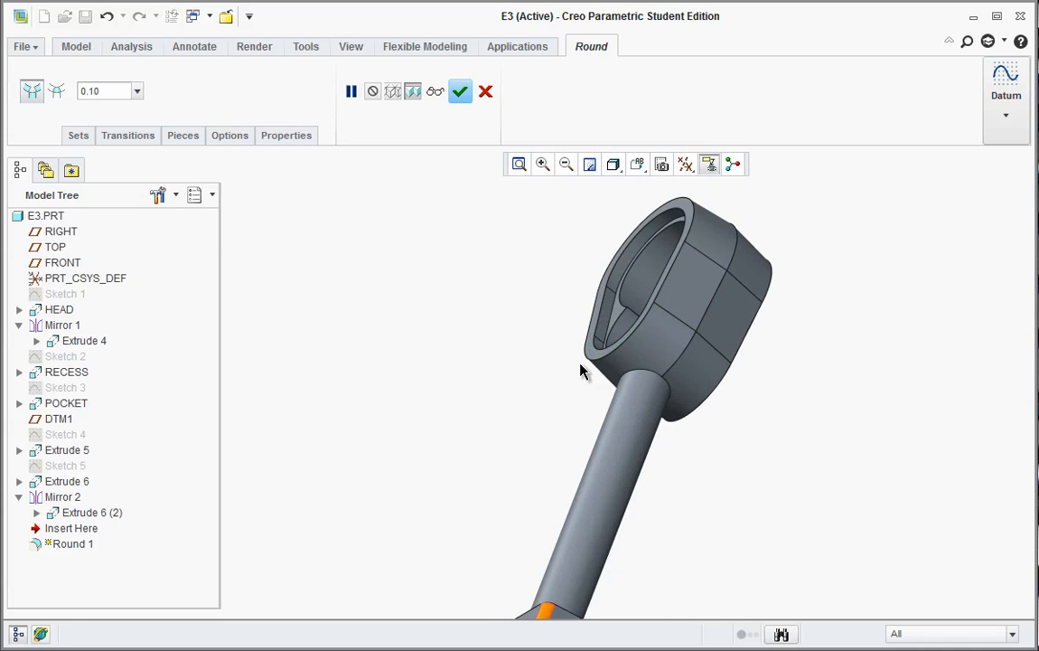
pyautogui.click(594, 361)
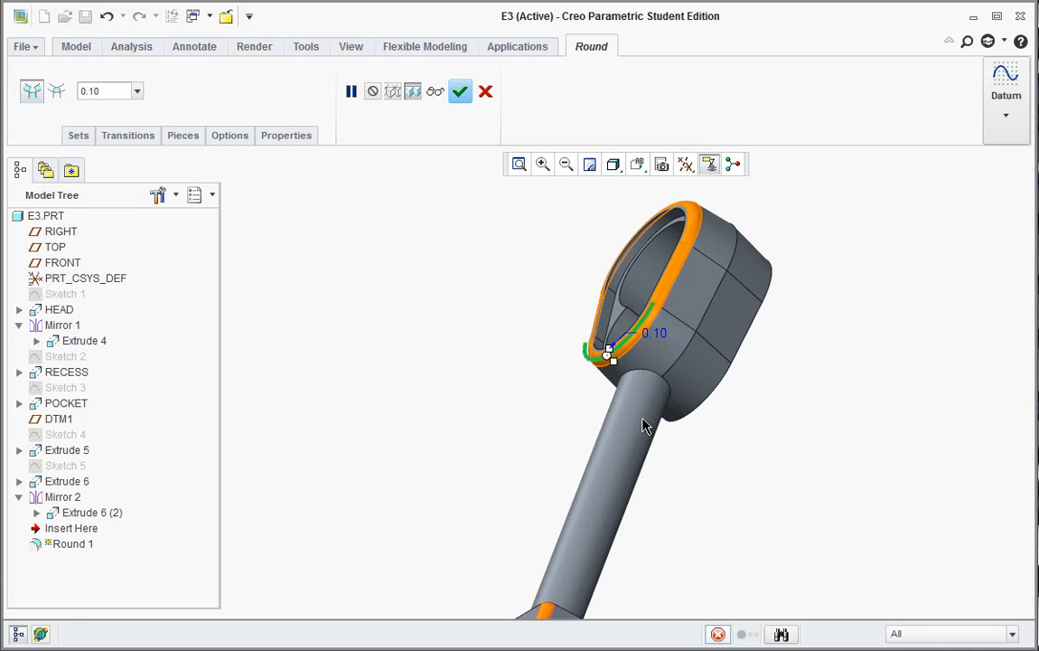
pyautogui.keyDown('ctrl'); pyautogui.click(701, 415); pyautogui.keyUp('ctrl')
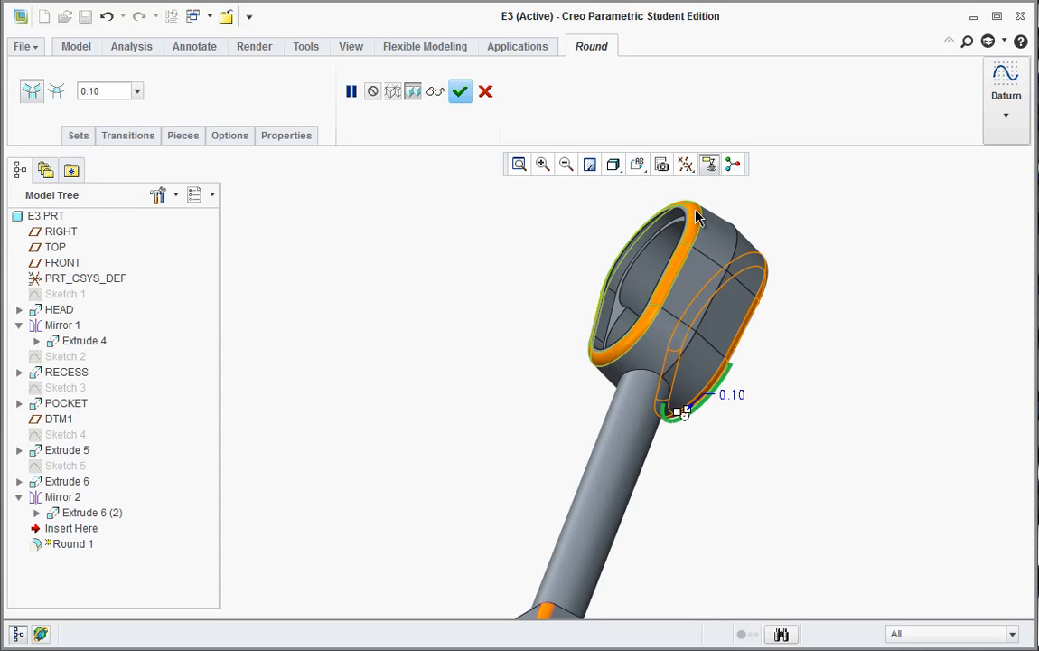
pyautogui.scroll(2, 536, 440)
pyautogui.scroll(2, 537, 440)
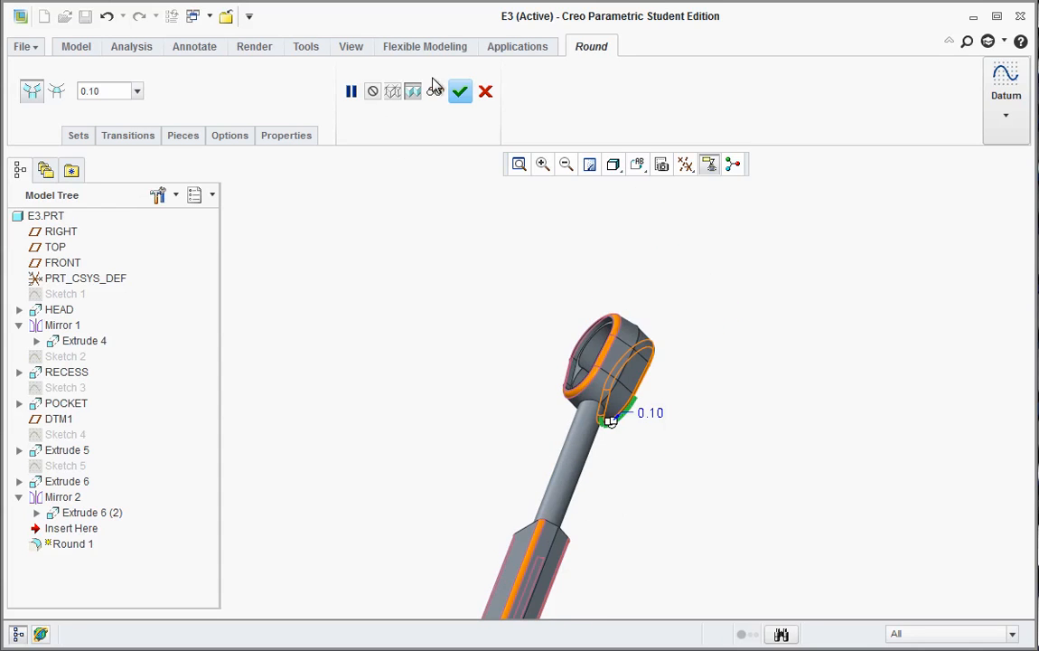
pyautogui.click(459, 90)
pyautogui.click(398, 334)
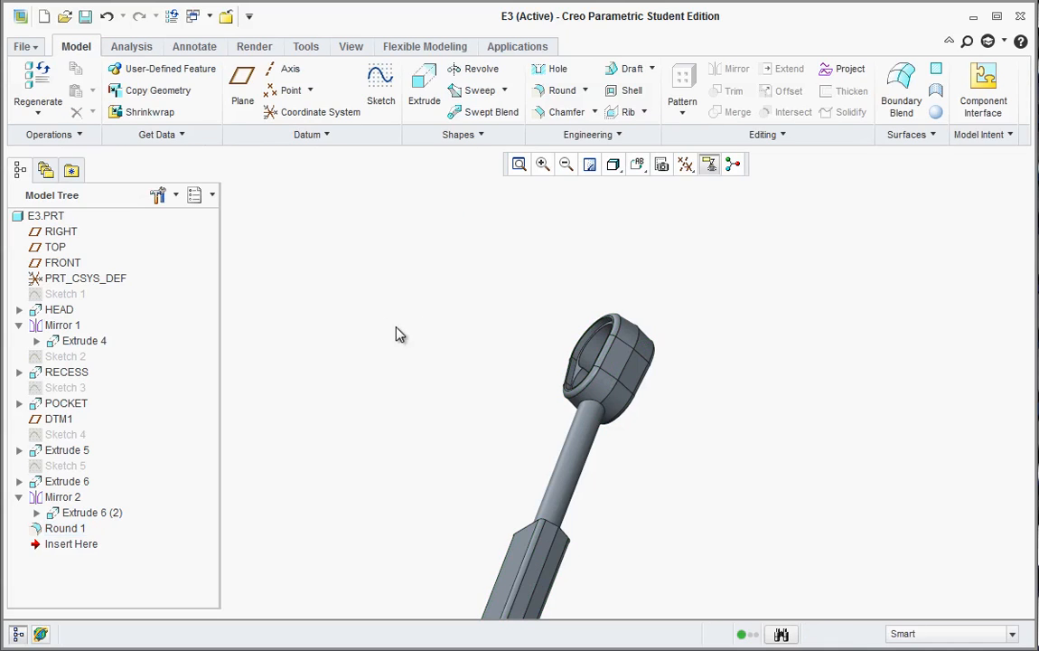
# Step: Start a second Round with a 0.06 radius on the edges around both ends of the grip
pyautogui.click(545, 98)
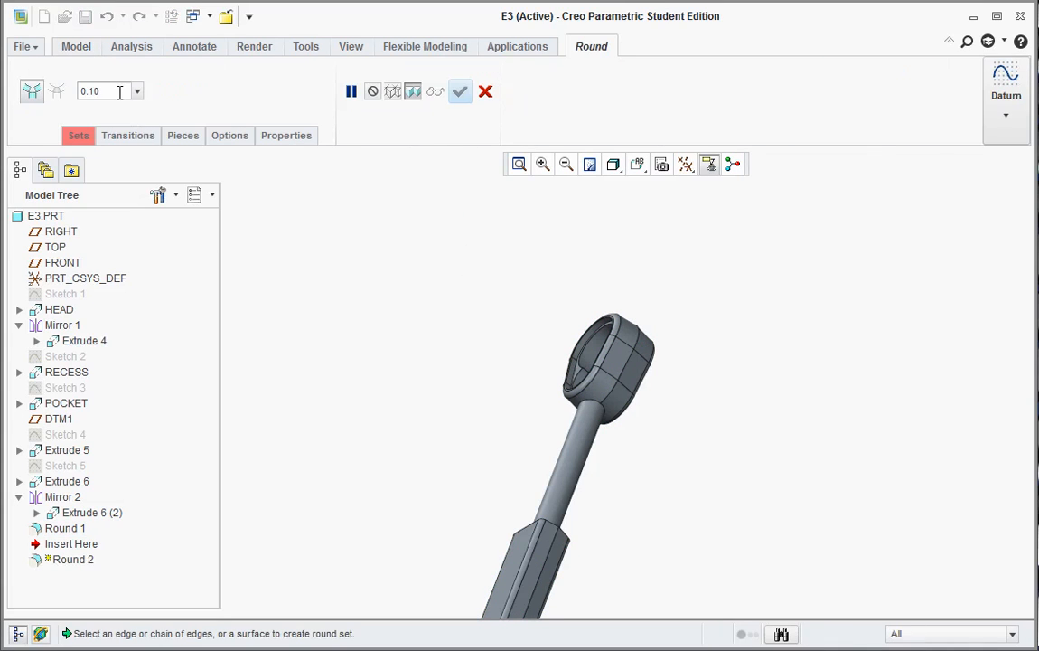
pyautogui.doubleClick(118, 90)
pyautogui.write('0.06')
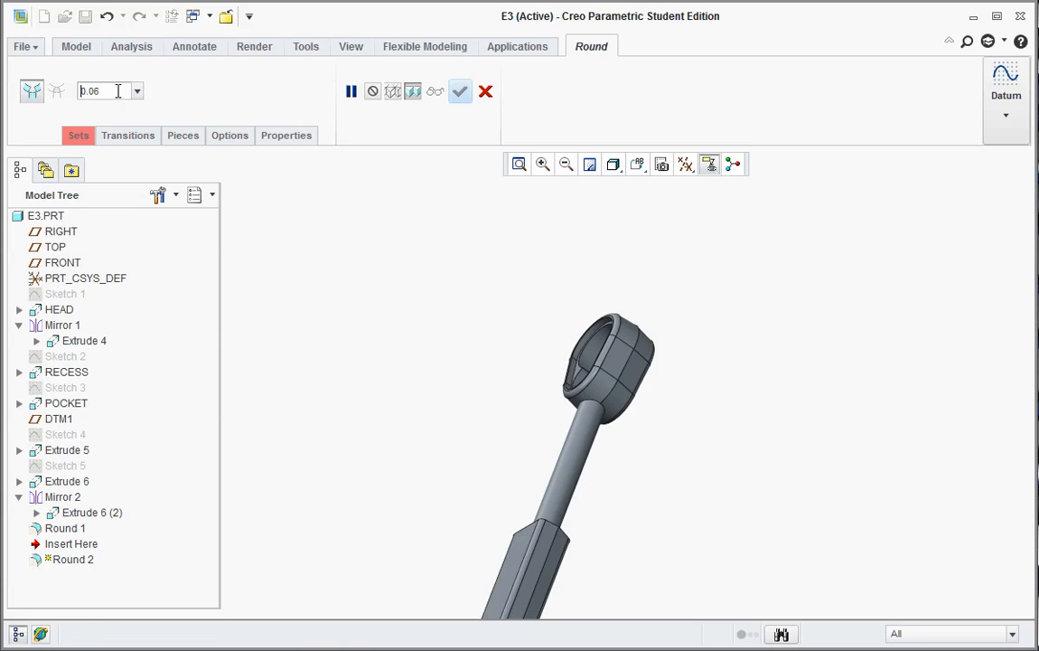
pyautogui.scroll(3, 504, 389)
pyautogui.scroll(-6, 502, 569)
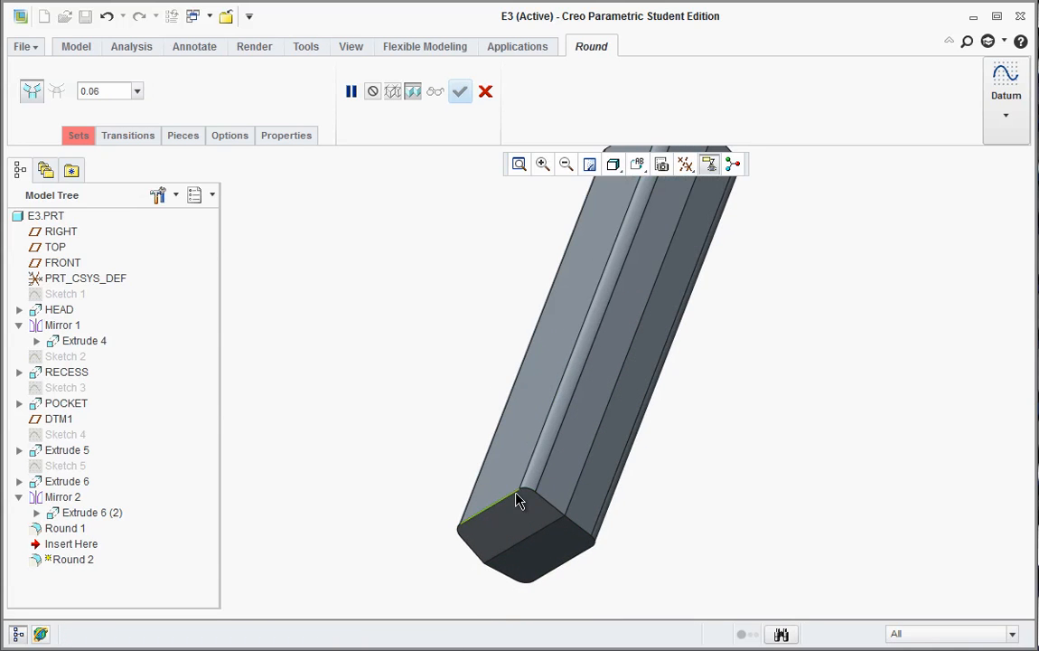
pyautogui.click(515, 494)
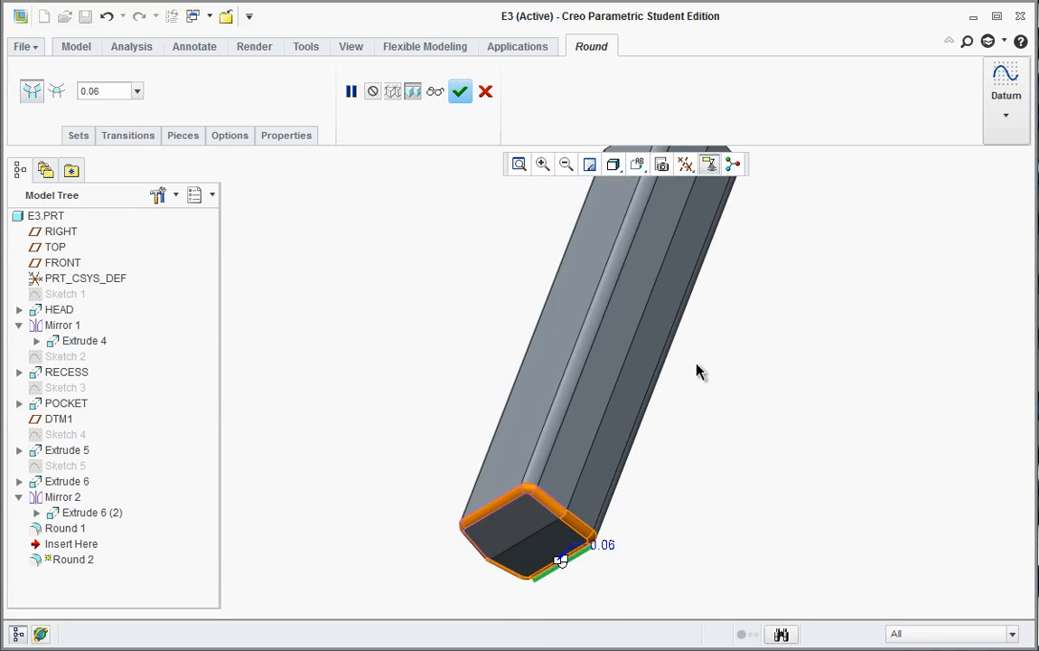
pyautogui.scroll(3, 711, 232)
pyautogui.scroll(-3, 705, 239)
pyautogui.click(679, 269)
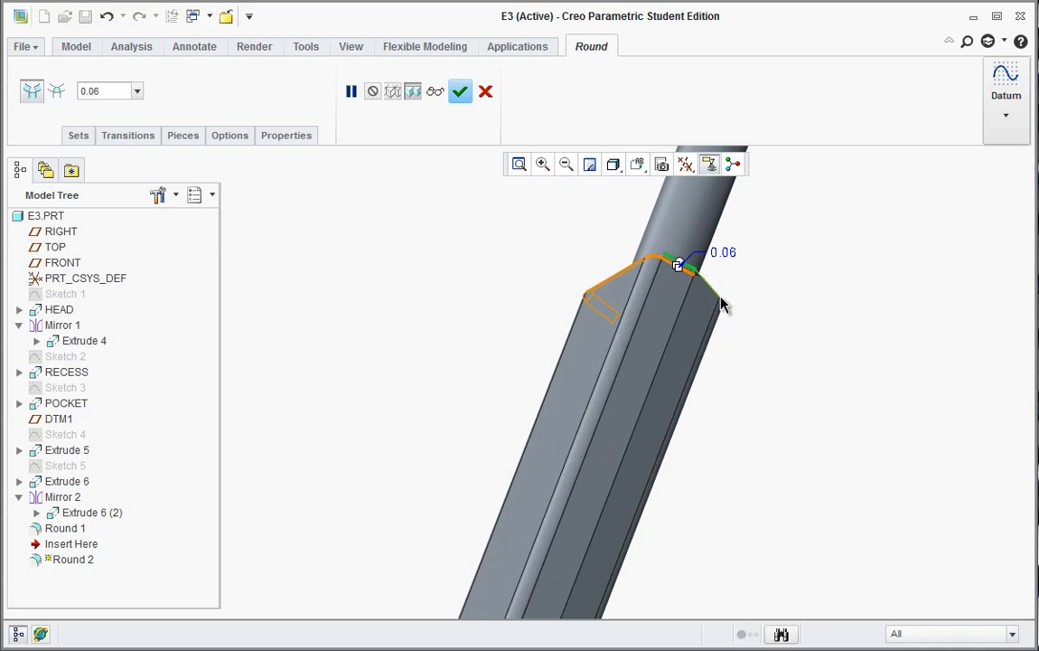
# Step: Add the round handle's junctions with the head and the grip to the 0.06 round and complete it
pyautogui.scroll(4, 816, 269)
pyautogui.scroll(-4, 768, 197)
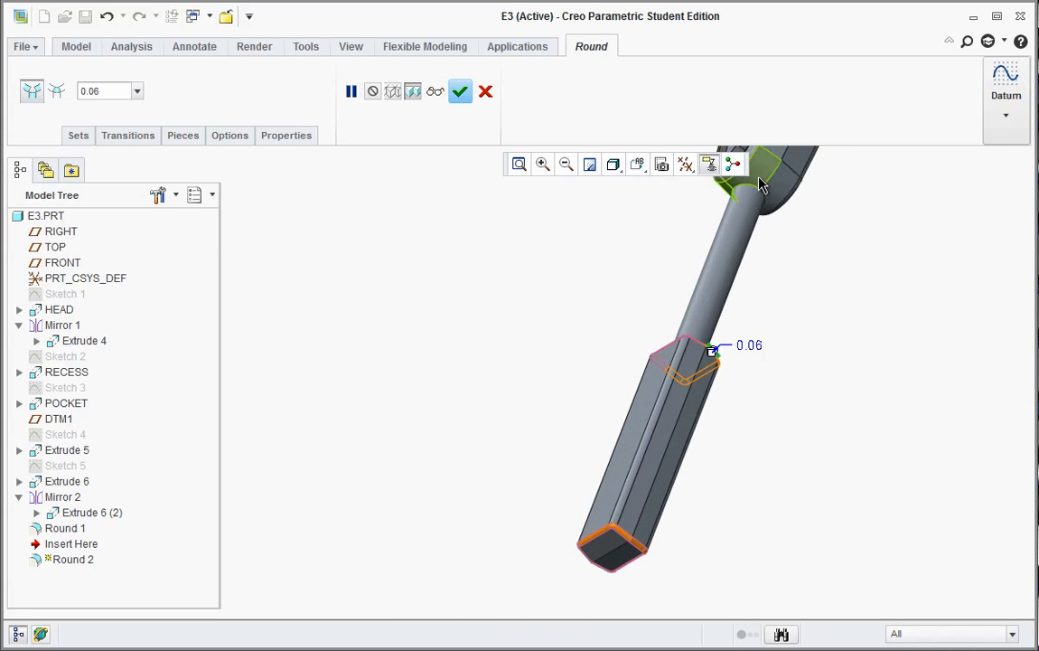
pyautogui.click(741, 206)
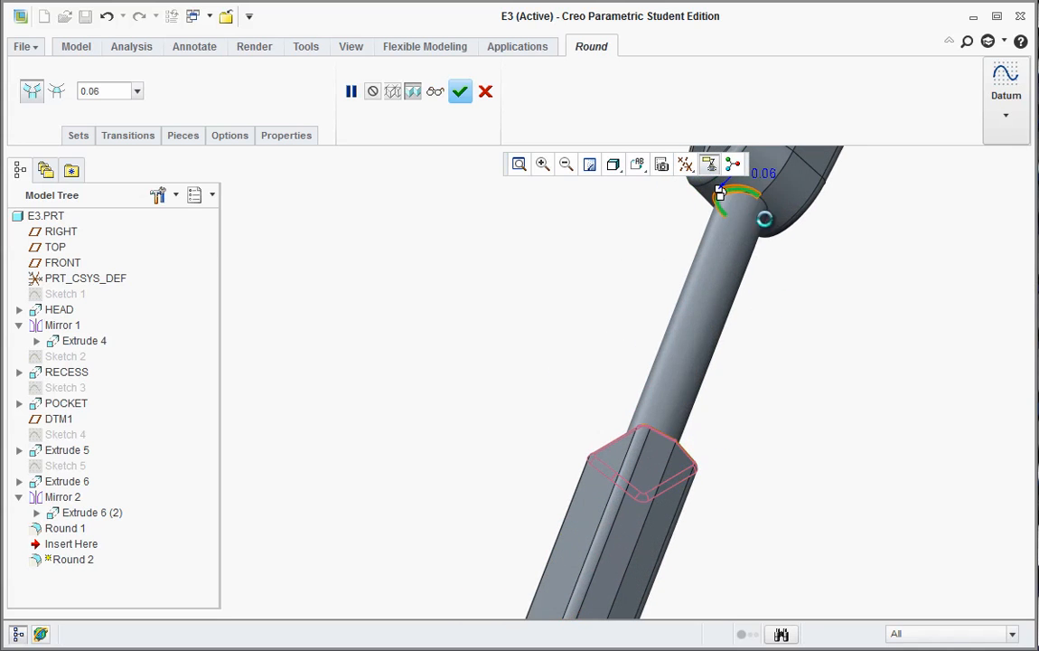
pyautogui.moveTo(635, 471); pyautogui.dragTo(595, 499, button='middle')
pyautogui.click(696, 427)
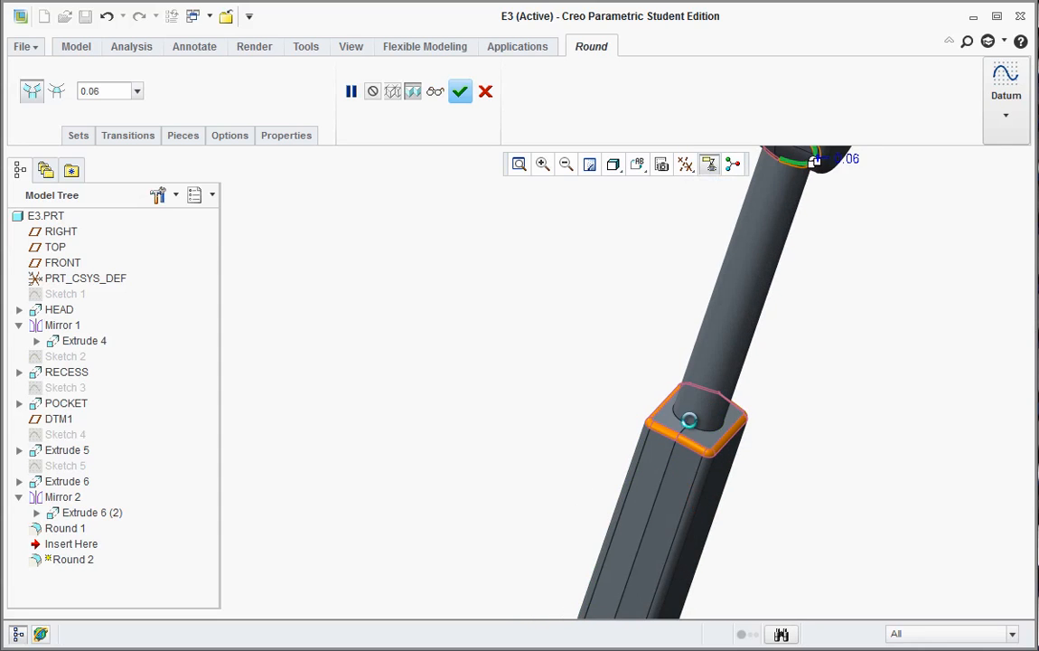
pyautogui.click(676, 414)
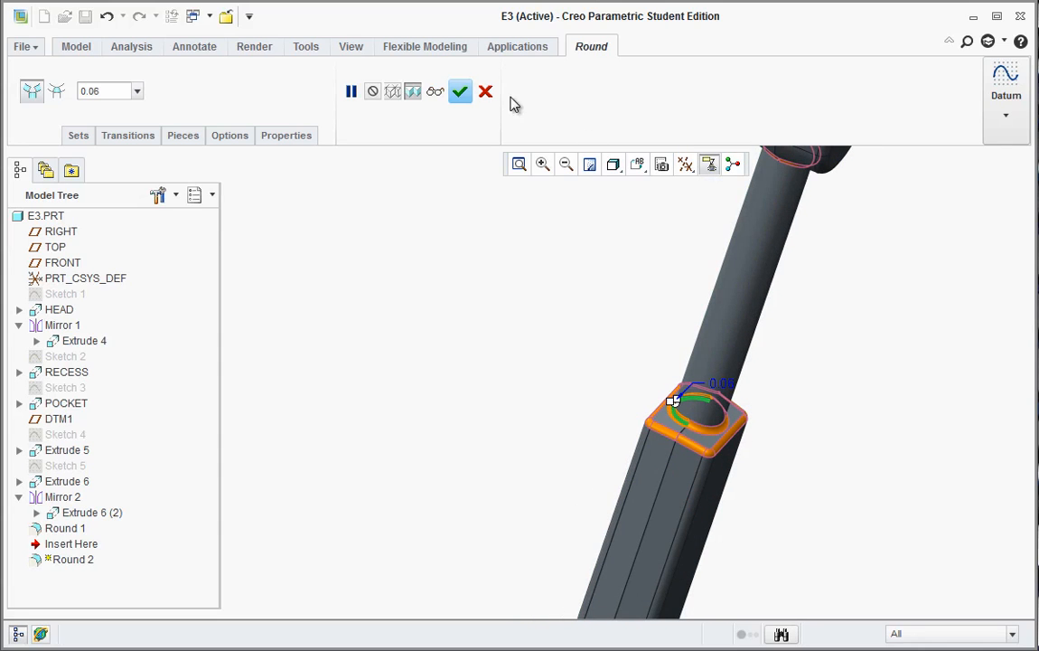
pyautogui.click(460, 89)
pyautogui.click(569, 351)
# Step: Start a new sketch on the flat floor of the pocket in the head
pyautogui.scroll(4, 637, 359)
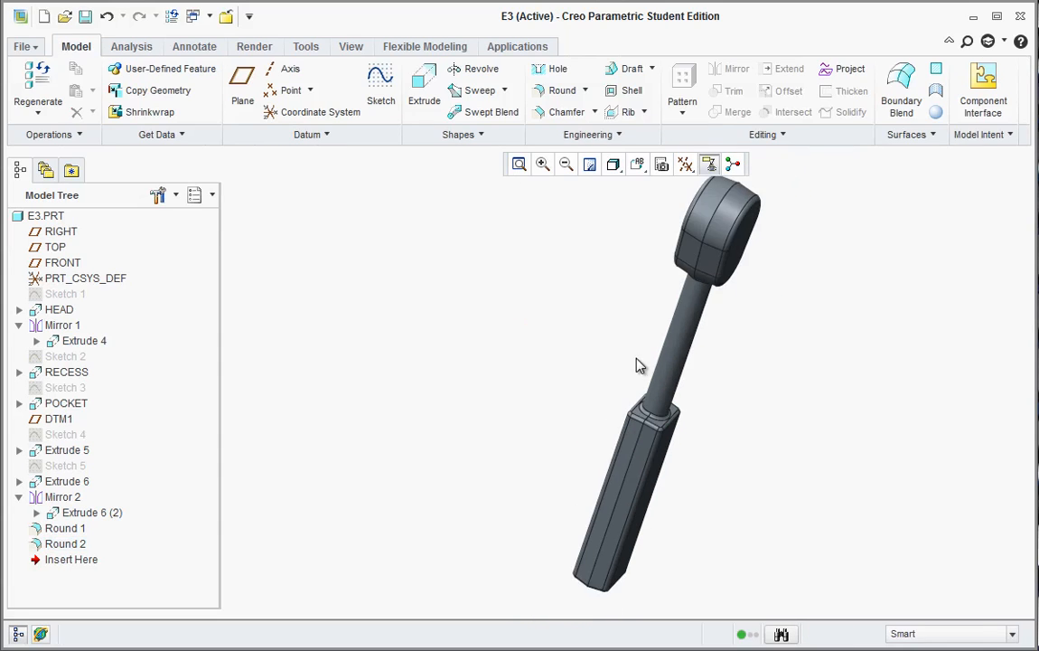
pyautogui.moveTo(660, 333)
pyautogui.mouseDown(button='middle')
pyautogui.moveTo(719, 339)
pyautogui.moveTo(754, 315)
pyautogui.moveTo(754, 301)
pyautogui.moveTo(711, 391)
pyautogui.mouseUp(button='middle')
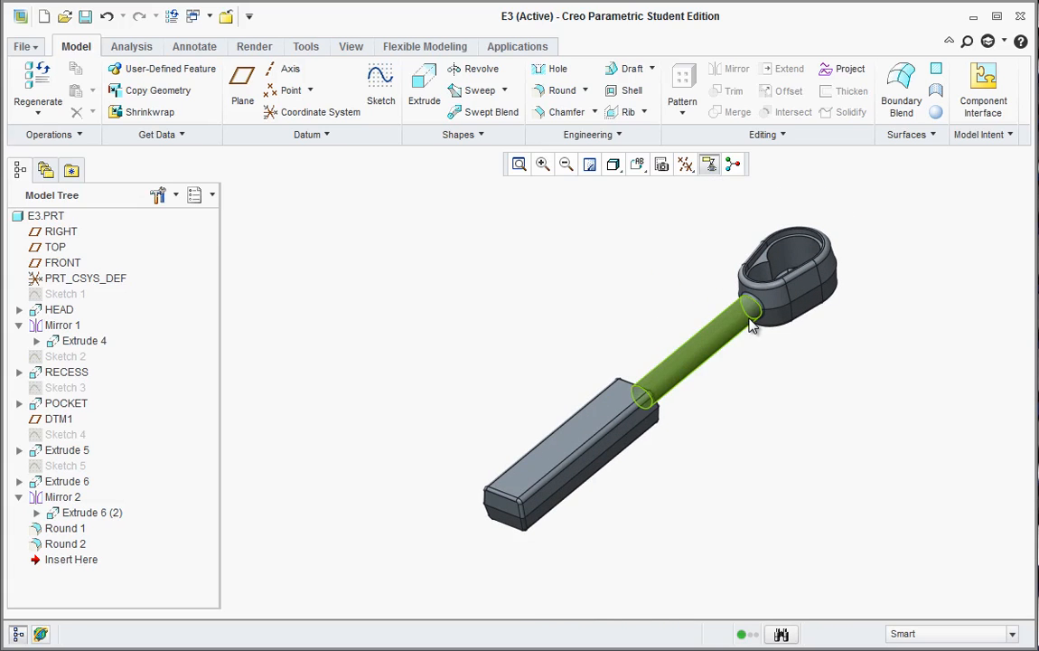
pyautogui.moveTo(752, 326); pyautogui.dragTo(763, 298, button='middle')
pyautogui.scroll(-5, 804, 267)
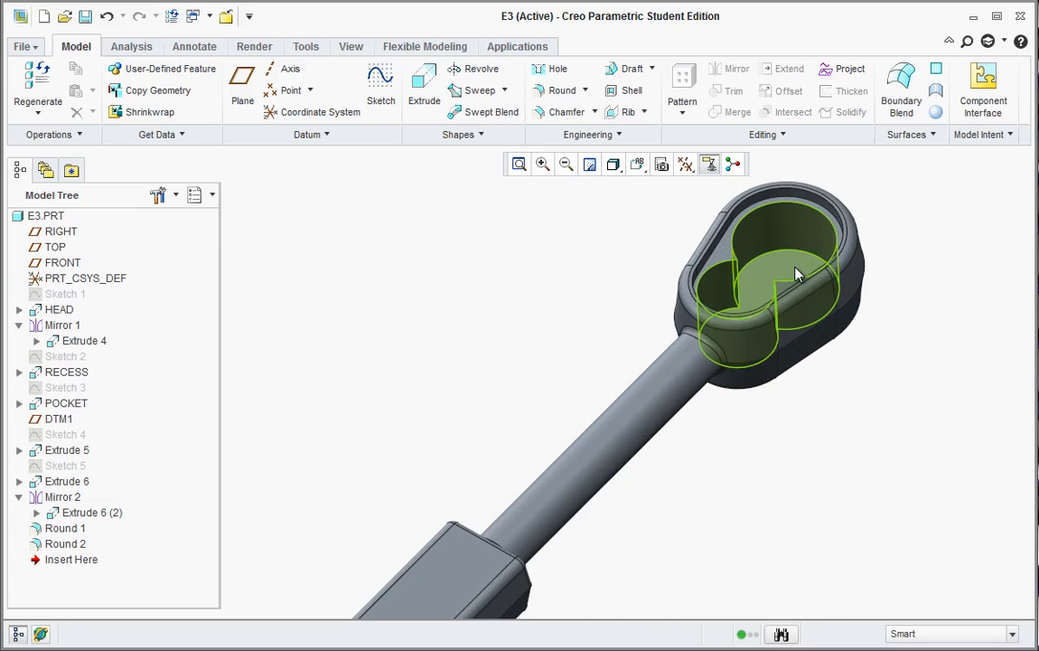
pyautogui.scroll(2, 786, 289)
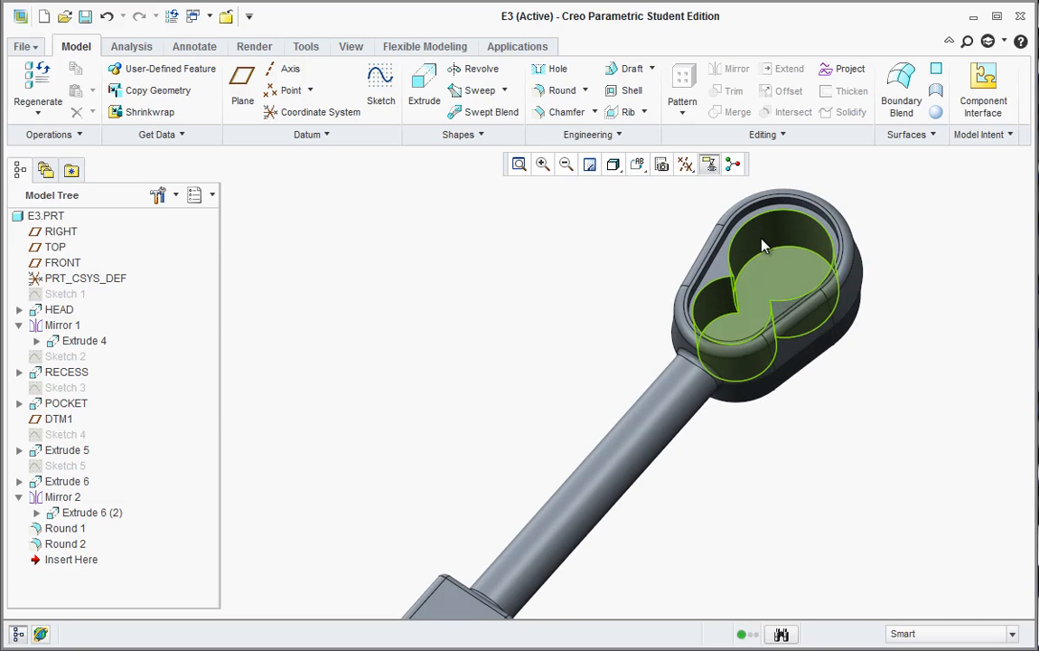
pyautogui.click(380, 91)
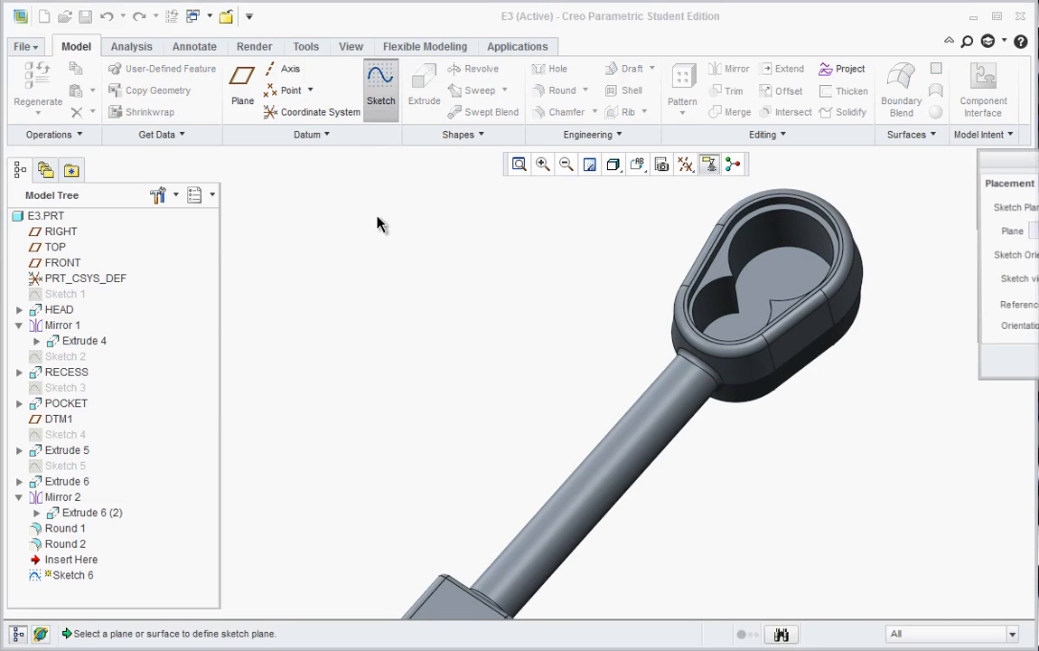
pyautogui.click(789, 285)
pyautogui.moveTo(1031, 159); pyautogui.dragTo(865, 162)
pyautogui.click(962, 368)
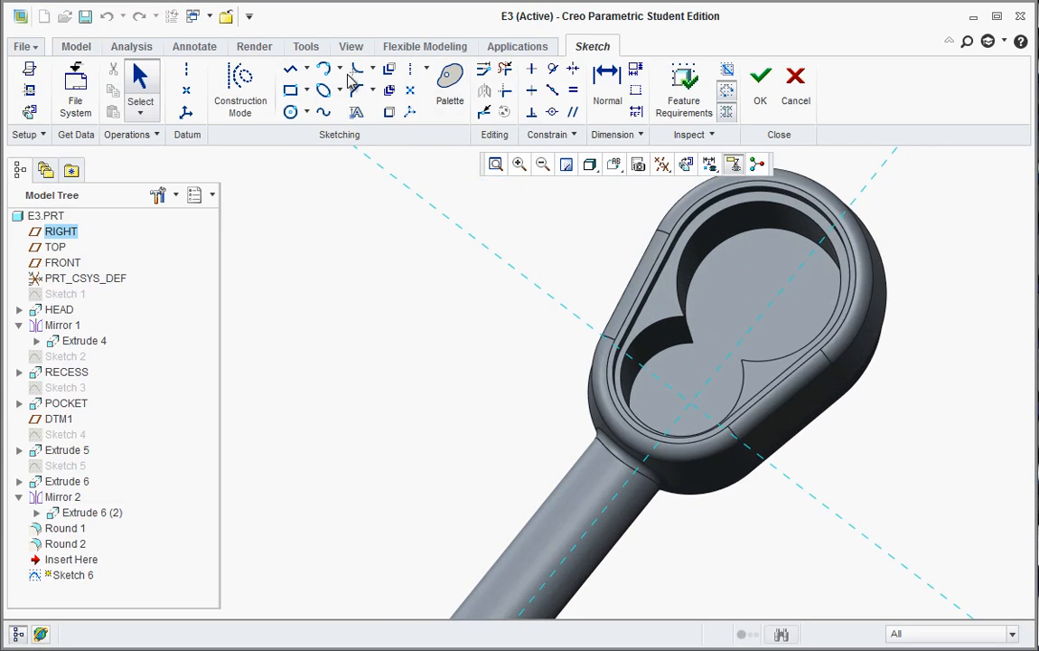
# Step: Draw two equal circles about 0.34 in diameter, concentric with the large and small arcs of the pocket
pyautogui.click(290, 112)
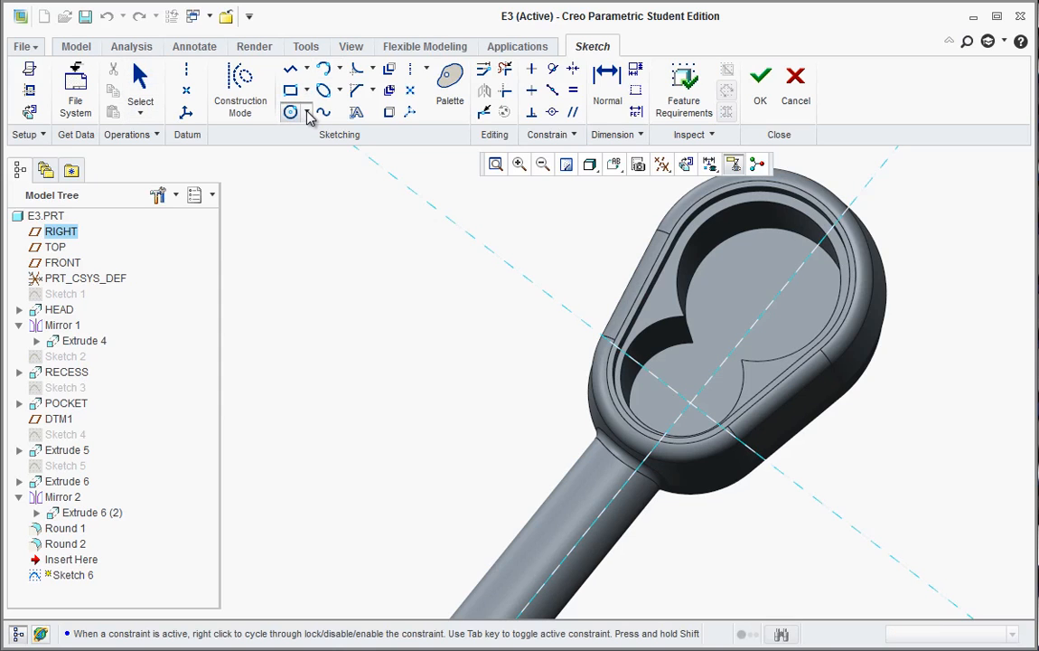
pyautogui.click(308, 113)
pyautogui.click(294, 157)
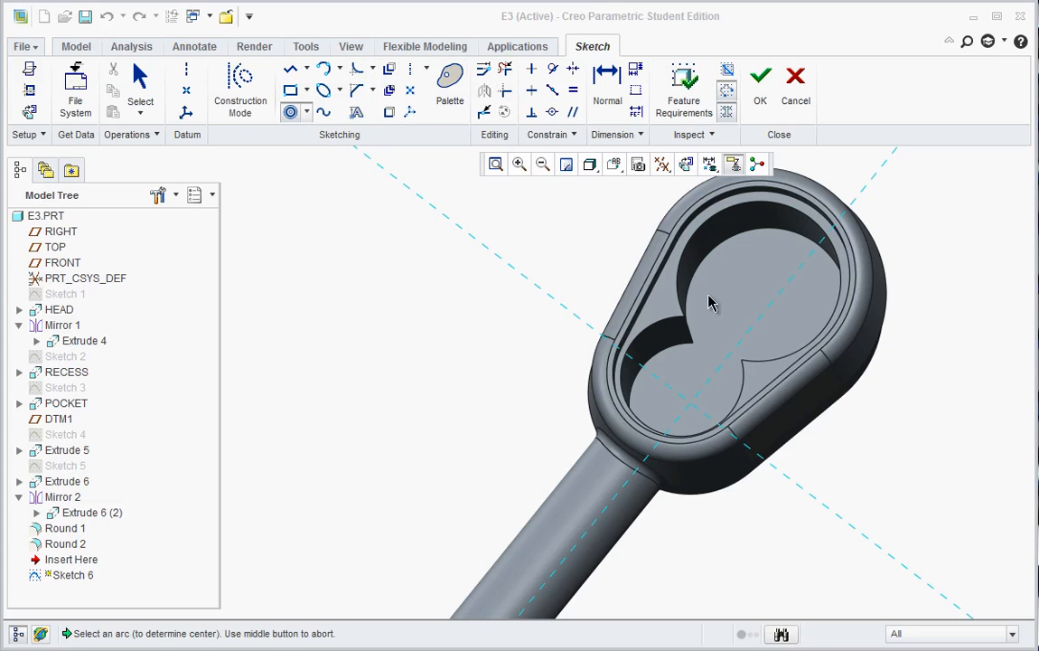
pyautogui.click(806, 239)
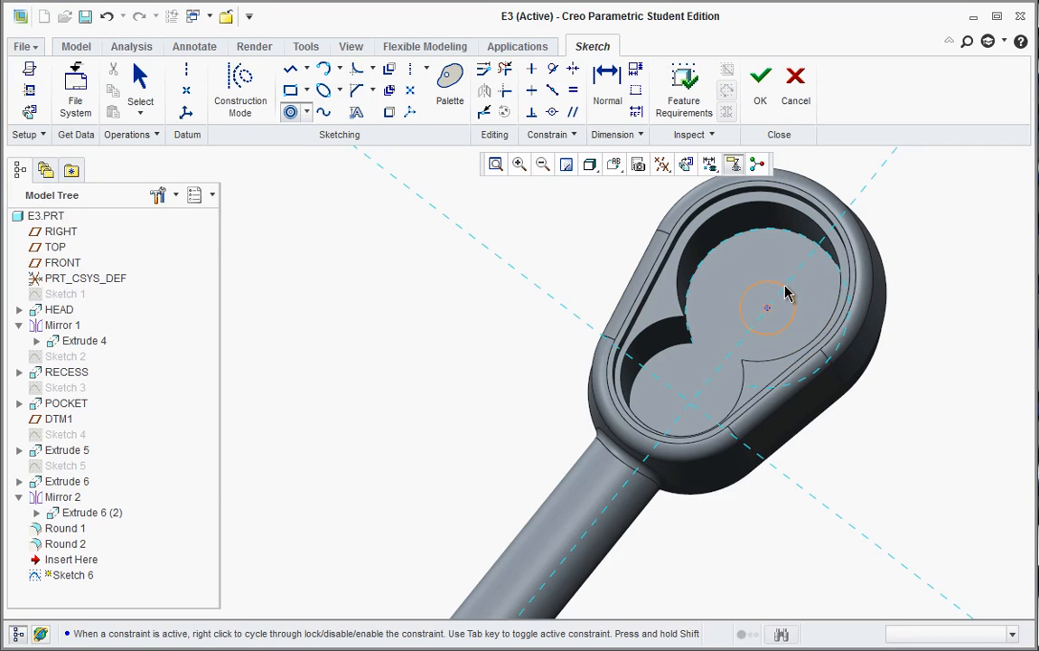
pyautogui.click(786, 292)
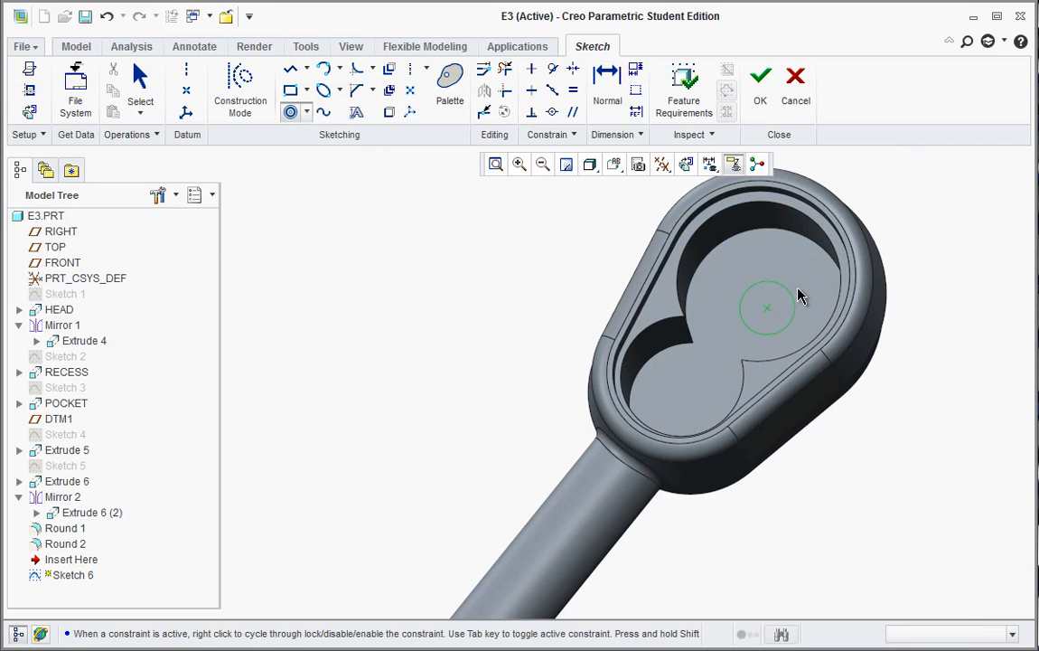
pyautogui.middleClick(682, 370)
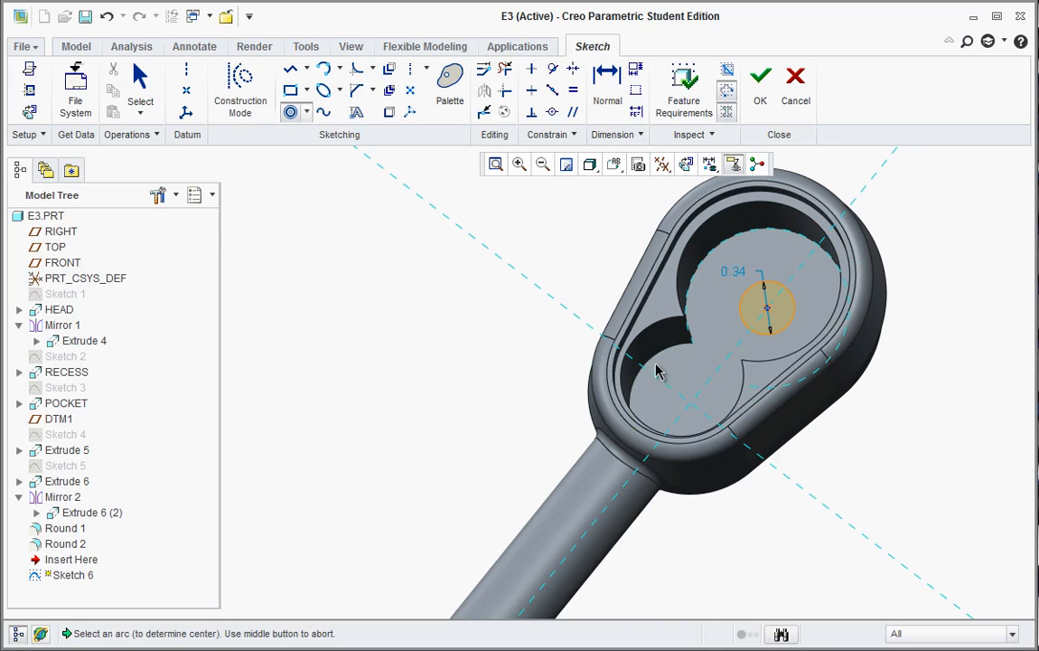
pyautogui.click(637, 386)
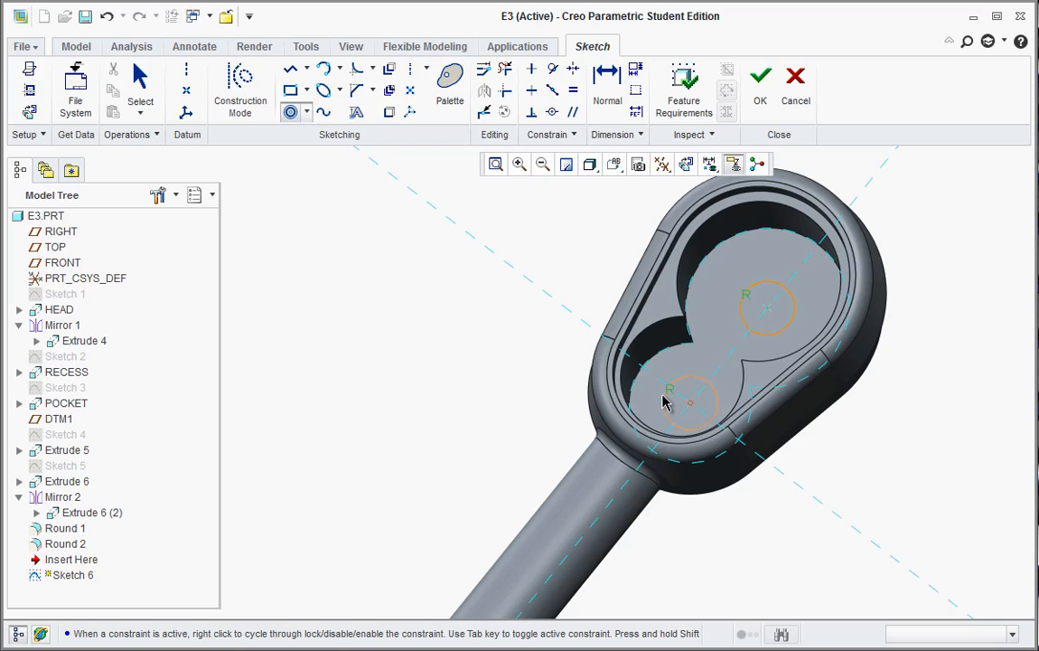
pyautogui.click(670, 398)
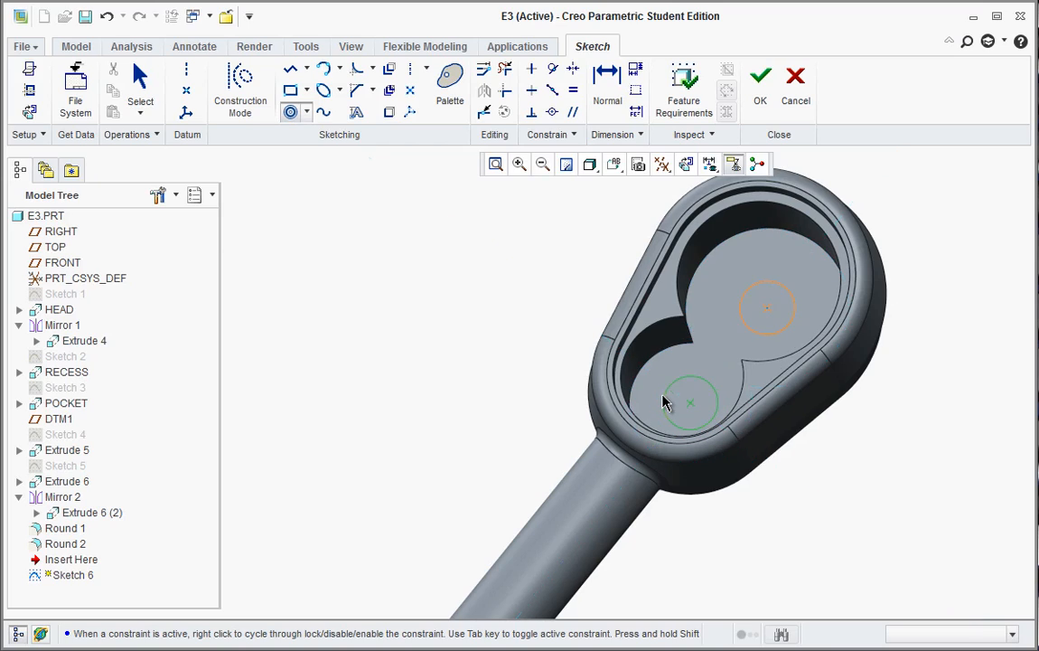
pyautogui.middleClick(733, 303)
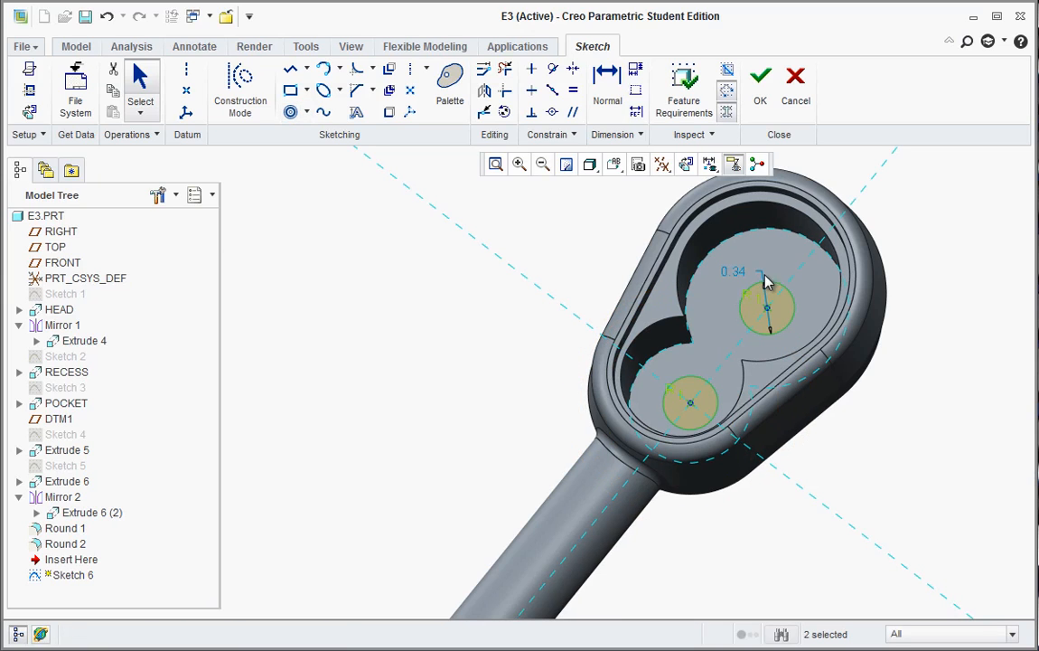
# Step: Set the diameter of the two equal circles to 0.375 and finish the sketch
pyautogui.doubleClick(735, 271)
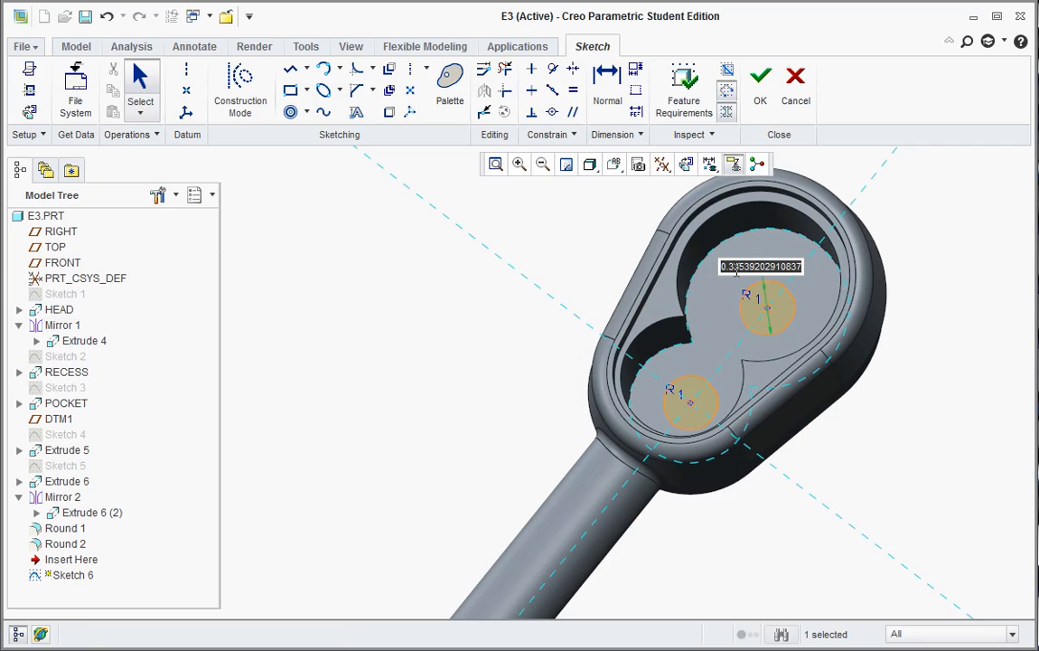
pyautogui.write('.375')
pyautogui.press('Return')
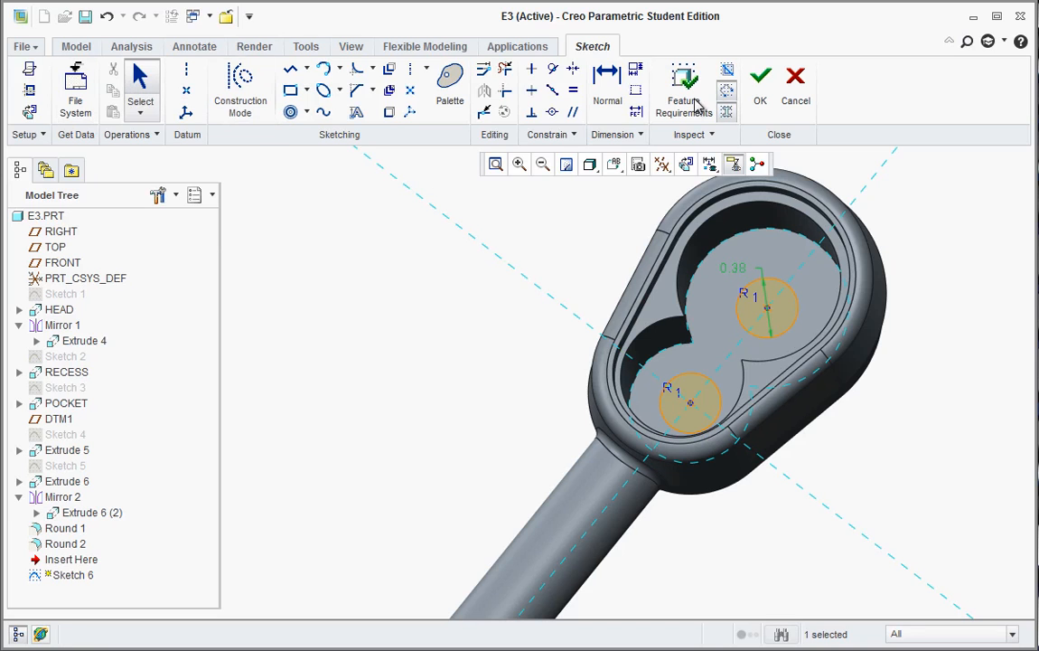
pyautogui.click(760, 83)
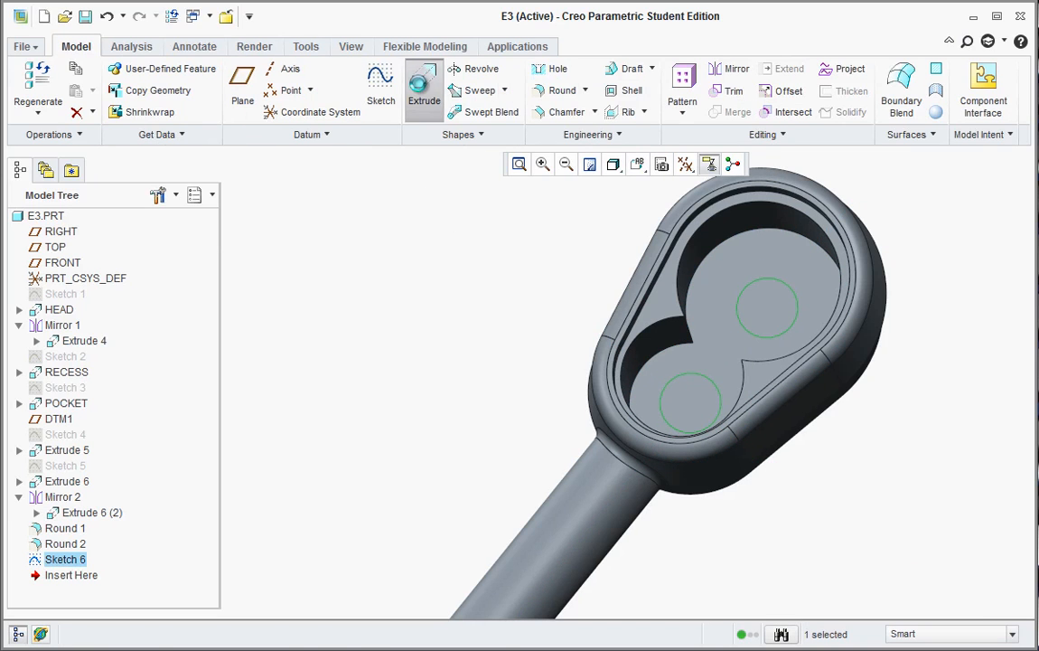
# Step: Extrude the two-circle sketch as a material-removing cut with the Through All depth to make holes in the pocket floor
pyautogui.click(424, 83)
pyautogui.moveTo(720, 356); pyautogui.dragTo(675, 332, button='middle')
pyautogui.click(732, 355)
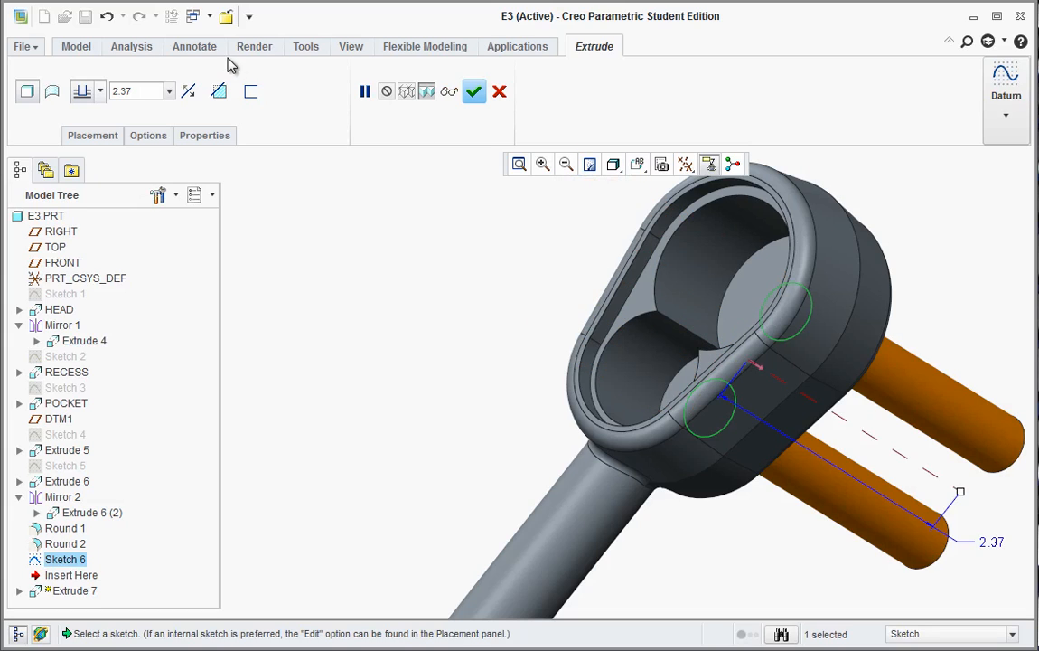
pyautogui.click(219, 91)
pyautogui.click(221, 95)
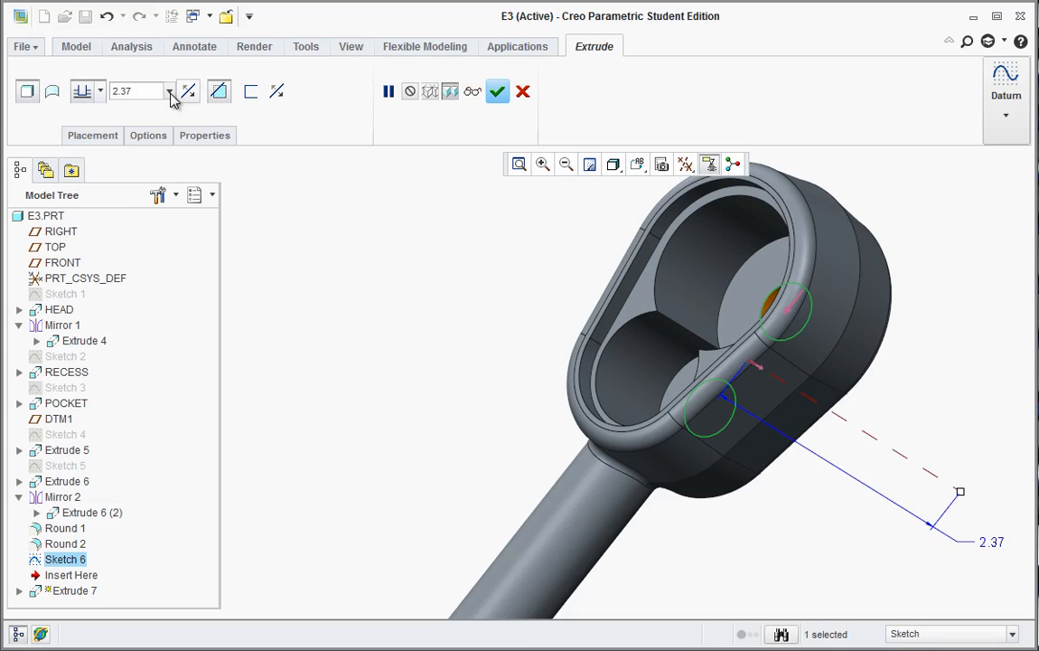
pyautogui.click(102, 94)
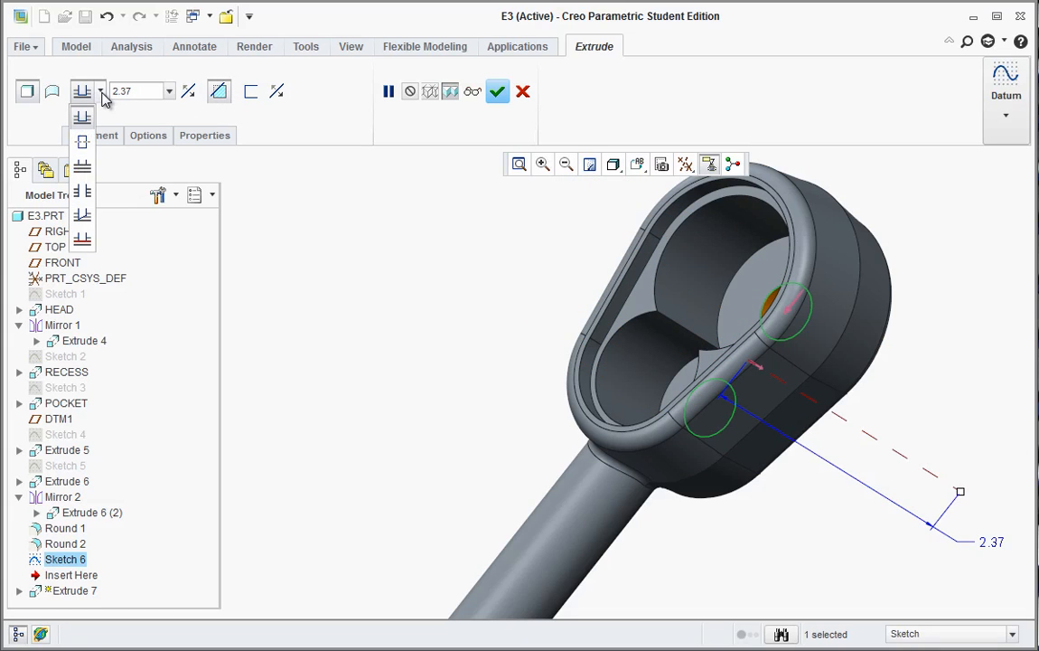
pyautogui.click(84, 193)
pyautogui.click(497, 91)
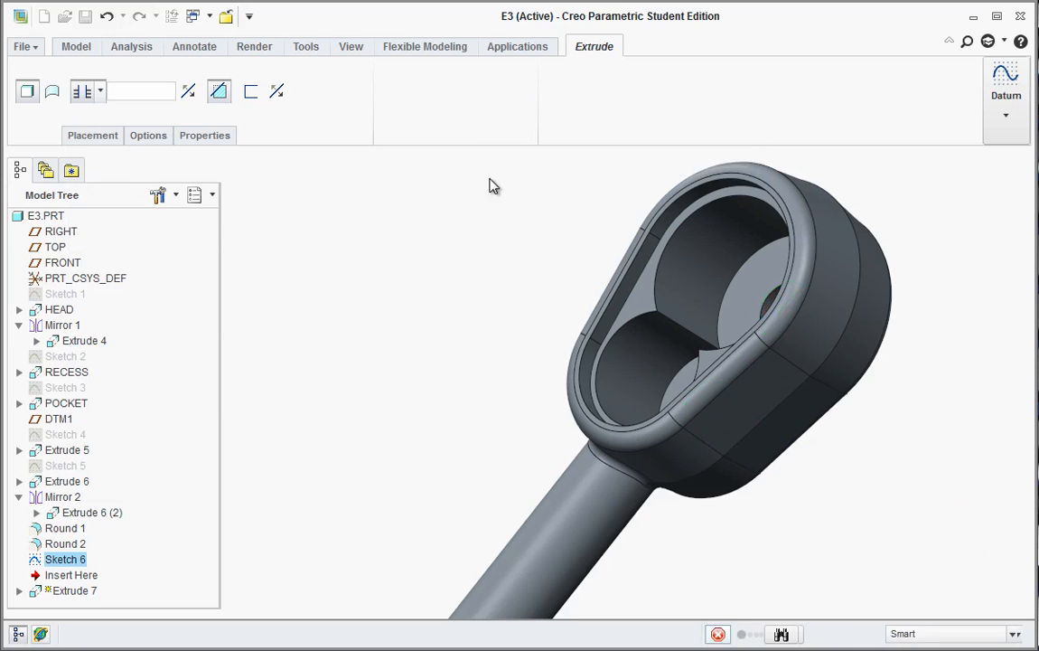
# Step: Start a new sketch on the large flat upper face of the grip
pyautogui.scroll(-2, 504, 336)
pyautogui.scroll(-4, 529, 506)
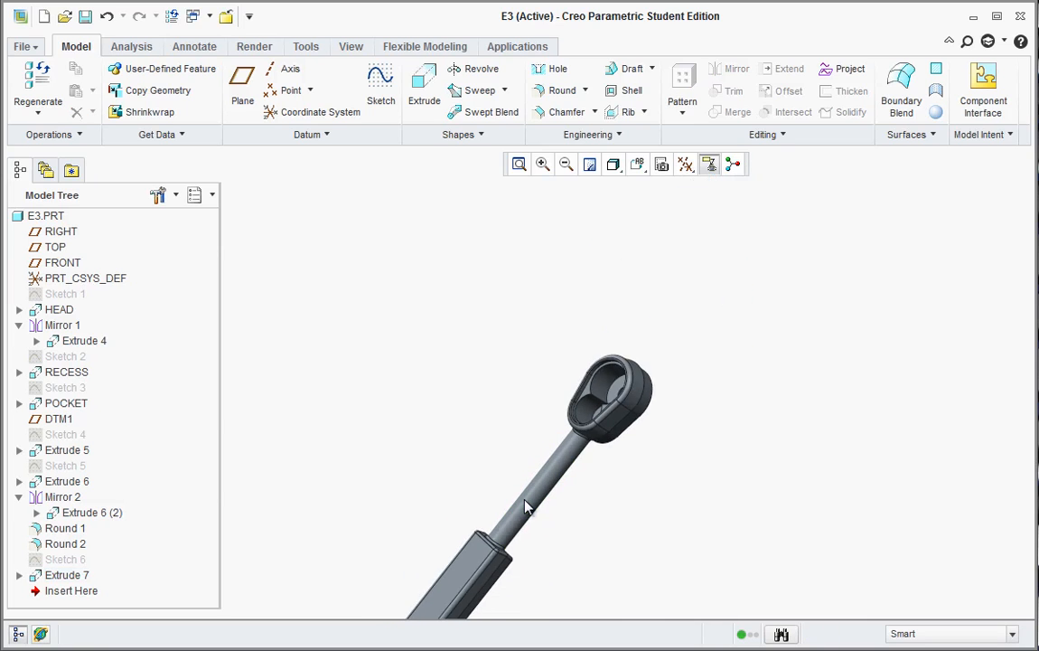
pyautogui.moveTo(477, 554)
pyautogui.mouseDown(button='middle')
pyautogui.moveTo(528, 419)
pyautogui.moveTo(547, 461)
pyautogui.mouseUp(button='middle')
pyautogui.scroll(3, 469, 546)
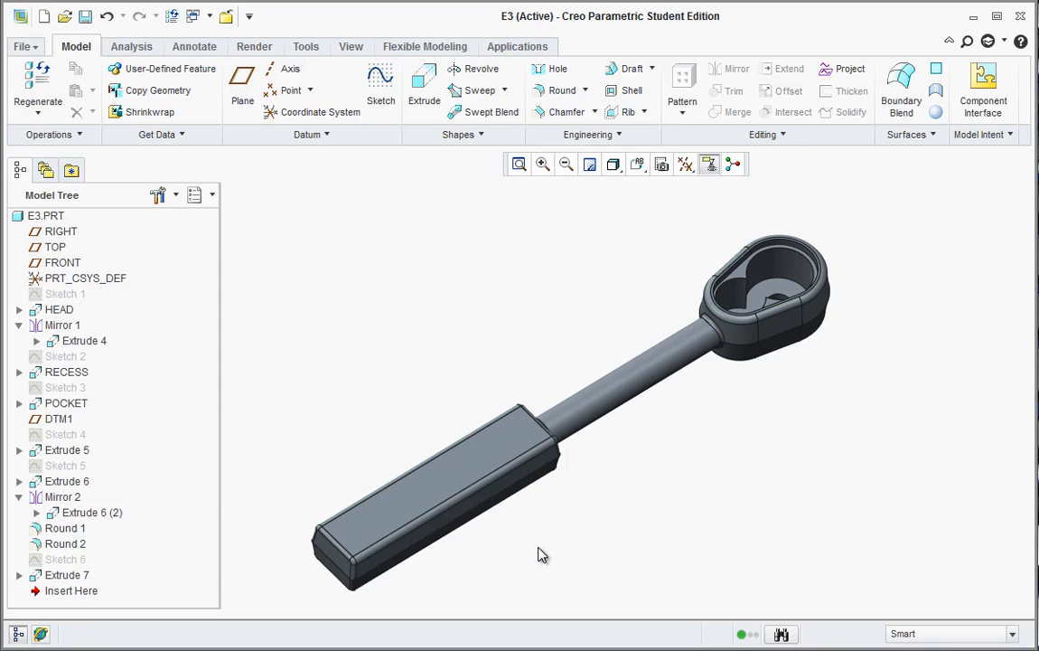
pyautogui.scroll(3, 388, 569)
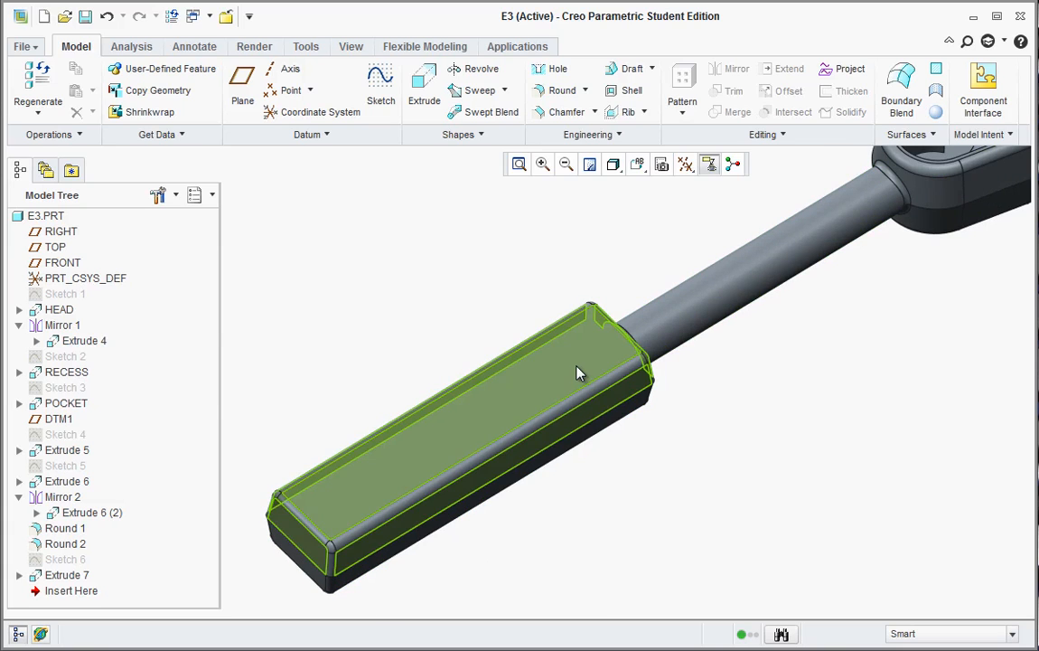
pyautogui.click(380, 90)
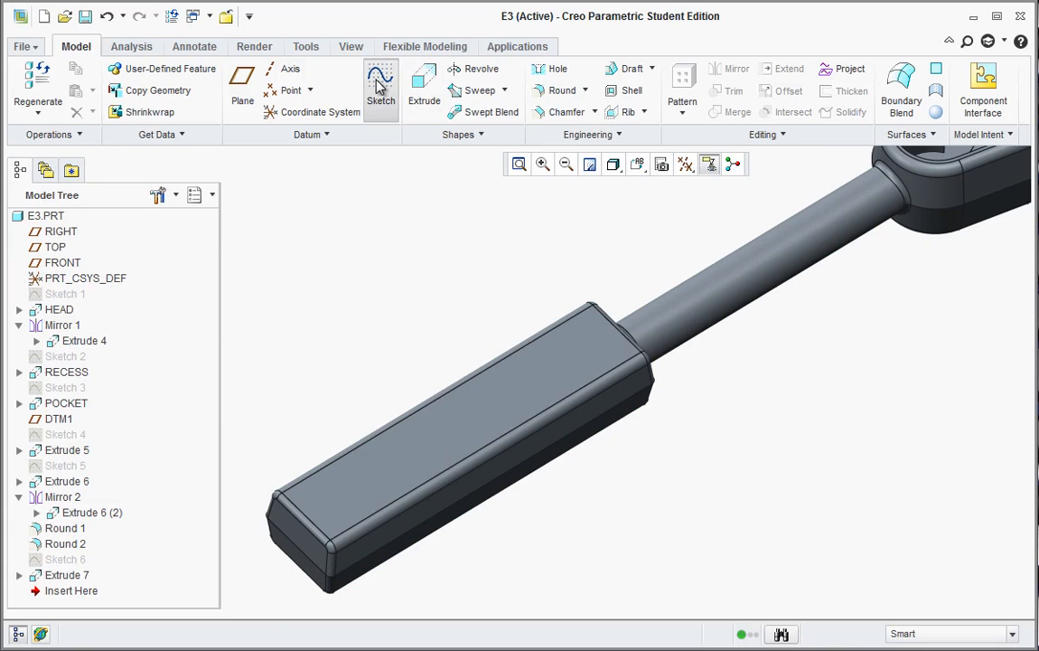
pyautogui.click(418, 459)
pyautogui.moveTo(1034, 170)
pyautogui.mouseDown()
pyautogui.moveTo(912, 225)
pyautogui.moveTo(870, 227)
pyautogui.mouseUp()
pyautogui.click(955, 426)
pyautogui.scroll(-1, 415, 493)
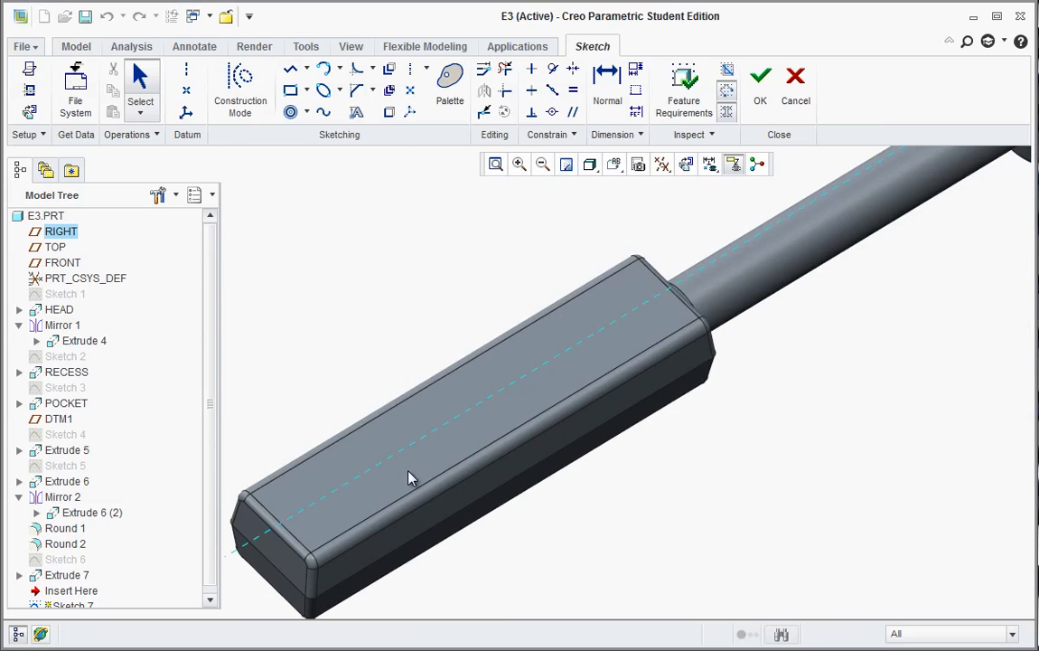
# Step: Draw a construction line about 2.61 long on the grip face, parallel to its centerline and offset about 0.24
pyautogui.click(187, 76)
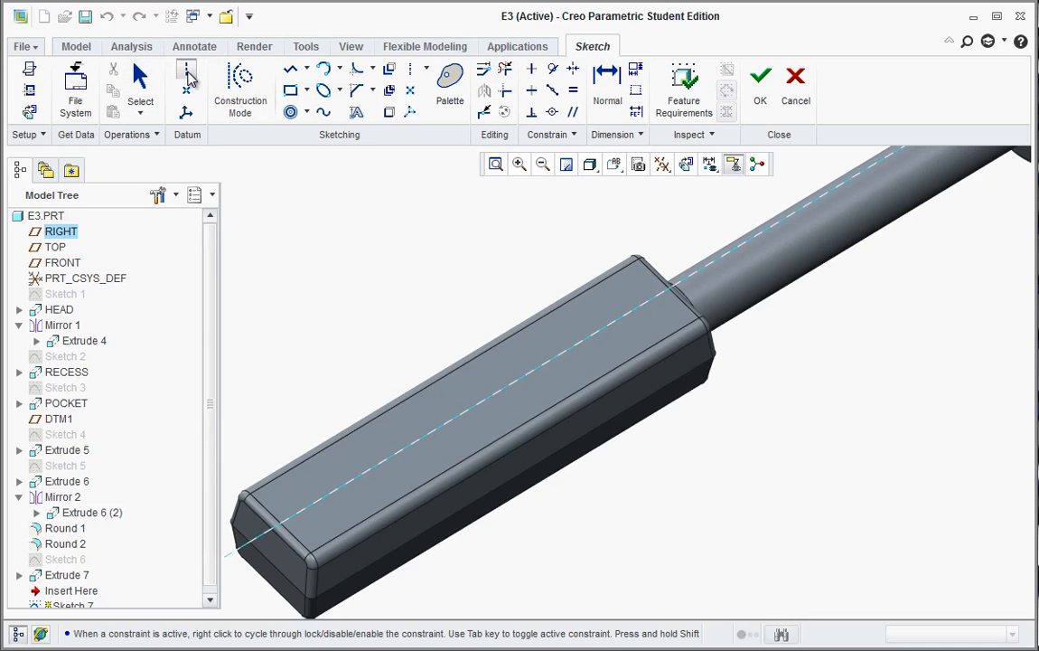
pyautogui.click(239, 97)
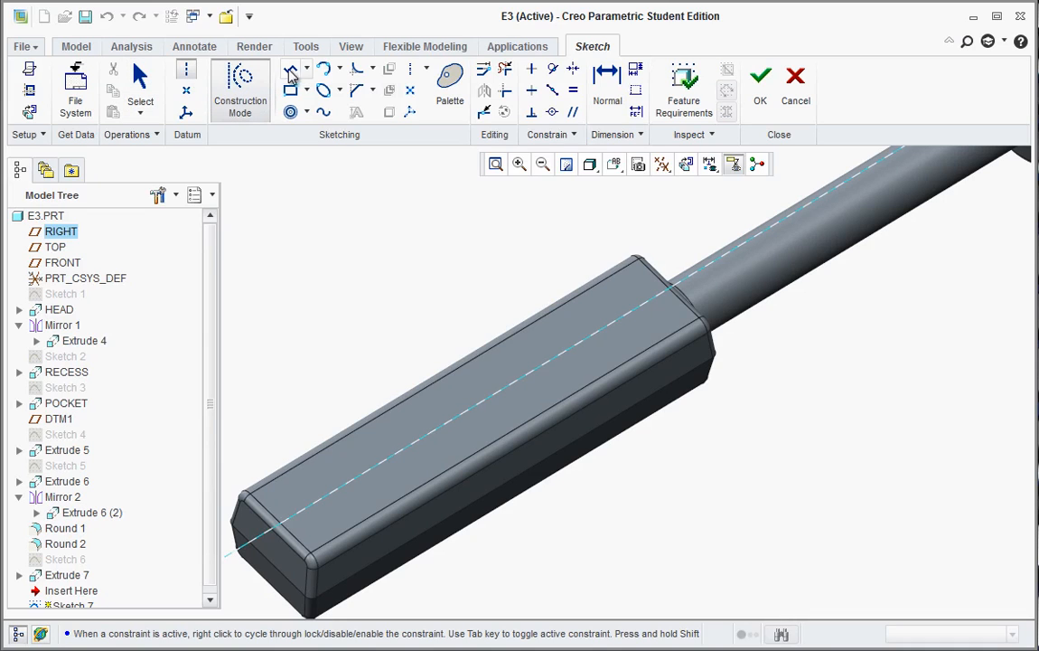
pyautogui.click(368, 500)
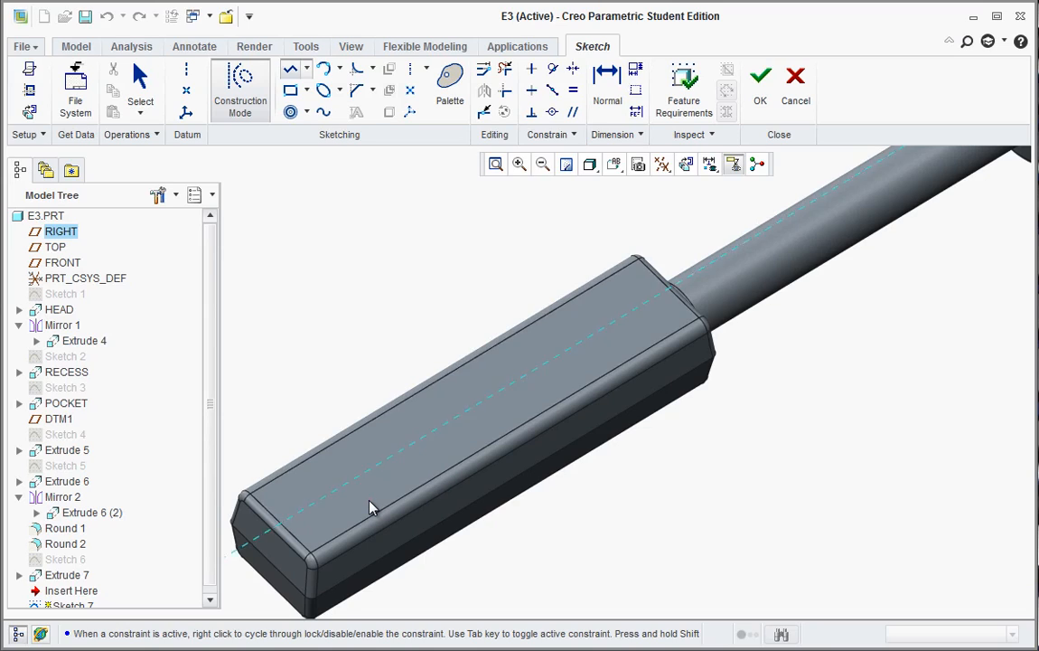
pyautogui.click(638, 342)
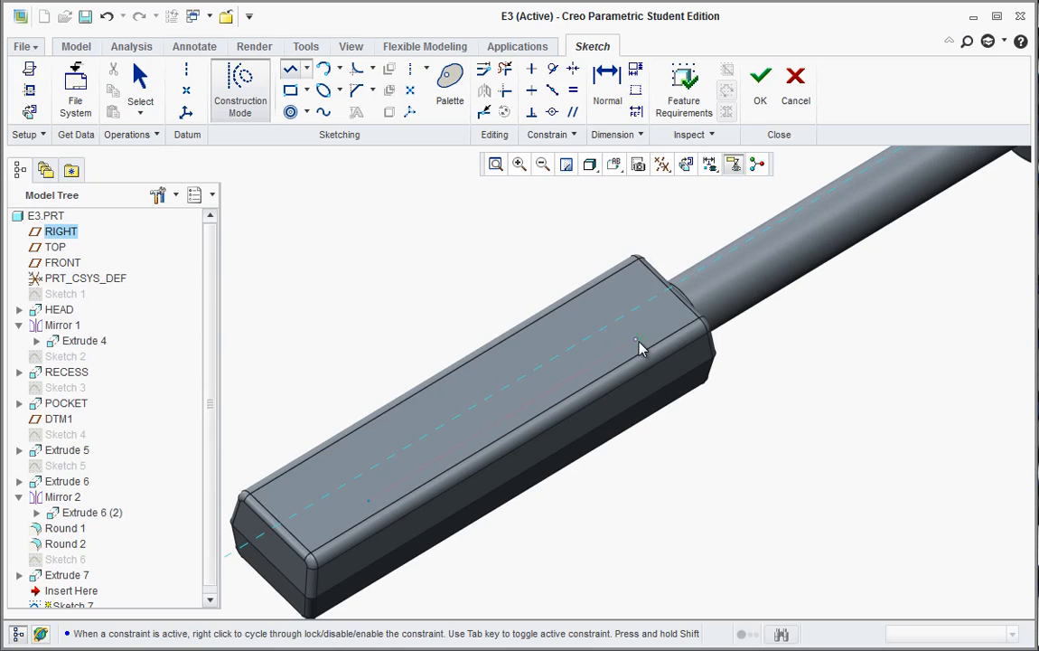
pyautogui.middleClick(682, 432)
pyautogui.middleClick(682, 432)
pyautogui.scroll(3, 434, 485)
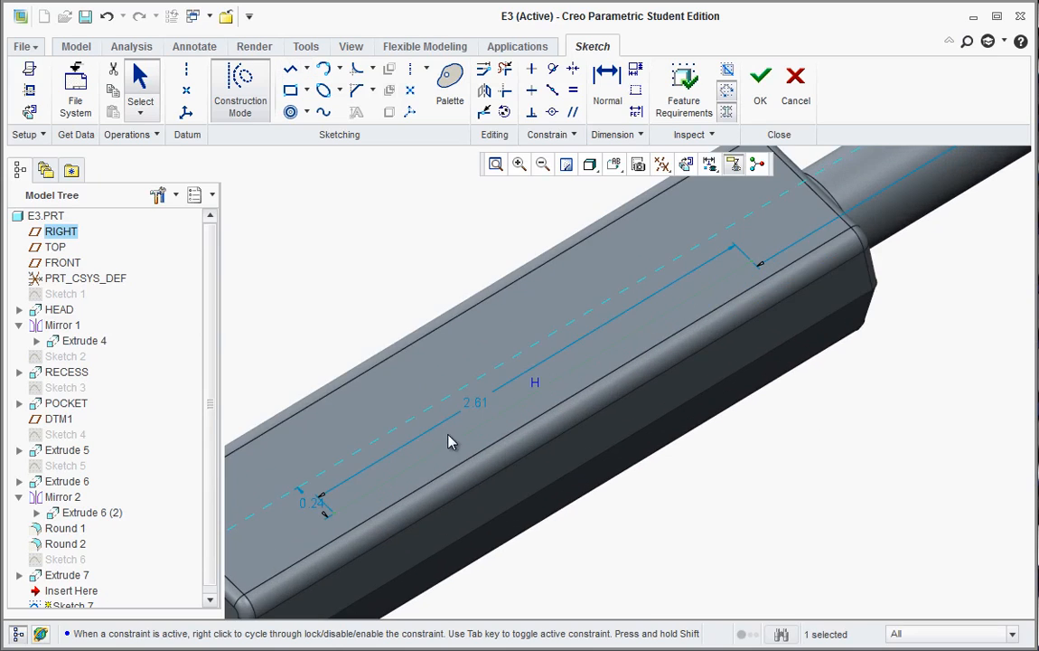
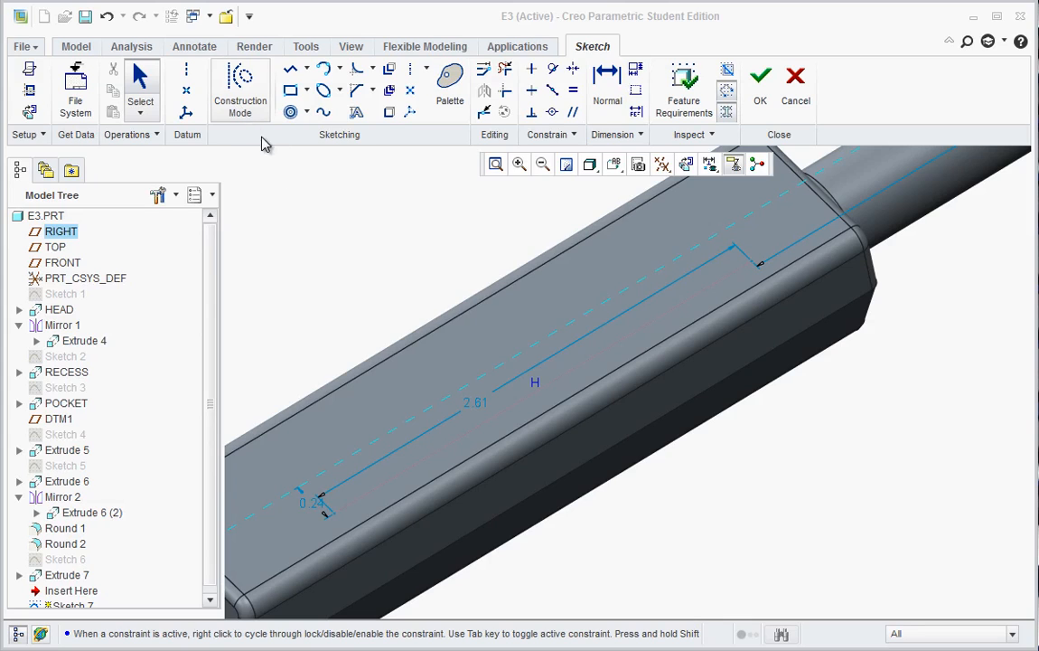
# Step: Add the sketch text "Creo 2.0", about 0.42 high, starting at the construction line's end farthest from the head
pyautogui.click(357, 115)
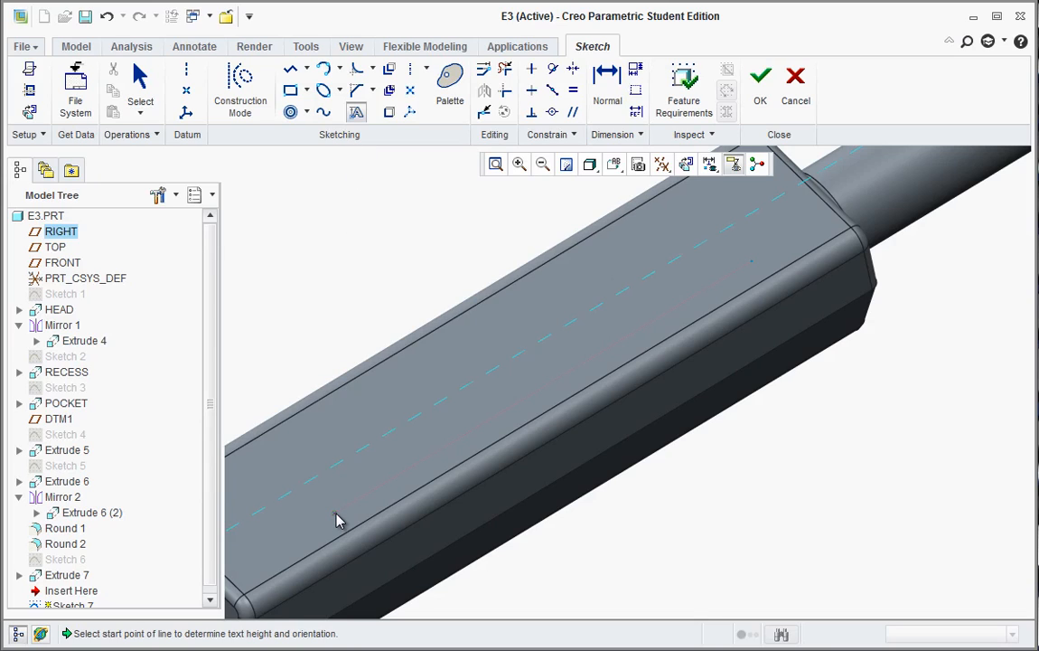
pyautogui.click(334, 513)
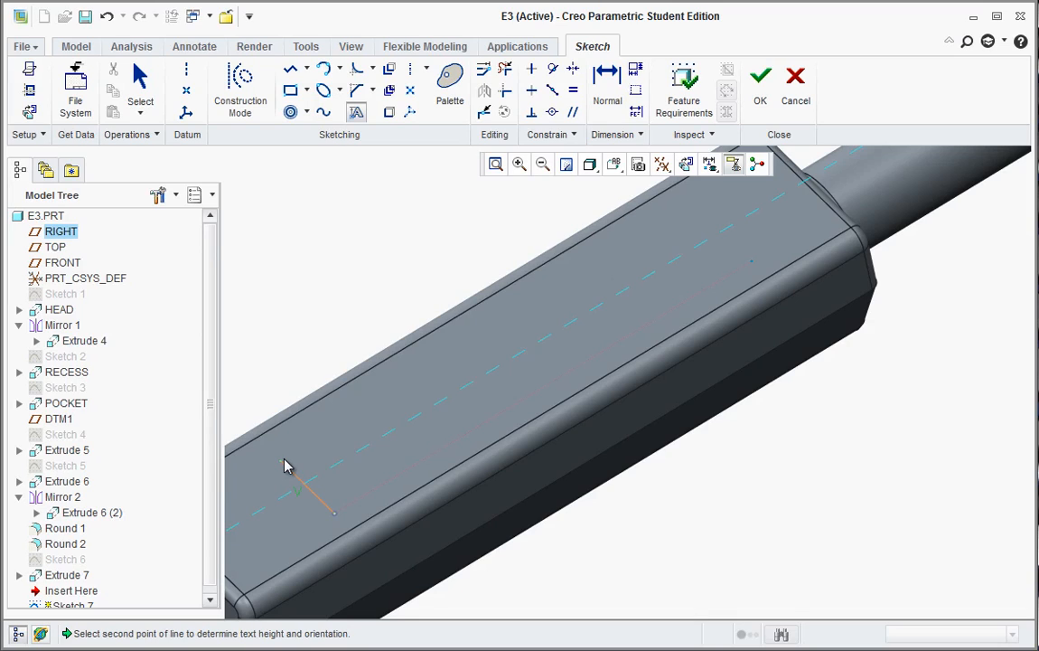
pyautogui.click(286, 462)
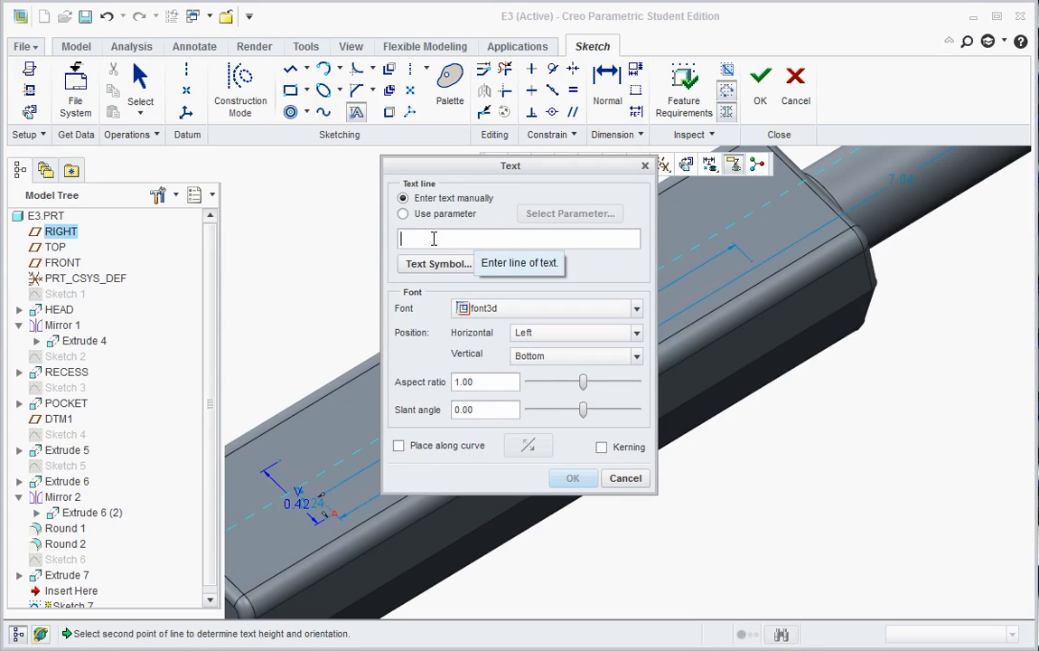
pyautogui.write('Creo')
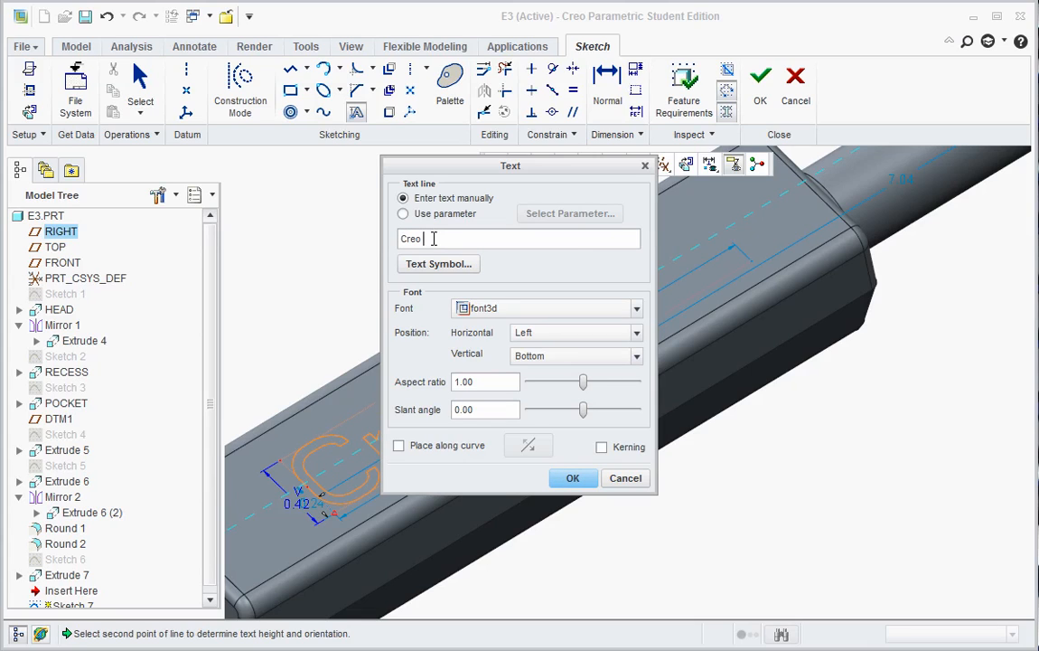
pyautogui.write(' 2.0')
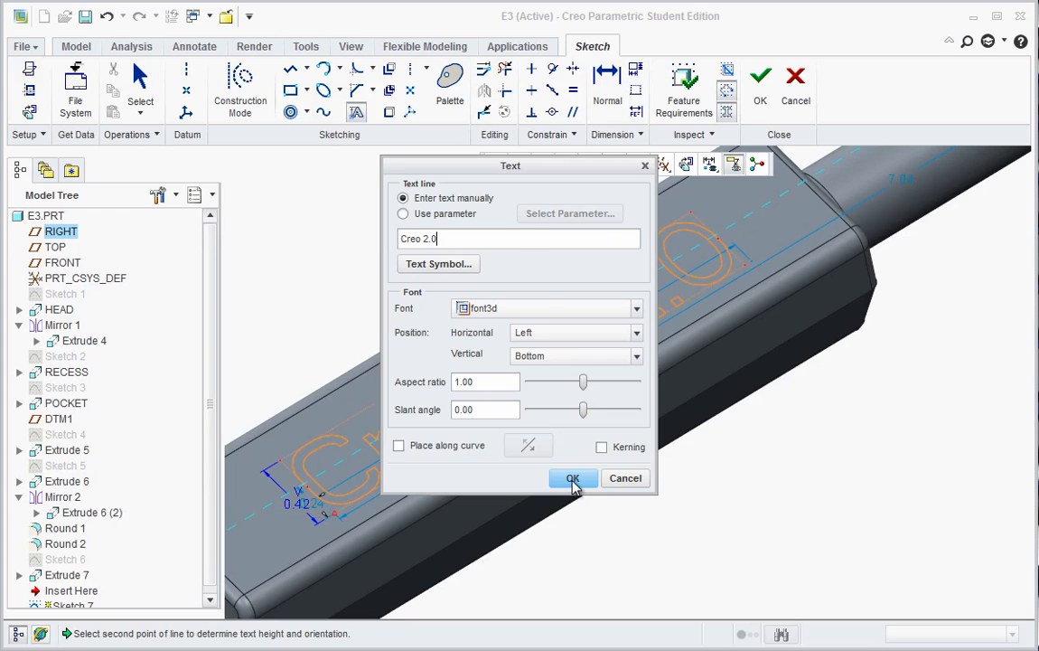
pyautogui.moveTo(503, 171)
pyautogui.mouseDown()
pyautogui.moveTo(622, 249)
pyautogui.moveTo(815, 279)
pyautogui.moveTo(863, 301)
pyautogui.moveTo(873, 267)
pyautogui.mouseUp()
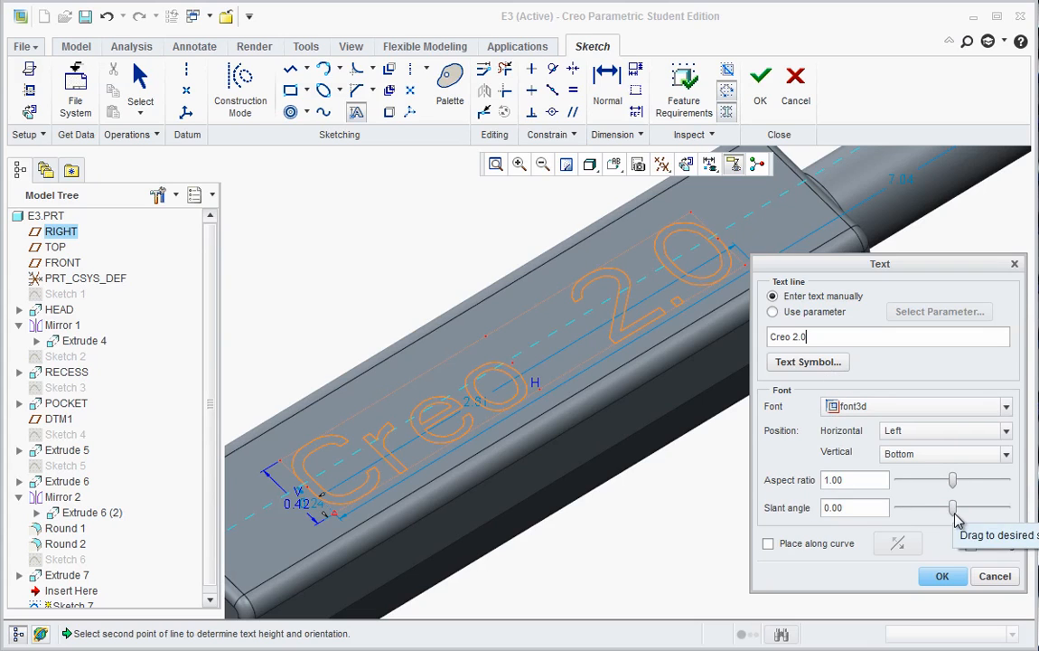
# Step: Set the text's slant angle to 3.00 and its font to CG Omega Bold Italic
pyautogui.moveTo(954, 509)
pyautogui.mouseDown()
pyautogui.moveTo(974, 508)
pyautogui.moveTo(949, 507)
pyautogui.moveTo(957, 488)
pyautogui.moveTo(932, 482)
pyautogui.moveTo(978, 485)
pyautogui.moveTo(956, 486)
pyautogui.moveTo(951, 498)
pyautogui.mouseUp()
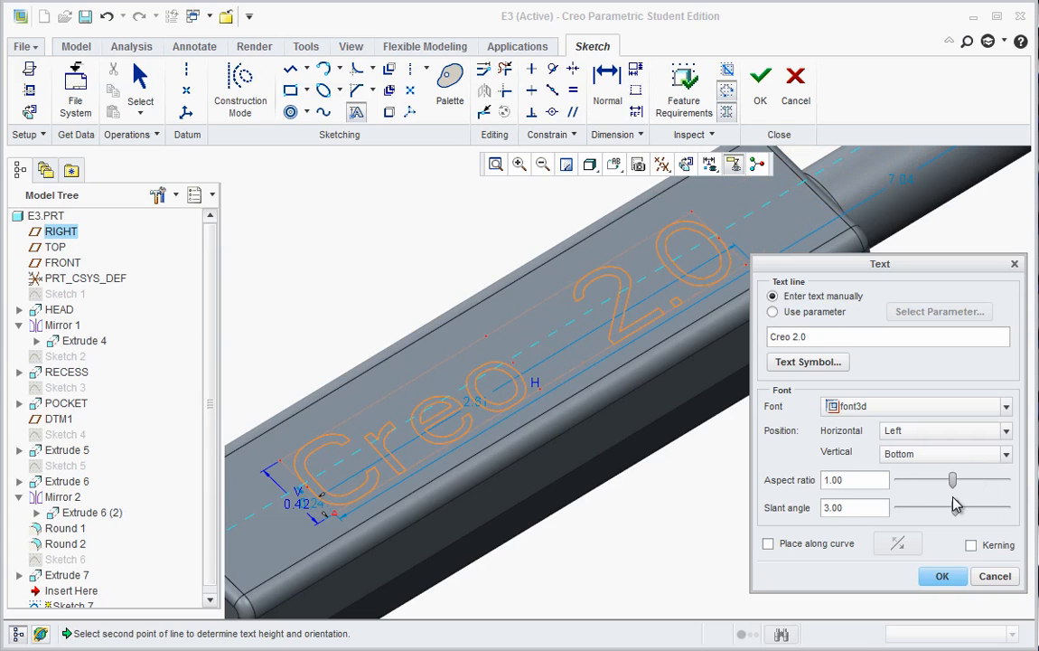
pyautogui.click(893, 411)
pyautogui.scroll(-4, 902, 522)
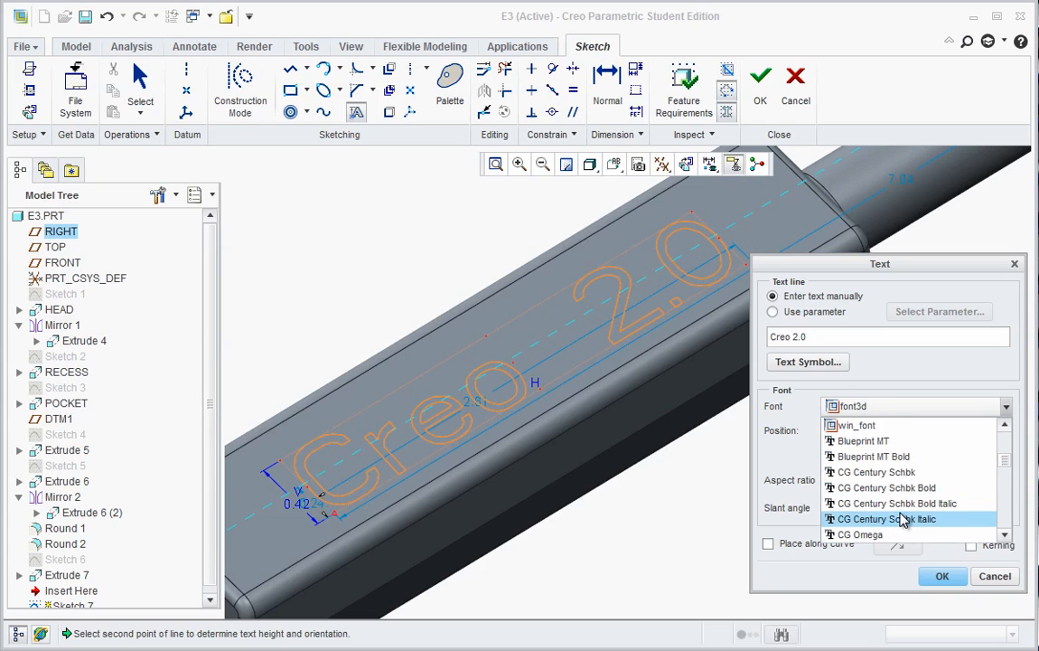
pyautogui.click(1006, 535)
pyautogui.click(1006, 535)
pyautogui.click(1006, 535)
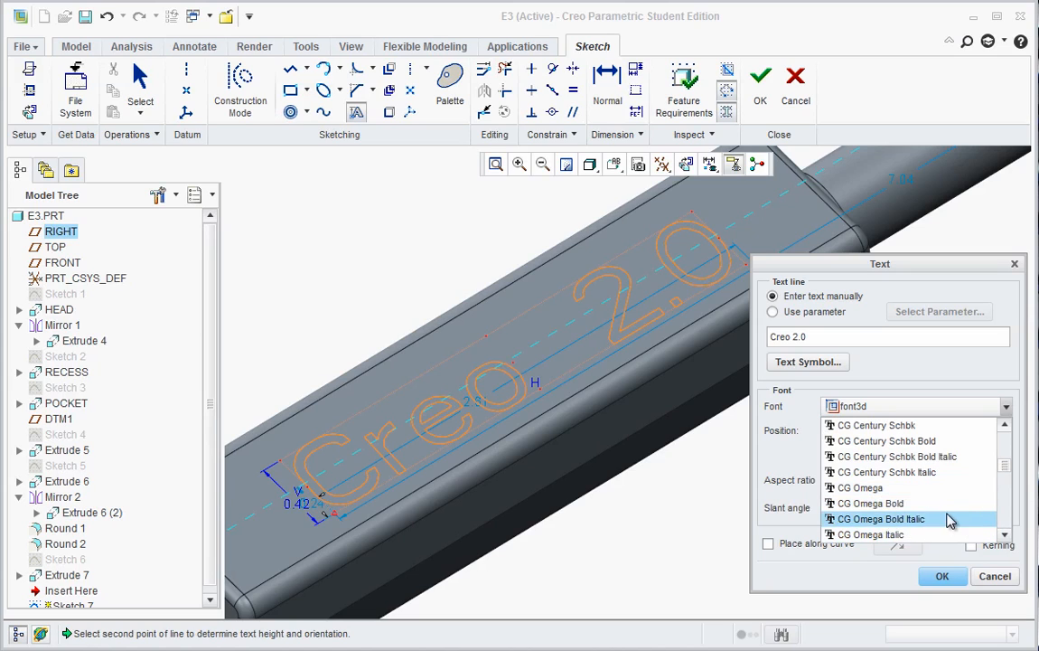
pyautogui.click(877, 521)
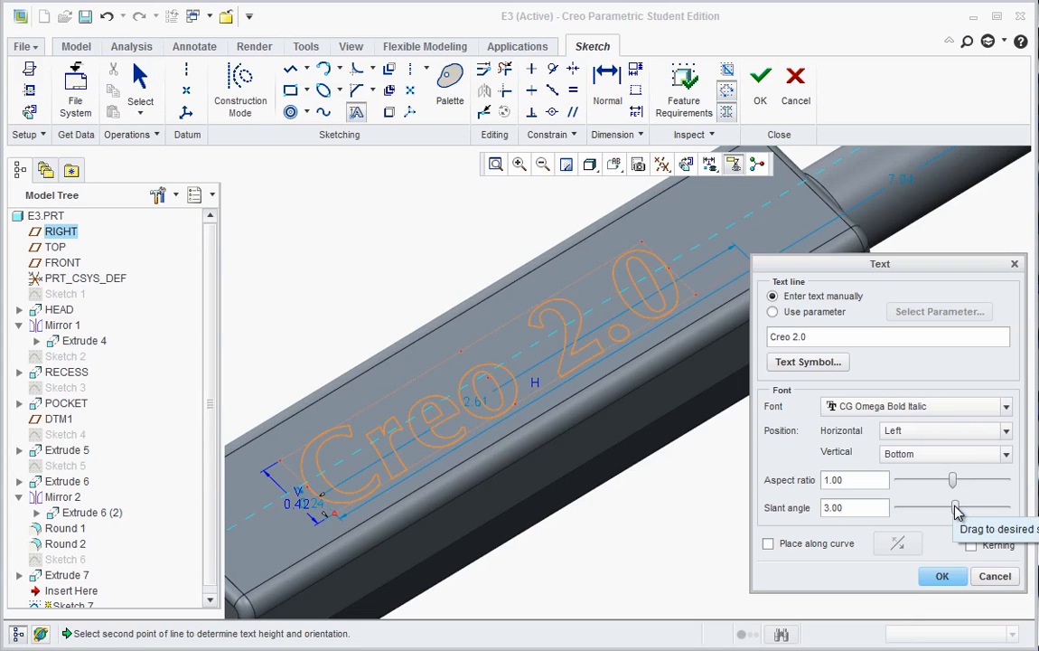
# Step: Increase the slant of the "Creo 2.0" text, accept the text and finish the sketch
pyautogui.moveTo(955, 509); pyautogui.dragTo(978, 510)
pyautogui.click(942, 575)
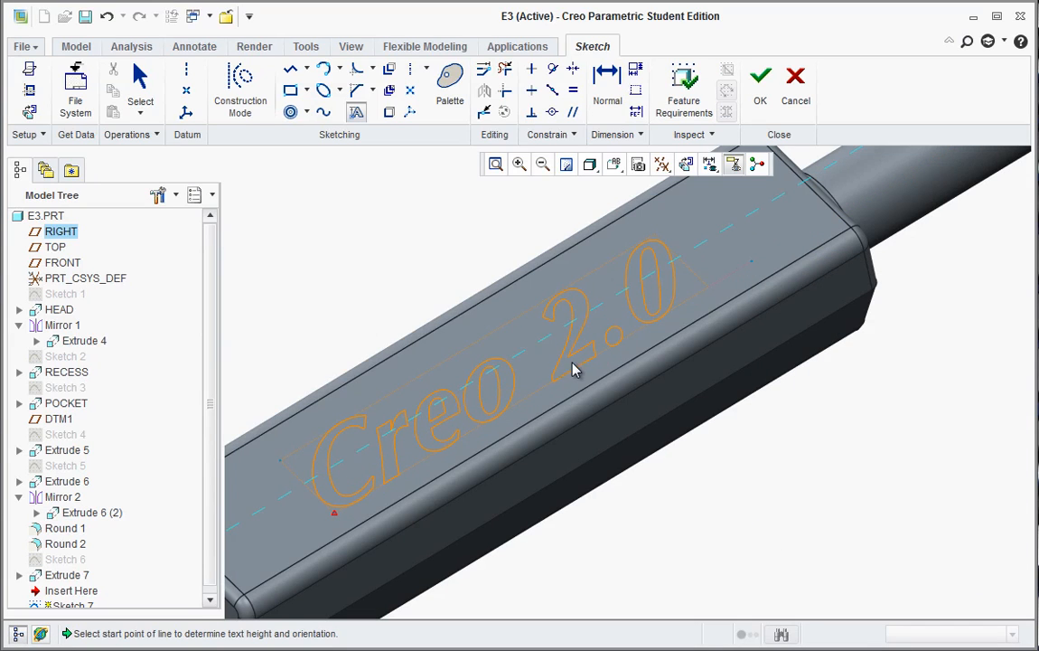
pyautogui.click(760, 83)
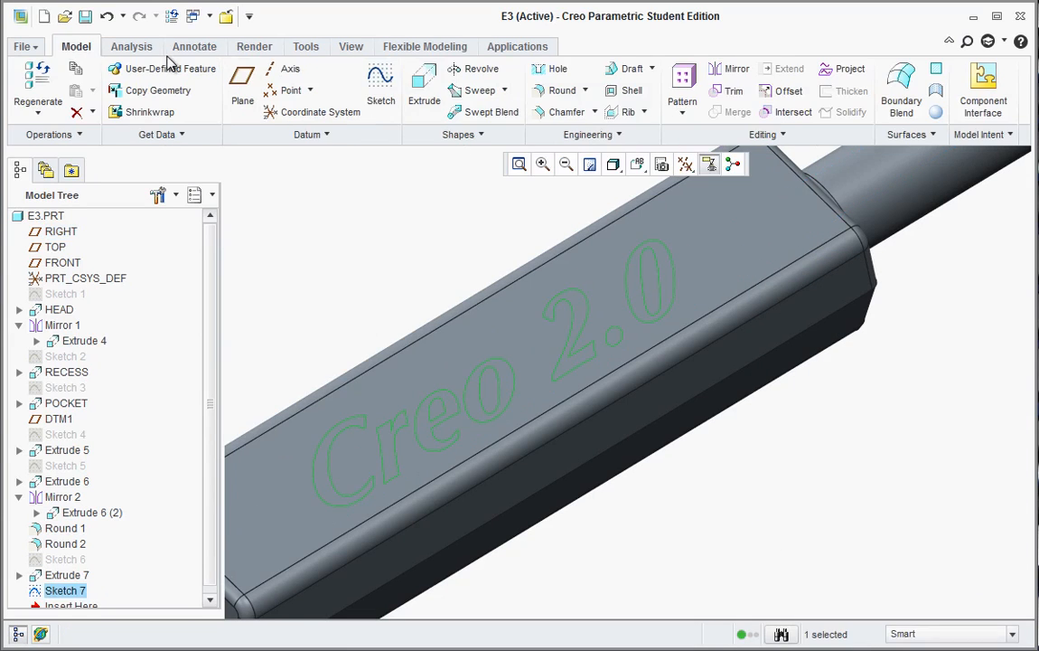
# Step: Extrude the "Creo 2.0" text sketch outward from the grip face with a depth of 0.03
pyautogui.click(423, 91)
pyautogui.scroll(3, 611, 544)
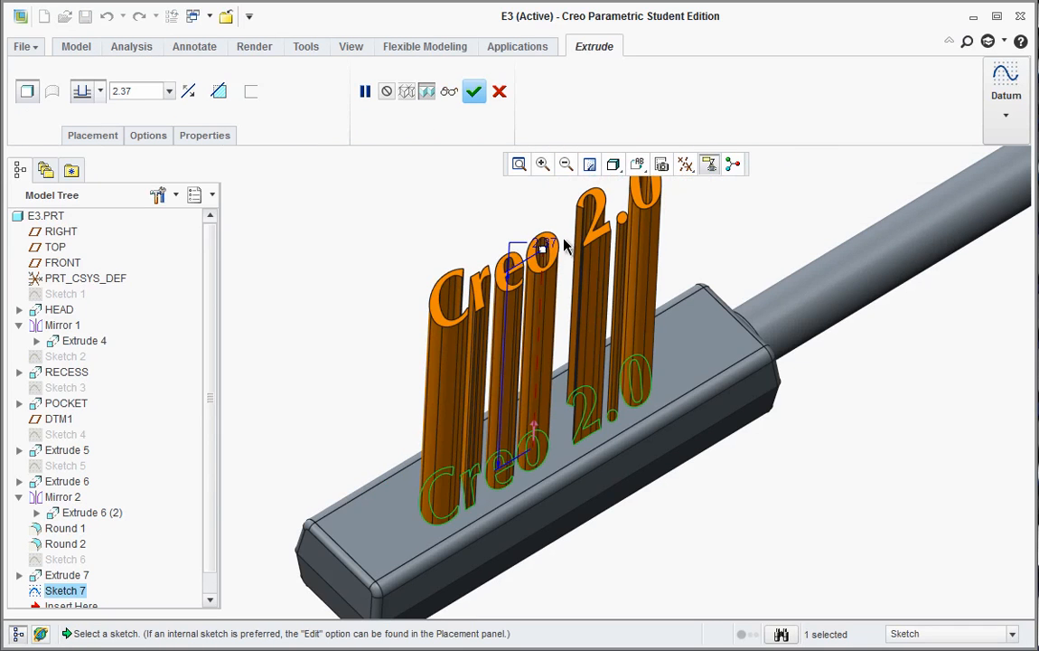
pyautogui.moveTo(542, 249); pyautogui.dragTo(533, 430)
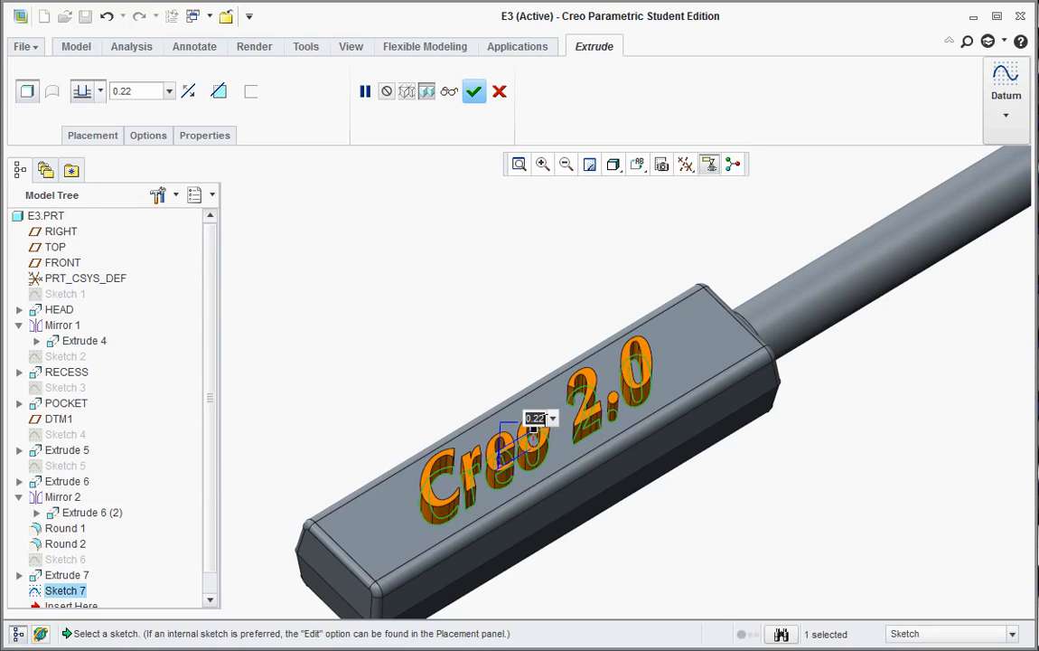
pyautogui.write('0.03')
pyautogui.press('Return')
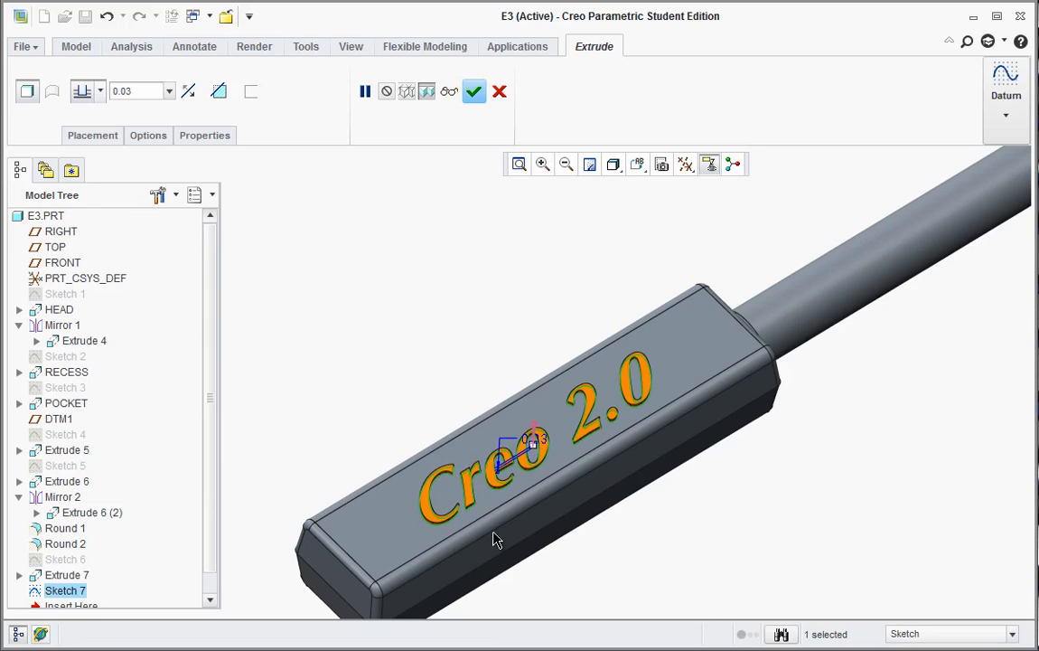
# Step: Engrave the Creo 2.0 text 0.03 deep by reversing the extrusion into the handle and removing material
pyautogui.scroll(-2, 546, 511)
pyautogui.moveTo(571, 485)
pyautogui.mouseDown(button='middle')
pyautogui.moveTo(561, 464)
pyautogui.moveTo(576, 484)
pyautogui.mouseUp(button='middle')
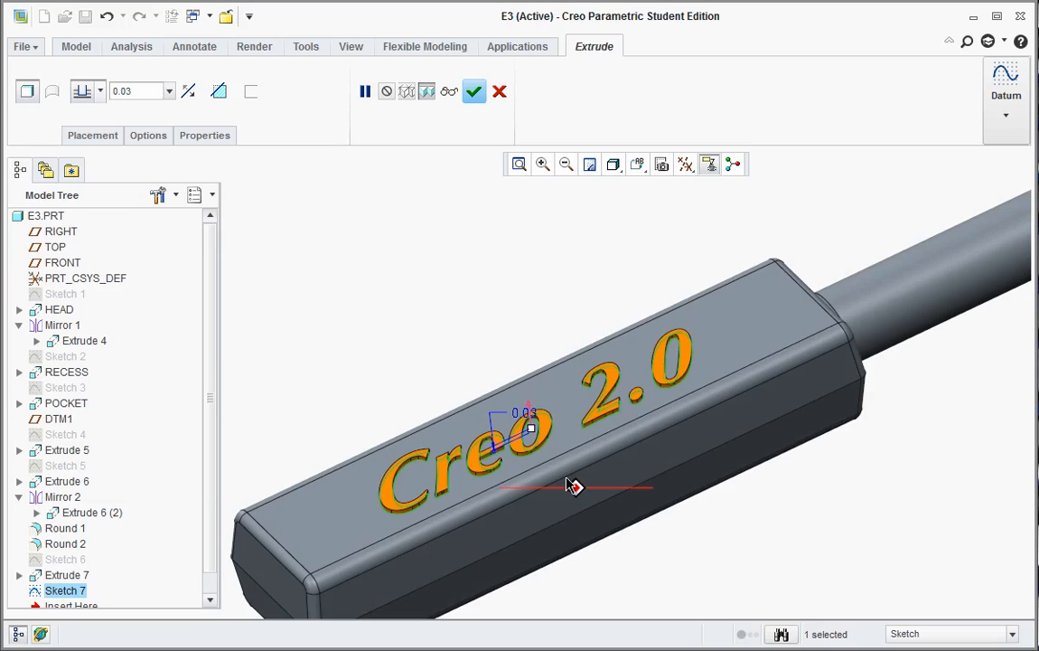
pyautogui.click(531, 416)
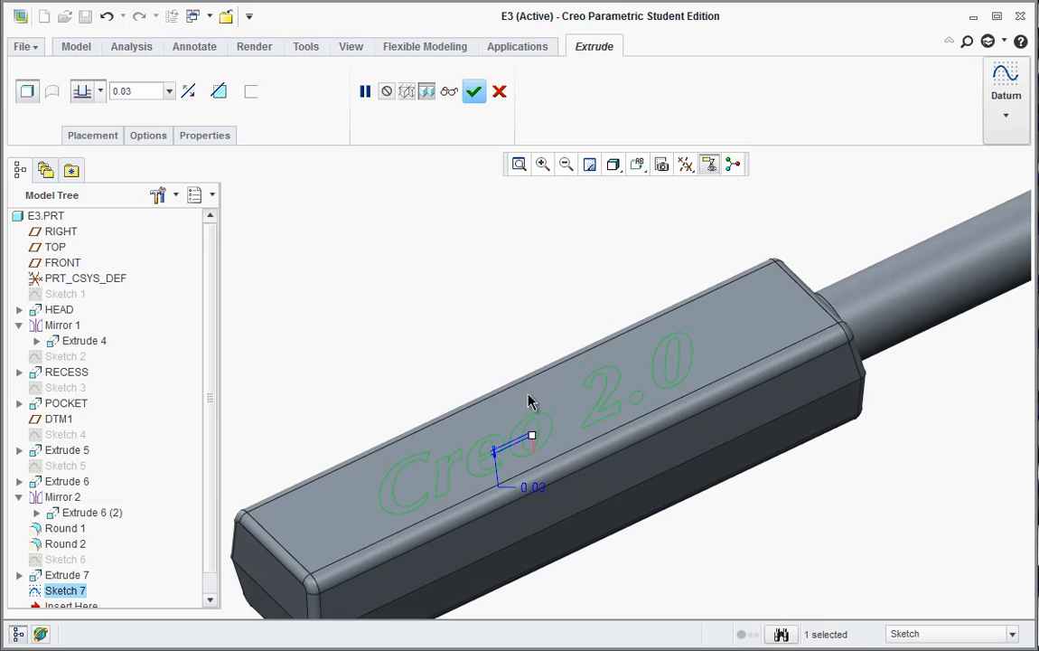
pyautogui.click(225, 95)
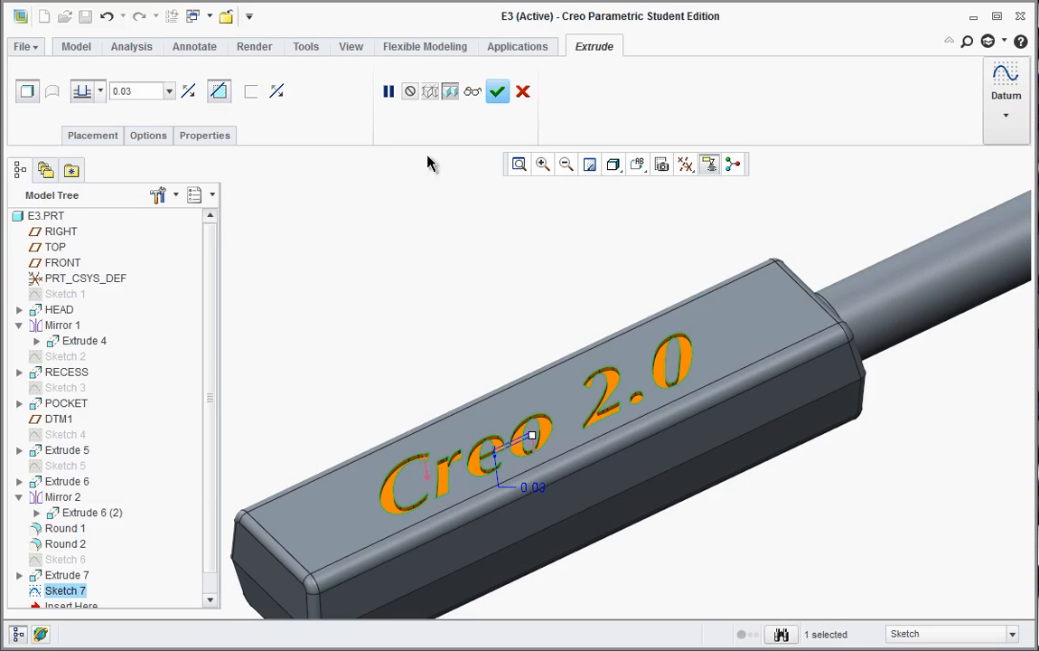
pyautogui.click(497, 91)
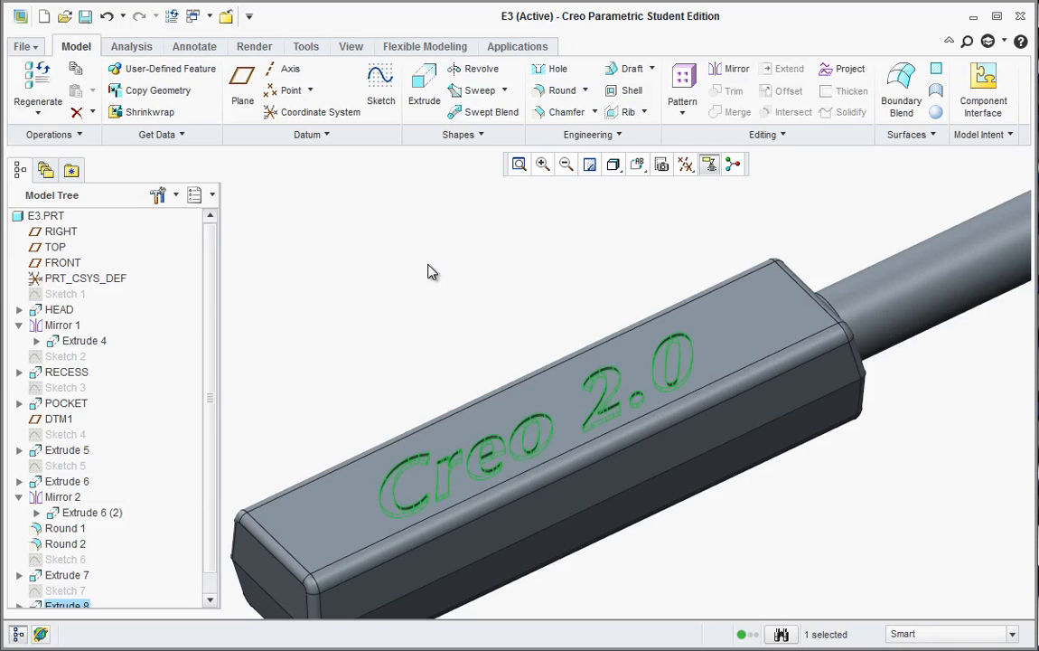
pyautogui.moveTo(390, 296); pyautogui.dragTo(409, 307, button='middle')
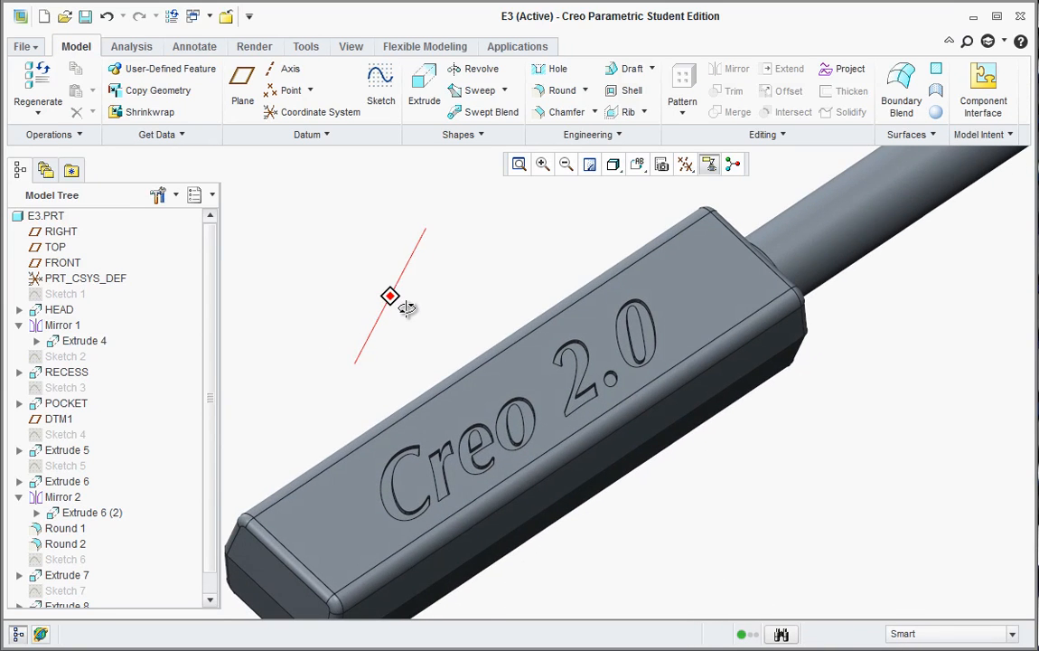
pyautogui.scroll(2, 427, 353)
pyautogui.scroll(2, 428, 355)
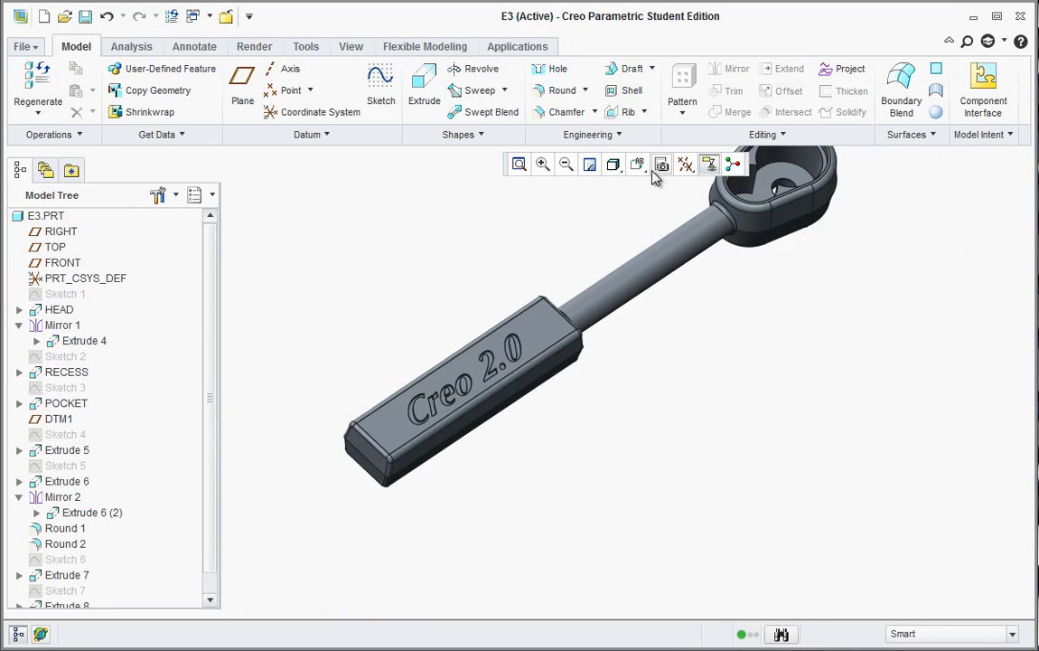
pyautogui.scroll(-1, 654, 200)
pyautogui.moveTo(708, 297)
pyautogui.mouseDown(button='middle')
pyautogui.moveTo(676, 313)
pyautogui.moveTo(689, 289)
pyautogui.mouseUp(button='middle')
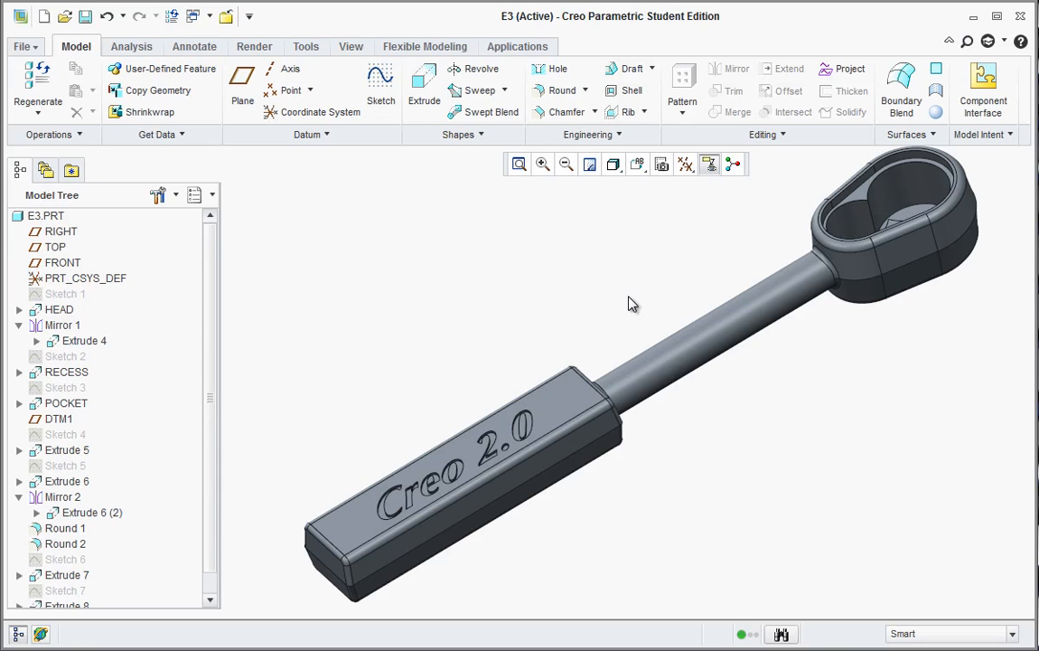
# Step: Switch to the PDF workbook, look through the exercise drawings after the finished ratchet, such as L3, and return to Creo Parametric
pyautogui.hotkey('alt', 'Tab')
pyautogui.scroll(-6, 429, 457)
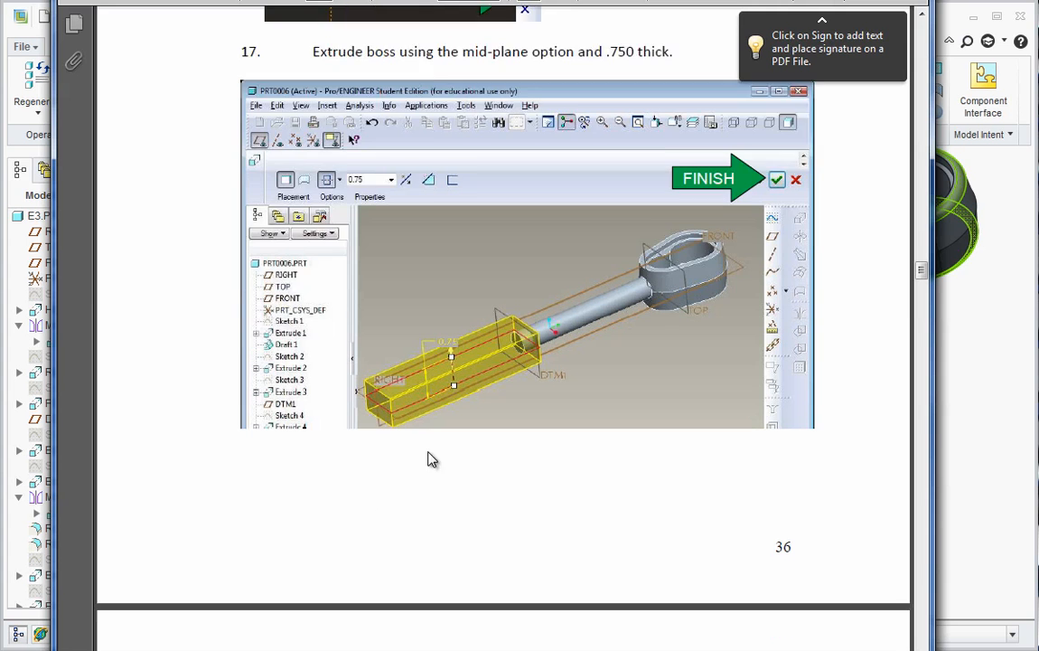
pyautogui.scroll(-5, 428, 334)
pyautogui.scroll(-15, 430, 345)
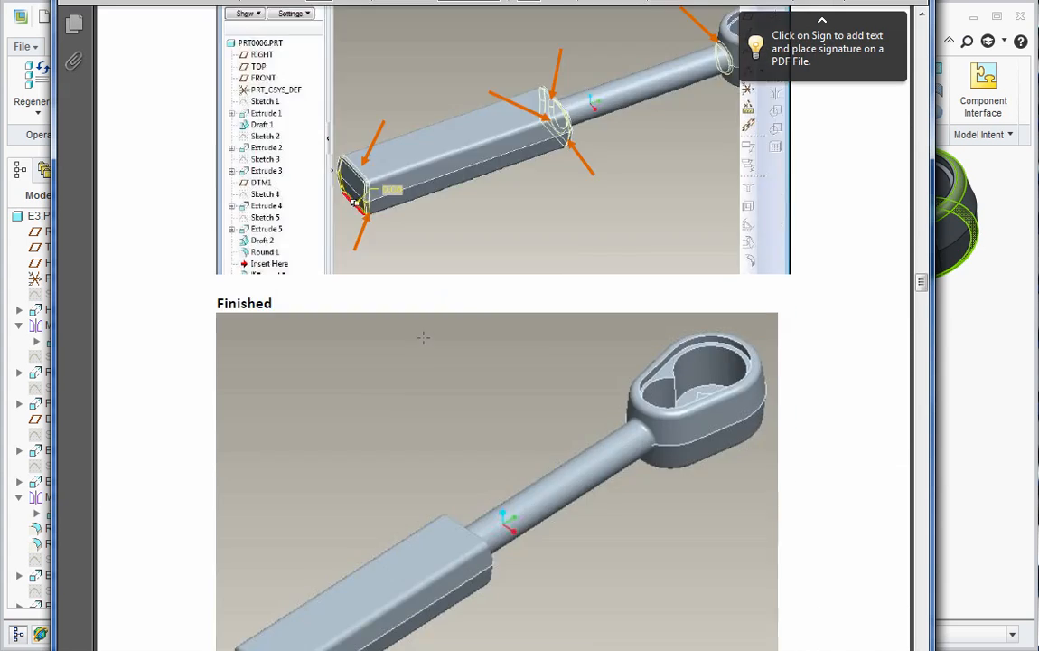
pyautogui.scroll(-3, 413, 332)
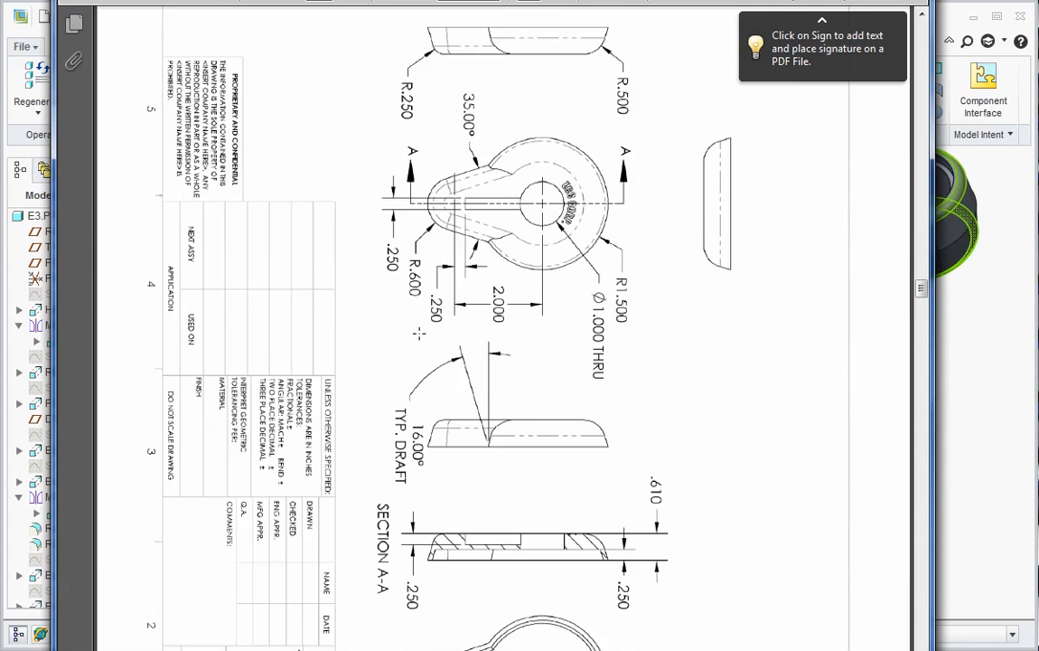
pyautogui.scroll(-3, 424, 364)
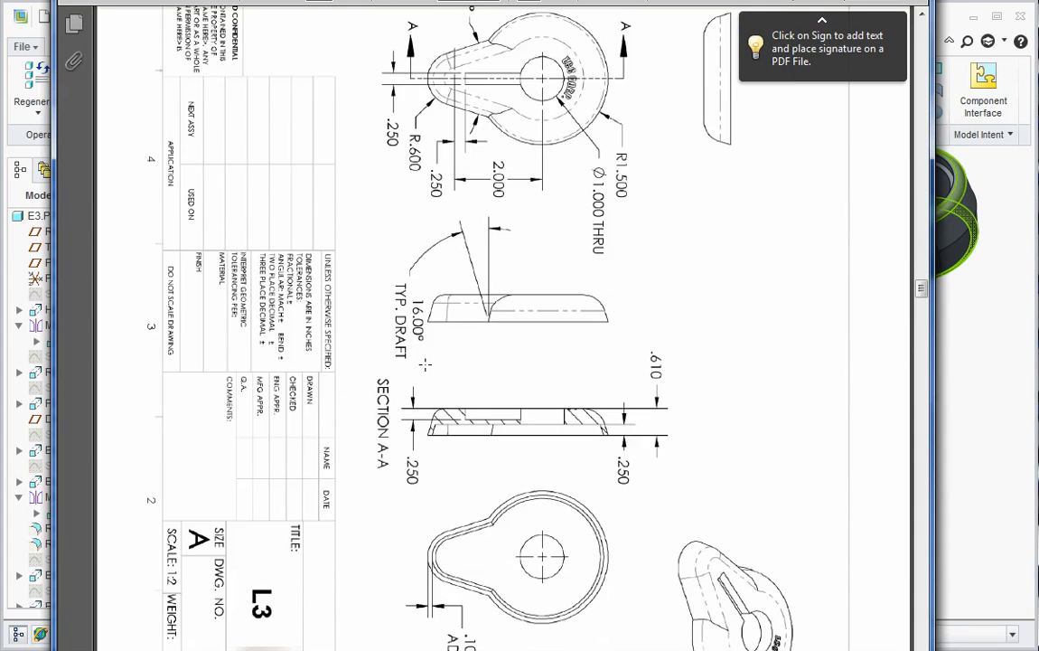
pyautogui.scroll(-15, 426, 366)
pyautogui.scroll(-20, 426, 369)
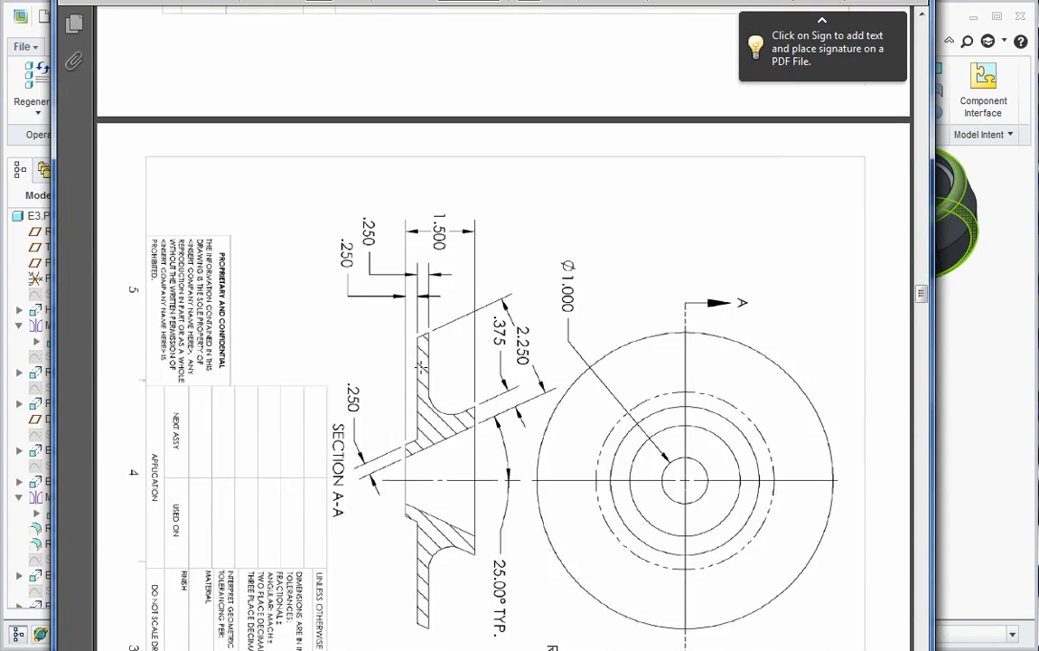
pyautogui.scroll(20, 459, 395)
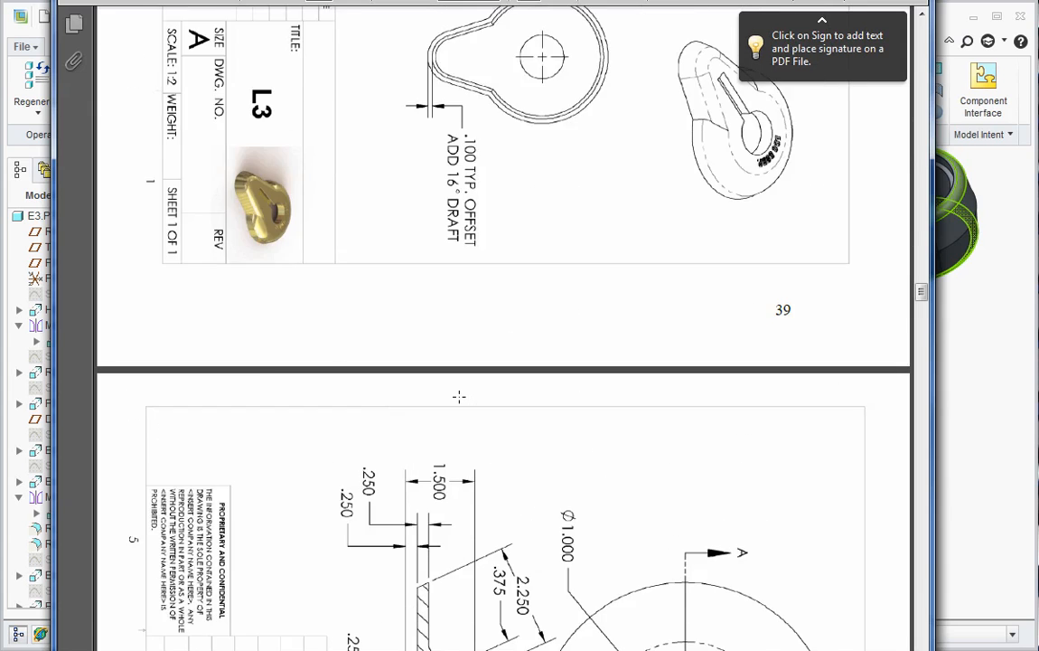
pyautogui.scroll(3, 459, 395)
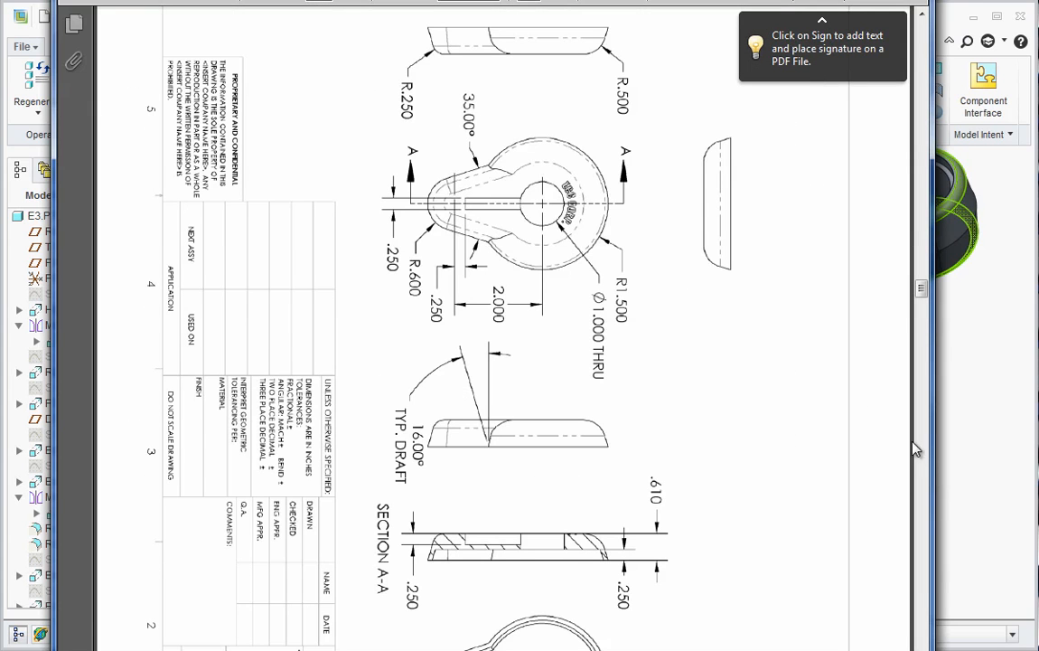
pyautogui.click(965, 413)
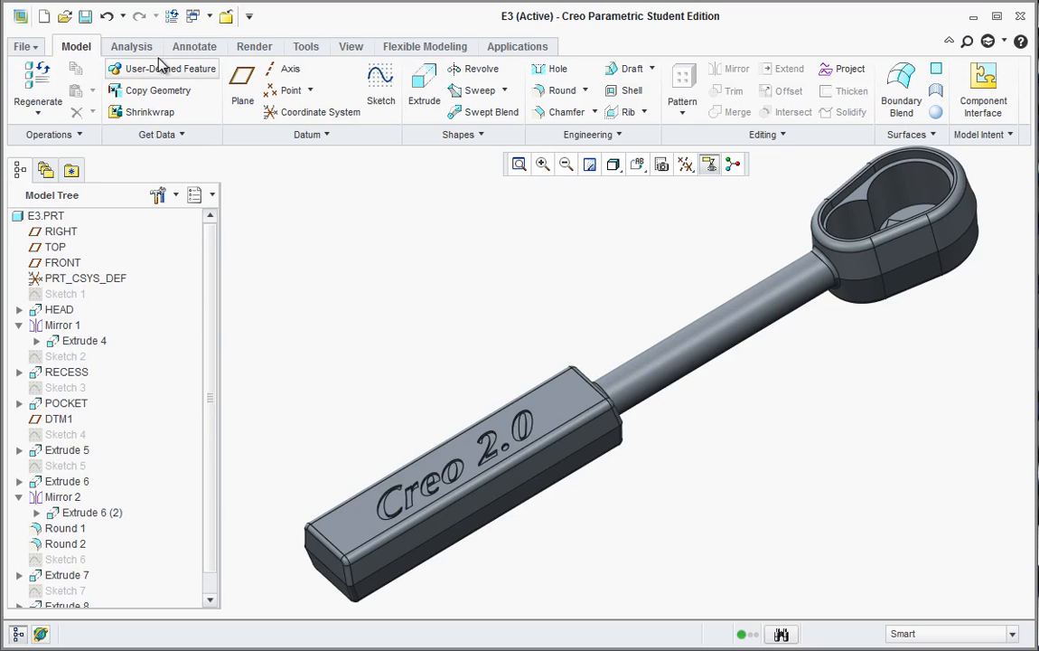
# Step: Create a new solid part named L3b using the default template
pyautogui.click(20, 19)
pyautogui.click(169, 145)
pyautogui.click(23, 46)
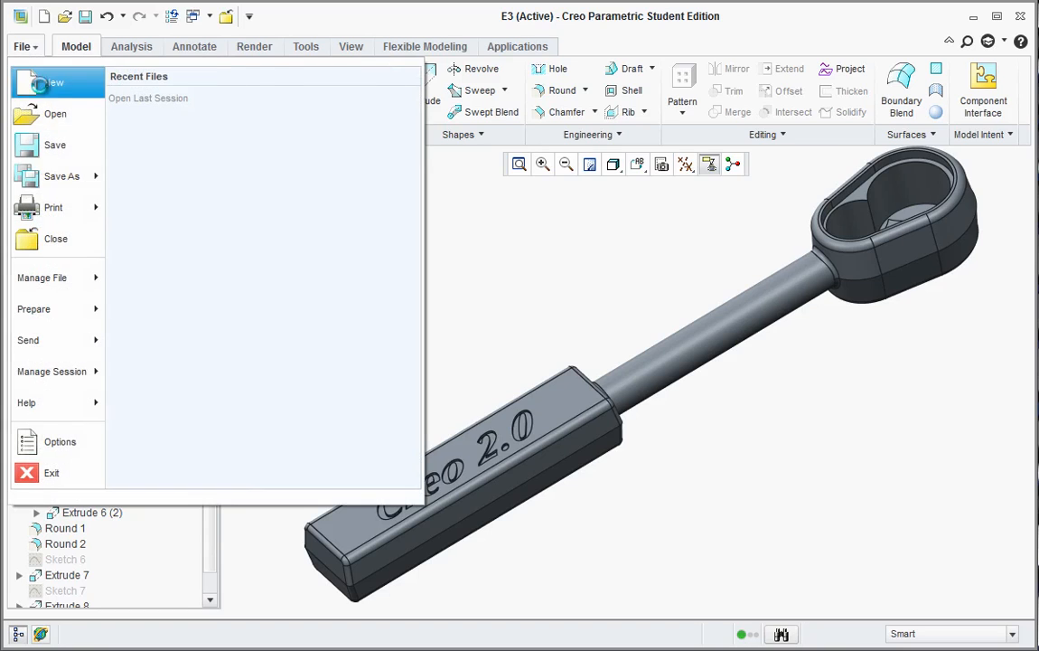
pyautogui.click(47, 82)
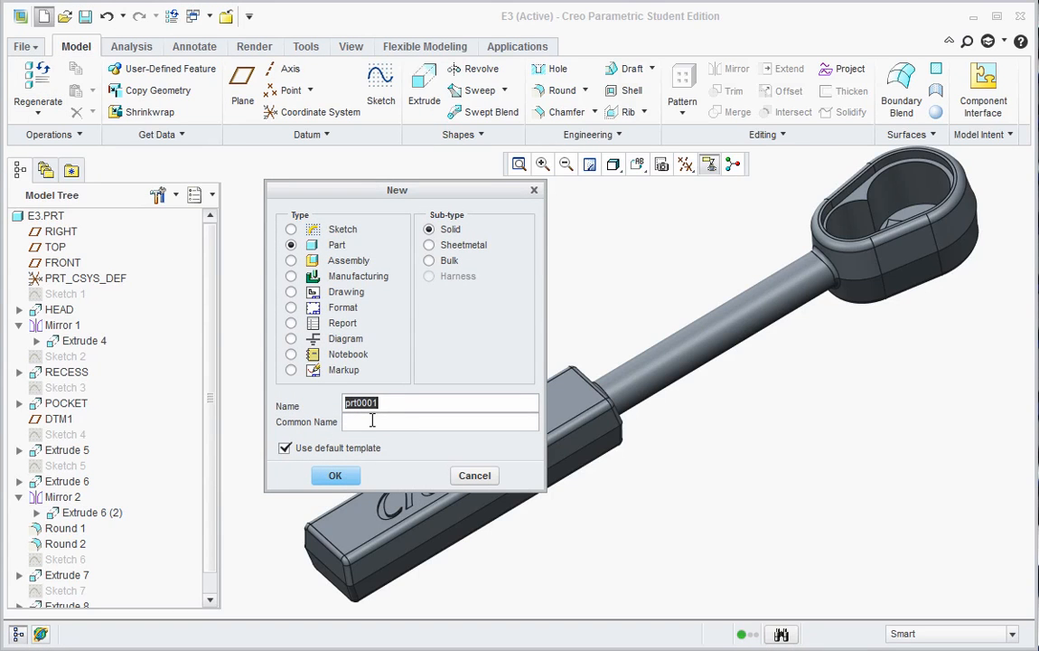
pyautogui.write('L3')
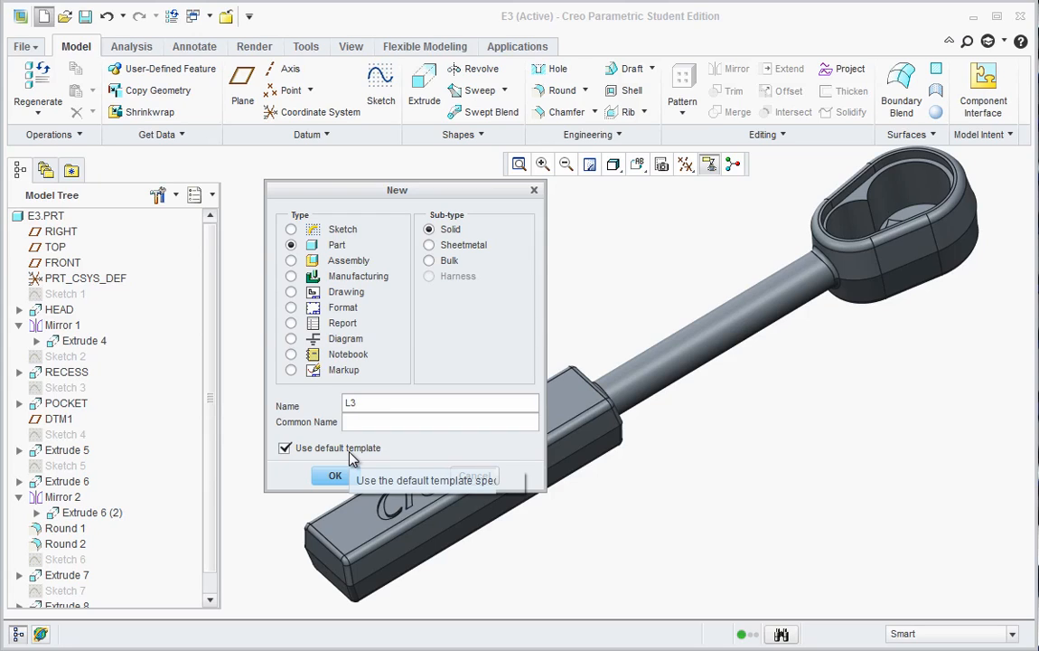
pyautogui.write('b')
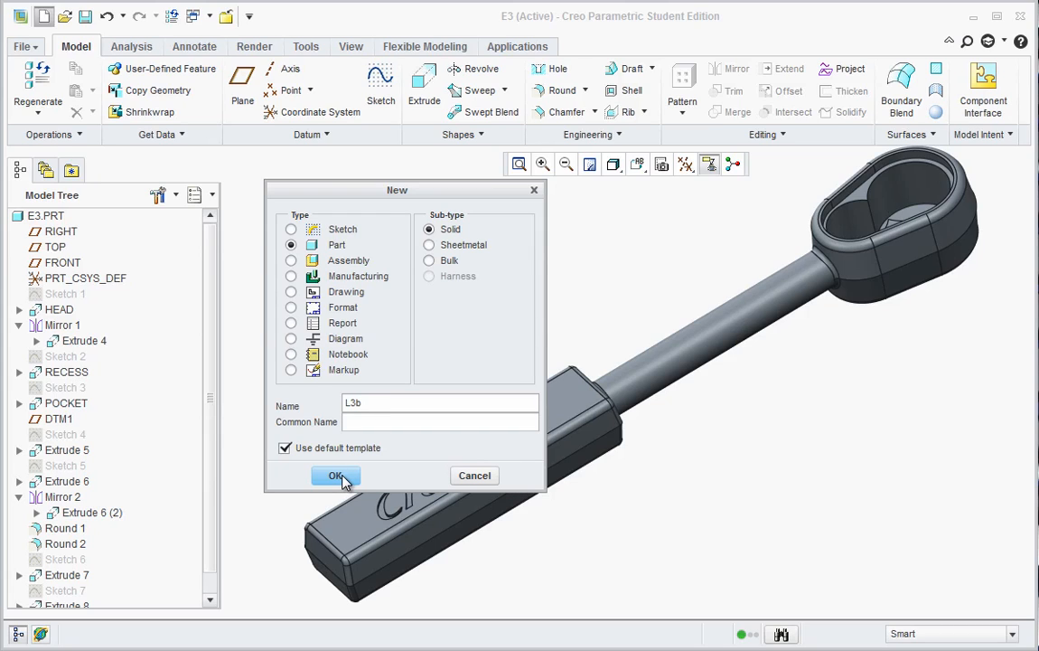
pyautogui.click(337, 476)
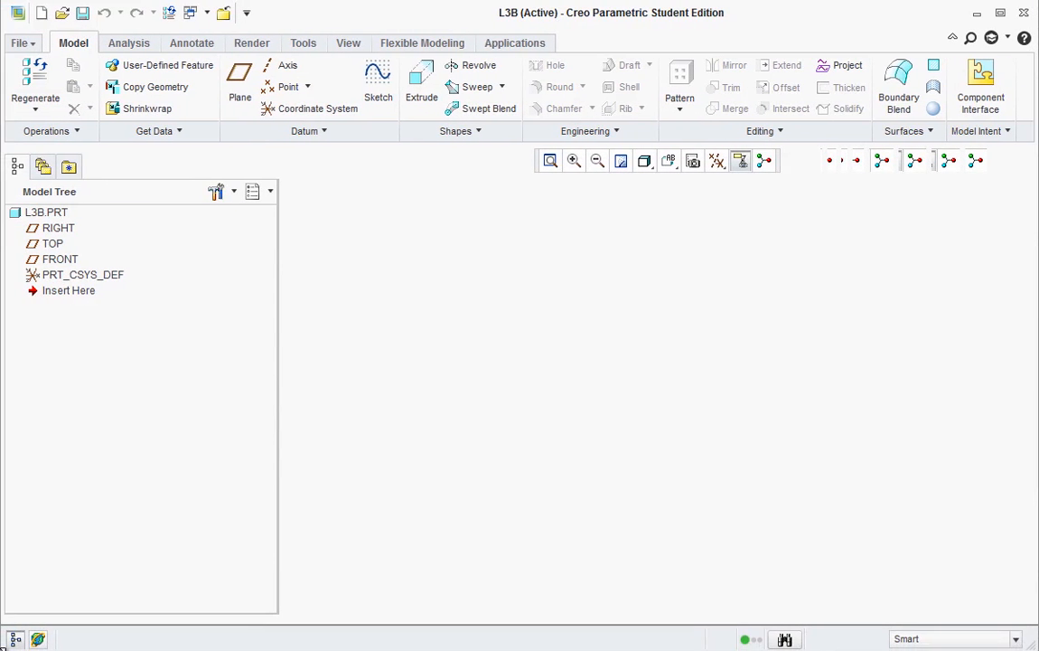
# Step: Start a sketch on the FRONT plane and orient the view to FRONT
pyautogui.click(67, 260)
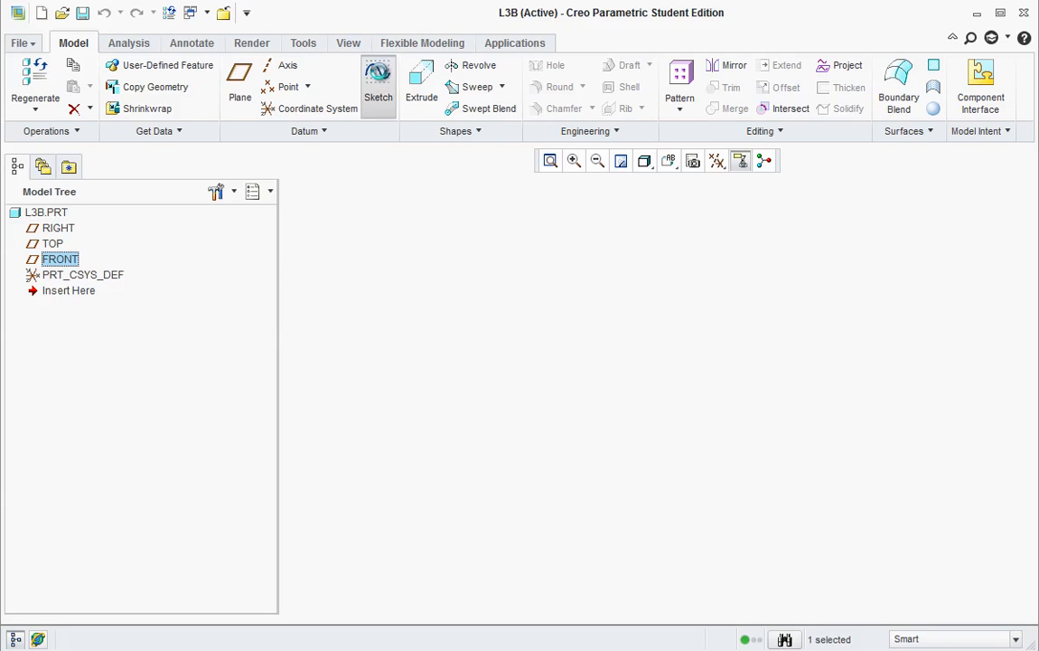
pyautogui.click(379, 91)
pyautogui.click(644, 160)
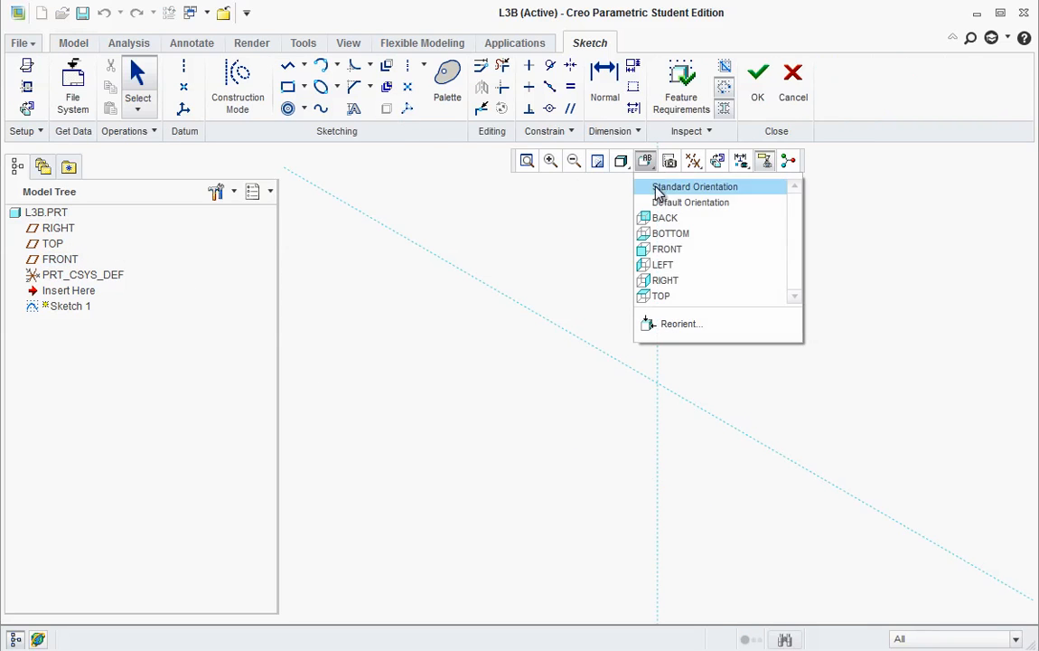
pyautogui.click(661, 250)
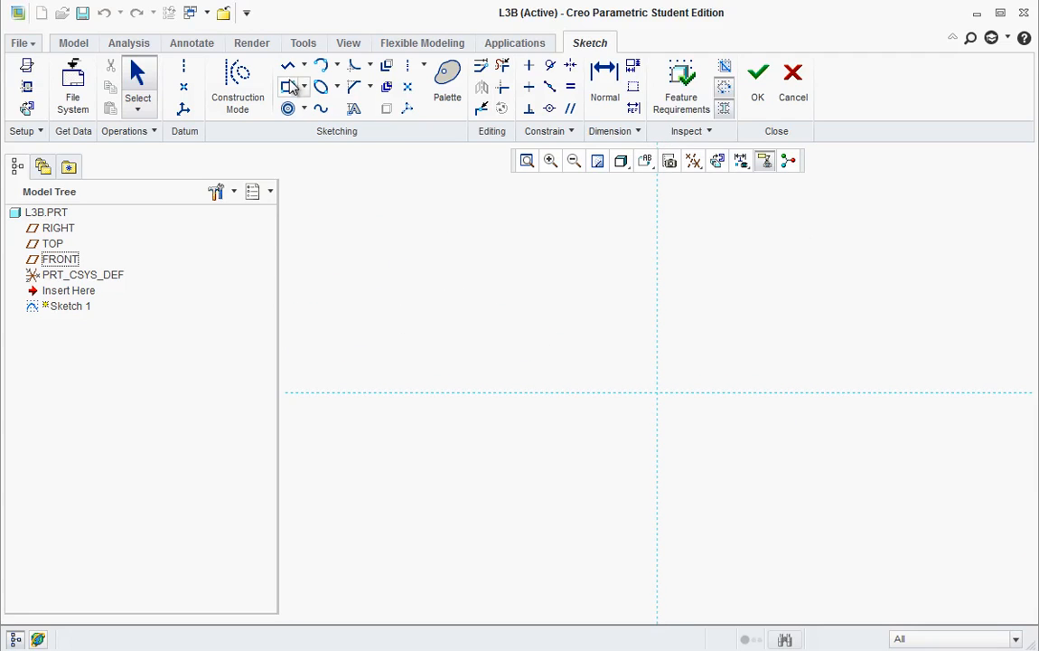
# Step: Add a vertical centerline through the sketch origin
pyautogui.click(184, 65)
pyautogui.click(657, 392)
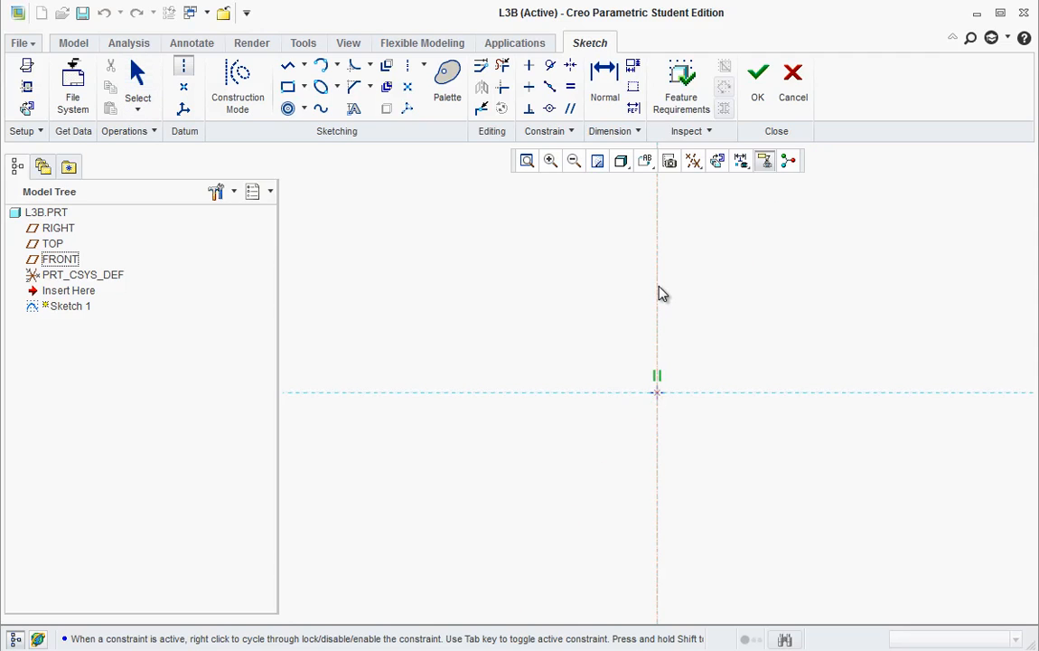
pyautogui.click(657, 287)
pyautogui.middleClick(766, 329)
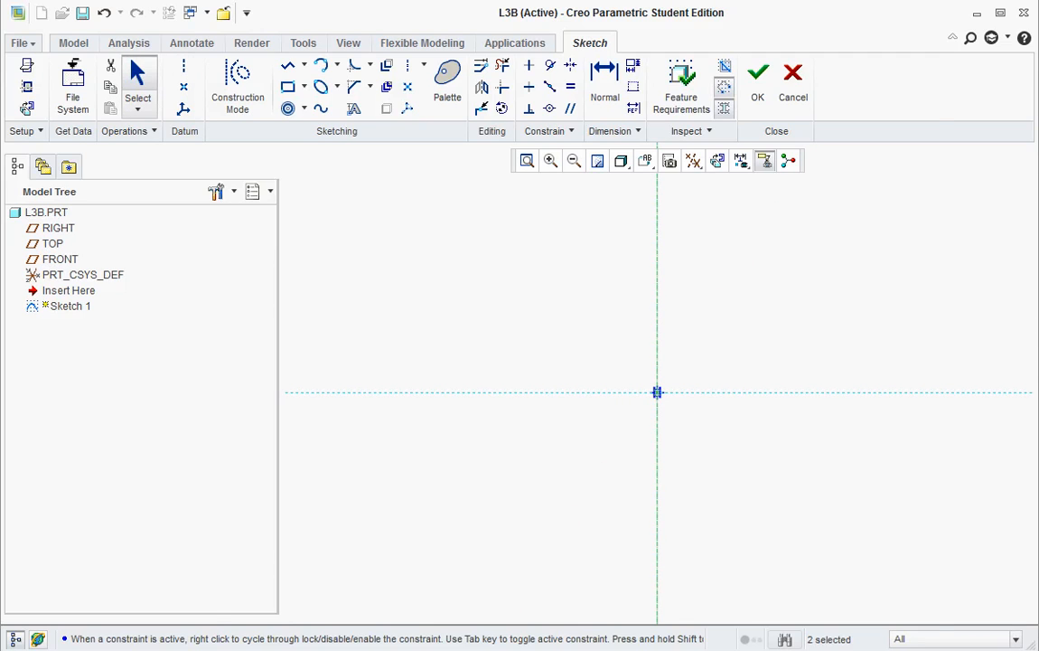
# Step: Switch to the PDF, examine the profile dimensions in Section A-A of drawing L3b, and return to Creo Parametric
pyautogui.hotkey('alt', 'Tab')
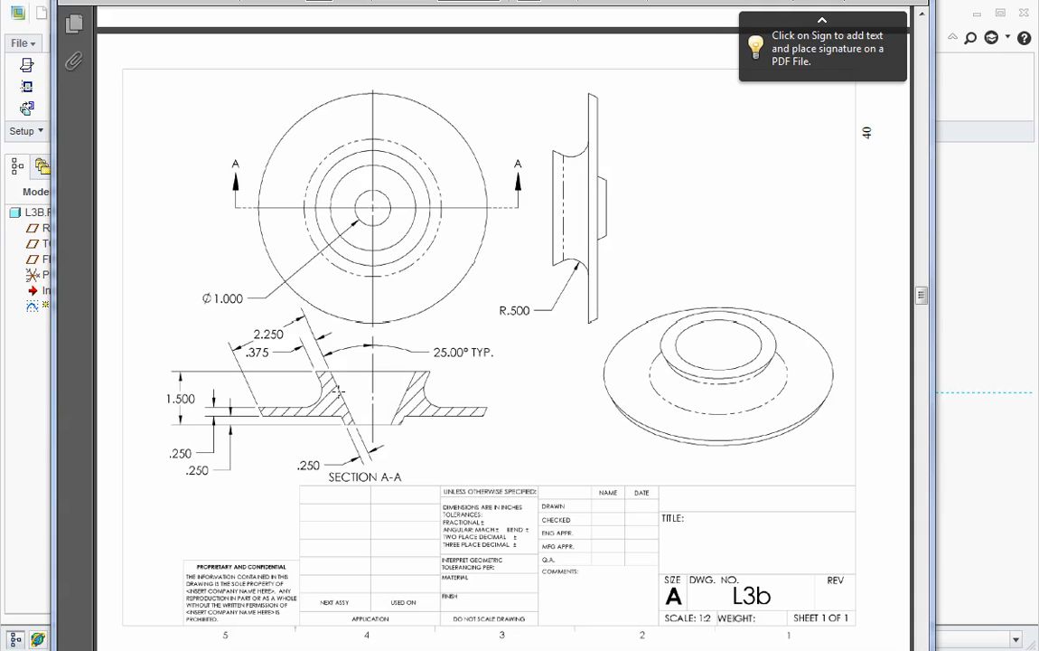
pyautogui.click(430, 1)
pyautogui.click(430, 1)
pyautogui.scroll(-2, 519, 402)
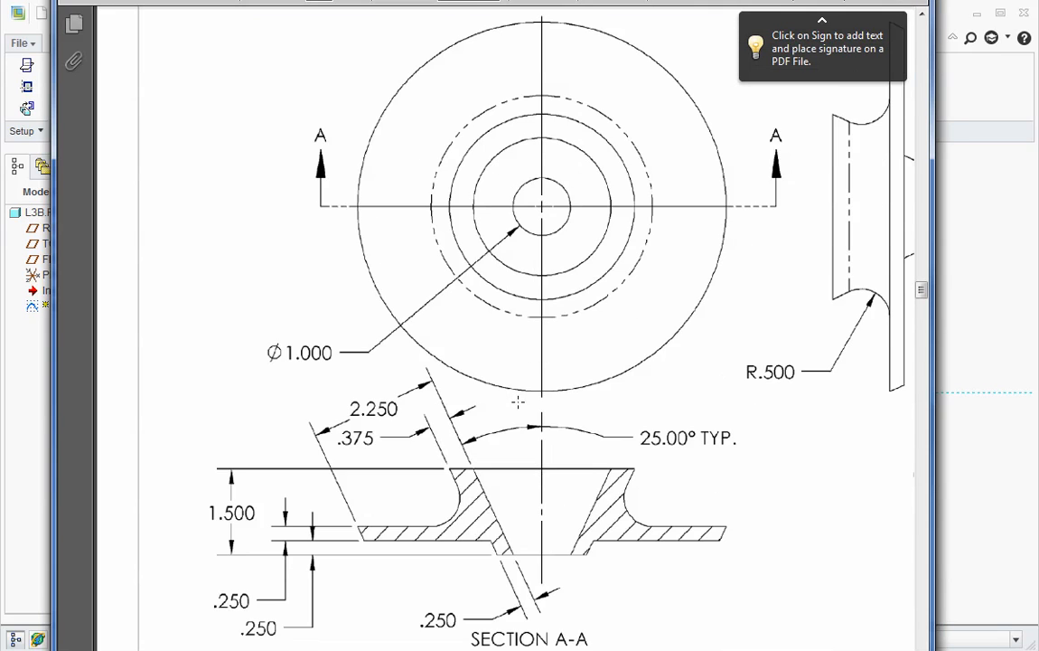
pyautogui.scroll(-1, 519, 402)
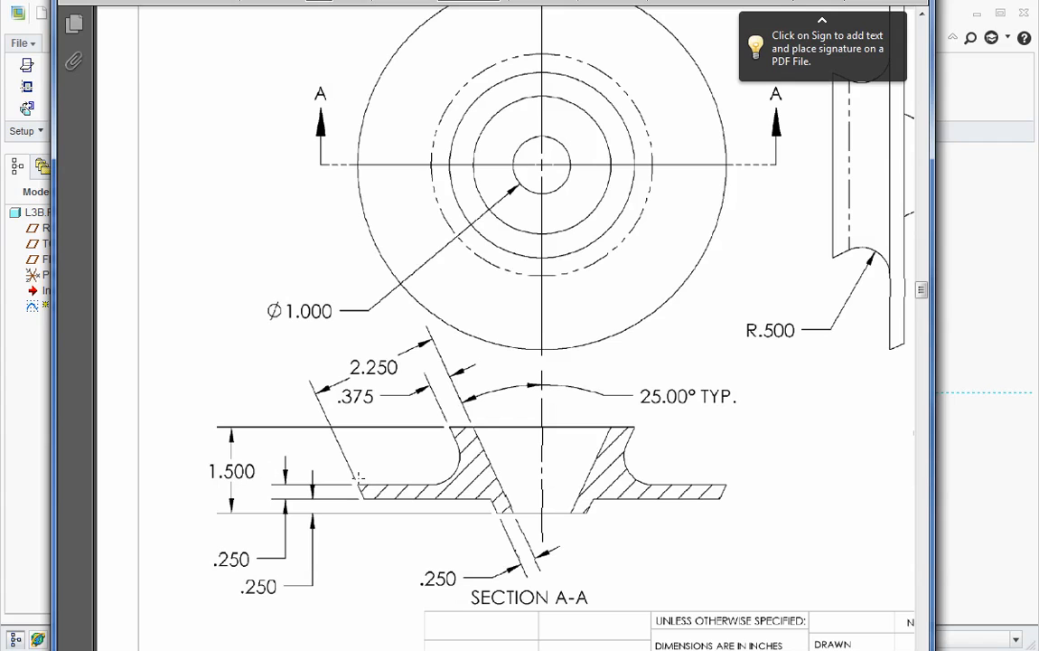
pyautogui.click(958, 482)
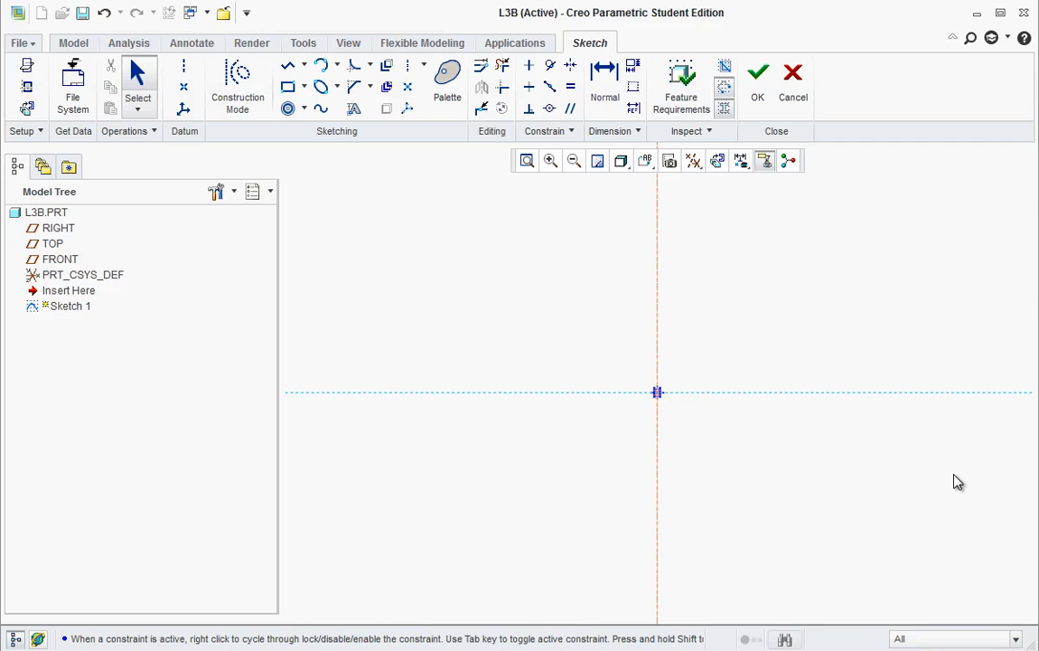
# Step: Sketch a slanted line from the horizontal reference, starting about 31 left of the centerline and rising outward to about 64 from it
pyautogui.click(289, 66)
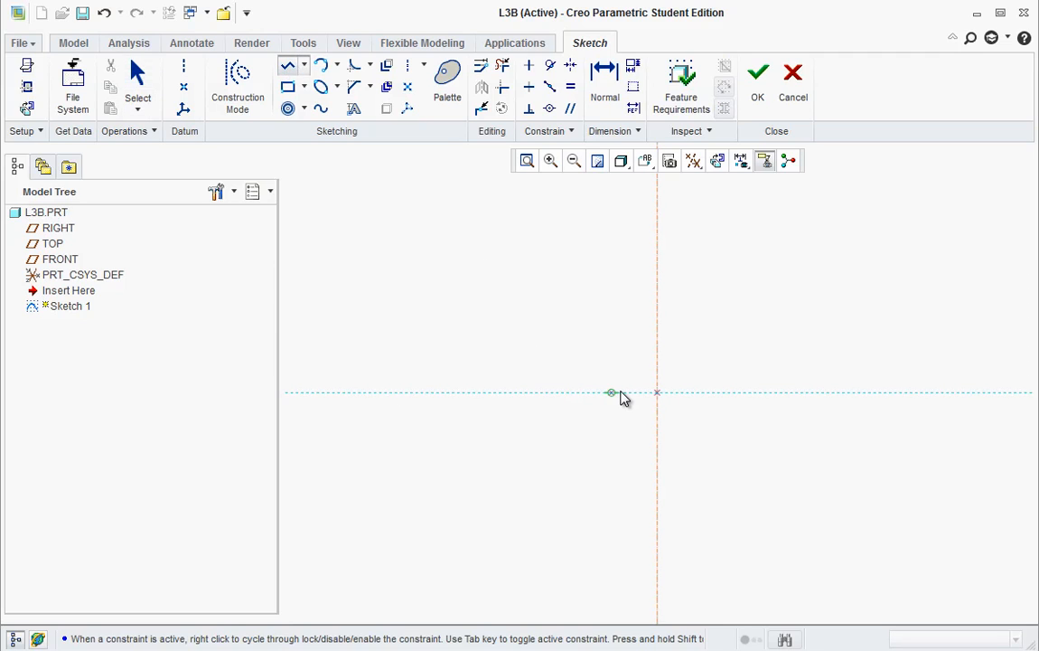
pyautogui.click(640, 393)
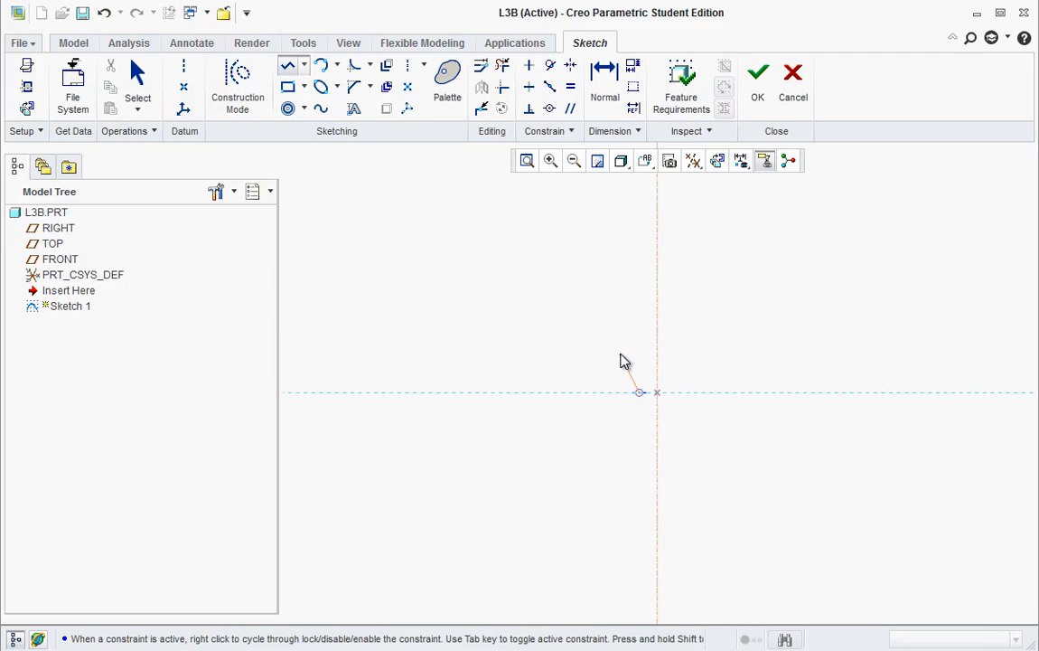
pyautogui.click(621, 353)
pyautogui.scroll(1, 702, 347)
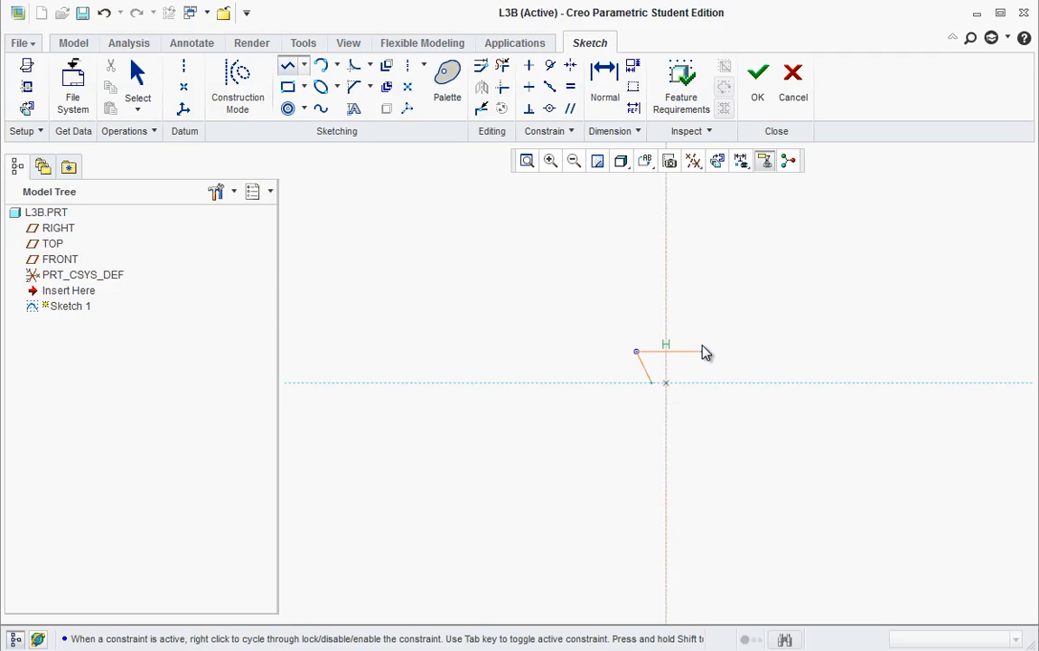
pyautogui.middleClick(702, 348)
pyautogui.scroll(-8, 669, 387)
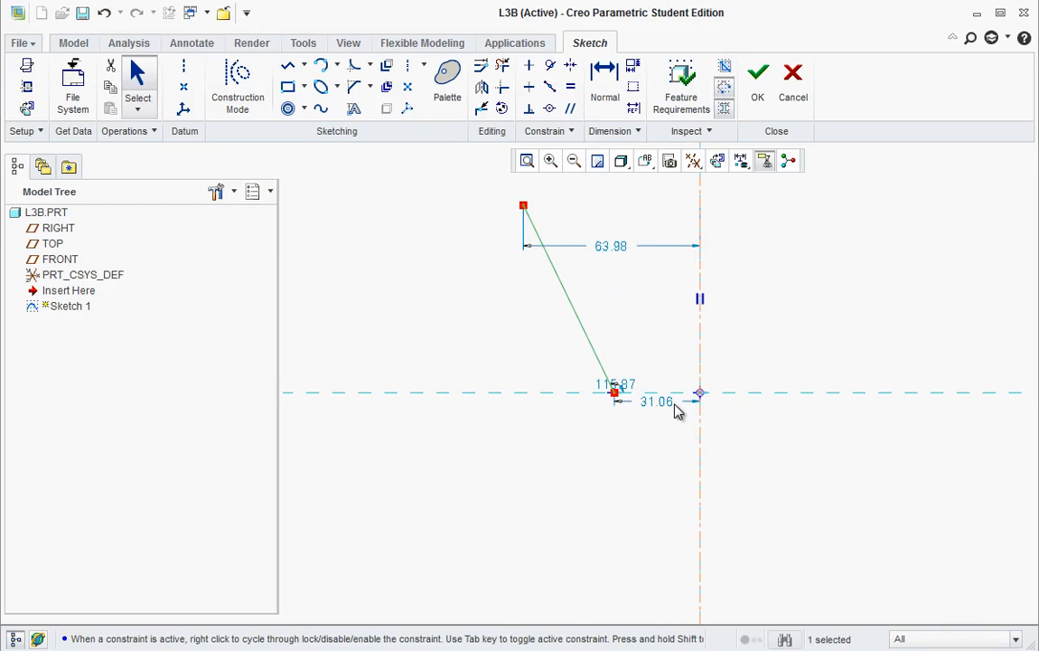
# Step: Set the distance from the slanted line's lower endpoint to the vertical centerline to 0.5
pyautogui.doubleClick(659, 403)
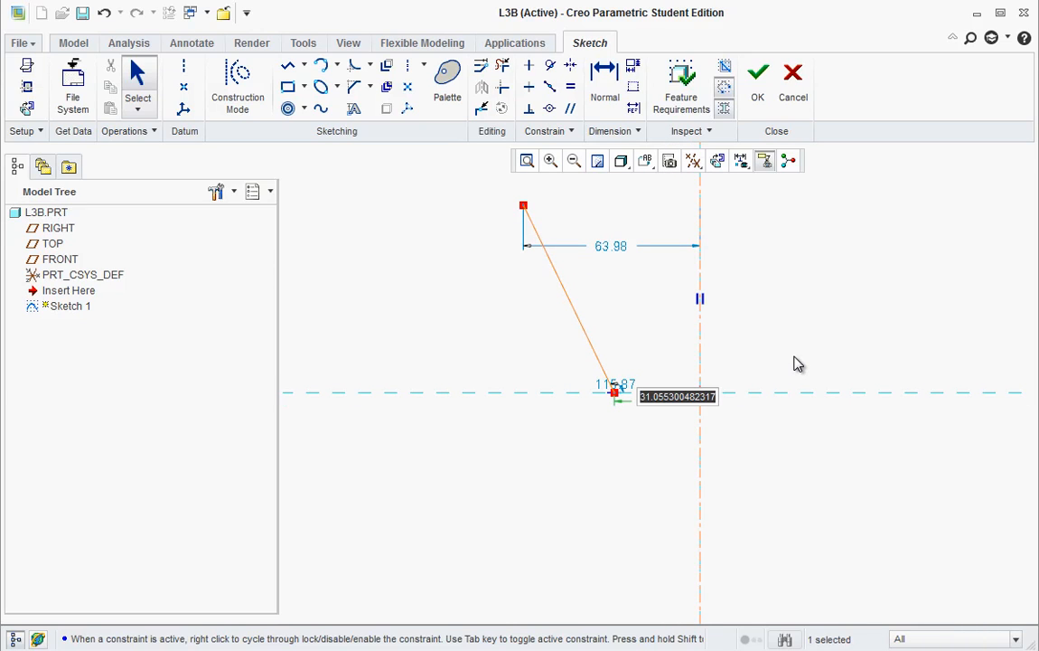
pyautogui.press('BackSpace')
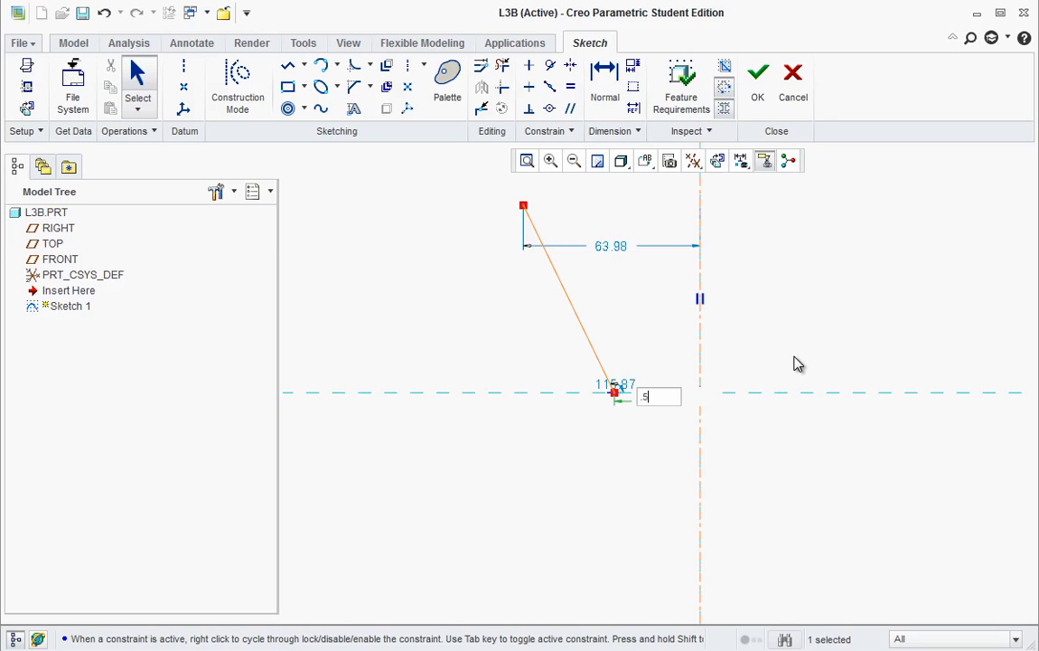
pyautogui.write('.5')
pyautogui.press('Return')
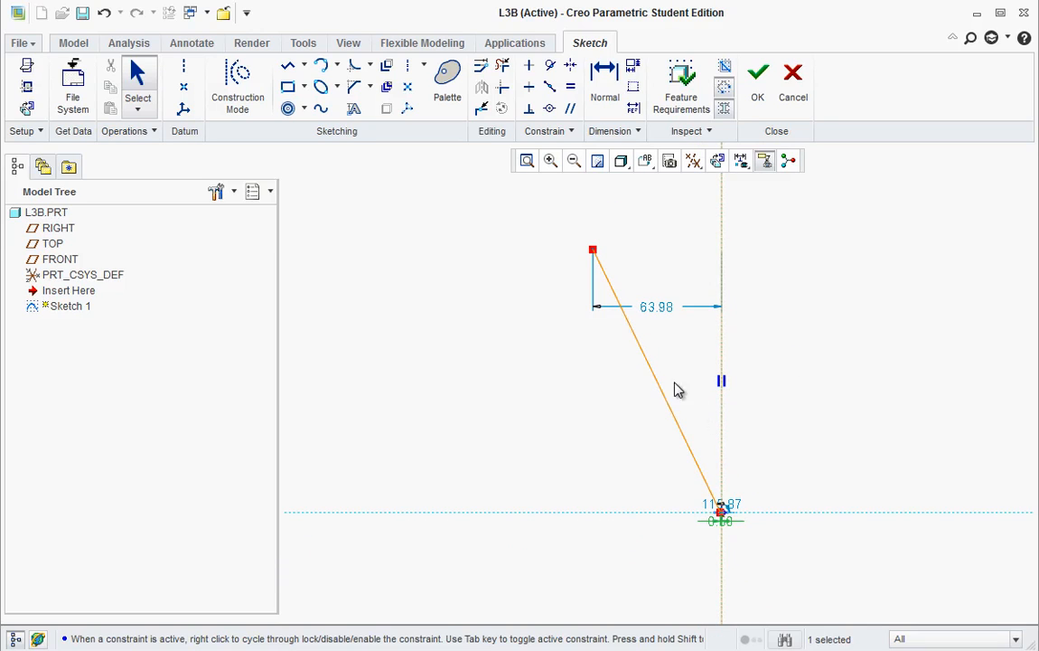
# Step: Try dimensioning the slanted line's full length as 1.5, and delete that dimension
pyautogui.click(606, 81)
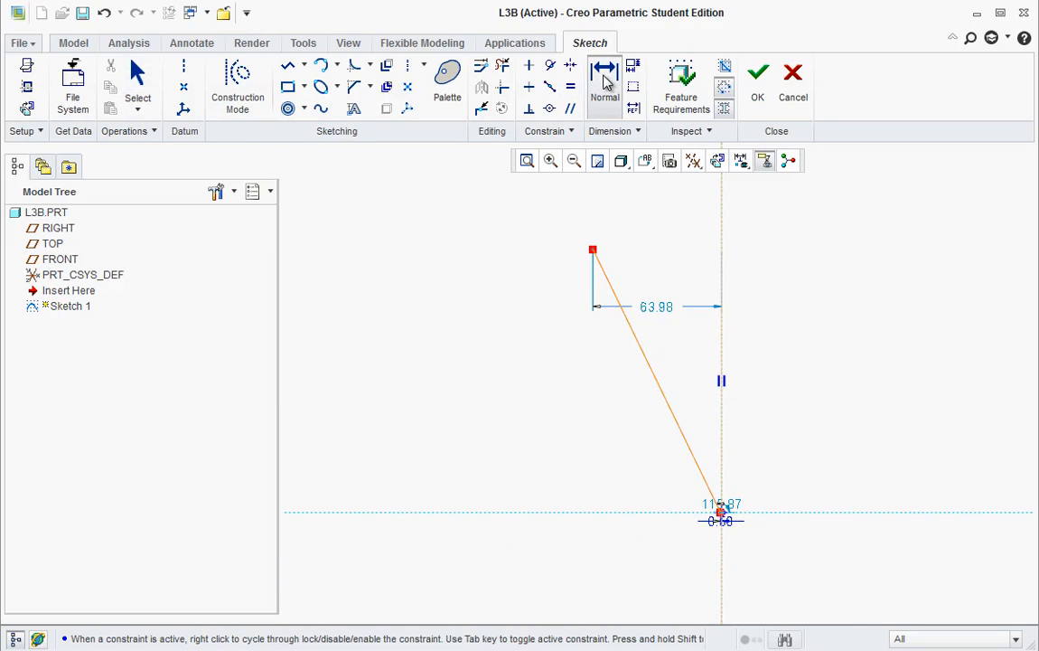
pyautogui.click(669, 408)
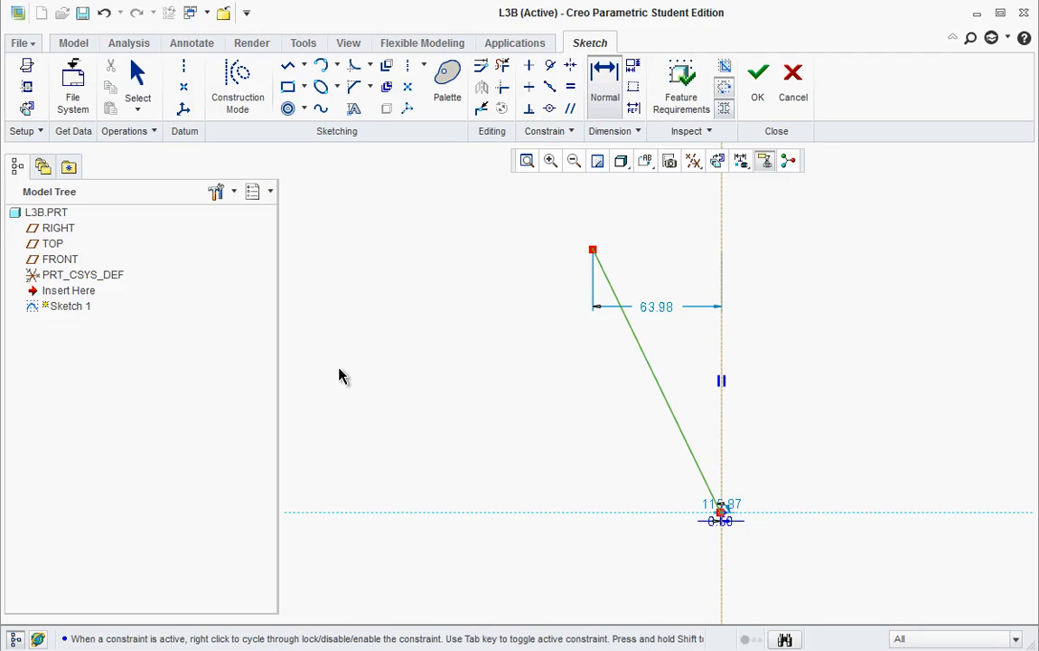
pyautogui.middleClick(341, 374)
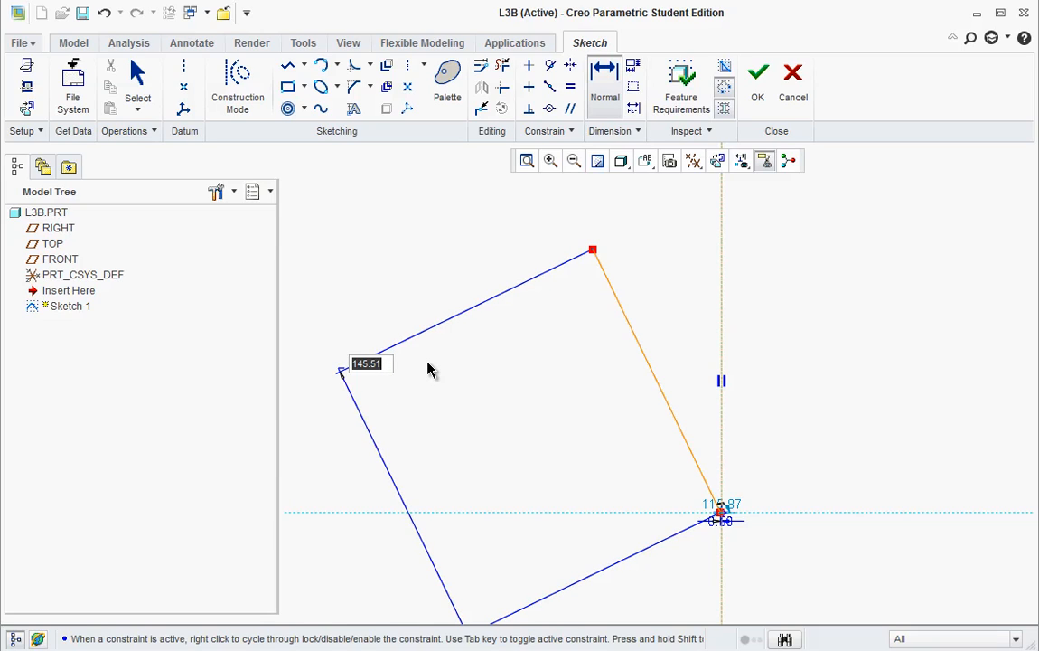
pyautogui.write('1.5')
pyautogui.press('Return')
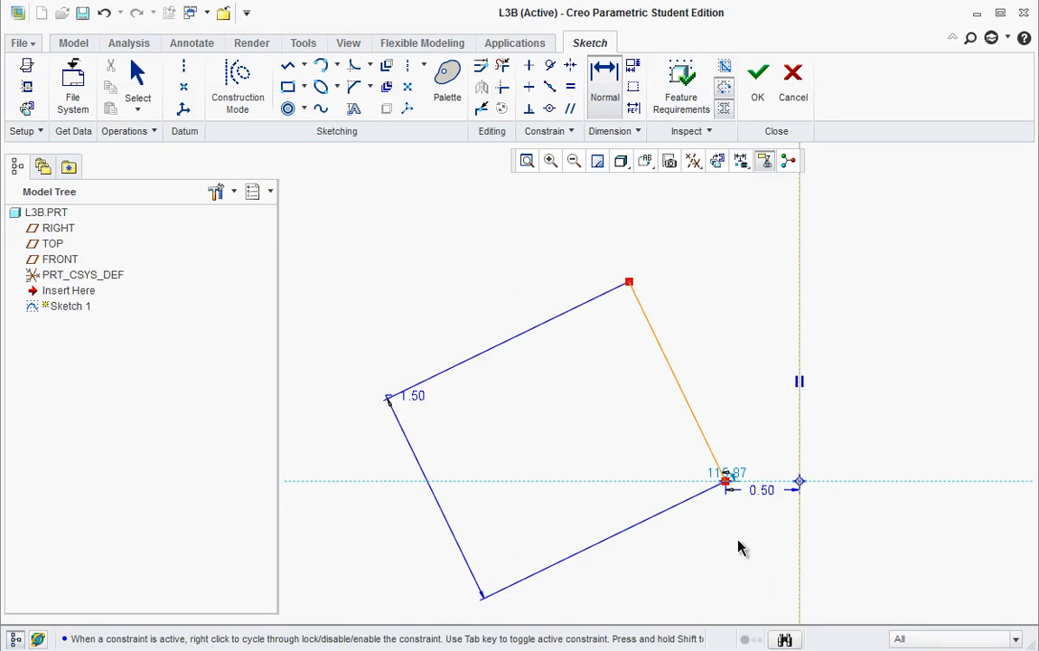
pyautogui.click(421, 393)
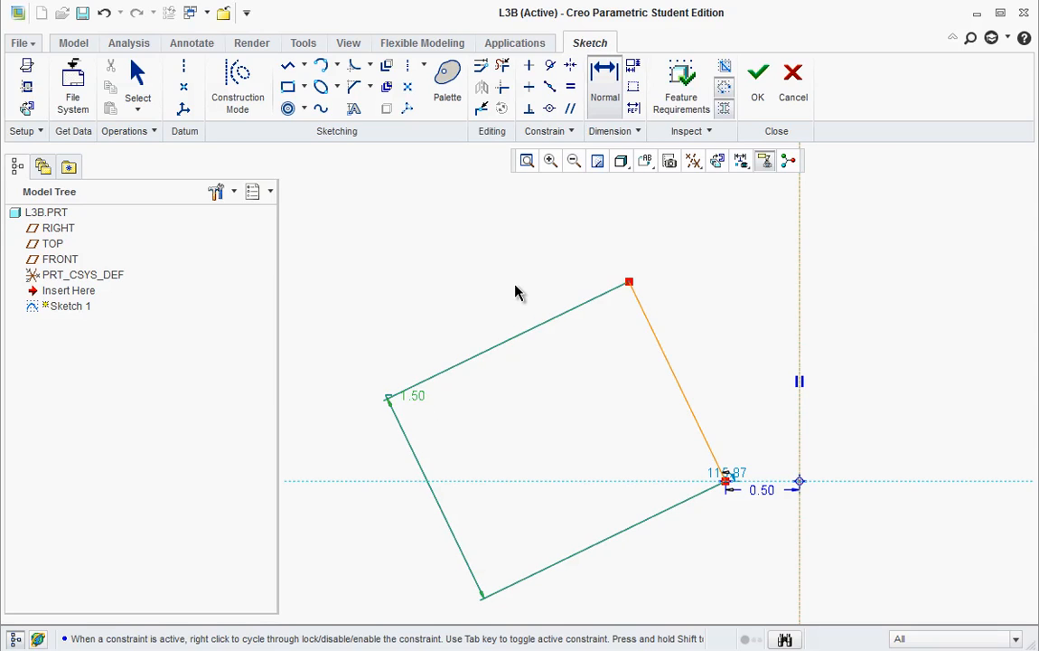
pyautogui.press('Delete')
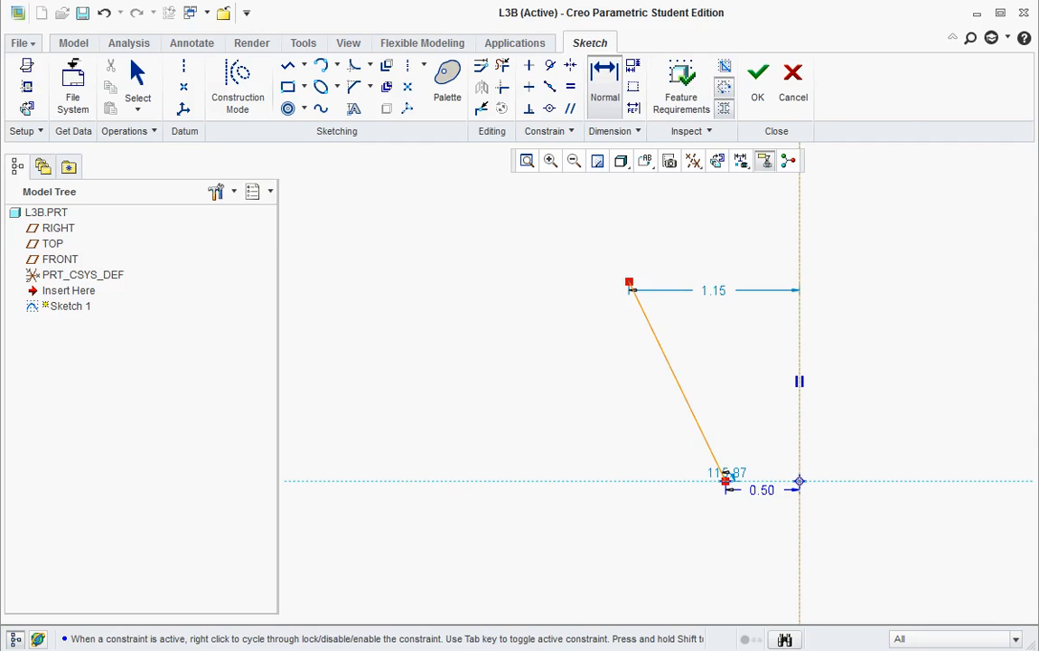
# Step: Check Section A-A in the PDF, and back in Creo Parametric dimension the slanted line at 25° from the vertical centerline
pyautogui.click(573, 650)
pyautogui.click(815, 490)
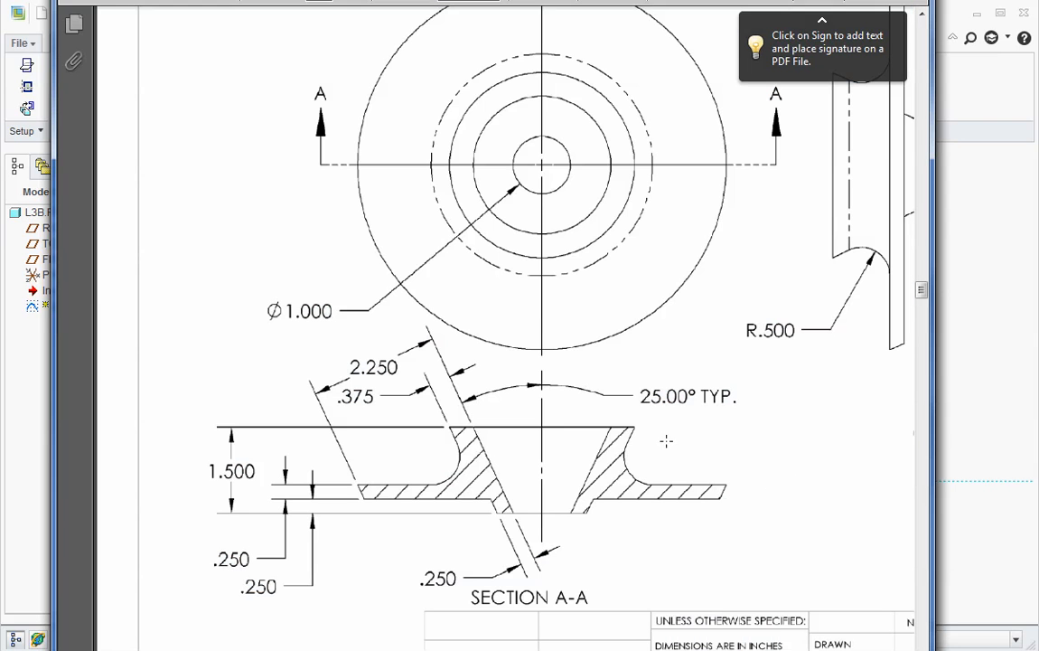
pyautogui.click(971, 524)
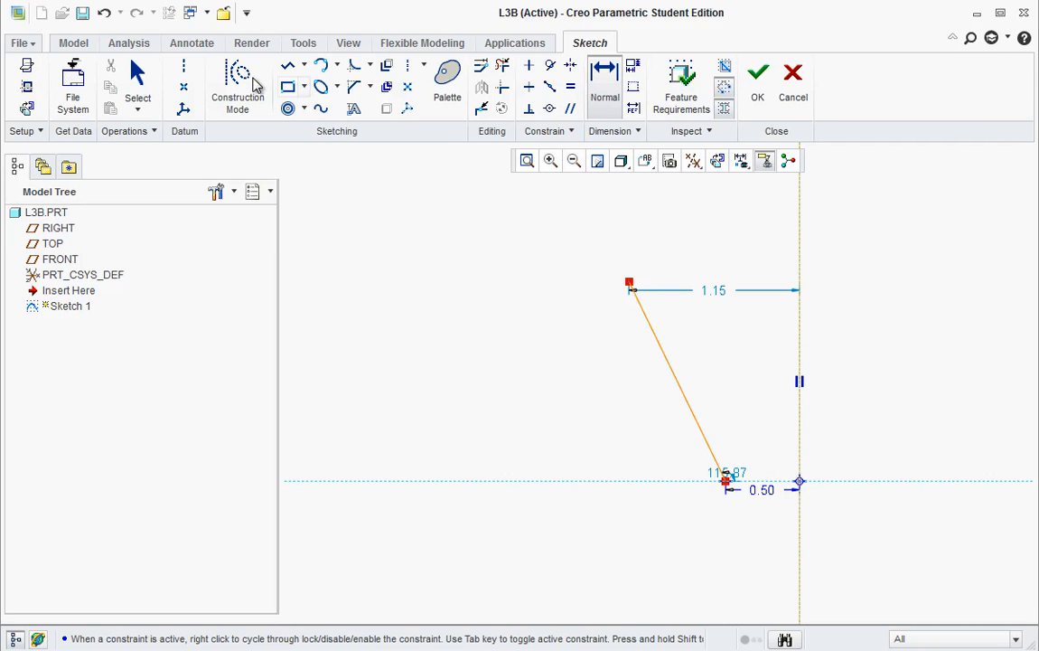
pyautogui.click(673, 378)
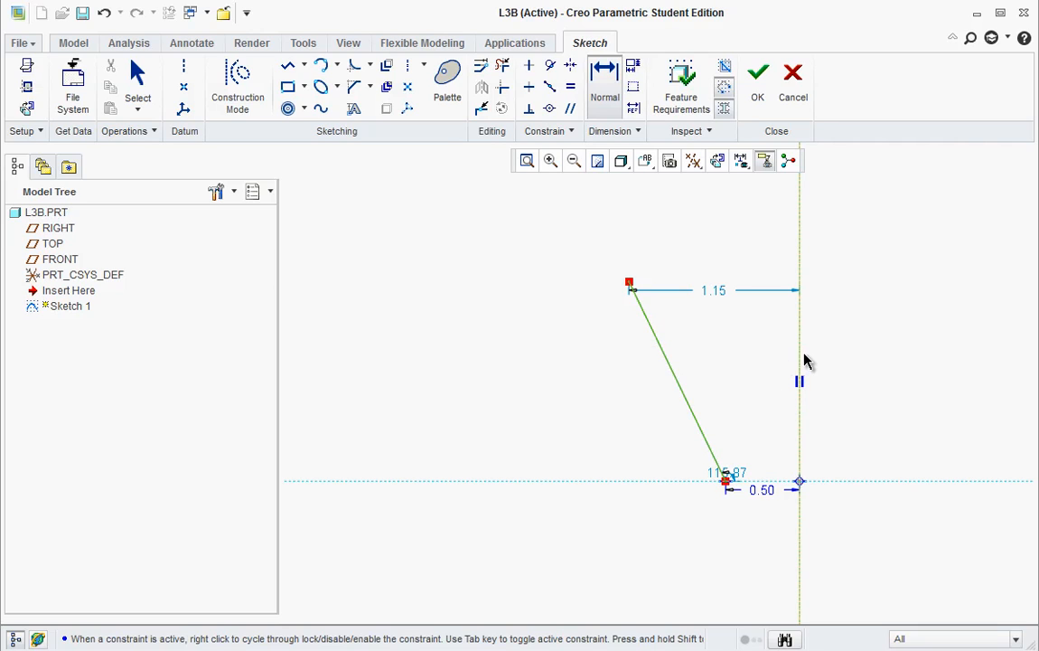
pyautogui.middleClick(745, 361)
pyautogui.write('25')
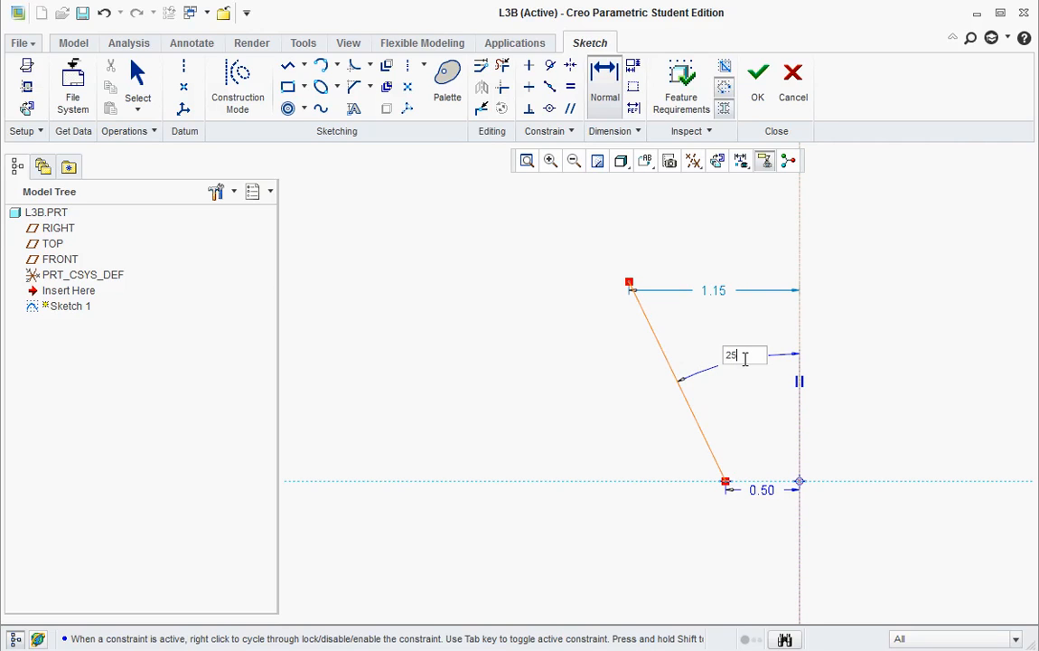
pyautogui.press('Return')
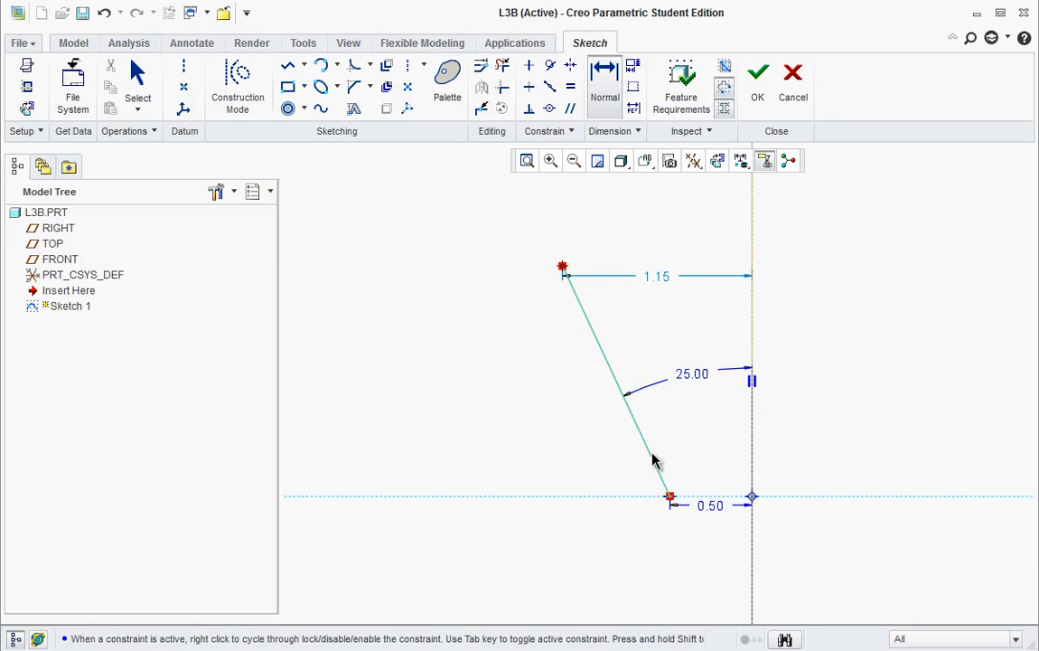
# Step: Dimension the vertical height between the slanted line's two endpoints as 1.5
pyautogui.click(671, 498)
pyautogui.middleClick(363, 385)
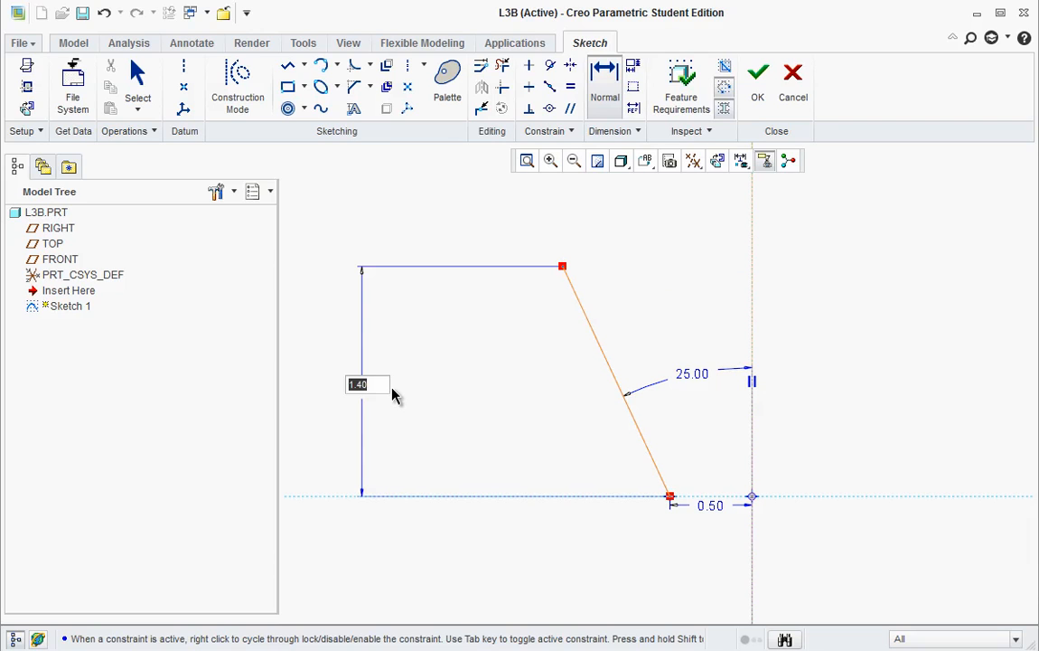
pyautogui.write('1.5')
pyautogui.press('Return')
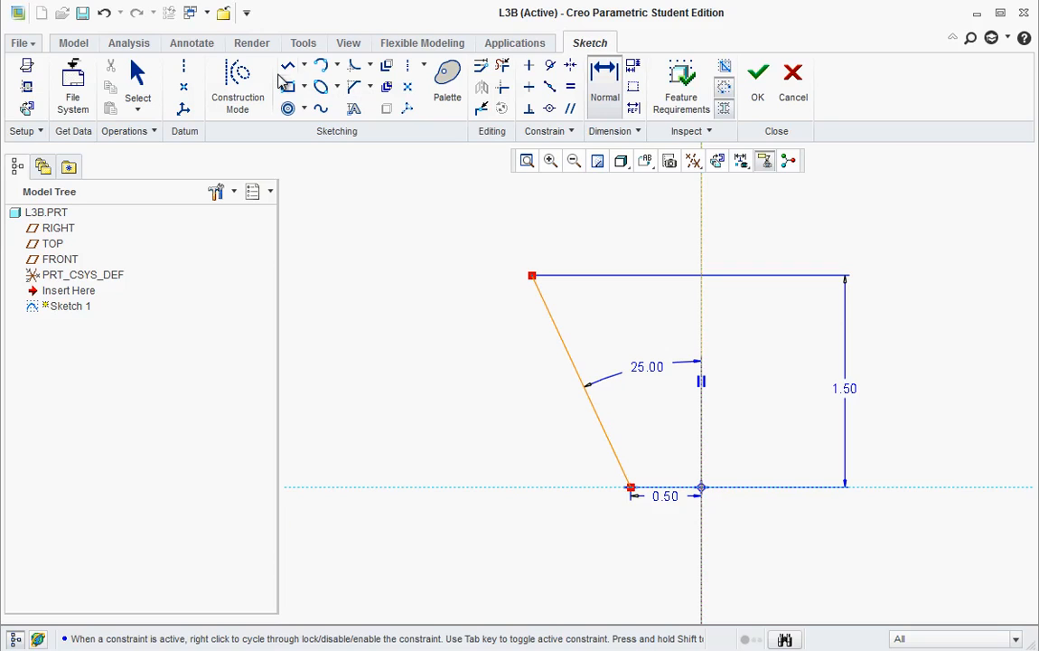
# Step: Close the profile with chained lines between the slanted line's ends, forming a parallel sloped wall and a horizontal flange about 1.8 long and 0.25 thick
pyautogui.click(290, 67)
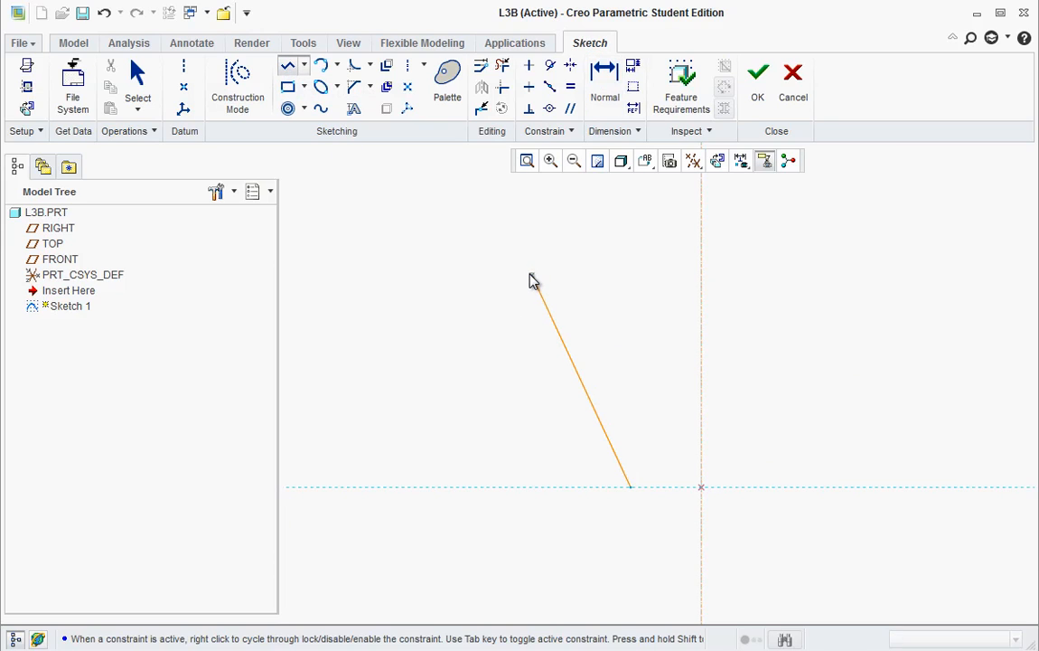
pyautogui.click(532, 275)
pyautogui.click(479, 276)
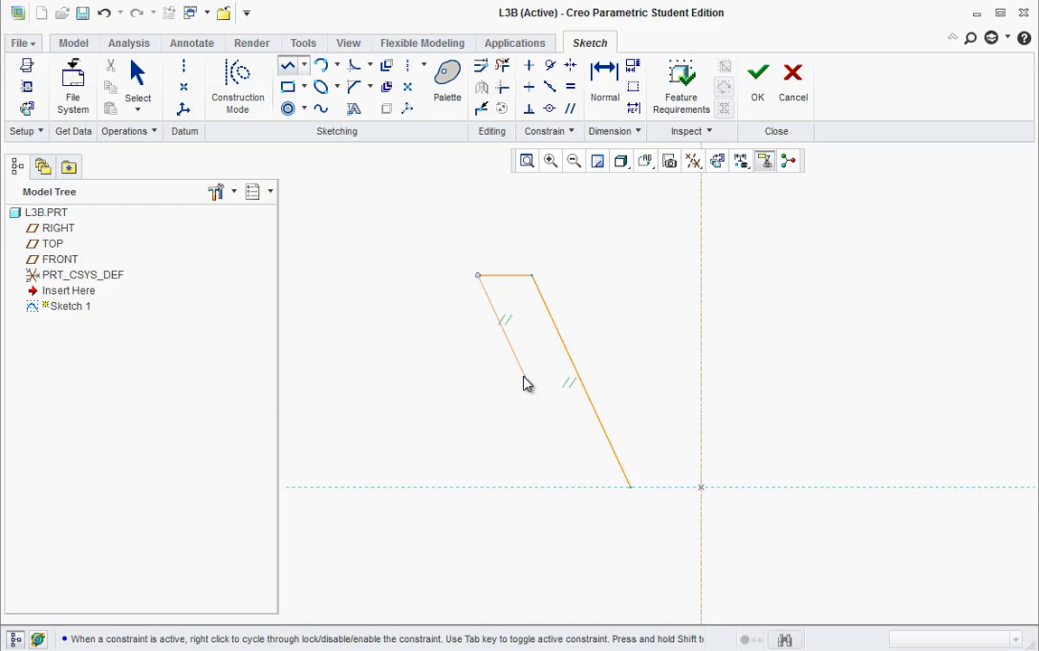
pyautogui.click(525, 375)
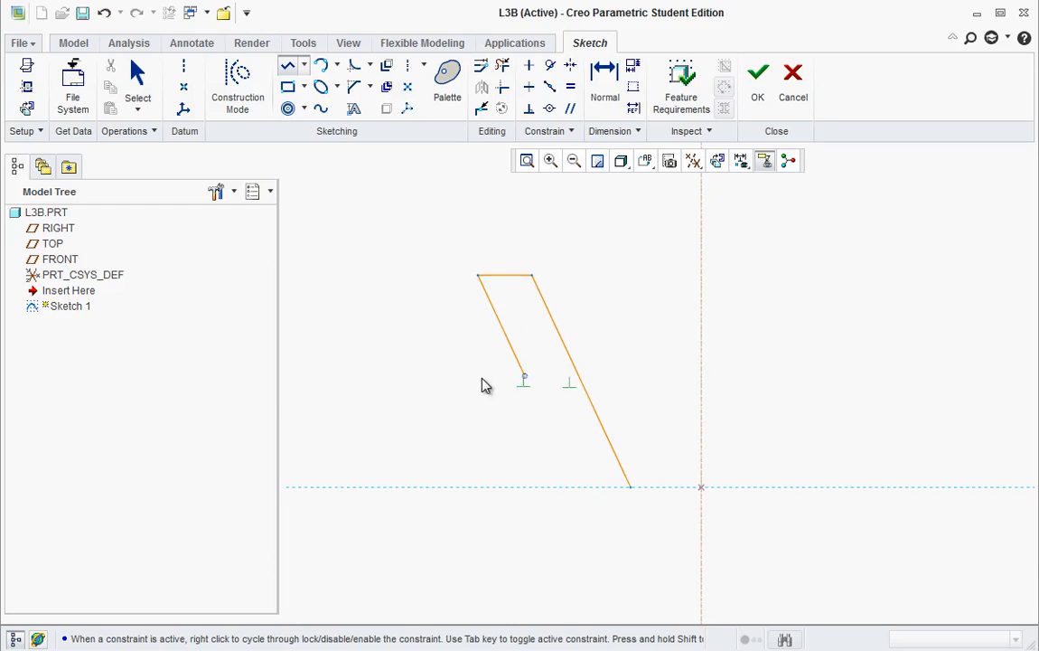
pyautogui.click(290, 376)
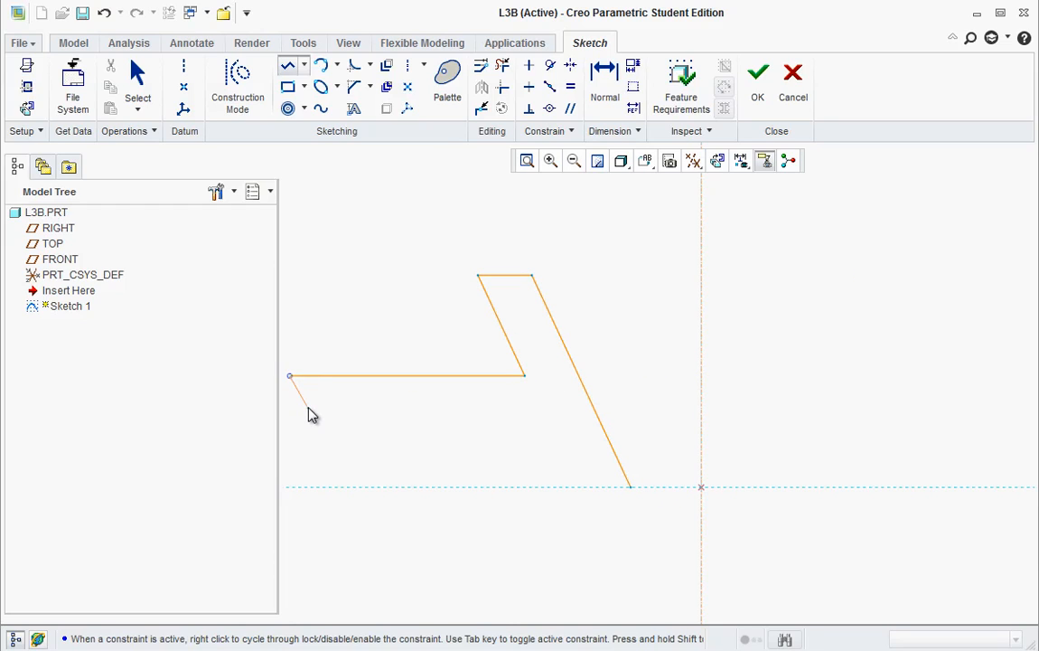
pyautogui.click(306, 411)
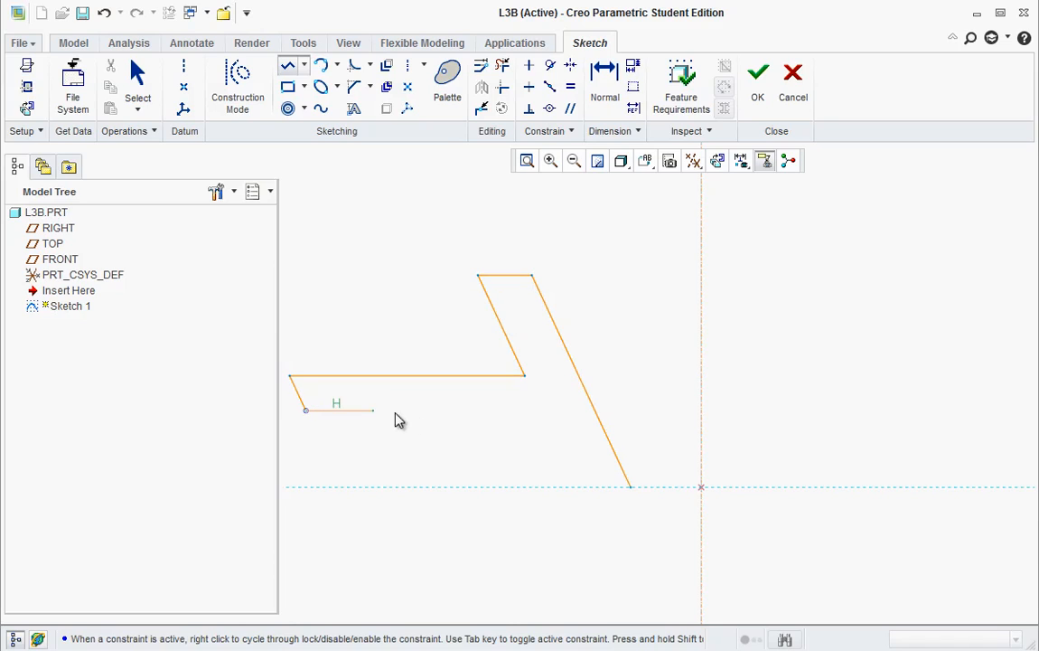
pyautogui.click(565, 411)
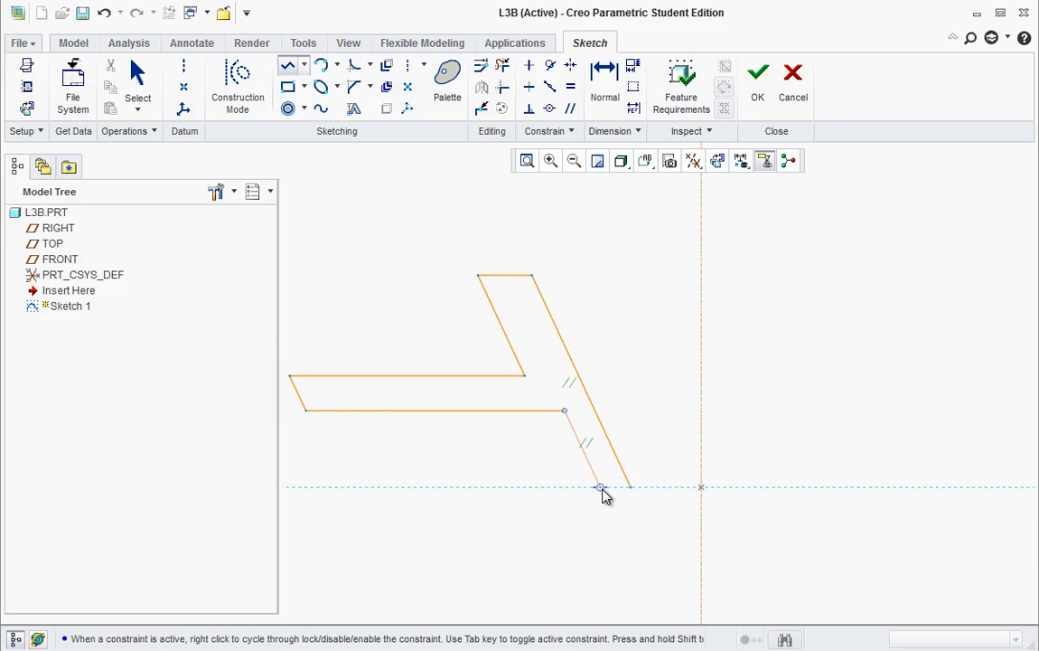
pyautogui.click(602, 488)
pyautogui.click(631, 489)
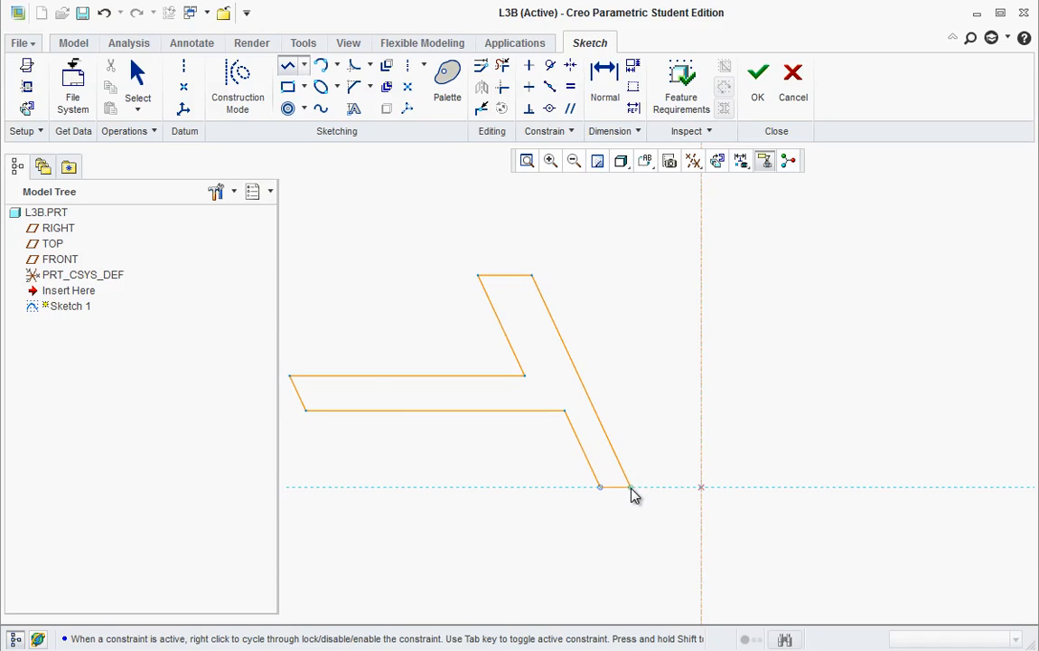
pyautogui.middleClick(674, 417)
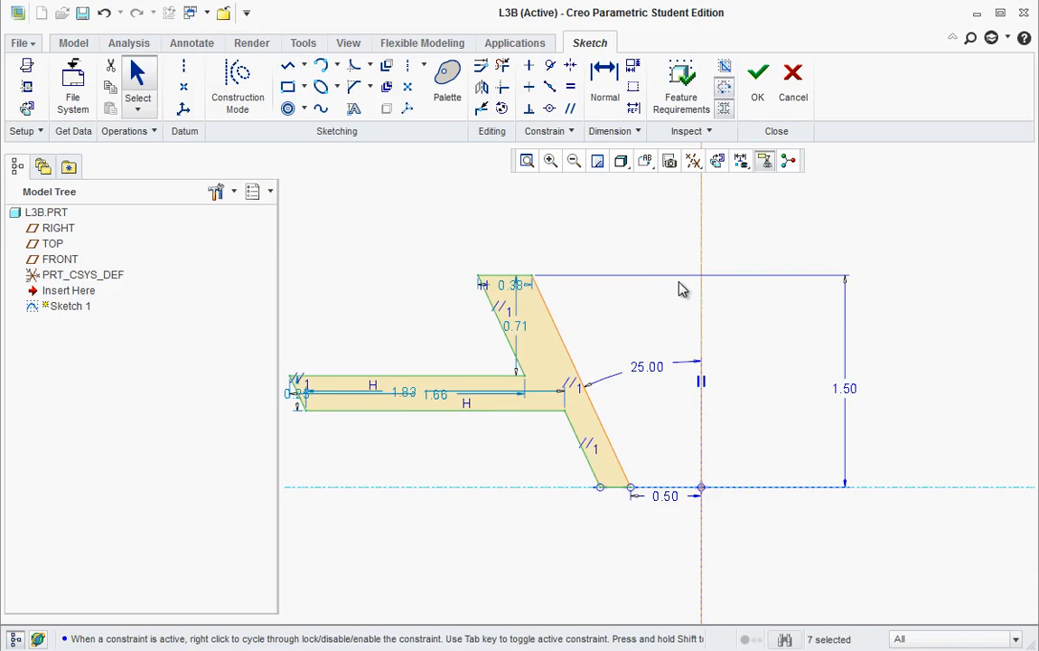
# Step: Dimension the upper sloped wall's thickness between its parallel edges as 0.375, checking the value in the PDF drawing
pyautogui.click(607, 81)
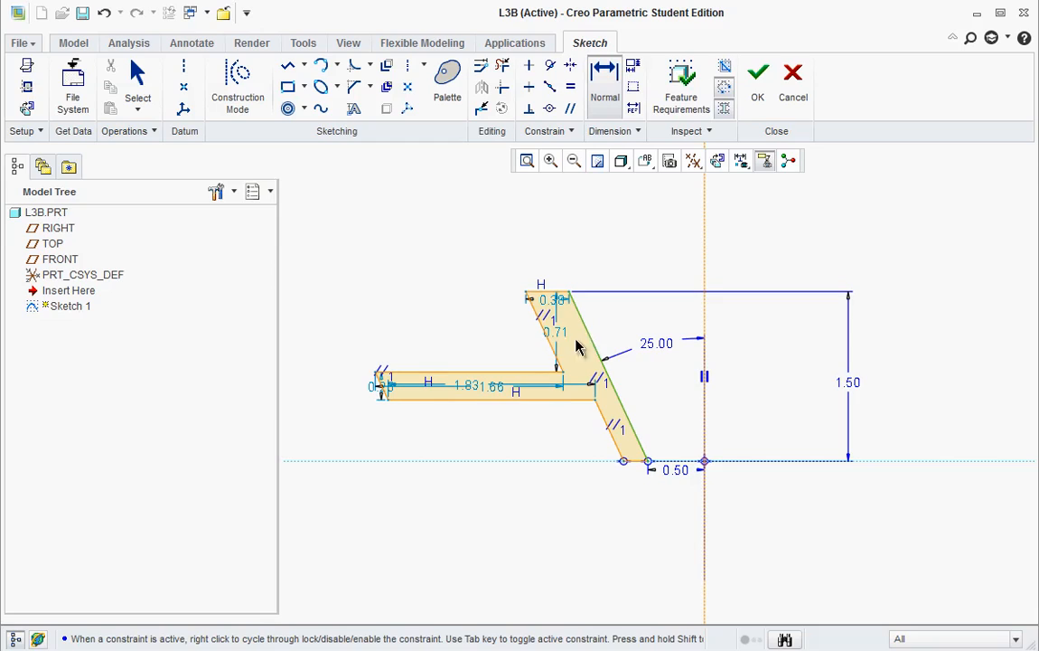
pyautogui.middleClick(517, 235)
pyautogui.hotkey('alt', 'Tab')
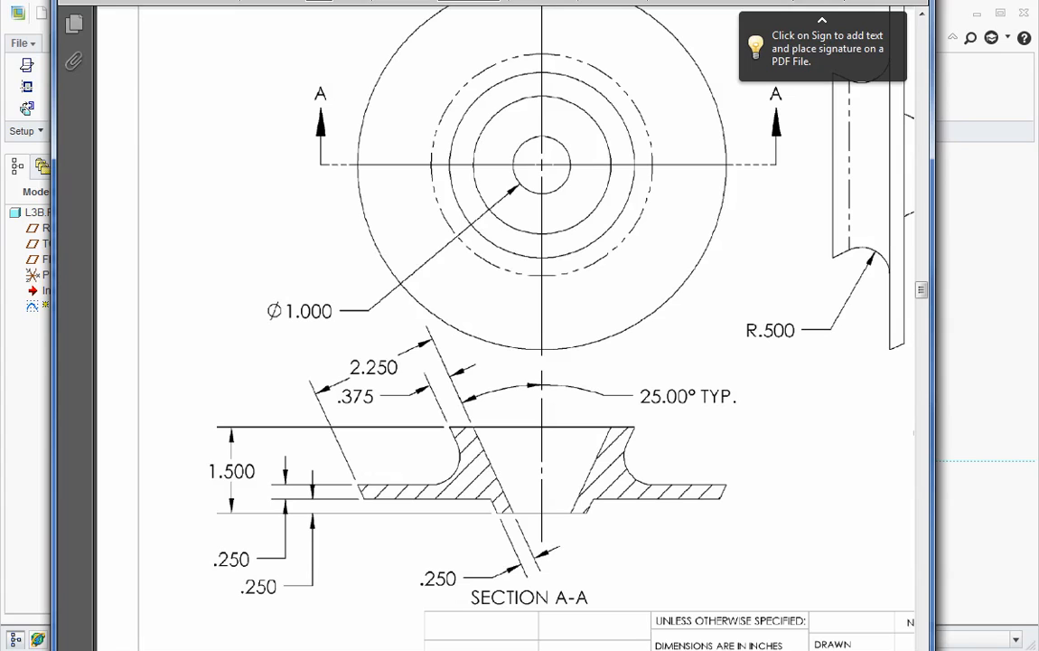
pyautogui.click(979, 541)
pyautogui.doubleClick(522, 240)
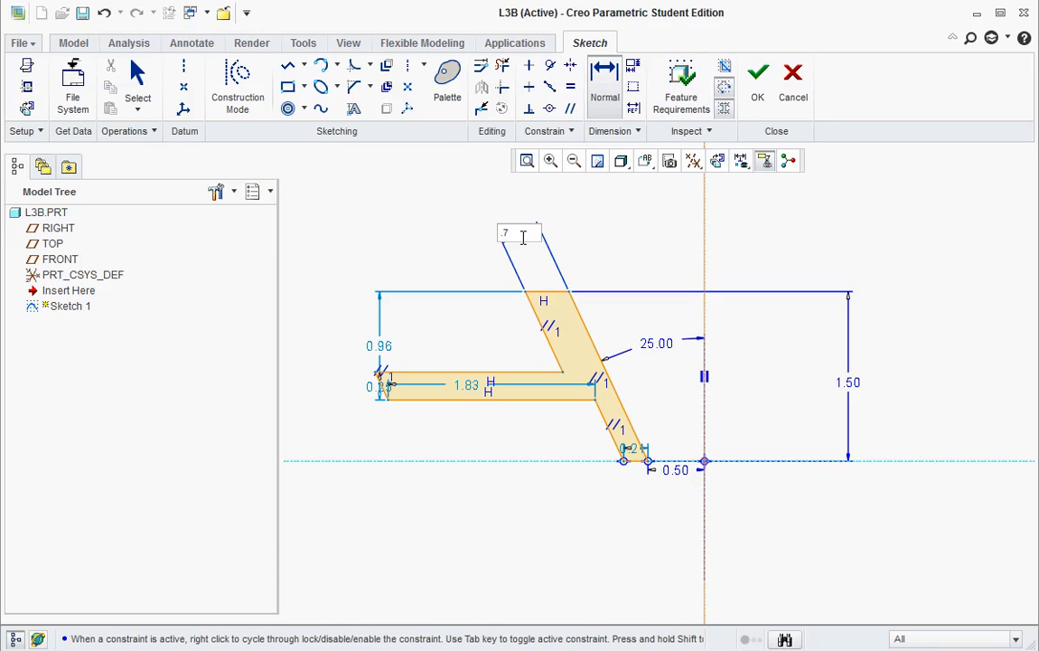
pyautogui.write('.375')
pyautogui.press('Return')
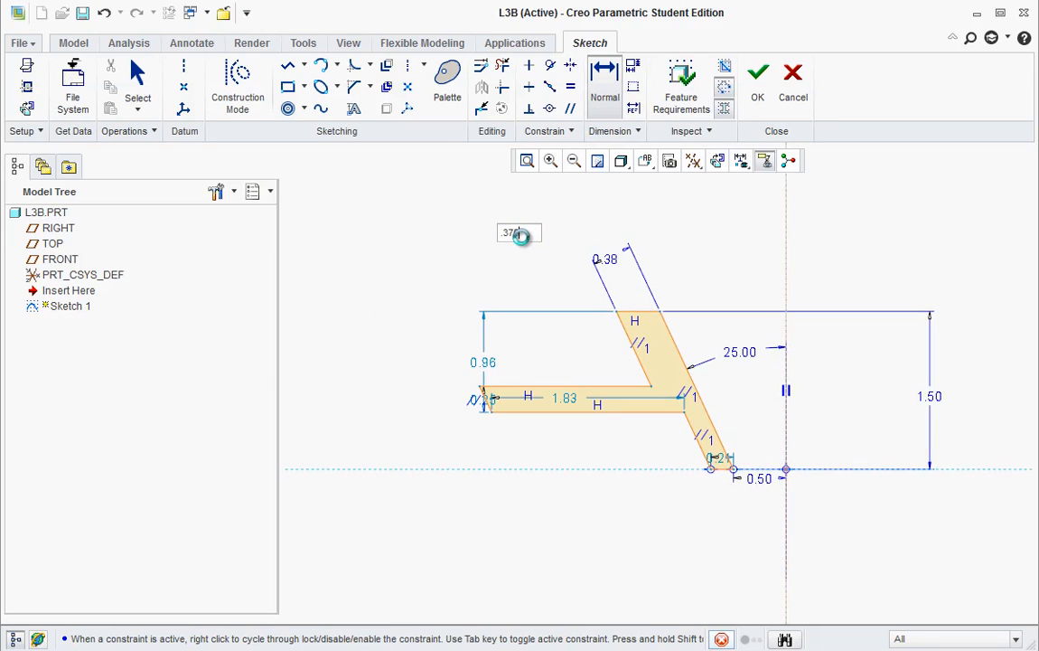
# Step: Dimension the thickness between the lower sloped wall's parallel edges as 0.25
pyautogui.click(710, 447)
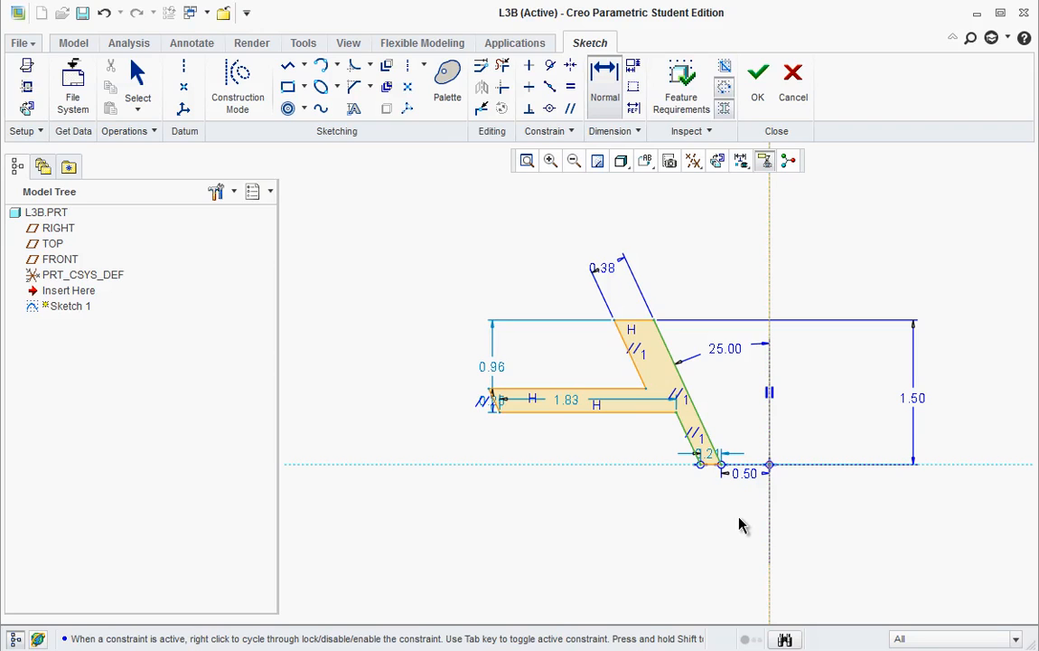
pyautogui.middleClick(739, 525)
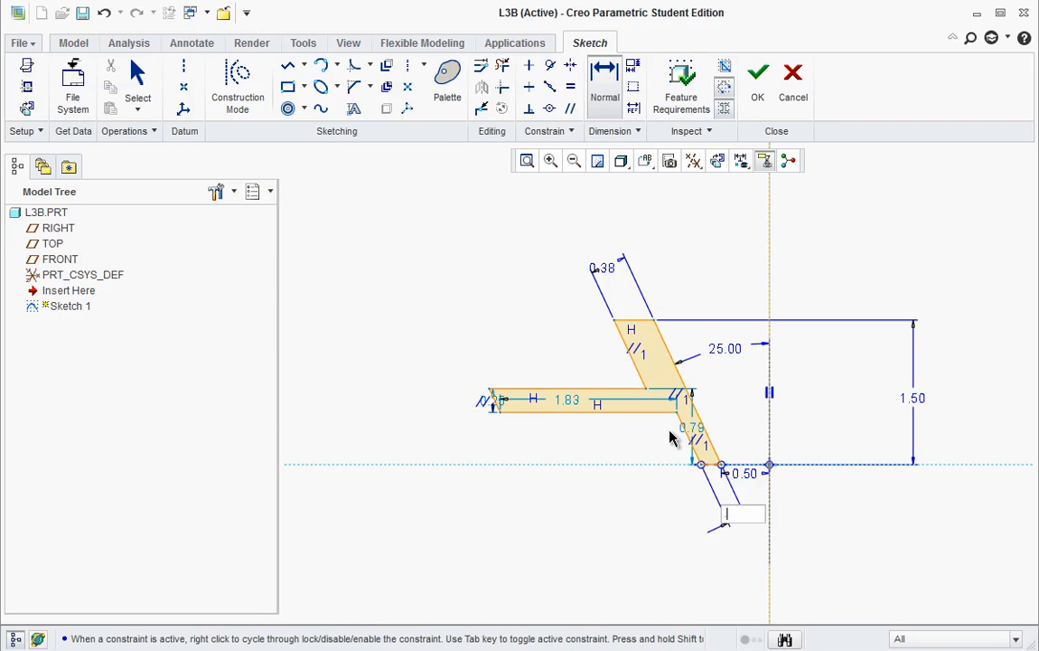
pyautogui.write('.25')
pyautogui.press('Return')
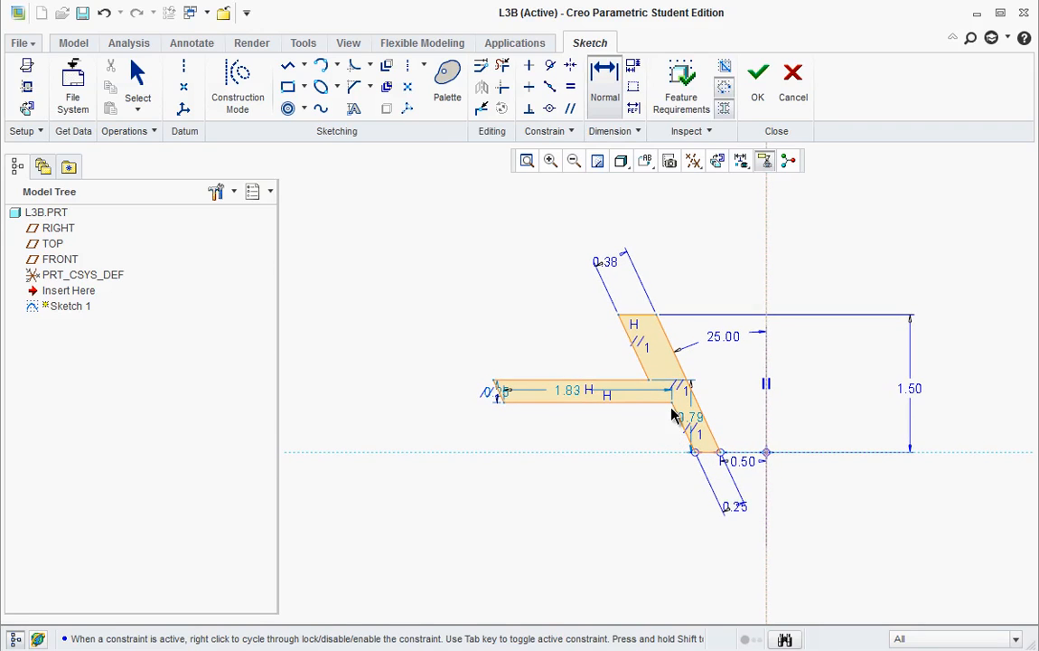
# Step: Dimension the perpendicular distance between the flange's sloped outer end and the long slanted line as 2.25
pyautogui.scroll(-5, 503, 391)
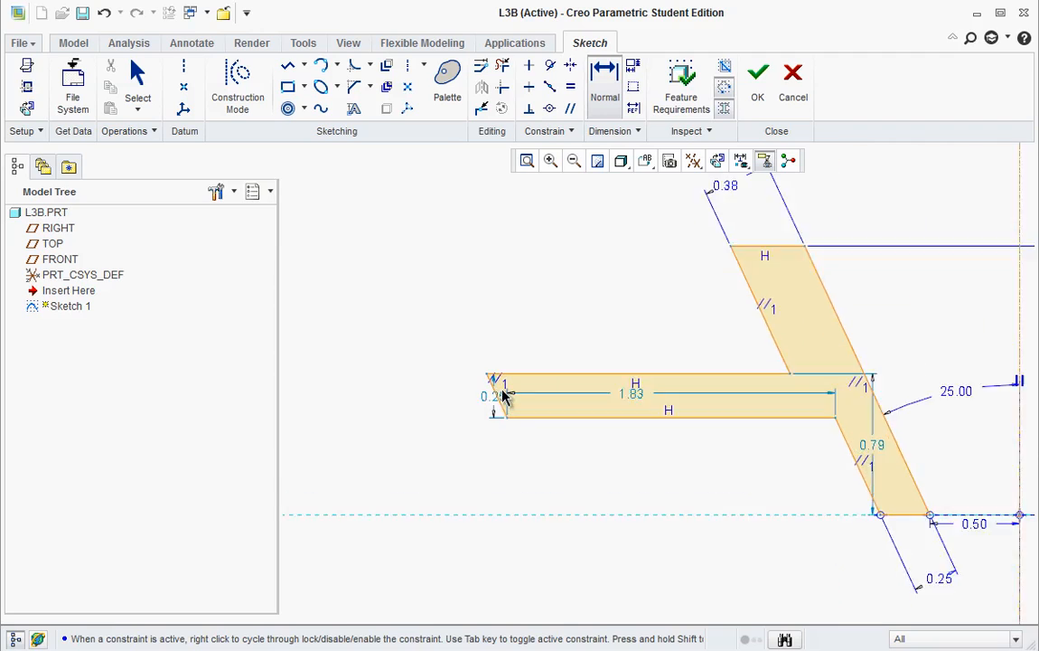
pyautogui.scroll(4, 641, 481)
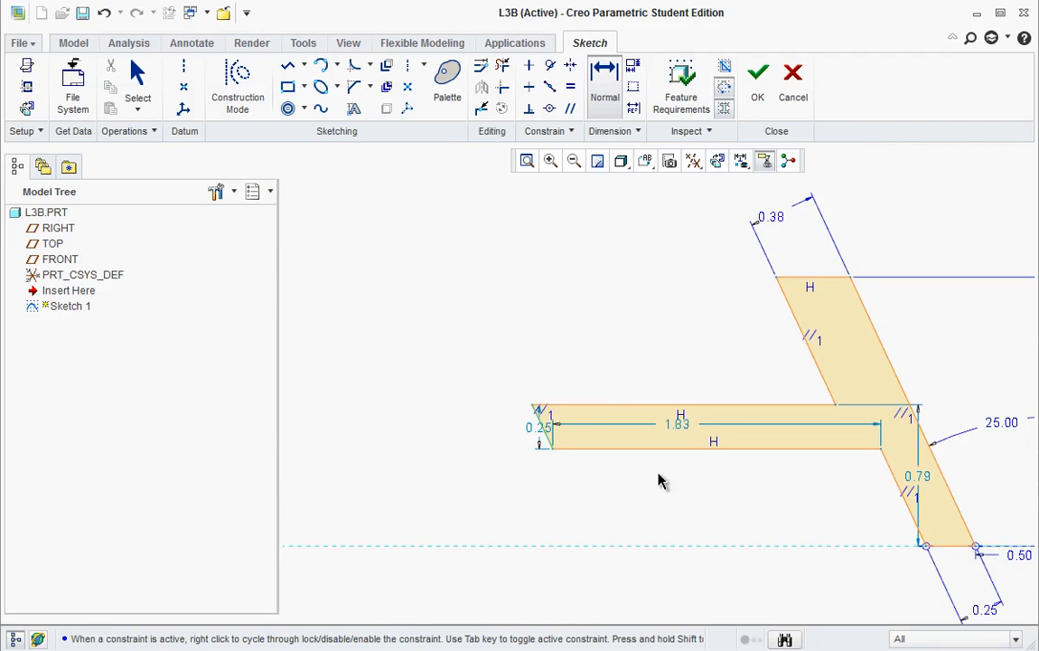
pyautogui.click(786, 357)
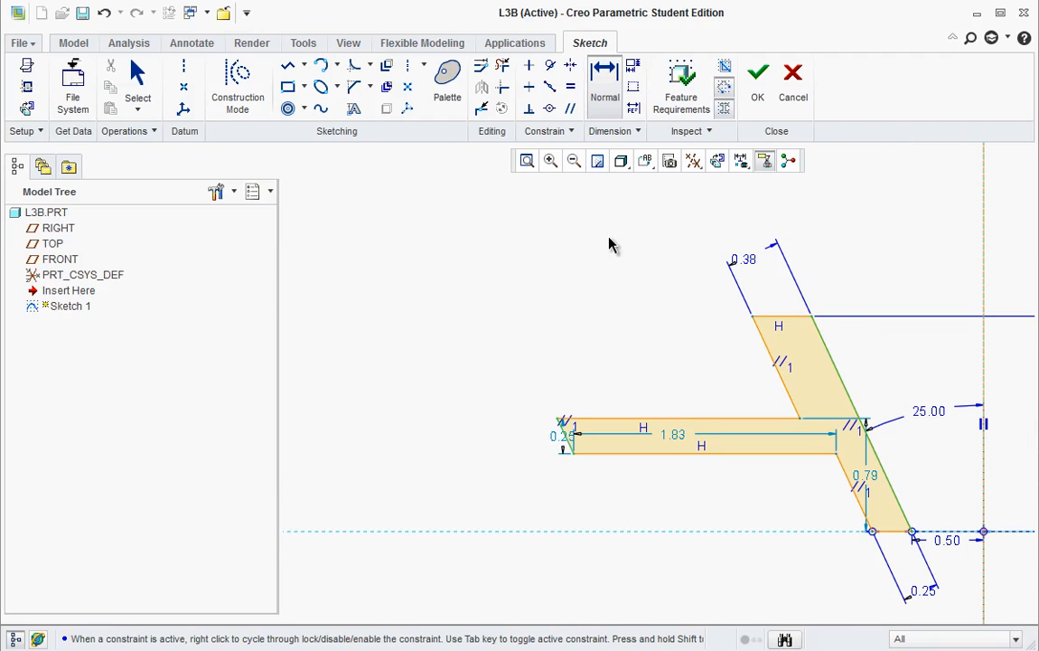
pyautogui.middleClick(601, 237)
pyautogui.write('2.2')
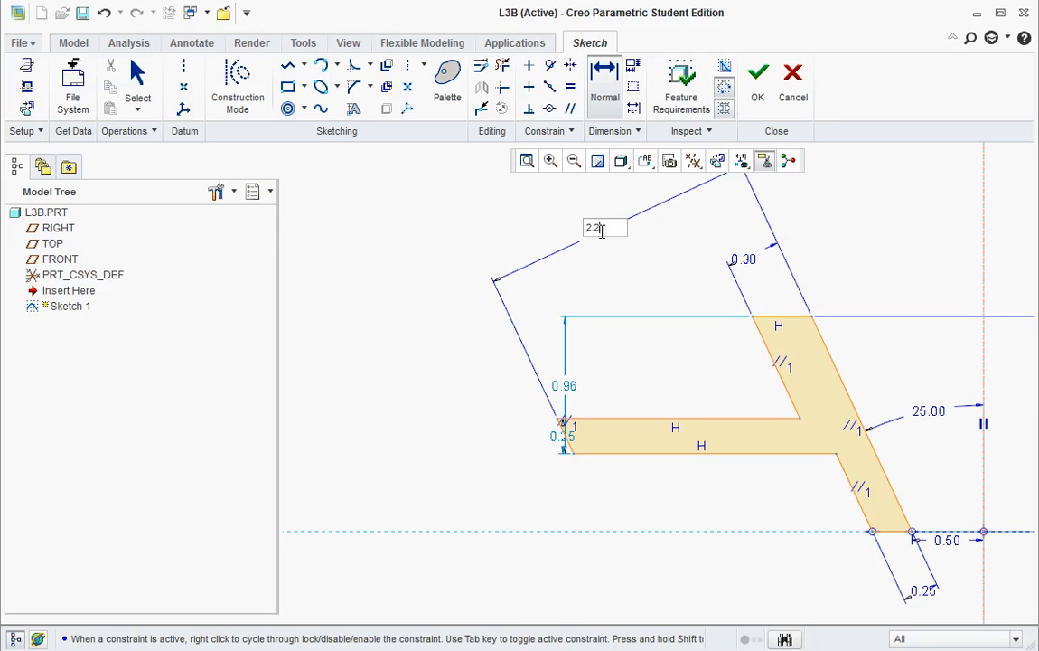
pyautogui.write('5')
pyautogui.press('Return')
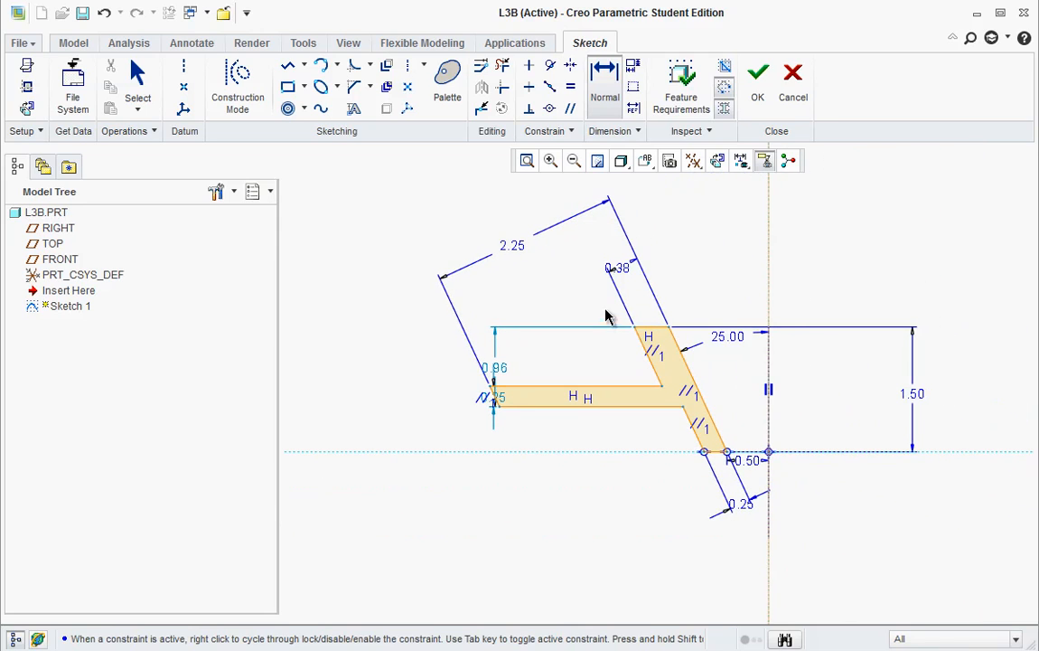
# Step: Check the PDF drawing, then dimension the flange's lower edge 0.25 above the horizontal reference line
pyautogui.hotkey('alt', 'Tab')
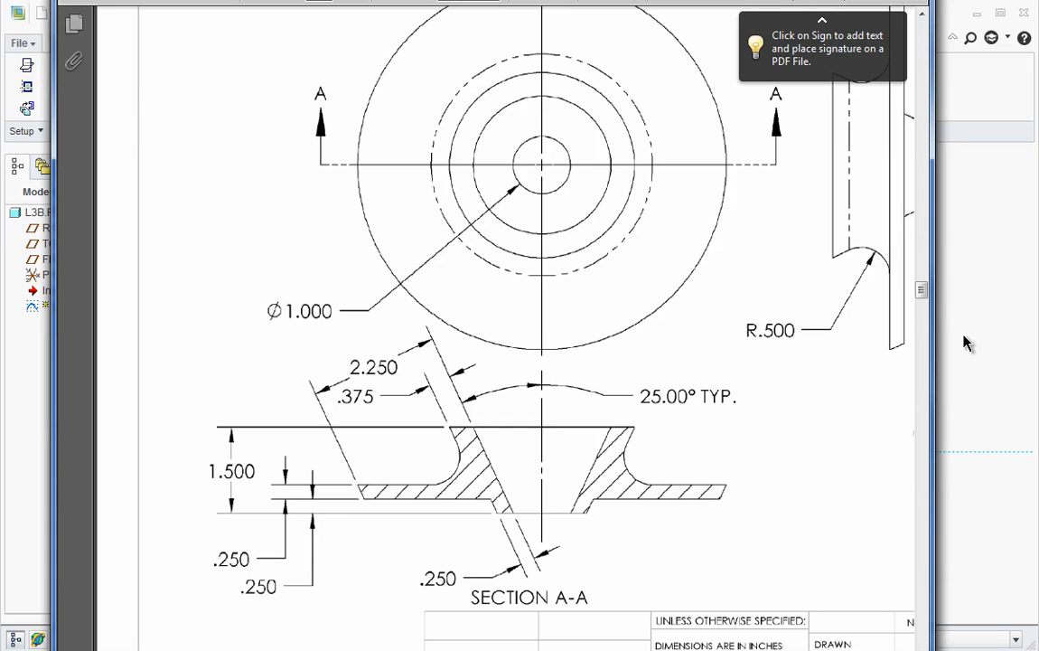
pyautogui.hotkey('alt', 'Tab')
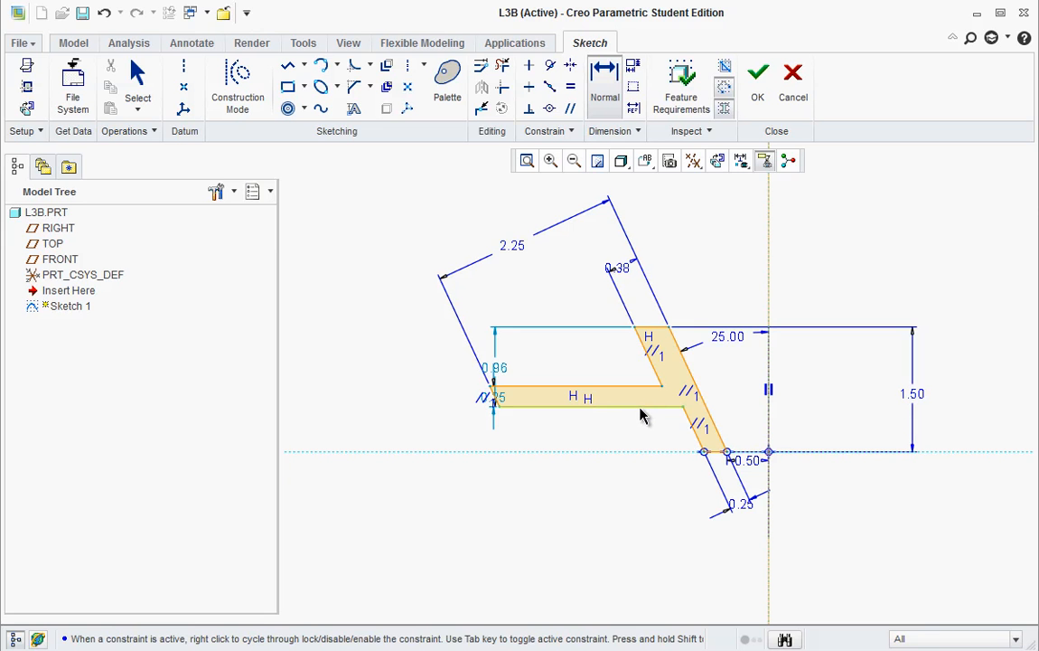
pyautogui.click(643, 407)
pyautogui.click(607, 452)
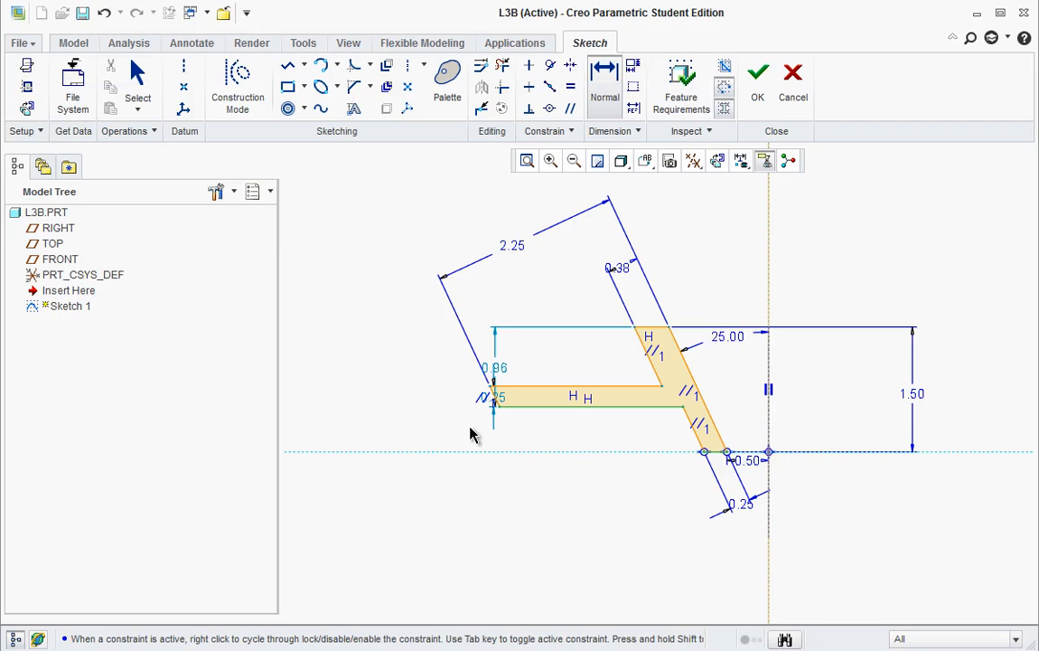
pyautogui.middleClick(452, 429)
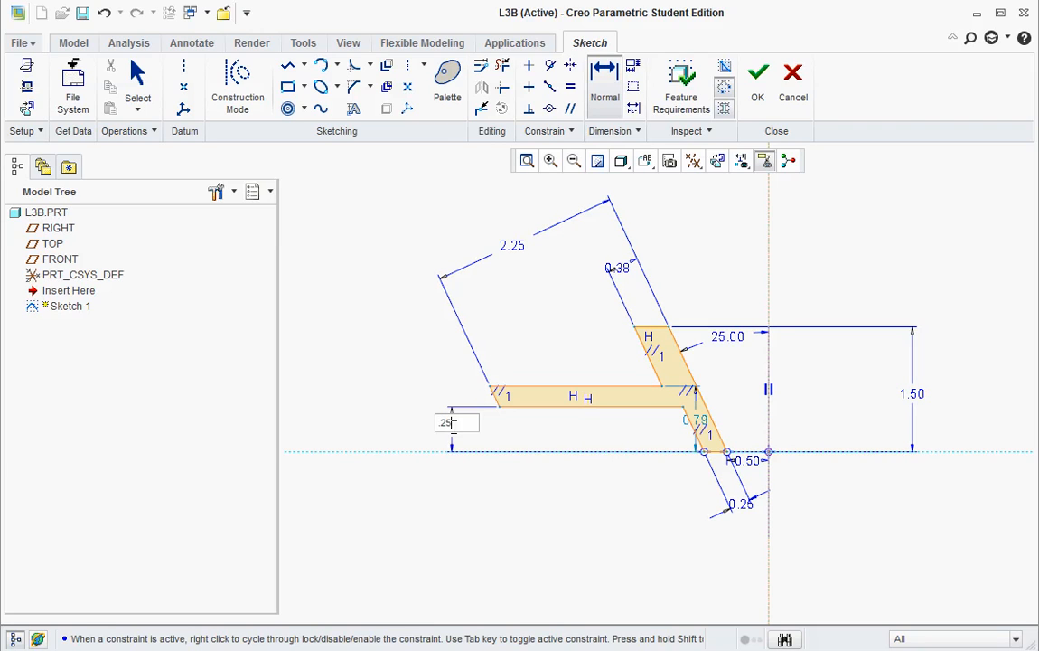
pyautogui.write('.25')
pyautogui.press('Return')
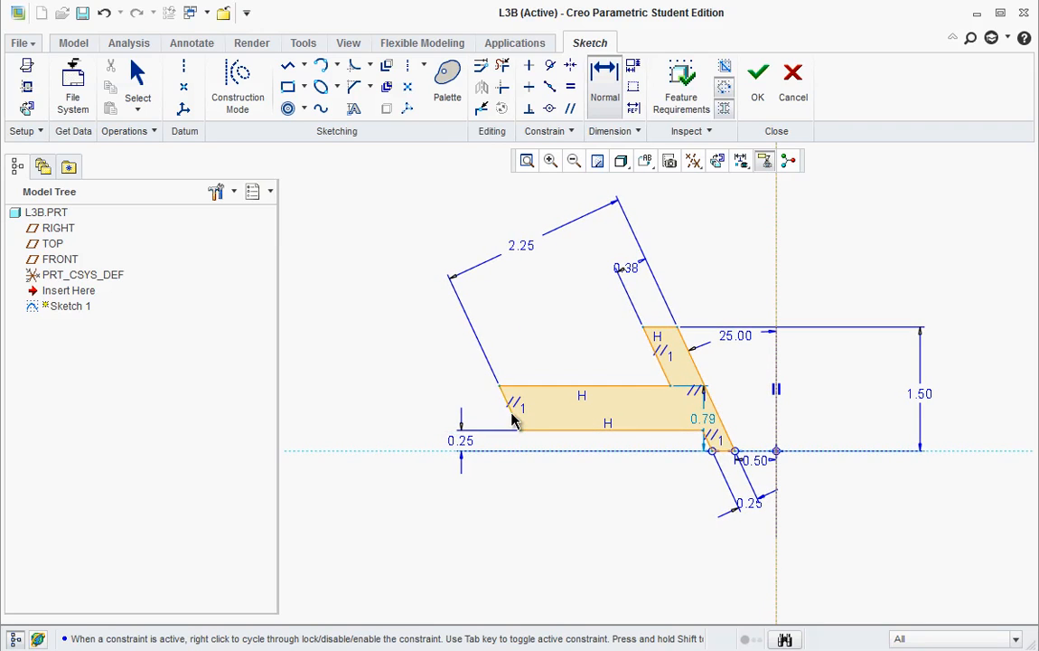
pyautogui.middleClick(440, 412)
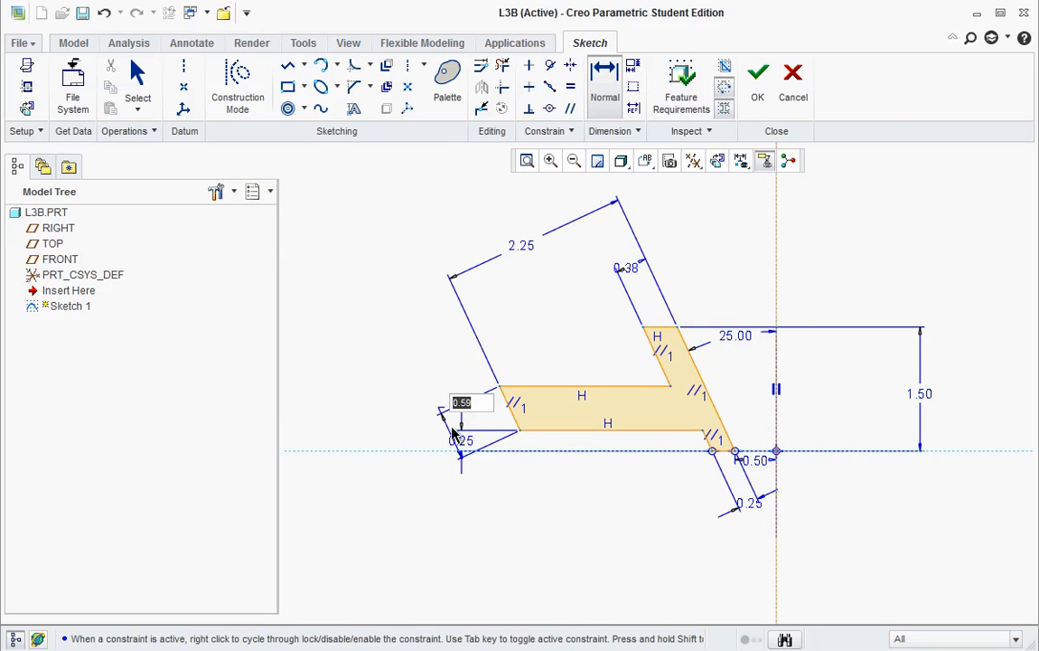
pyautogui.press('Return')
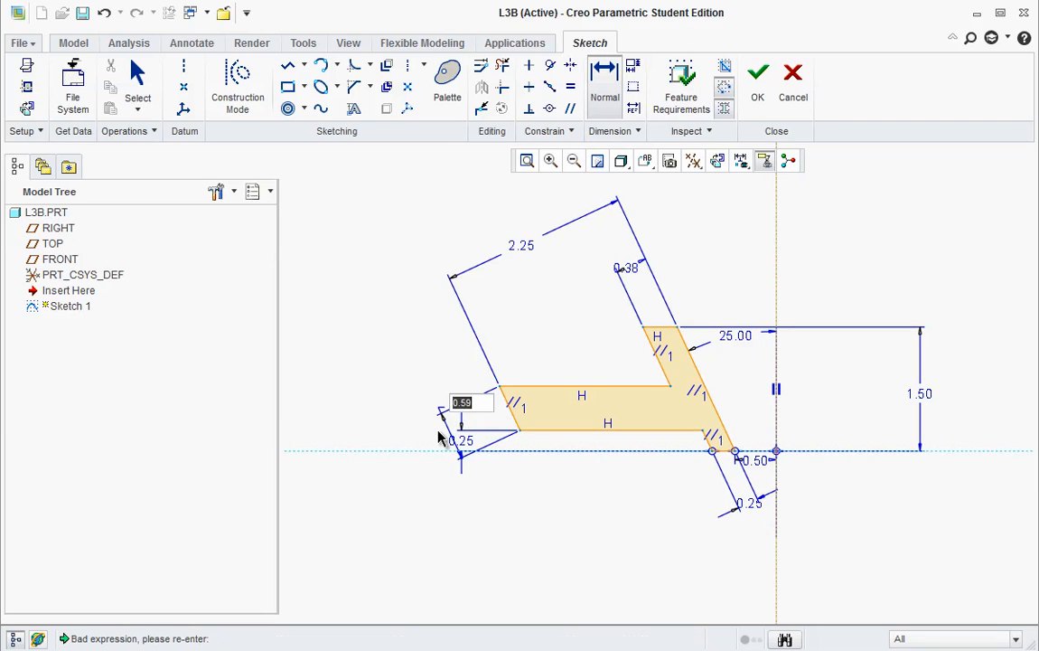
pyautogui.press('Return')
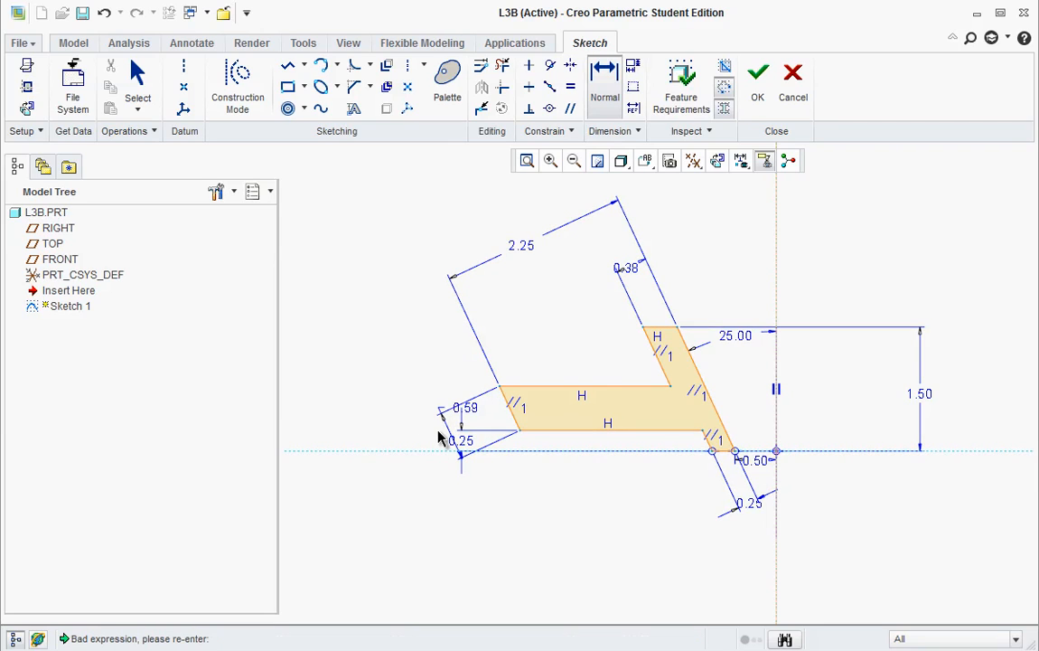
pyautogui.middleClick(476, 475)
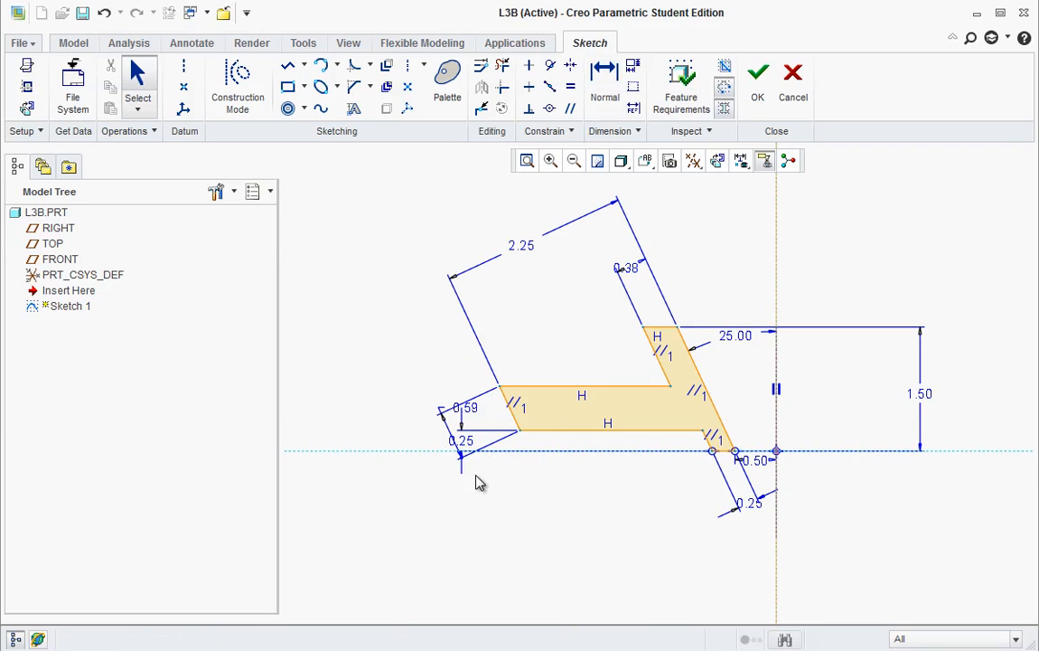
pyautogui.click(473, 415)
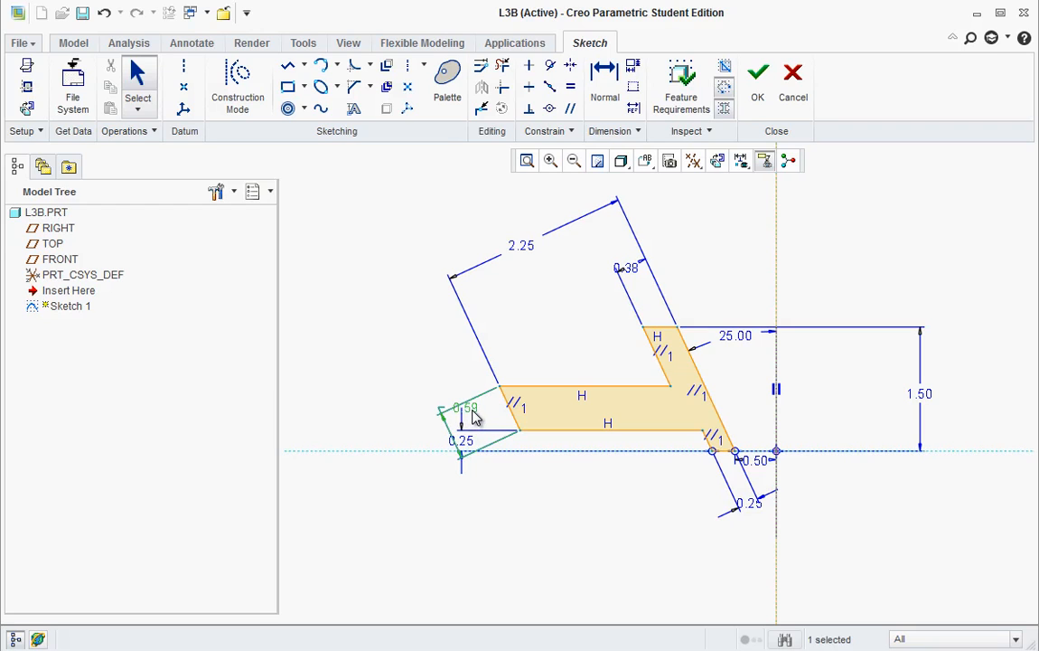
pyautogui.press('Delete')
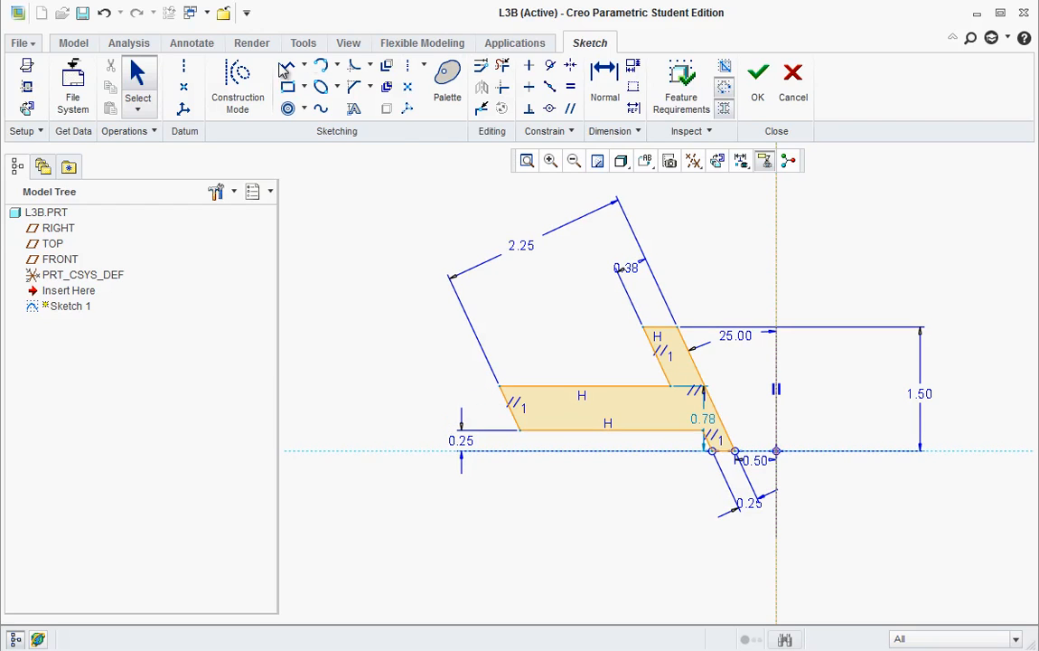
# Step: Dimension the flange's thickness between its upper and lower horizontal edges as 0.25
pyautogui.click(604, 81)
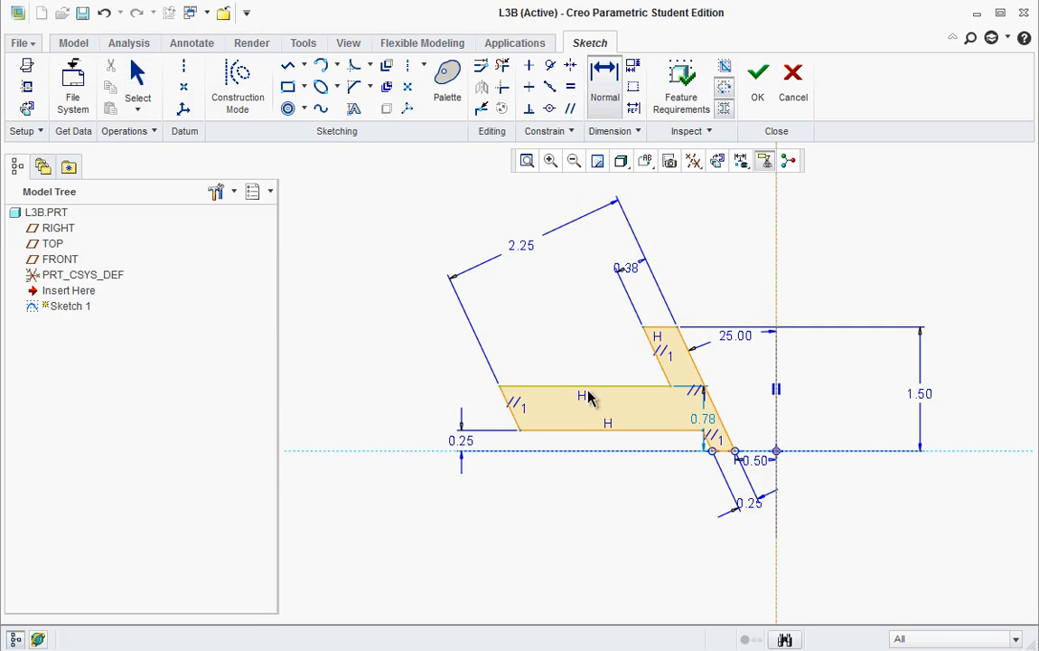
pyautogui.click(607, 388)
pyautogui.click(592, 431)
pyautogui.middleClick(407, 405)
pyautogui.write('.2')
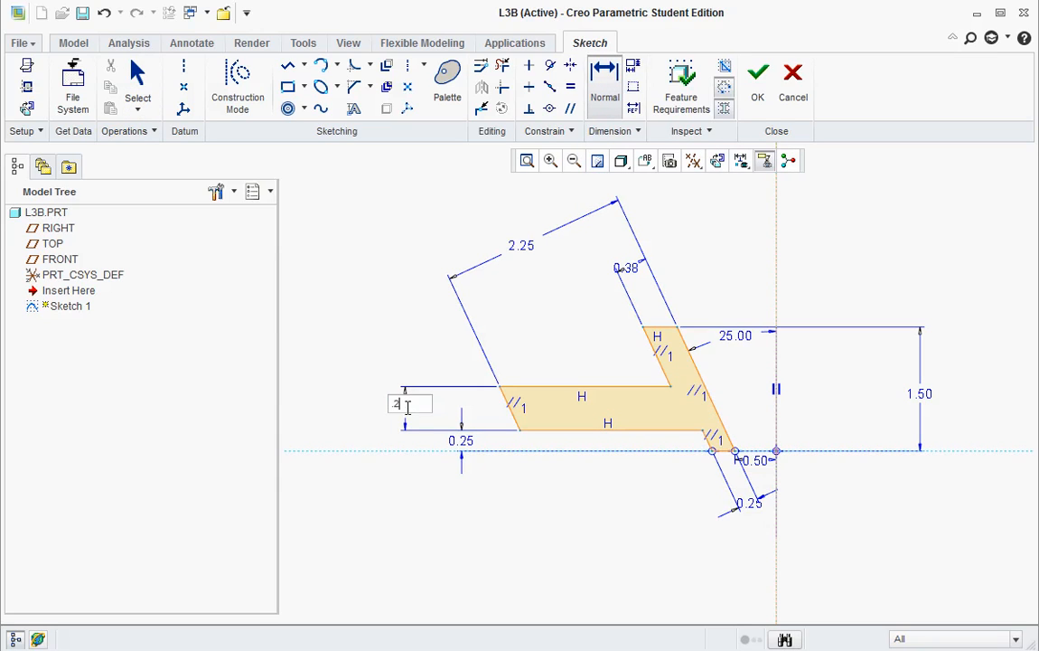
pyautogui.write('5')
pyautogui.press('Return')
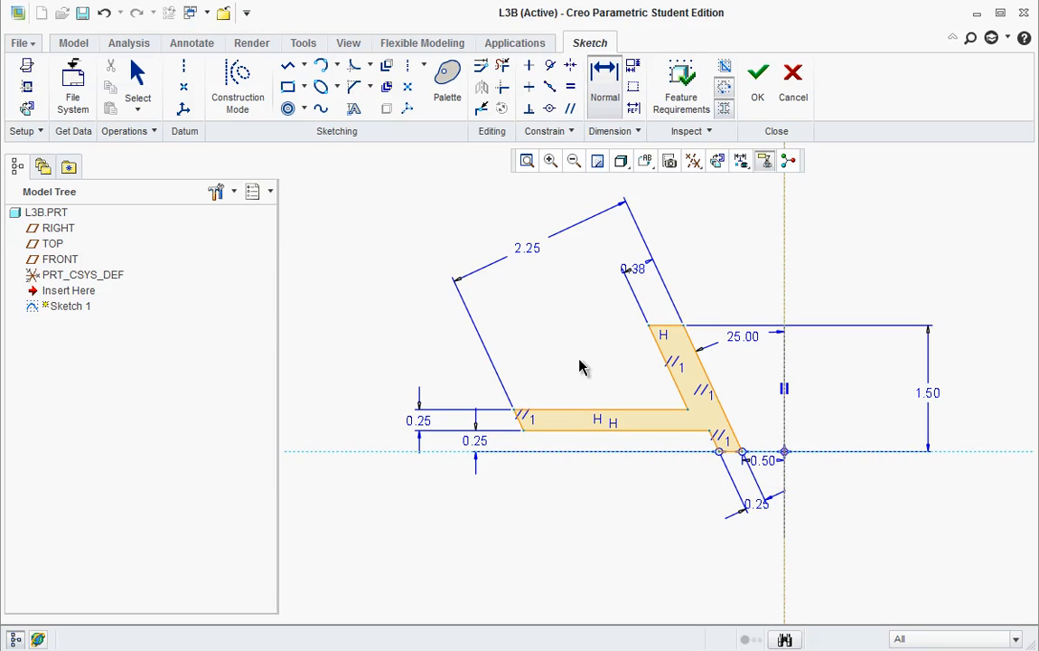
# Step: Finish the profile sketch and revolve it 360 degrees about its internal centerline into a solid
pyautogui.click(757, 86)
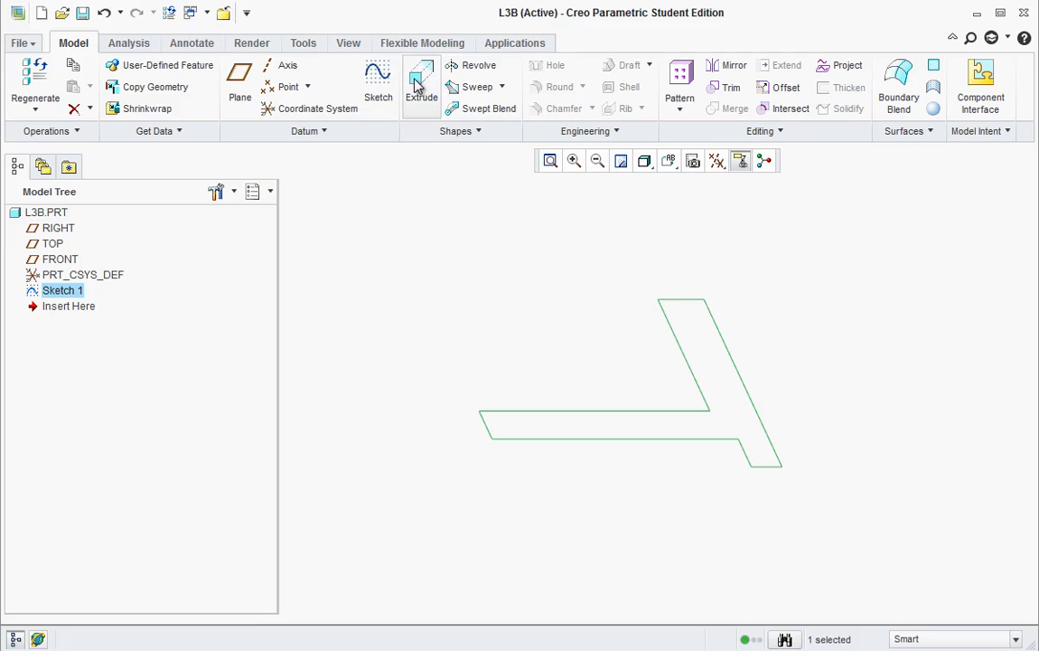
pyautogui.click(470, 67)
pyautogui.moveTo(595, 361); pyautogui.dragTo(758, 452, button='middle')
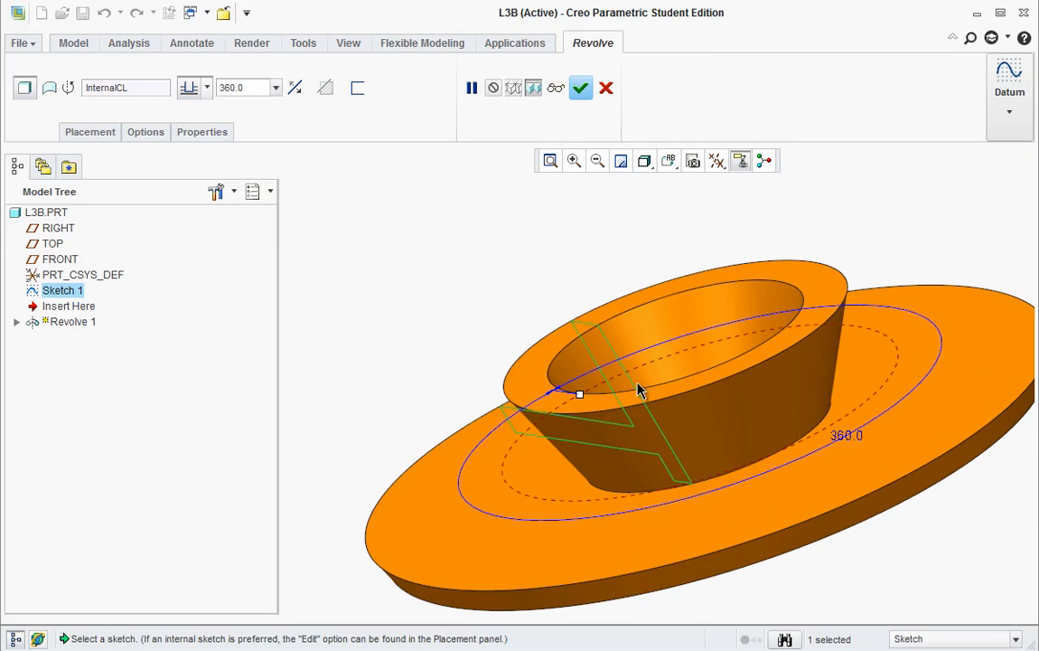
pyautogui.moveTo(733, 389)
pyautogui.mouseDown(button='middle')
pyautogui.moveTo(737, 410)
pyautogui.moveTo(741, 394)
pyautogui.mouseUp(button='middle')
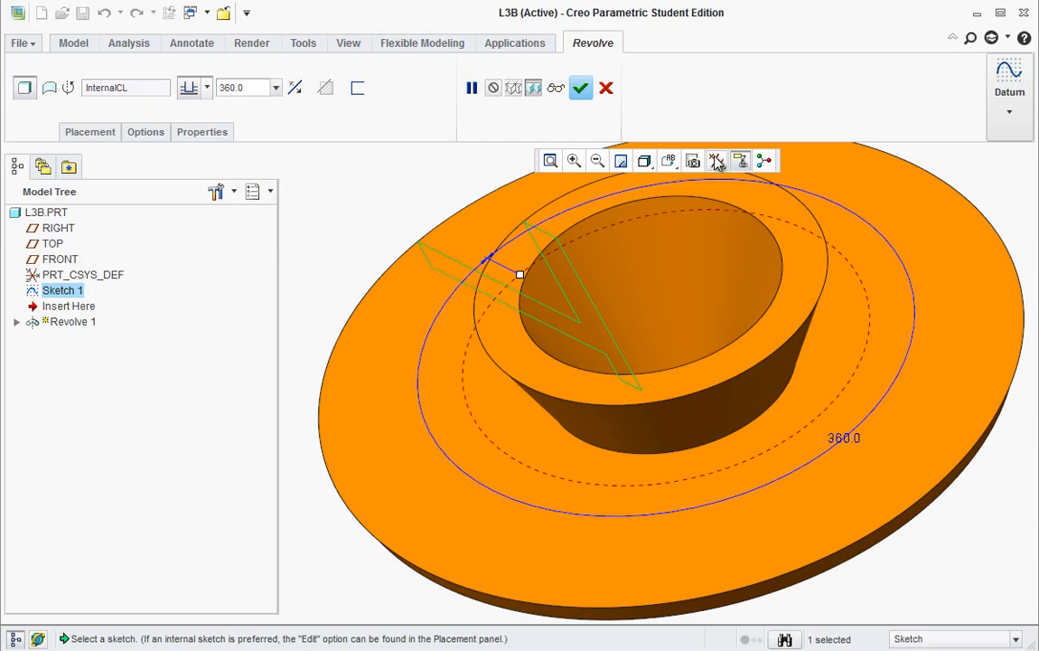
pyautogui.click(716, 161)
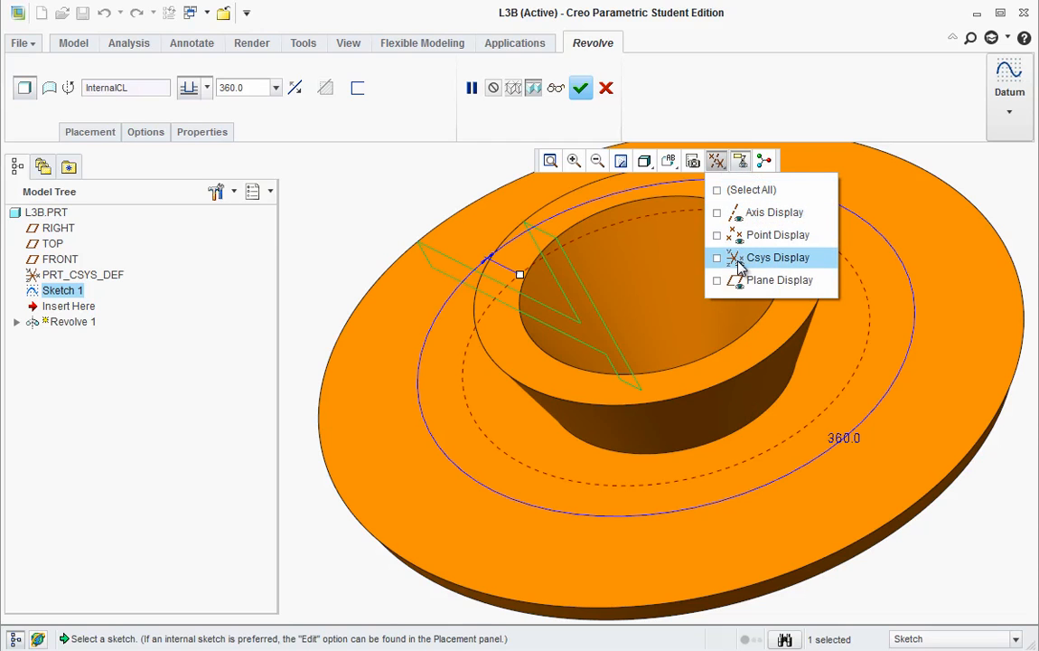
pyautogui.click(355, 196)
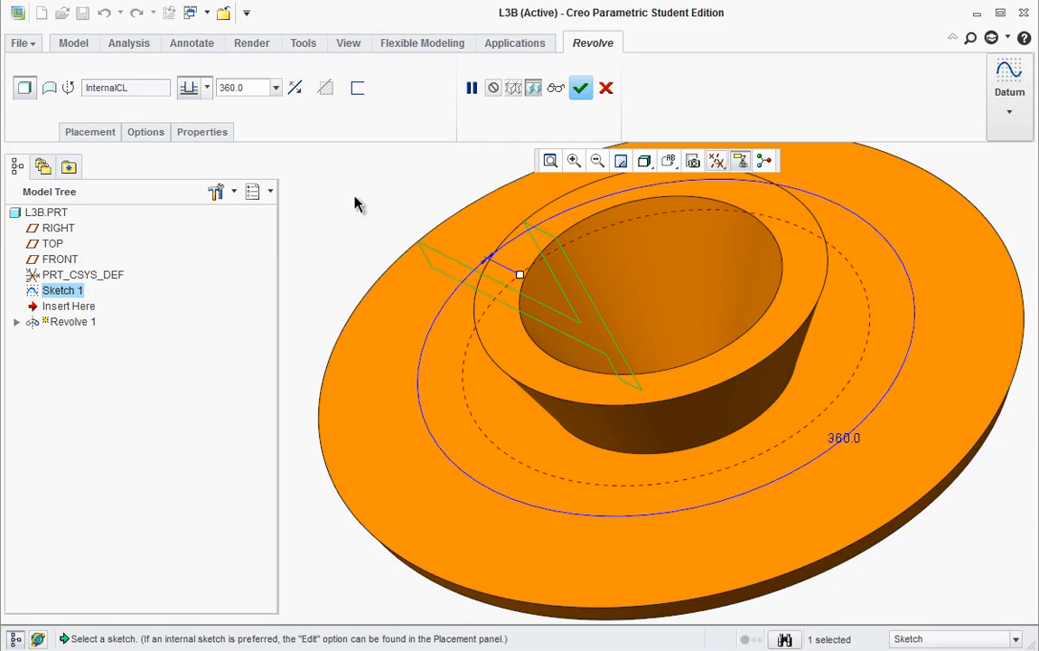
pyautogui.moveTo(491, 372); pyautogui.dragTo(489, 372, button='middle')
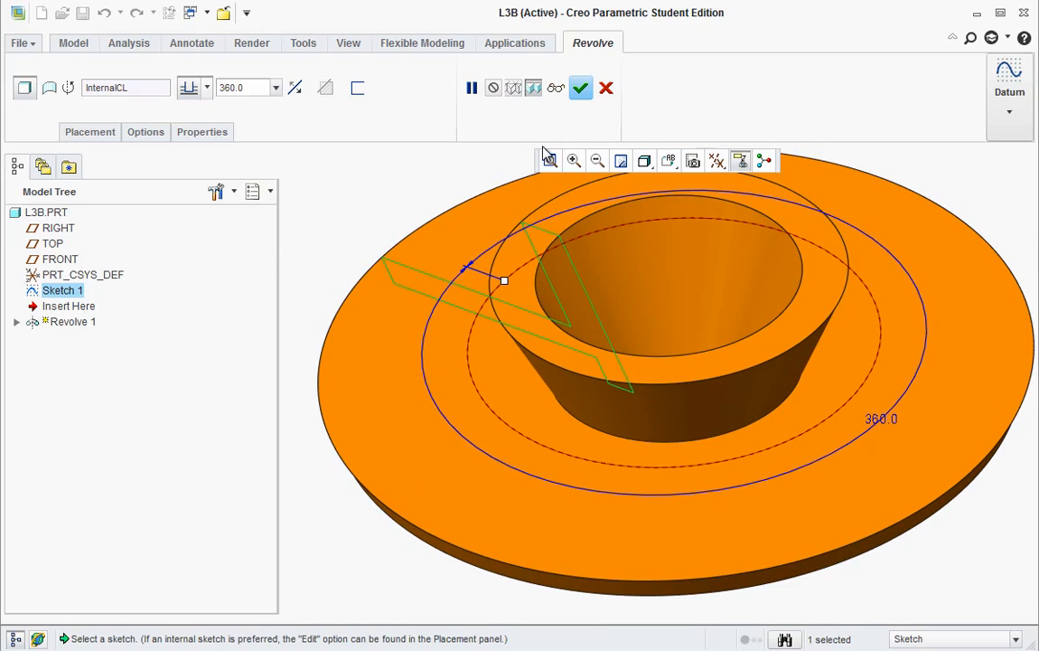
pyautogui.click(581, 88)
# Step: Round the edge where the conical hub's outer wall meets the flange's upper face with a 0.50 radius
pyautogui.moveTo(564, 393)
pyautogui.mouseDown(button='middle')
pyautogui.moveTo(656, 343)
pyautogui.moveTo(656, 353)
pyautogui.mouseUp(button='middle')
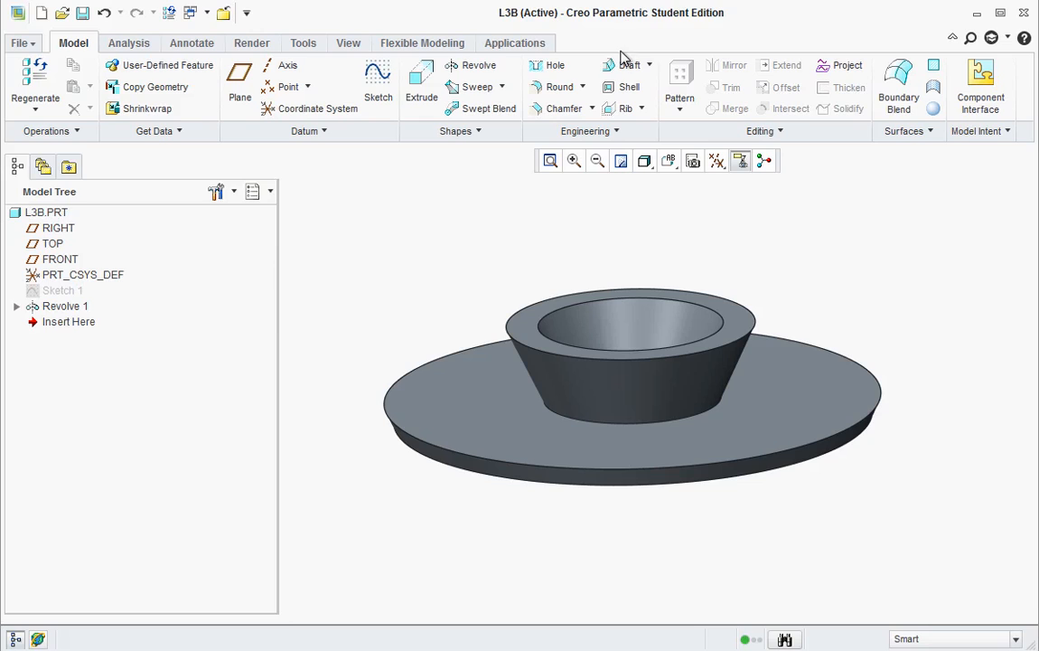
pyautogui.click(557, 86)
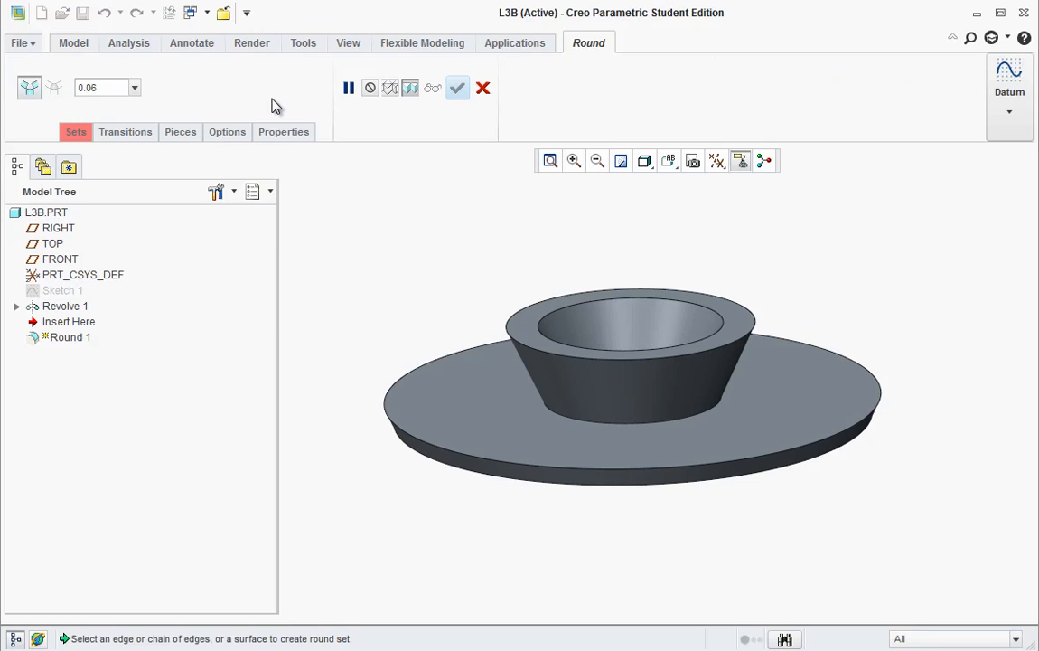
pyautogui.write('0.50')
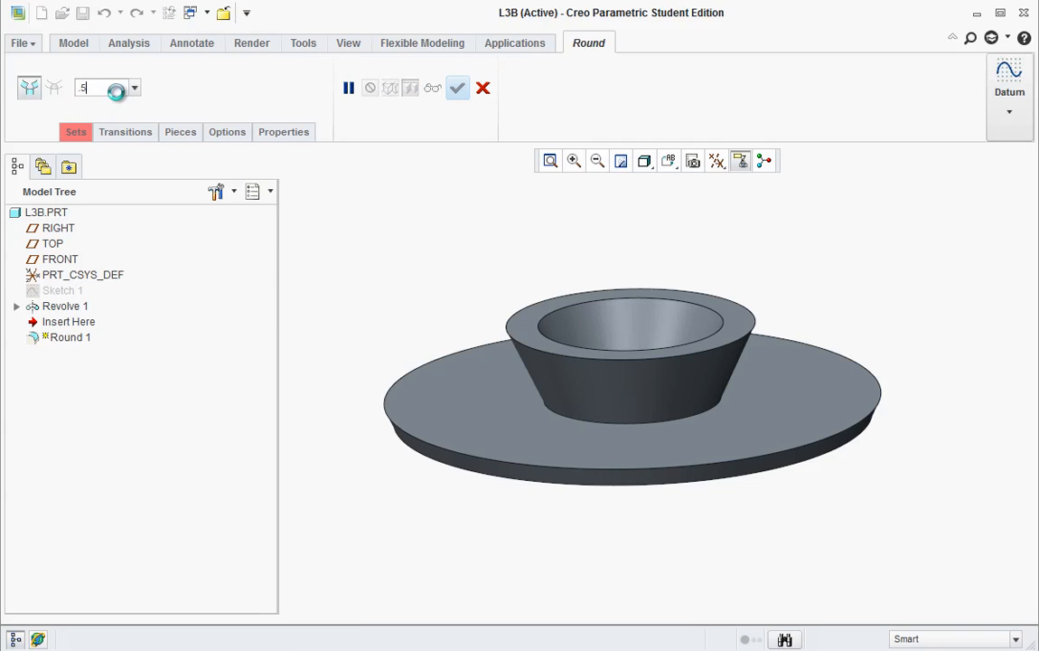
pyautogui.click(568, 430)
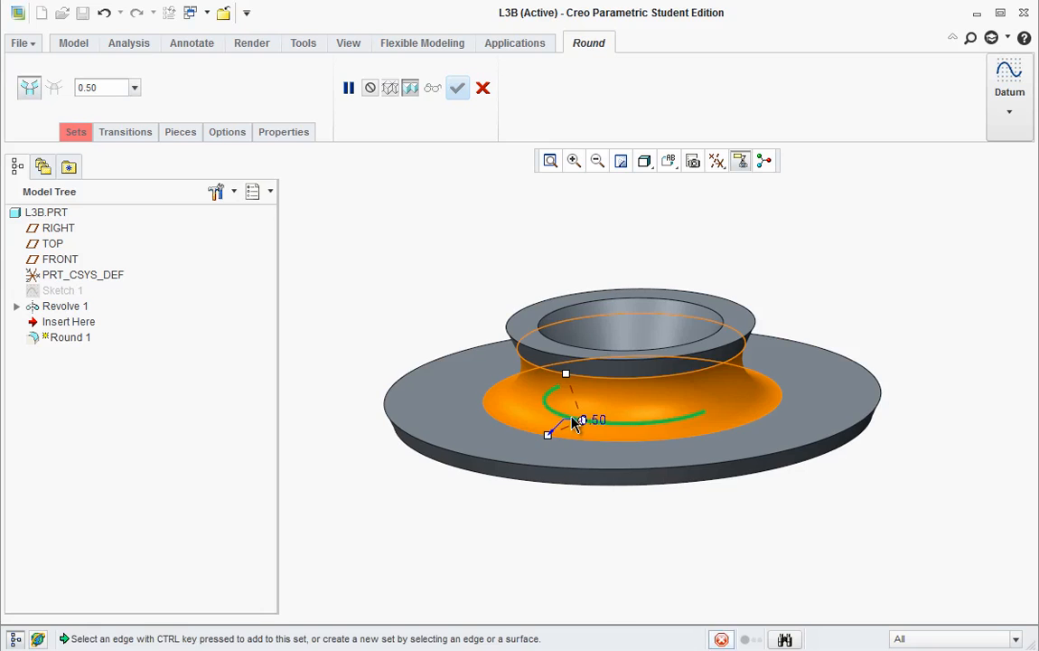
pyautogui.click(457, 88)
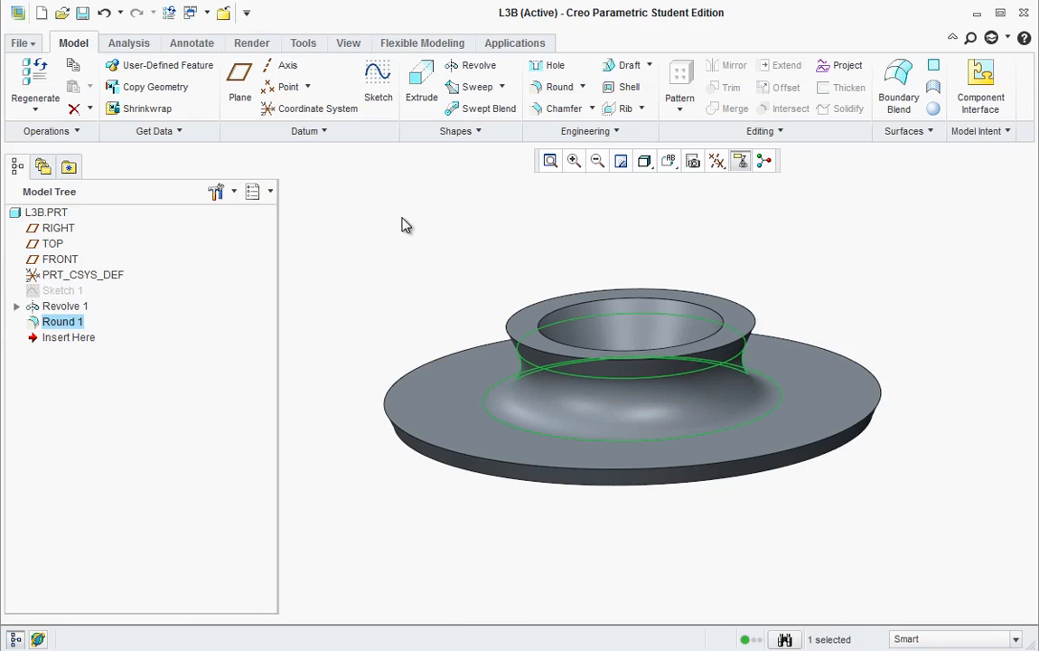
pyautogui.click(401, 225)
pyautogui.moveTo(434, 298)
pyautogui.mouseDown(button='middle')
pyautogui.moveTo(430, 331)
pyautogui.moveTo(387, 297)
pyautogui.moveTo(385, 239)
pyautogui.moveTo(399, 286)
pyautogui.moveTo(420, 291)
pyautogui.mouseUp(button='middle')
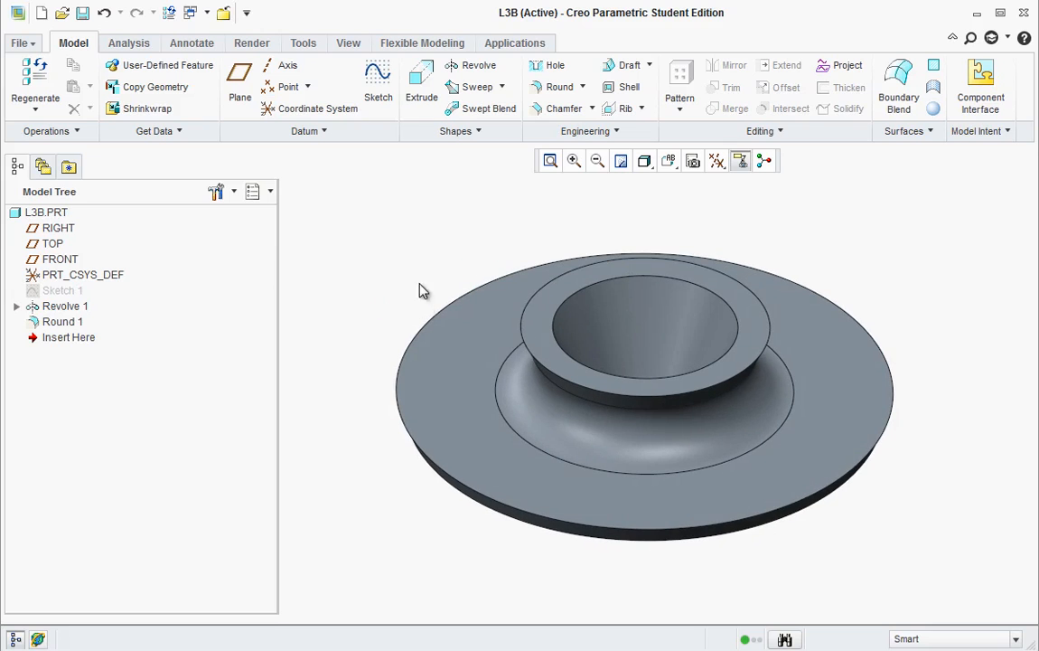
# Step: Create a new solid part named L3 with the default template
pyautogui.click(20, 43)
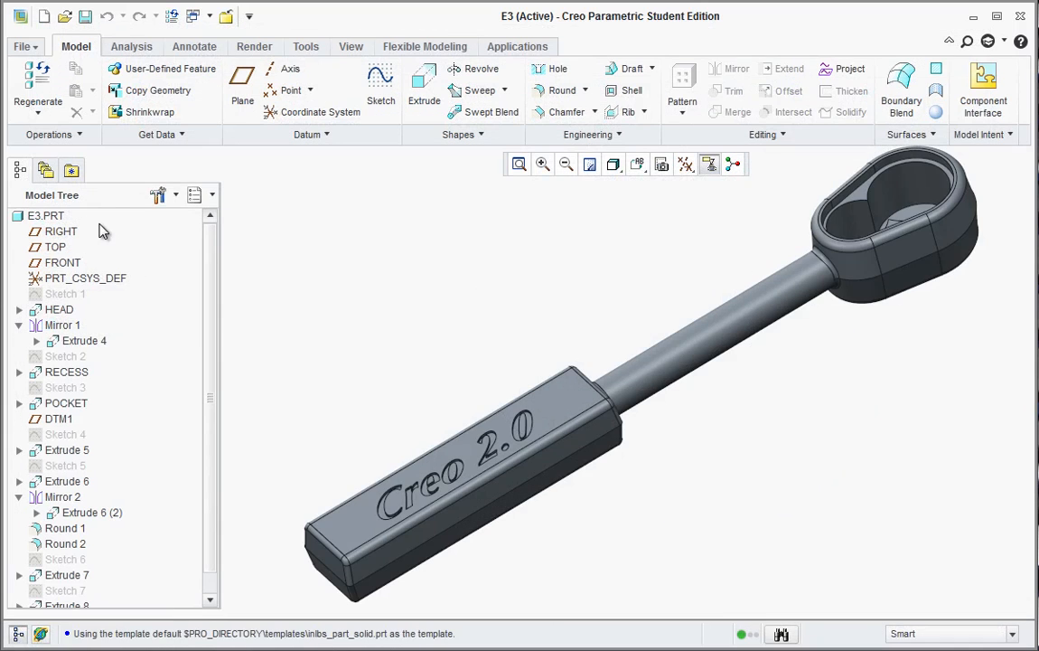
pyautogui.click(27, 48)
pyautogui.click(37, 82)
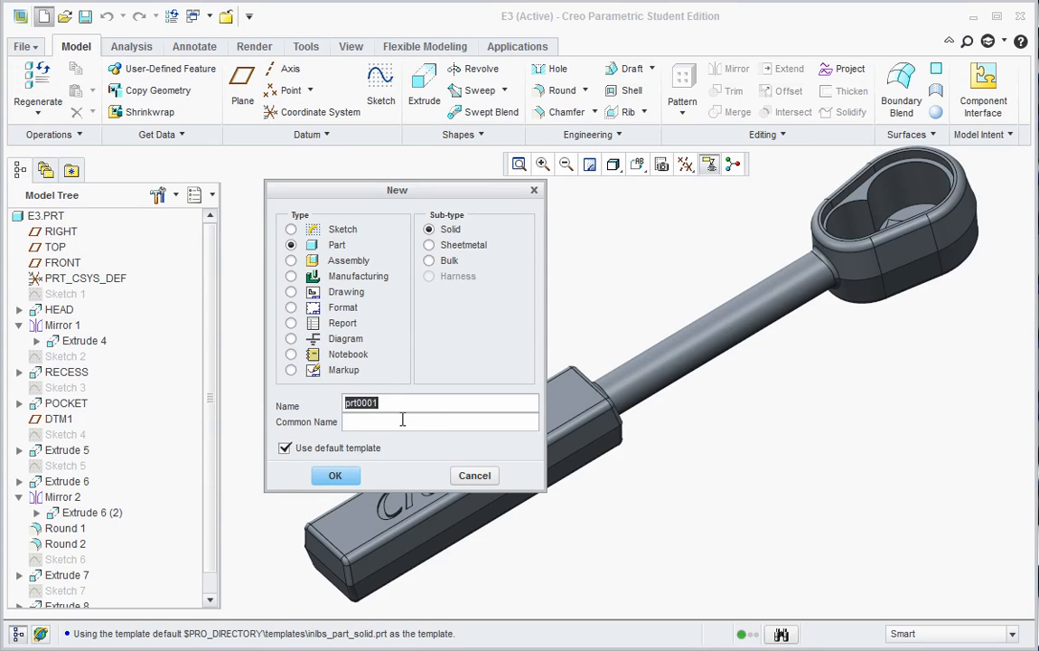
pyautogui.write('E')
pyautogui.press('BackSpace')
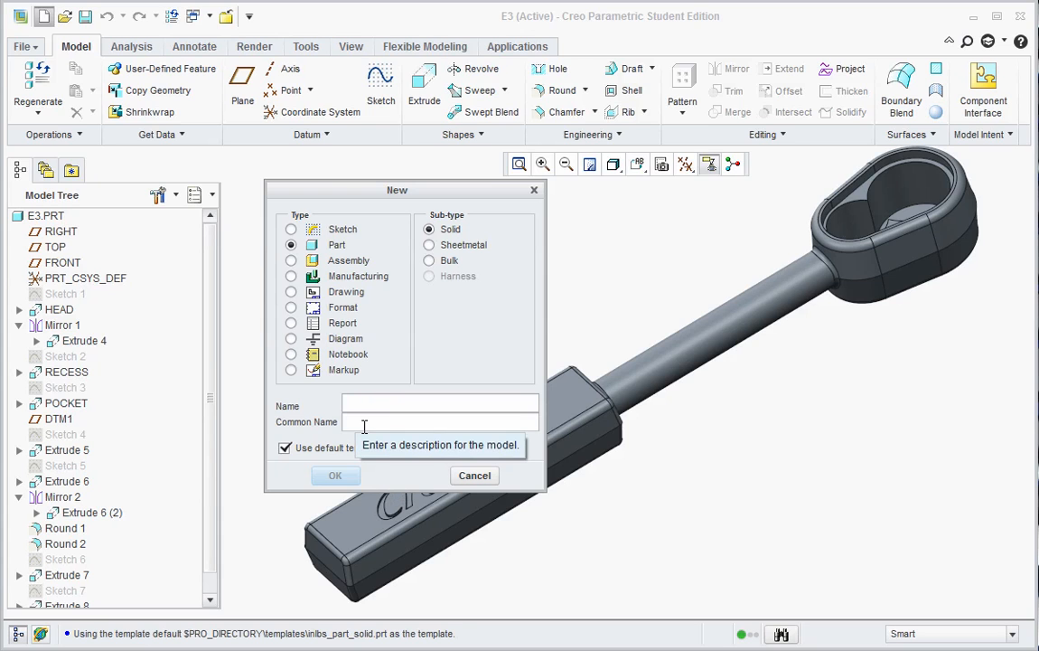
pyautogui.write('L3')
pyautogui.click(335, 476)
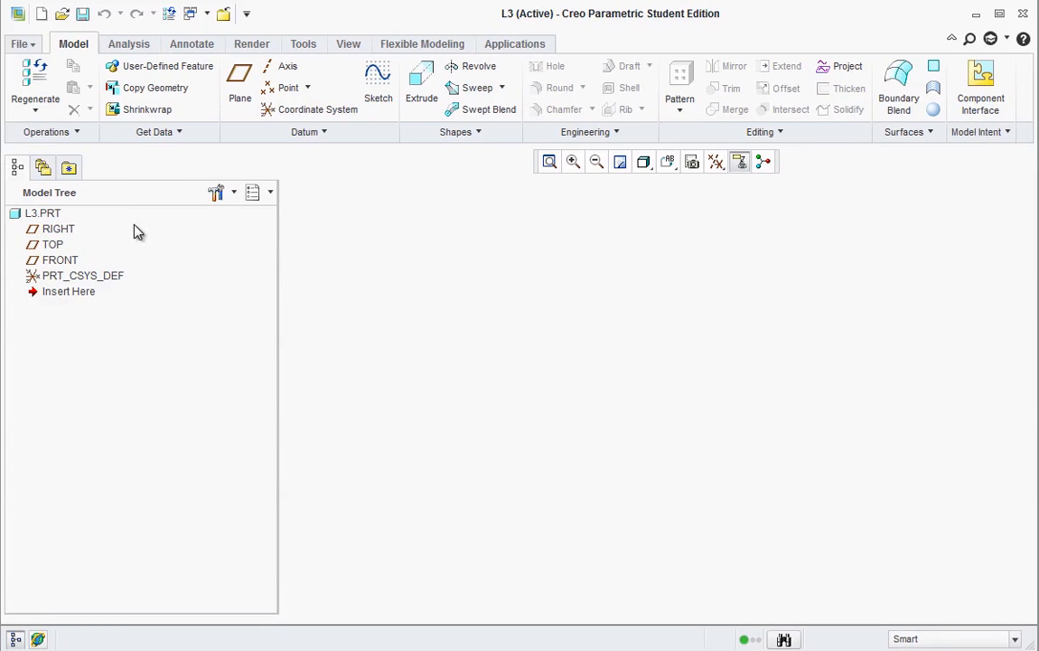
# Step: Start a new sketch on the FRONT datum plane and orient the model to the FRONT view
pyautogui.click(76, 261)
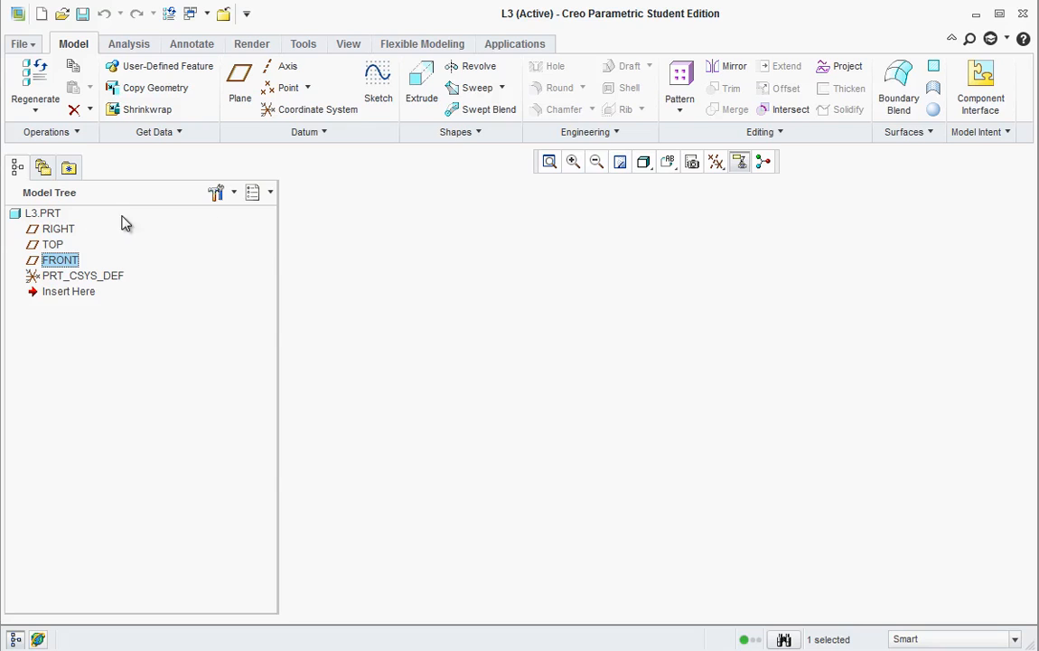
pyautogui.click(378, 91)
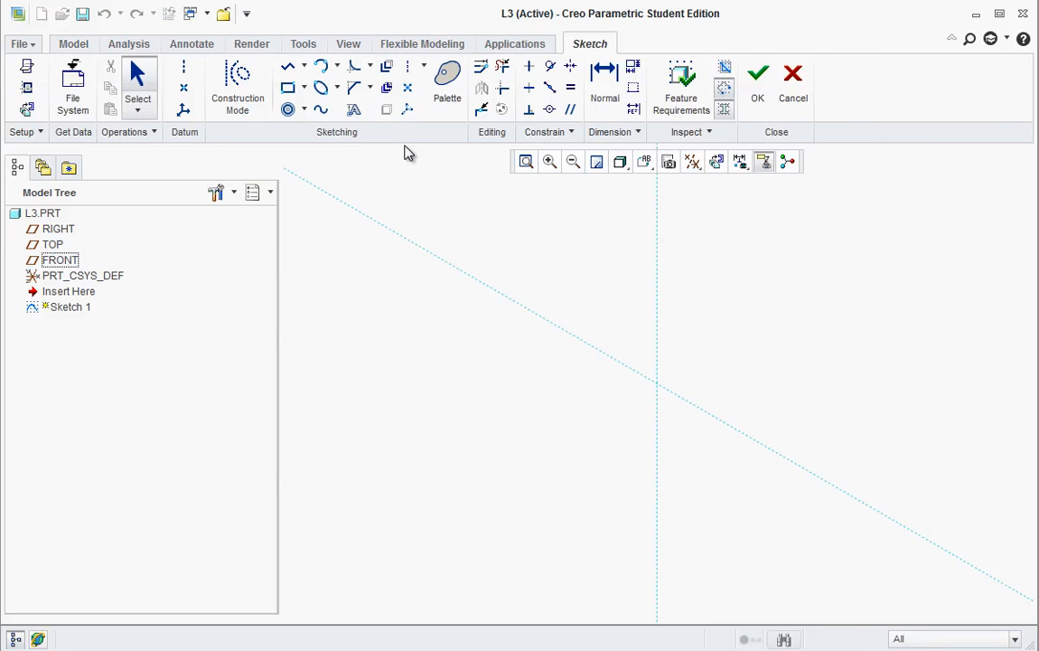
pyautogui.click(644, 162)
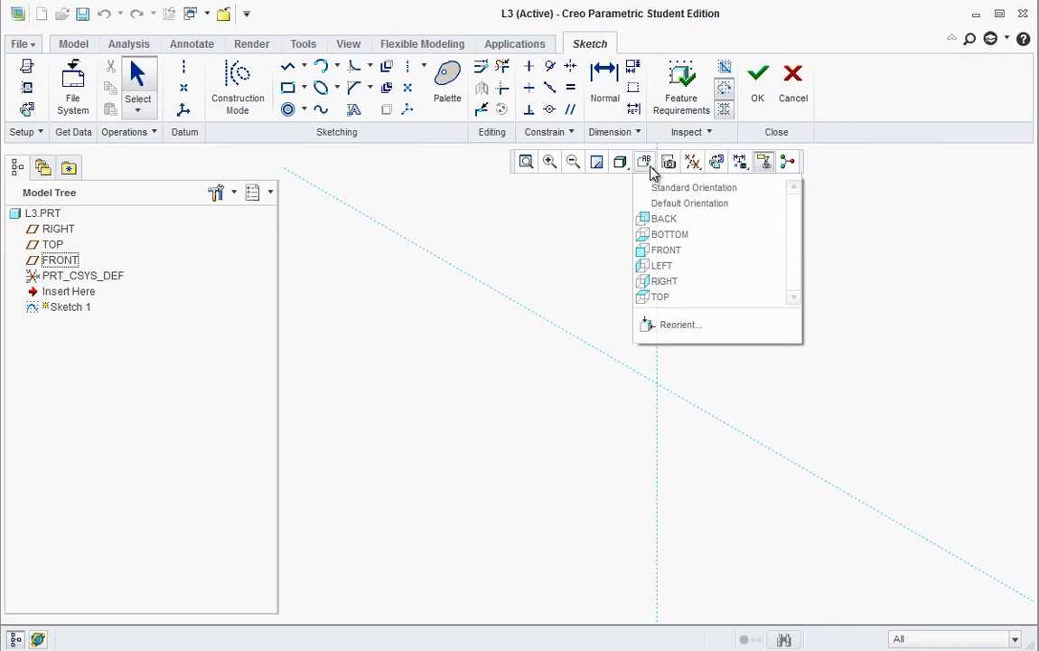
pyautogui.click(651, 249)
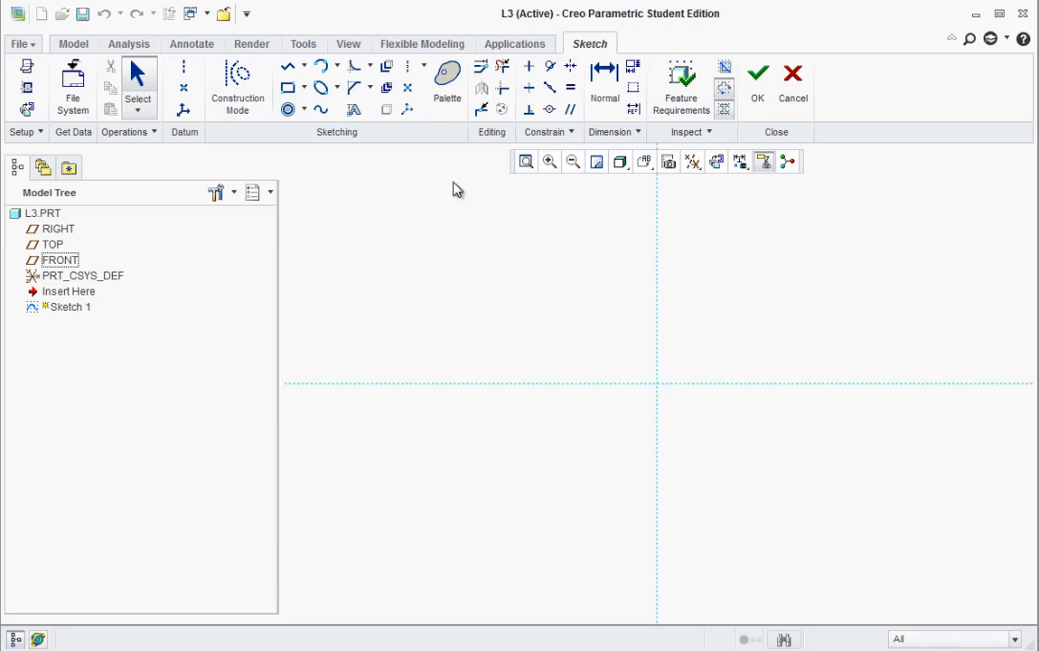
# Step: Add a vertical datum centerline through the intersection of the sketch references
pyautogui.click(183, 67)
pyautogui.click(658, 384)
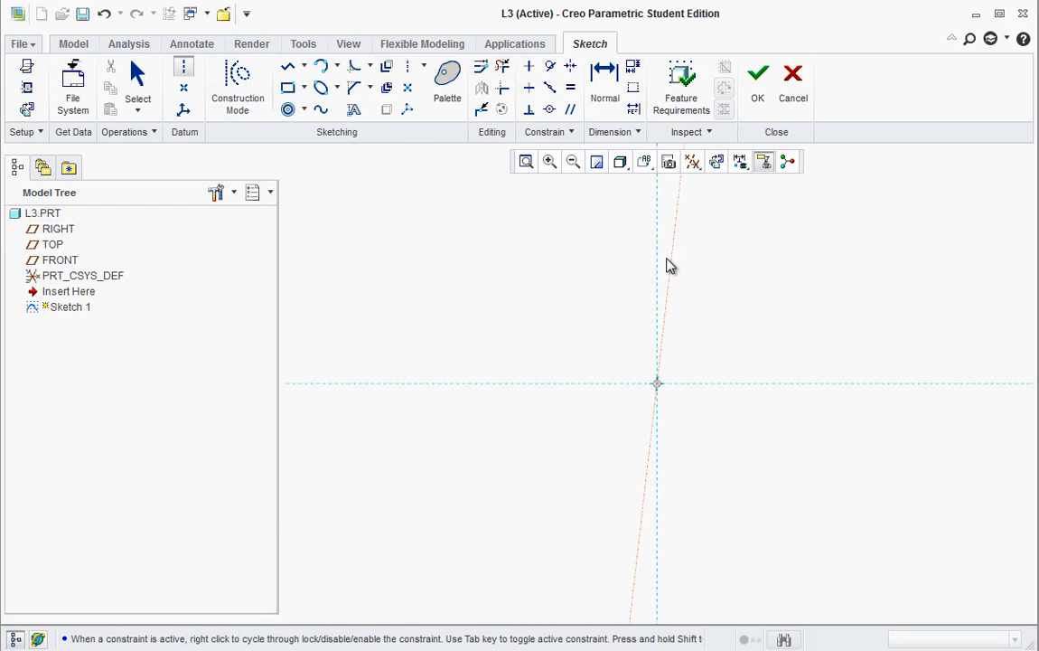
pyautogui.click(665, 234)
pyautogui.middleClick(766, 322)
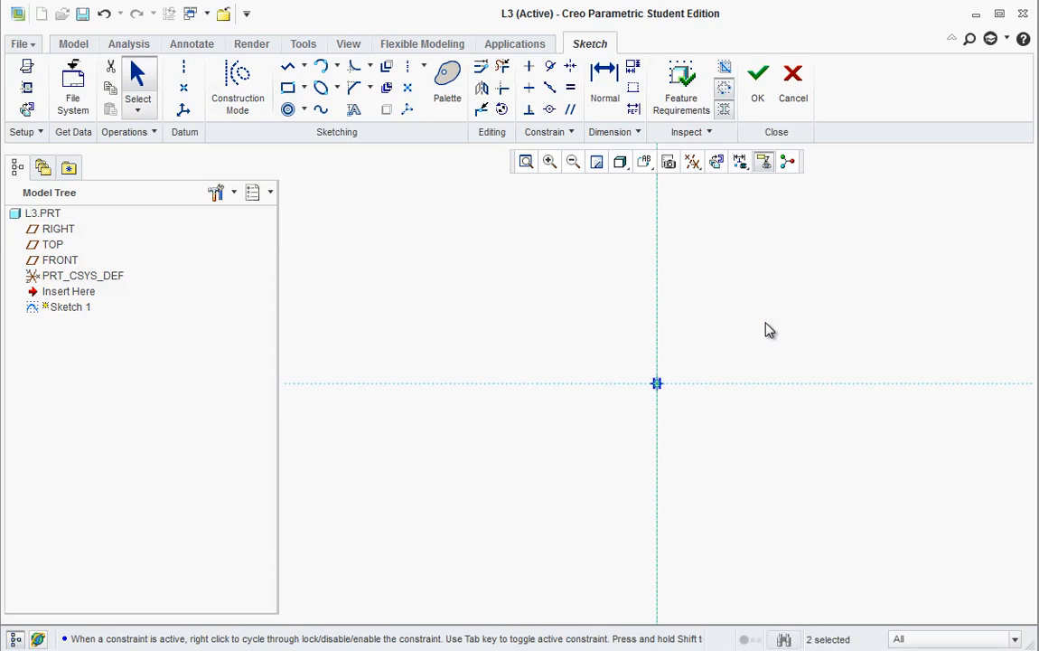
pyautogui.scroll(-1, 752, 369)
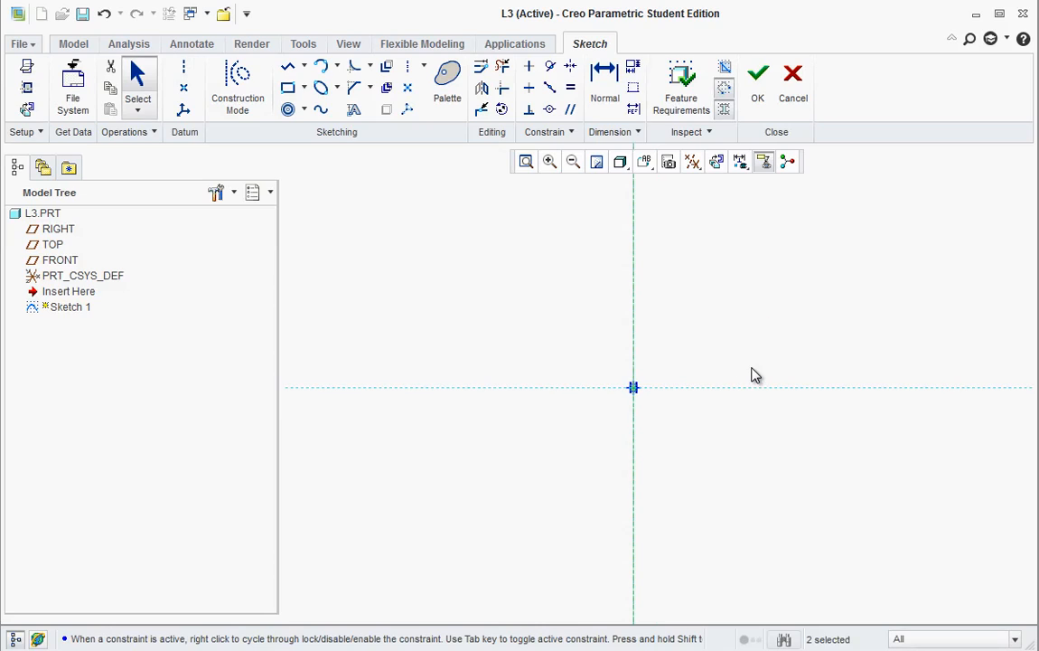
# Step: Sketch a center-and-point circle about 110 in diameter, centered on the intersection of the sketch references
pyautogui.click(304, 111)
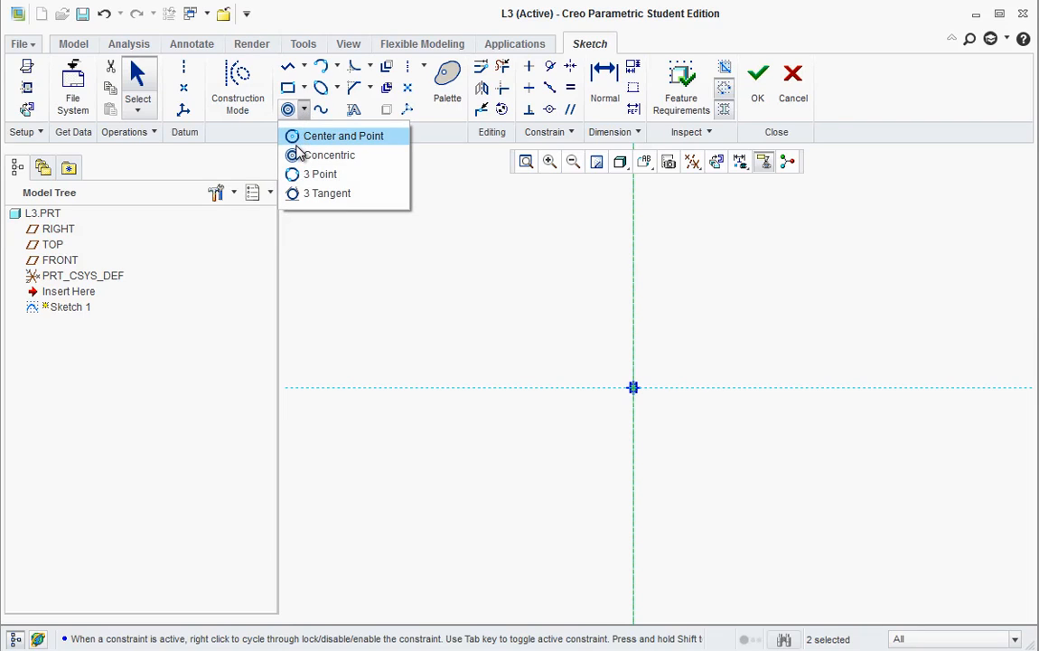
pyautogui.click(298, 137)
pyautogui.click(634, 388)
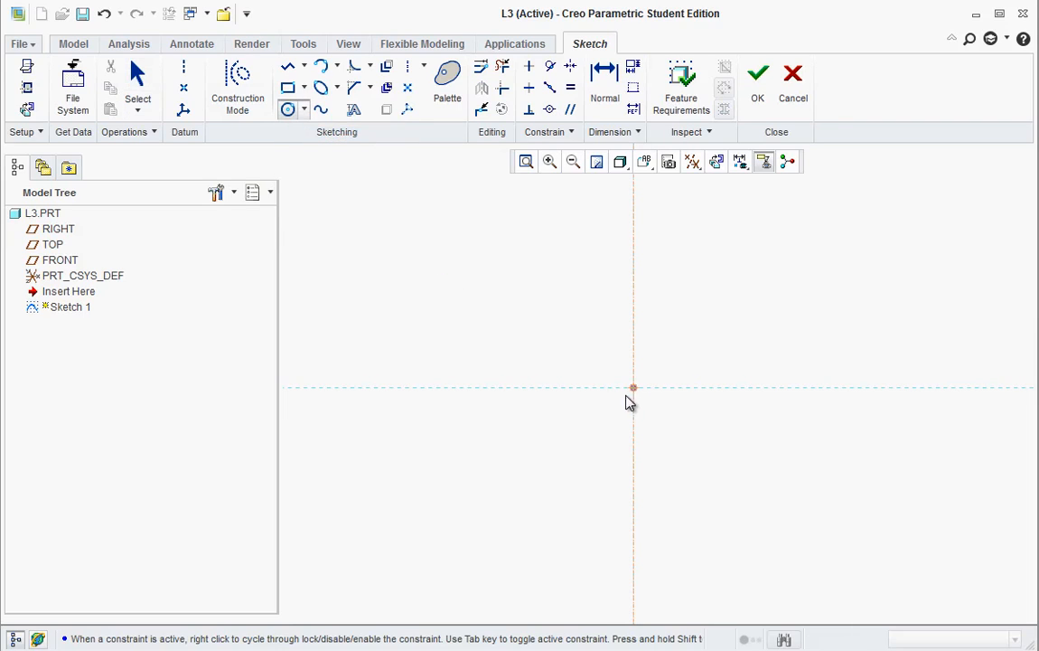
pyautogui.click(612, 411)
pyautogui.middleClick(725, 468)
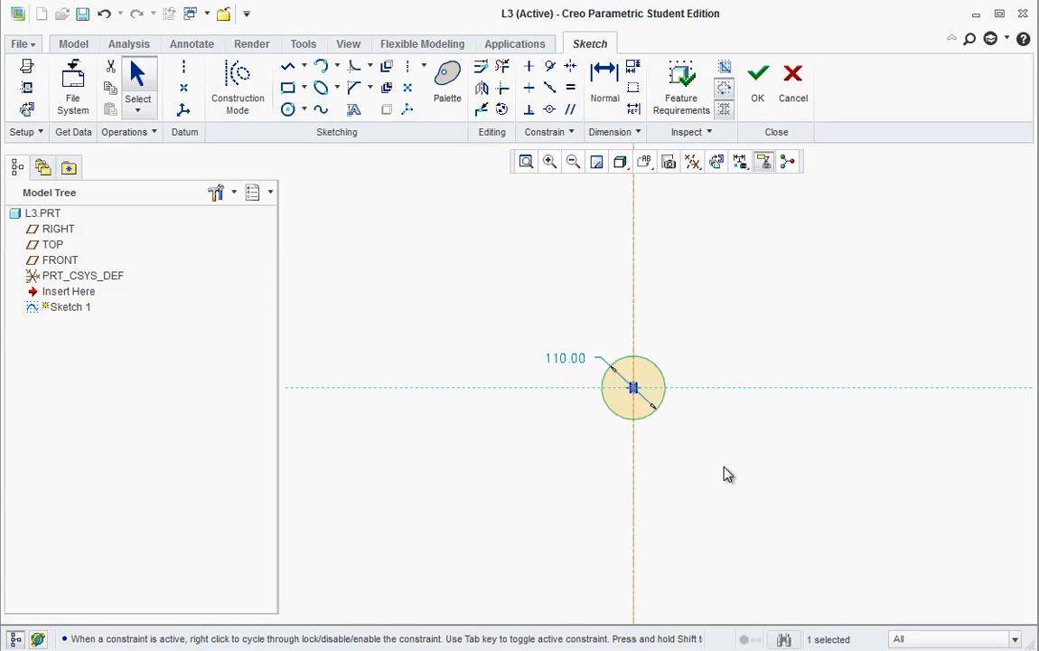
# Step: Consult the PDF drawing for the lower tip's radius and set the circle's diameter to 1.20
pyautogui.hotkey('alt', 'Tab')
pyautogui.scroll(15, 615, 443)
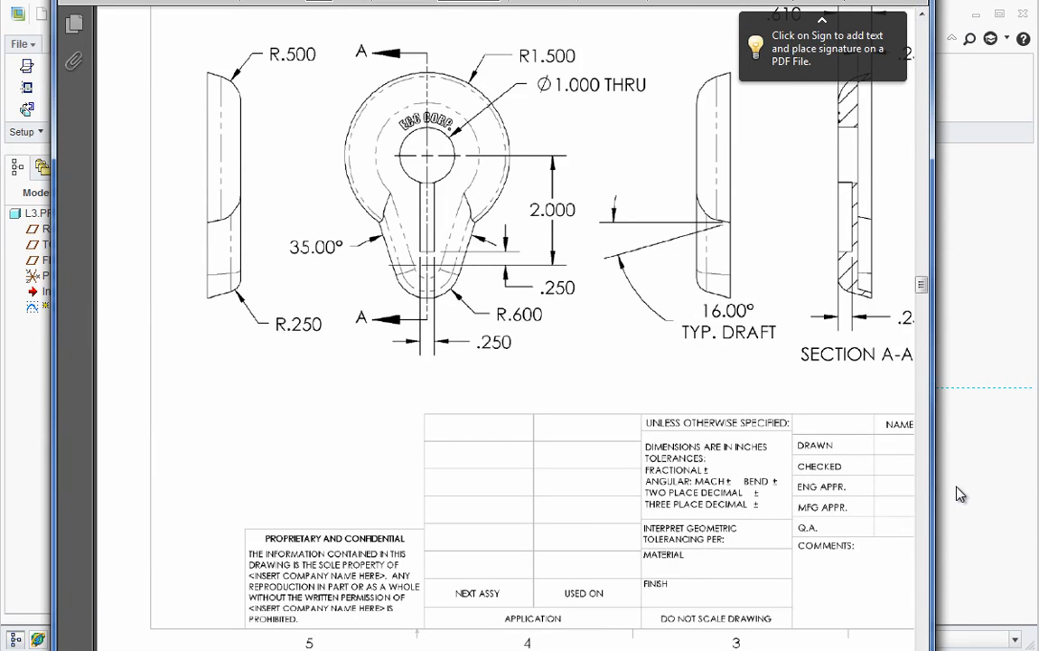
pyautogui.hotkey('alt', 'Tab')
pyautogui.doubleClick(569, 361)
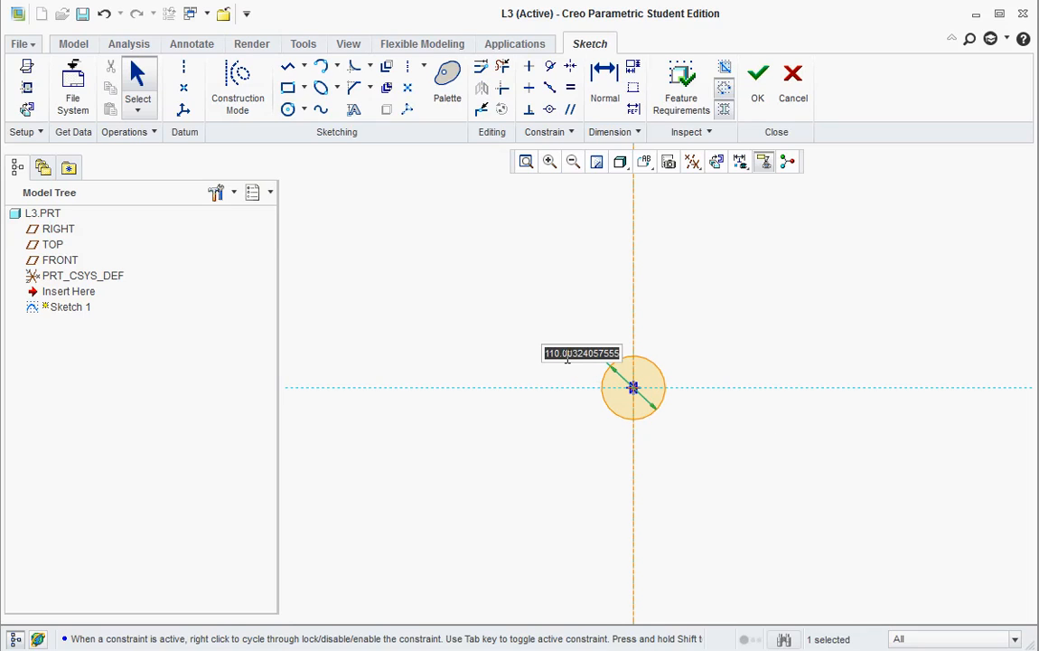
pyautogui.write('1.2')
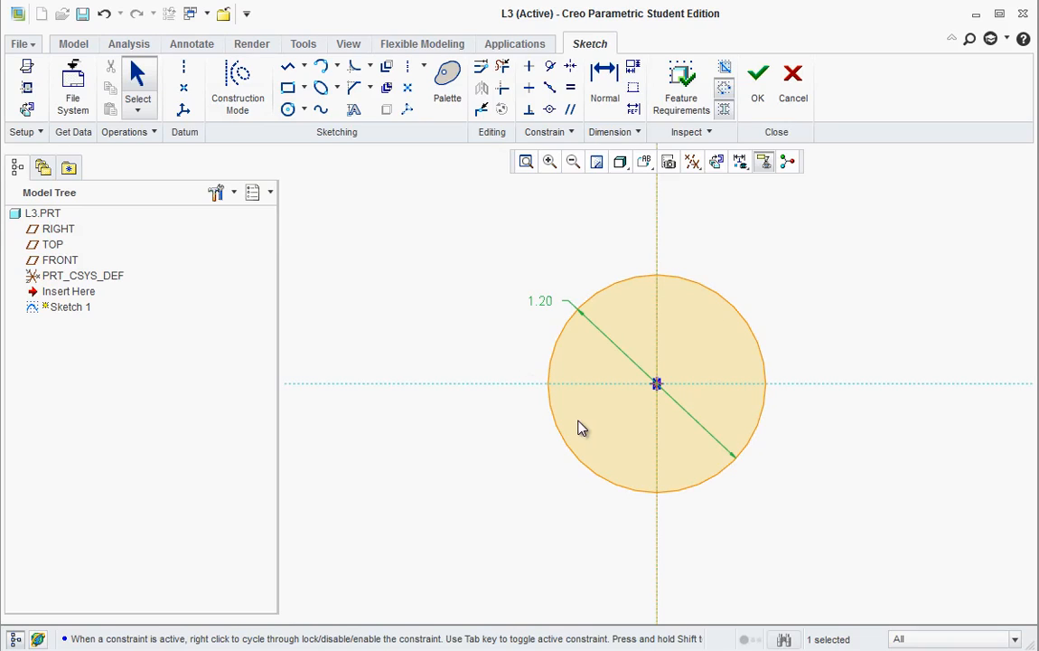
pyautogui.scroll(-1, 747, 446)
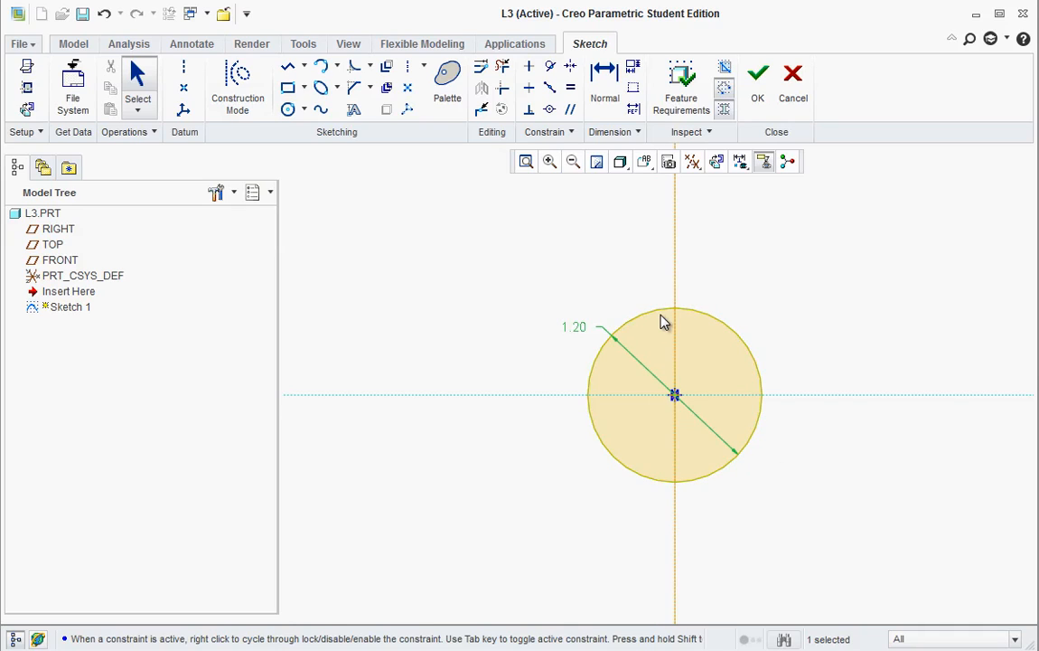
pyautogui.scroll(-1, 663, 322)
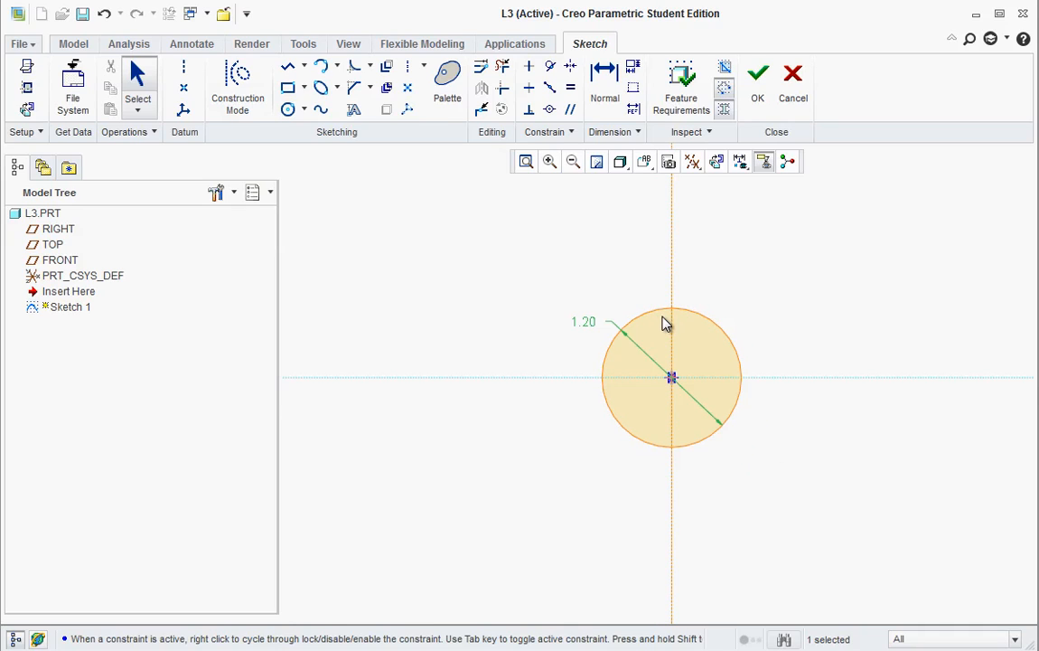
pyautogui.click(303, 70)
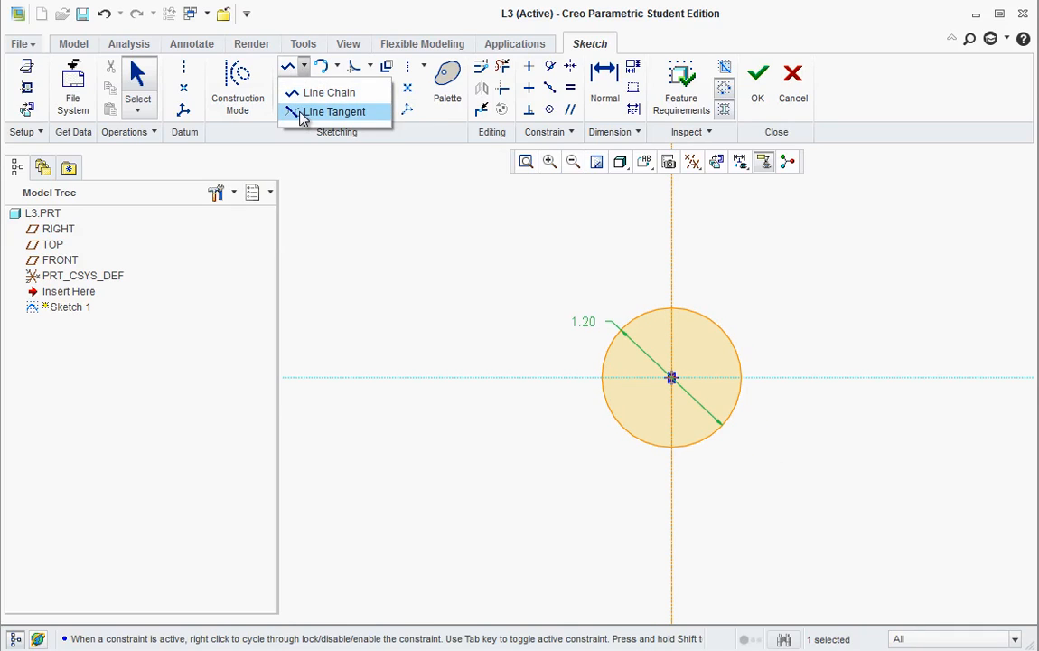
pyautogui.click(312, 91)
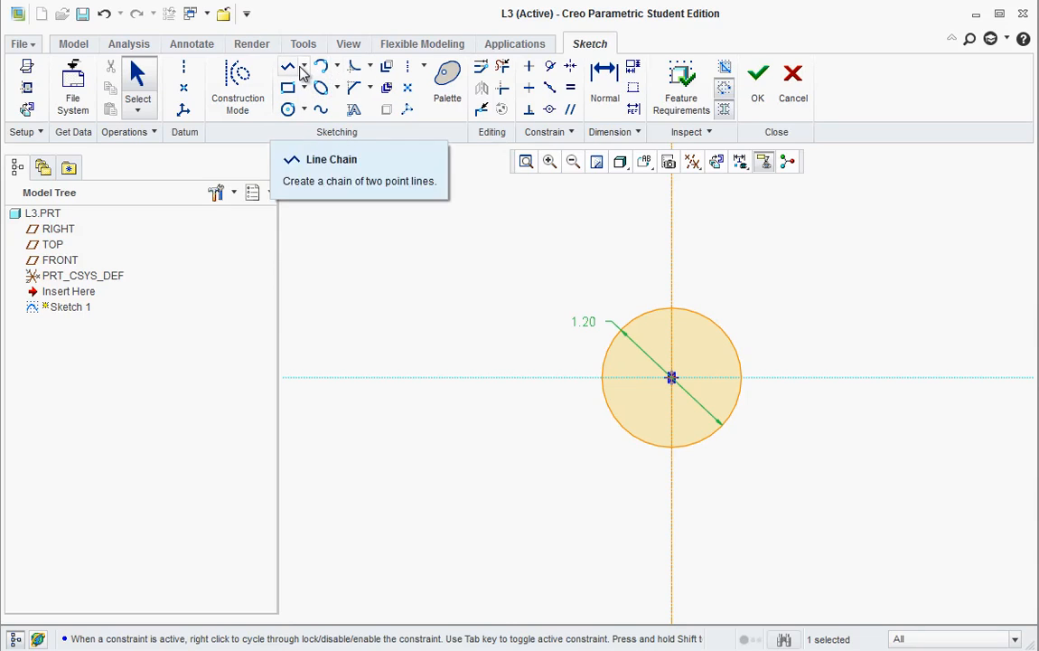
pyautogui.click(305, 66)
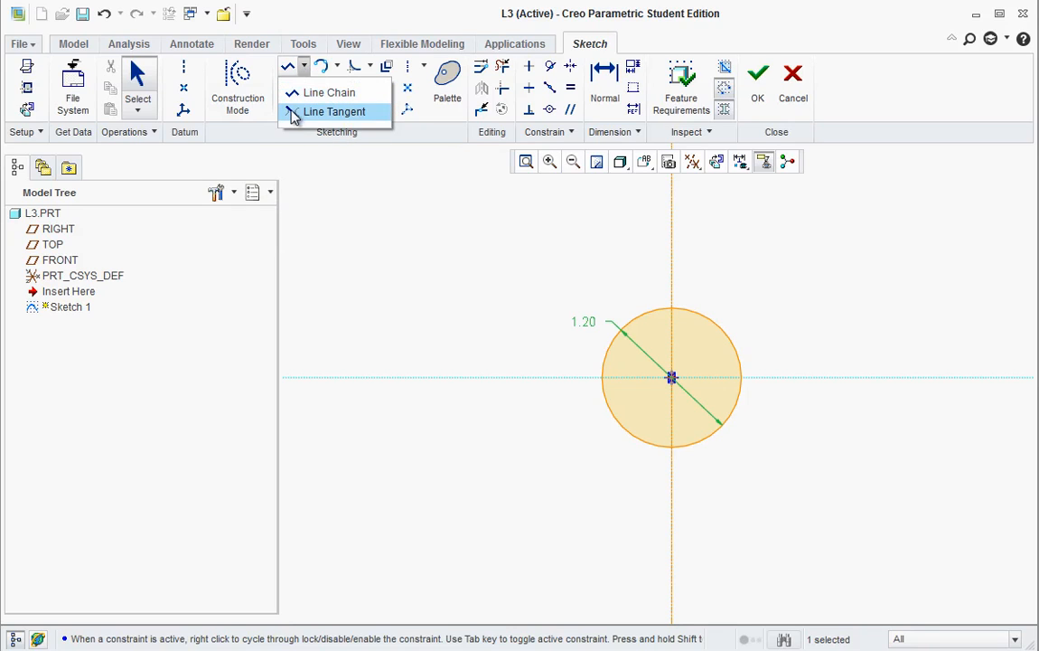
pyautogui.click(325, 112)
pyautogui.click(606, 391)
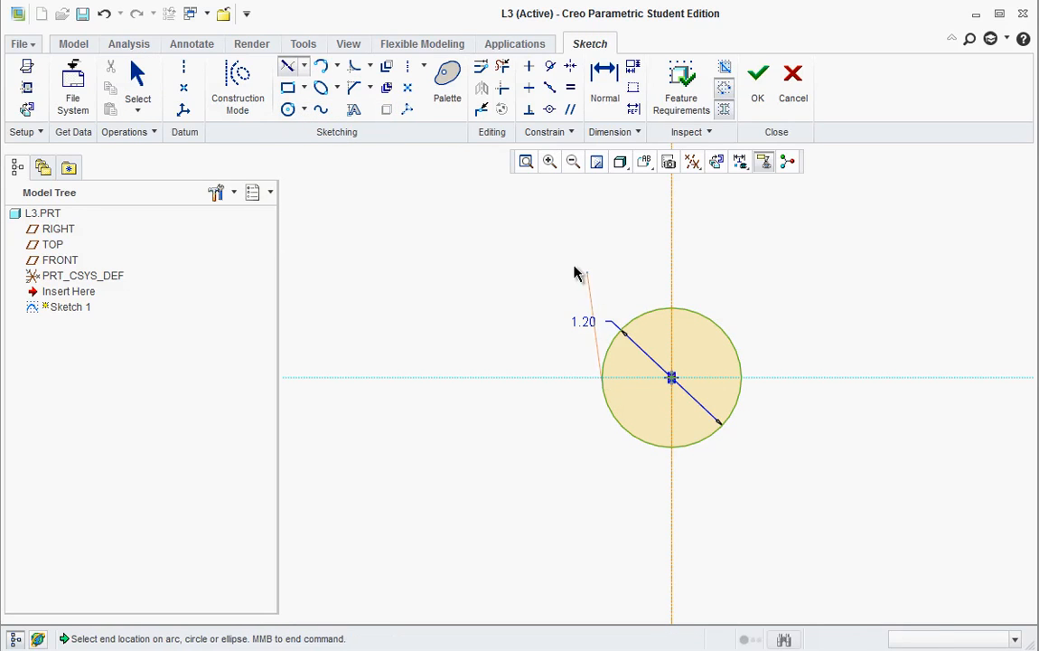
pyautogui.middleClick(569, 251)
pyautogui.middleClick(621, 273)
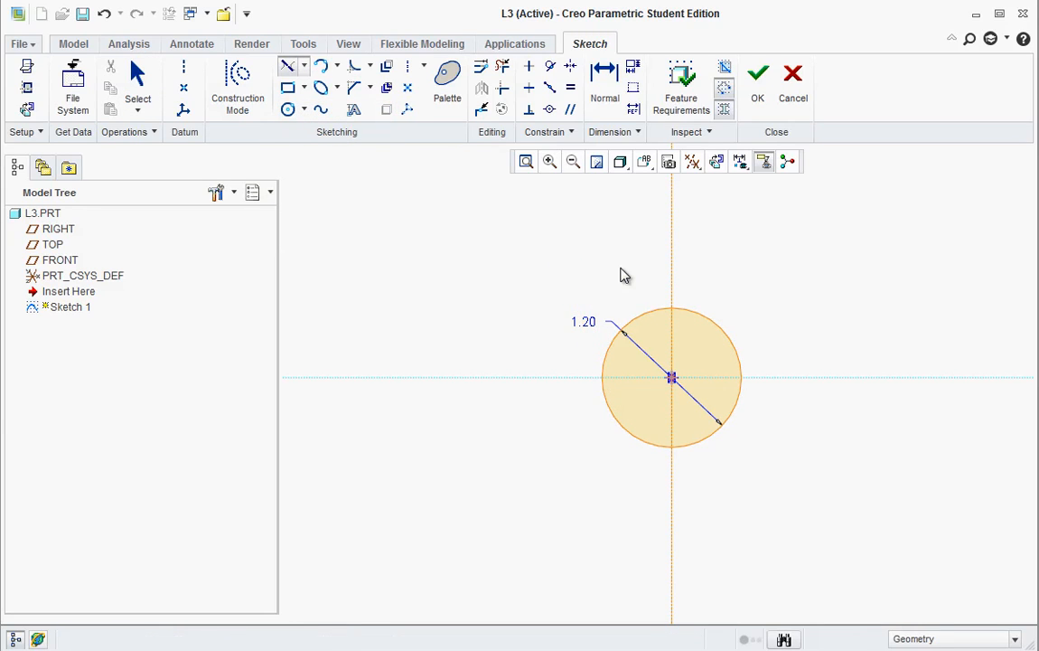
# Step: Sketch a second circle about 2.06 in diameter, centered on the vertical centerline about 1.41 above the 1.20 circle's center
pyautogui.scroll(-1, 533, 309)
pyautogui.scroll(2, 553, 262)
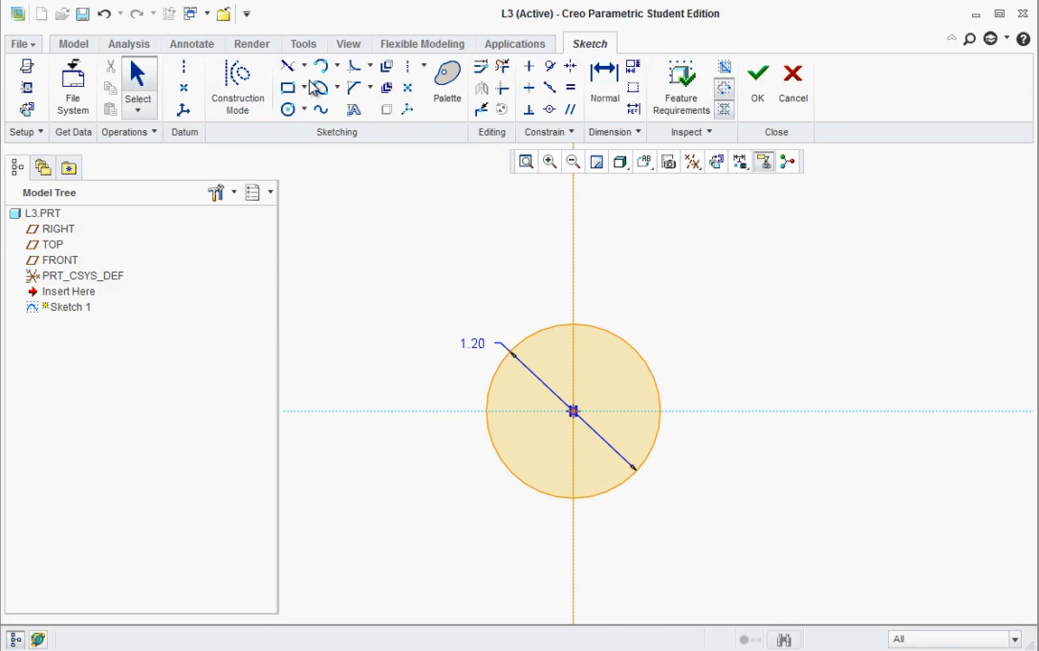
pyautogui.click(287, 109)
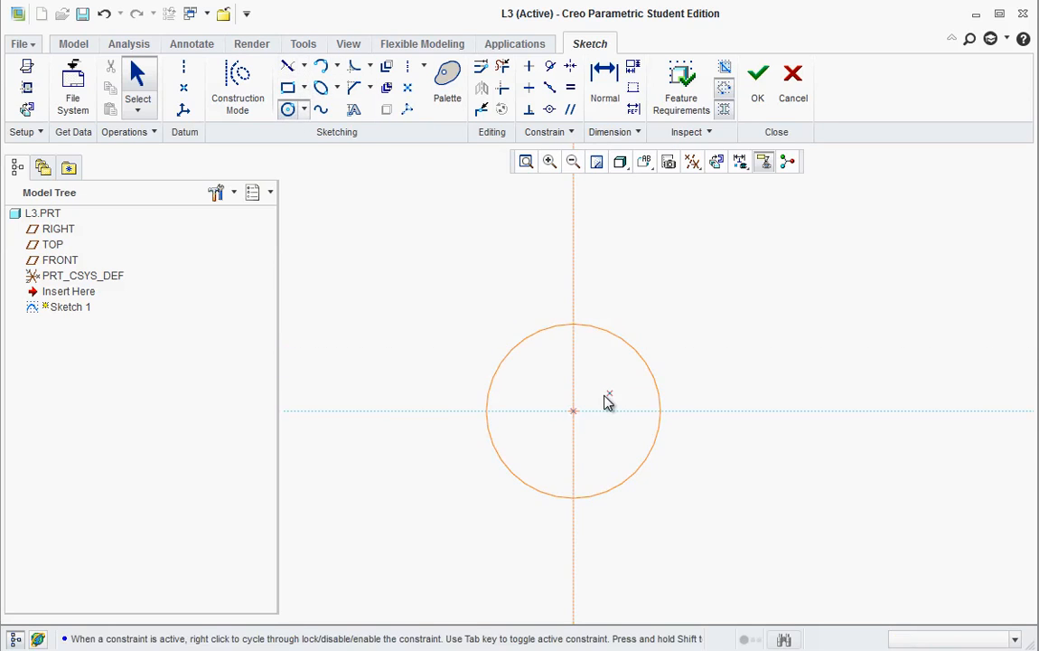
pyautogui.scroll(-1, 607, 399)
pyautogui.click(584, 276)
pyautogui.click(666, 338)
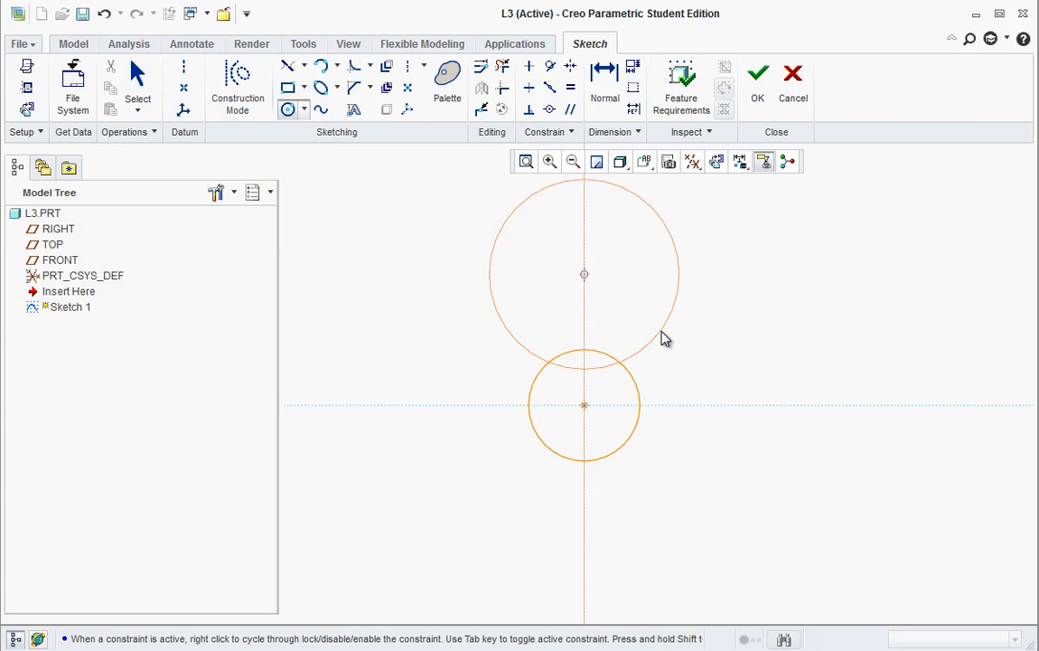
pyautogui.middleClick(729, 395)
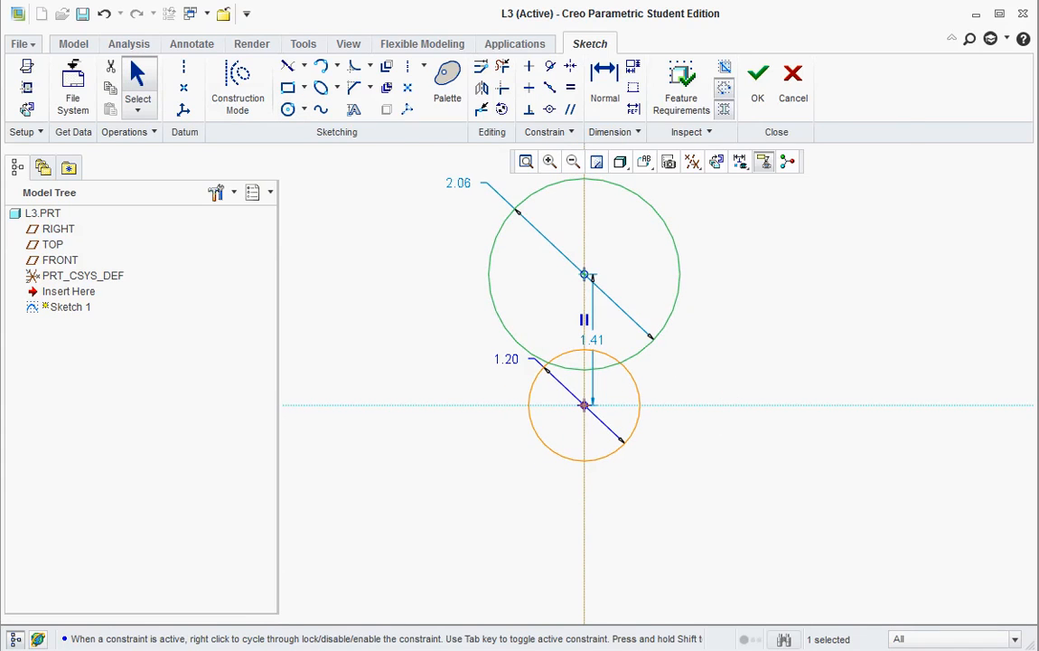
# Step: Set the upper circle's diameter to 3.00 to match the R1.500 head in the PDF drawing
pyautogui.hotkey('alt', 'Tab')
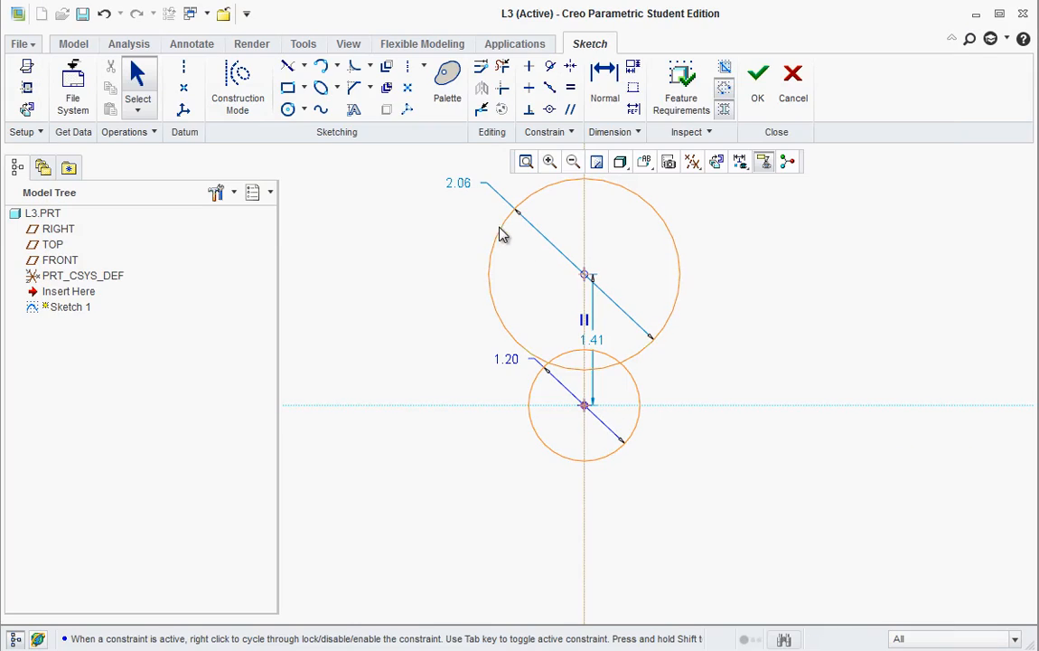
pyautogui.doubleClick(463, 183)
pyautogui.write('3')
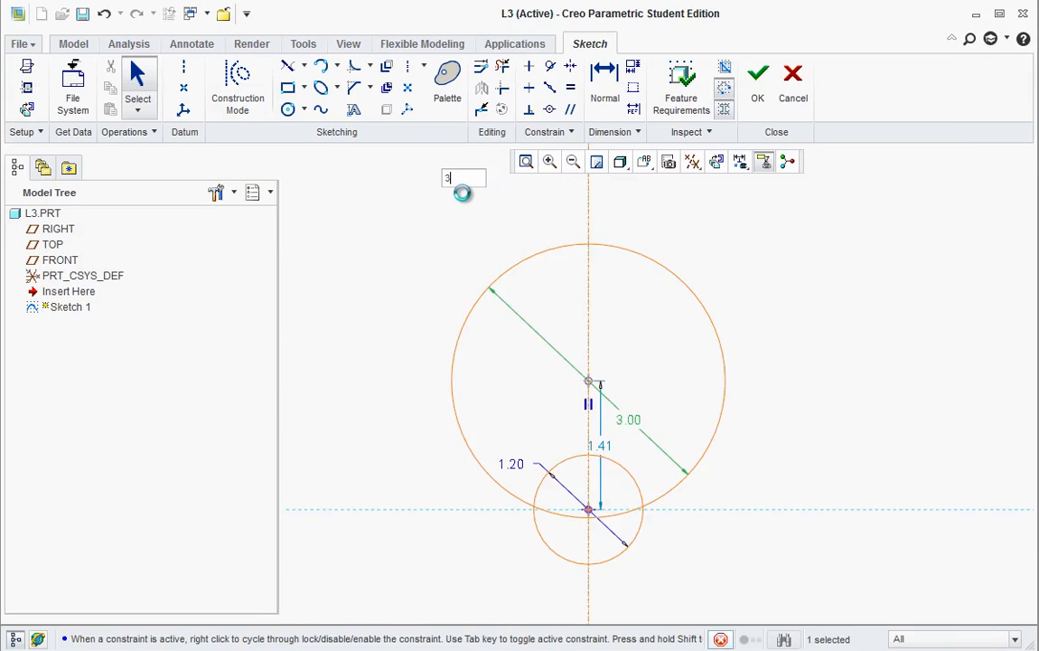
pyautogui.press('Return')
# Step: Look up the center distance in the PDF drawing, place its dimension outside the circles and set it to 2.00
pyautogui.hotkey('alt', 'Tab')
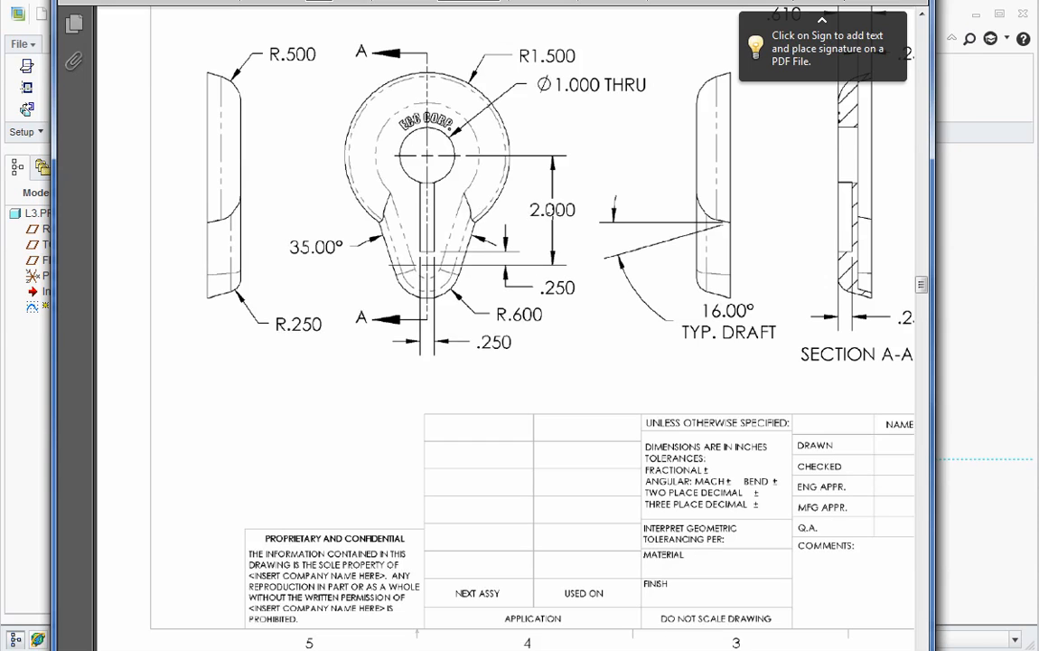
pyautogui.click(957, 494)
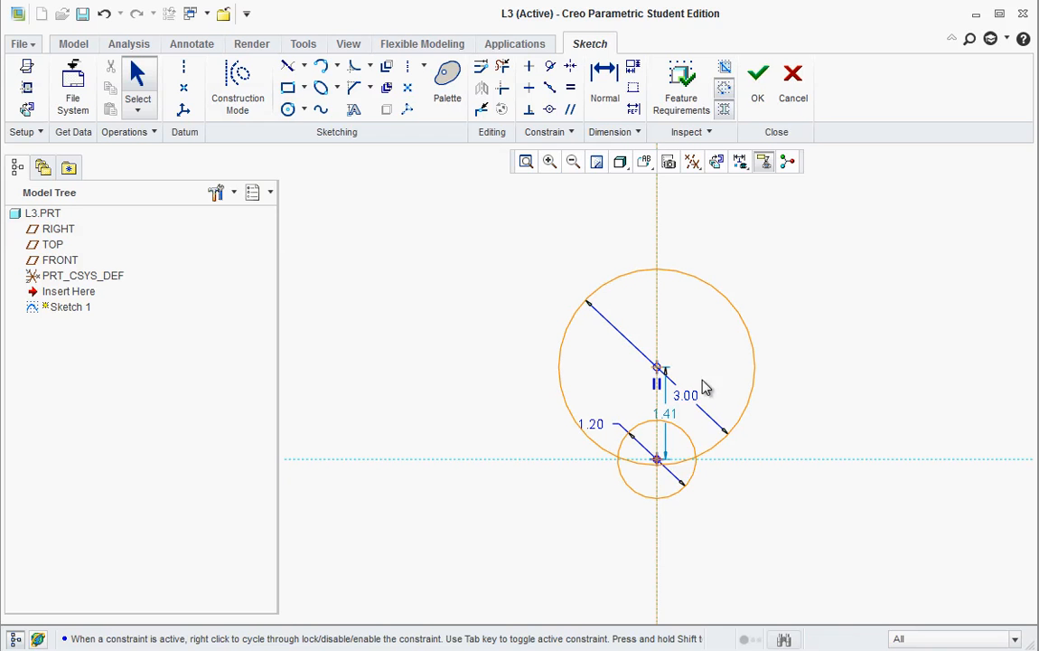
pyautogui.moveTo(673, 418); pyautogui.dragTo(789, 429)
pyautogui.doubleClick(788, 423)
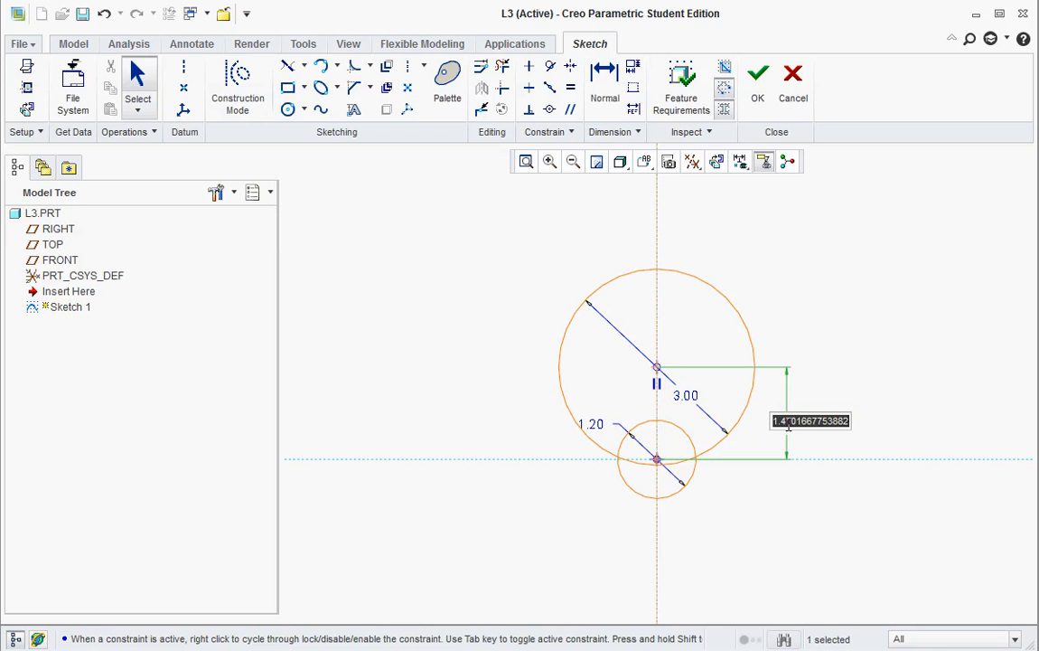
pyautogui.write('2')
pyautogui.press('Return')
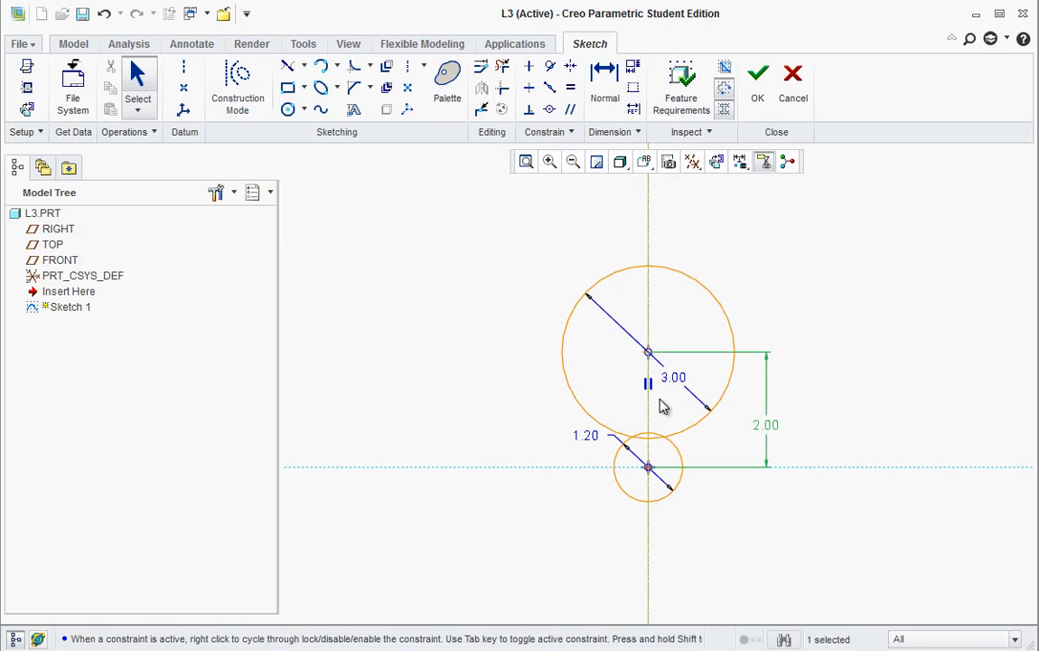
pyautogui.click(741, 441)
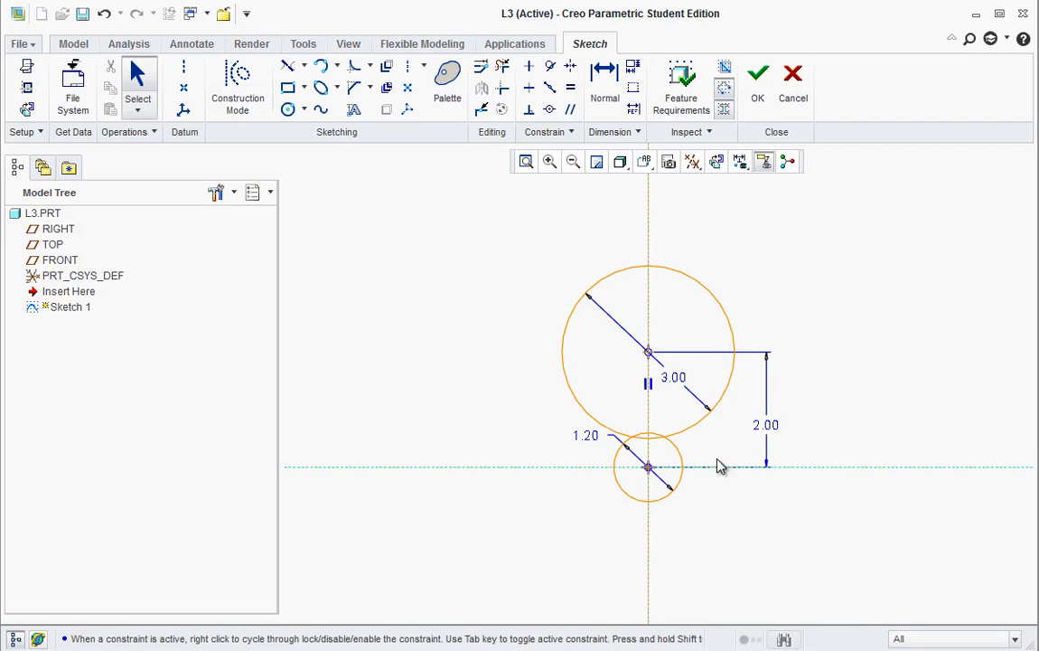
pyautogui.scroll(1, 696, 417)
pyautogui.scroll(1, 688, 413)
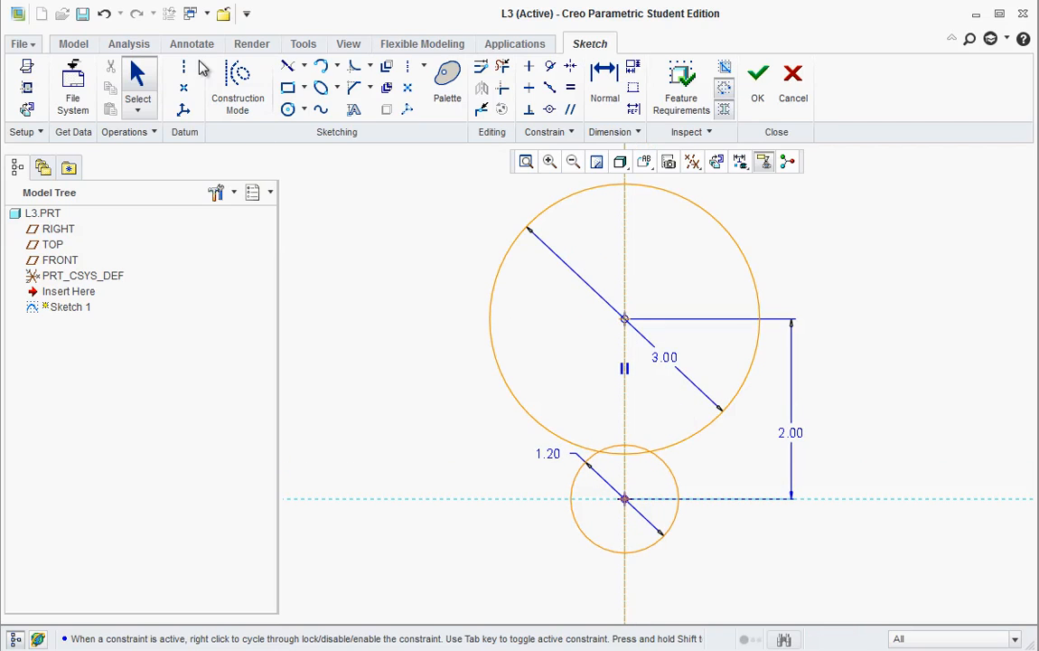
pyautogui.click(290, 72)
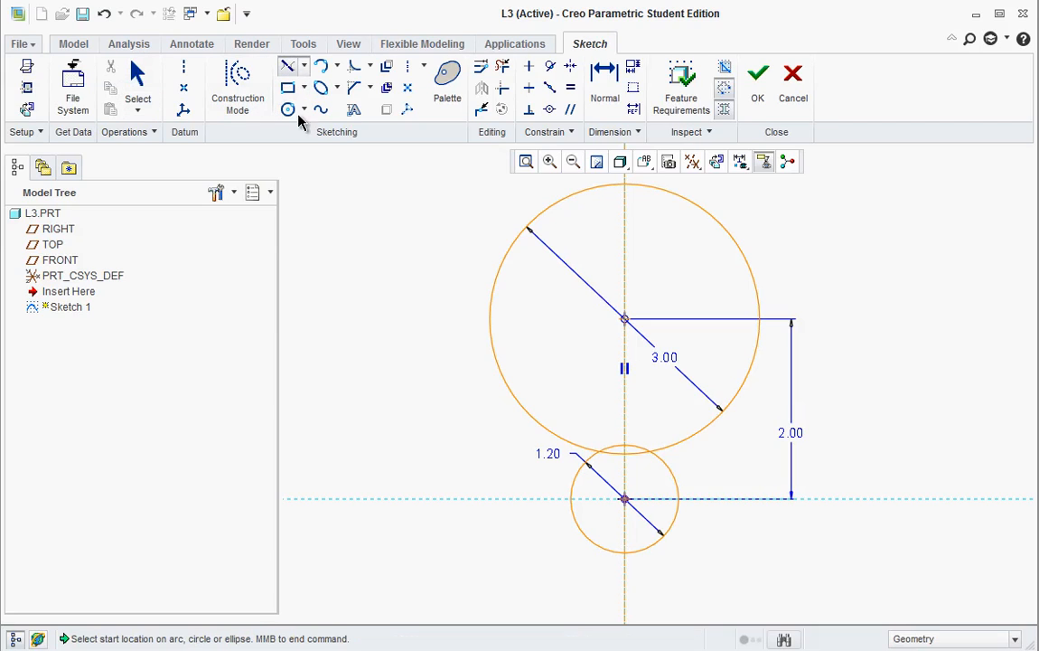
pyautogui.click(571, 513)
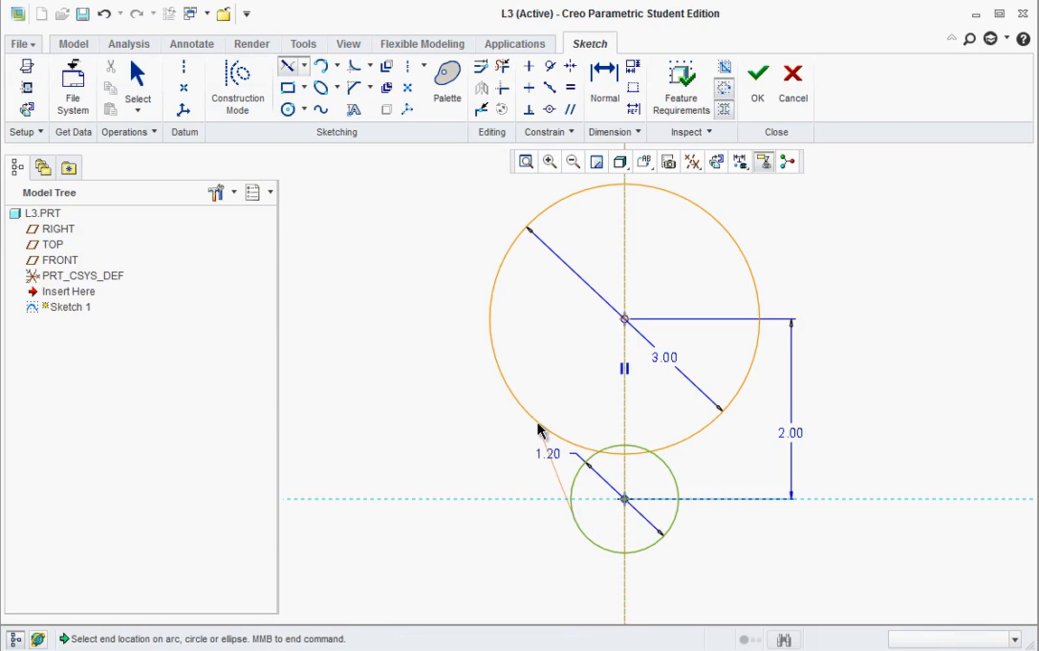
pyautogui.middleClick(522, 372)
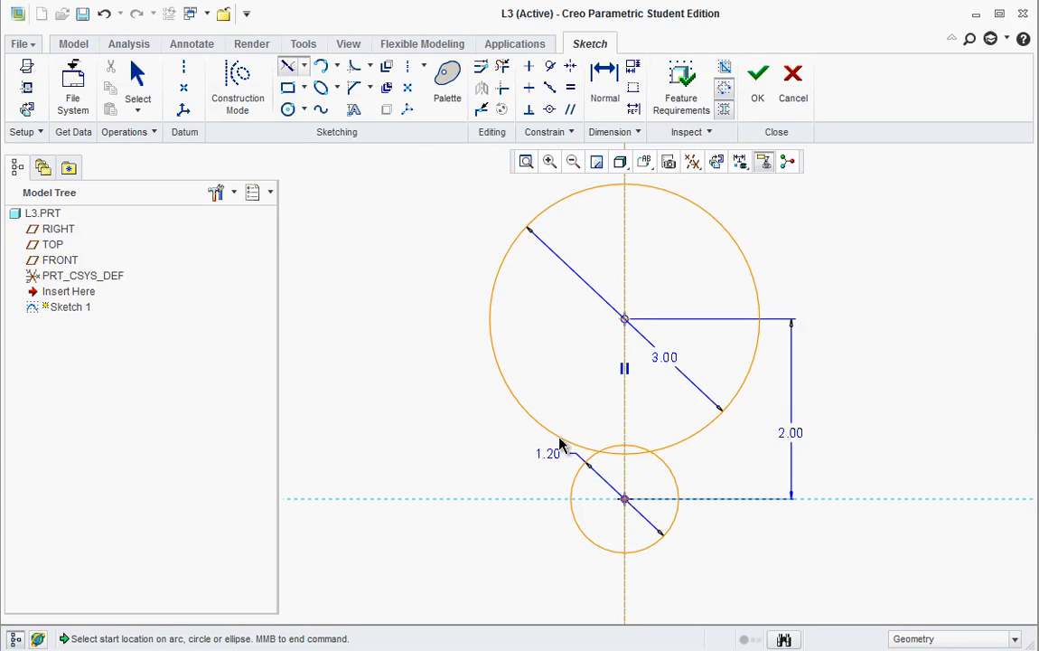
# Step: Sketch a line tangent to both circles, joining the 1.20 circle to the 3.00 circle on their left side
pyautogui.click(573, 511)
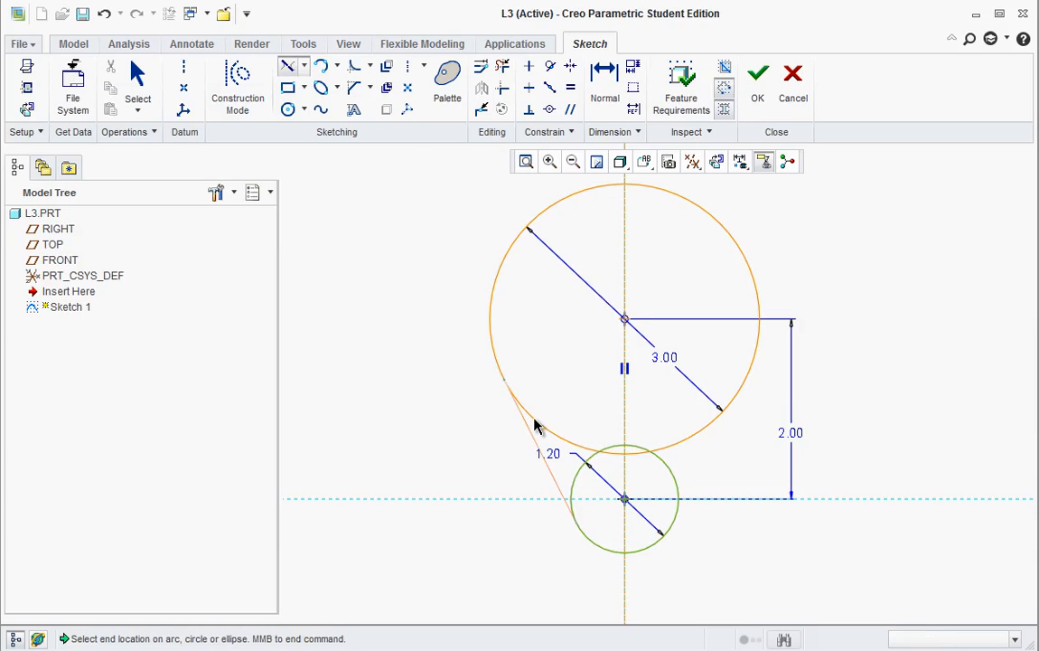
pyautogui.middleClick(557, 443)
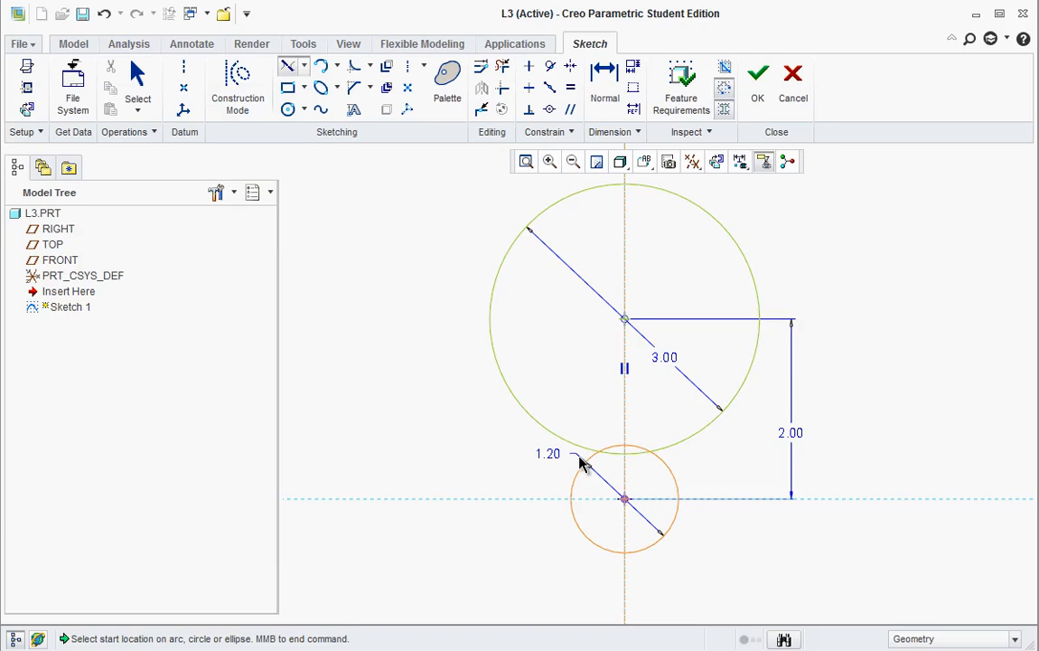
pyautogui.click(571, 506)
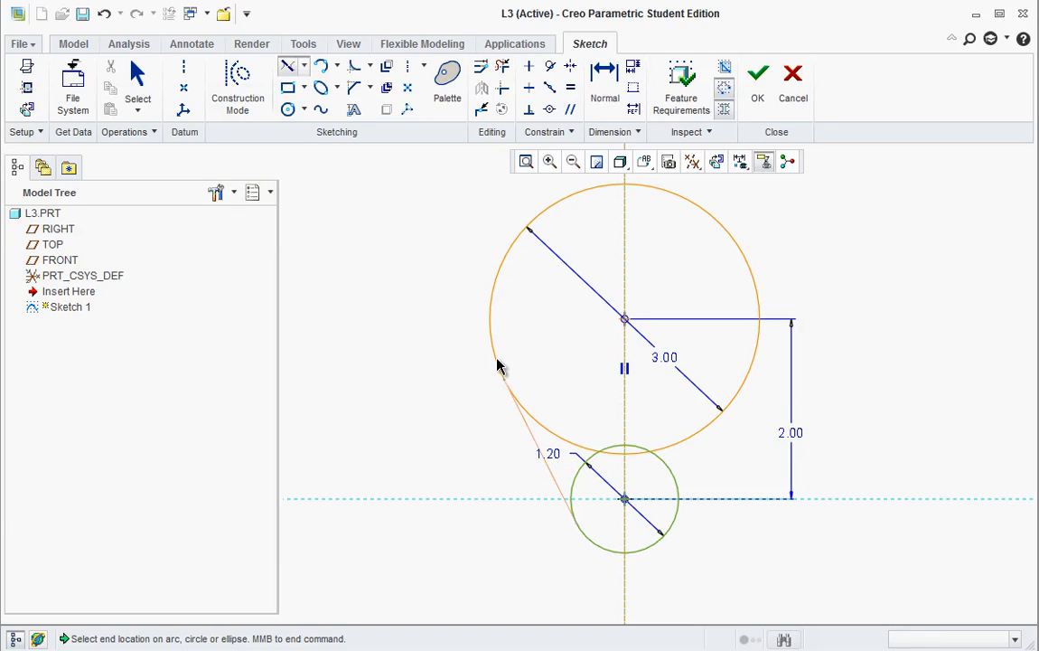
pyautogui.click(495, 359)
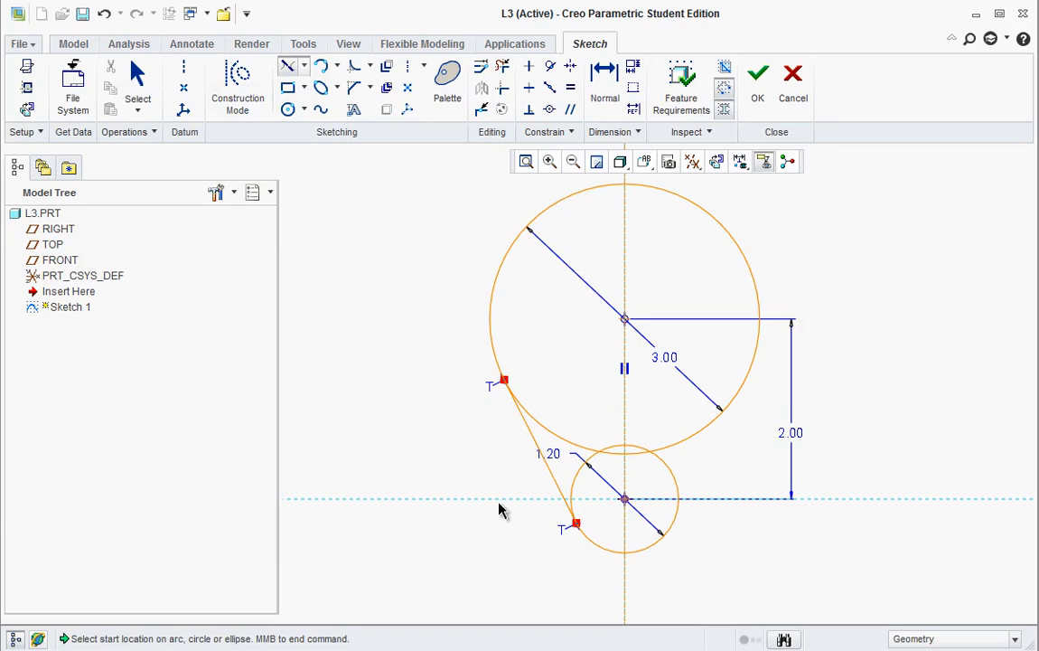
pyautogui.scroll(-3, 511, 452)
pyautogui.scroll(1, 515, 431)
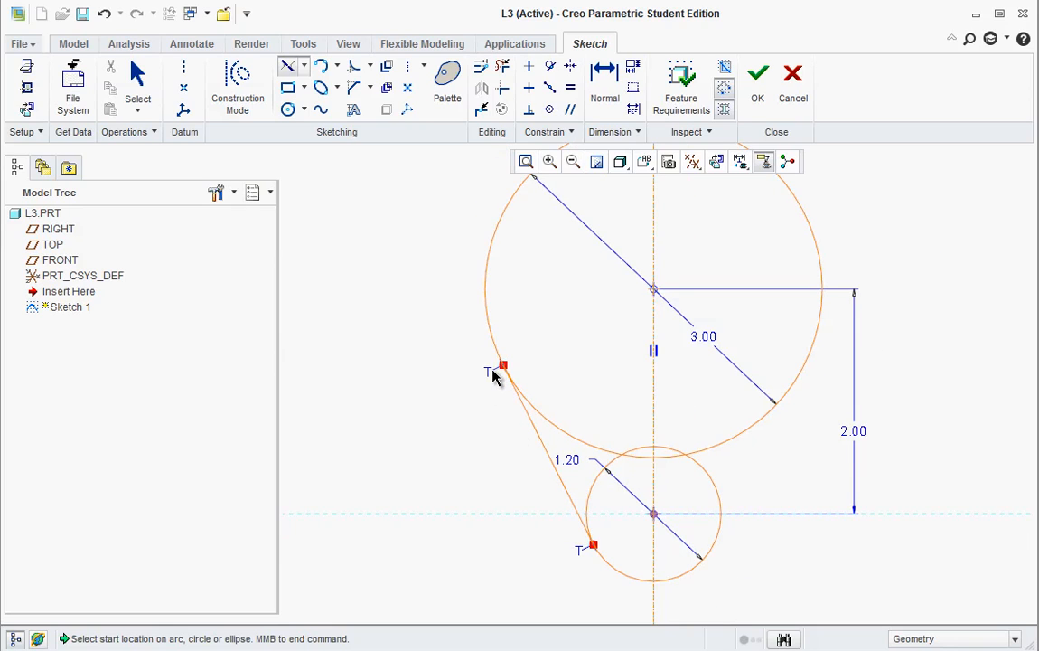
# Step: Delete the tangent constraint at the line's upper end and move that endpoint along the head circle to about 0.93 above the horizontal reference
pyautogui.middleClick(490, 387)
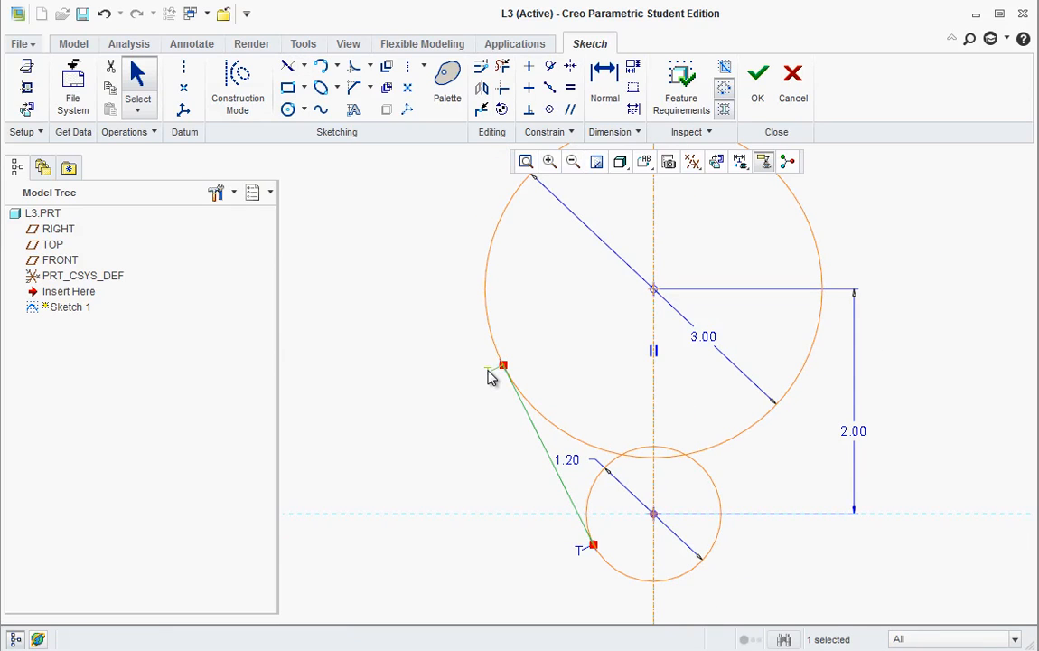
pyautogui.click(489, 376)
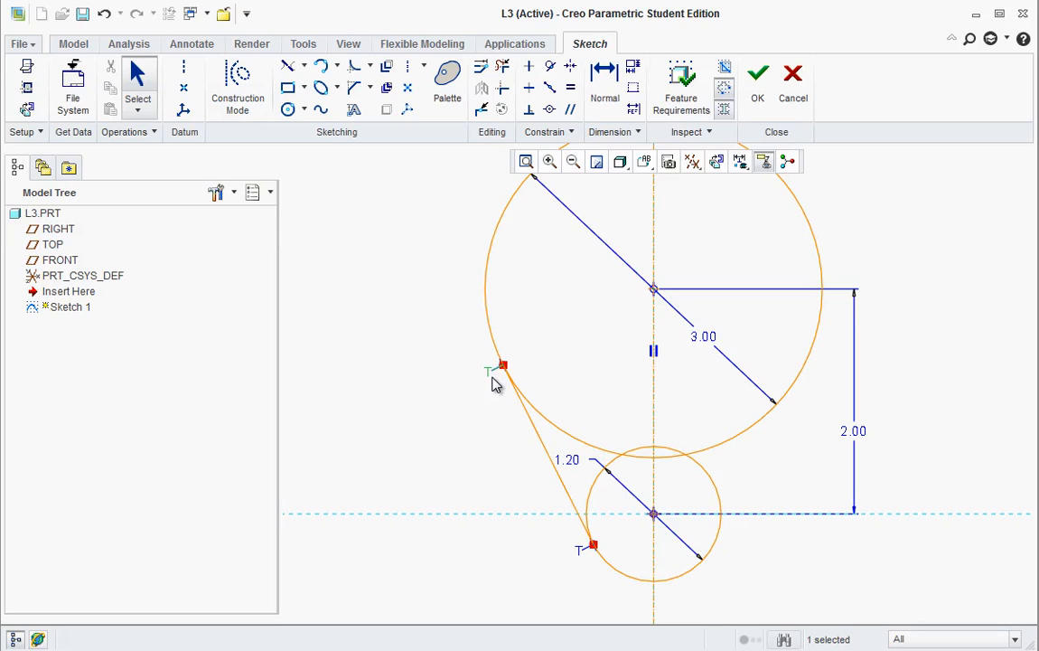
pyautogui.press('Delete')
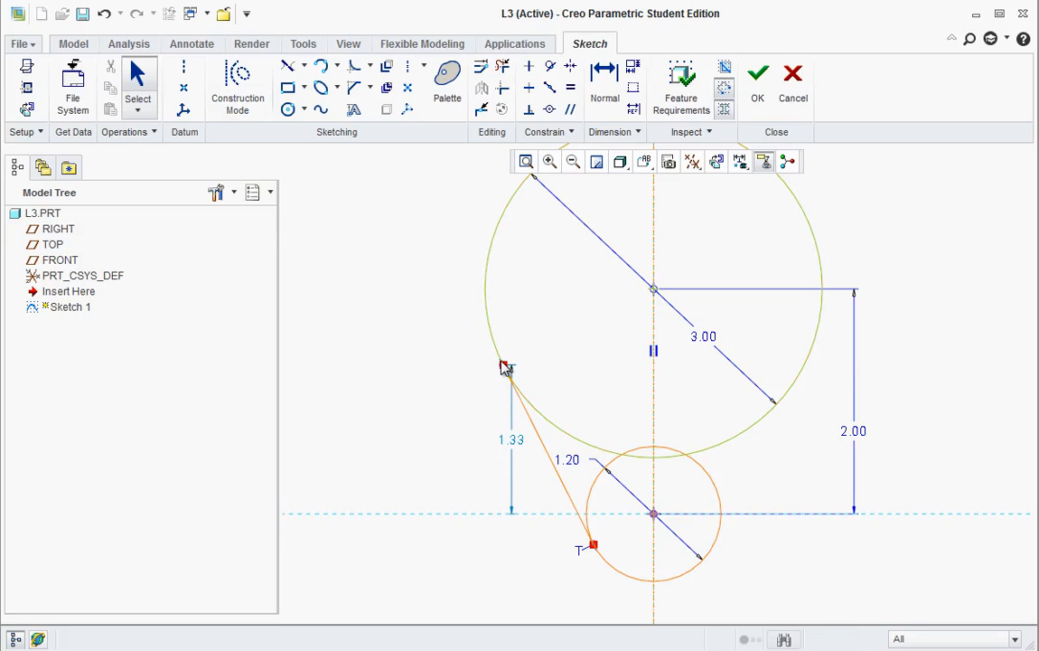
pyautogui.moveTo(506, 364); pyautogui.dragTo(552, 415)
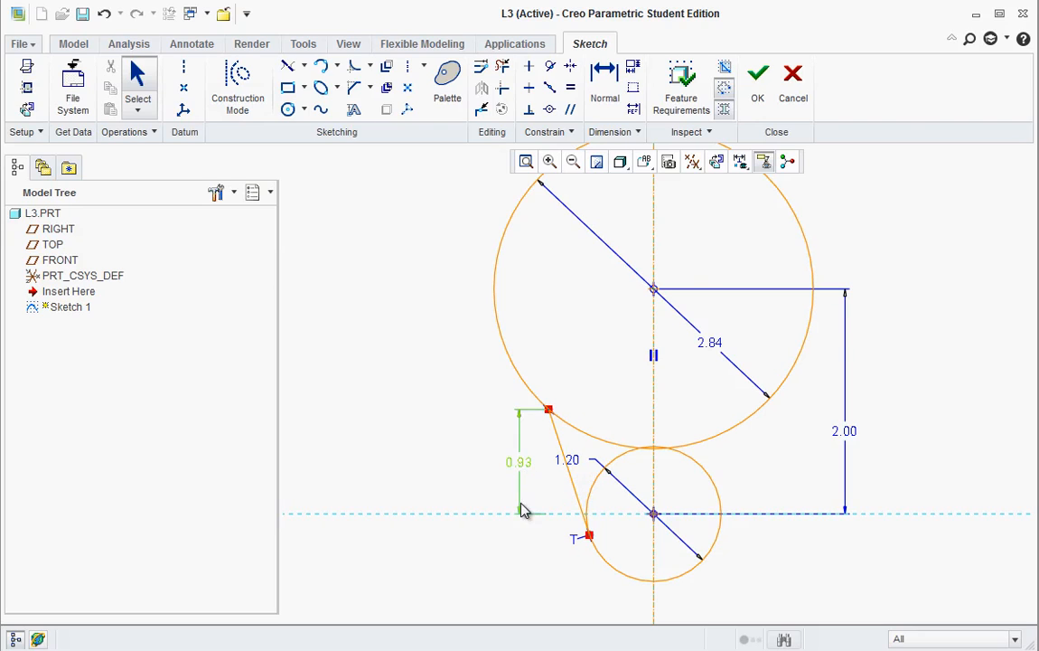
# Step: Consult the PDF drawing for the side lines and mirror the left line about the vertical centerline
pyautogui.click(479, 649)
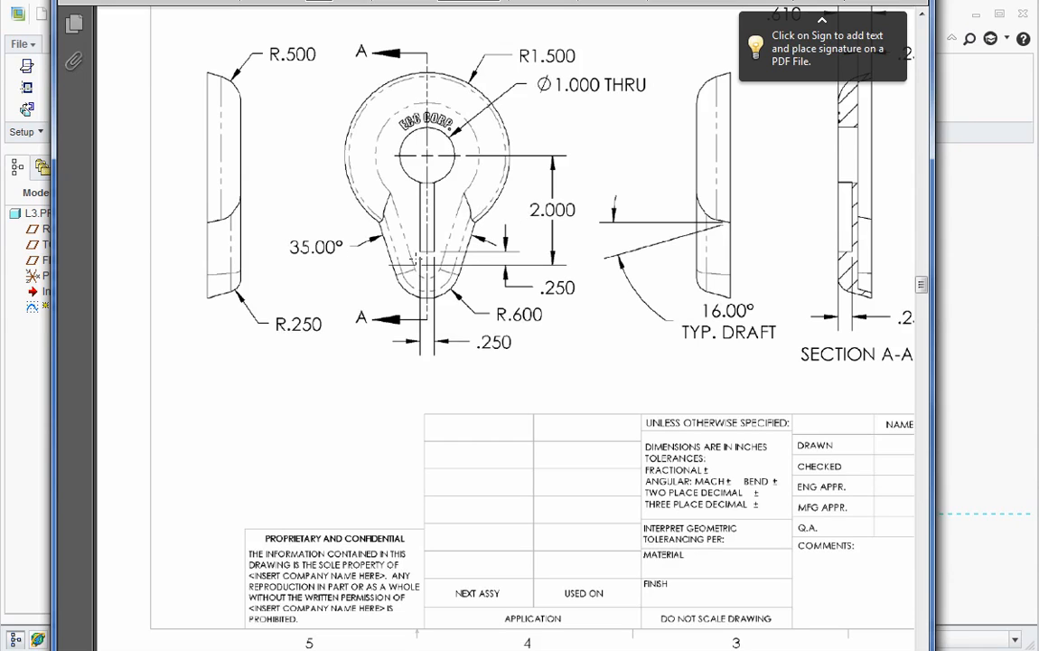
pyautogui.click(969, 553)
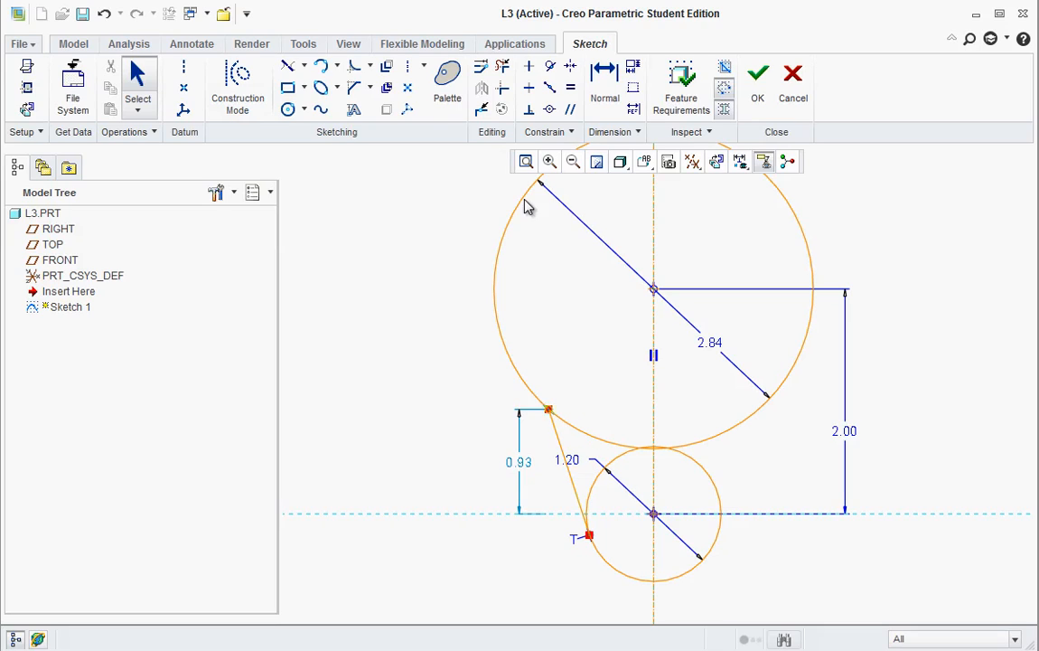
pyautogui.click(558, 446)
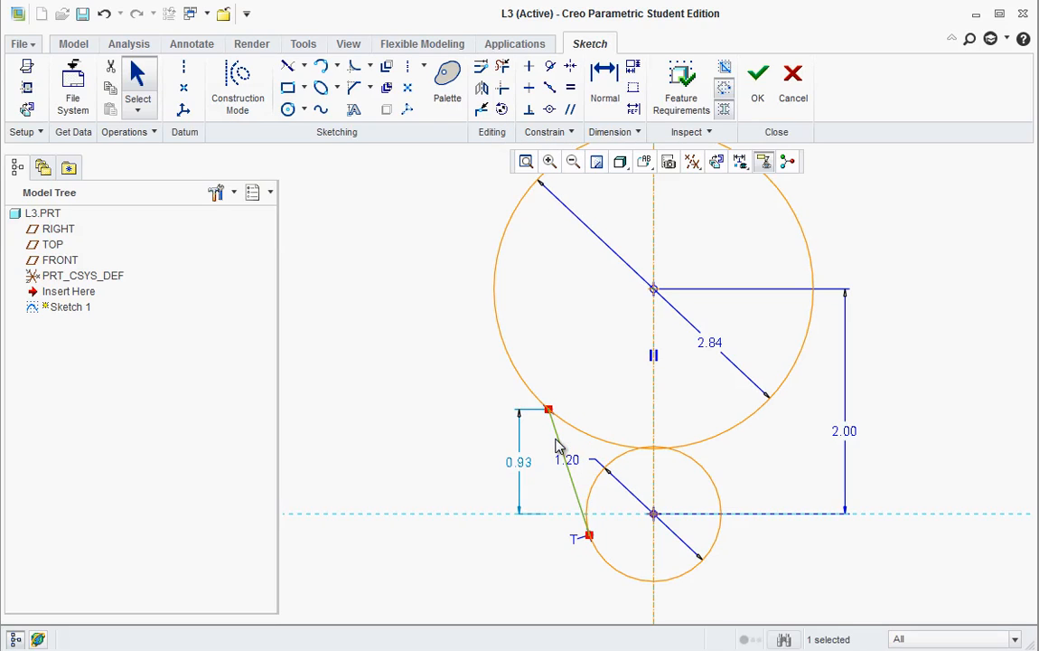
pyautogui.click(483, 91)
pyautogui.click(654, 418)
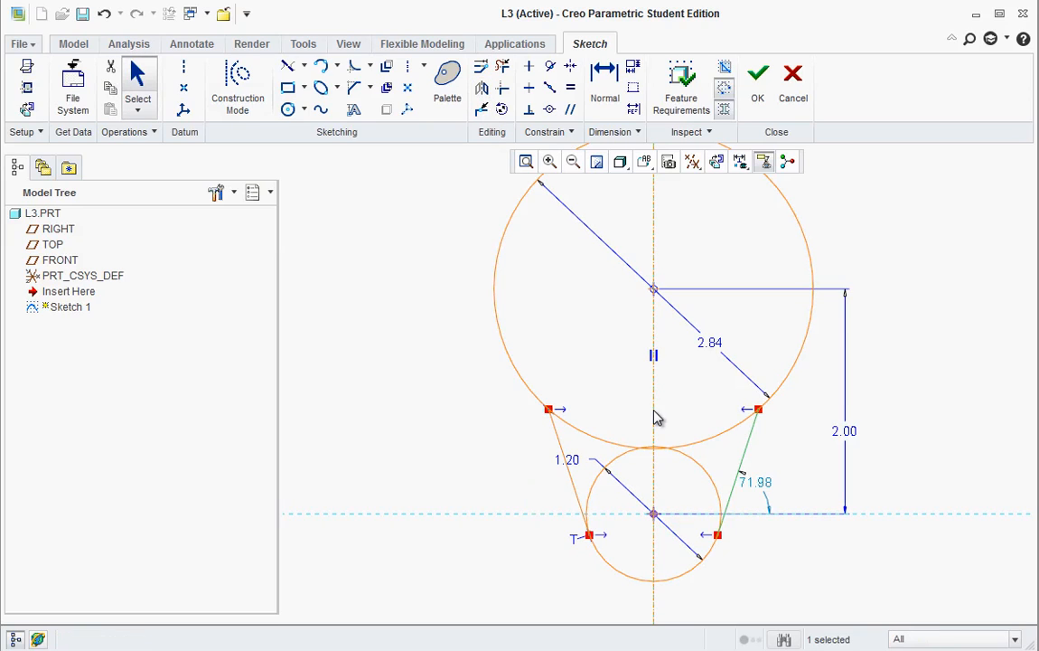
# Step: Dimension the angle between the two side lines and set it to 35.00 degrees
pyautogui.click(603, 83)
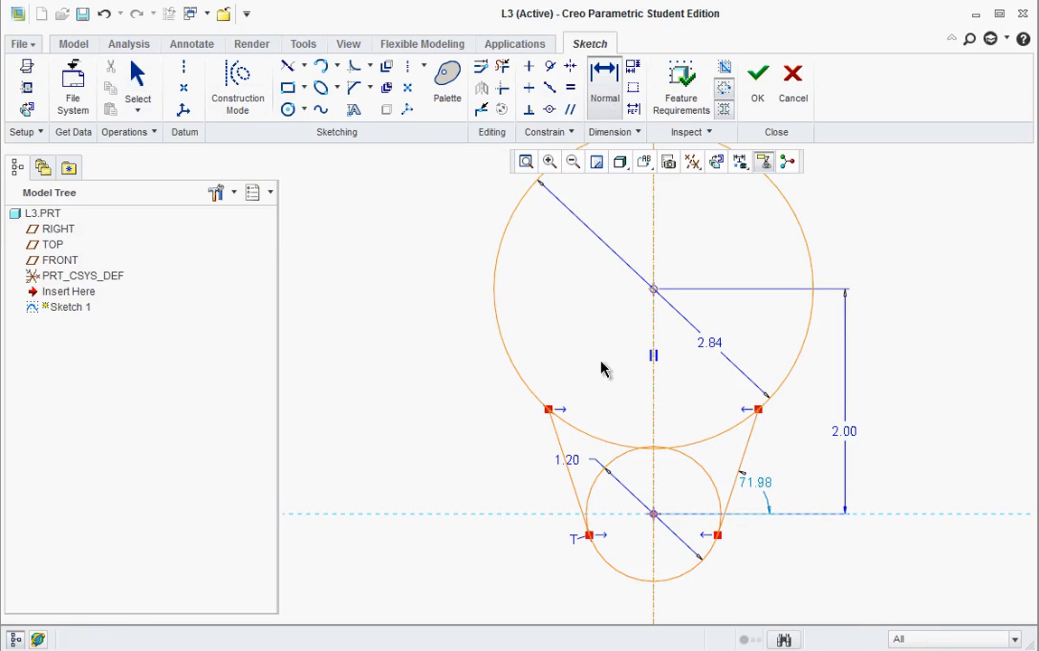
pyautogui.click(560, 445)
pyautogui.click(744, 452)
pyautogui.middleClick(663, 390)
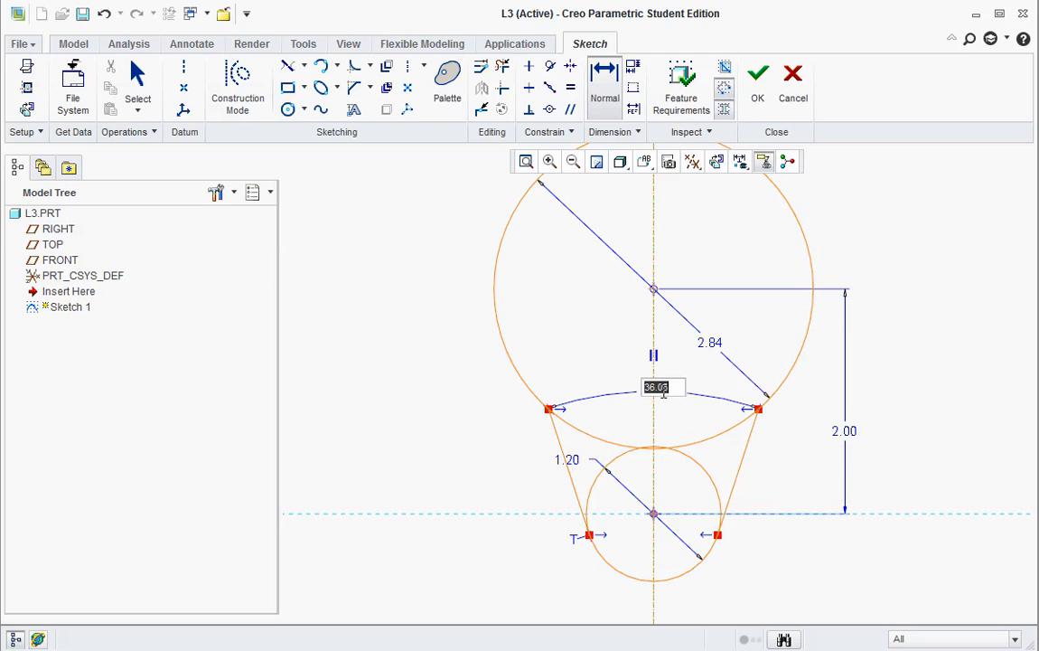
pyautogui.write('35')
pyautogui.press('Return')
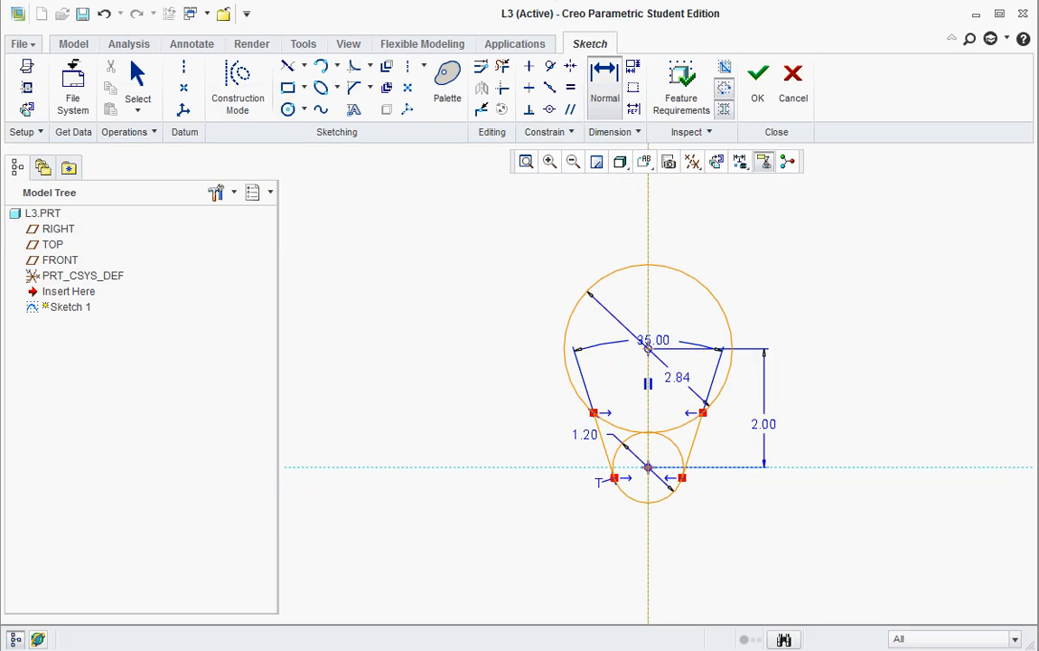
# Step: Check the outline in the PDF drawing and trim away the circle arcs lying inside the profile
pyautogui.hotkey('alt', 'Tab')
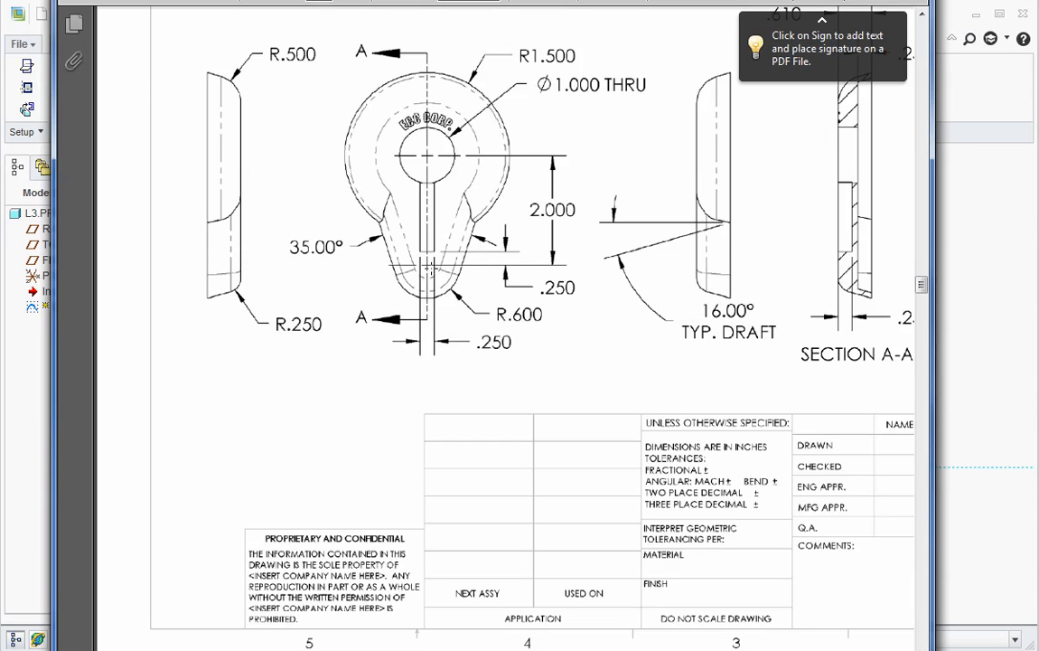
pyautogui.hotkey('alt', 'Tab')
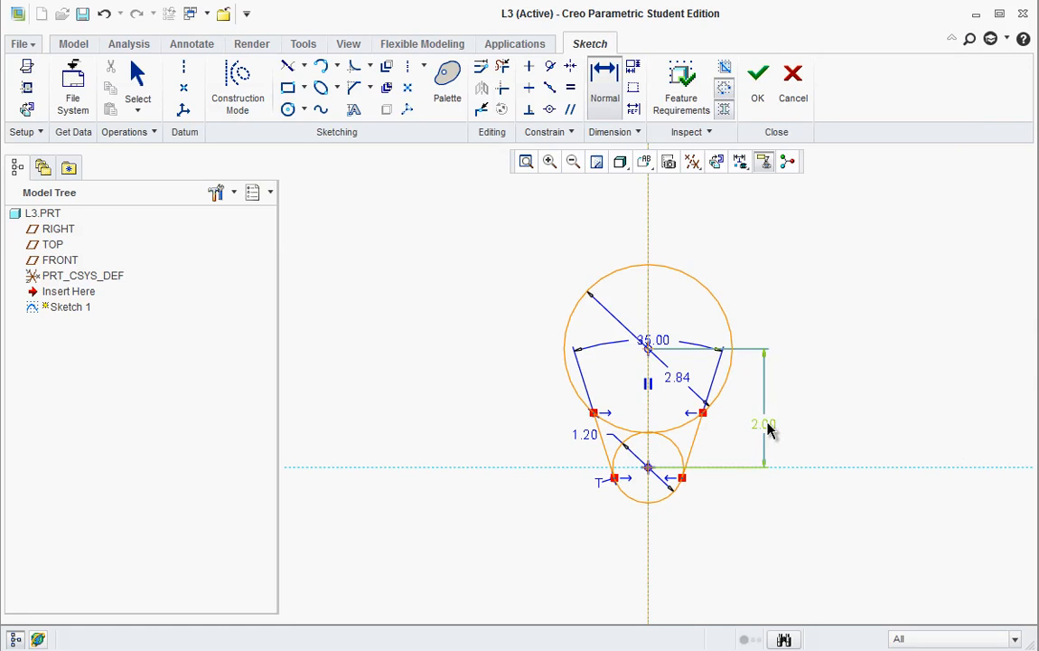
pyautogui.scroll(1, 666, 402)
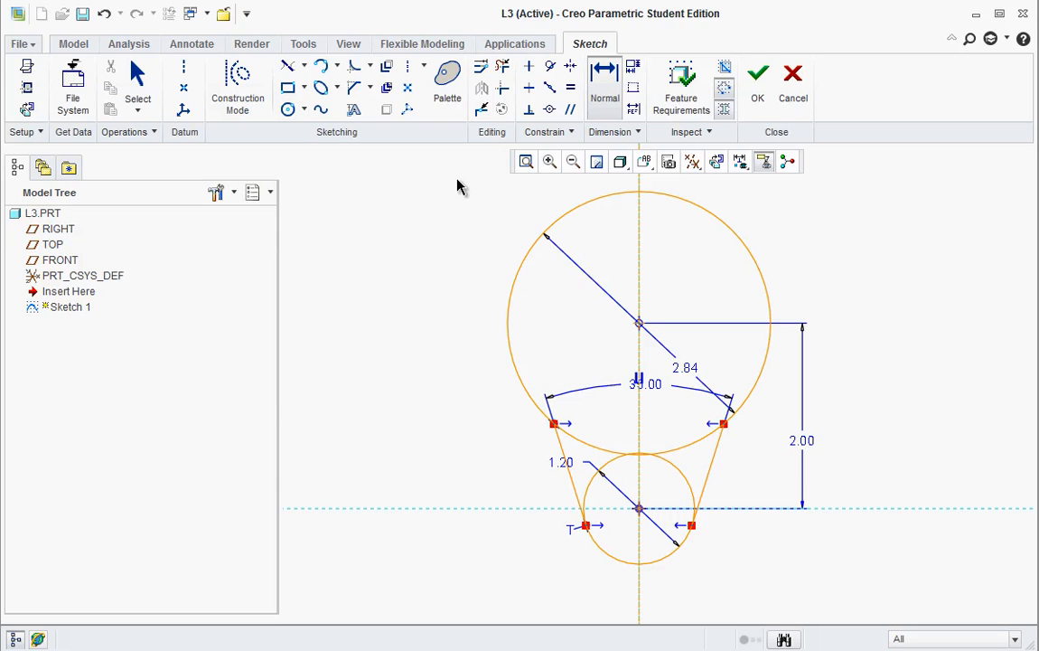
pyautogui.click(502, 73)
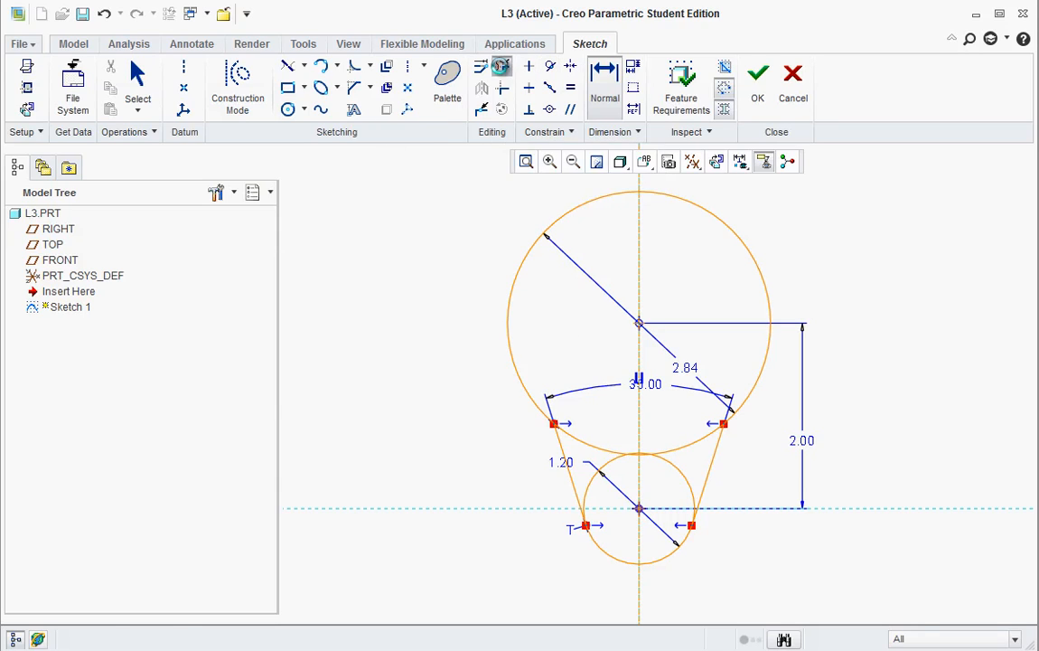
pyautogui.moveTo(612, 519)
pyautogui.mouseDown()
pyautogui.moveTo(634, 420)
pyautogui.moveTo(670, 515)
pyautogui.moveTo(649, 448)
pyautogui.moveTo(631, 466)
pyautogui.moveTo(640, 457)
pyautogui.mouseUp()
pyautogui.scroll(-2, 644, 461)
pyautogui.click(620, 472)
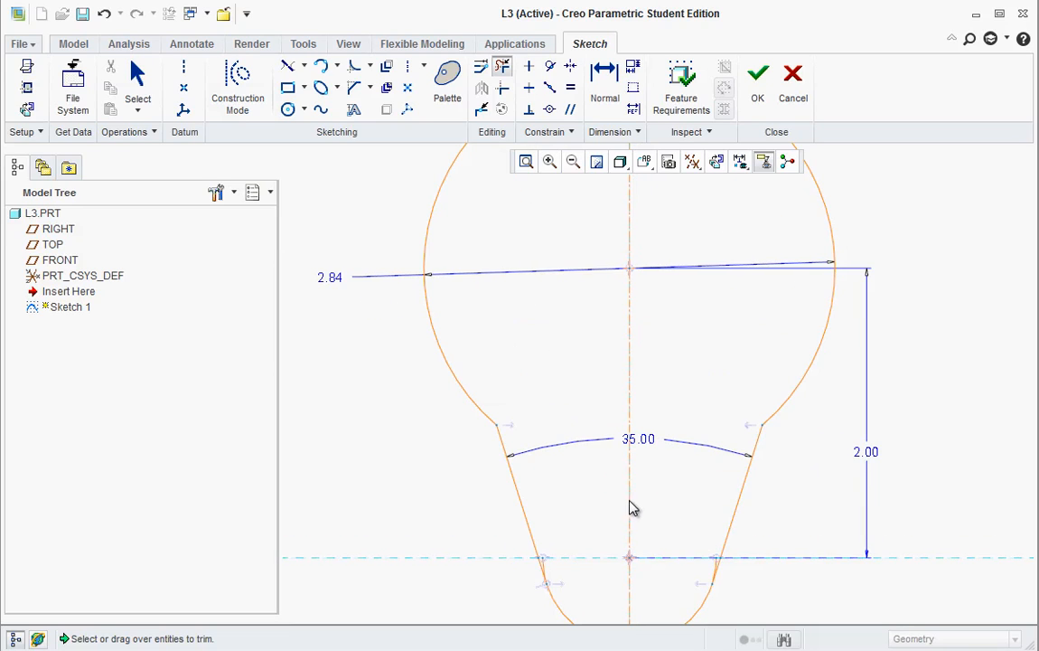
# Step: Trim the small leftover arc pieces of the tip circle beside both side lines and finish the sketch
pyautogui.scroll(-2, 551, 567)
pyautogui.scroll(-2, 556, 569)
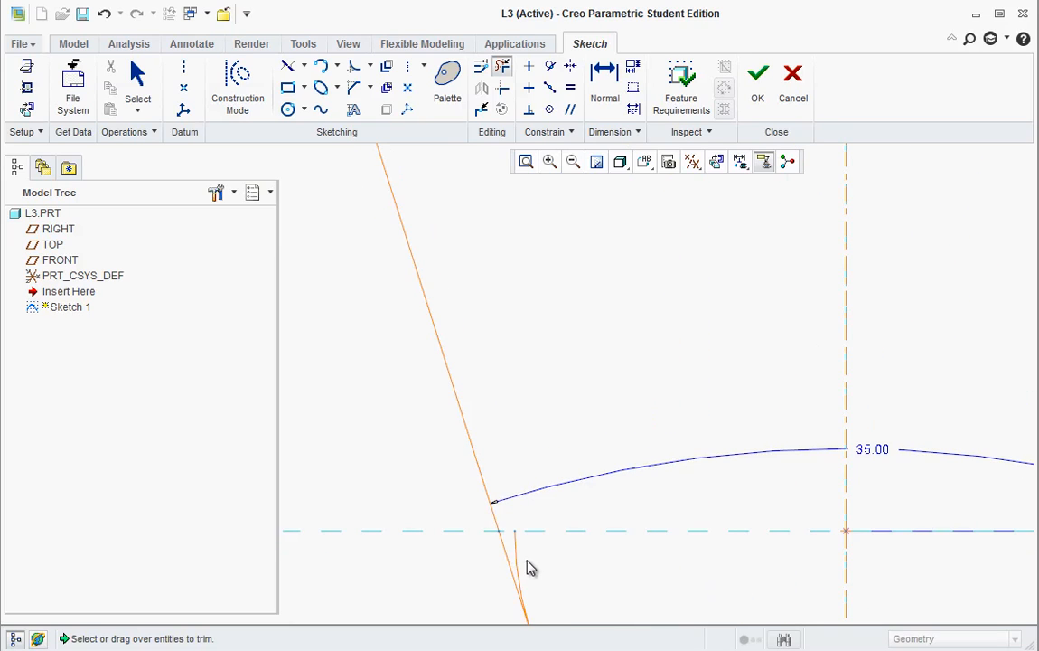
pyautogui.scroll(3, 612, 562)
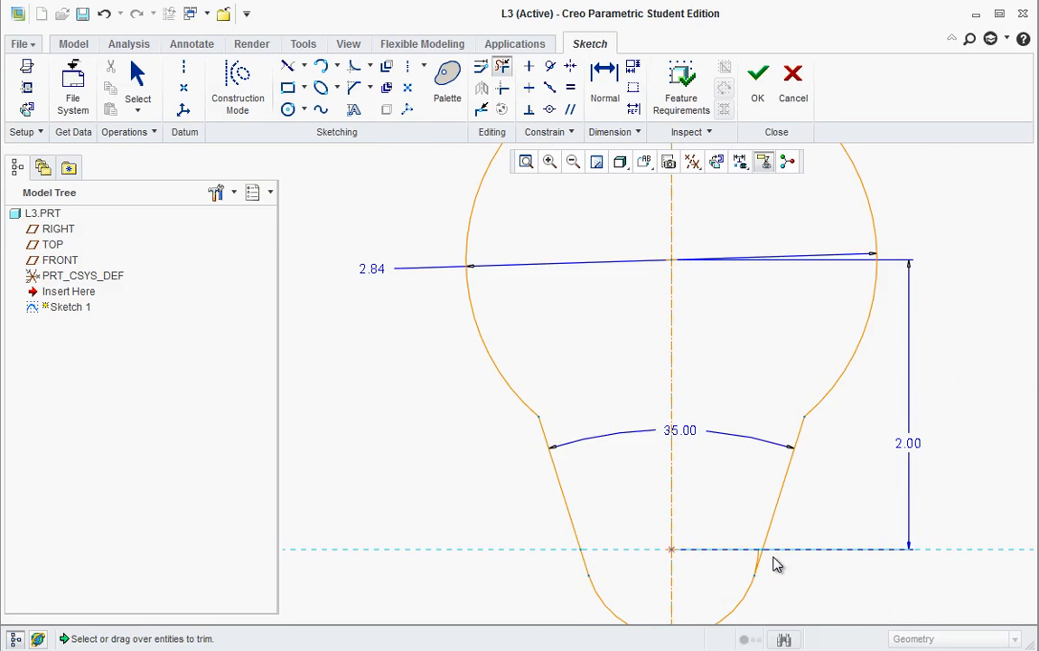
pyautogui.scroll(-4, 727, 551)
pyautogui.scroll(3, 750, 578)
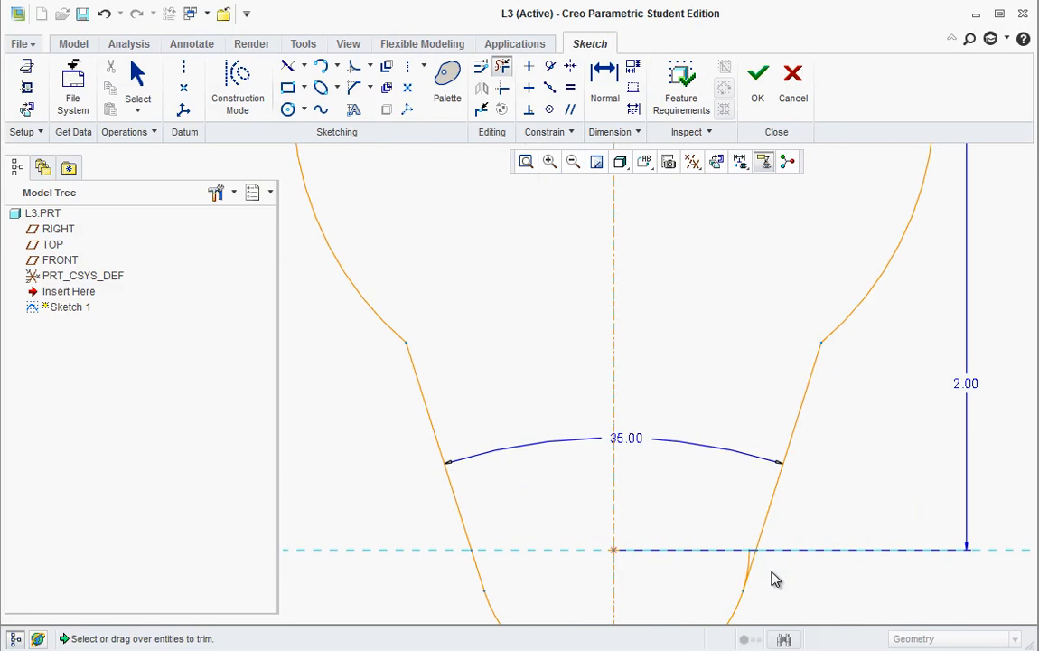
pyautogui.scroll(-3, 695, 551)
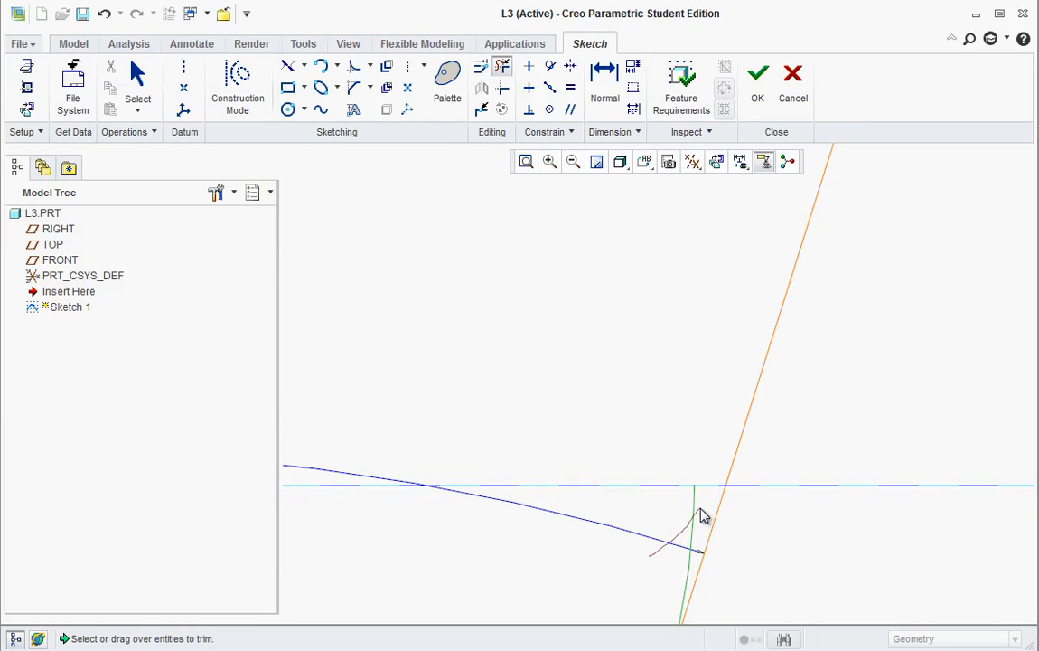
pyautogui.click(695, 521)
pyautogui.scroll(1, 612, 539)
pyautogui.scroll(2, 613, 539)
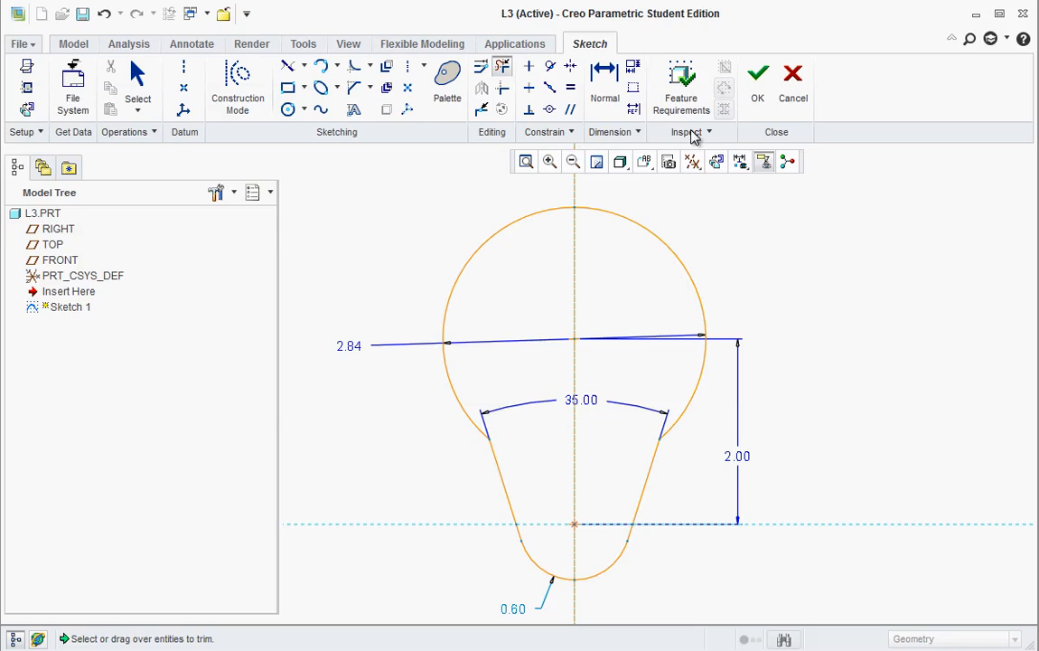
pyautogui.click(762, 81)
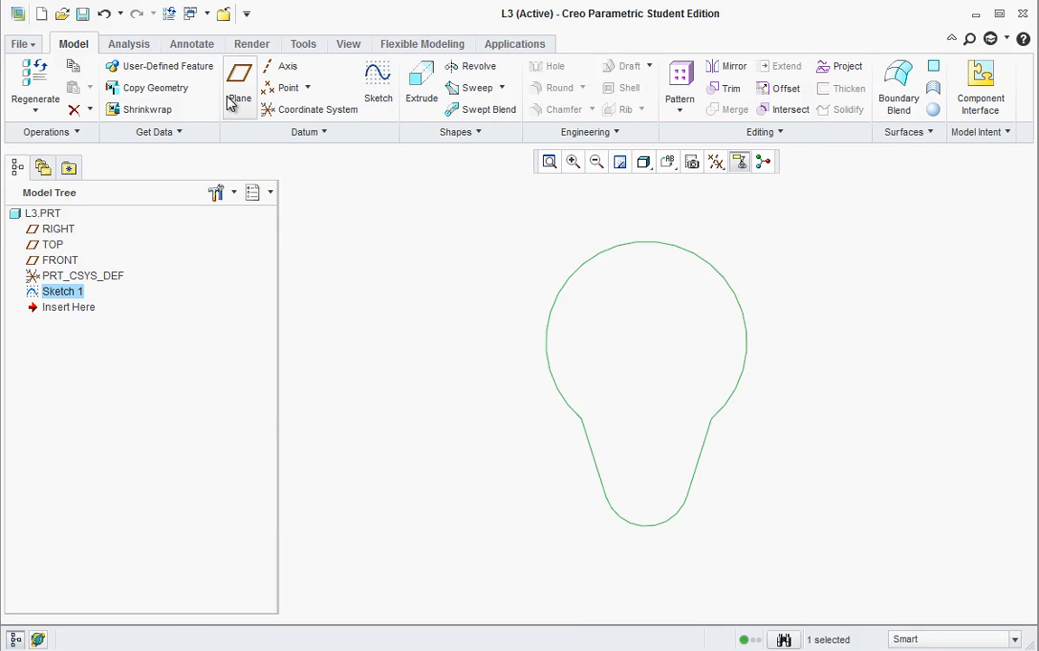
# Step: Start an Extrude of the outline sketch, look up the thickness in the PDF drawing and set the depth to 0.610
pyautogui.click(423, 83)
pyautogui.moveTo(612, 388); pyautogui.dragTo(570, 413, button='middle')
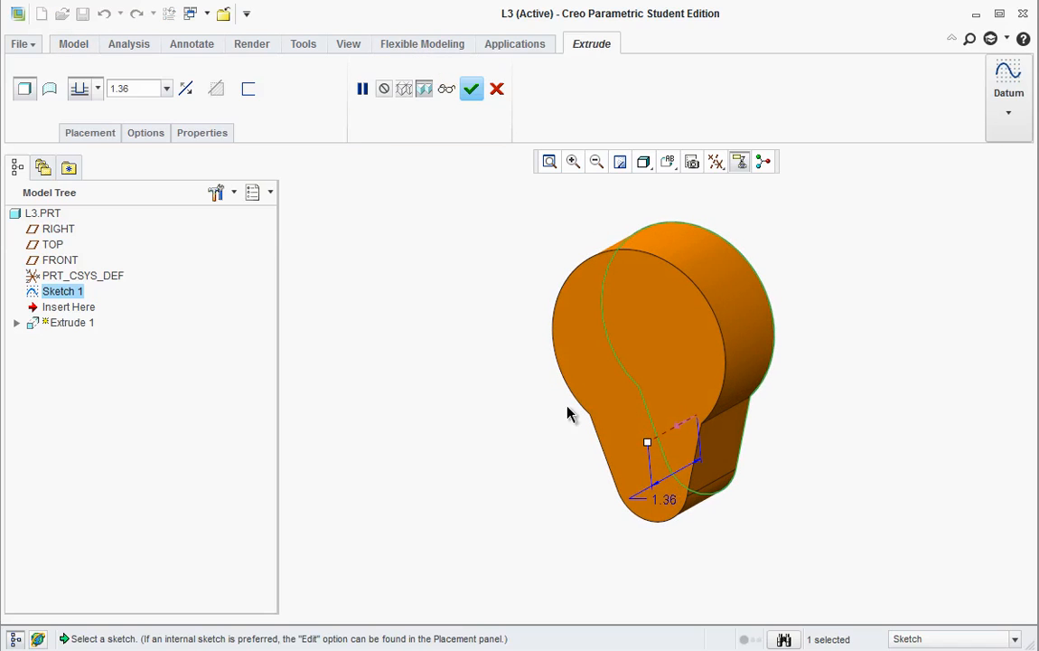
pyautogui.hotkey('alt', 'Tab')
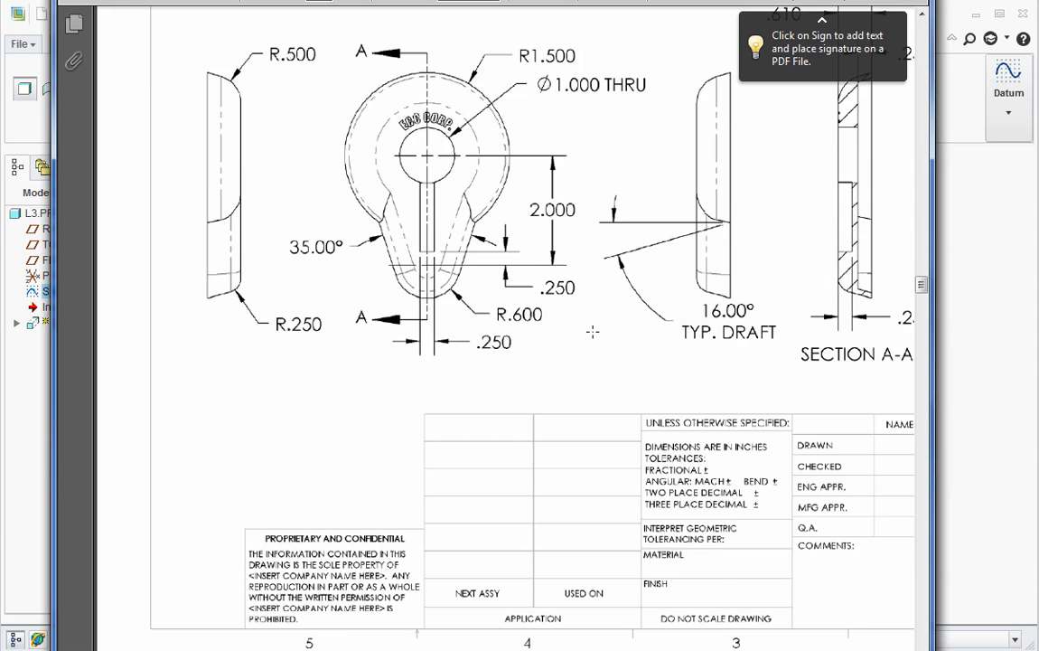
pyautogui.scroll(3, 722, 260)
pyautogui.click(972, 304)
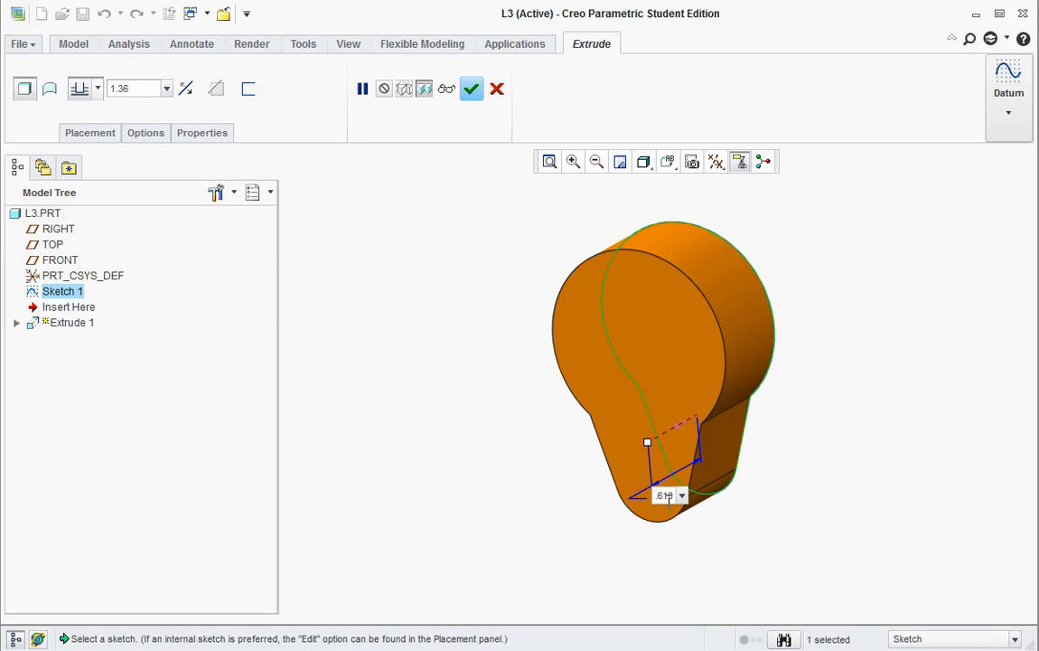
pyautogui.press('Return')
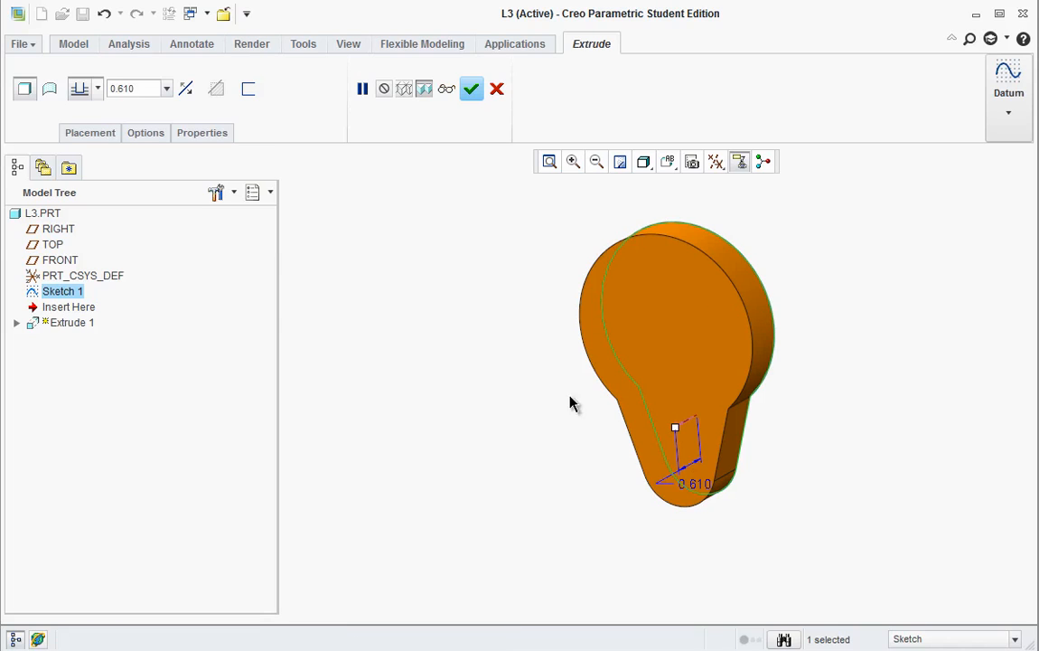
# Step: Add a 16.0 degree taper to the extrusion, complete the feature and inspect the tapered solid
pyautogui.click(150, 133)
pyautogui.click(147, 286)
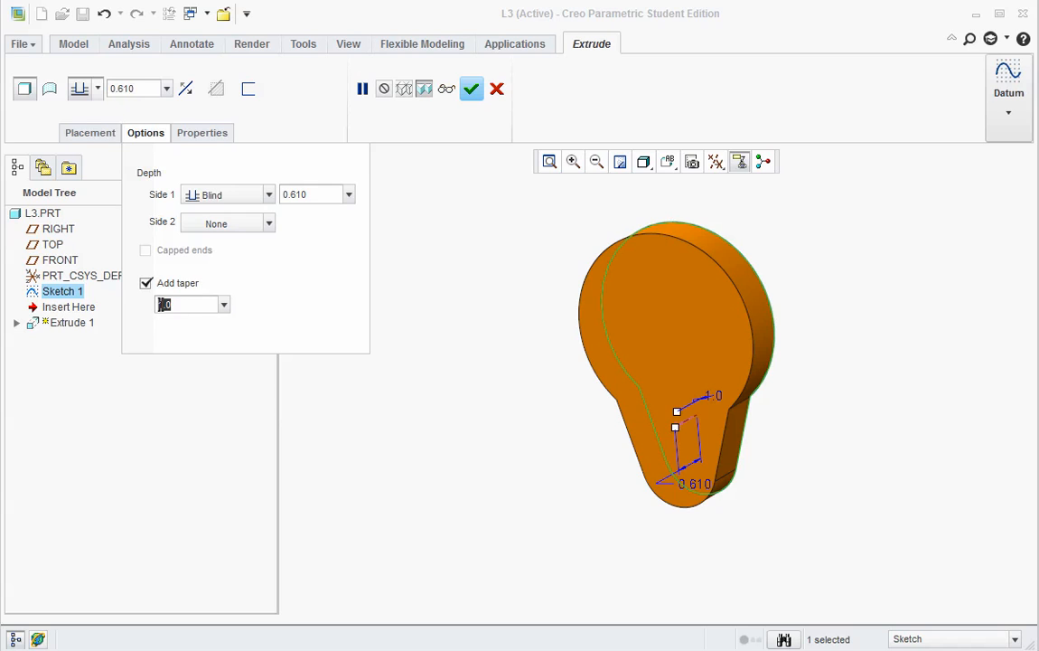
pyautogui.press('BackSpace')
pyautogui.write('16')
pyautogui.press('Return')
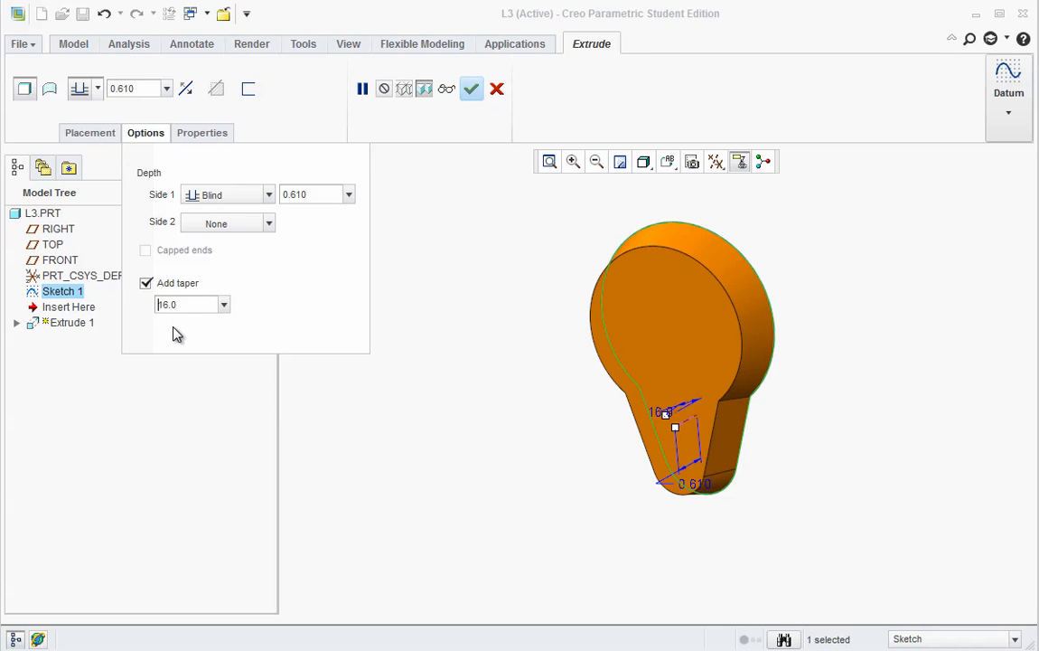
pyautogui.click(472, 90)
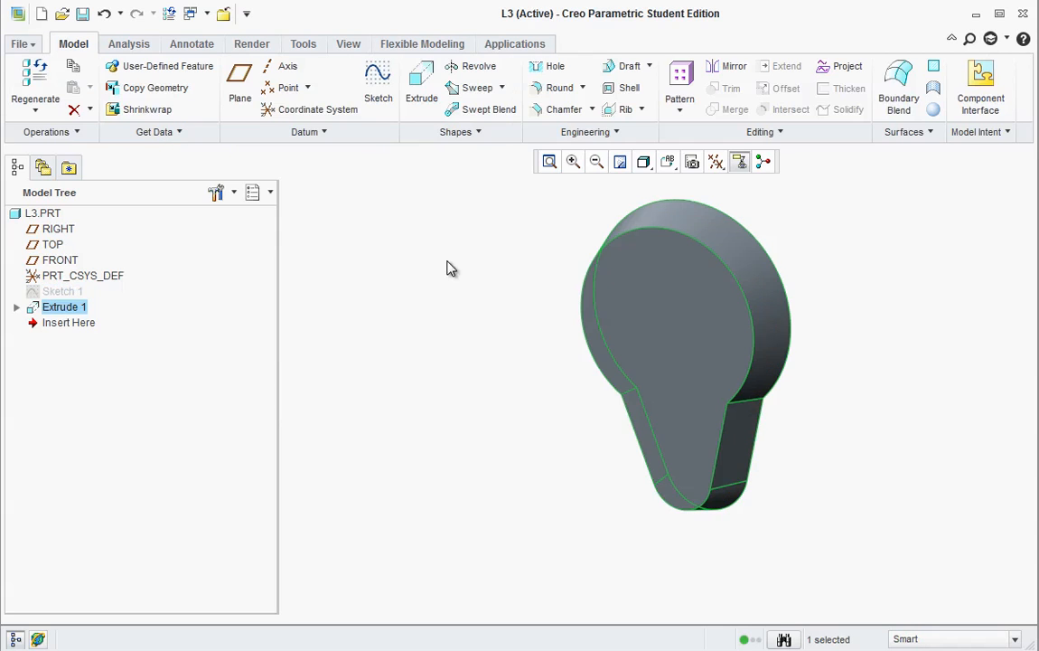
pyautogui.moveTo(564, 377)
pyautogui.mouseDown(button='middle')
pyautogui.moveTo(622, 331)
pyautogui.moveTo(581, 308)
pyautogui.moveTo(604, 348)
pyautogui.moveTo(608, 324)
pyautogui.mouseUp(button='middle')
pyautogui.scroll(-1, 603, 610)
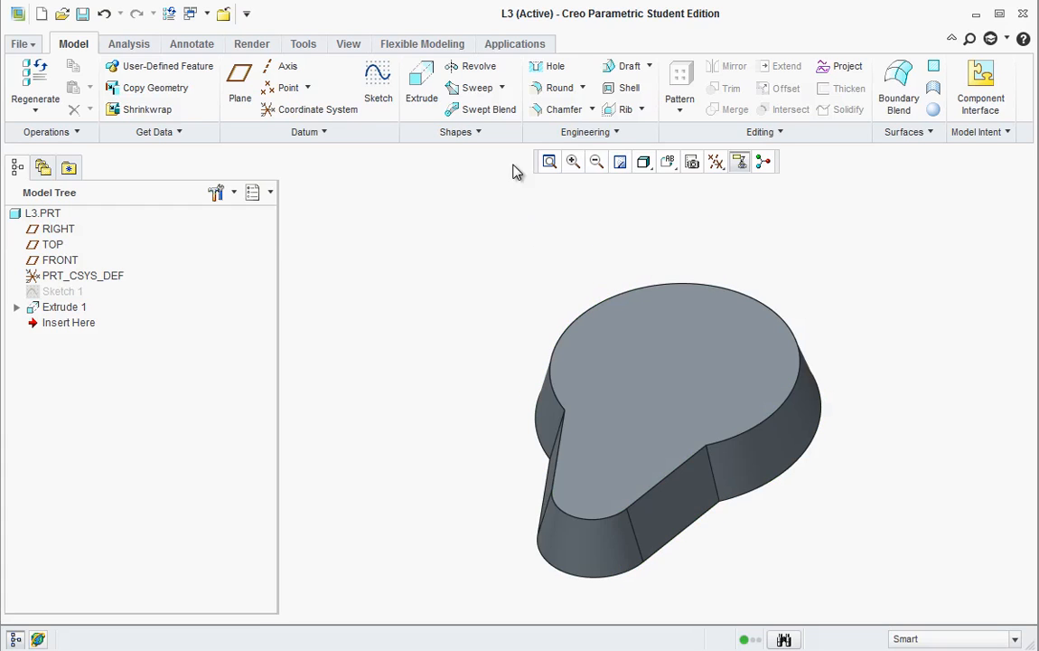
# Step: Check the edge radii in the PDF drawing and round the narrow end's upper edge with a radius of 0.25
pyautogui.click(546, 115)
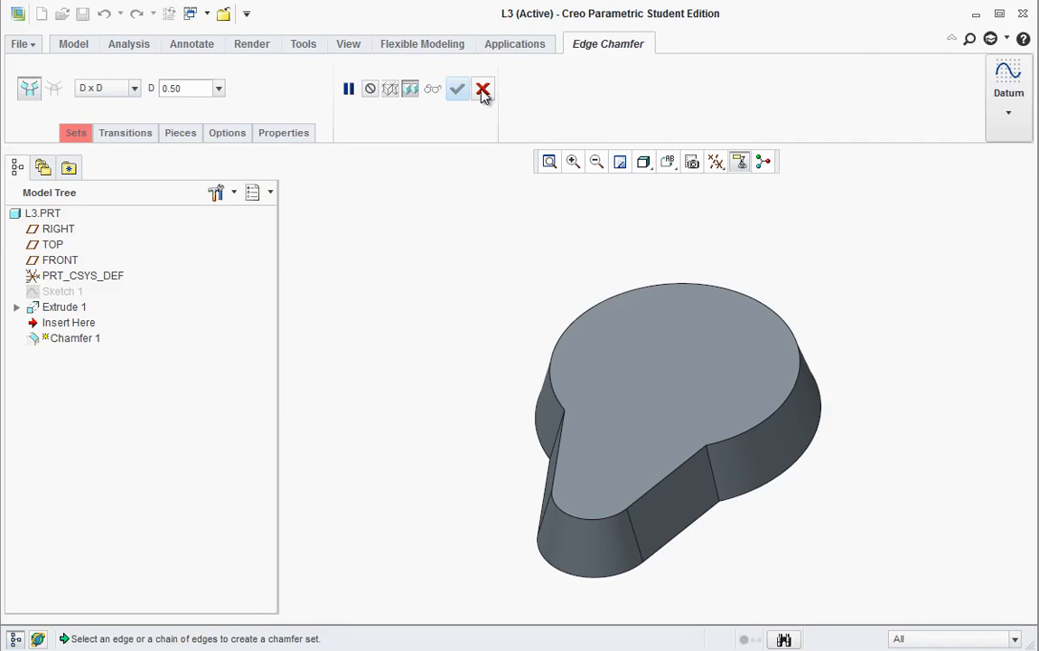
pyautogui.click(482, 89)
pyautogui.hotkey('alt', 'Tab')
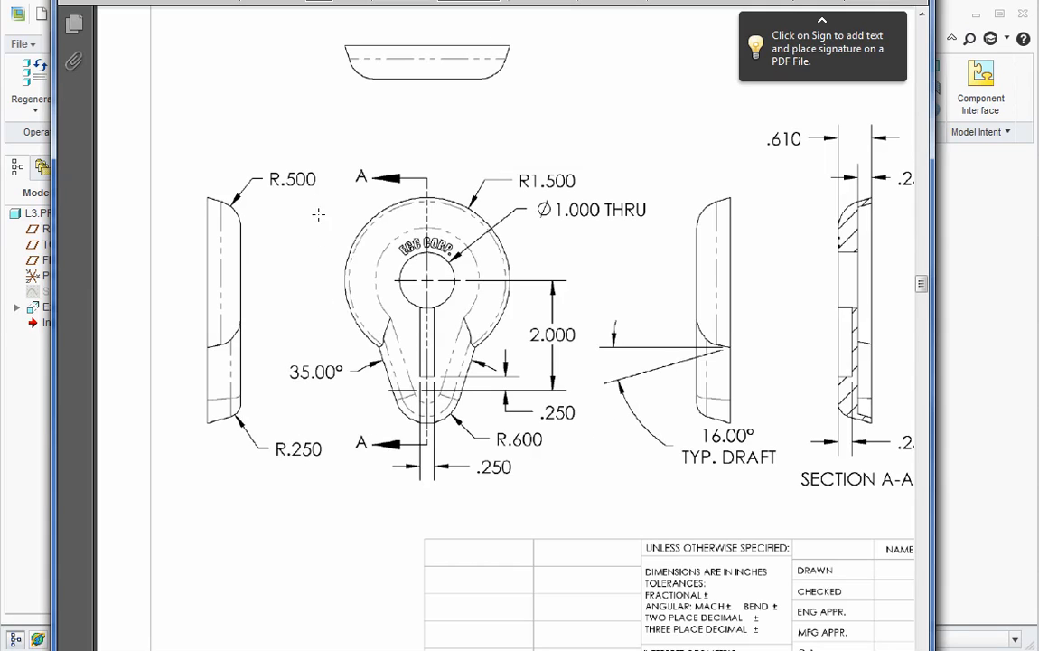
pyautogui.click(975, 208)
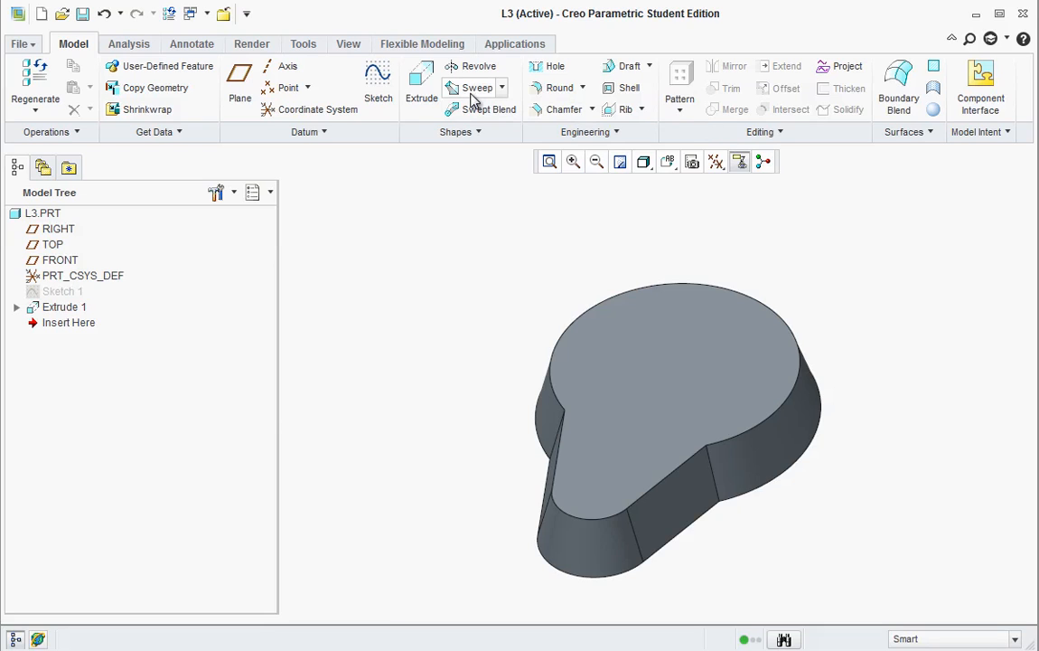
pyautogui.click(560, 89)
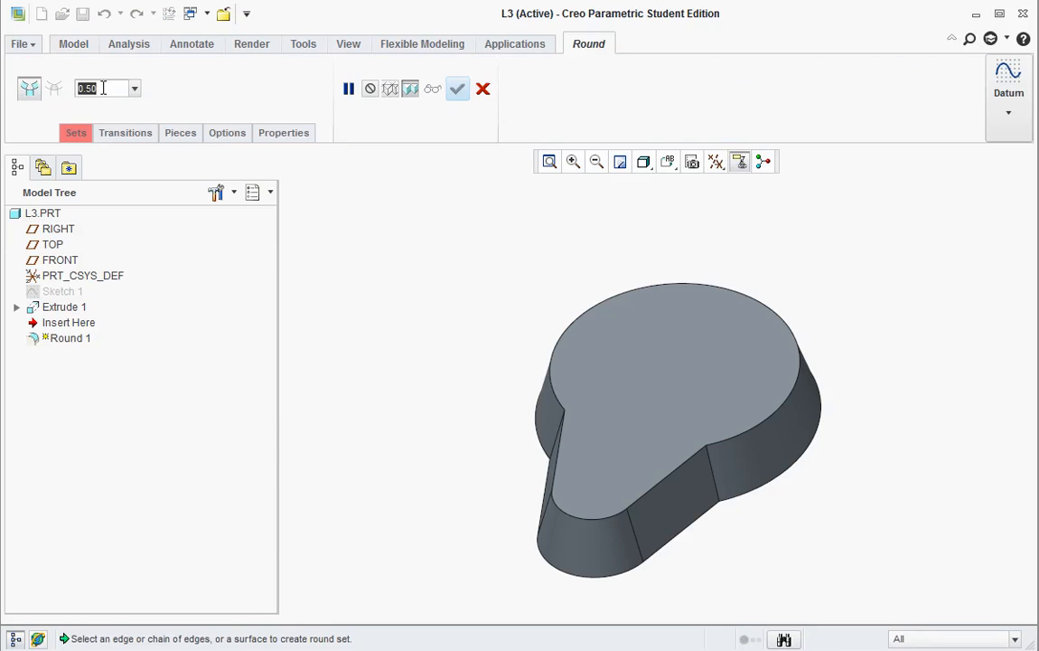
pyautogui.write('0.25')
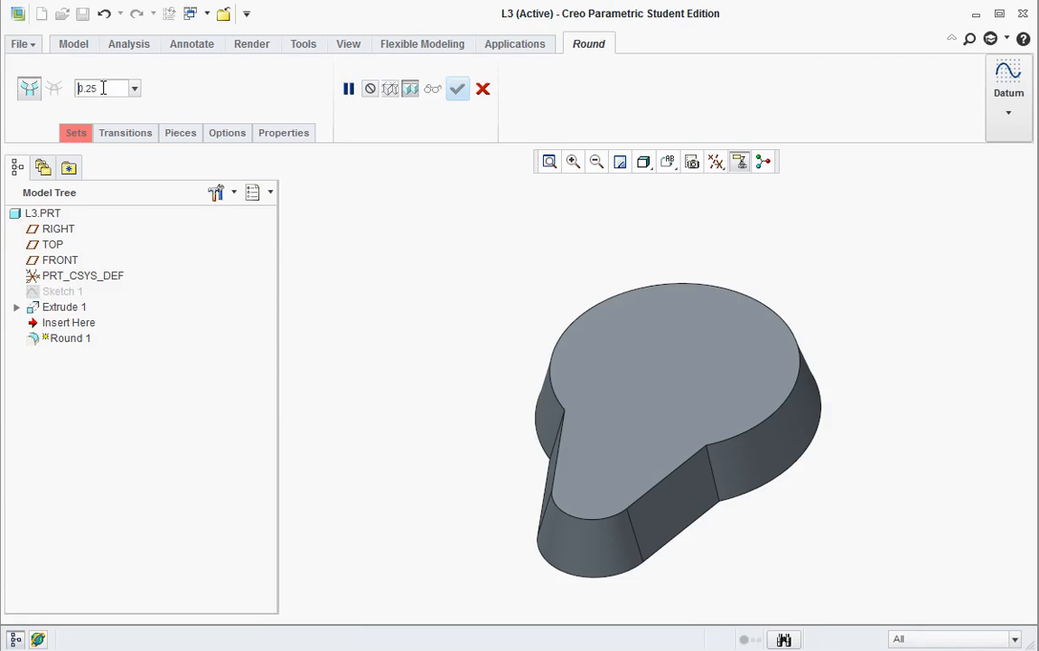
pyautogui.click(588, 522)
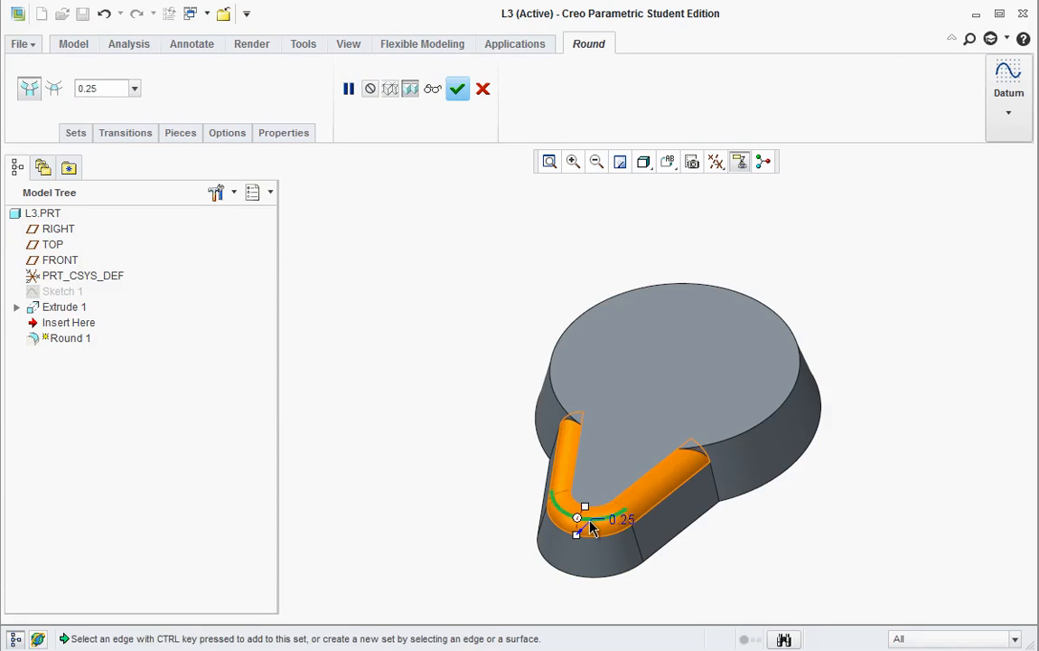
pyautogui.click(457, 90)
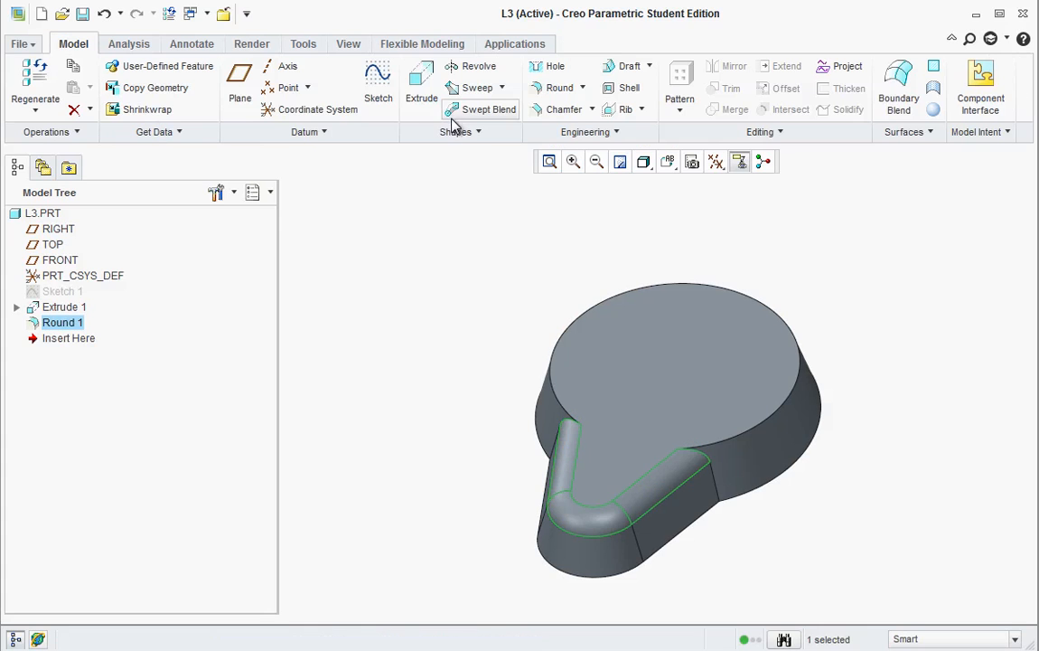
# Step: Round the upper edge of the large circular head with a radius of 0.50
pyautogui.click(547, 88)
pyautogui.moveTo(110, 86); pyautogui.dragTo(50, 77)
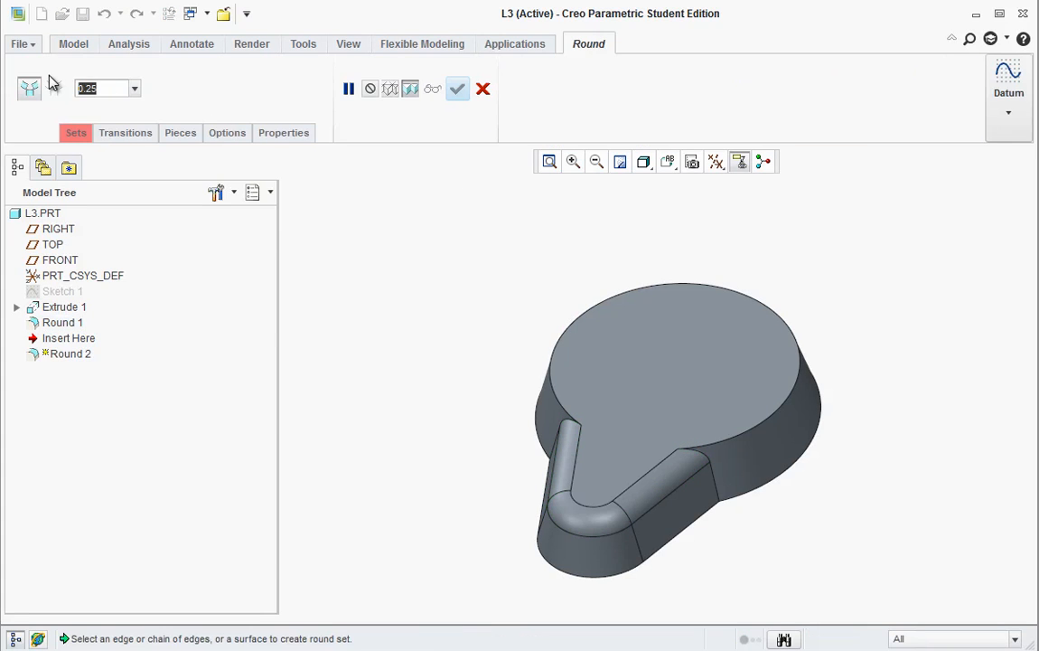
pyautogui.write('0.50')
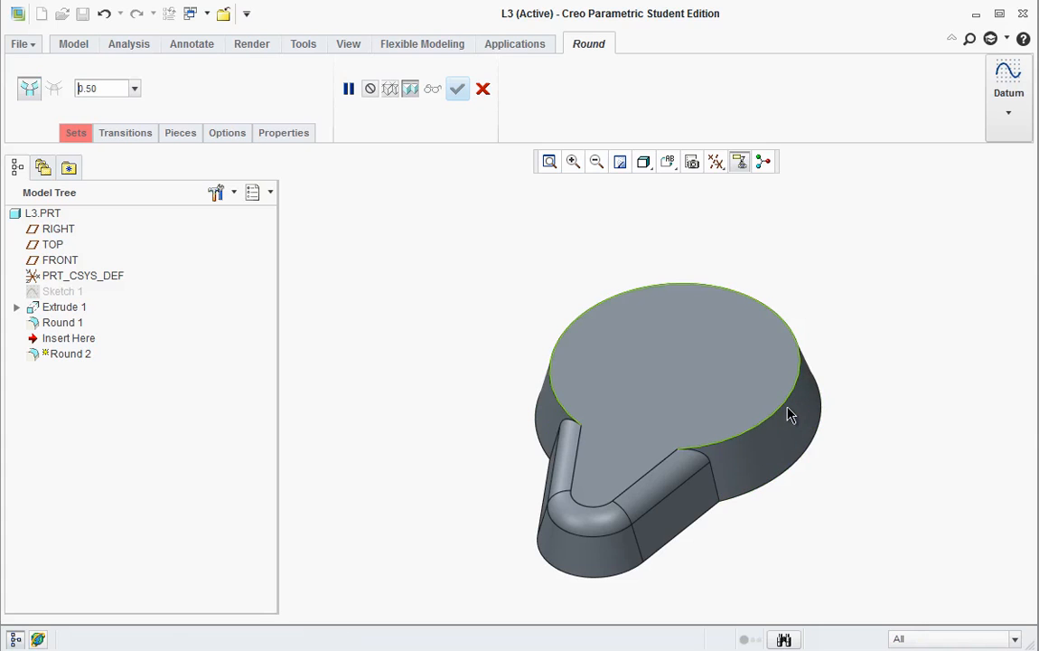
pyautogui.click(785, 413)
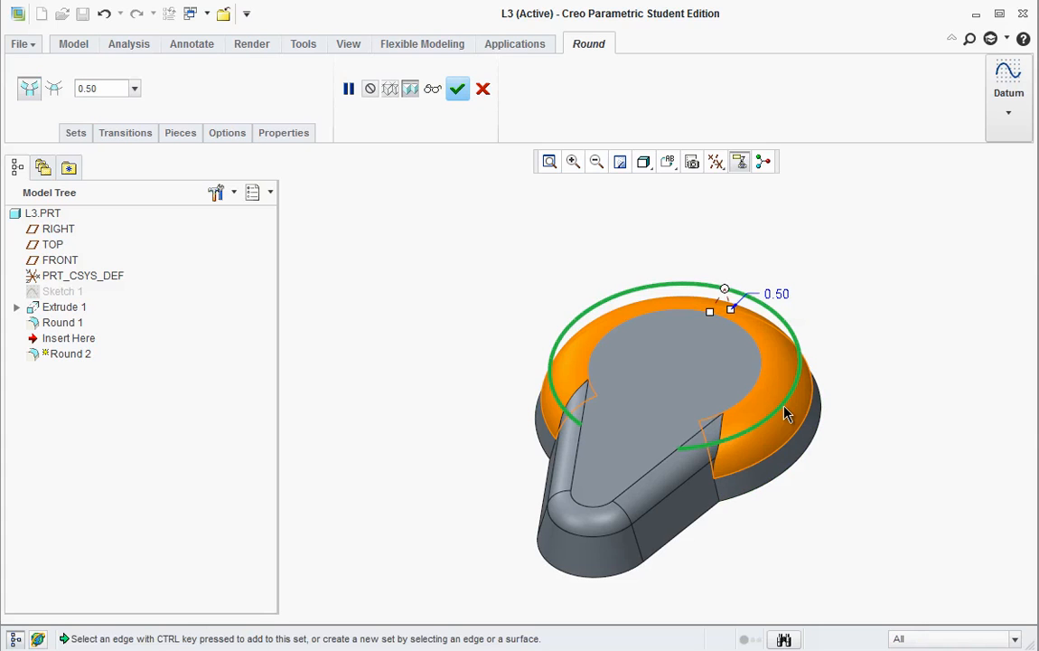
pyautogui.click(458, 88)
pyautogui.click(395, 262)
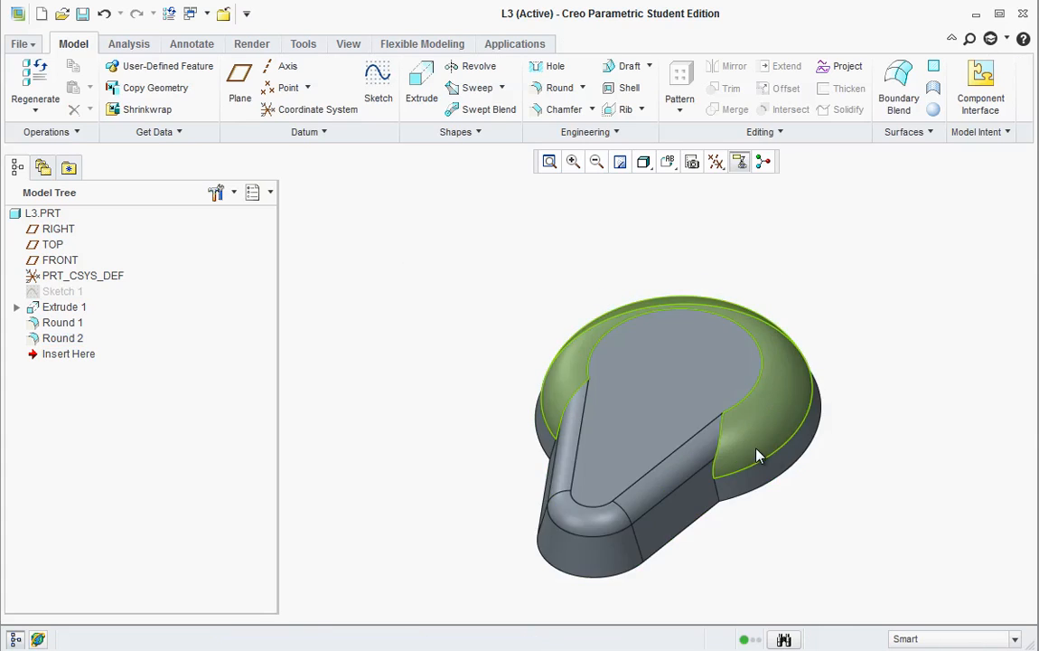
# Step: Start a sketch on the flat top face and draw a circle about 0.90 in diameter, concentric with the head's arc
pyautogui.moveTo(819, 446)
pyautogui.mouseDown(button='middle')
pyautogui.moveTo(823, 481)
pyautogui.moveTo(767, 404)
pyautogui.mouseUp(button='middle')
pyautogui.click(686, 360)
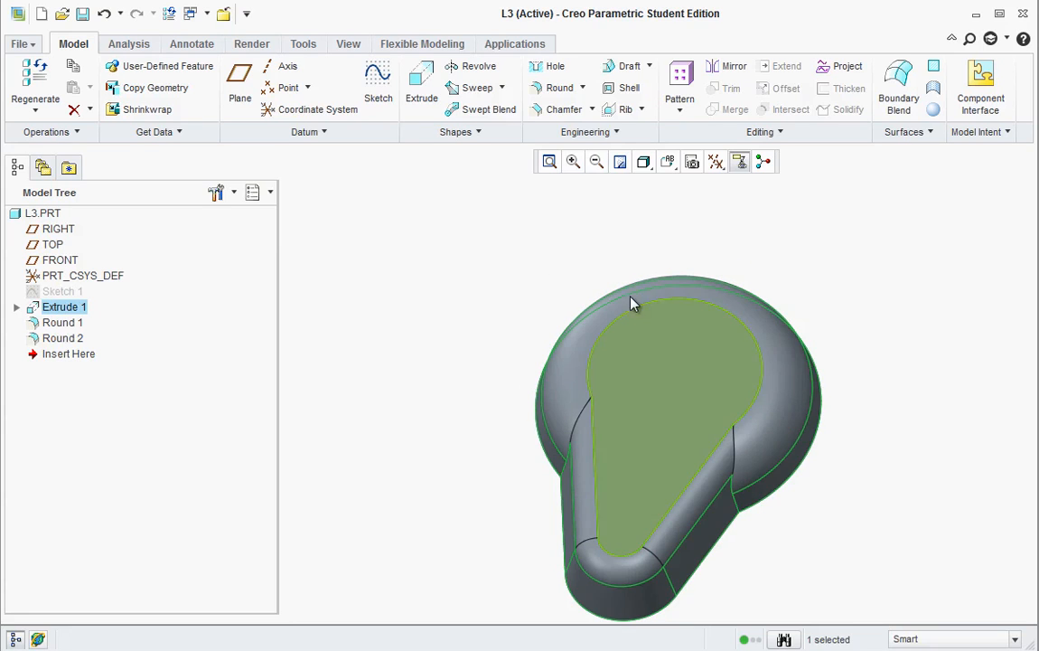
pyautogui.click(649, 345)
pyautogui.click(377, 90)
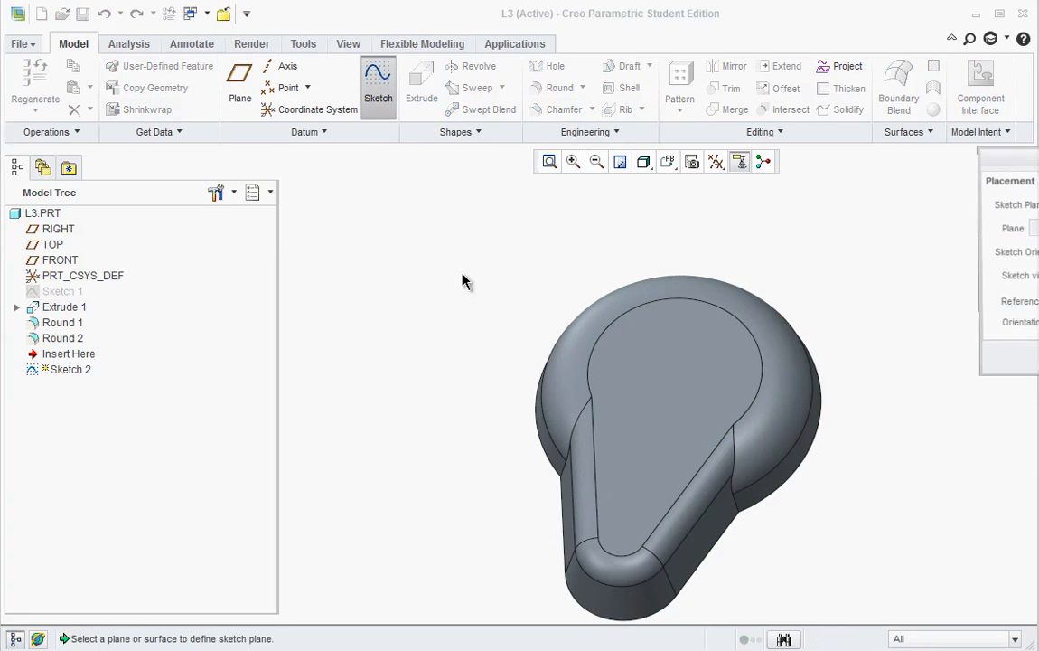
pyautogui.click(670, 363)
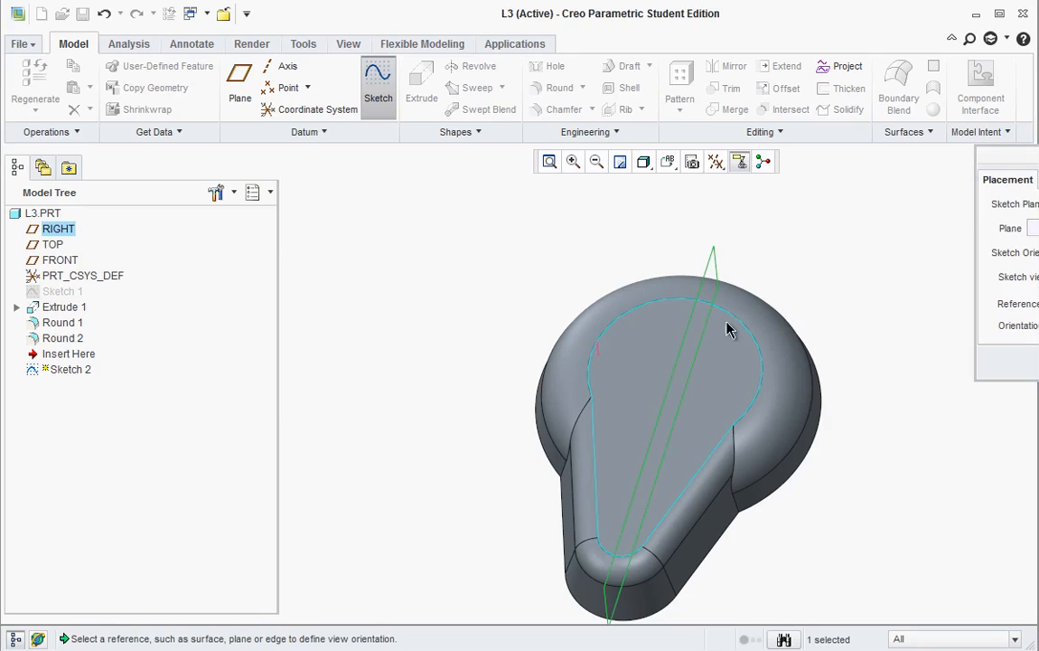
pyautogui.middleClick(778, 278)
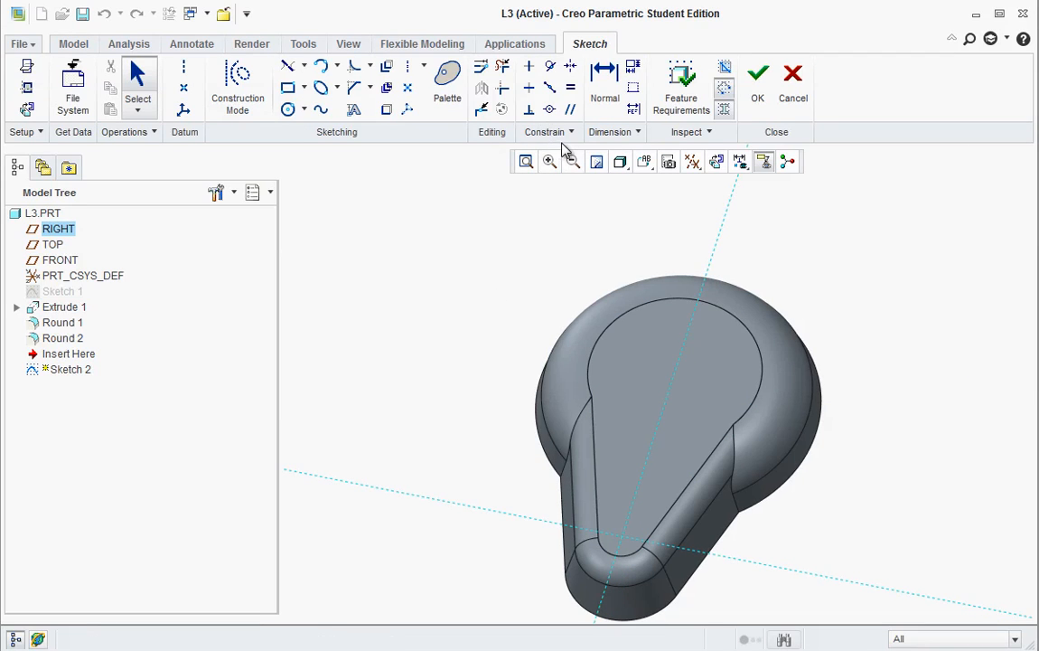
pyautogui.click(304, 110)
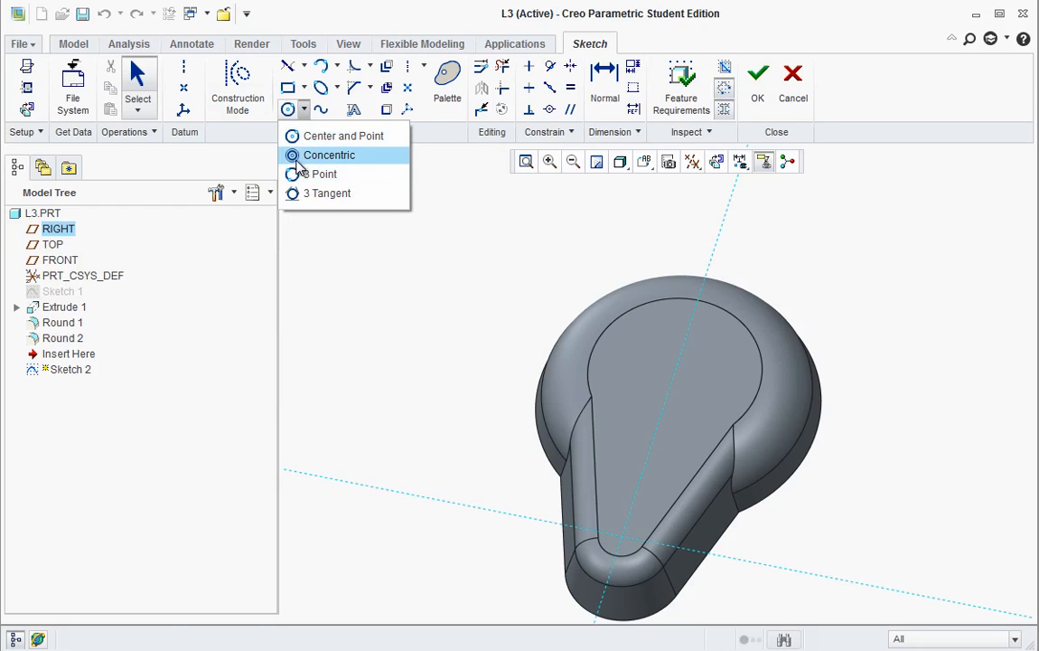
pyautogui.click(291, 155)
pyautogui.click(761, 353)
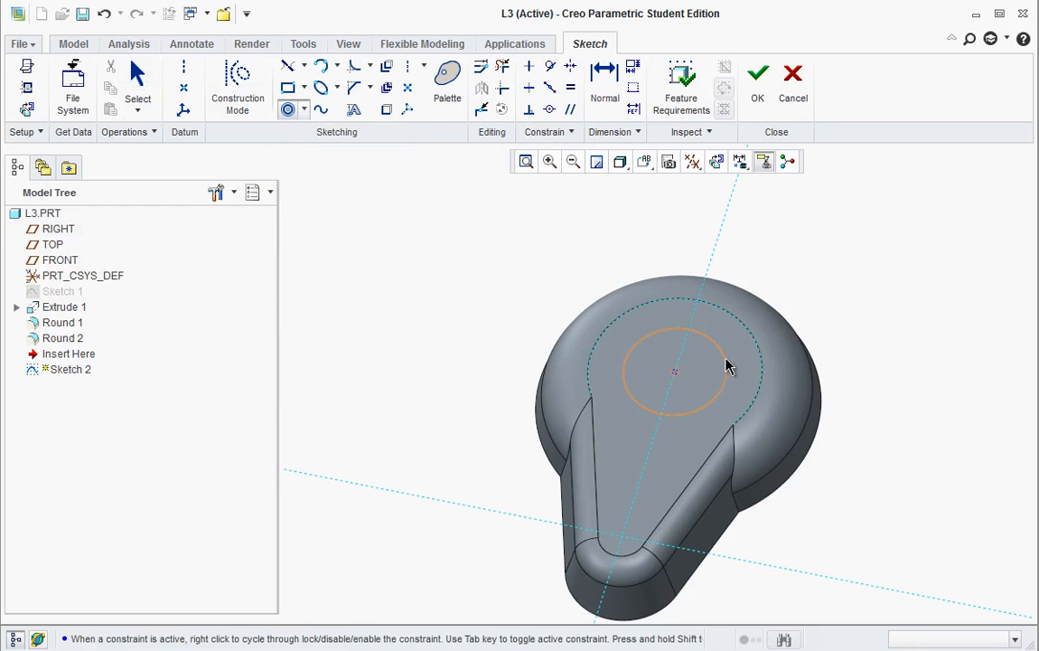
pyautogui.click(723, 366)
pyautogui.middleClick(734, 344)
pyautogui.middleClick(714, 339)
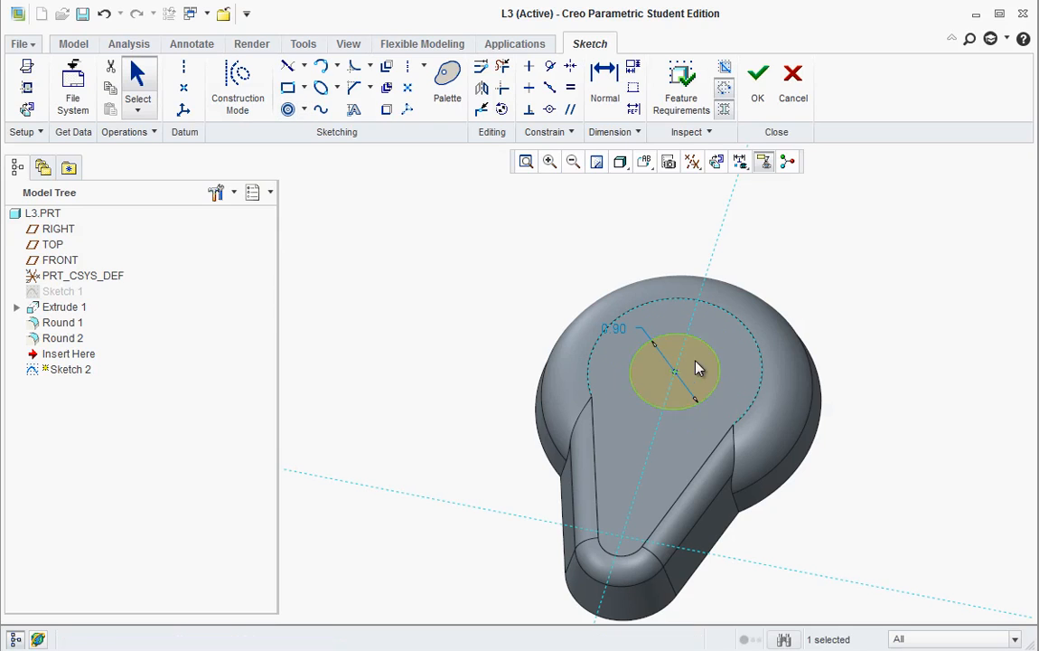
# Step: Look up the hole size in the PDF drawing, set the circle's diameter to 1 and finish the sketch
pyautogui.hotkey('alt', 'Tab')
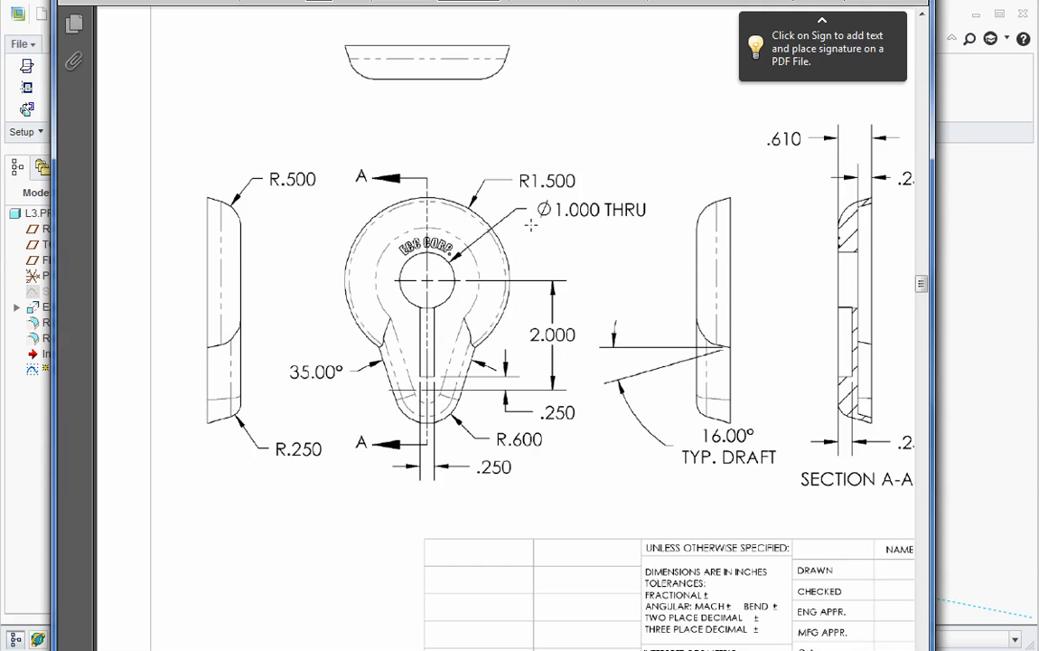
pyautogui.hotkey('alt', 'Tab')
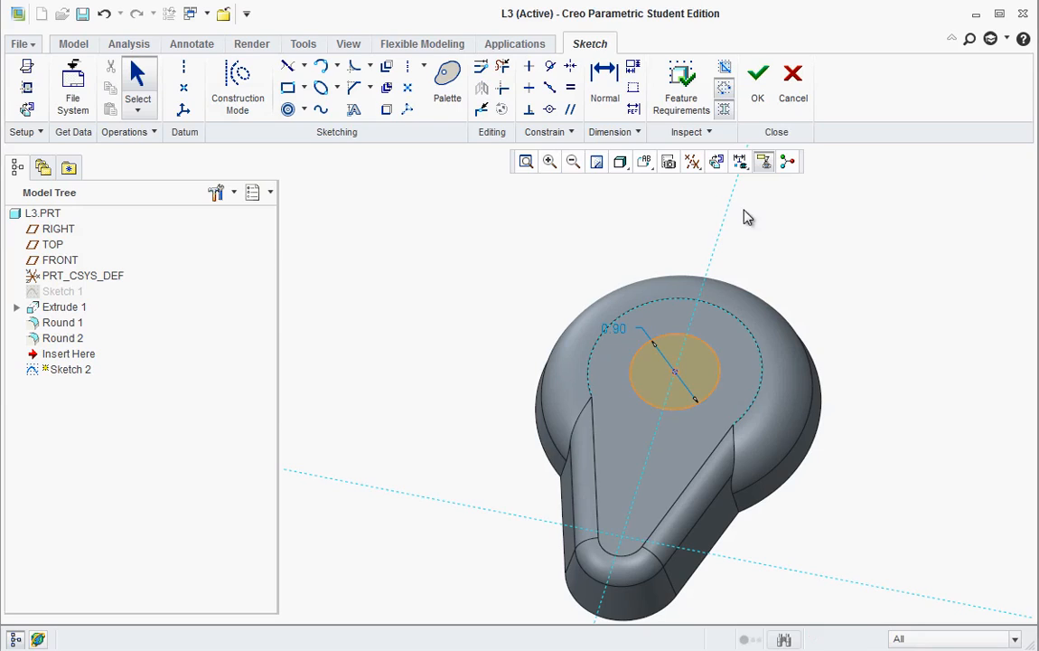
pyautogui.doubleClick(617, 331)
pyautogui.write('1')
pyautogui.press('Return')
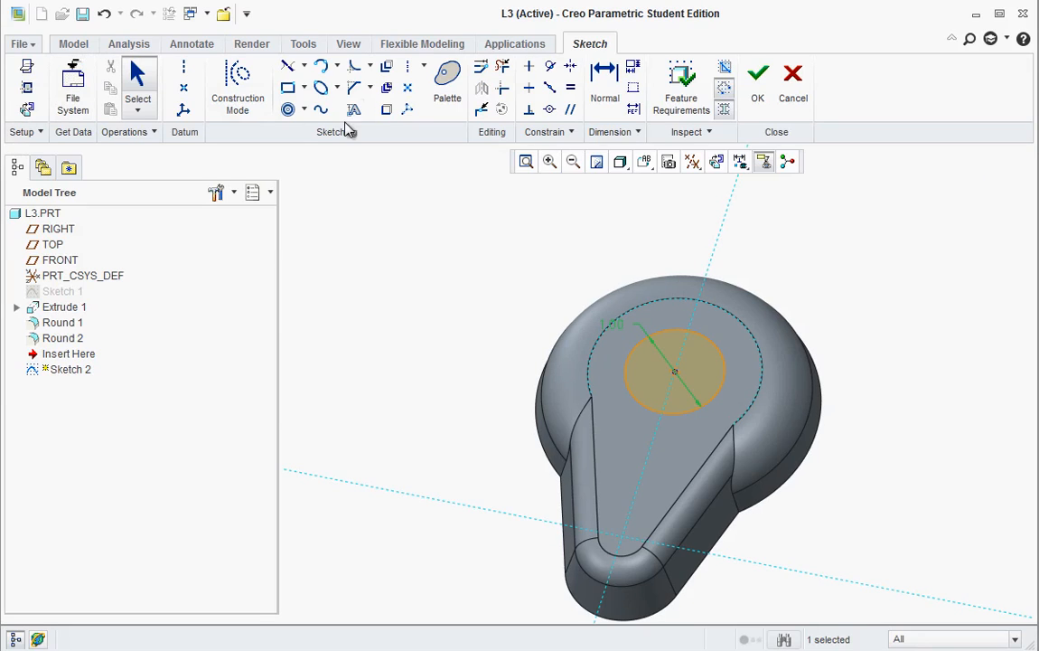
pyautogui.click(762, 102)
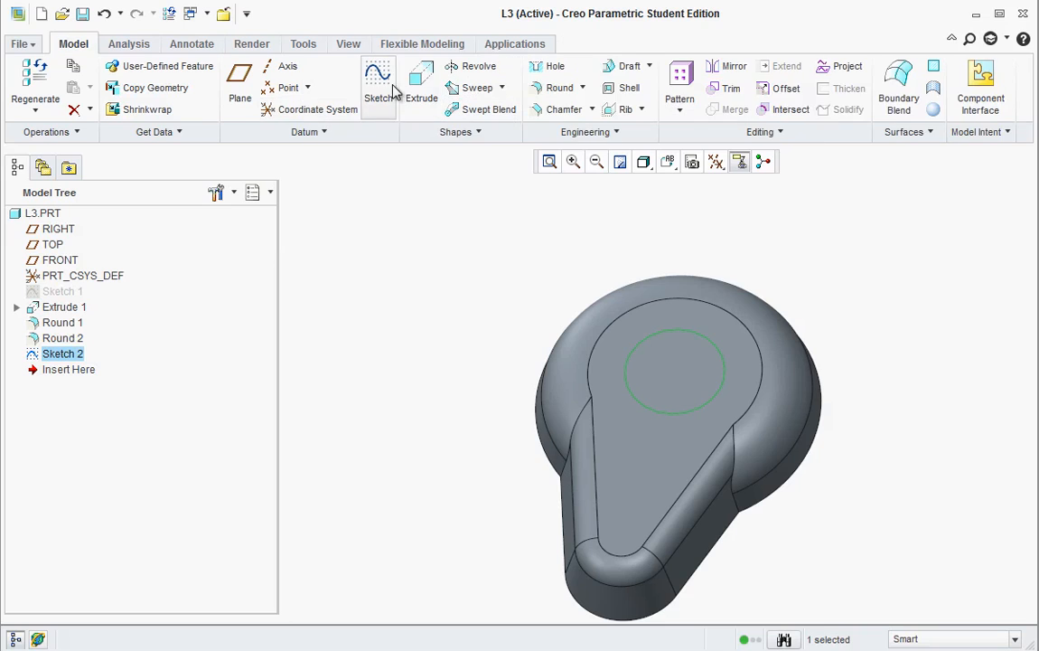
# Step: Extrude the circle sketch as a material-removing cut through all of the part
pyautogui.click(421, 91)
pyautogui.click(678, 359)
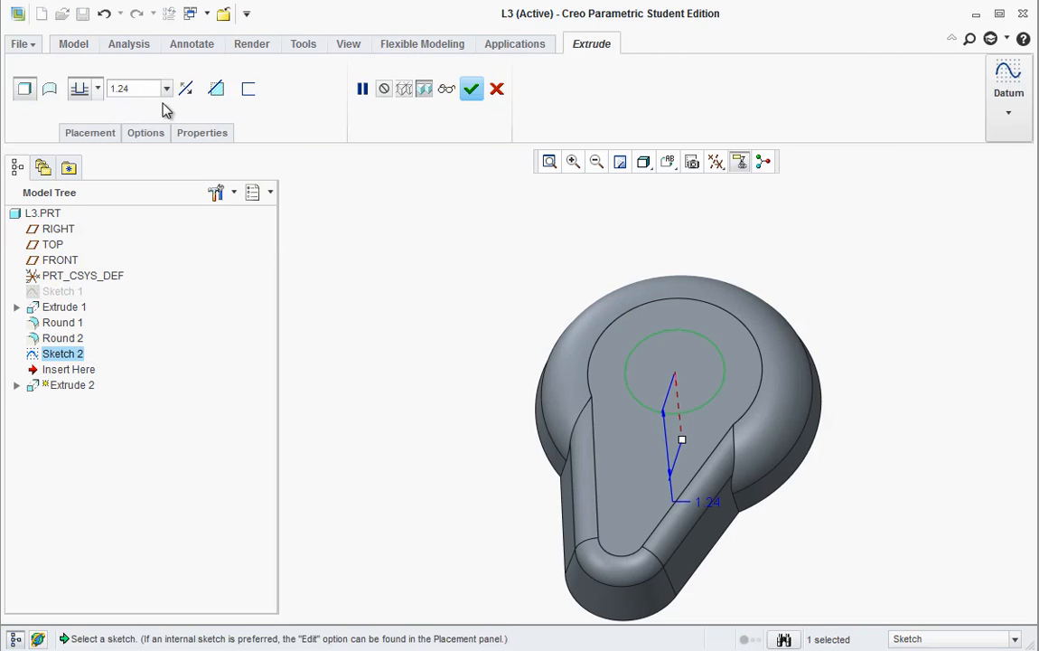
pyautogui.click(216, 88)
pyautogui.click(166, 87)
pyautogui.click(167, 89)
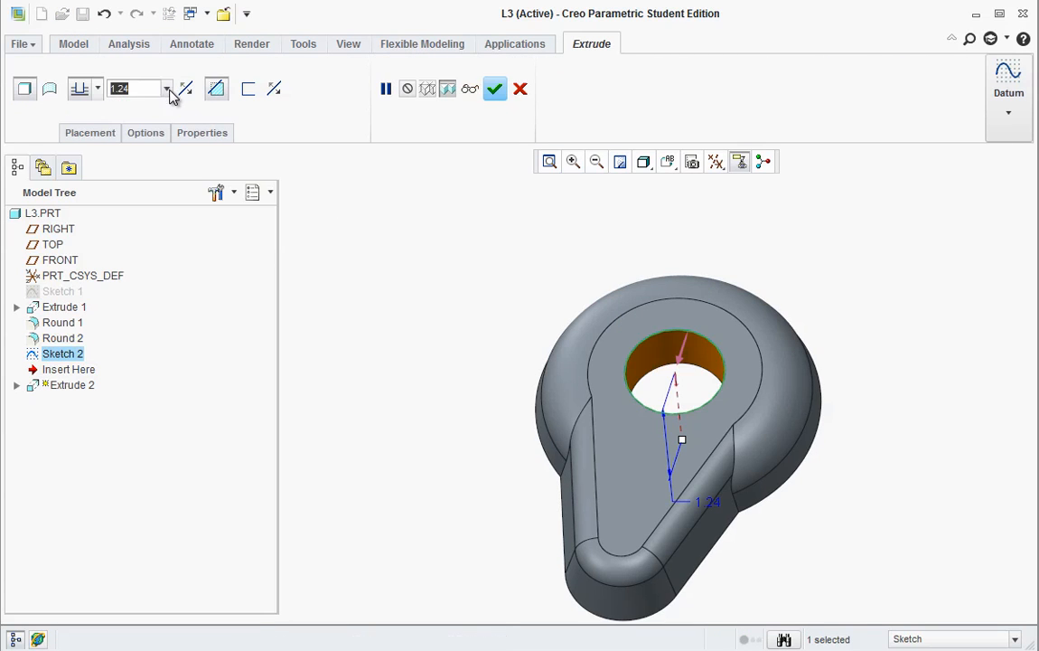
pyautogui.click(97, 88)
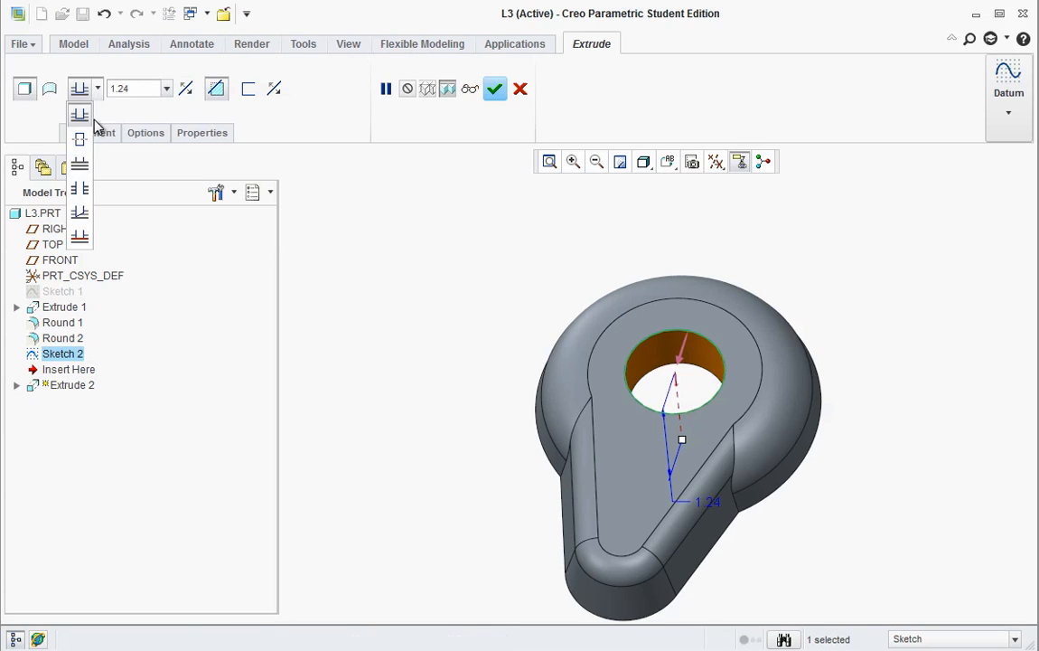
pyautogui.click(79, 190)
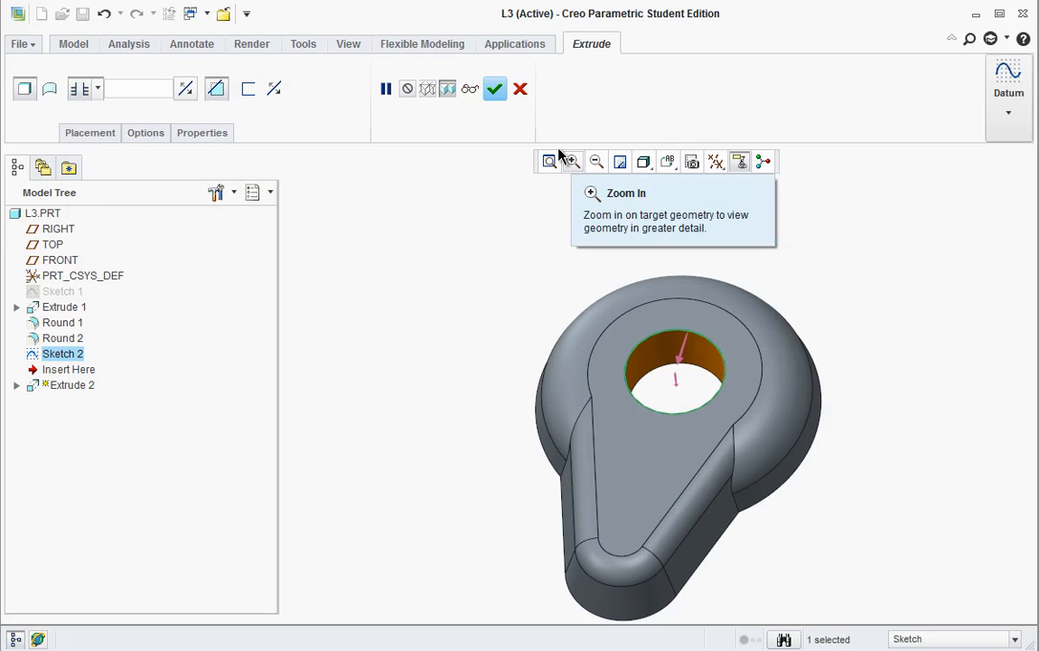
pyautogui.click(495, 90)
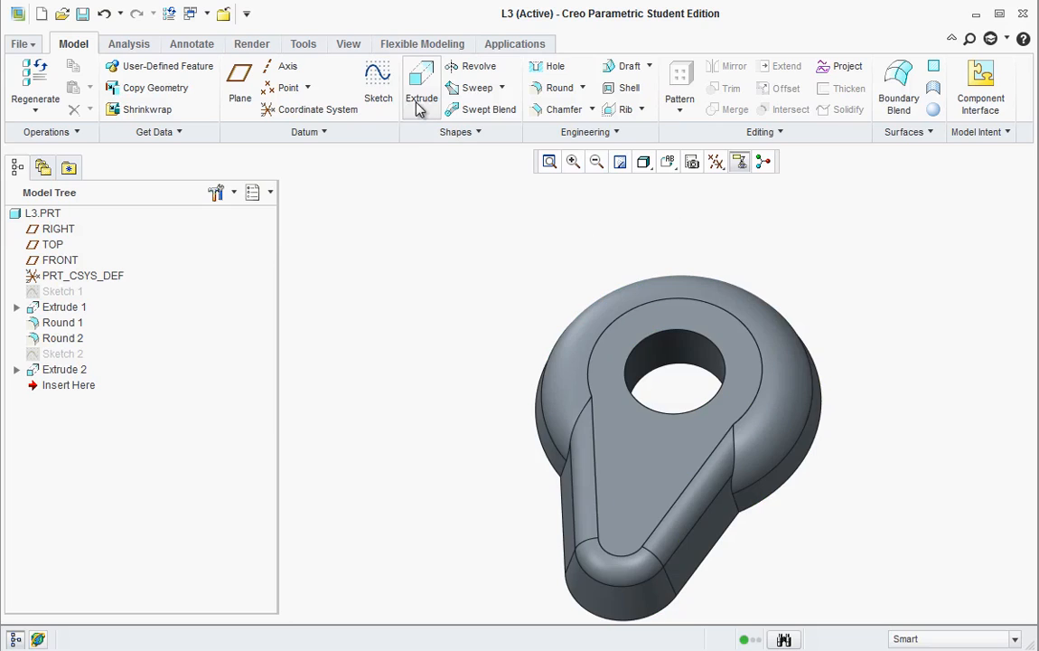
# Step: Sketch a rectangle about 0.31 by 1.12 on the flat top face, running along the centerline from inside the hole toward the narrow end
pyautogui.click(377, 91)
pyautogui.click(666, 462)
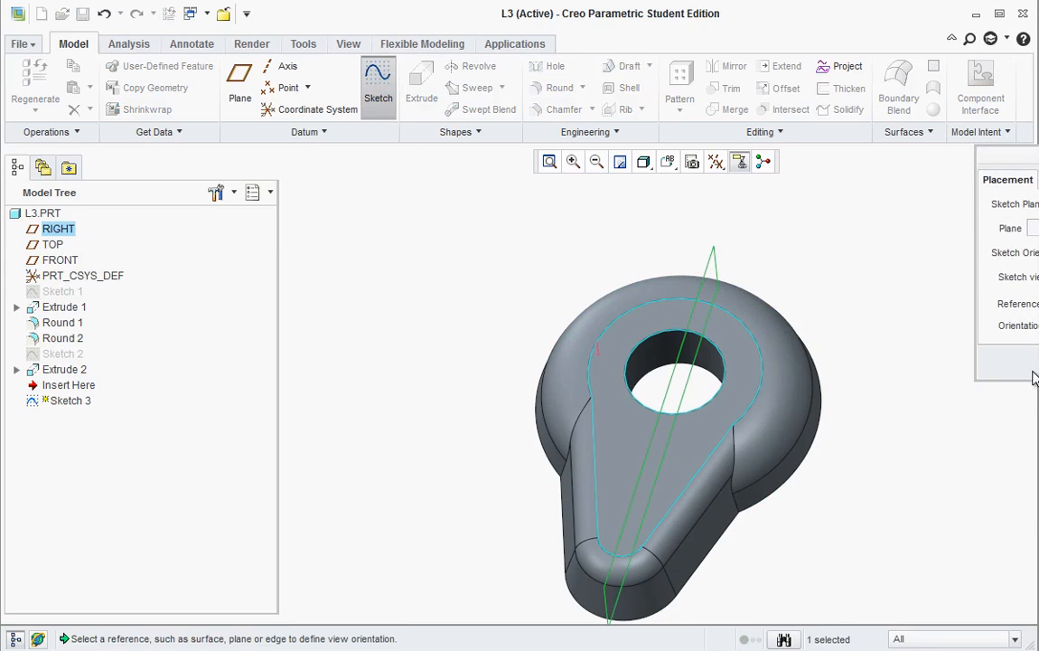
pyautogui.middleClick(978, 422)
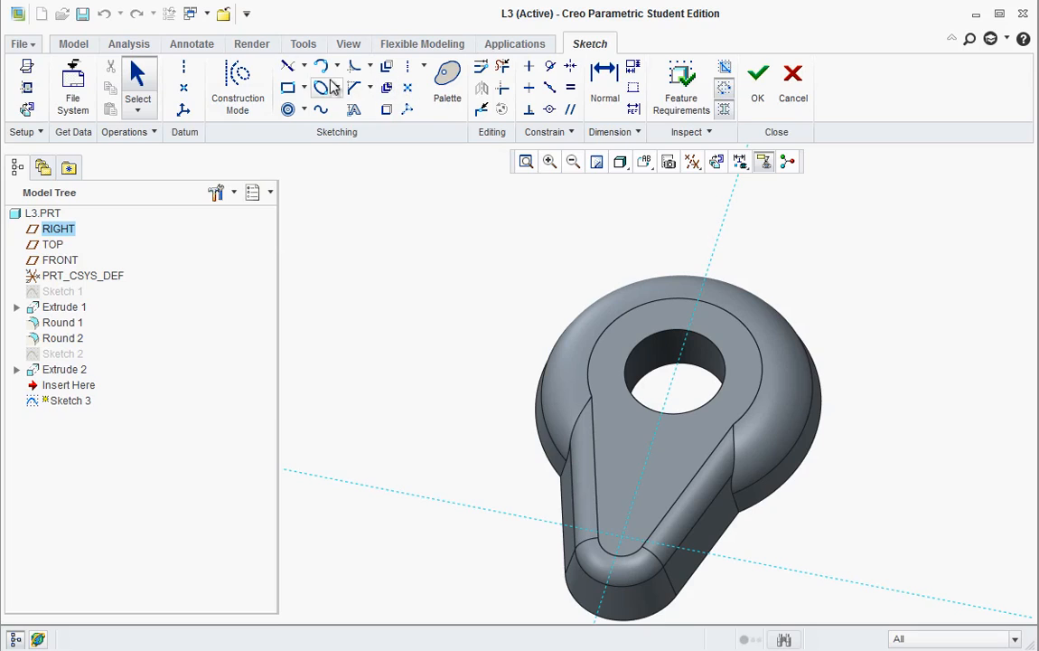
pyautogui.click(289, 91)
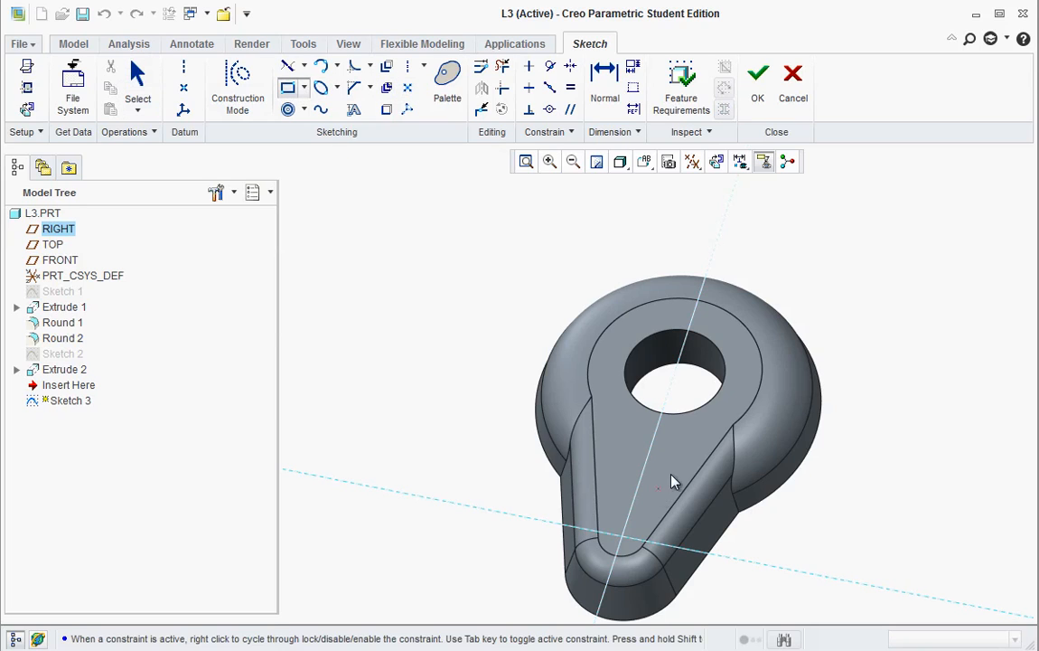
pyautogui.click(656, 401)
pyautogui.click(656, 496)
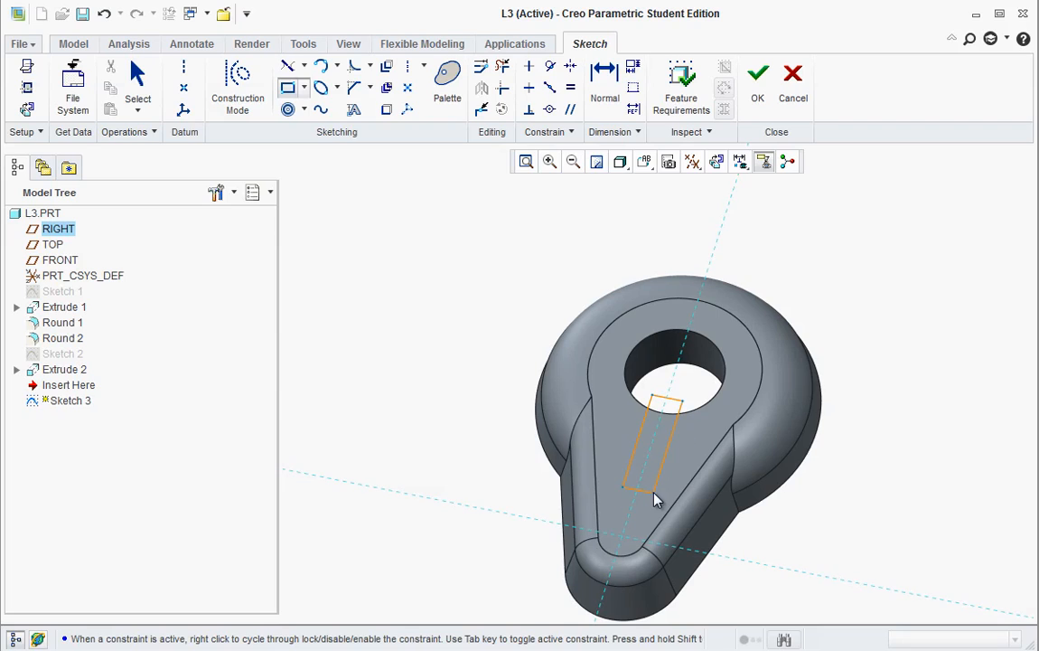
pyautogui.middleClick(835, 547)
# Step: Set the slot rectangle's width to 0.25 and the distance from its long side to the centerline to 0.125
pyautogui.scroll(4, 654, 477)
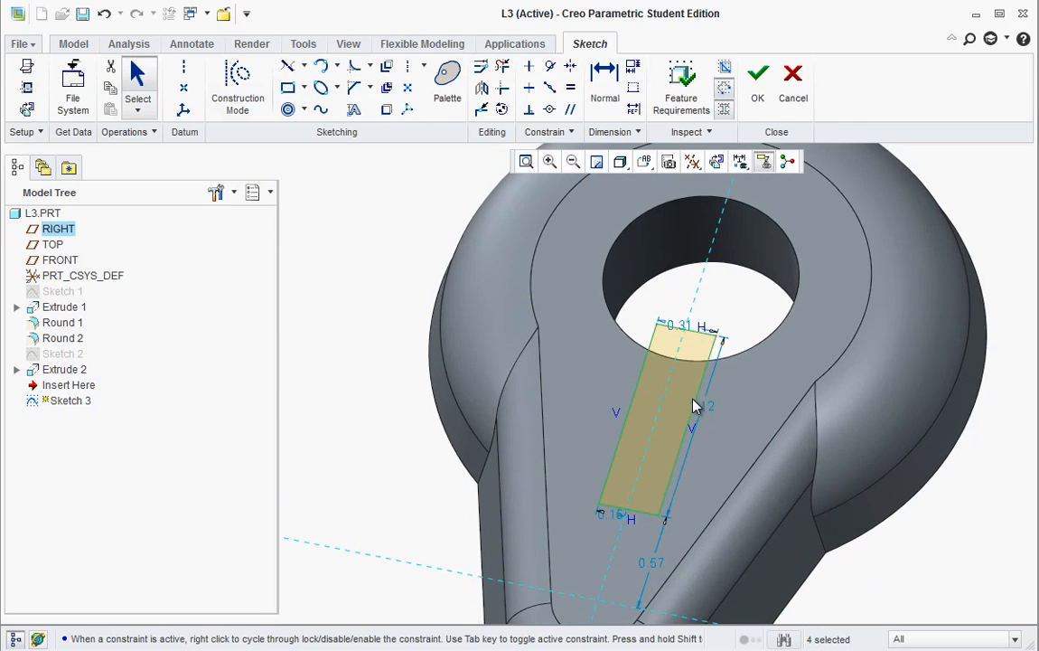
pyautogui.doubleClick(690, 327)
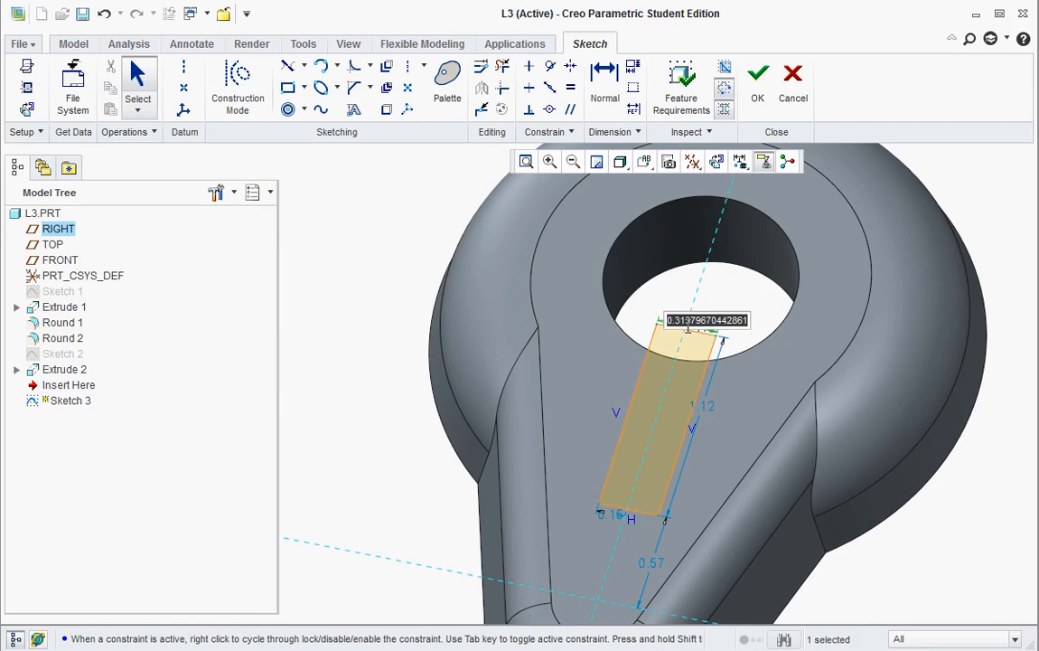
pyautogui.write('0.25')
pyautogui.press('Return')
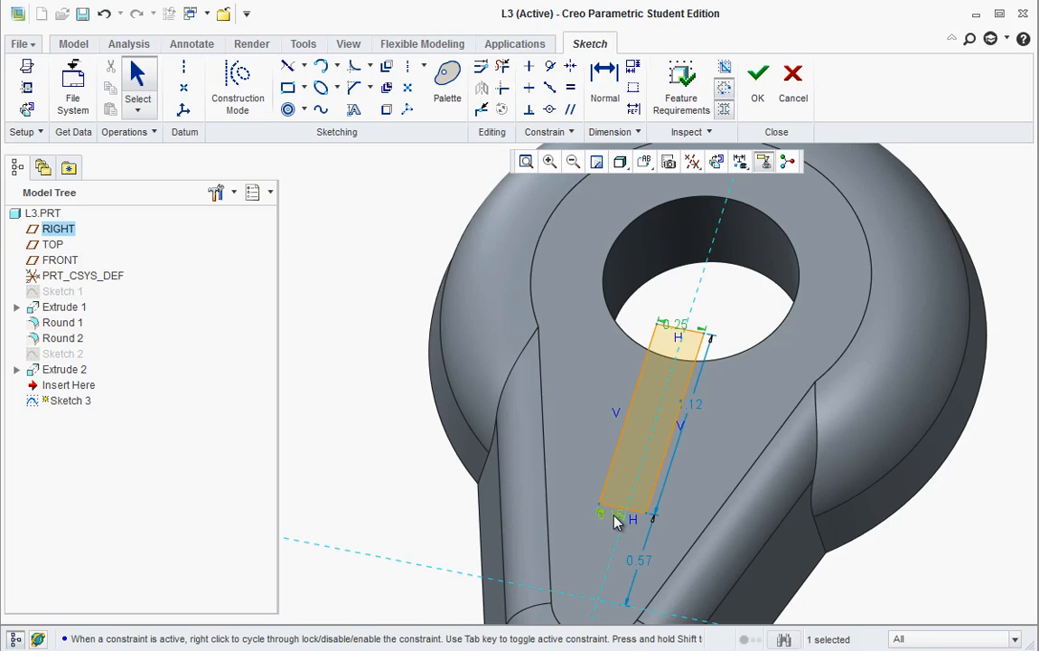
pyautogui.doubleClick(617, 520)
pyautogui.press('BackSpace')
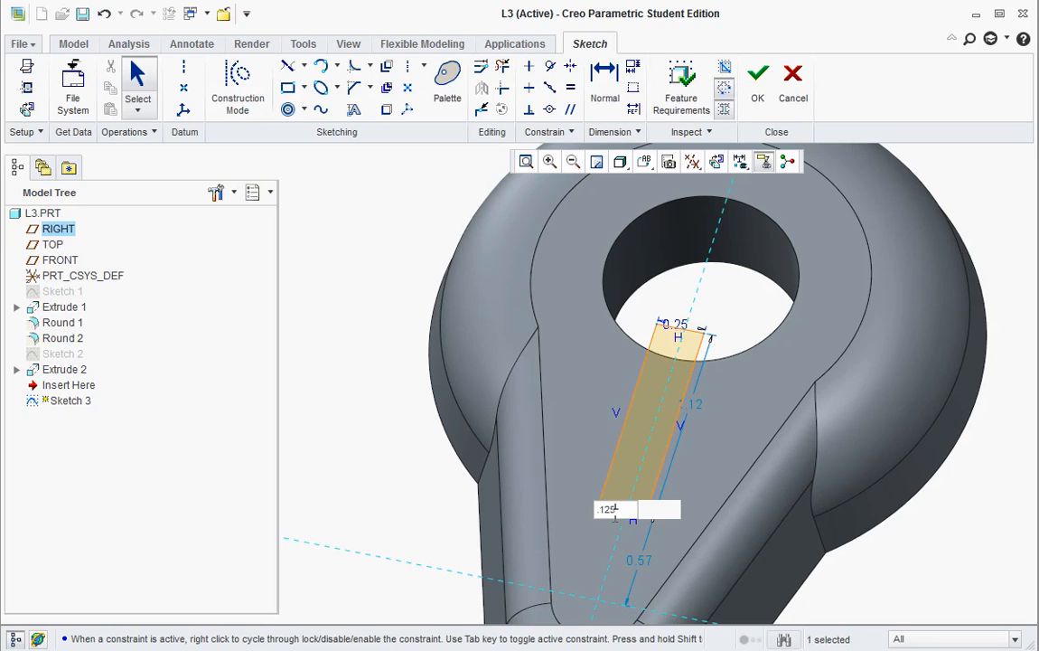
pyautogui.write('.125')
pyautogui.press('Return')
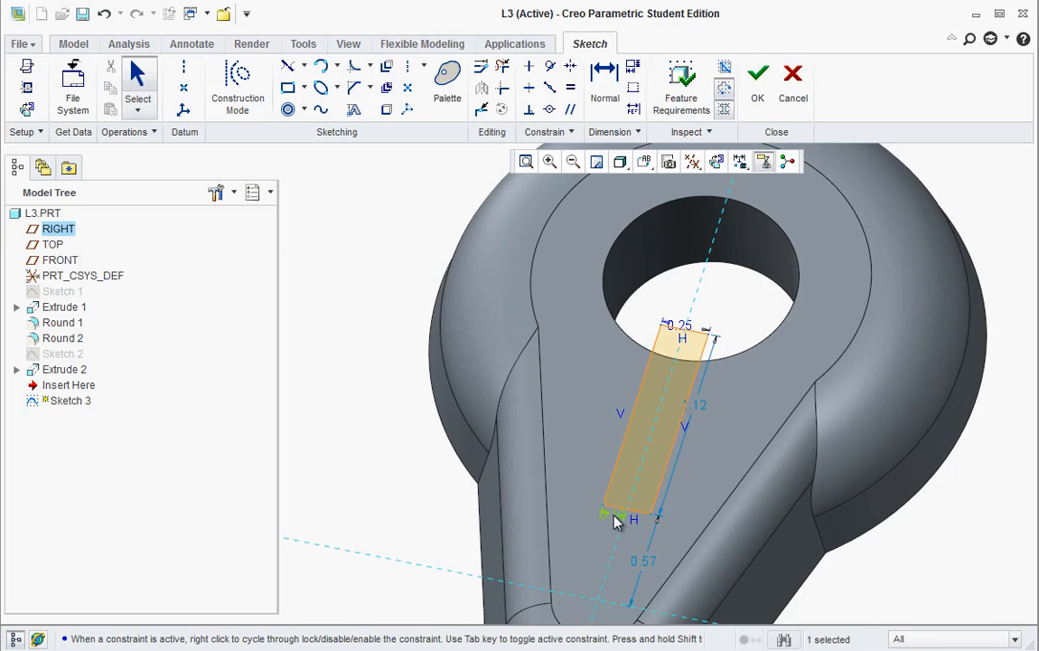
# Step: Set the rectangle's distance from the horizontal reference at the narrow end to 0.2 and its length to 2.5
pyautogui.doubleClick(651, 563)
pyautogui.write('.2')
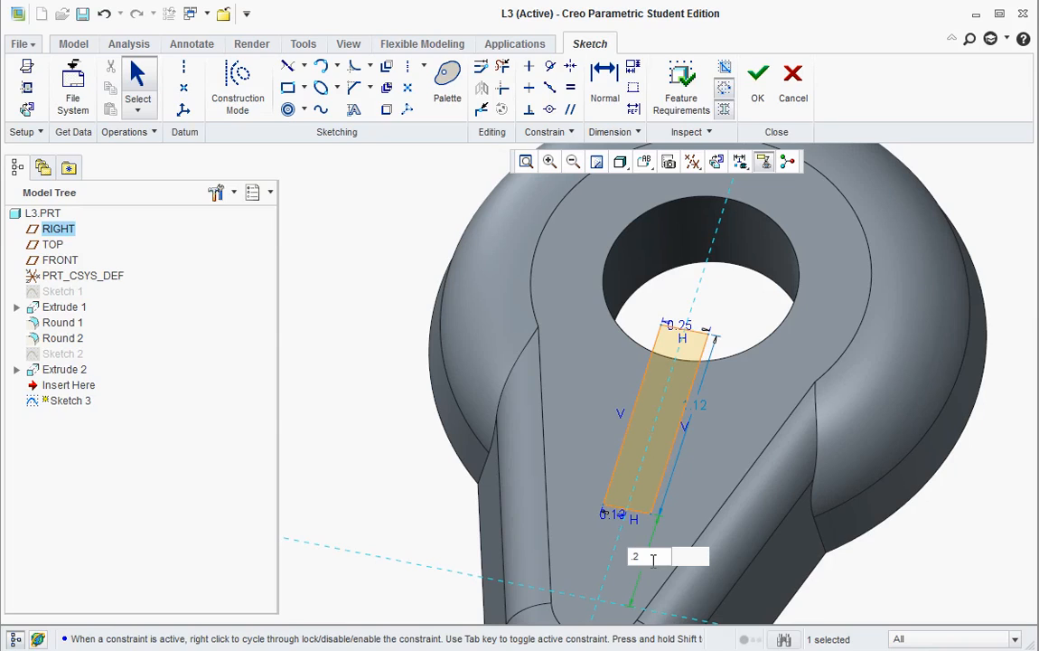
pyautogui.press('Return')
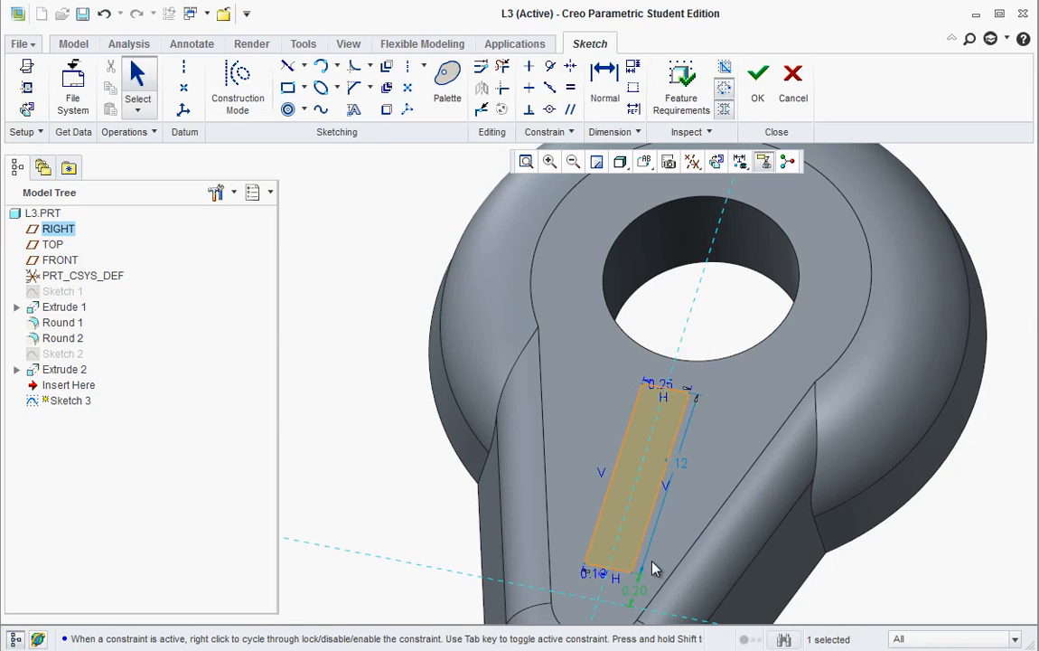
pyautogui.doubleClick(685, 466)
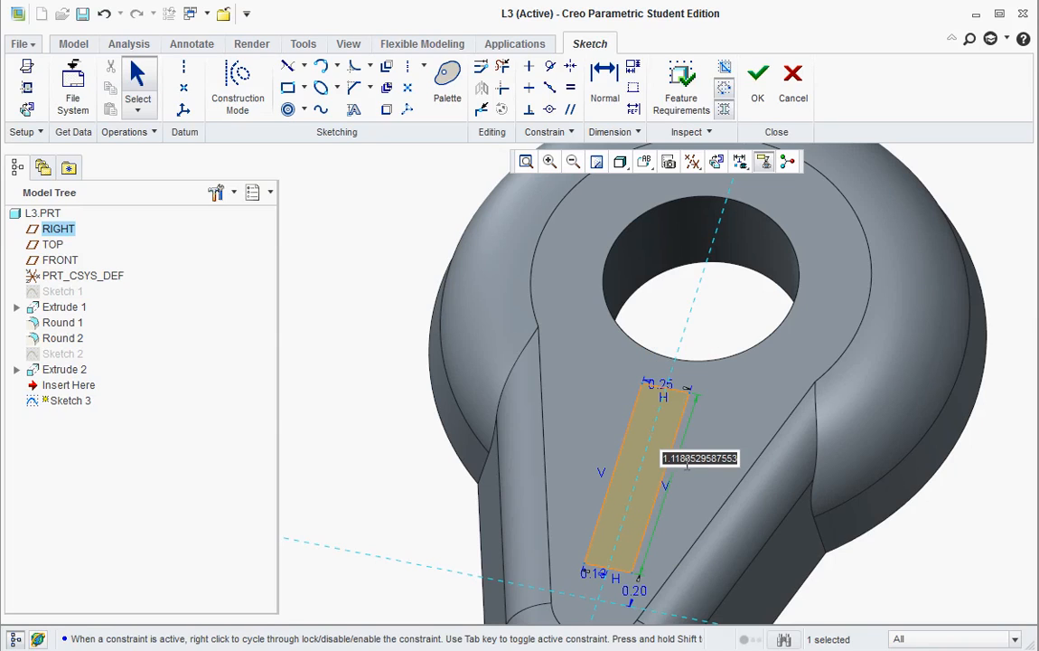
pyautogui.write('2.5')
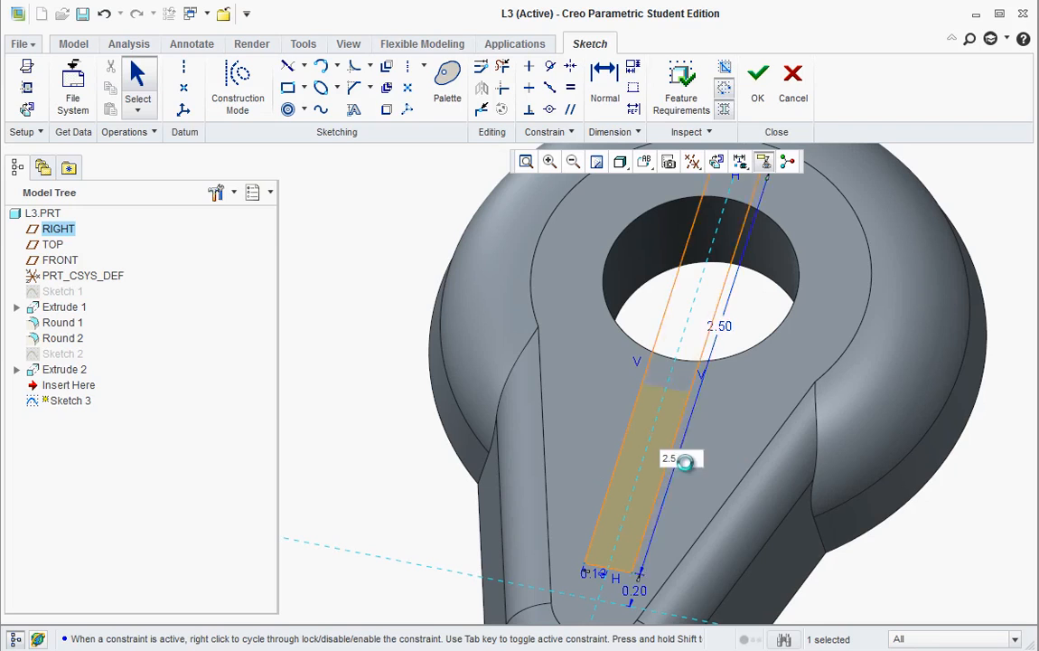
pyautogui.press('Return')
# Step: Set the rectangle's length to 1.5 so that it reaches into the hole, and finish the sketch
pyautogui.doubleClick(721, 325)
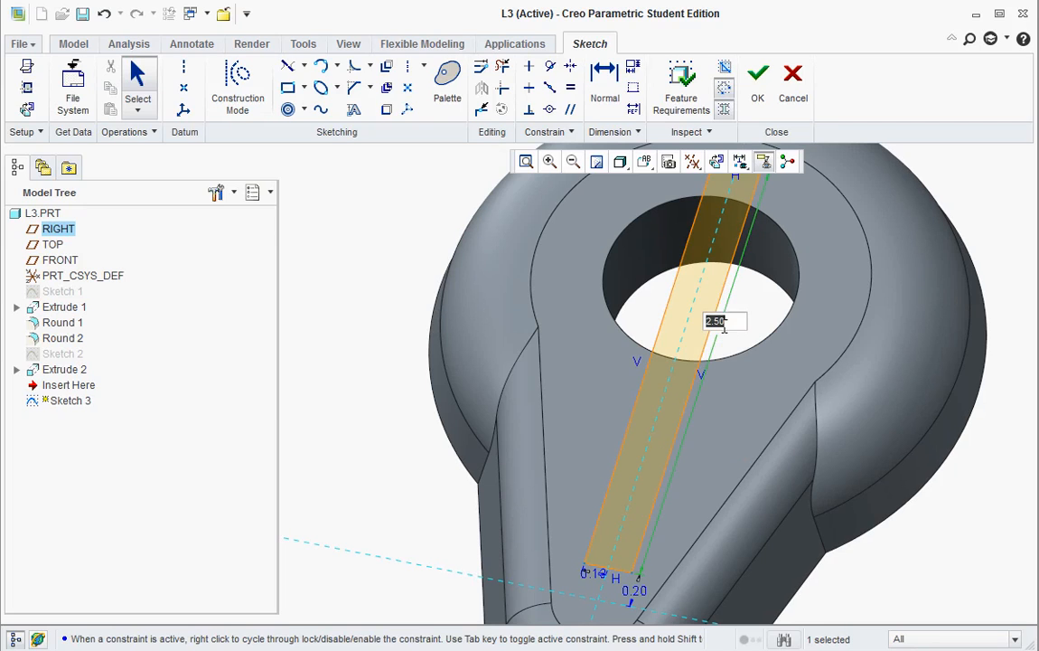
pyautogui.write('1.5')
pyautogui.press('Return')
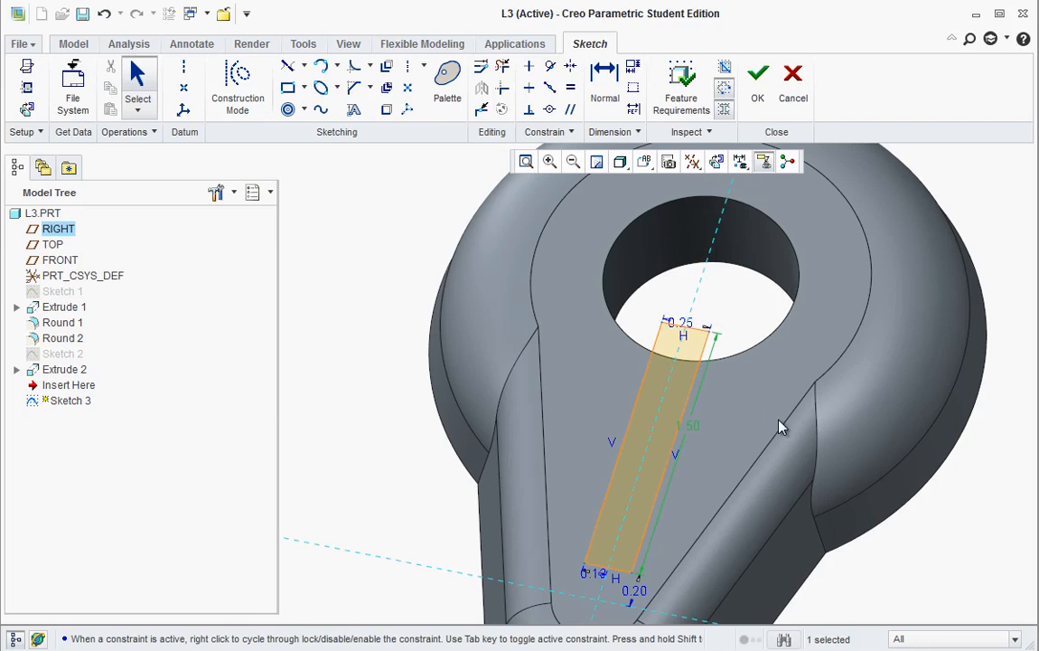
pyautogui.moveTo(750, 405)
pyautogui.mouseDown(button='middle')
pyautogui.moveTo(684, 459)
pyautogui.moveTo(708, 408)
pyautogui.moveTo(714, 414)
pyautogui.moveTo(691, 385)
pyautogui.mouseUp(button='middle')
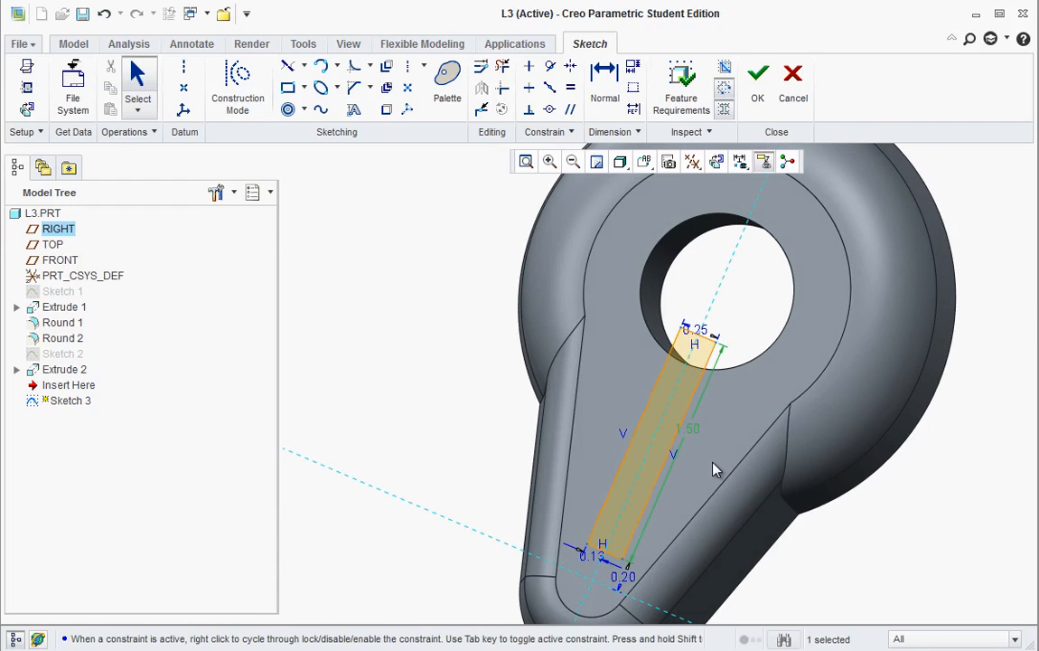
pyautogui.moveTo(714, 473)
pyautogui.mouseDown(button='middle')
pyautogui.moveTo(732, 432)
pyautogui.moveTo(689, 395)
pyautogui.mouseUp(button='middle')
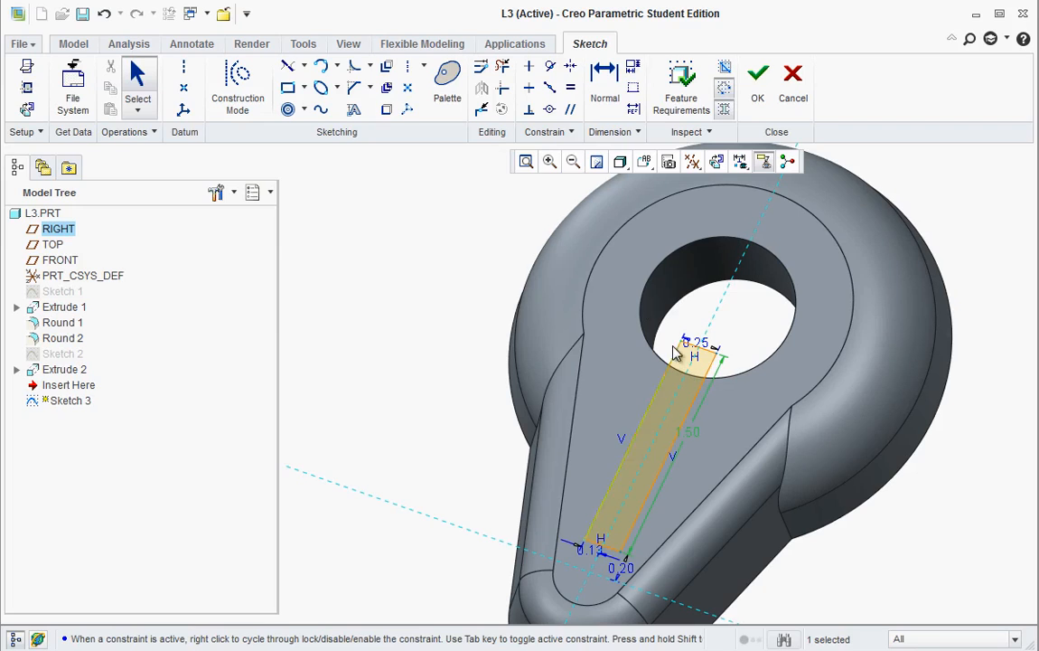
pyautogui.click(758, 88)
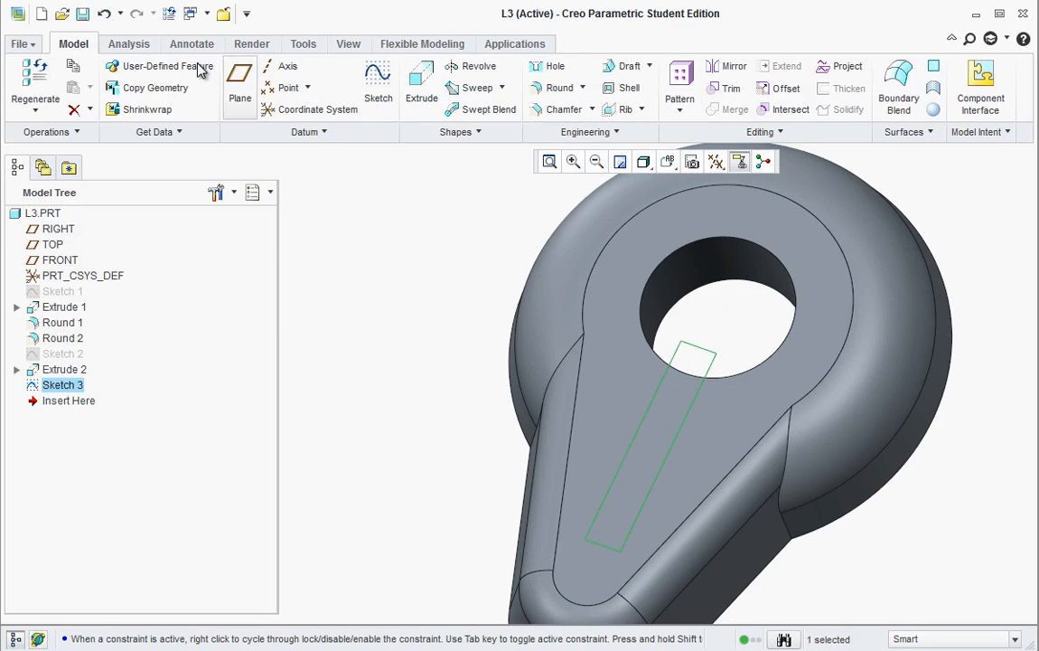
# Step: Extrude the rectangle sketch into the part as a material-removing cut 0.25 deep
pyautogui.click(421, 82)
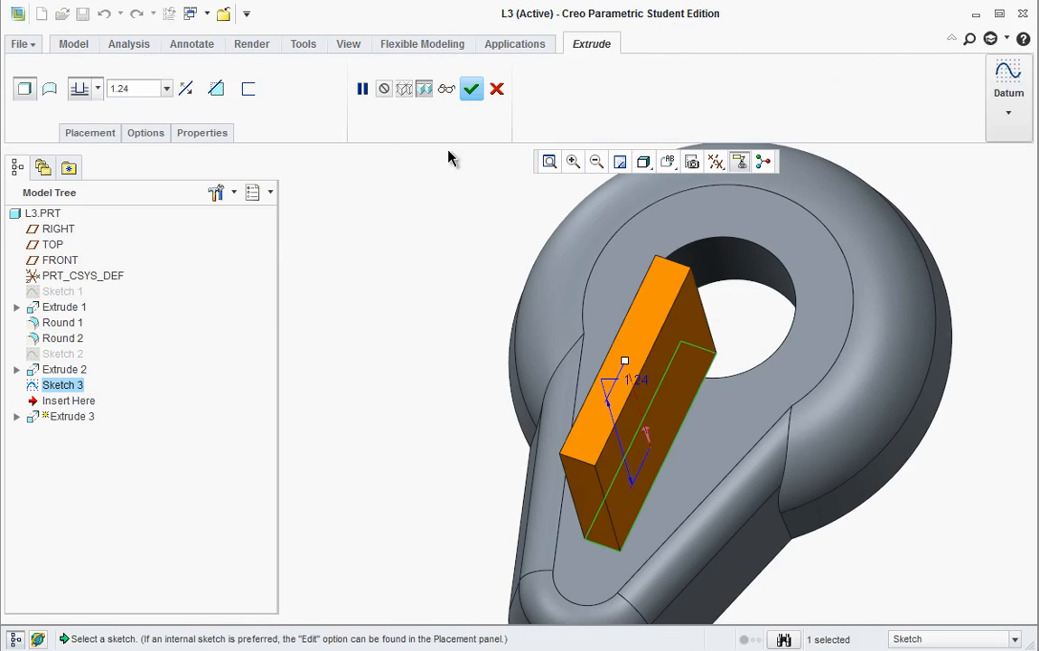
pyautogui.click(651, 431)
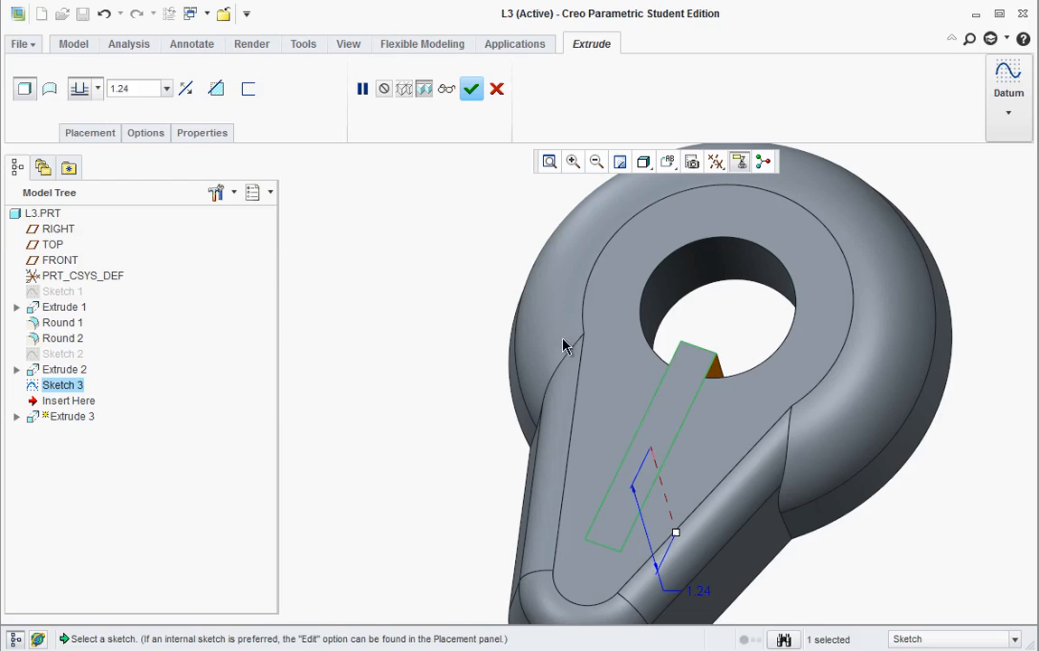
pyautogui.click(217, 93)
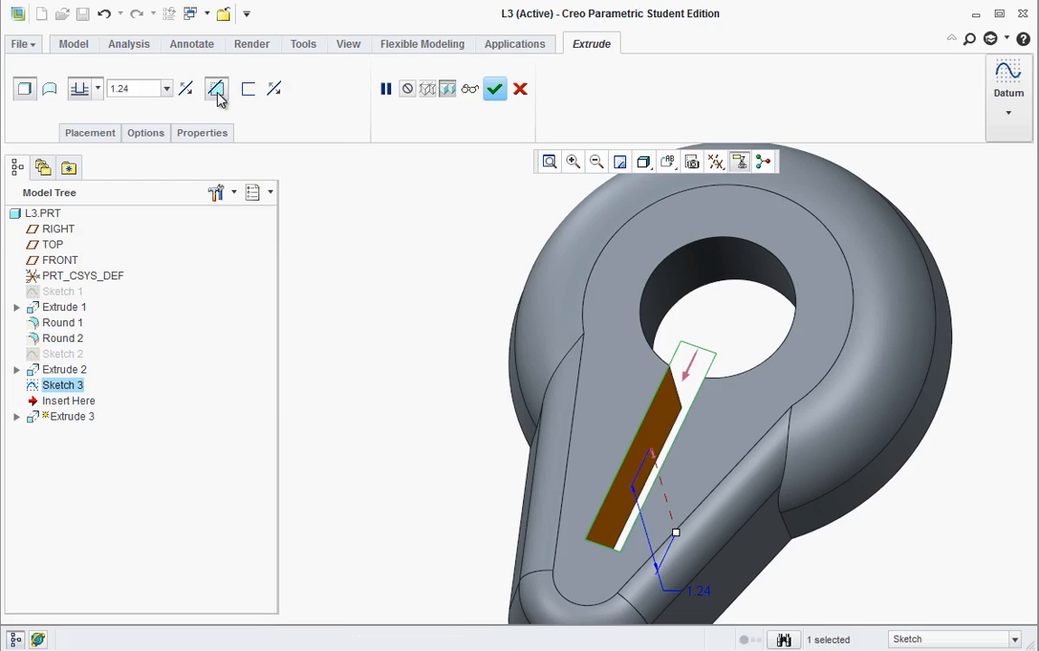
pyautogui.doubleClick(153, 89)
pyautogui.write('0.25')
pyautogui.press('Return')
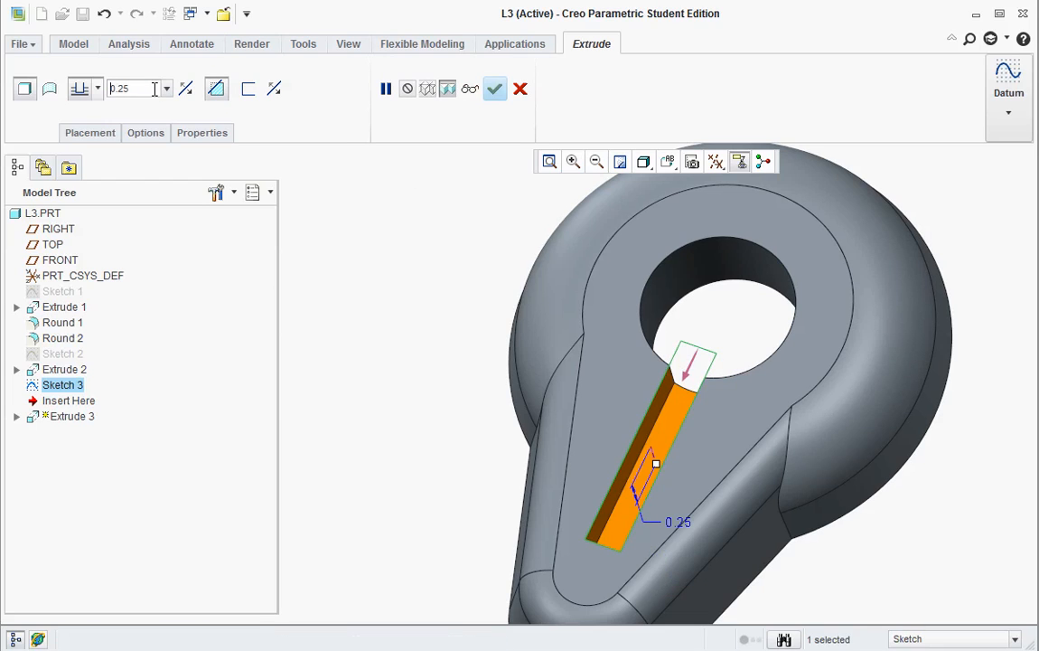
pyautogui.click(496, 89)
pyautogui.hotkey('ctrl', 'd')
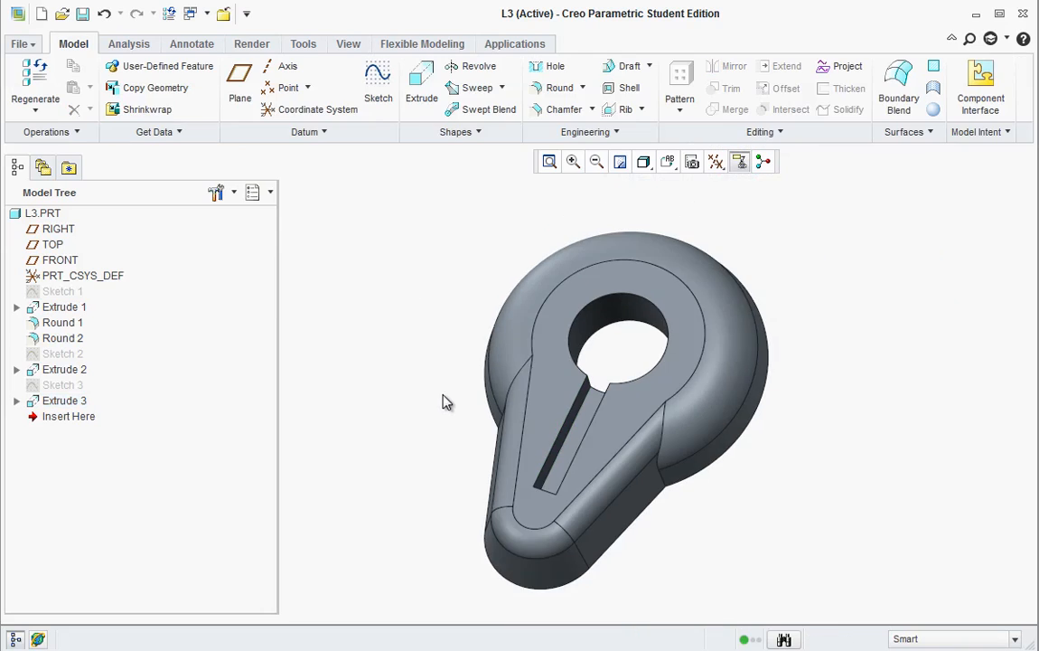
# Step: Look up the slot's end position in the PDF drawing and set its distance from the narrow end's horizontal reference to 0.25
pyautogui.moveTo(647, 429); pyautogui.dragTo(623, 433, button='middle')
pyautogui.hotkey('alt', 'Tab')
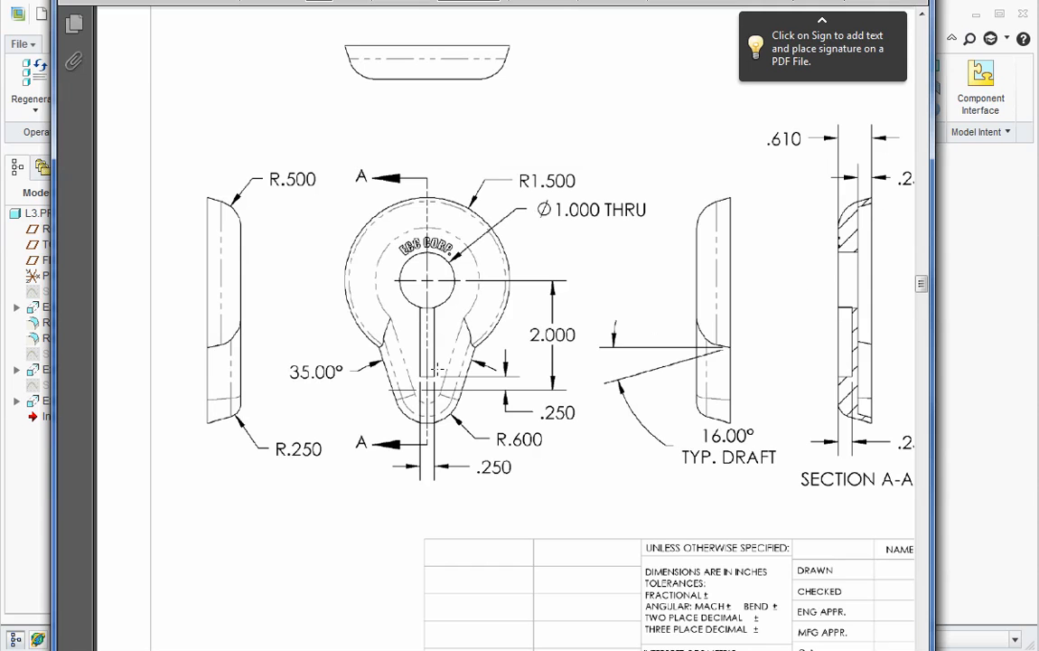
pyautogui.click(967, 428)
pyautogui.click(571, 466)
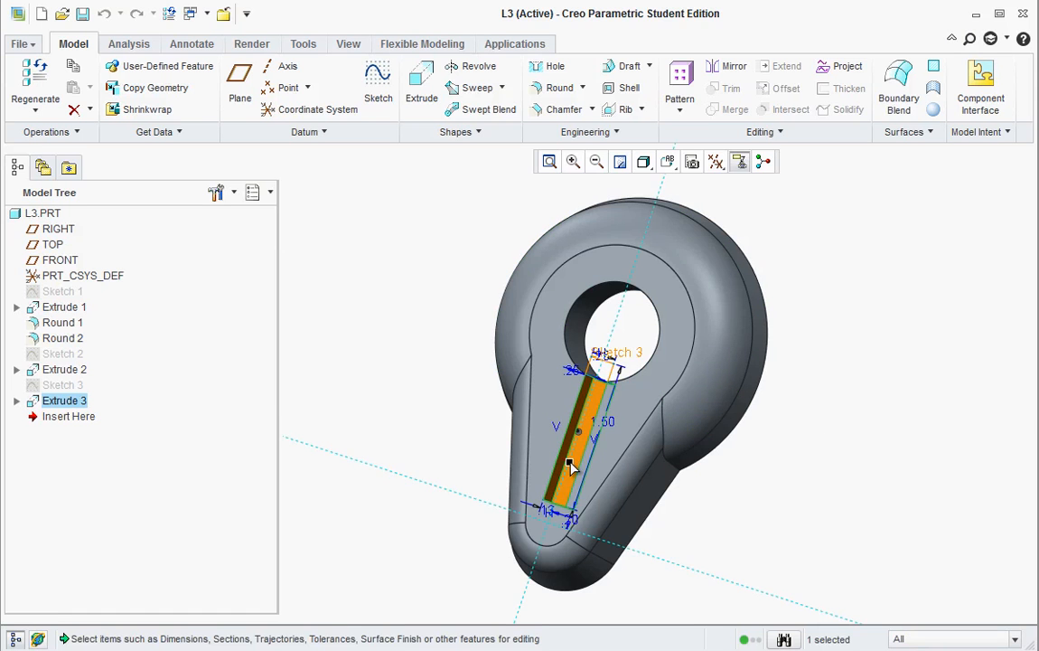
pyautogui.scroll(-4, 569, 542)
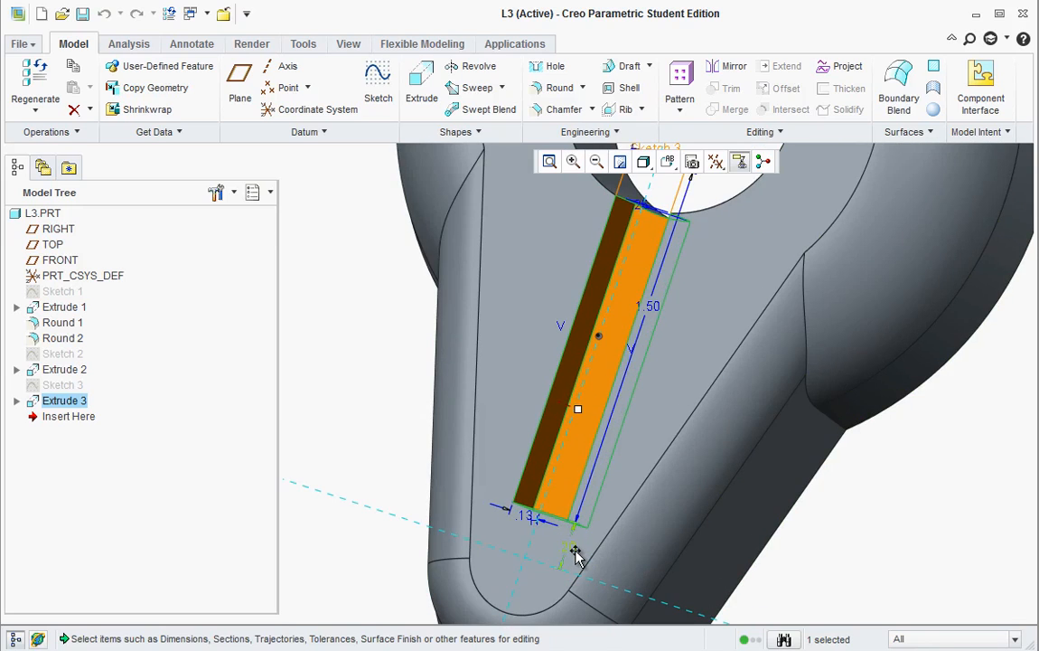
pyautogui.doubleClick(574, 554)
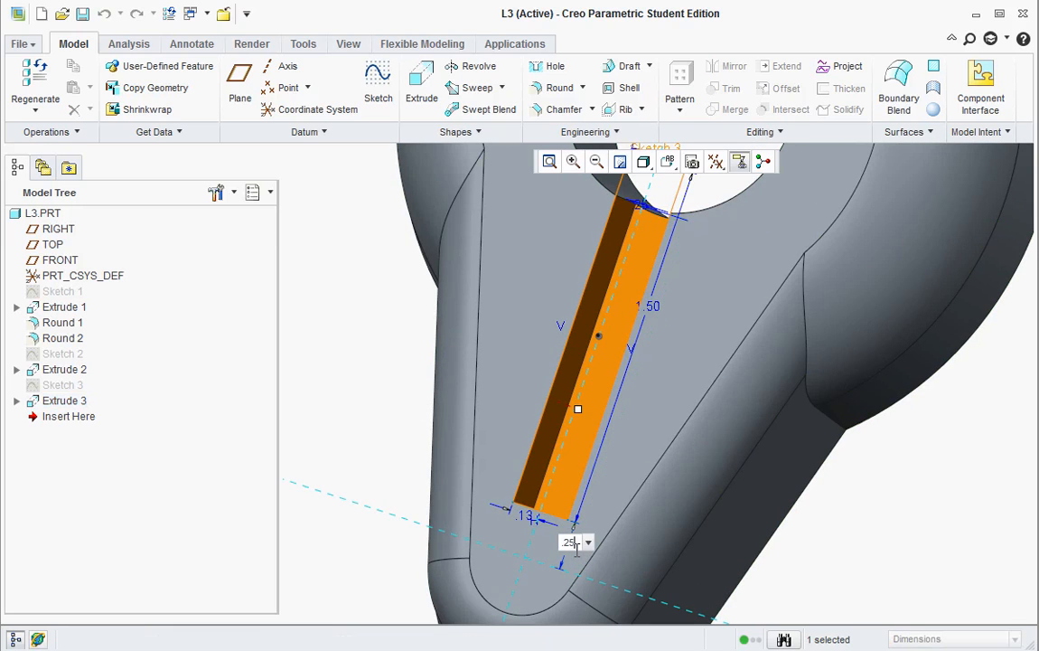
pyautogui.press('Return')
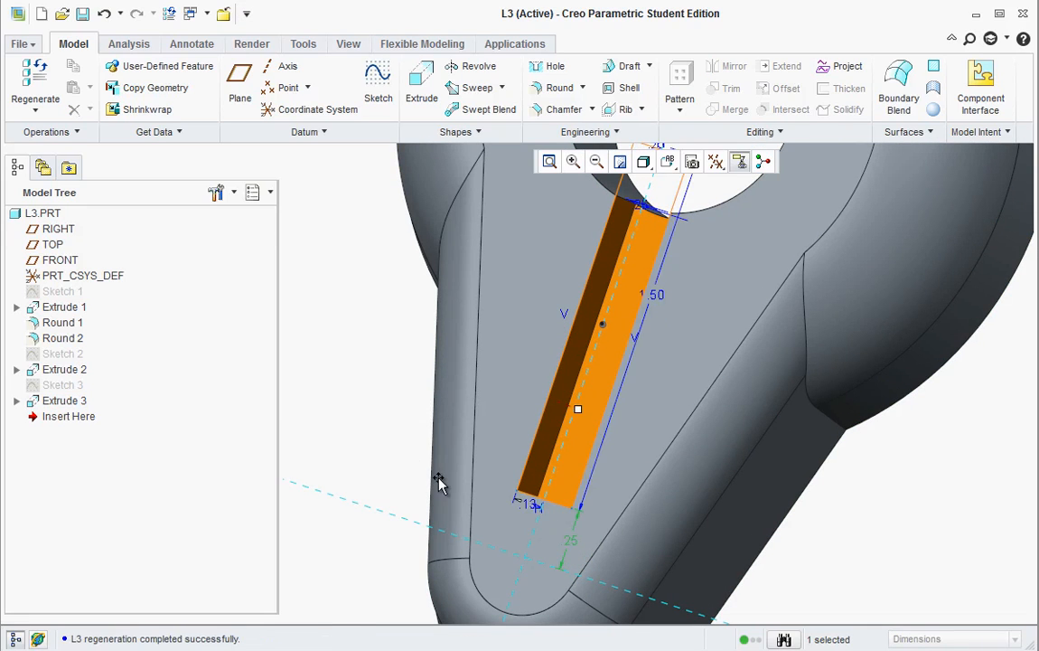
pyautogui.scroll(5, 440, 484)
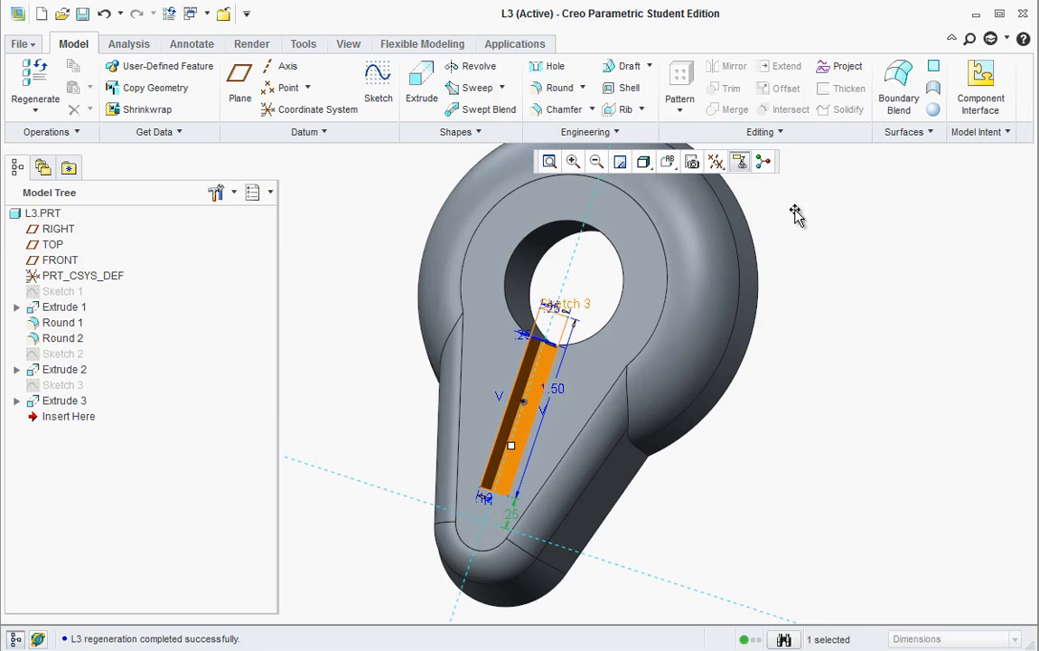
pyautogui.click(385, 244)
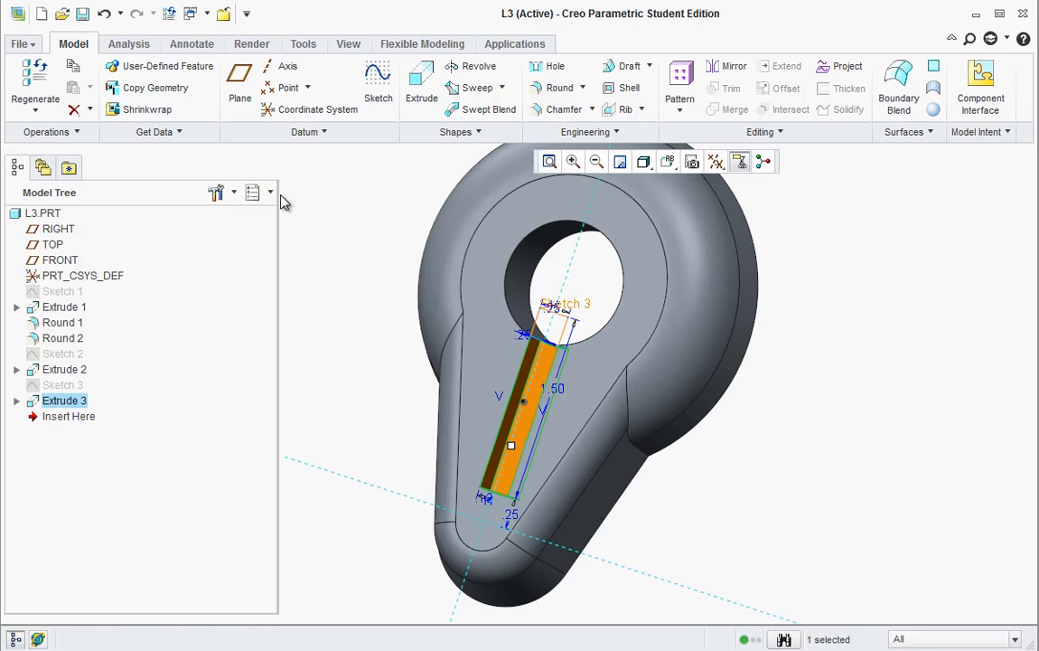
# Step: Start a new sketch on the flat back face of the part, keeping the default orientation
pyautogui.moveTo(675, 378)
pyautogui.mouseDown(button='middle')
pyautogui.moveTo(544, 349)
pyautogui.moveTo(480, 318)
pyautogui.moveTo(510, 348)
pyautogui.mouseUp(button='middle')
pyautogui.click(515, 348)
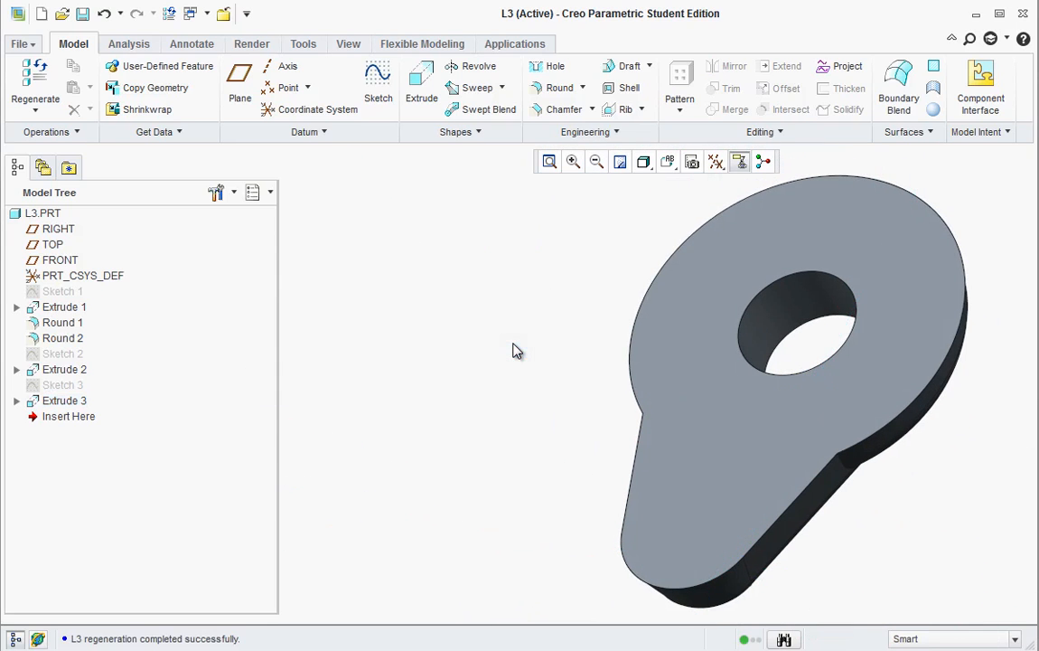
pyautogui.scroll(-2, 780, 380)
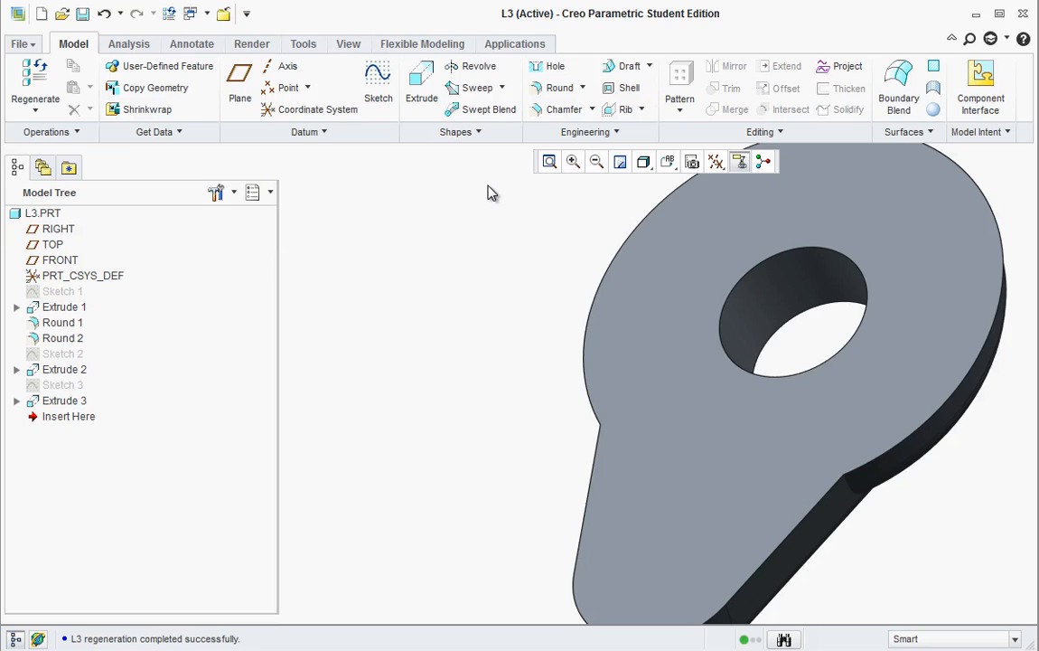
pyautogui.click(382, 79)
pyautogui.click(697, 342)
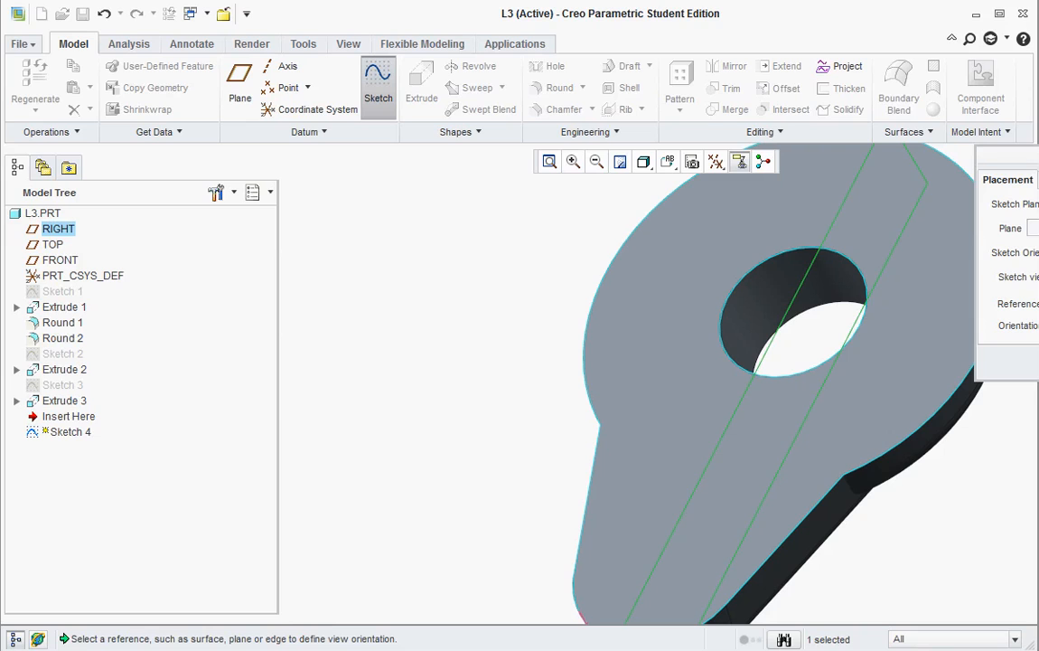
pyautogui.click(968, 368)
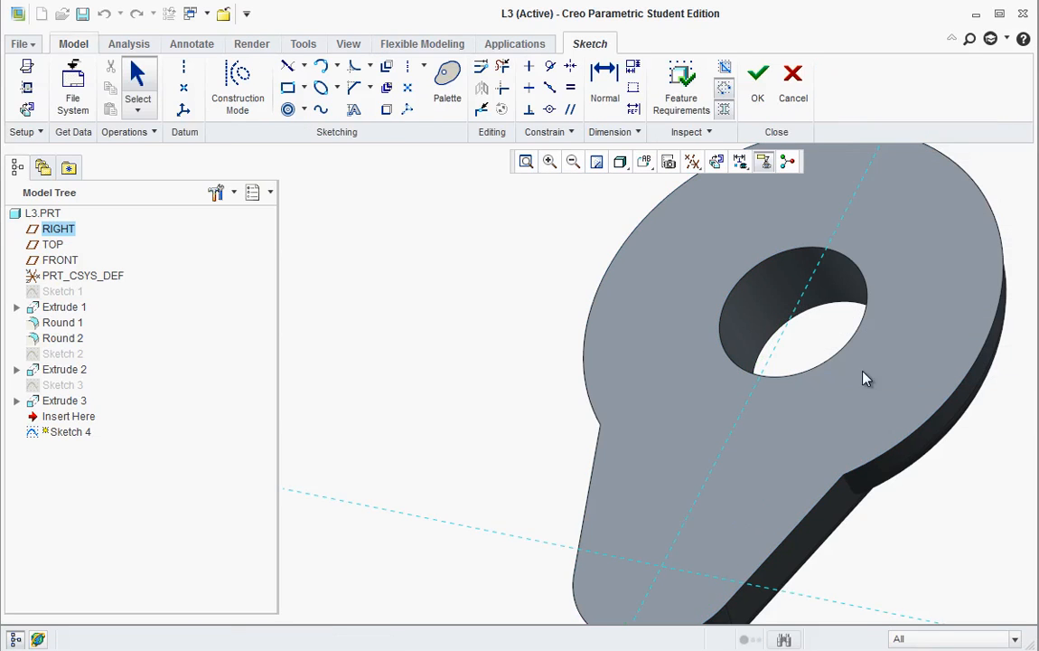
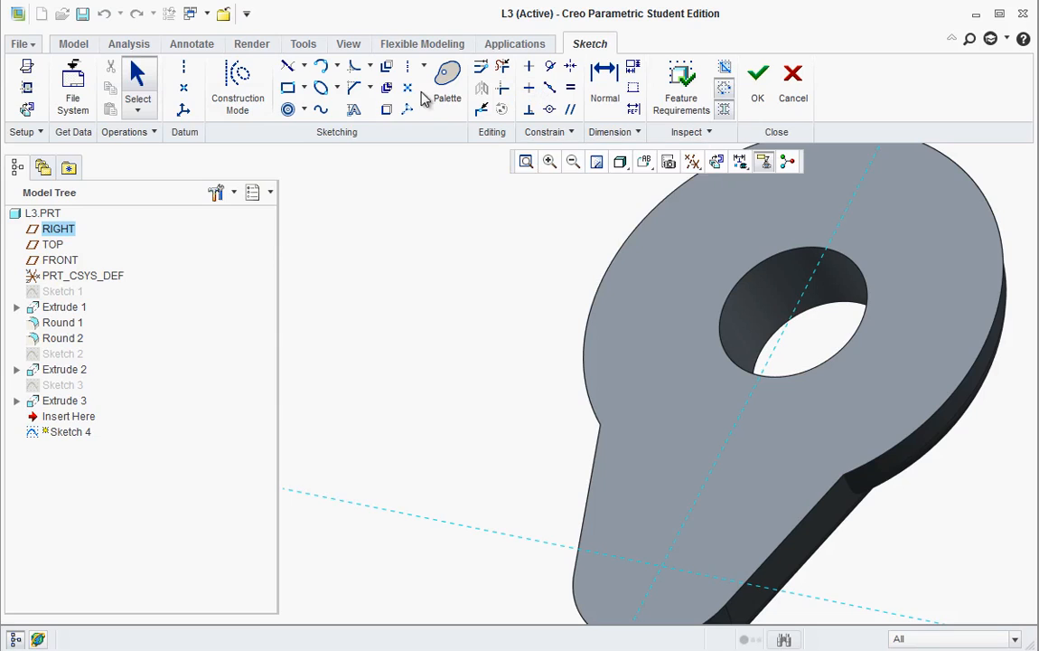
# Step: Offset the back face's whole outer contour loop inward by 0.1 and finish the sketch
pyautogui.click(390, 71)
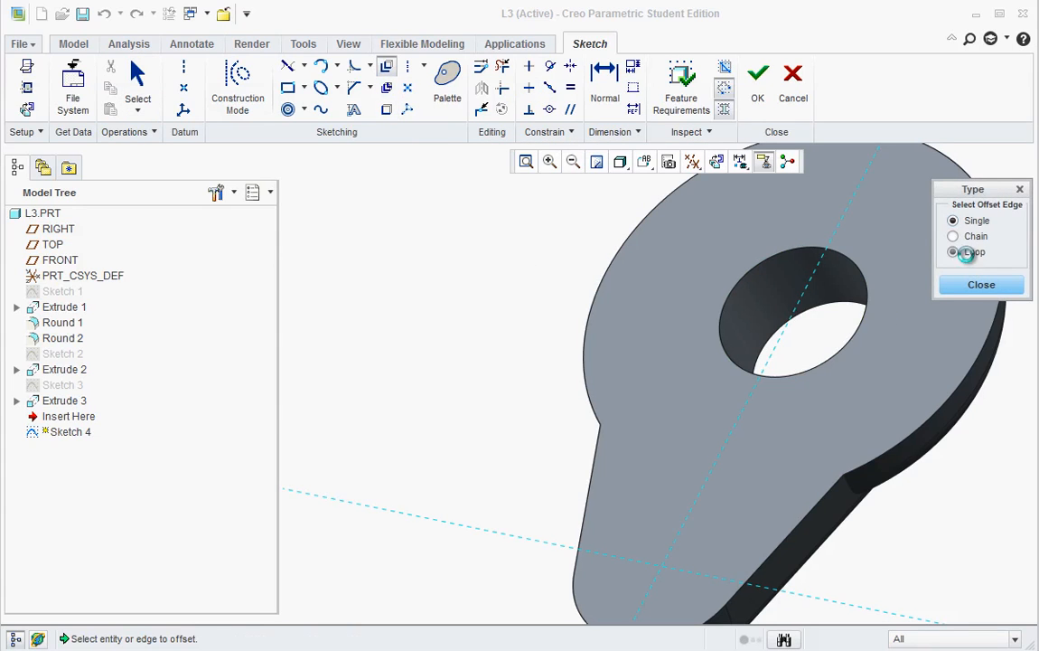
pyautogui.click(953, 252)
pyautogui.click(672, 318)
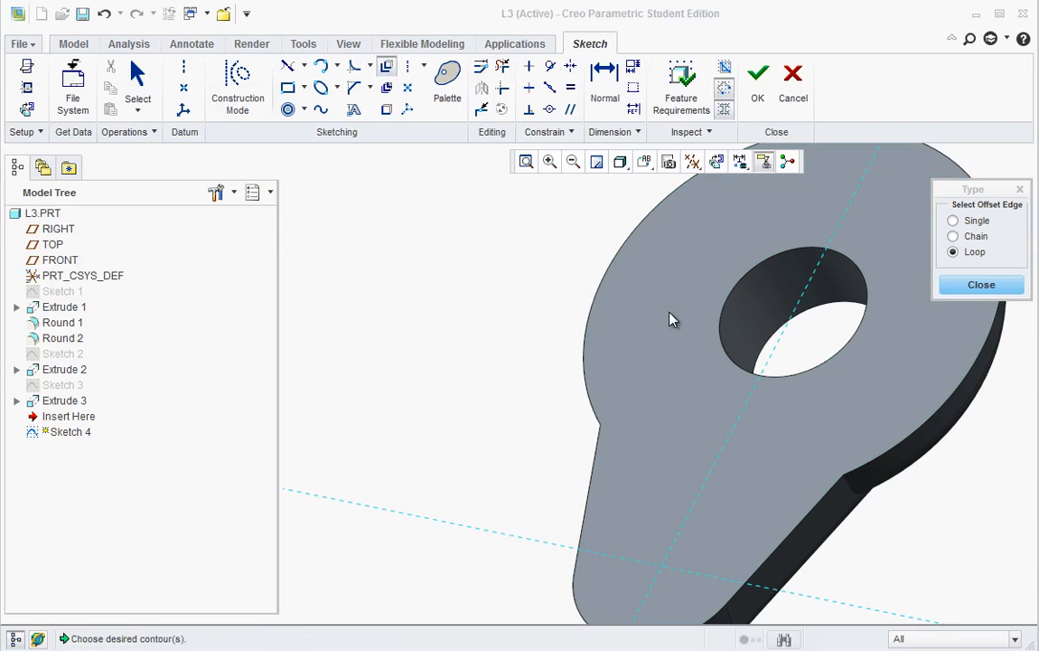
pyautogui.click(1036, 450)
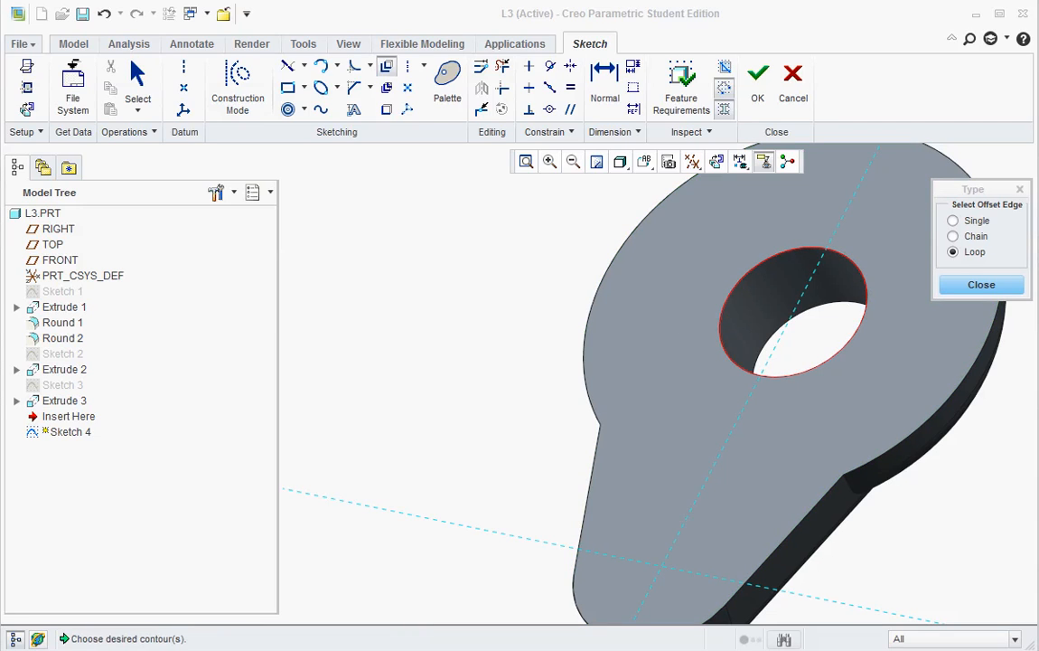
pyautogui.scroll(3, 760, 416)
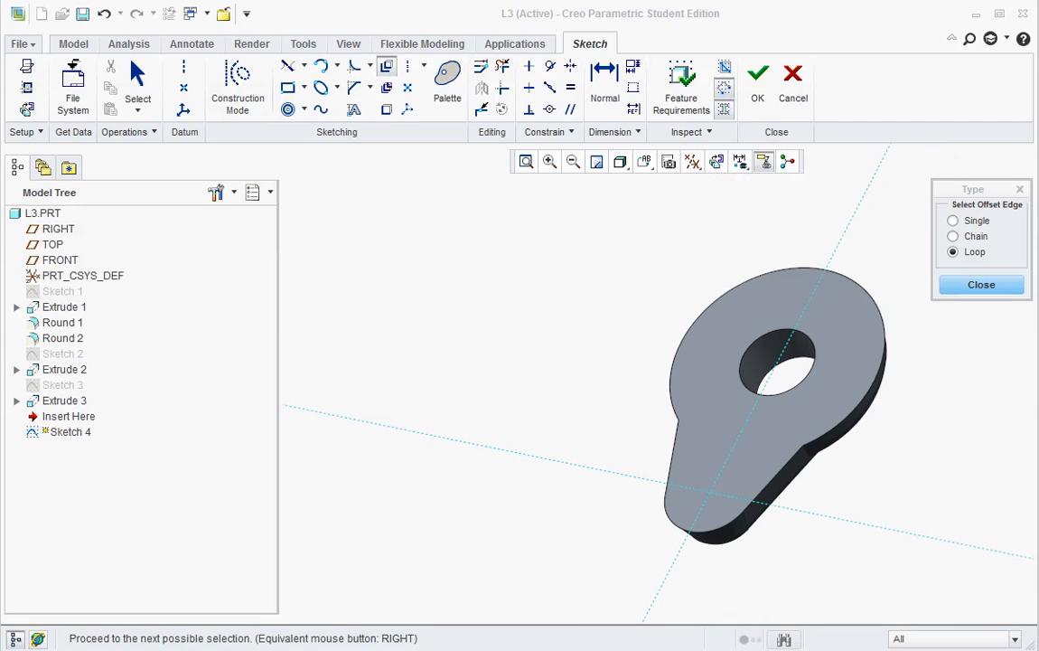
pyautogui.click(1035, 450)
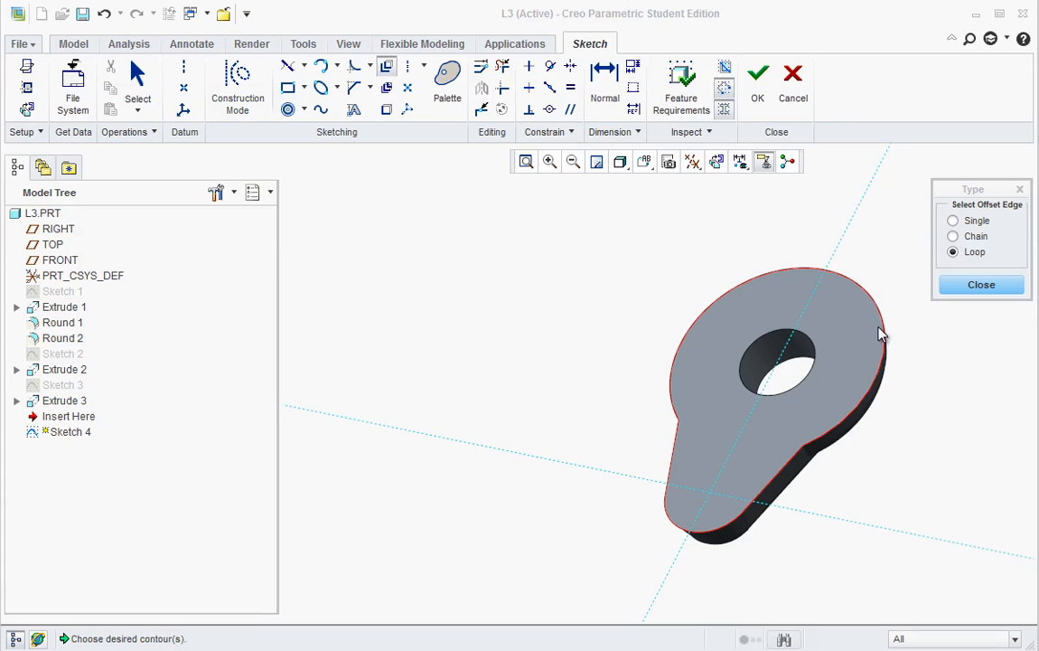
pyautogui.click(1036, 430)
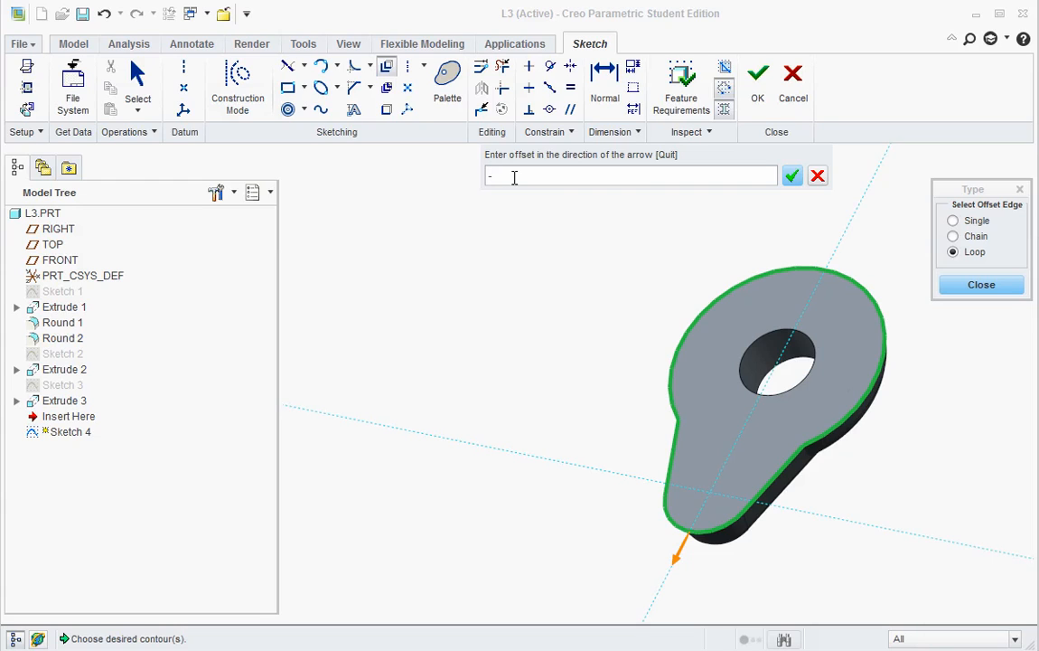
pyautogui.press('Return')
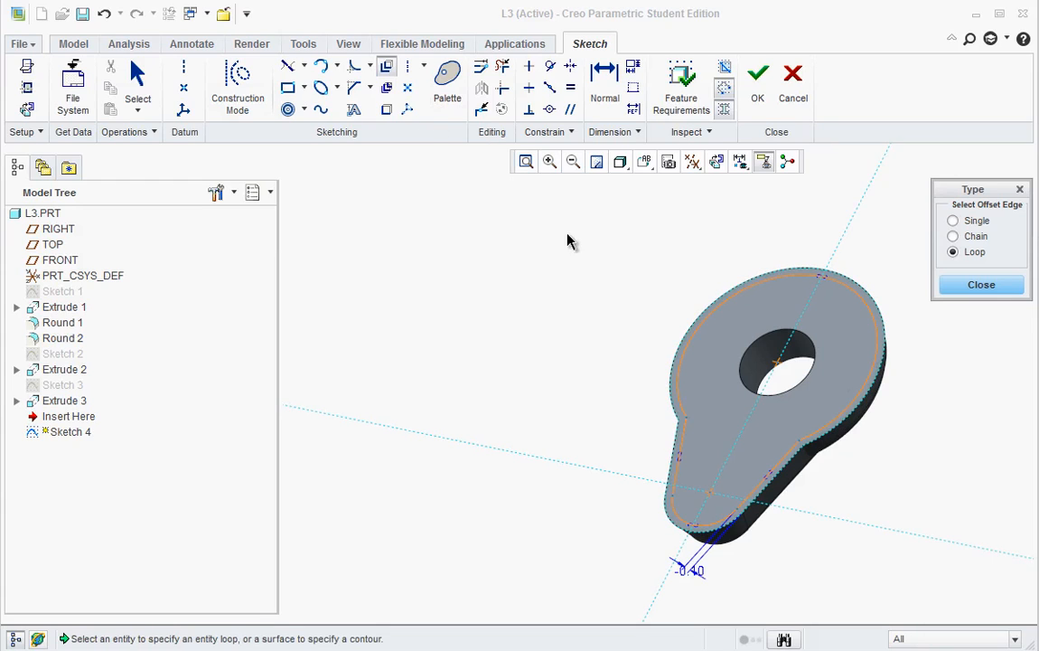
pyautogui.click(970, 288)
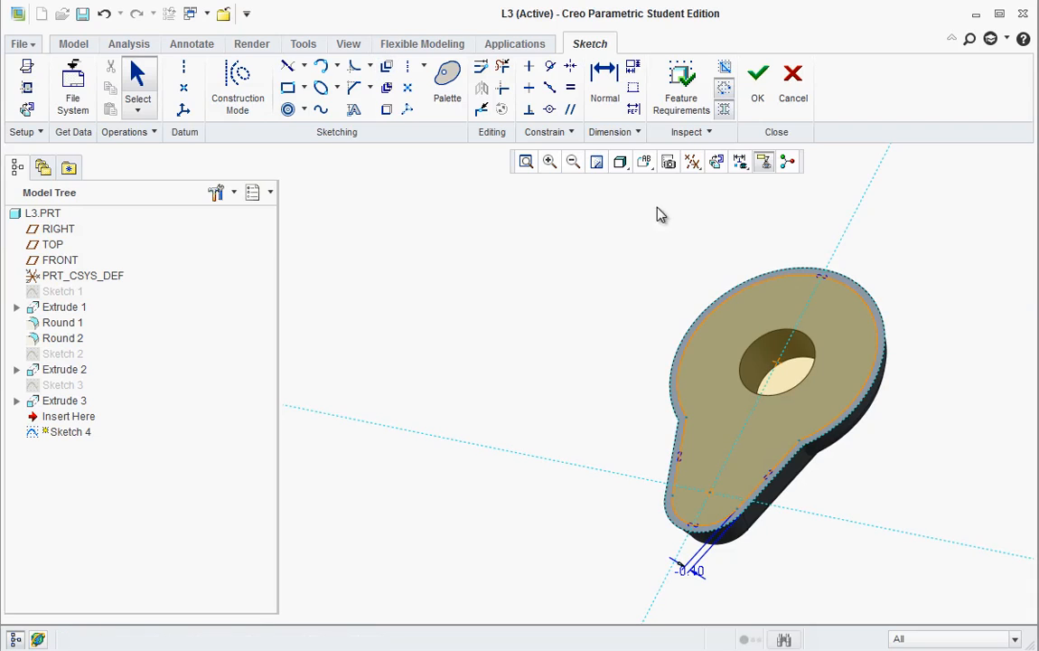
pyautogui.click(757, 84)
# Step: Extrude the offset outline into the part as a material-removing cut 0.25 deep
pyautogui.click(422, 98)
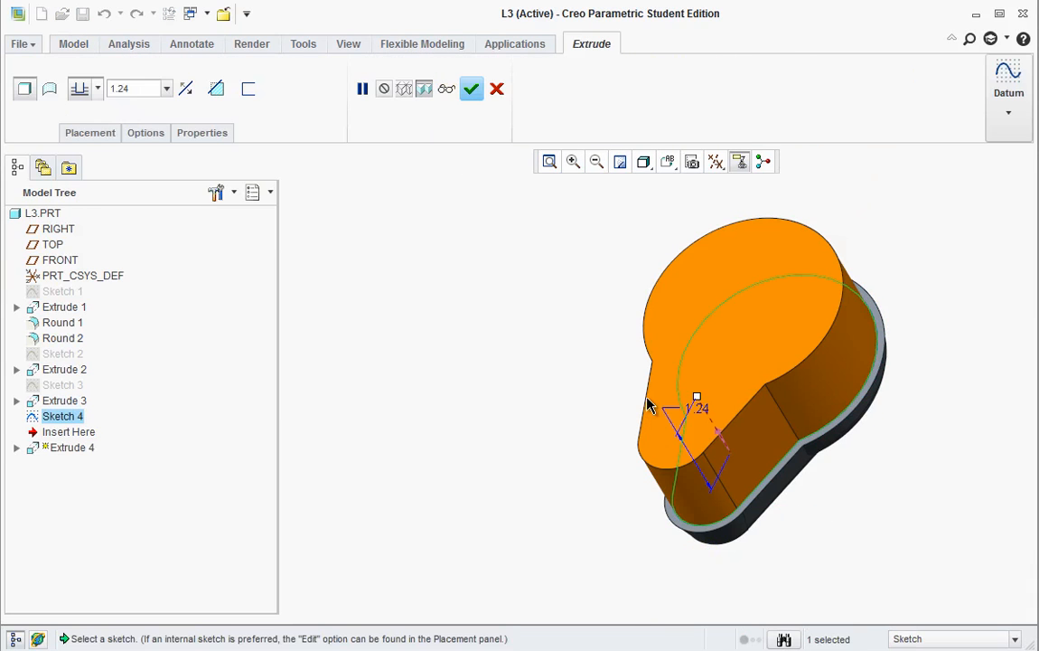
pyautogui.click(723, 440)
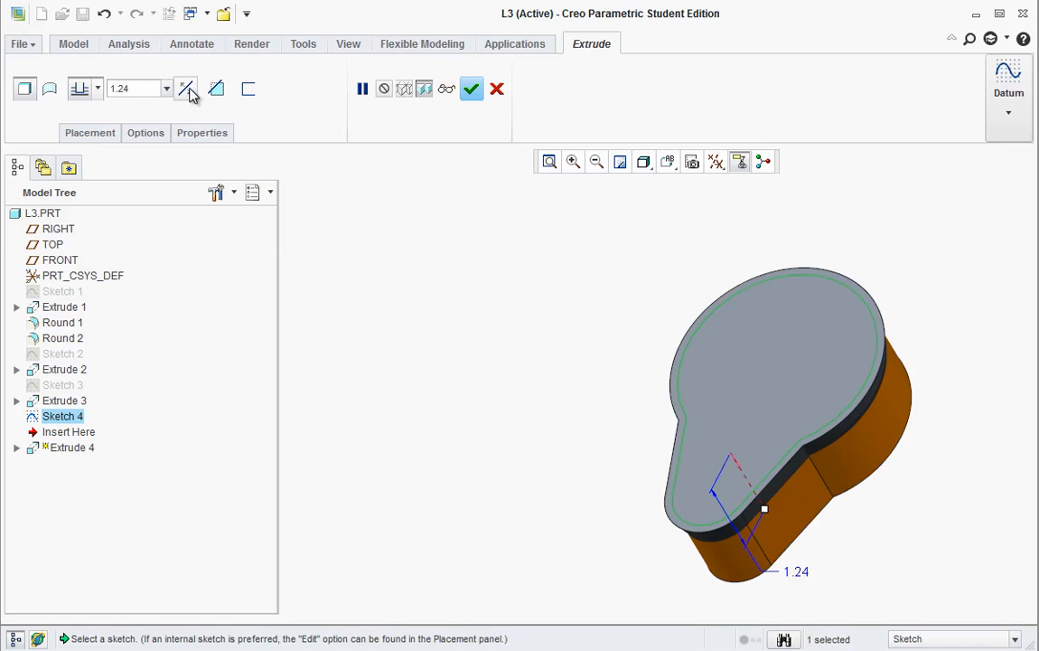
pyautogui.write('0.25')
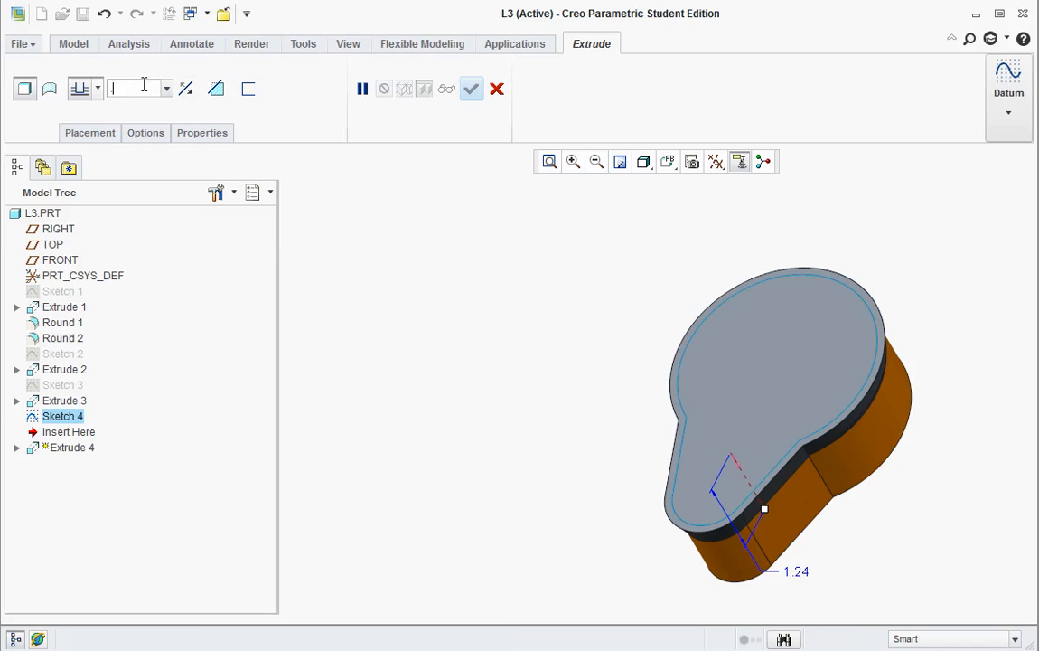
pyautogui.press('Return')
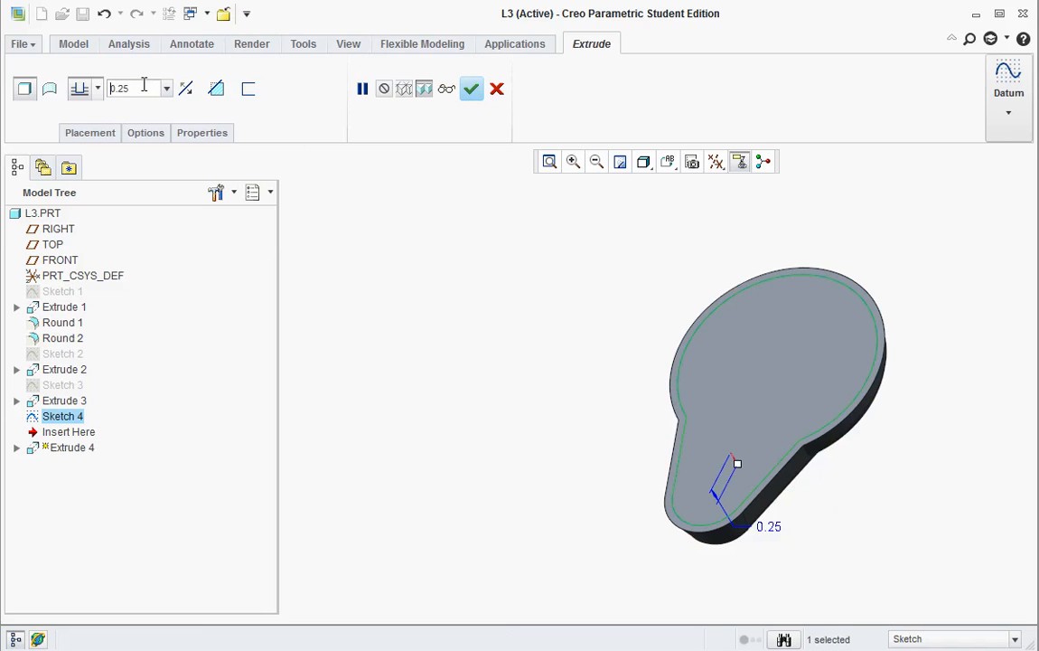
pyautogui.click(217, 89)
# Step: Add a 16-degree taper to the cut, reversed so the walls slope inward toward the pocket floor, and complete the feature
pyautogui.click(145, 134)
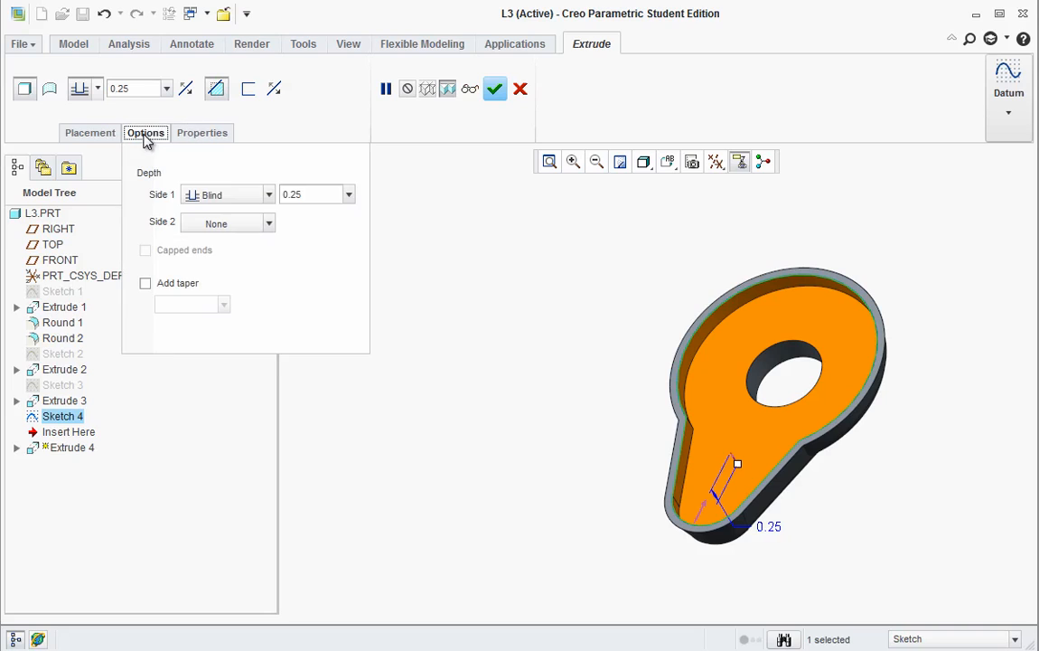
pyautogui.click(145, 282)
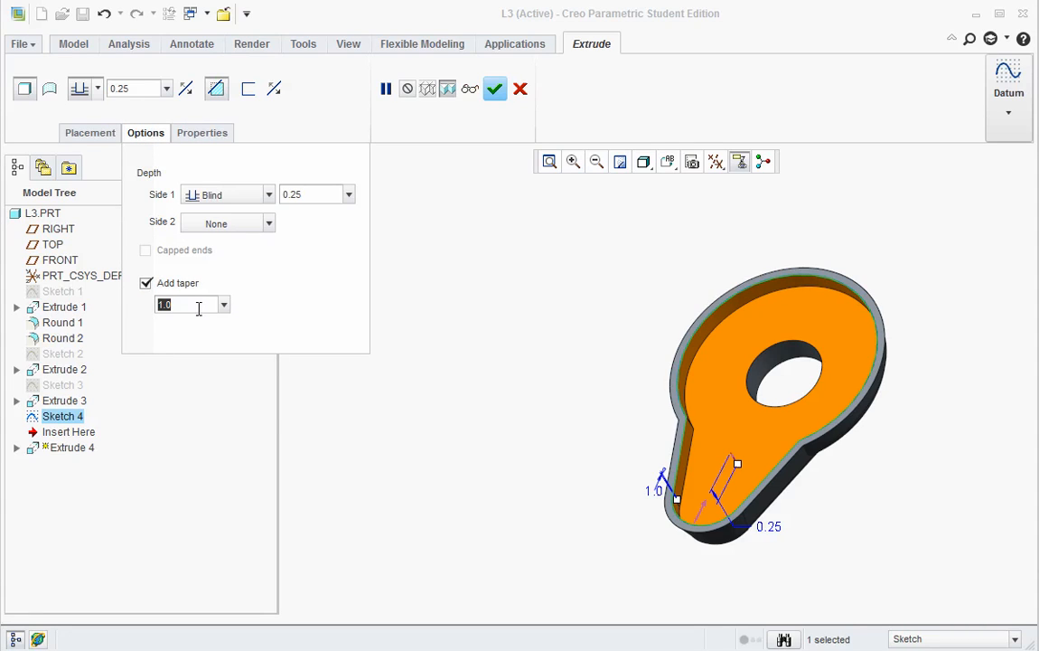
pyautogui.press('BackSpace')
pyautogui.press('Return')
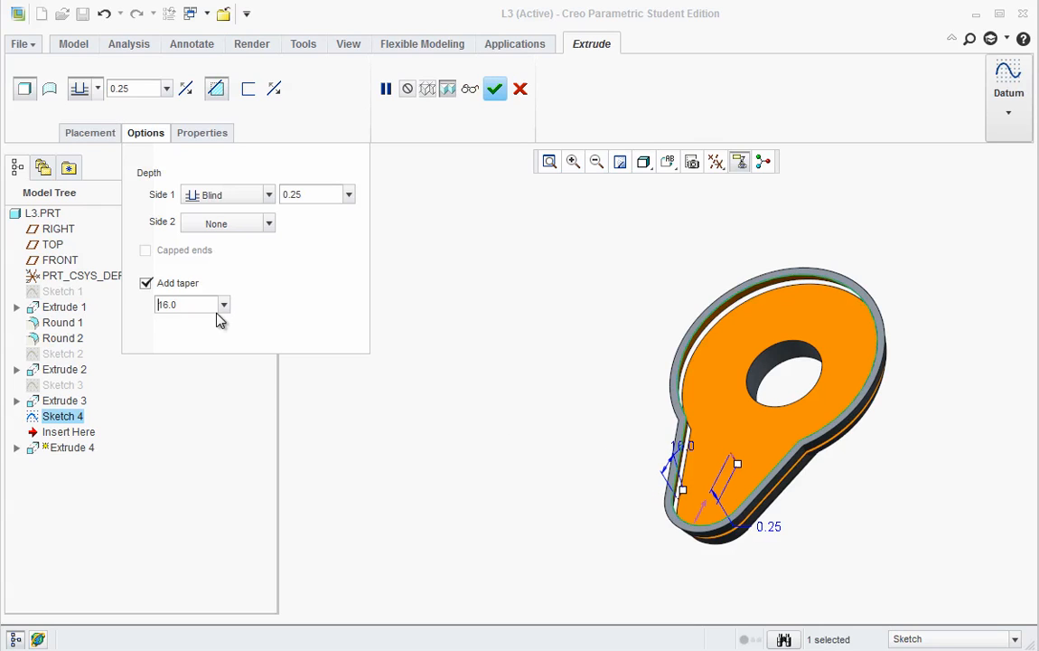
pyautogui.scroll(-2, 791, 527)
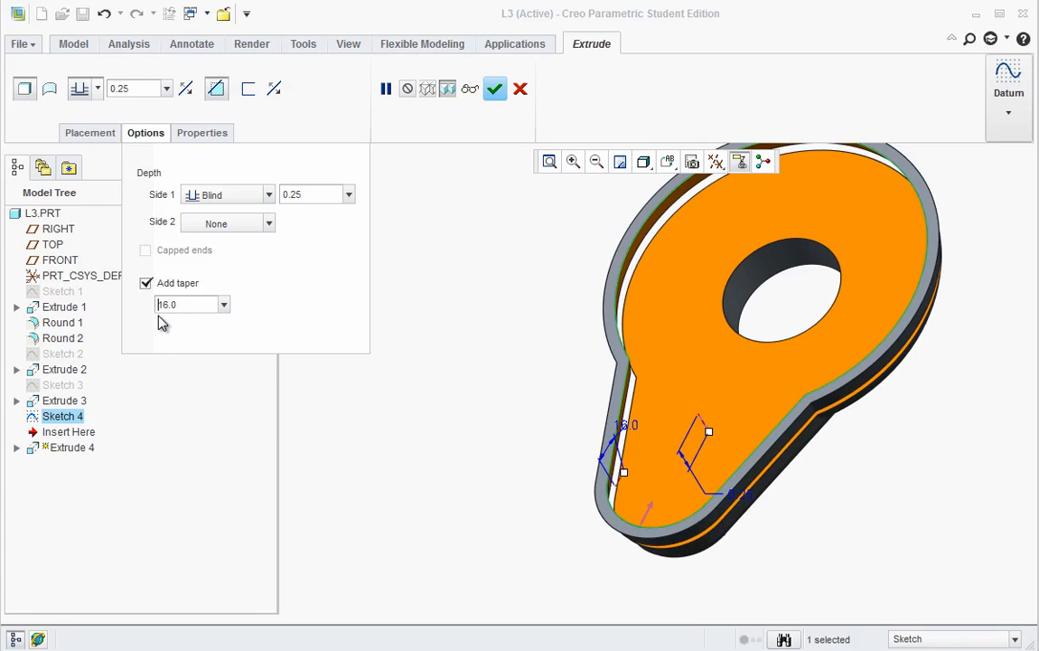
pyautogui.press('Return')
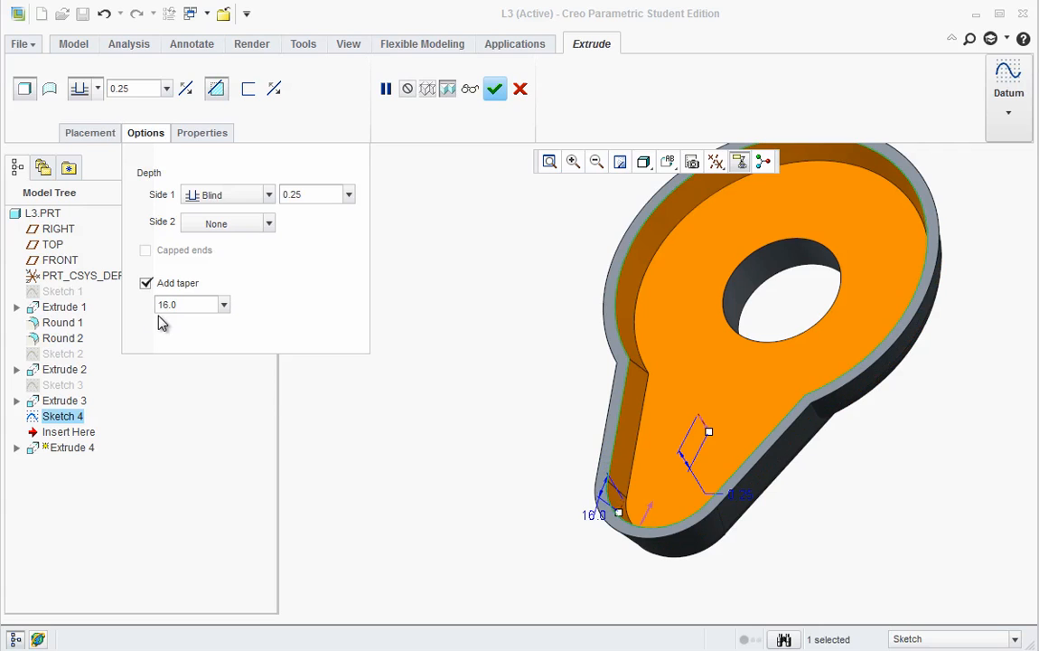
pyautogui.moveTo(586, 441); pyautogui.dragTo(856, 271, button='middle')
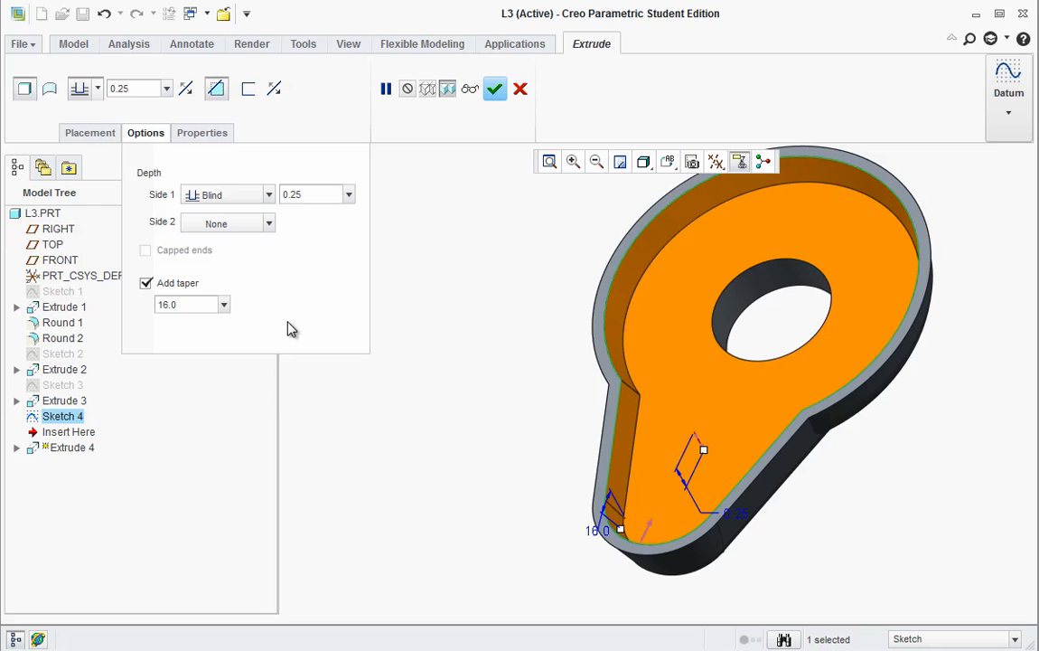
pyautogui.click(495, 89)
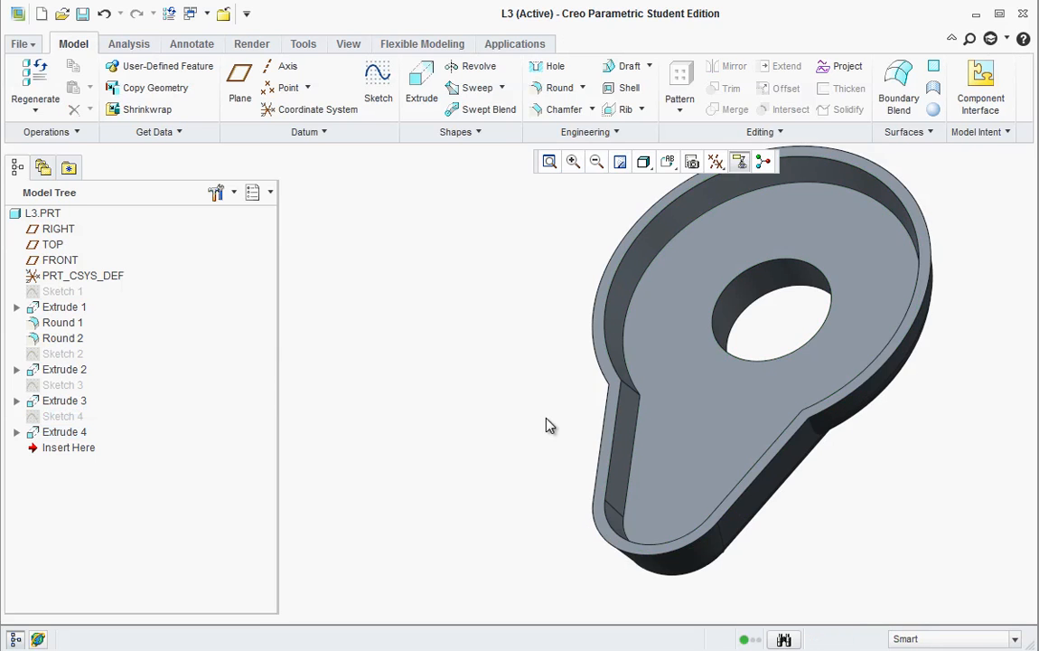
# Step: Apply the polished brass appearance (ptc-std-brass-polished) from the standard metals library to the whole part
pyautogui.moveTo(847, 398); pyautogui.dragTo(764, 526, button='middle')
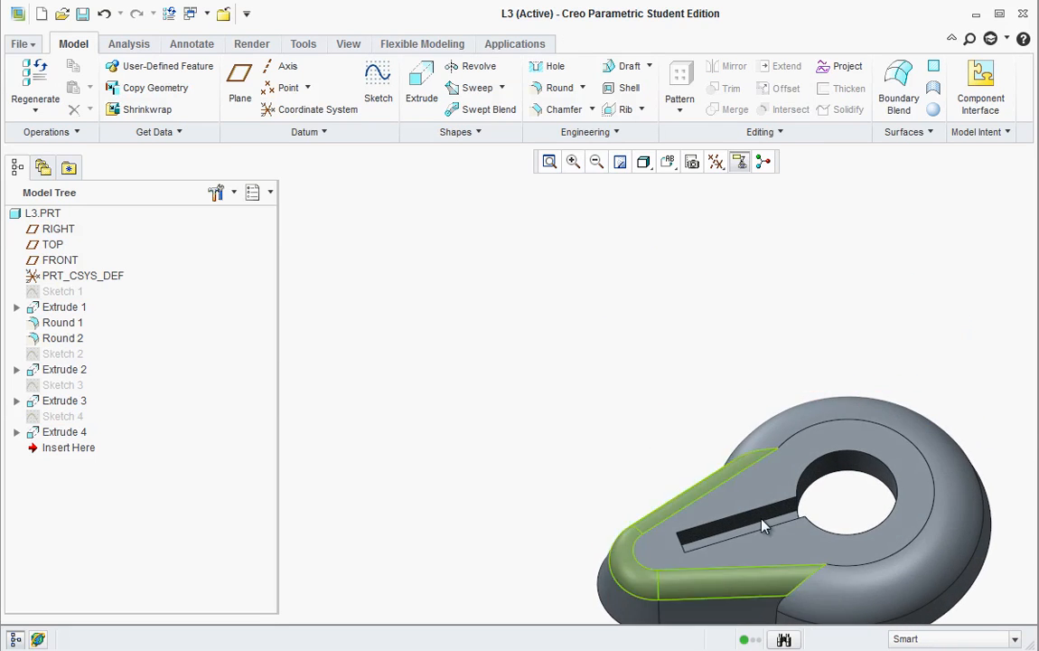
pyautogui.hotkey('ctrl', 'd')
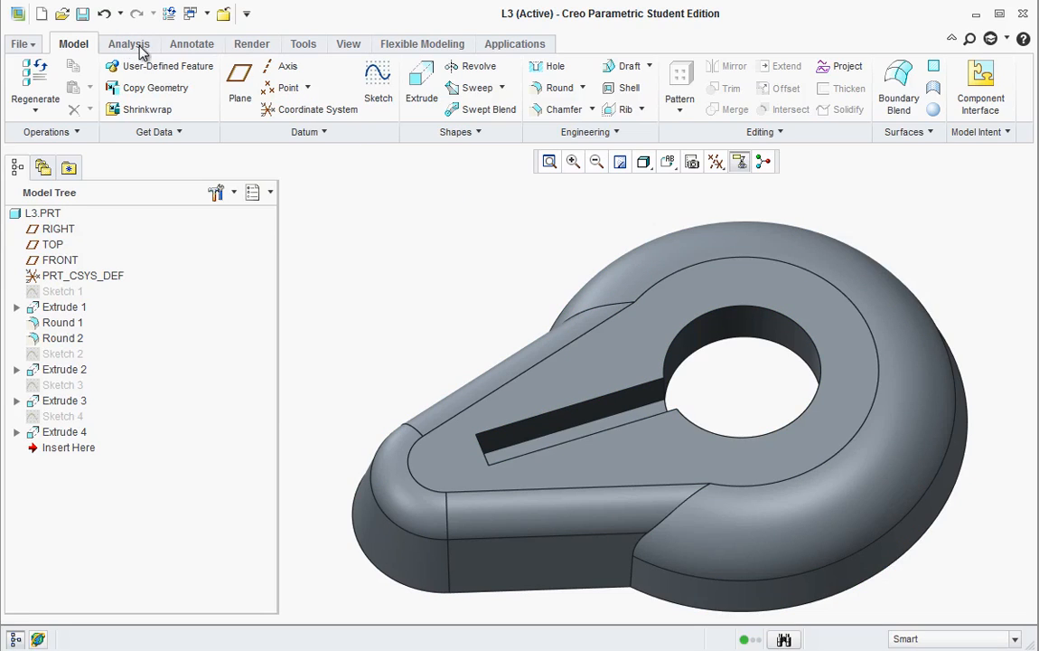
pyautogui.click(250, 49)
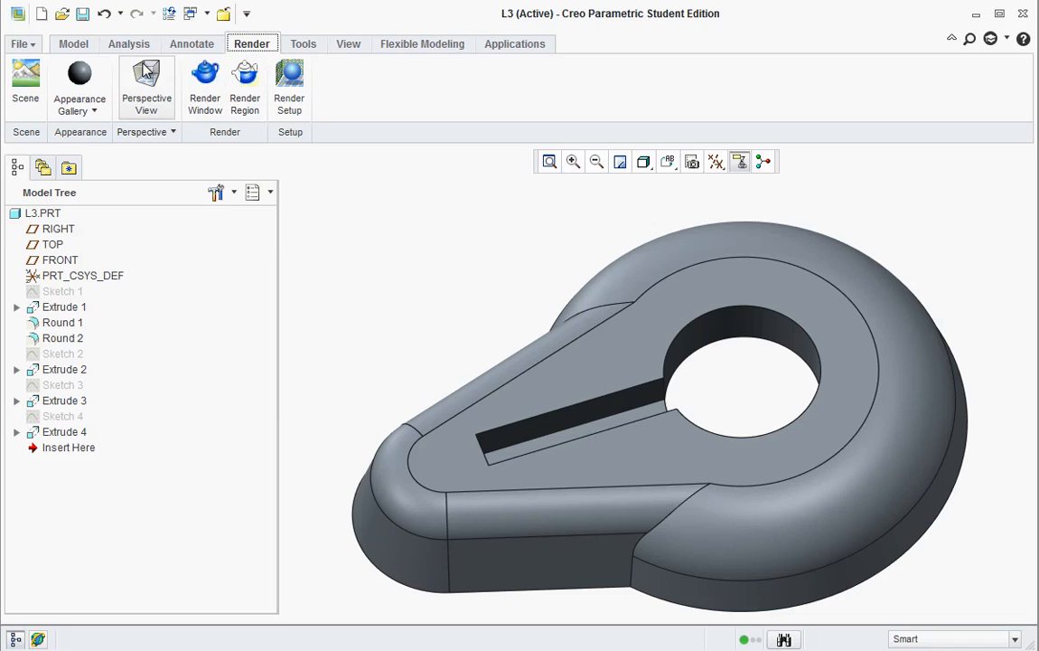
pyautogui.click(94, 111)
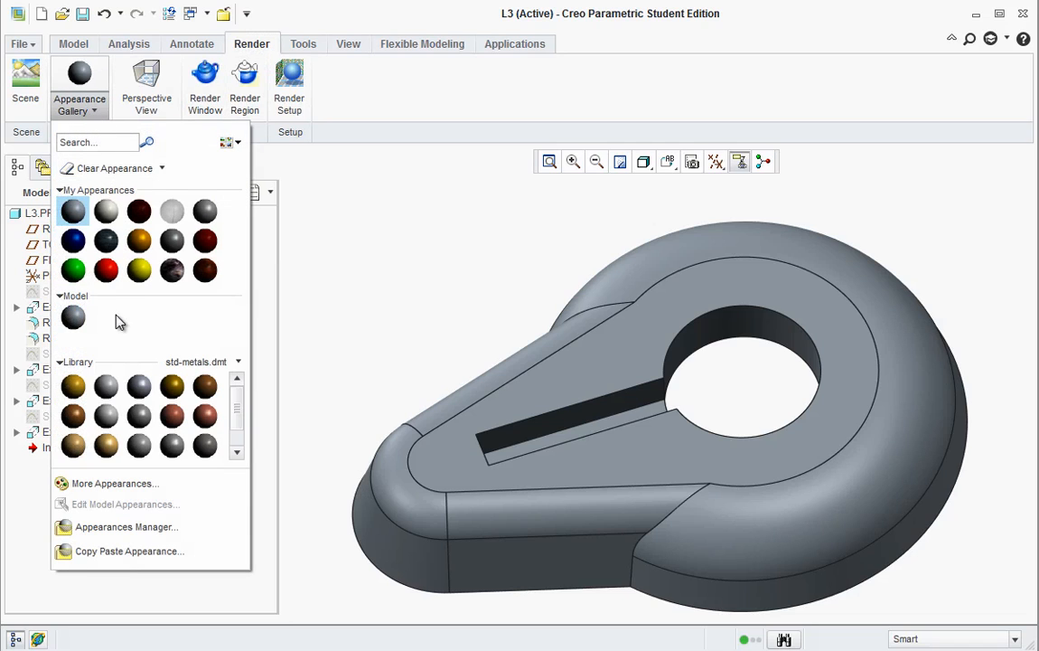
pyautogui.moveTo(70, 425)
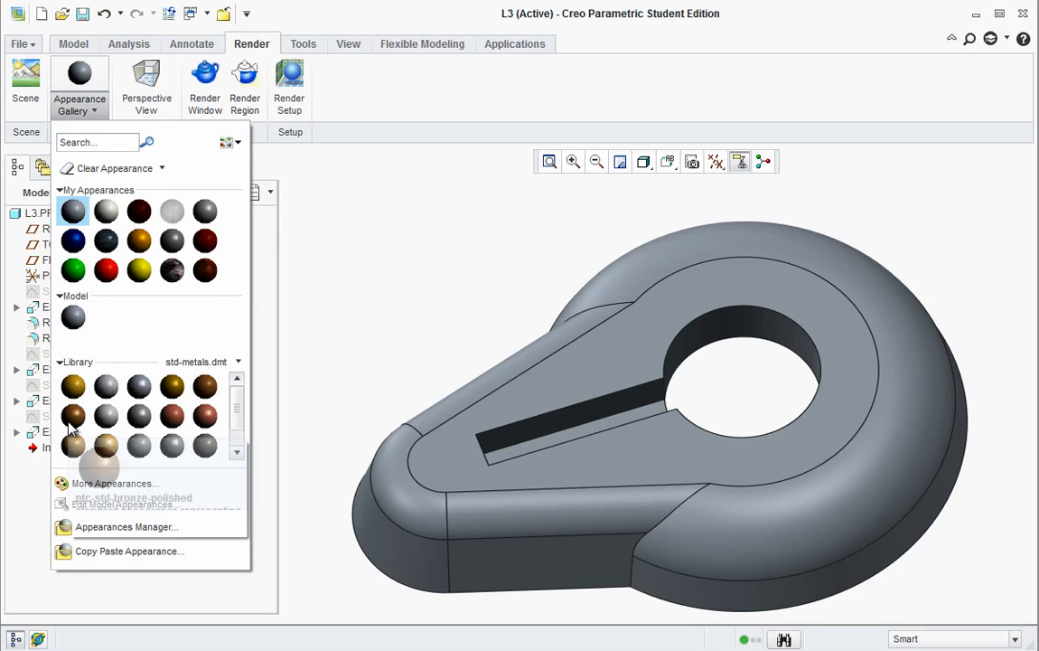
pyautogui.moveTo(169, 387)
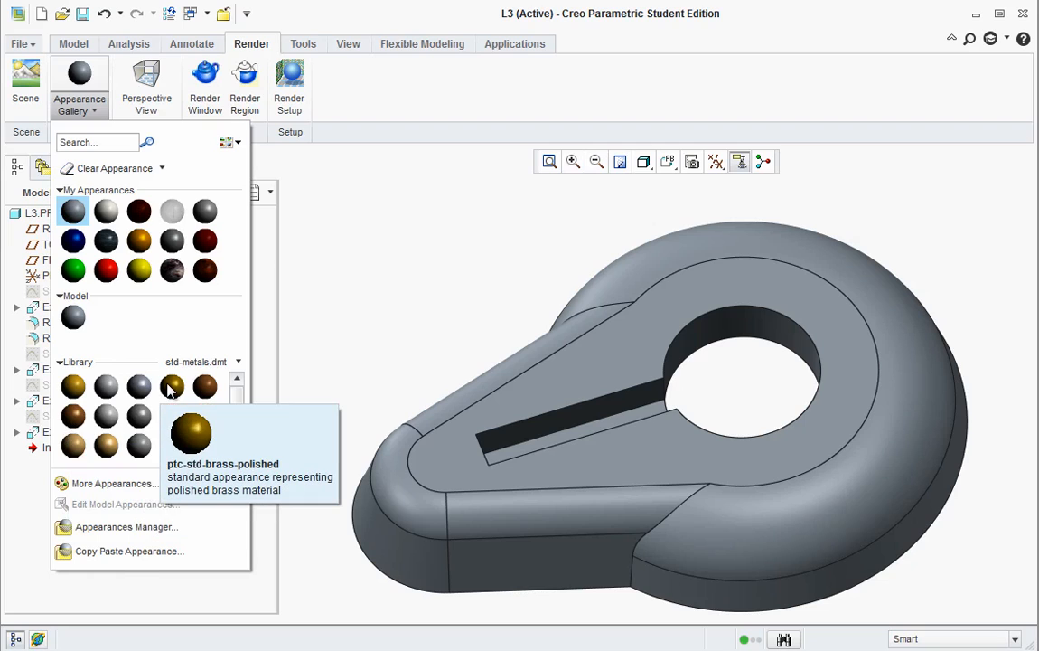
pyautogui.click(171, 388)
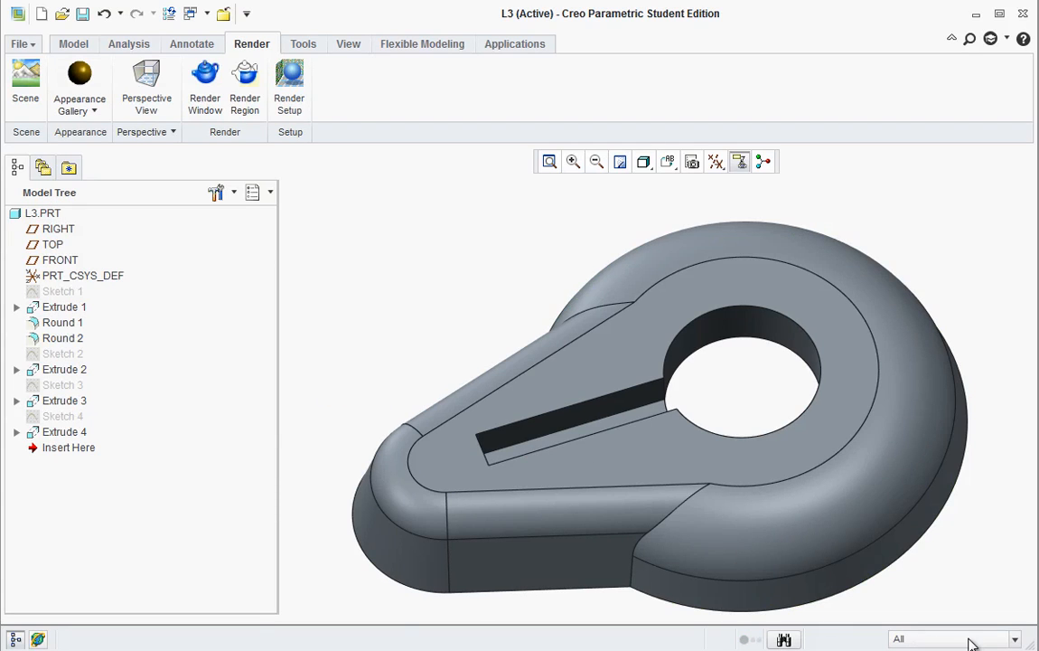
pyautogui.click(1017, 640)
pyautogui.click(948, 649)
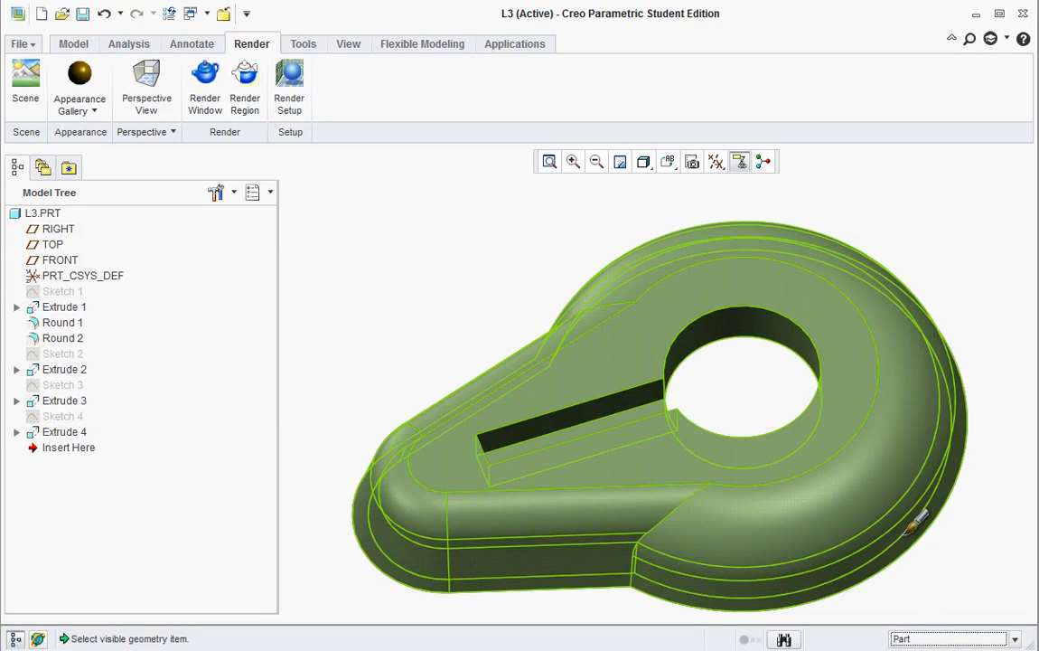
pyautogui.click(865, 361)
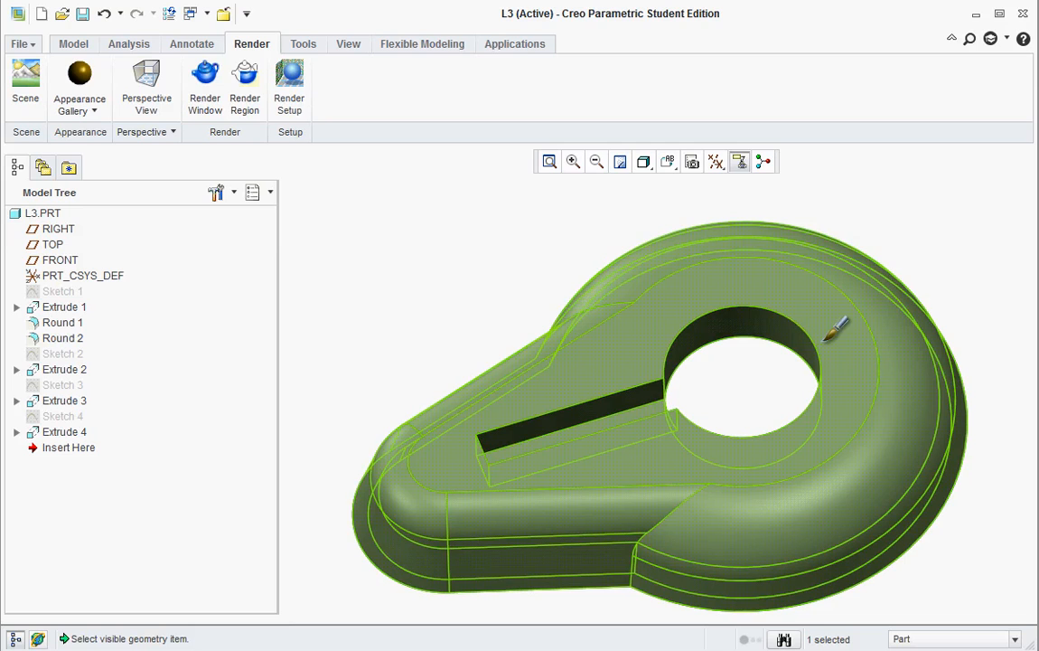
pyautogui.middleClick(797, 299)
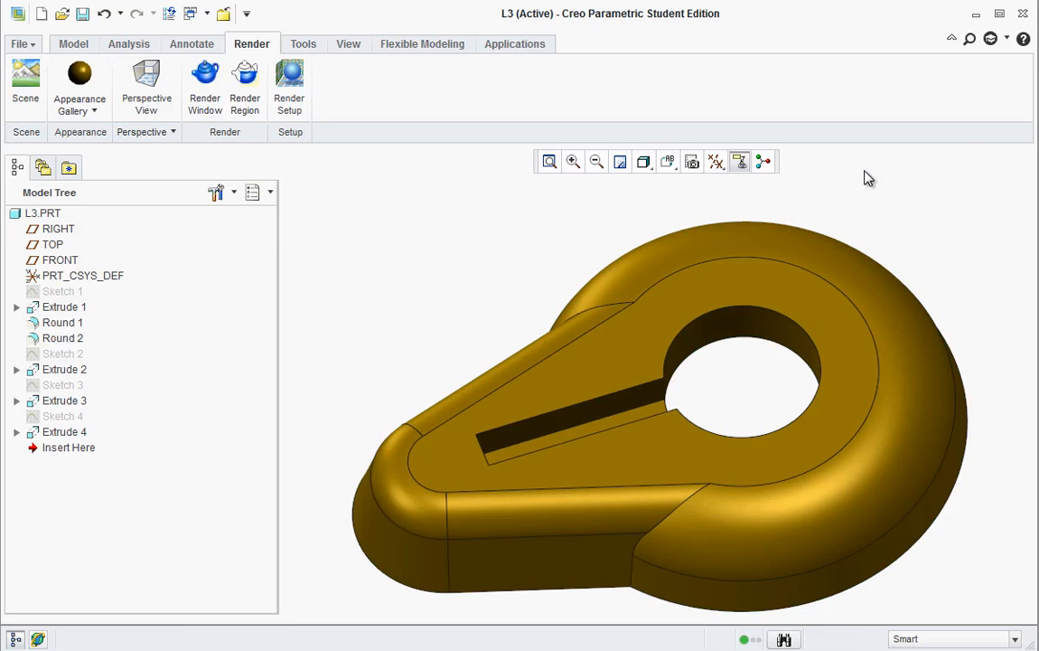
# Step: Start a new sketch on the flat front face around the hole and slot, and orient the view to FRONT
pyautogui.moveTo(791, 323); pyautogui.dragTo(733, 424, button='middle')
pyautogui.scroll(2, 747, 390)
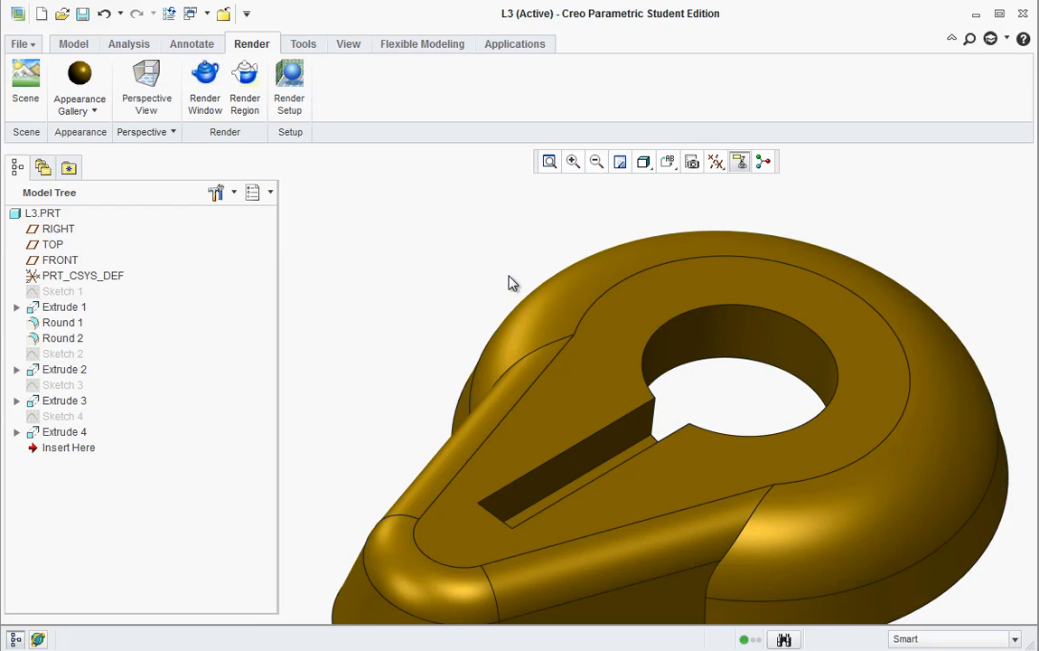
pyautogui.click(81, 46)
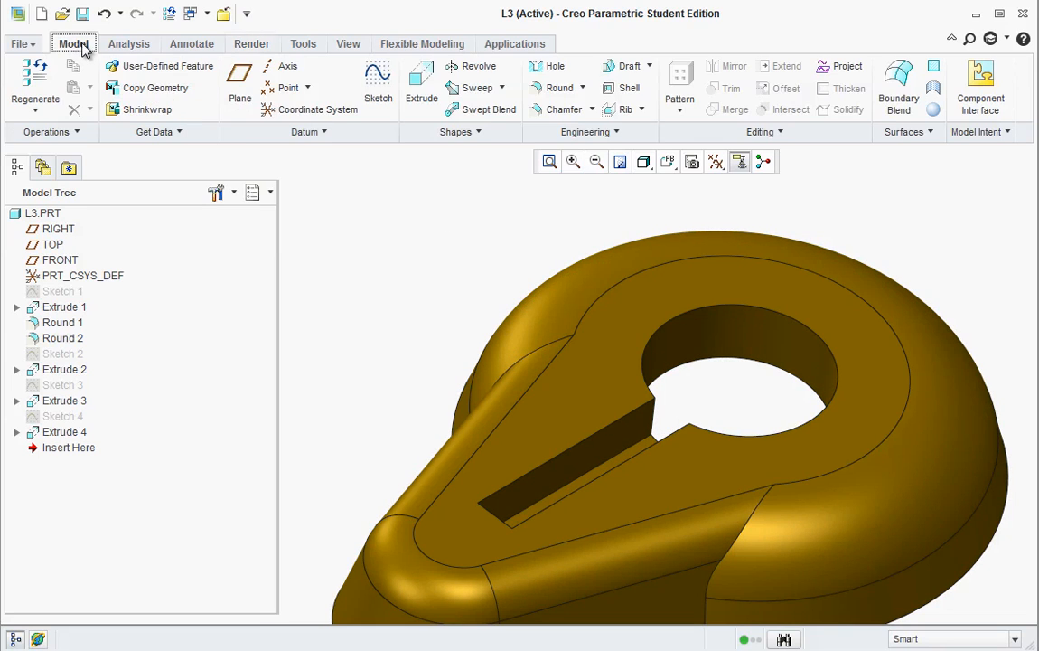
pyautogui.click(378, 90)
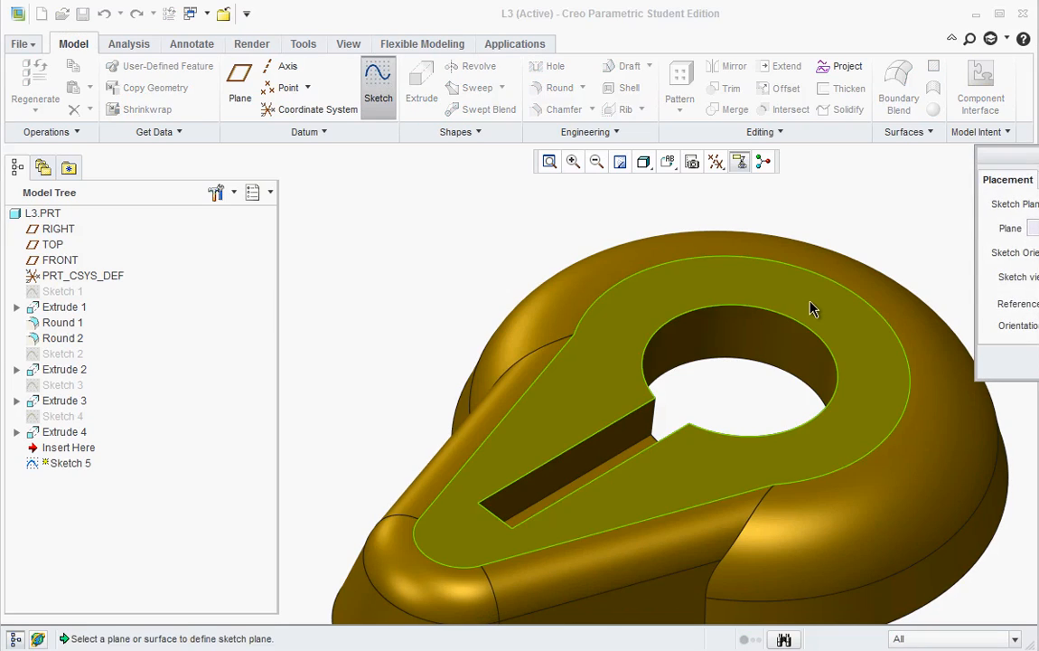
pyautogui.click(810, 316)
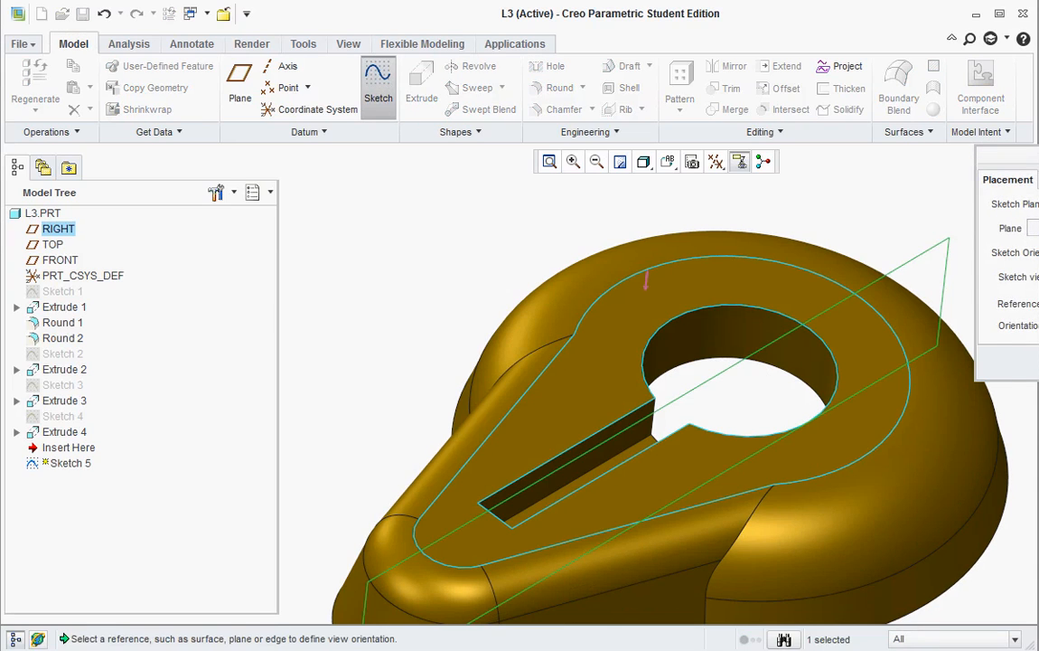
pyautogui.click(1003, 366)
pyautogui.click(645, 162)
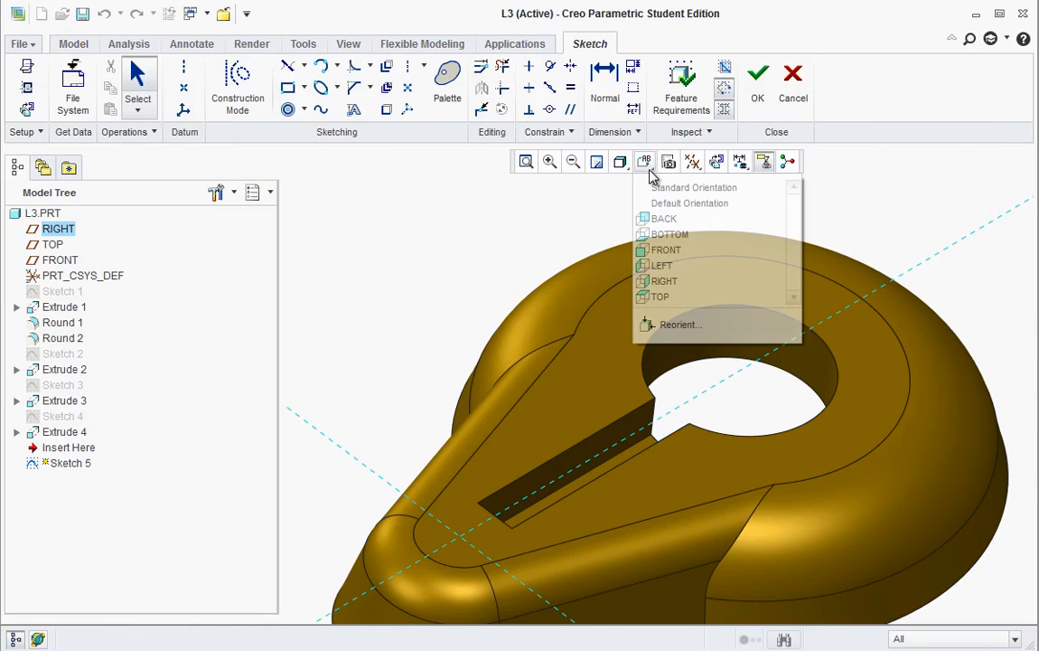
pyautogui.click(646, 250)
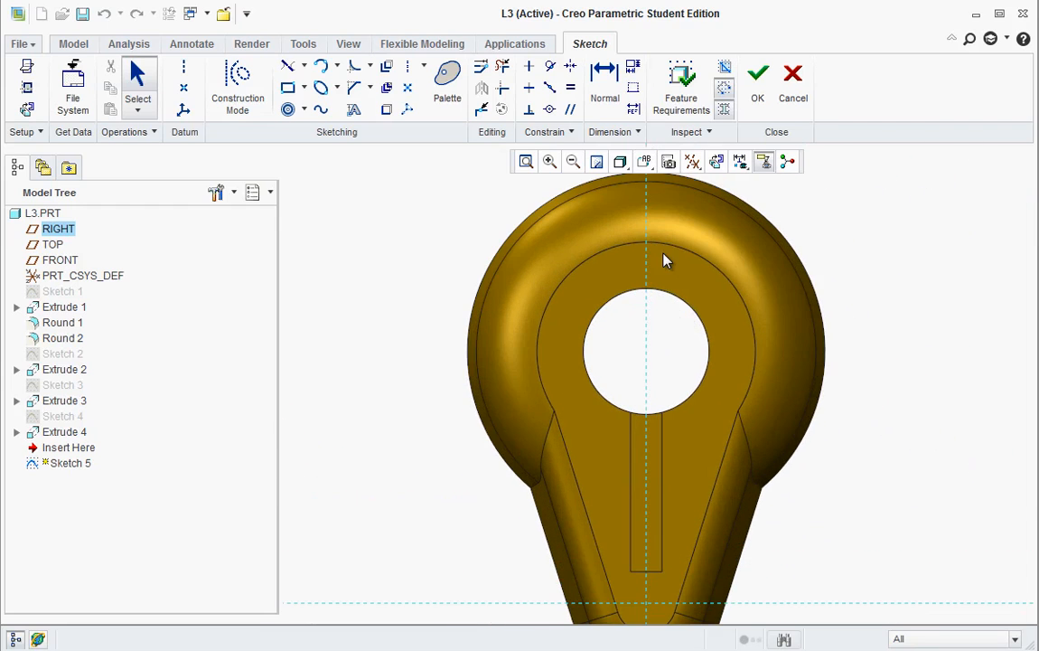
# Step: Sketch a circle concentric with the hole, slightly larger than the hole's edge, on the flat front face
pyautogui.scroll(5, 664, 262)
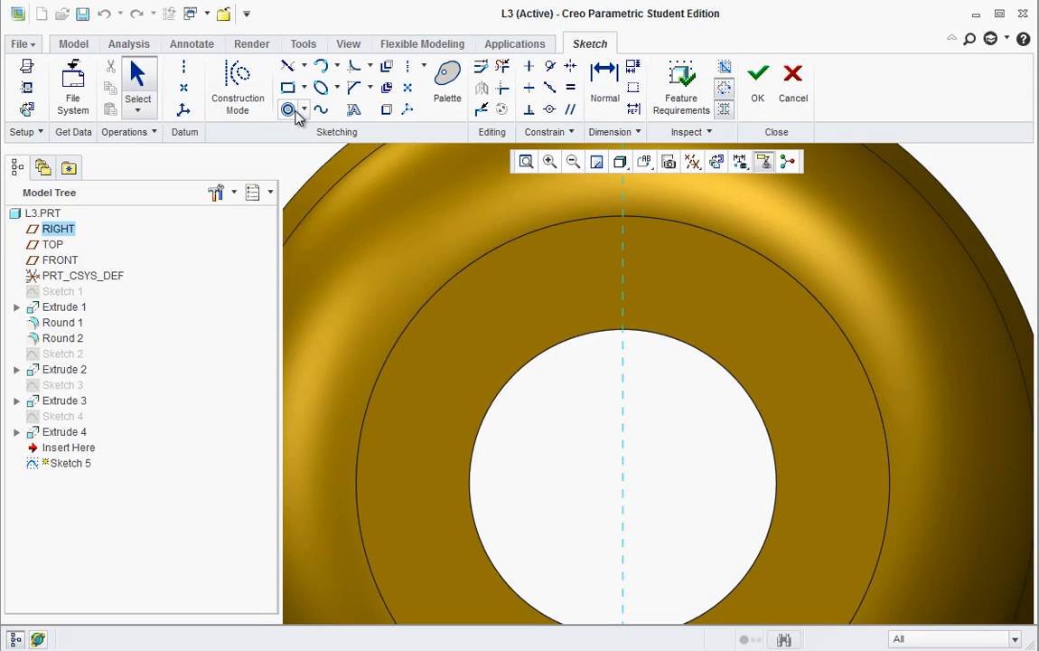
pyautogui.click(336, 66)
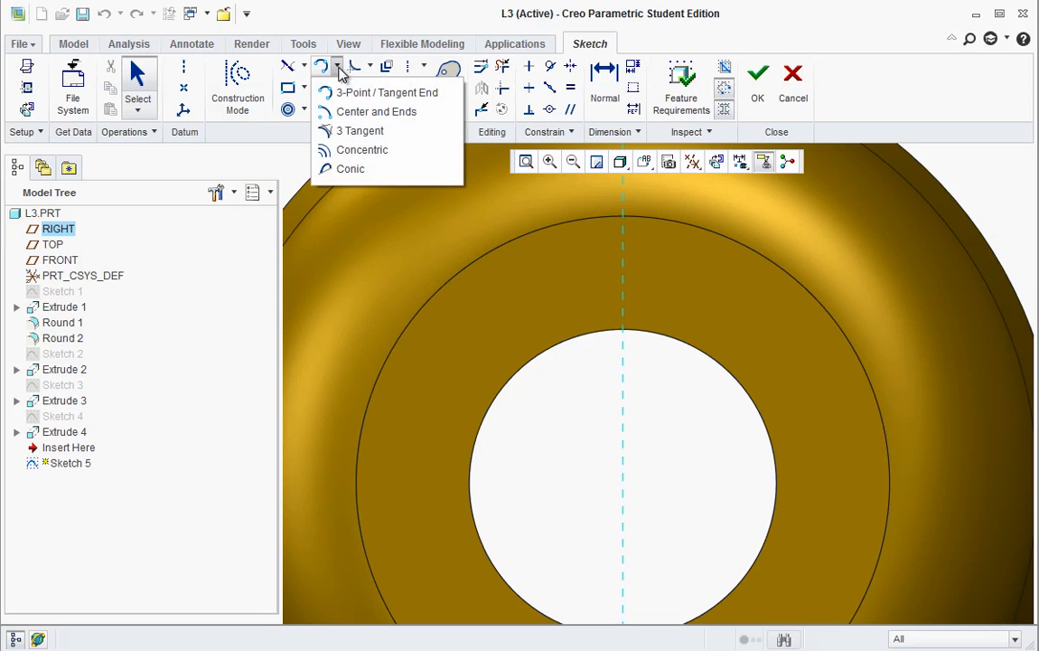
pyautogui.click(341, 116)
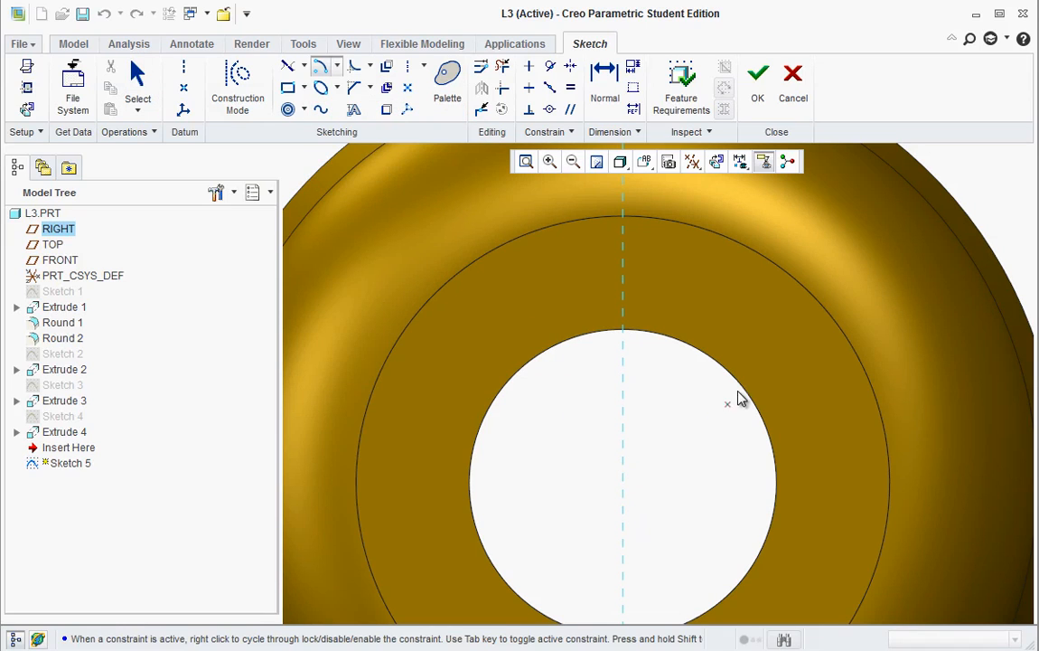
pyautogui.click(290, 110)
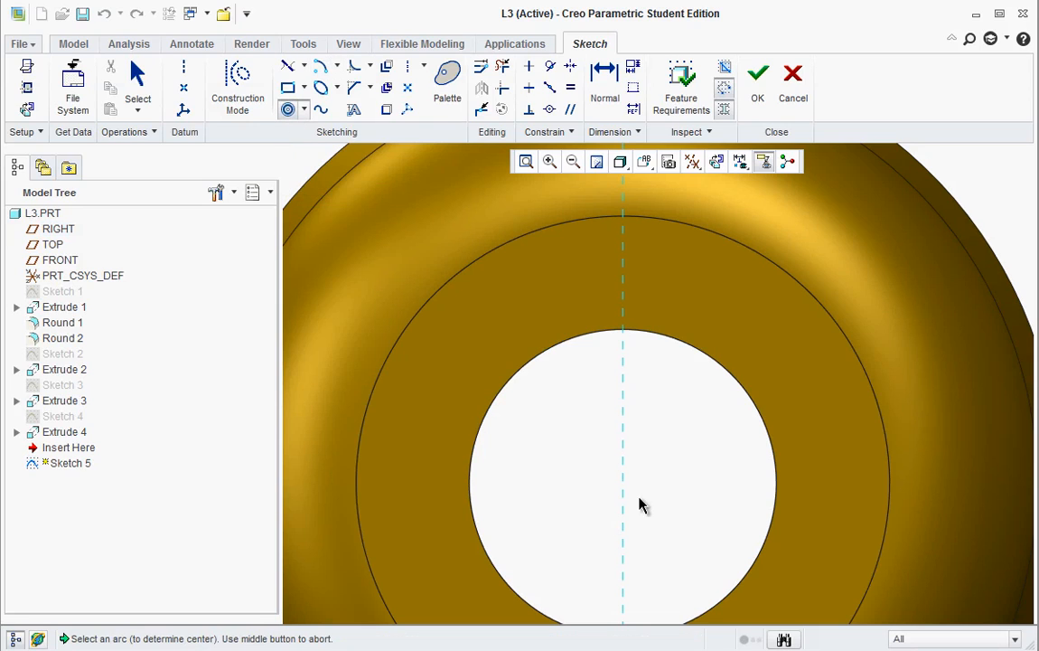
pyautogui.click(740, 376)
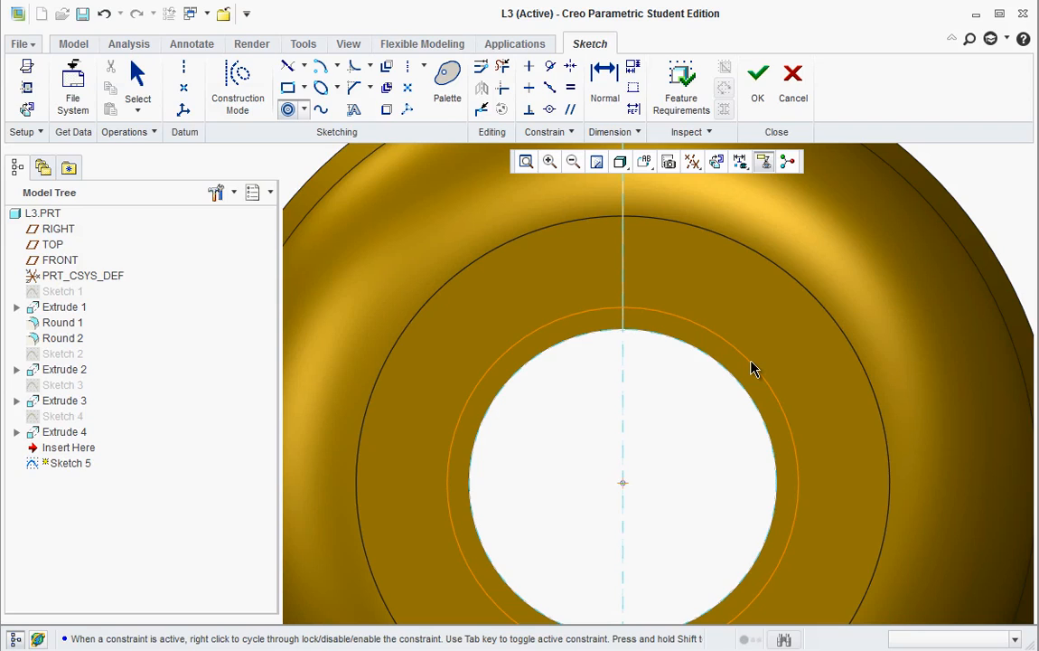
pyautogui.click(755, 368)
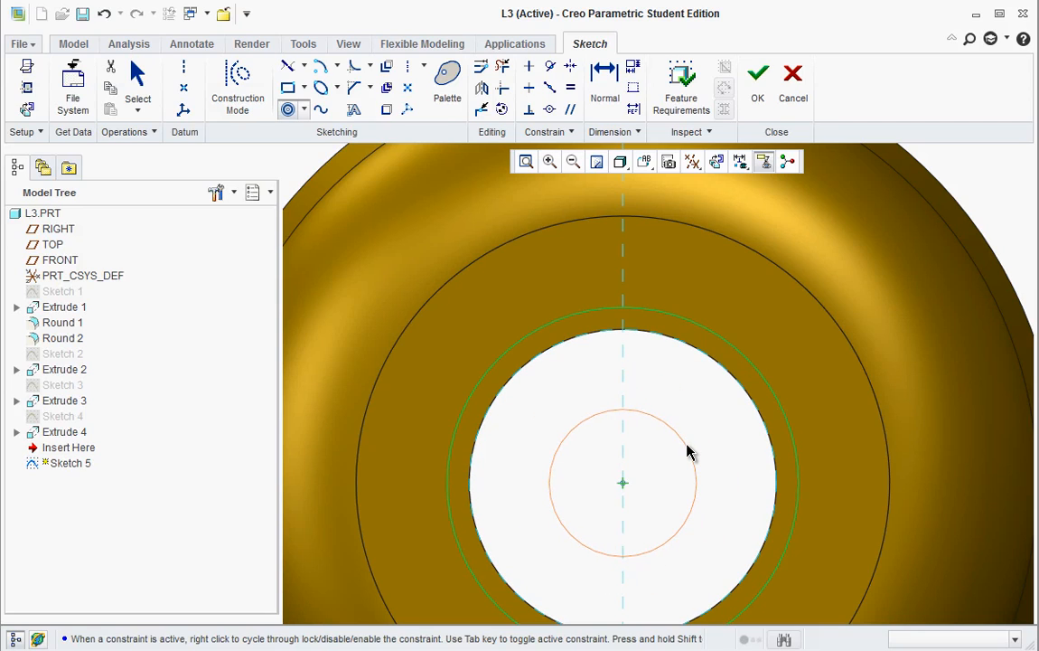
pyautogui.middleClick(707, 429)
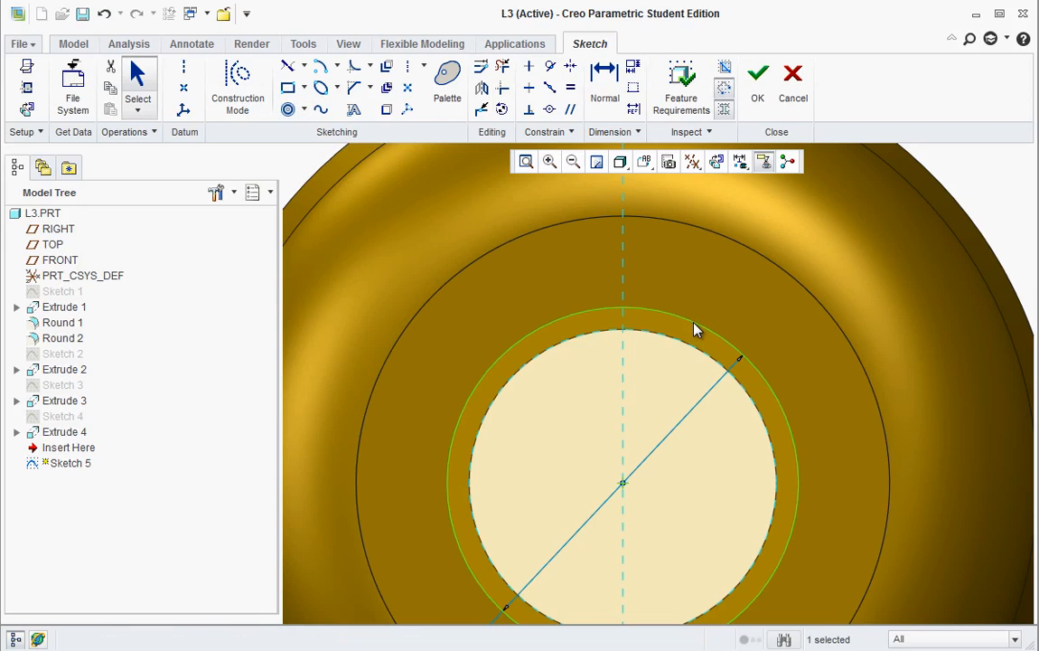
# Step: Convert the new circle around the hole into construction geometry
pyautogui.click(236, 86)
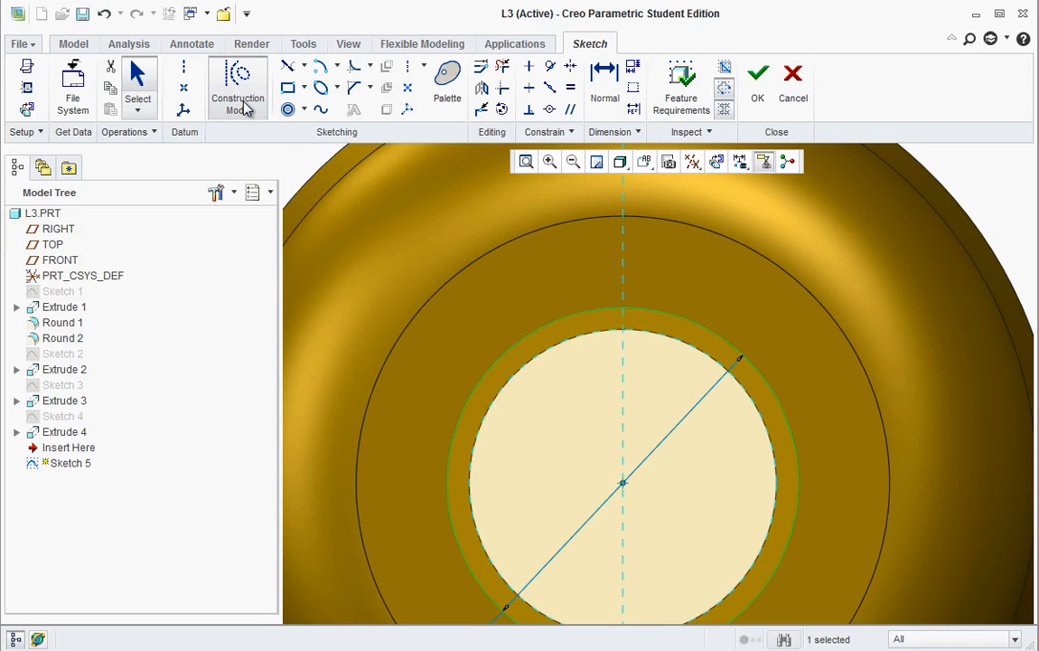
pyautogui.rightClick(733, 351)
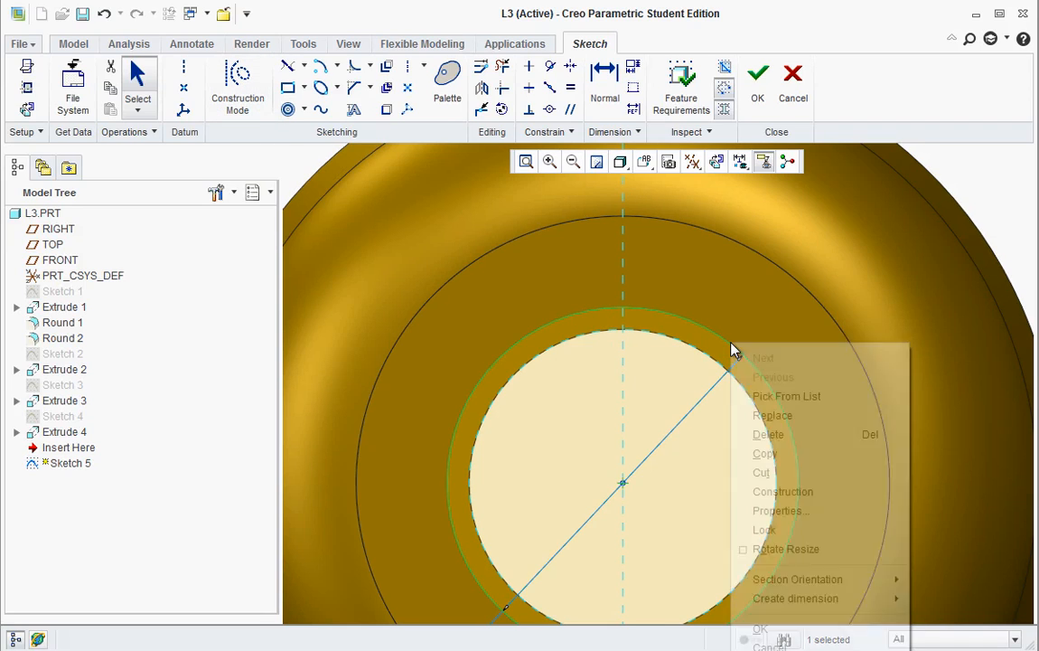
pyautogui.click(779, 491)
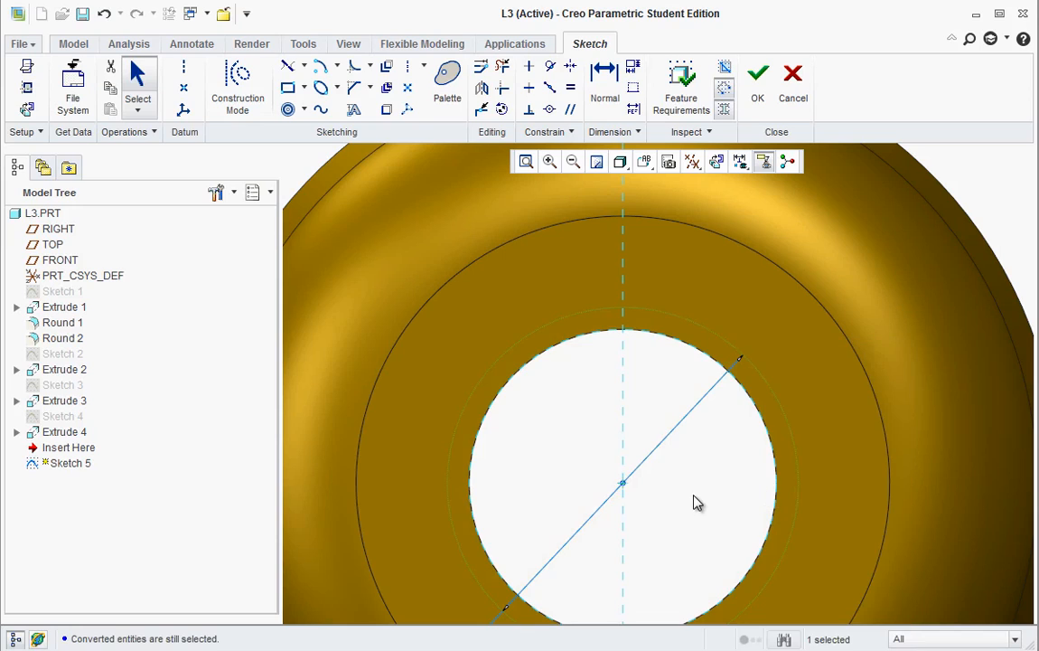
pyautogui.click(682, 320)
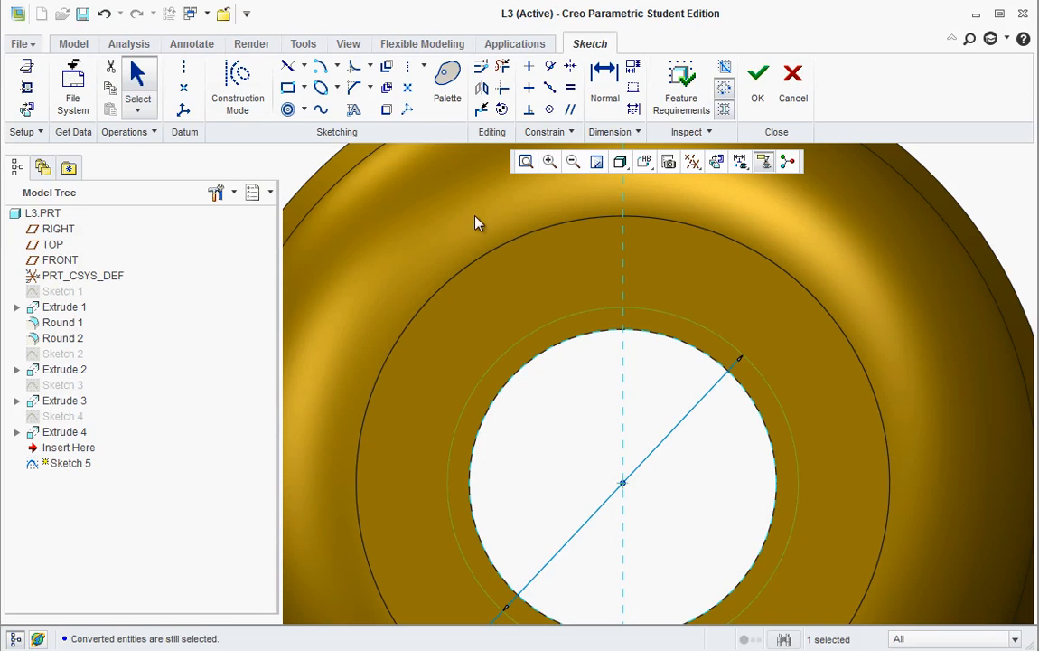
# Step: Start sketch text on the construction circle at the hole's upper left, about 0.15 high, reading "ECC CORP."
pyautogui.click(362, 117)
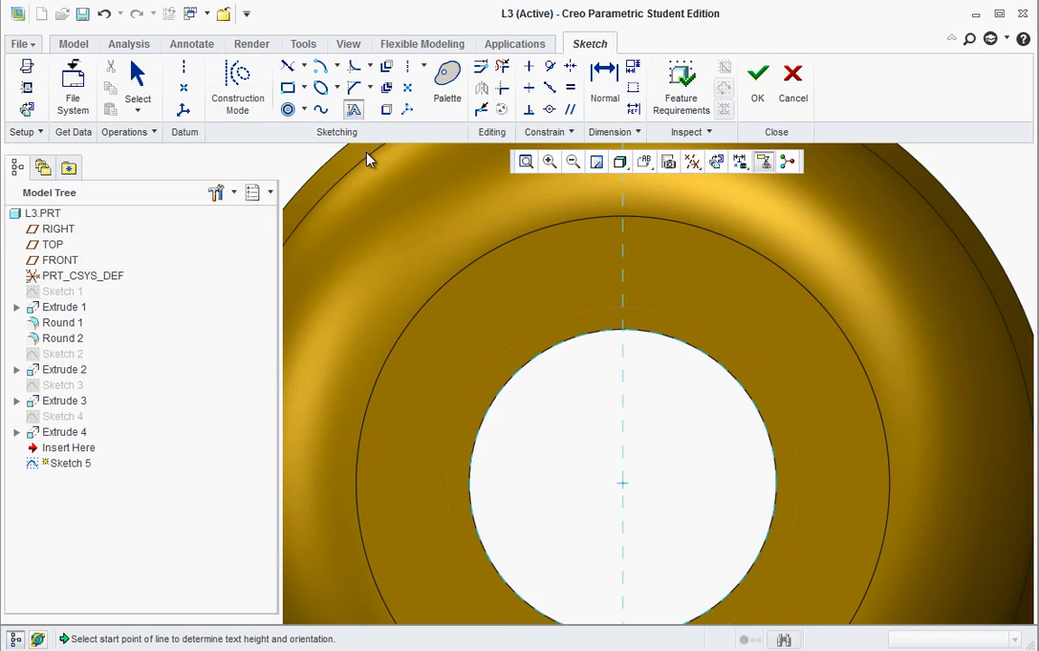
pyautogui.click(525, 343)
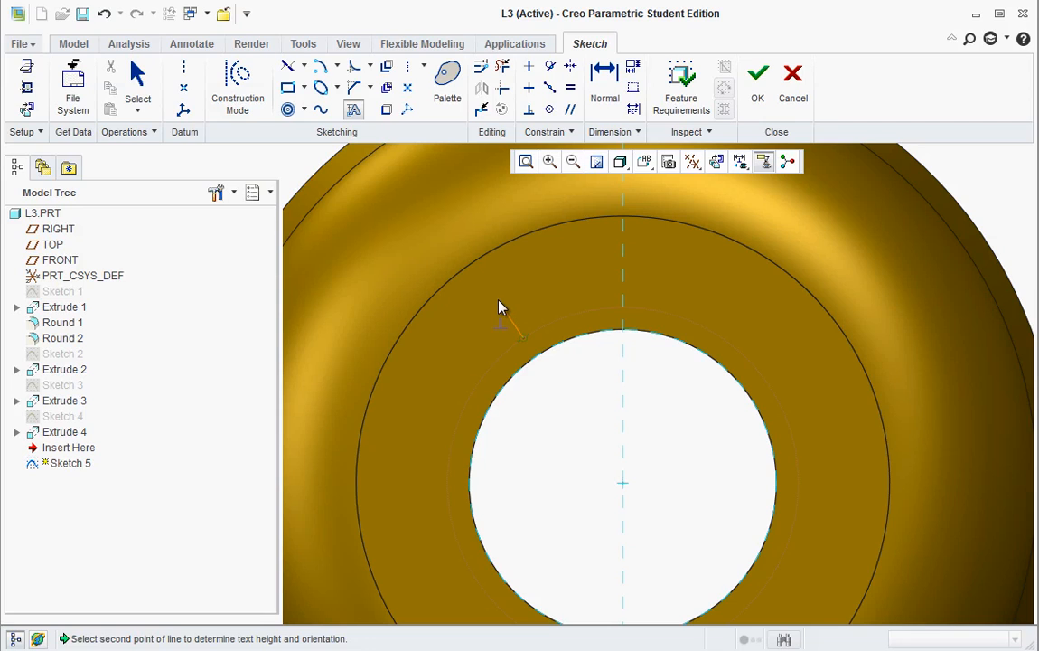
pyautogui.click(501, 307)
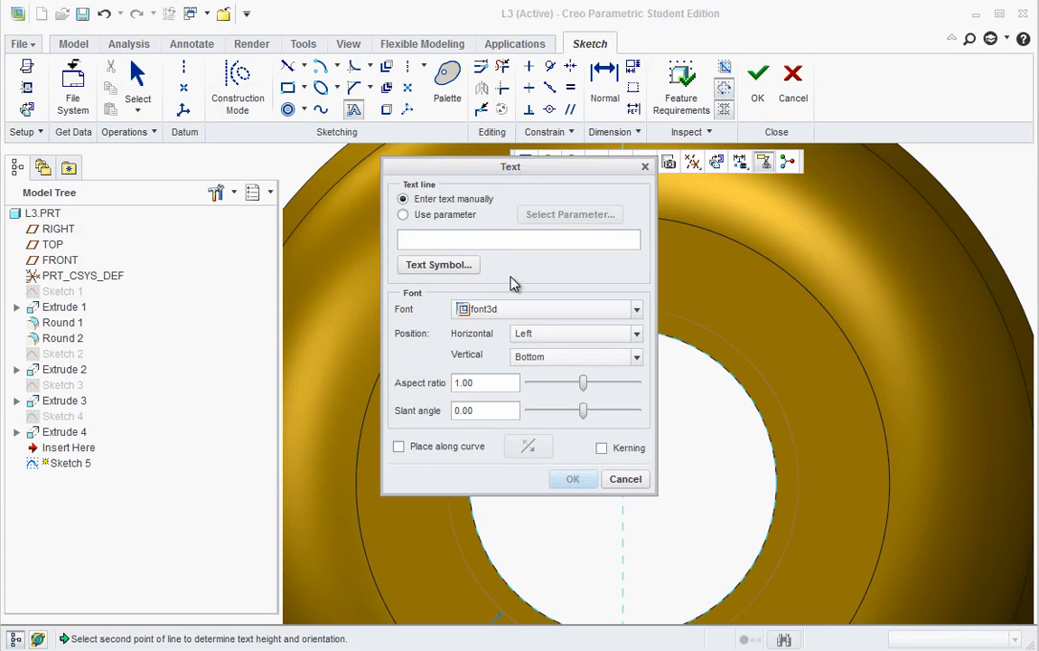
pyautogui.write('ECC')
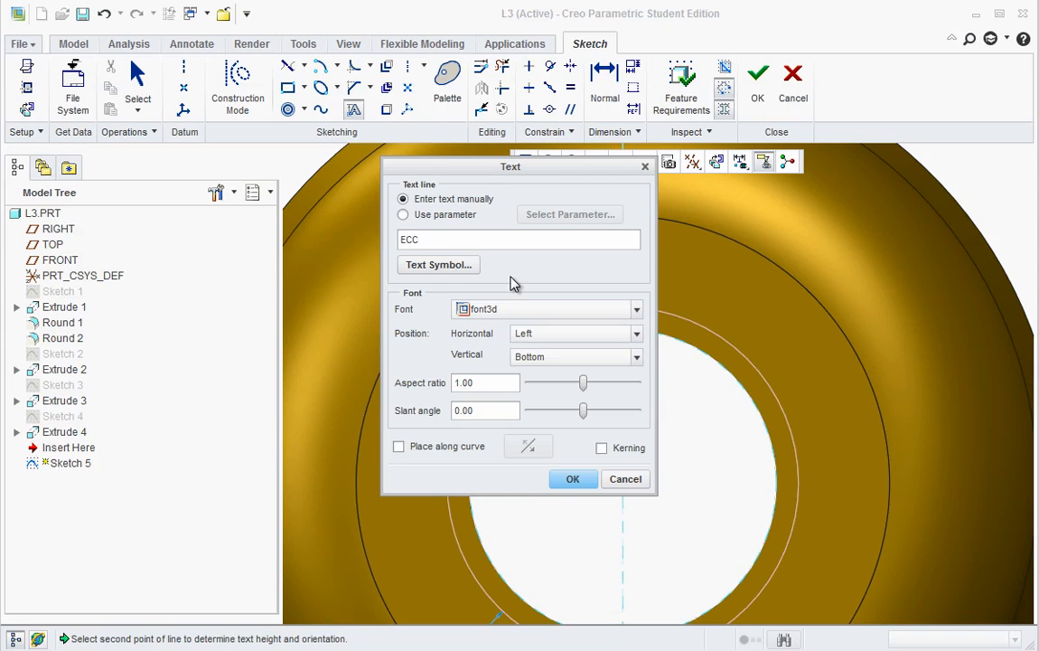
pyautogui.write(' CORP.')
pyautogui.moveTo(533, 176); pyautogui.dragTo(278, 149)
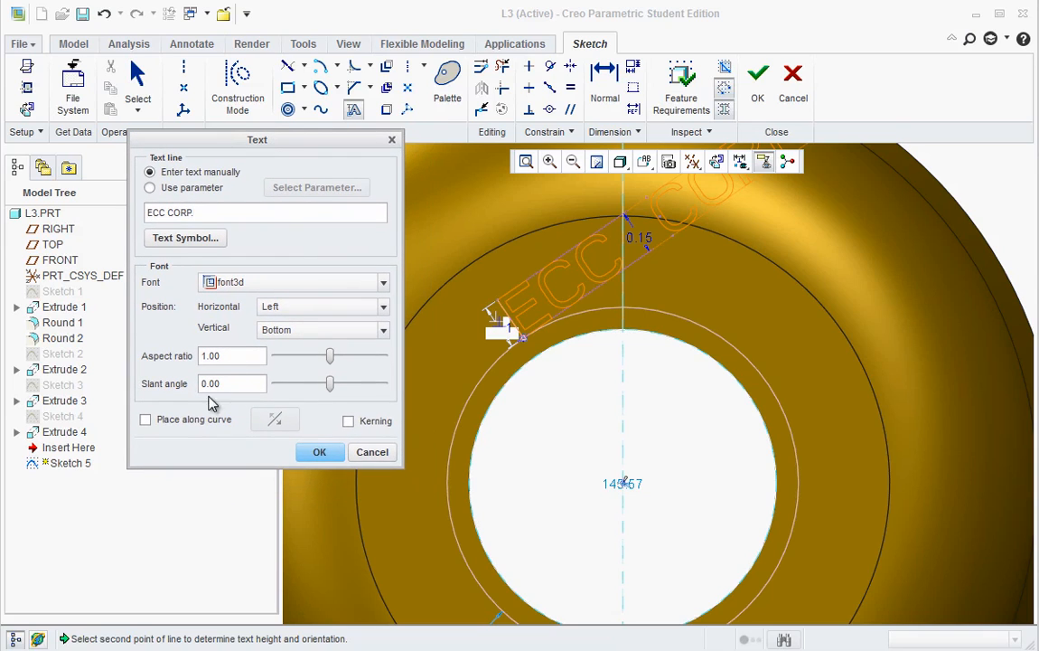
# Step: Place the text along the construction circle, flipped so the letters stand outside it, and accept the text
pyautogui.click(150, 424)
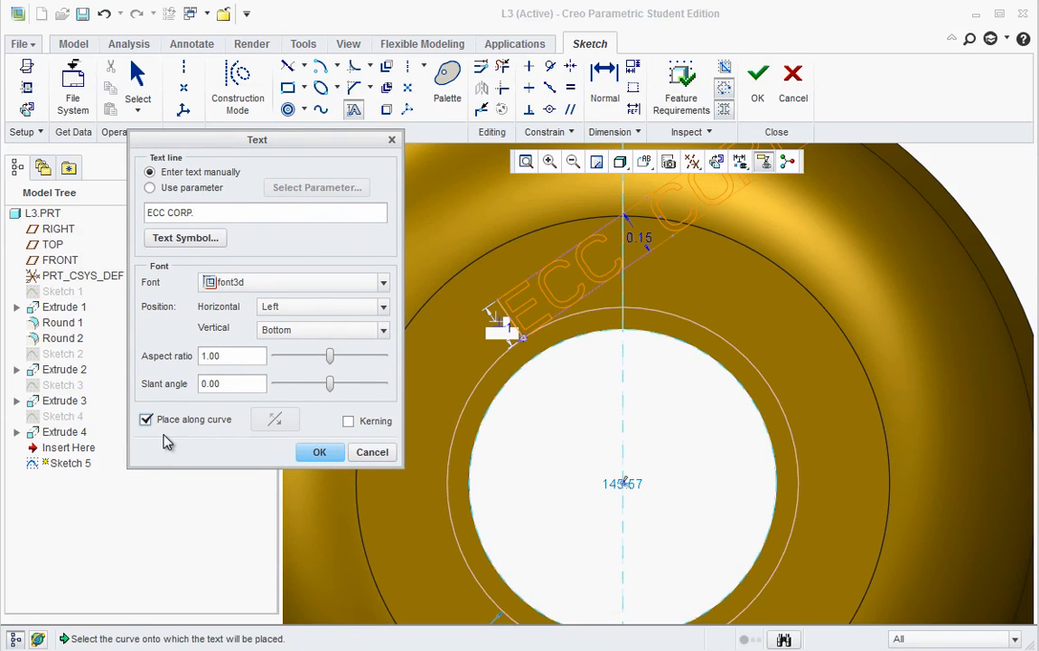
pyautogui.click(613, 315)
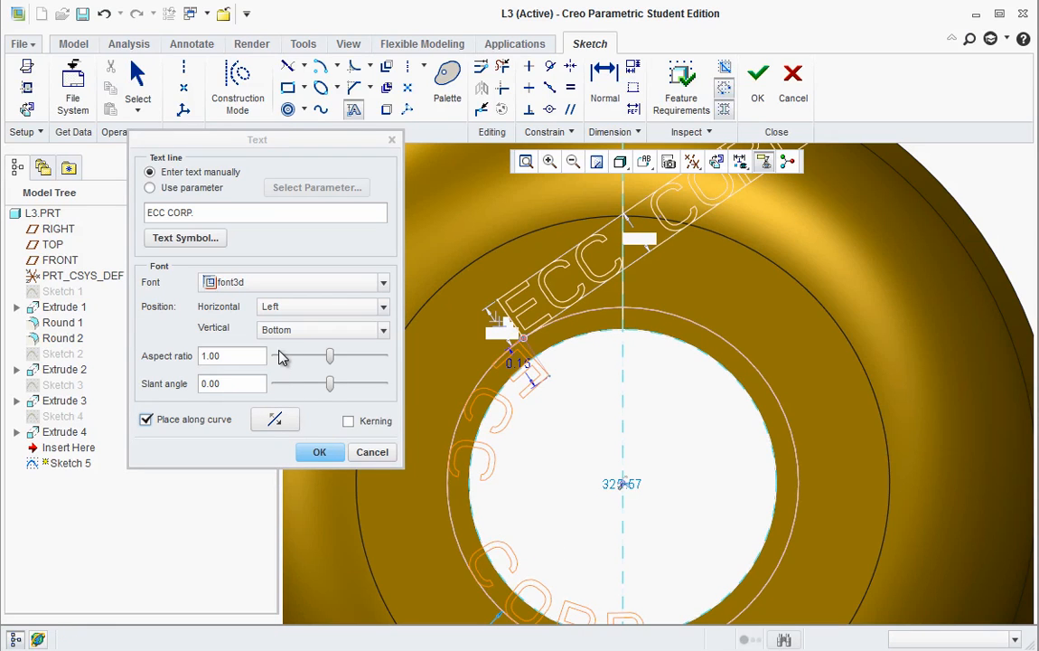
pyautogui.click(275, 422)
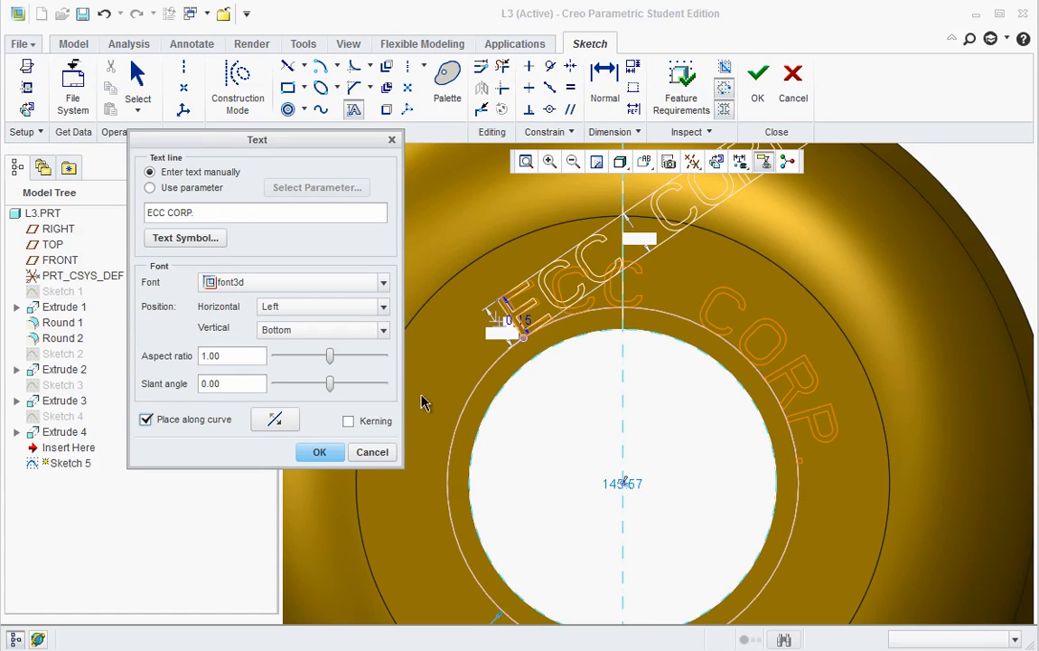
pyautogui.click(327, 453)
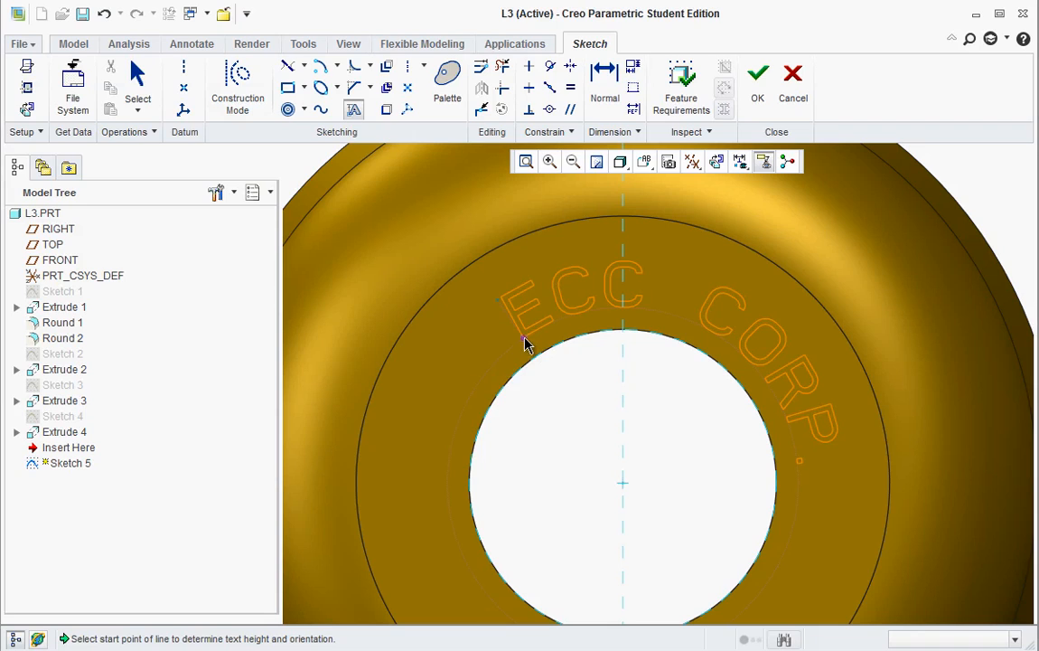
pyautogui.click(506, 355)
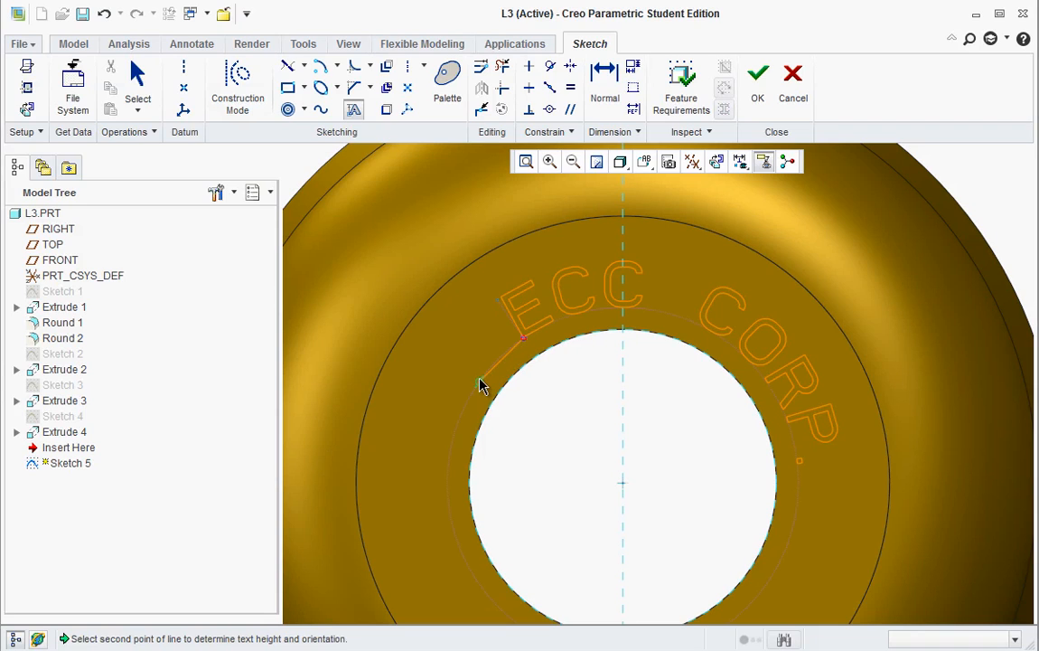
pyautogui.middleClick(480, 383)
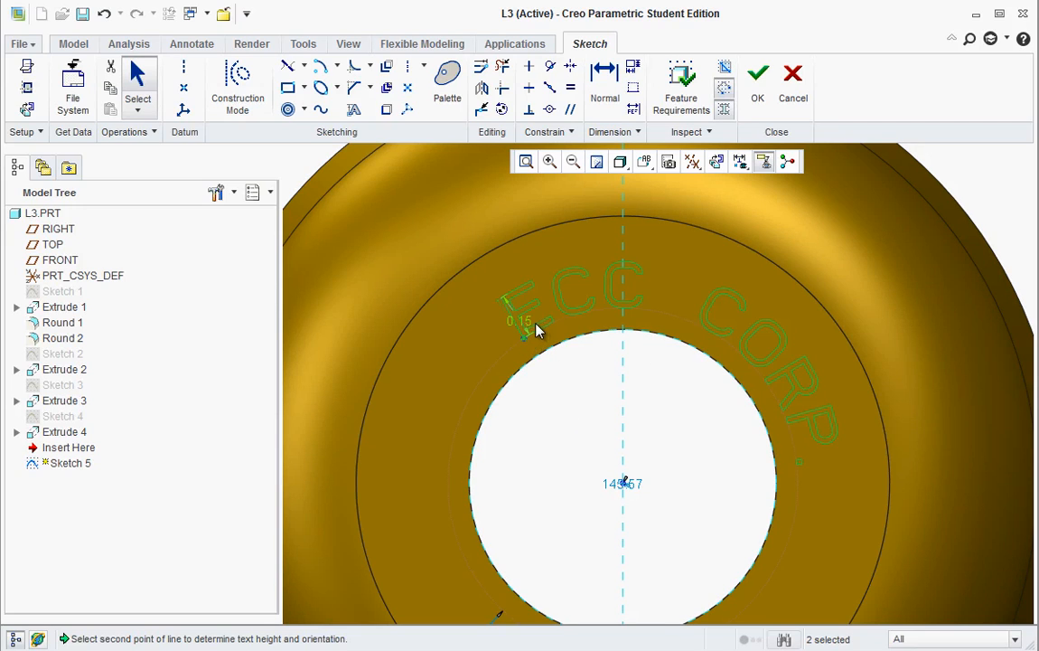
# Step: Edit the "ECC CORP." text to an aspect ratio of 0.62 and a slant angle of 10, with kerning enabled
pyautogui.click(548, 327)
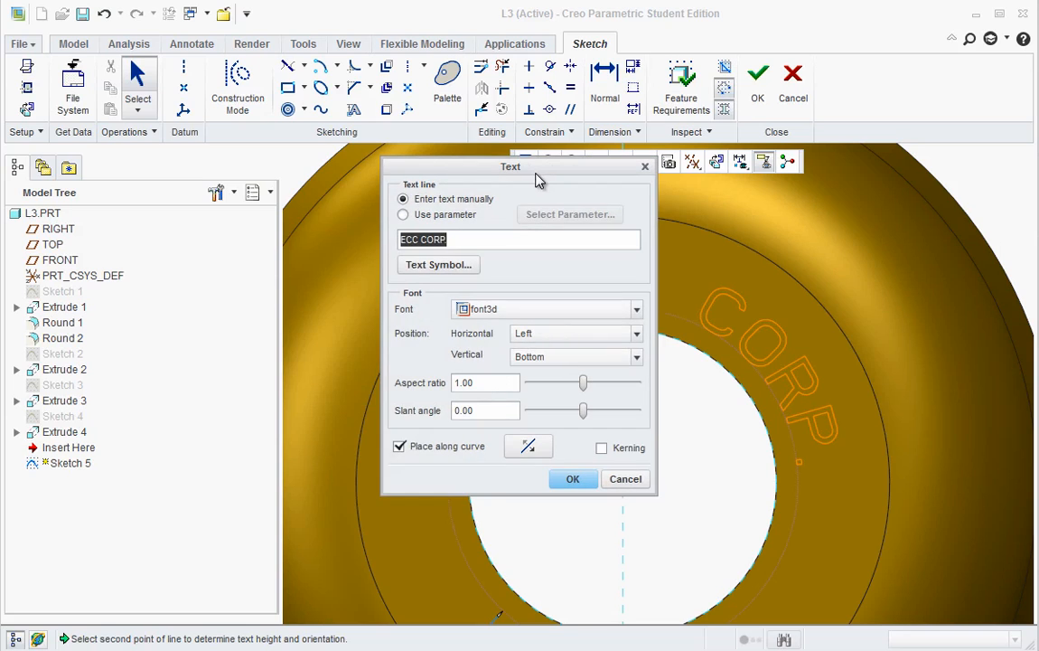
pyautogui.moveTo(538, 181); pyautogui.dragTo(274, 172)
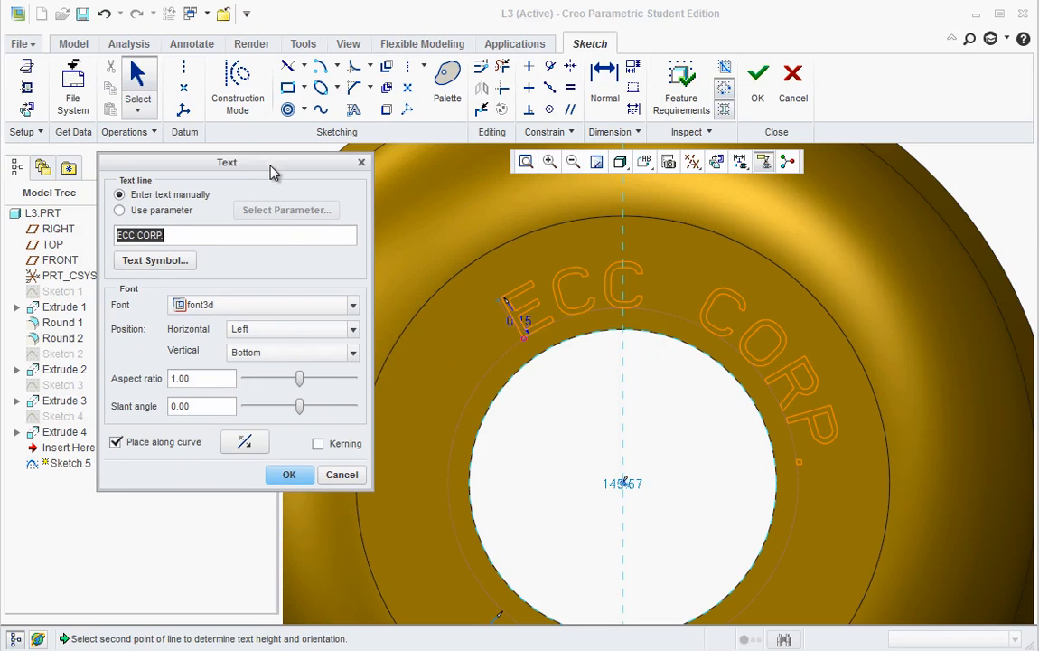
pyautogui.moveTo(302, 385); pyautogui.dragTo(291, 384)
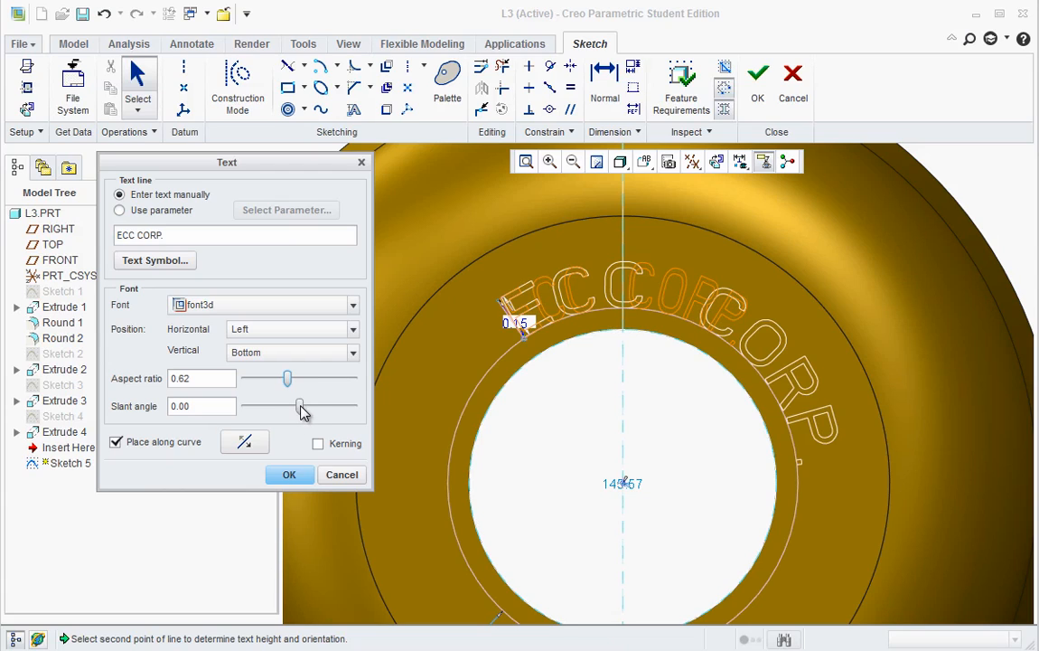
pyautogui.moveTo(303, 411); pyautogui.dragTo(311, 411)
pyautogui.click(321, 445)
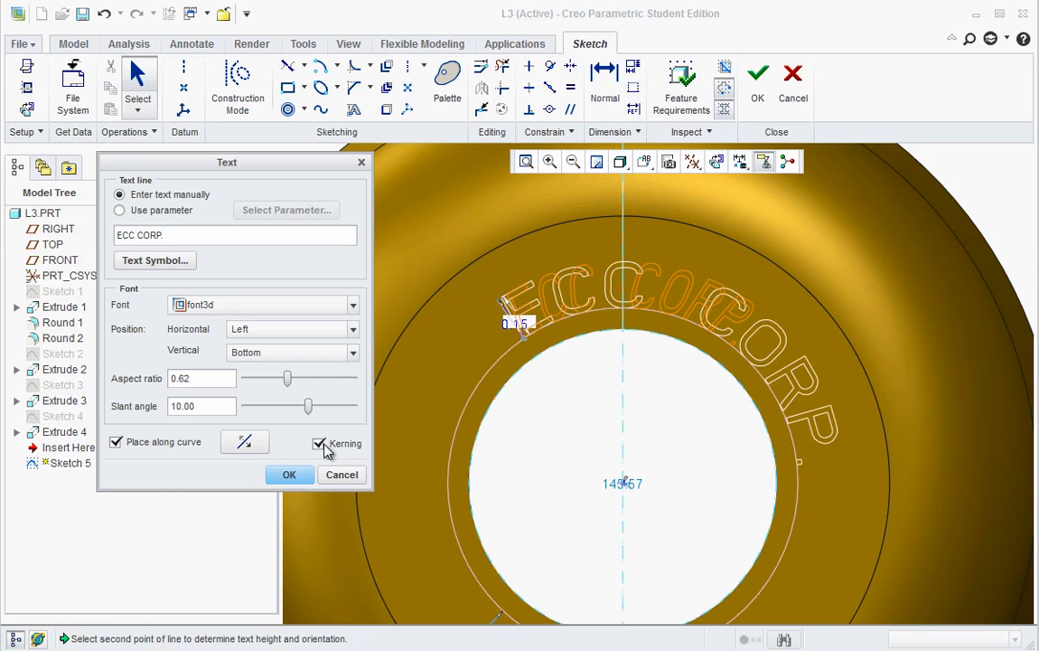
pyautogui.click(291, 473)
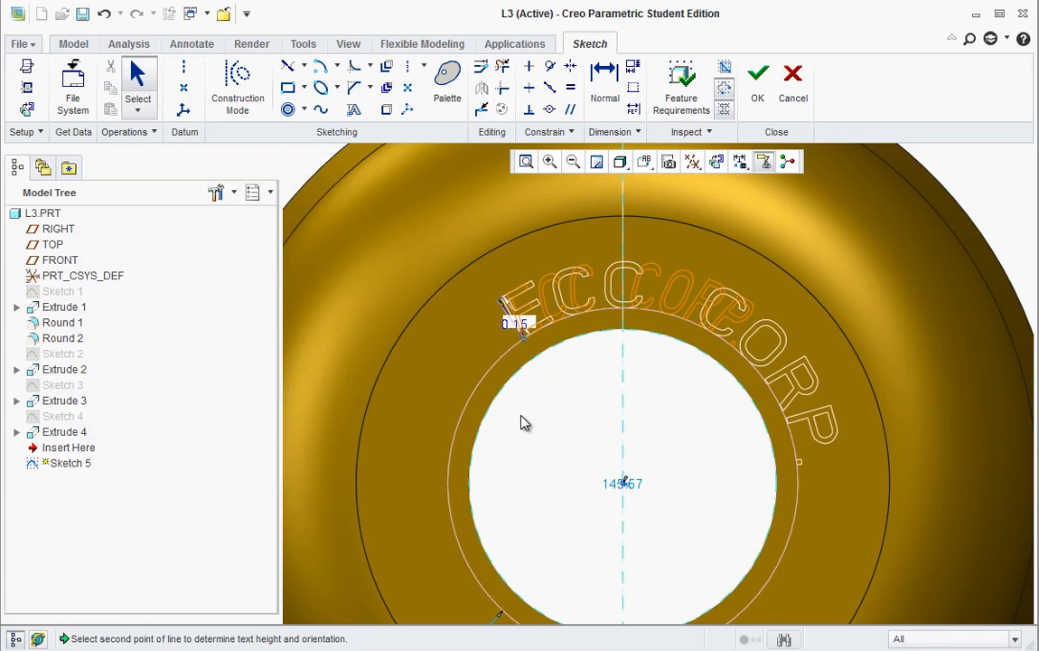
pyautogui.scroll(3, 572, 413)
pyautogui.scroll(-2, 605, 398)
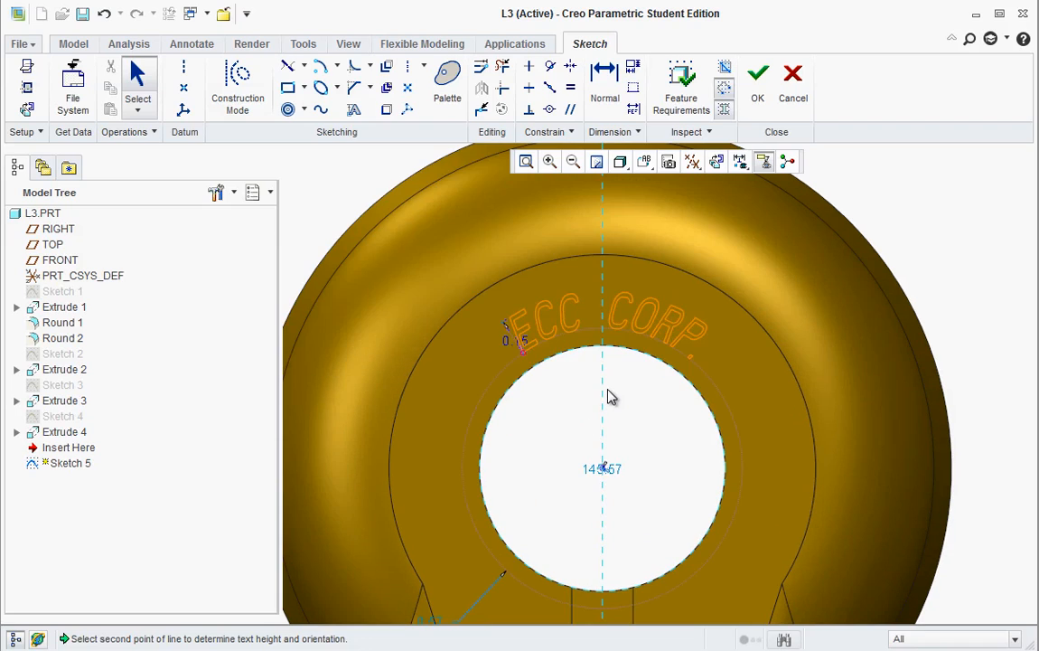
pyautogui.click(25, 46)
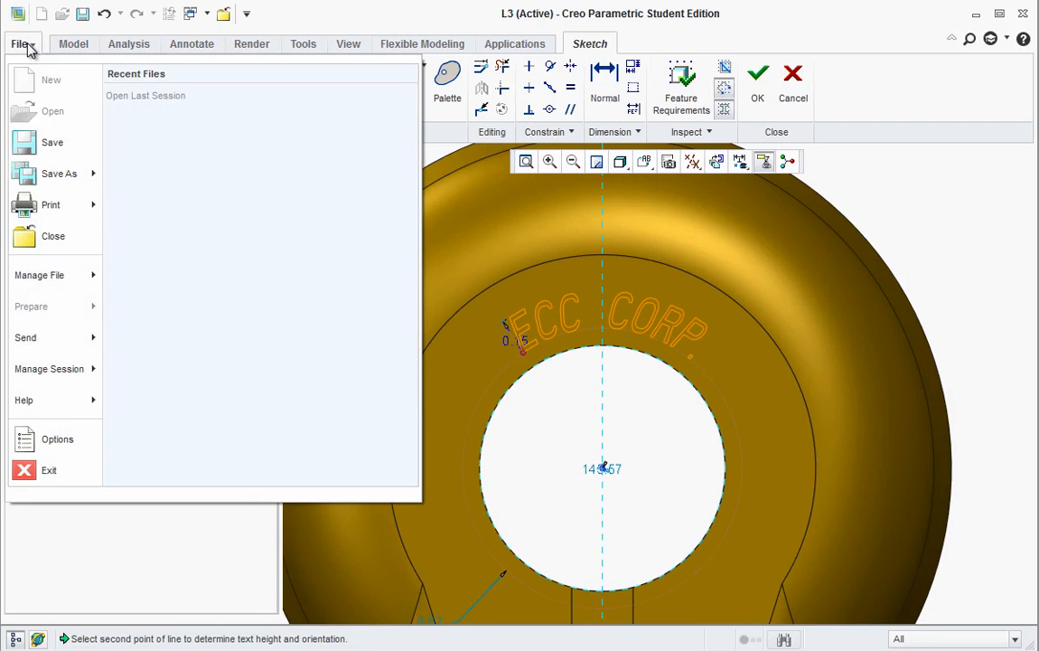
pyautogui.moveTo(63, 210)
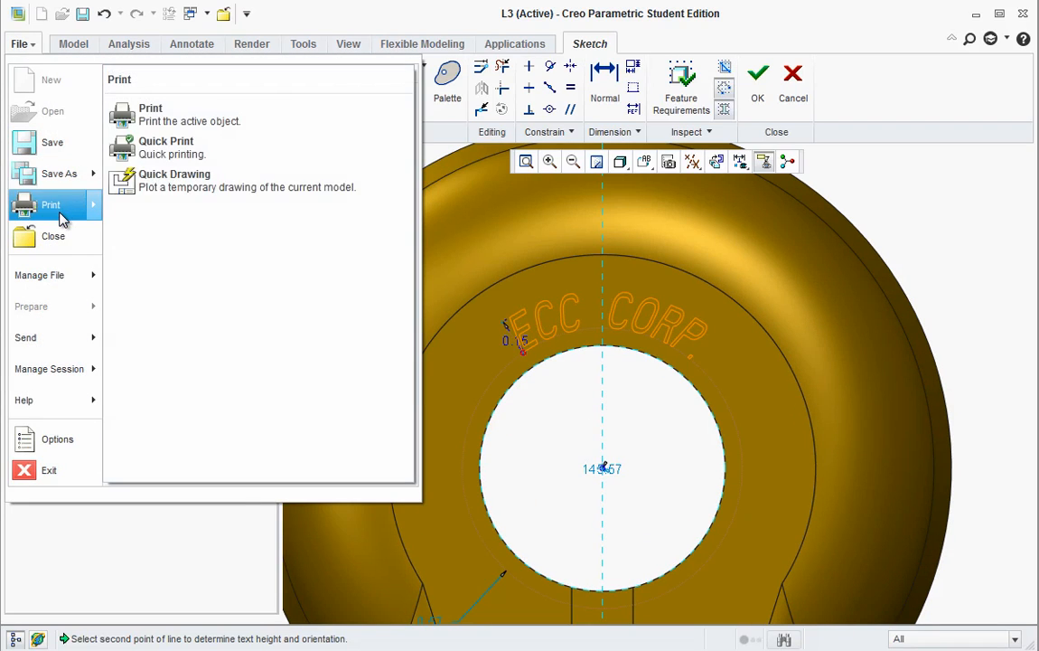
pyautogui.click(480, 142)
# Step: Finish the text sketch and extrude it 0.13 into the part
pyautogui.moveTo(512, 307)
pyautogui.mouseDown(button='middle')
pyautogui.moveTo(523, 299)
pyautogui.moveTo(542, 380)
pyautogui.mouseUp(button='middle')
pyautogui.click(757, 86)
pyautogui.click(414, 94)
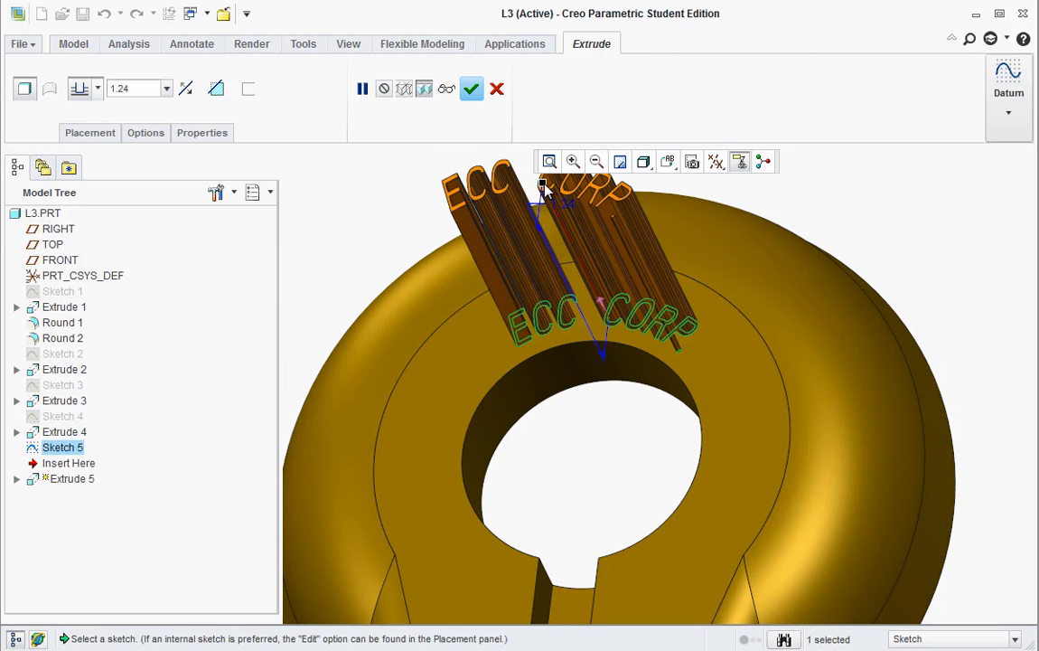
pyautogui.moveTo(543, 190); pyautogui.dragTo(614, 336)
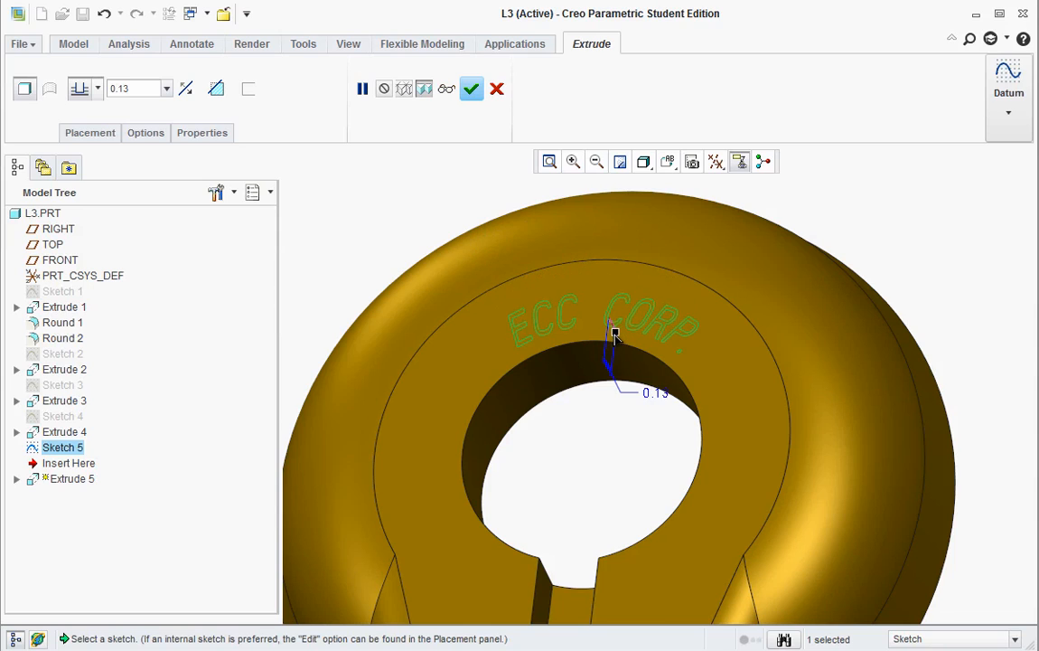
# Step: Make the lettering extrusion remove material so the text is engraved, and complete the feature
pyautogui.doubleClick(664, 395)
pyautogui.write('.03')
pyautogui.click(215, 87)
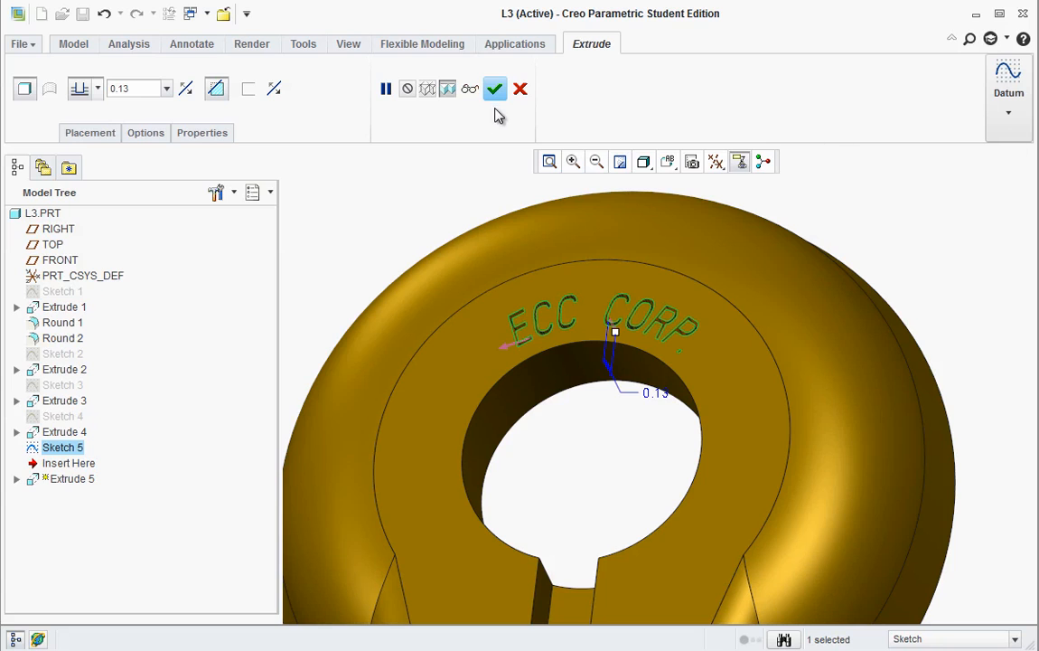
pyautogui.click(494, 88)
pyautogui.moveTo(405, 278); pyautogui.dragTo(480, 282, button='middle')
pyautogui.scroll(5, 500, 384)
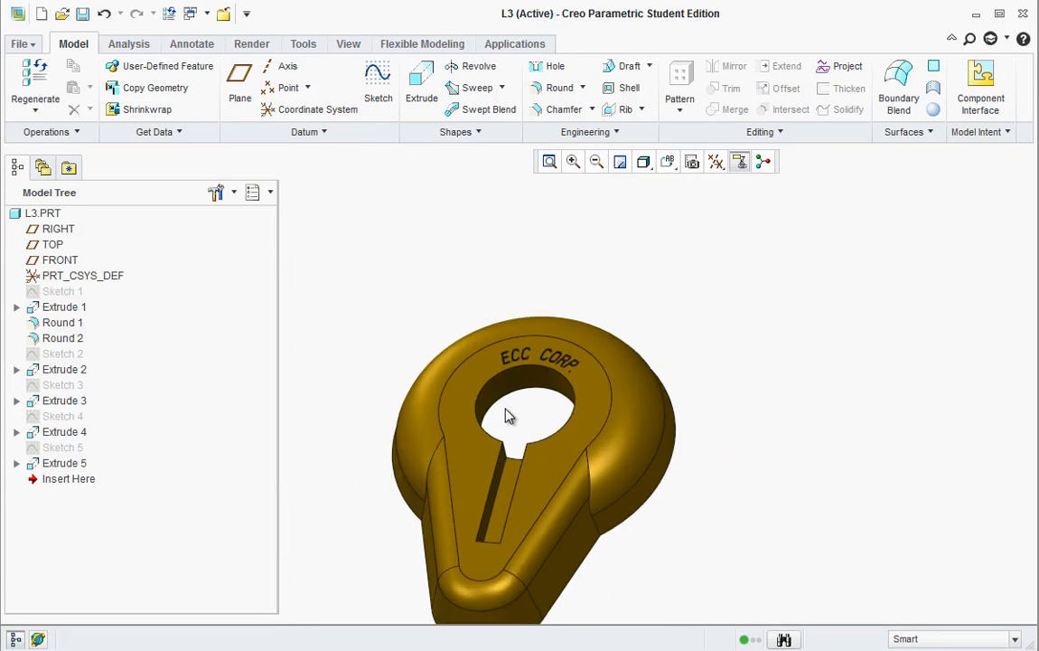
pyautogui.moveTo(506, 415); pyautogui.dragTo(436, 502, button='middle')
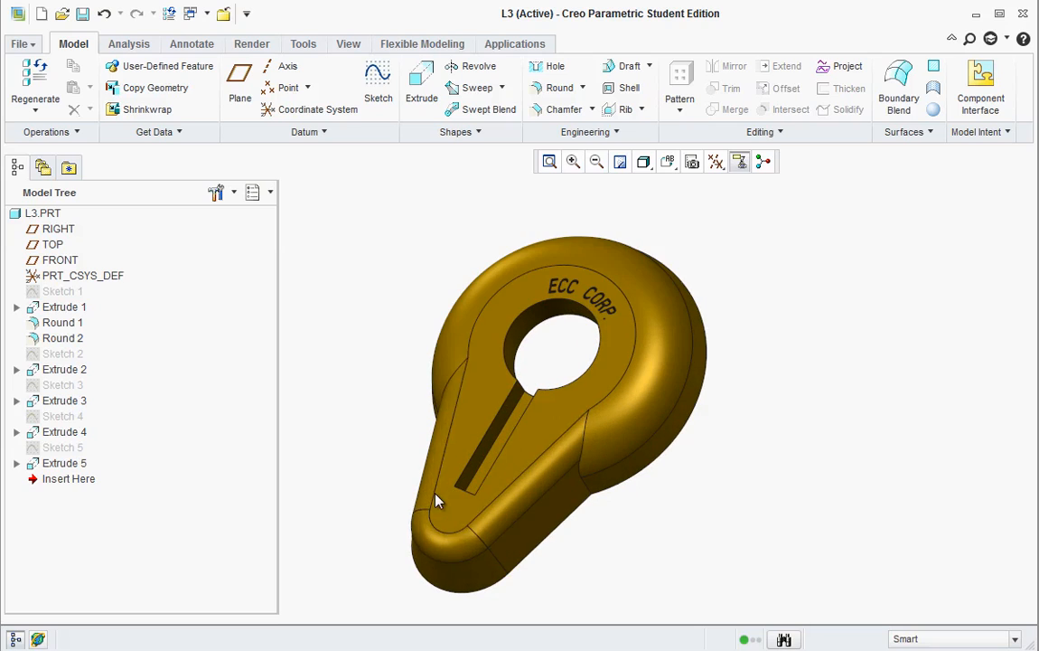